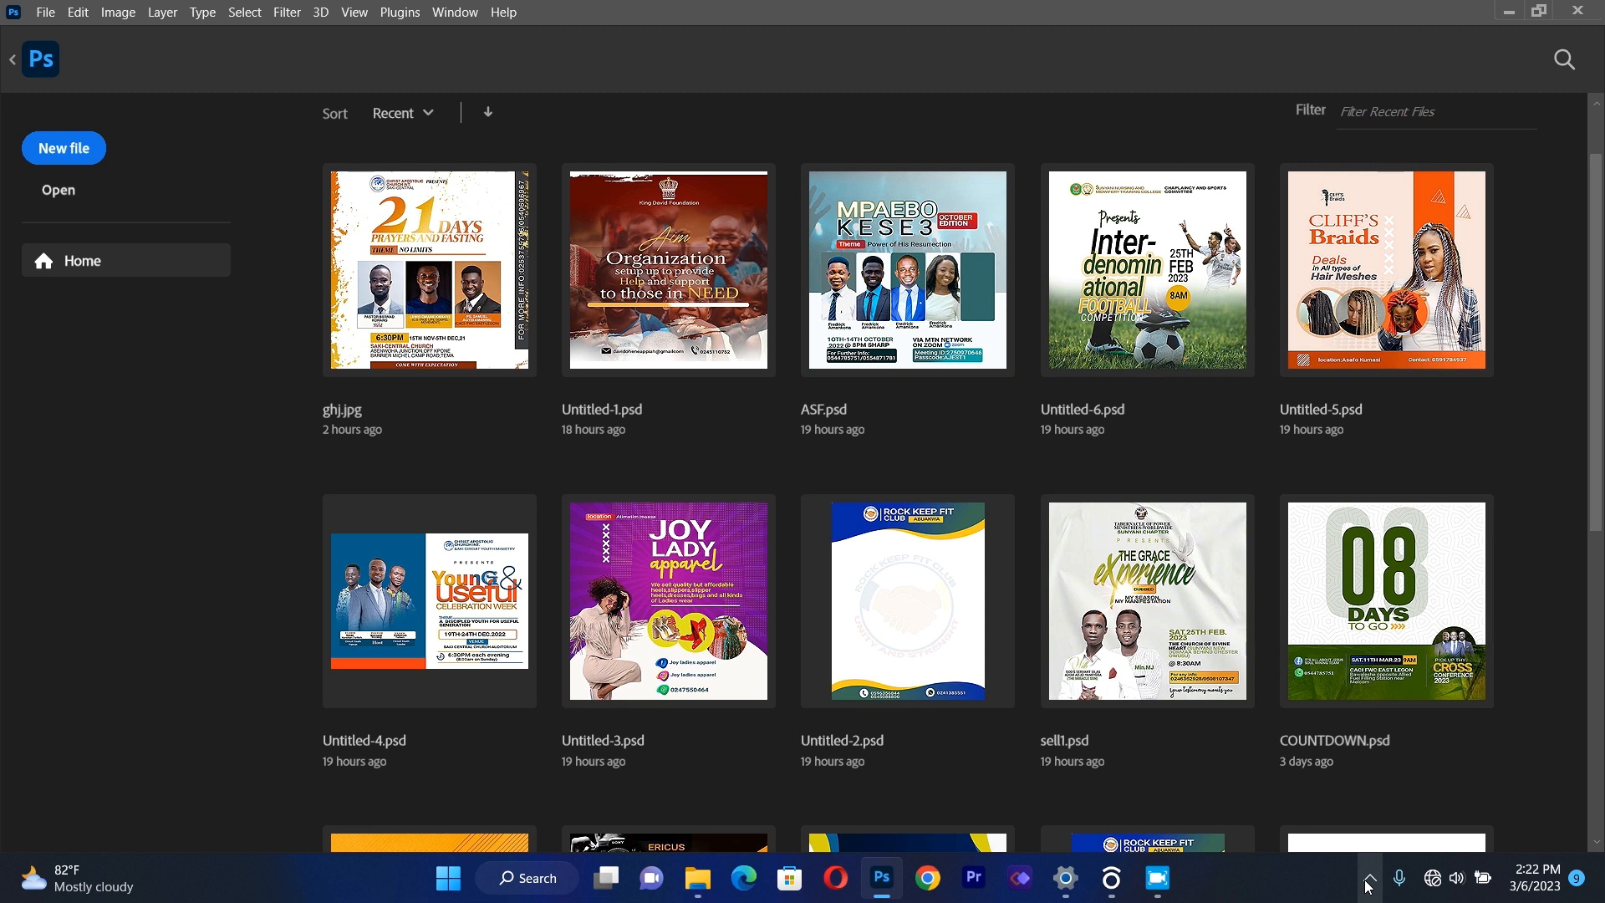
Create a 2000 x 2000 px RGB document at 300 ppi with a white background and unlock its Background layer.
{"action": "left_click", "coordinate": [59, 147]}
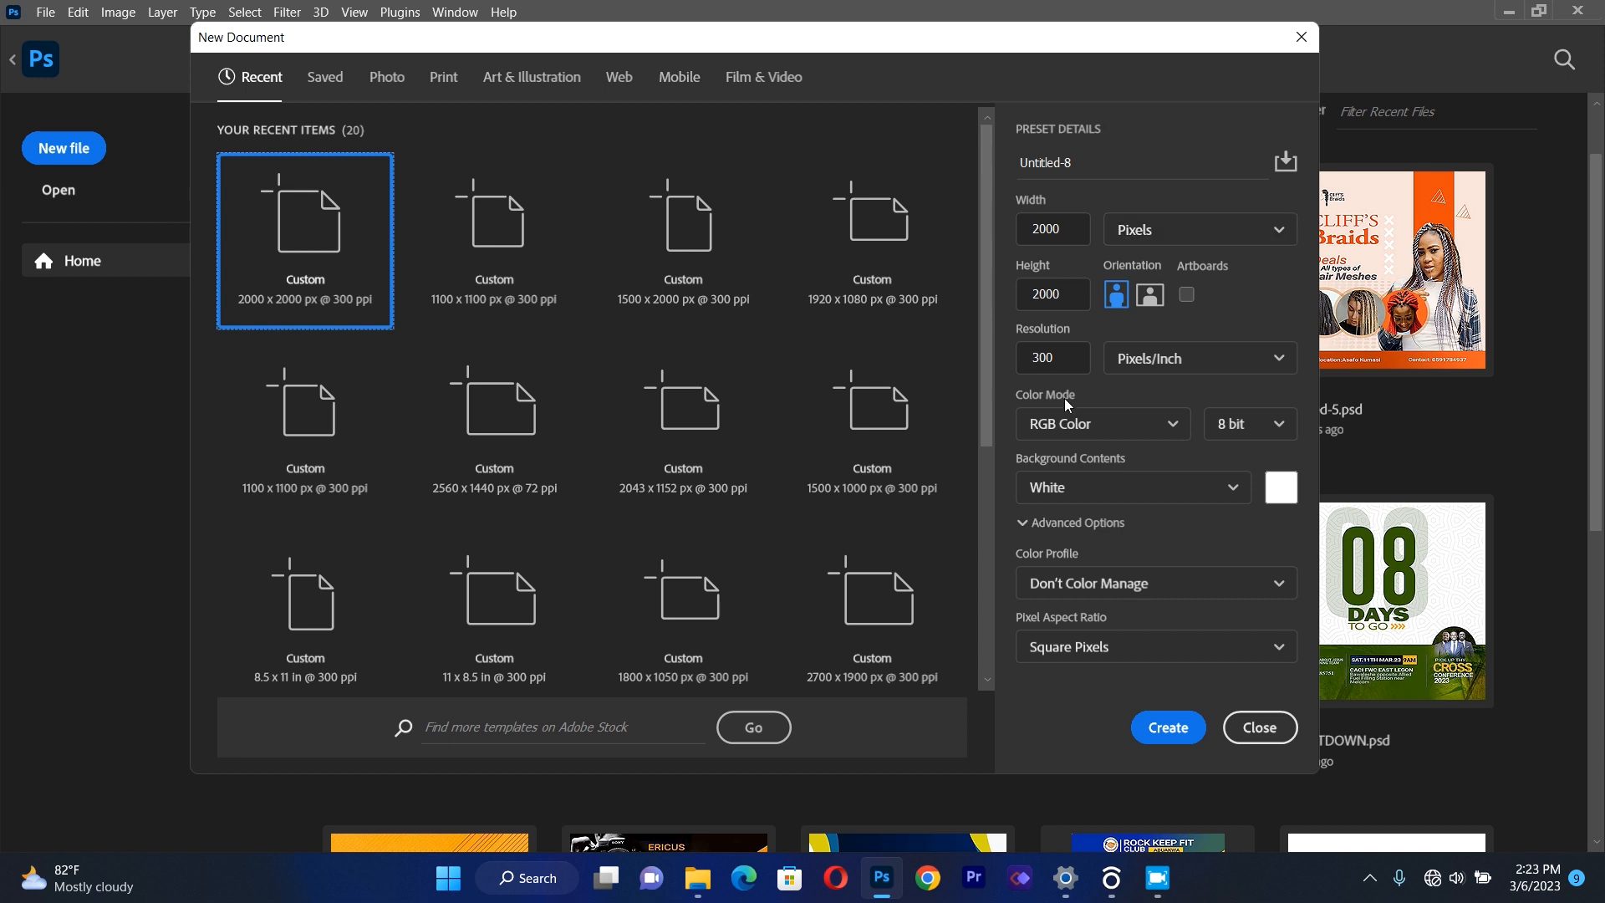
{"action": "left_click", "coordinate": [1158, 728]}
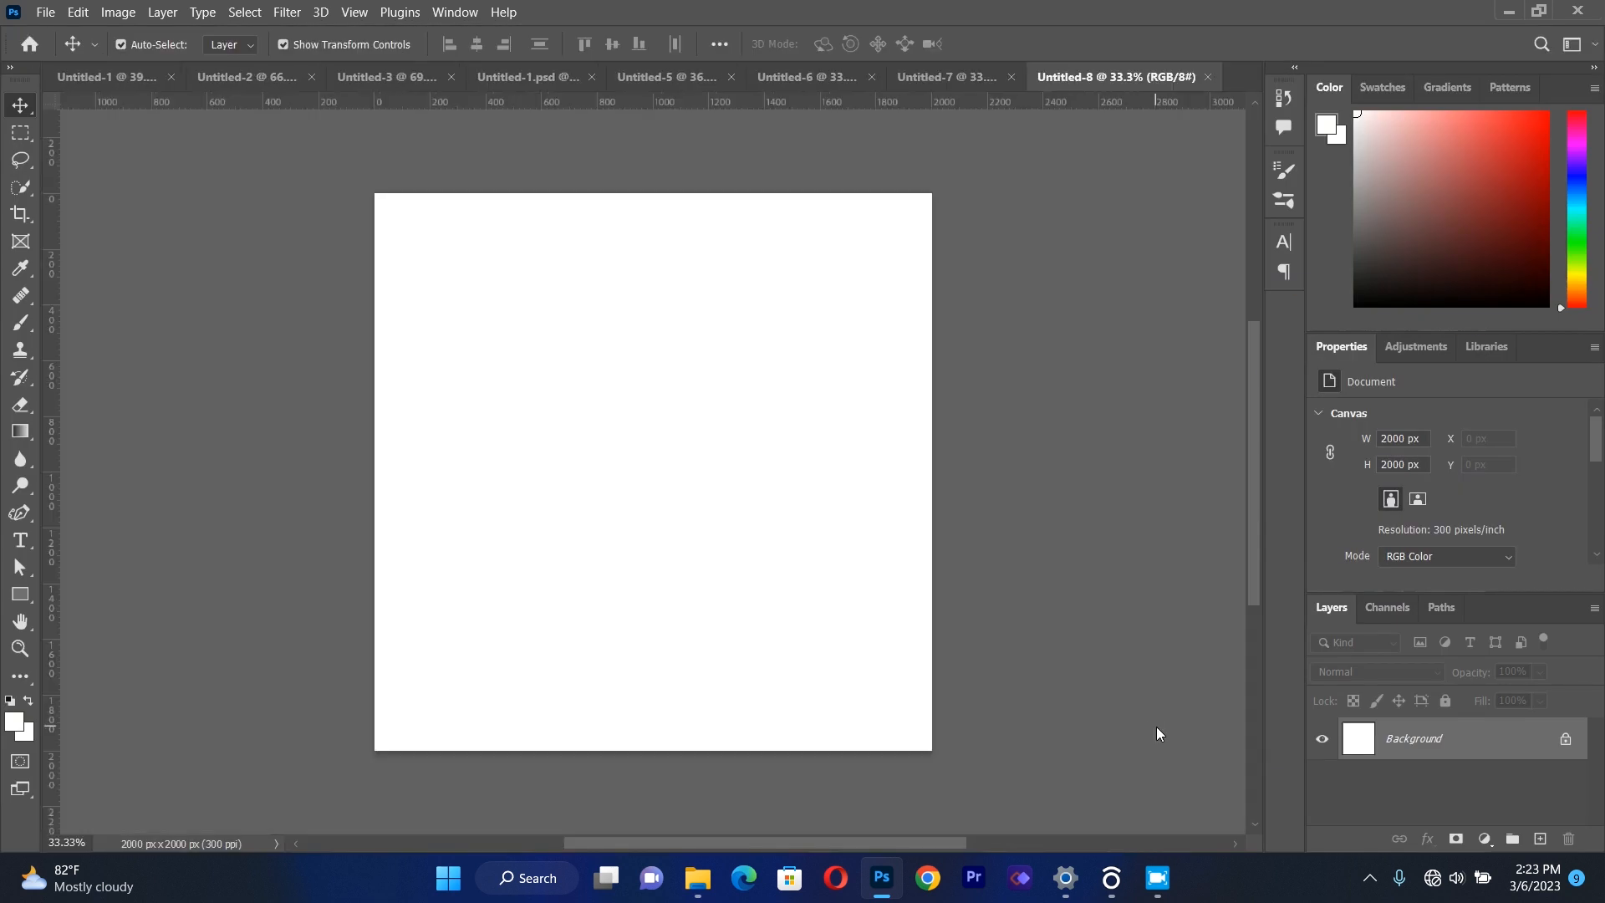
{"action": "left_click", "coordinate": [1566, 741]}
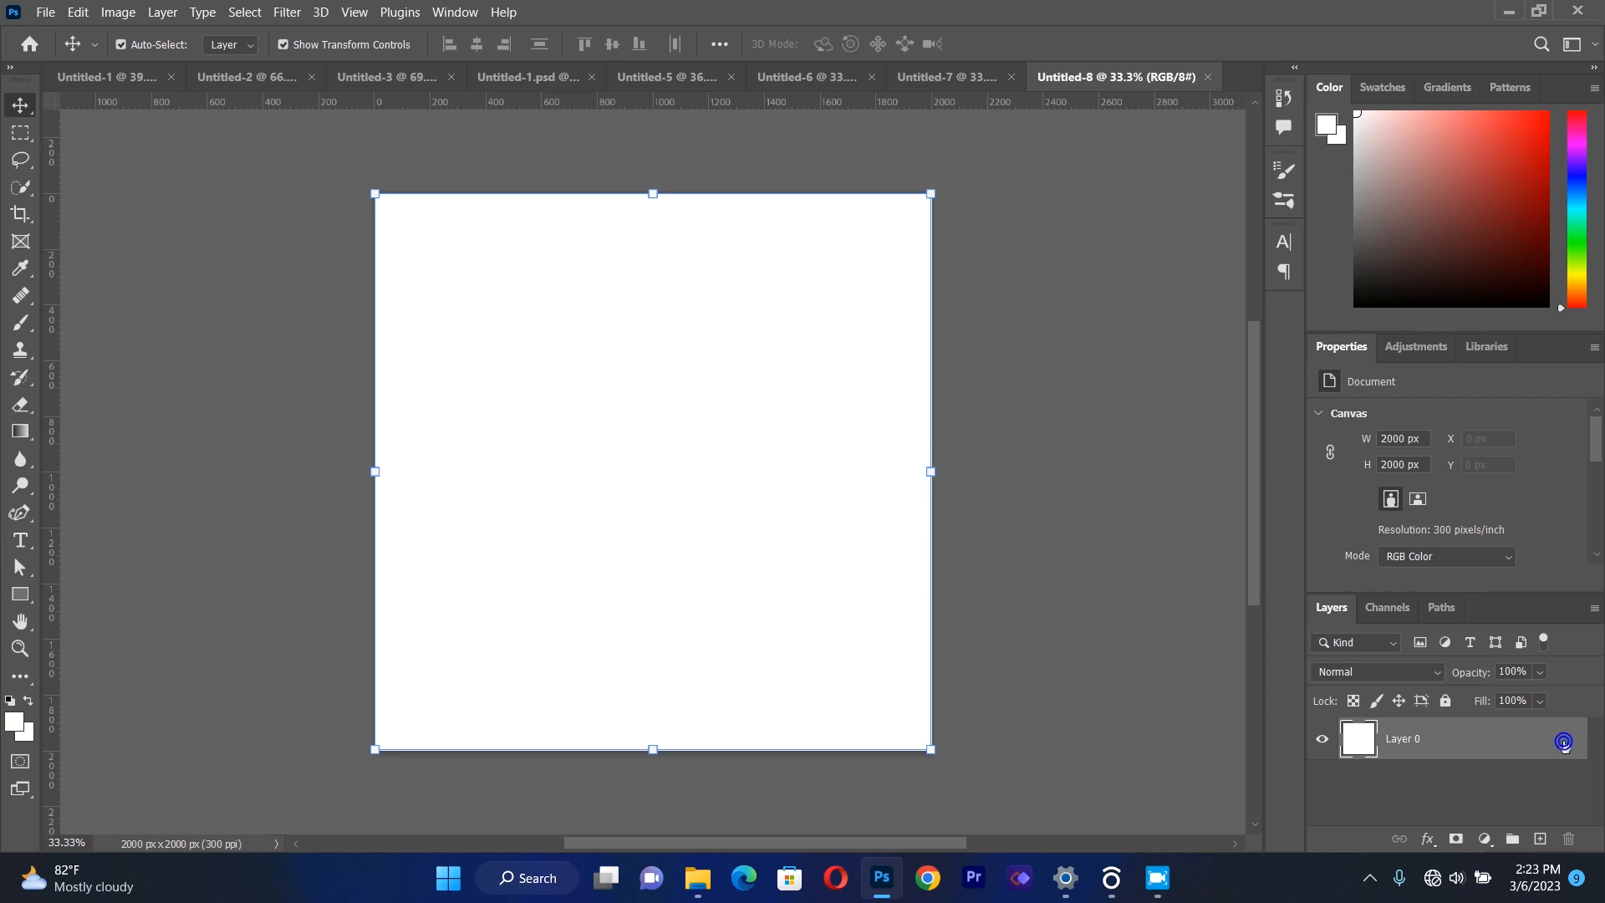
{"action": "key", "text": "h"}
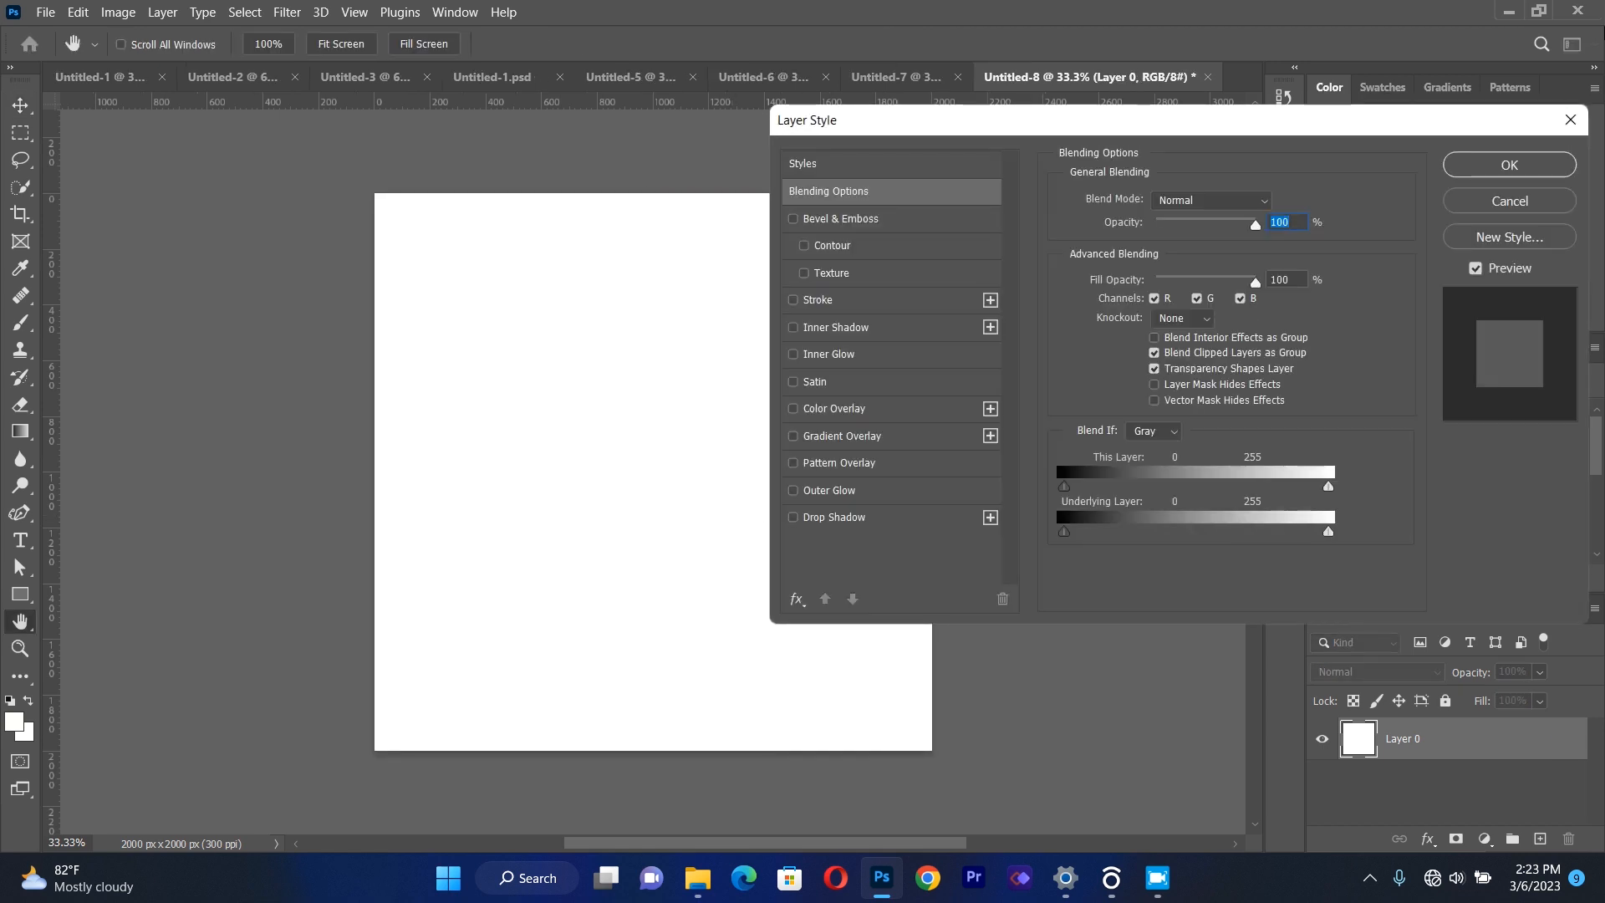
{"action": "left_click", "coordinate": [1510, 165]}
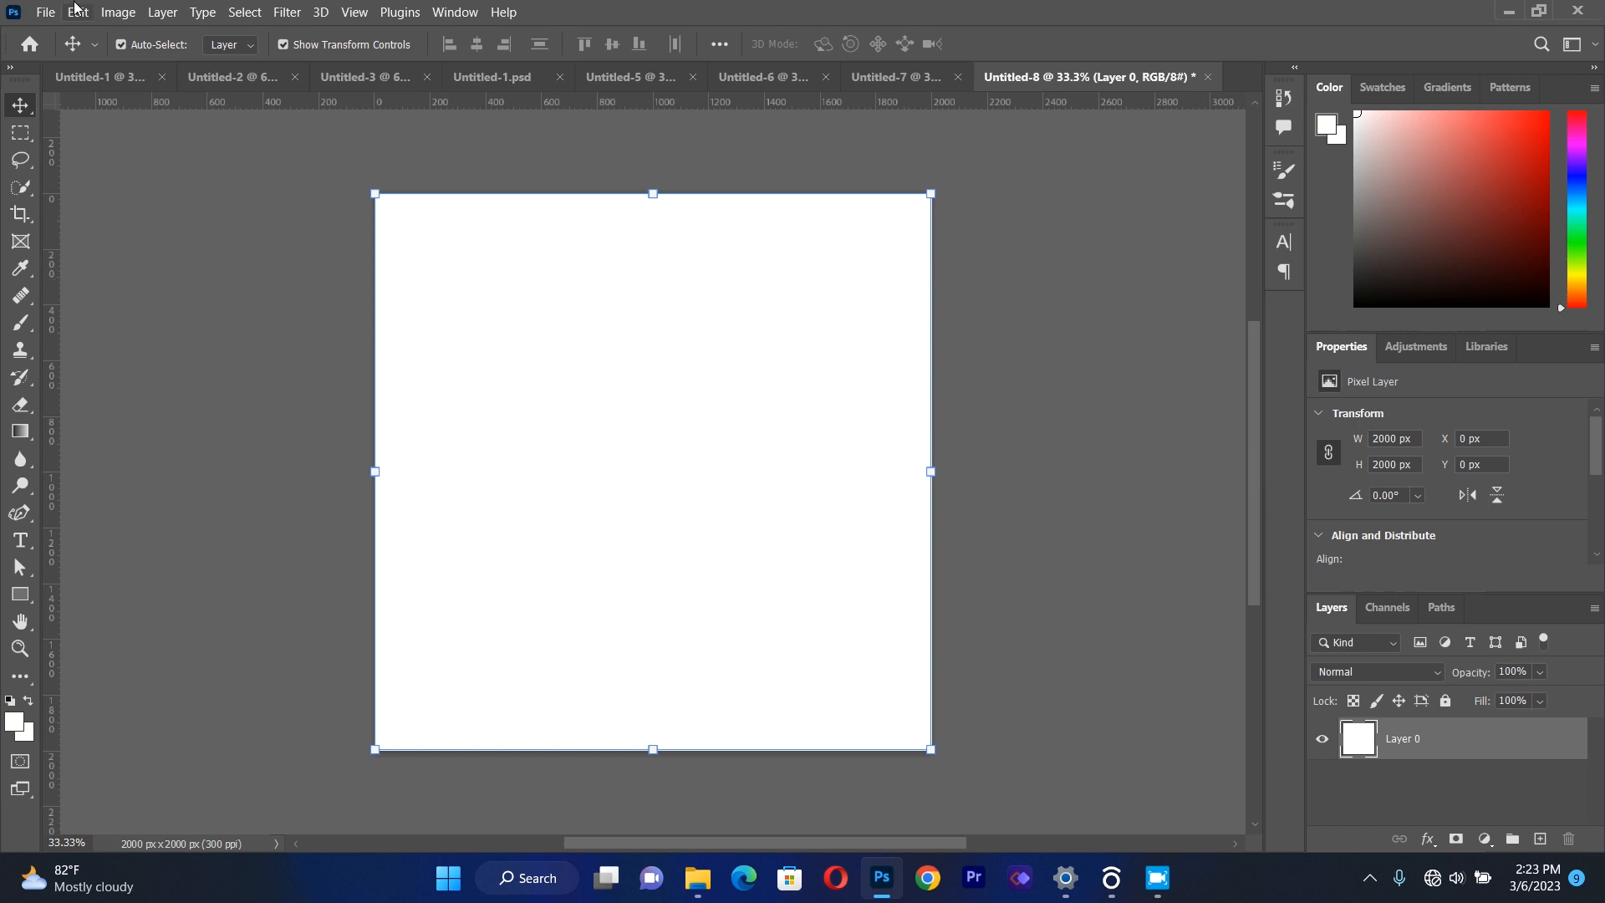
Place creative-wallpaper-with-white-shapes.jpg as a linked image, scale it to about 12.82% and align it with the canvas's top edge.
{"action": "left_click", "coordinate": [45, 12]}
{"action": "left_click", "coordinate": [126, 407]}
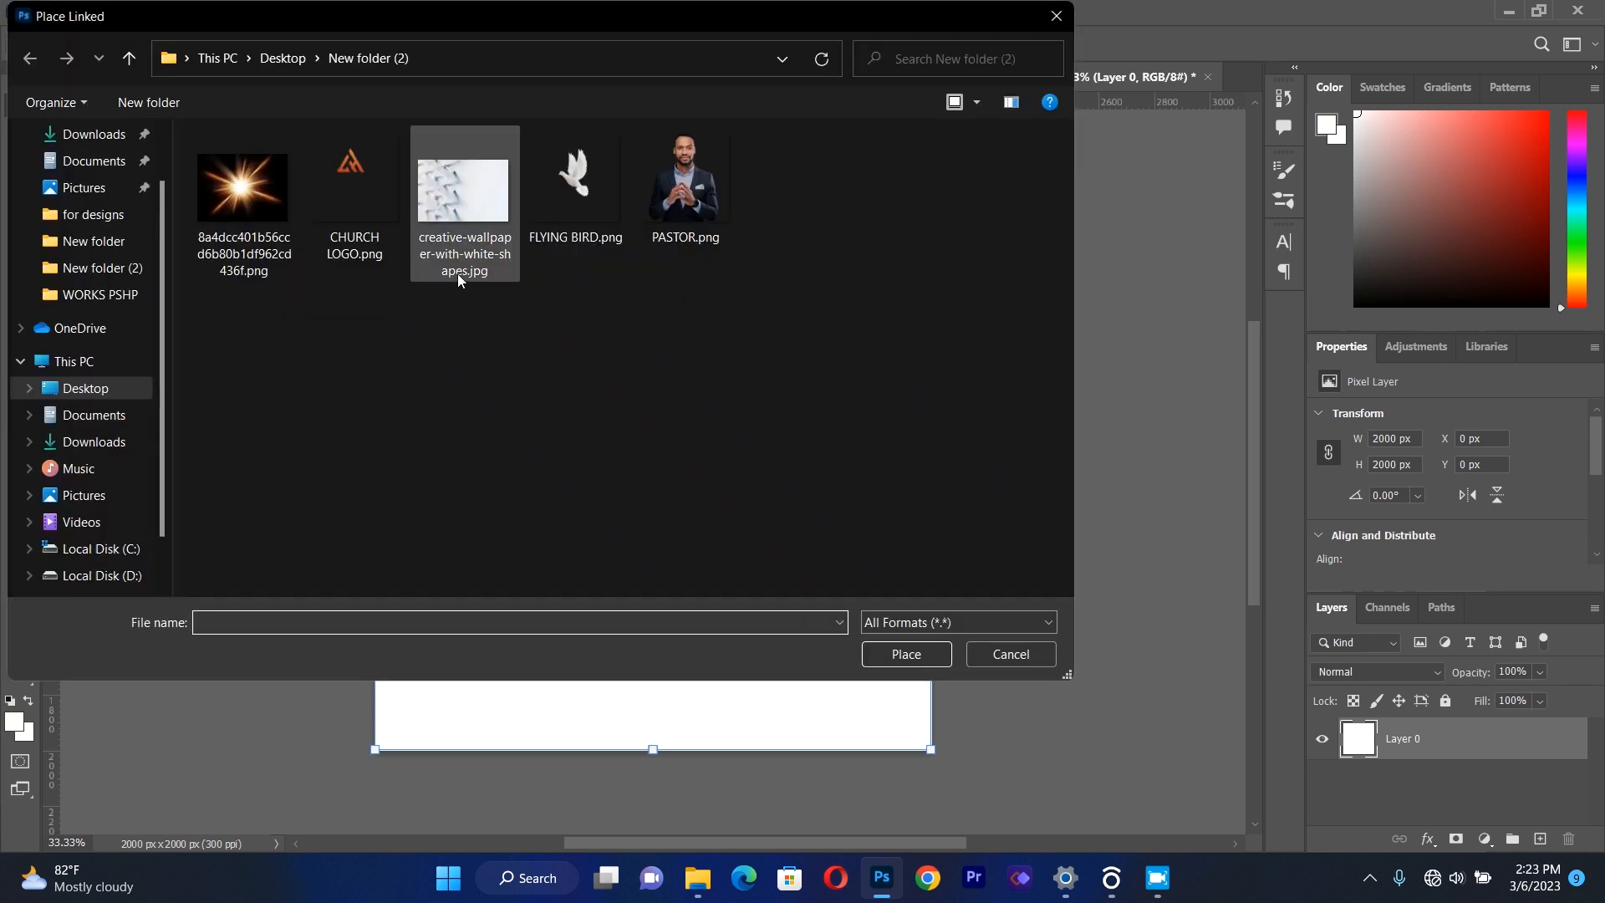
{"action": "double_click", "coordinate": [463, 218]}
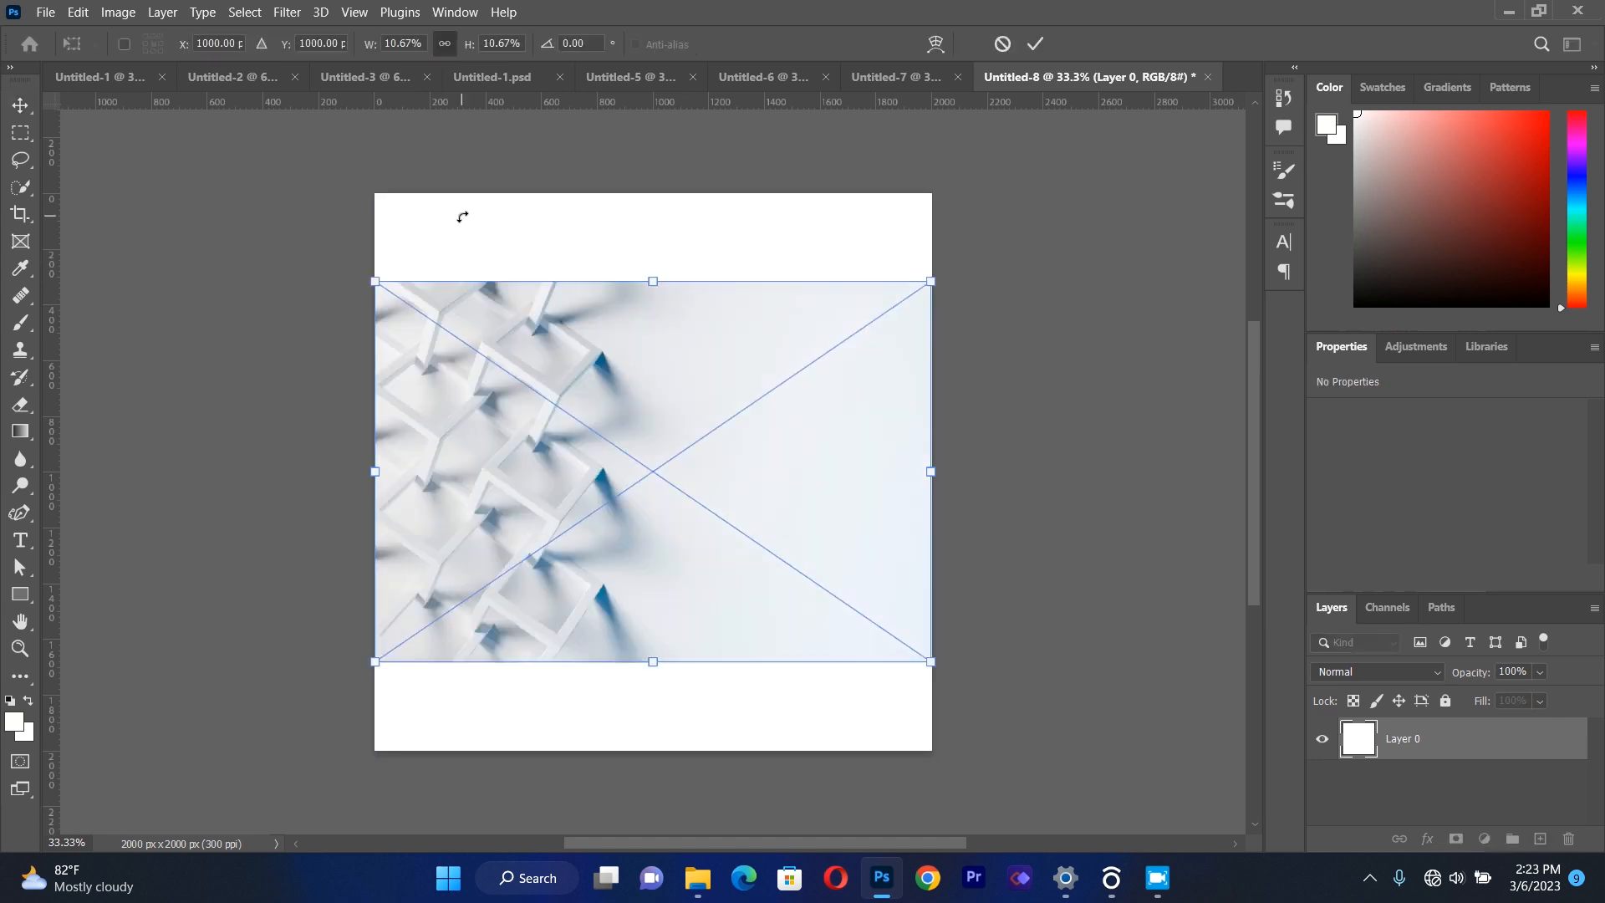
{"action": "mouse_move", "coordinate": [660, 253]}
{"action": "left_mouse_down"}
{"action": "mouse_move", "coordinate": [678, 177]}
{"action": "mouse_move", "coordinate": [663, 252]}
{"action": "left_mouse_up"}
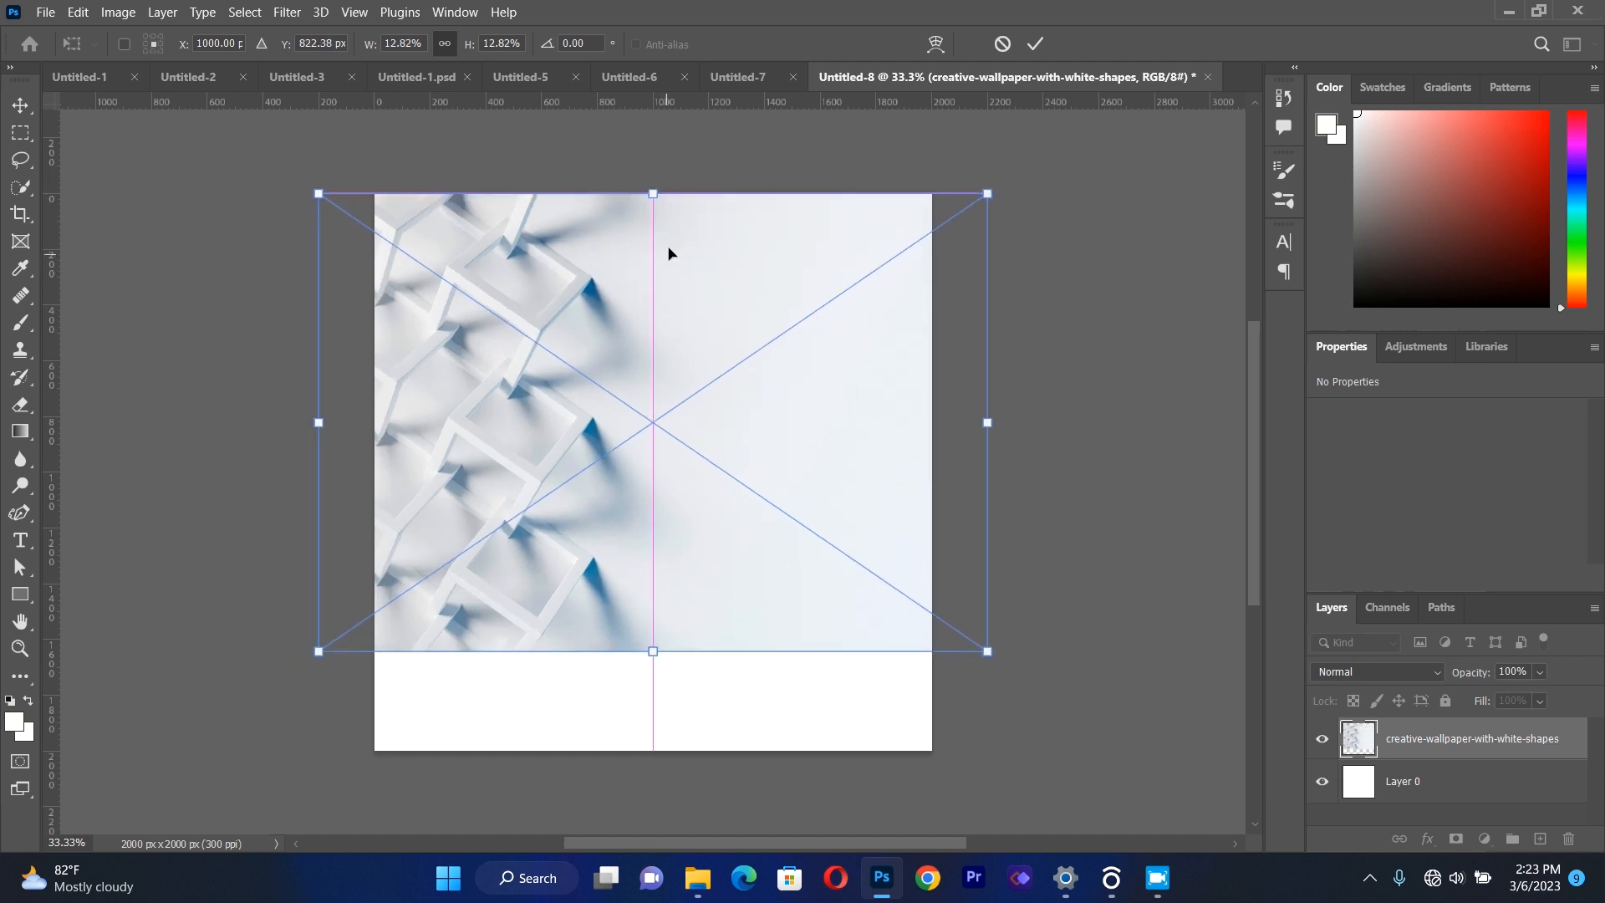
{"action": "left_click", "coordinate": [25, 114]}
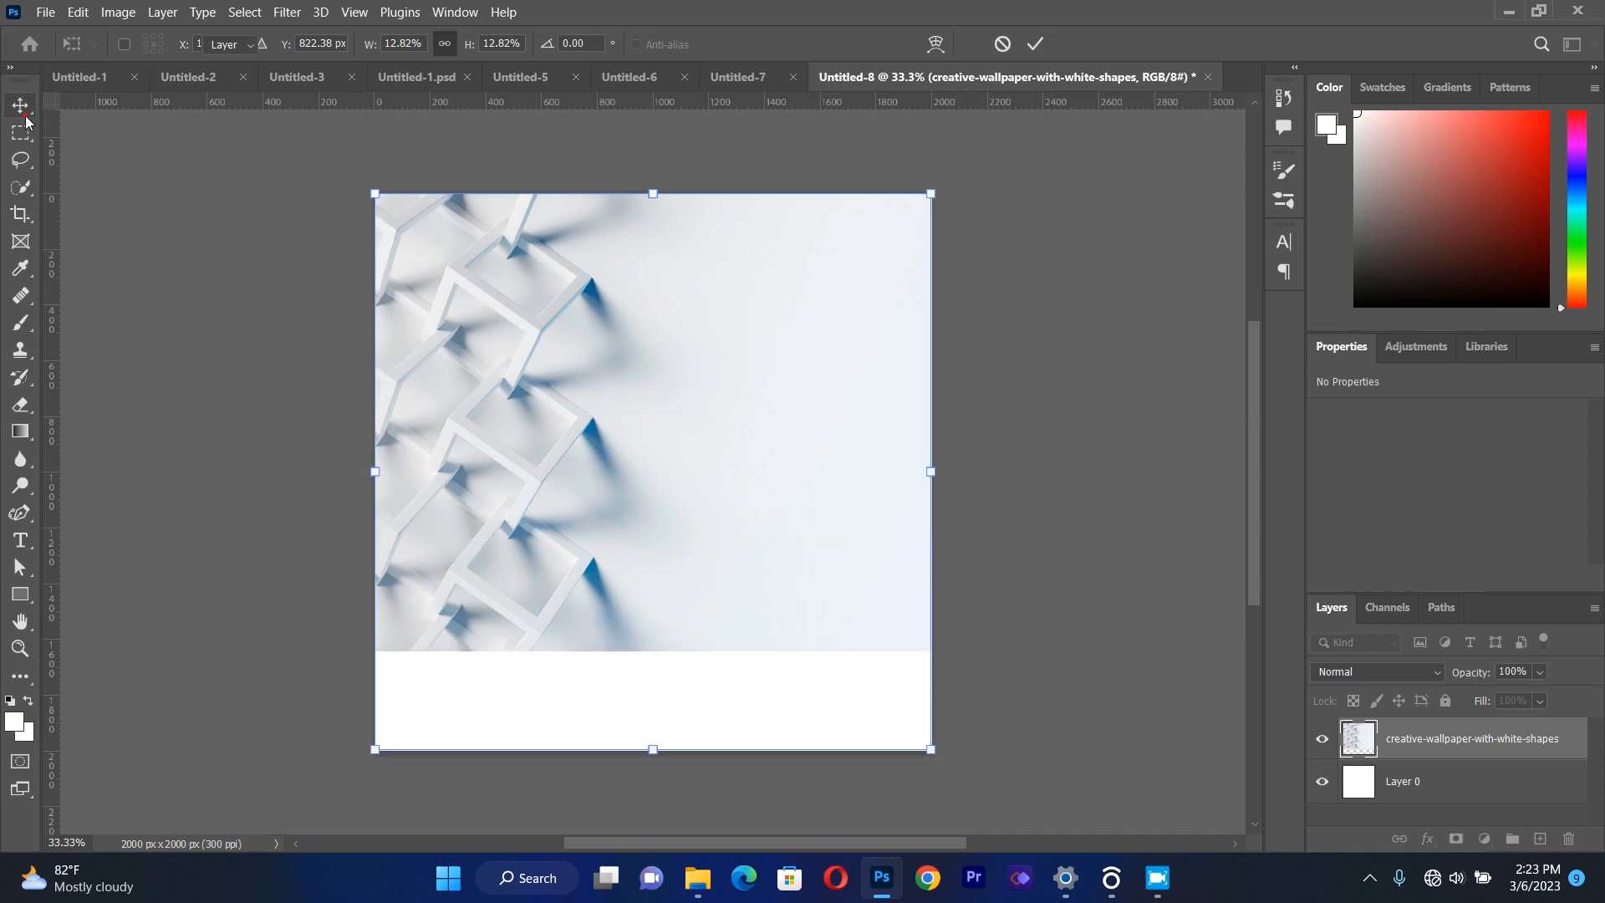
Set the wallpaper layer's opacity to 42%.
{"action": "left_click", "coordinate": [658, 436]}
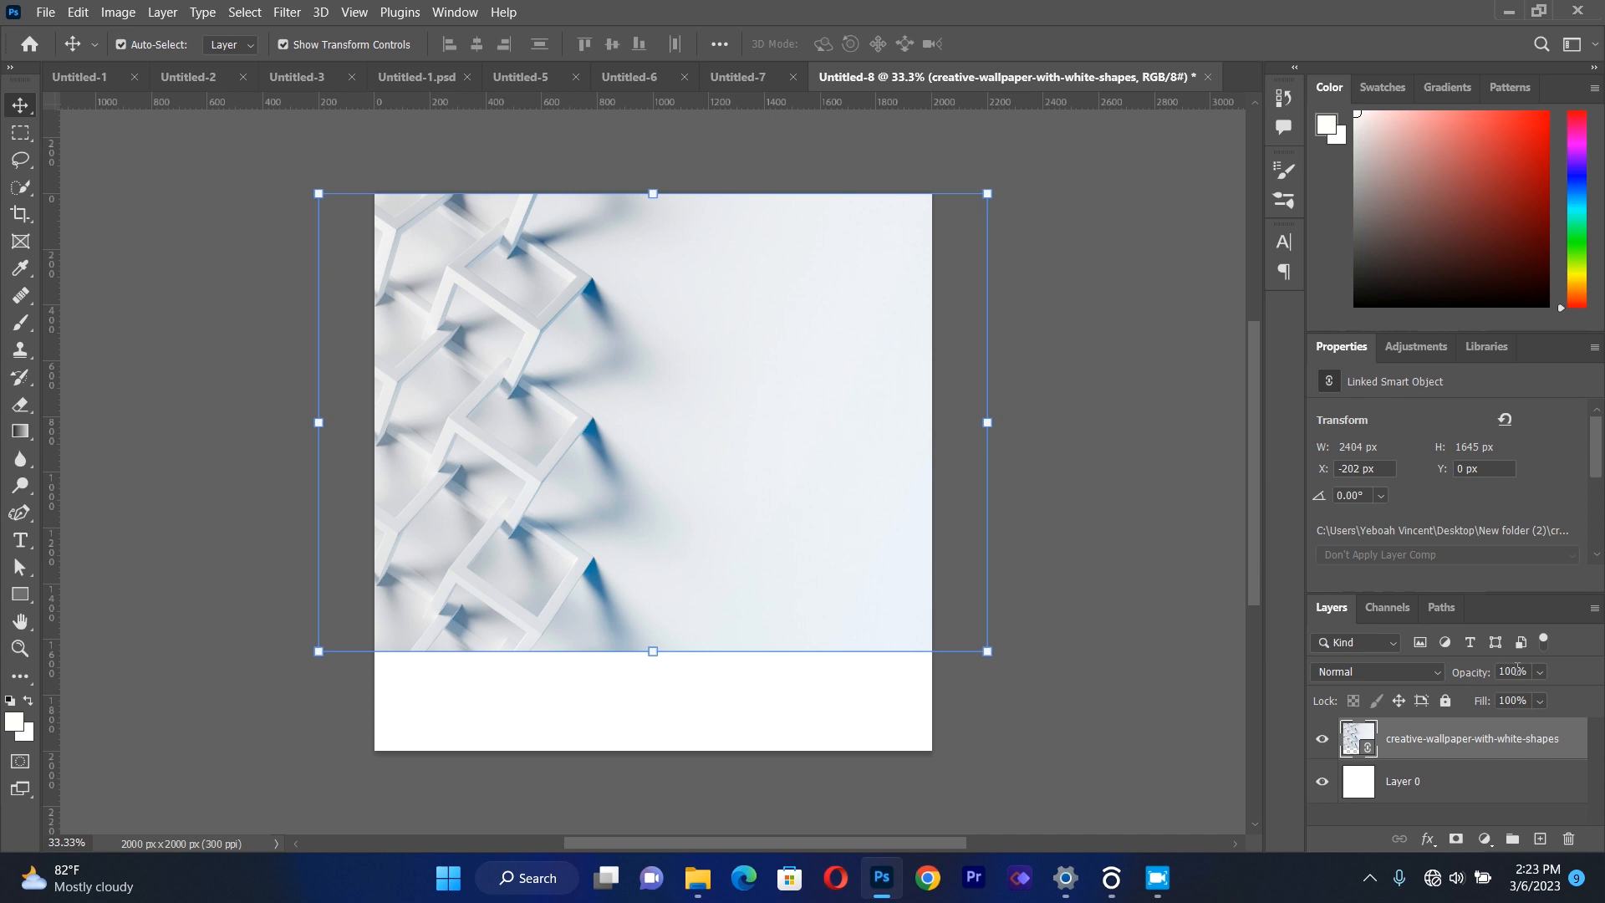
{"action": "key", "text": "BackSpace"}
{"action": "key", "text": "BackSpace"}
{"action": "key", "text": "BackSpace"}
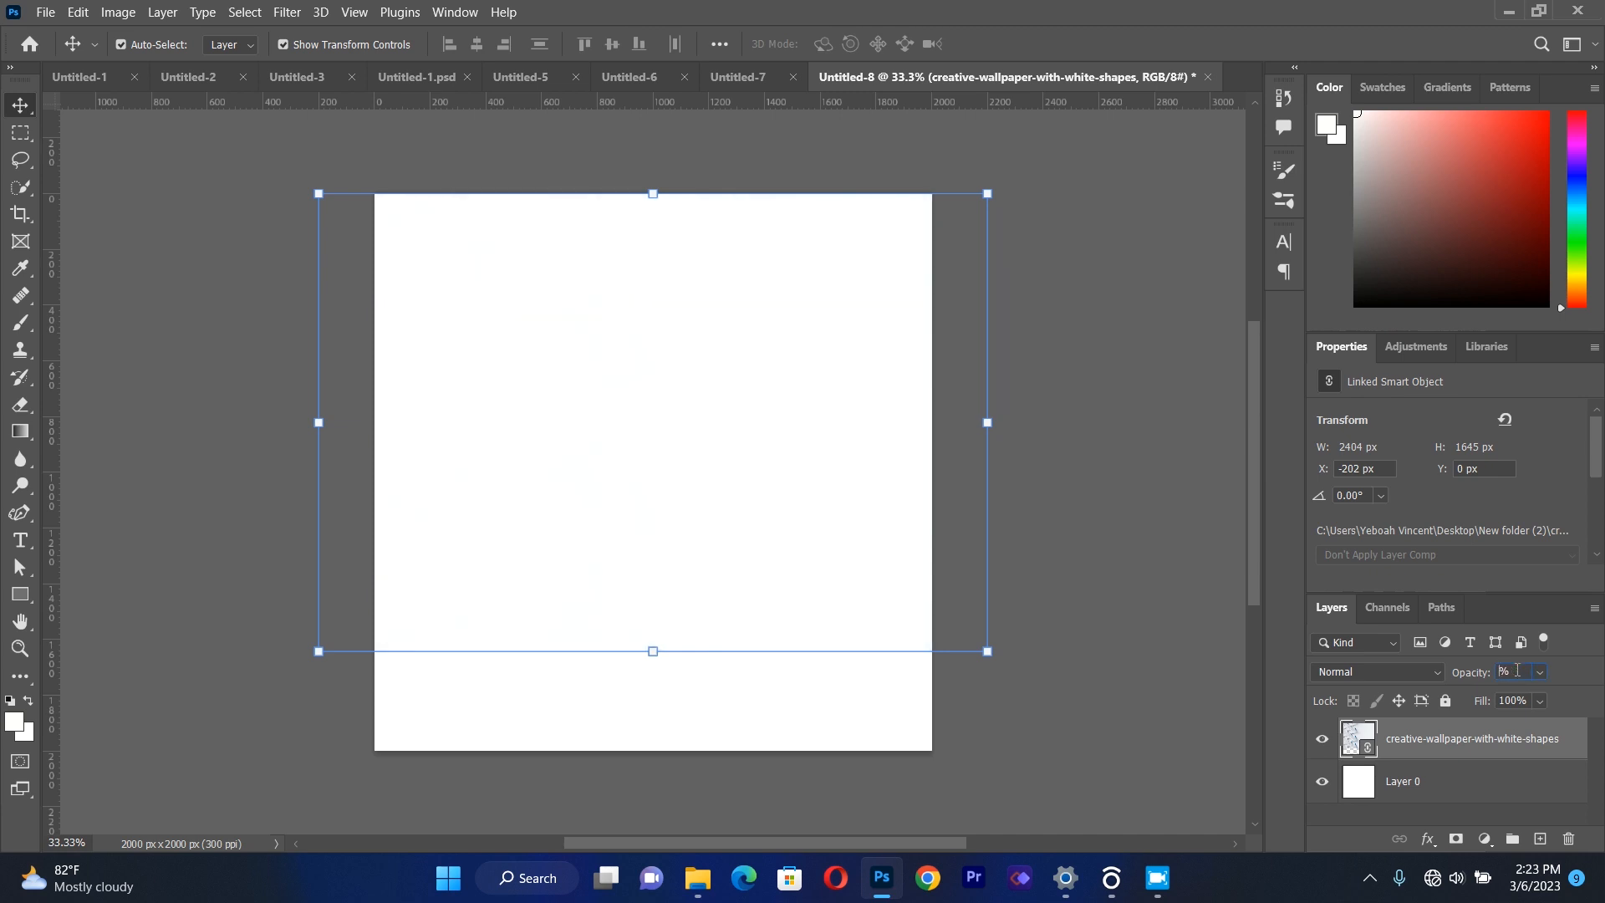
{"action": "type", "text": "42"}
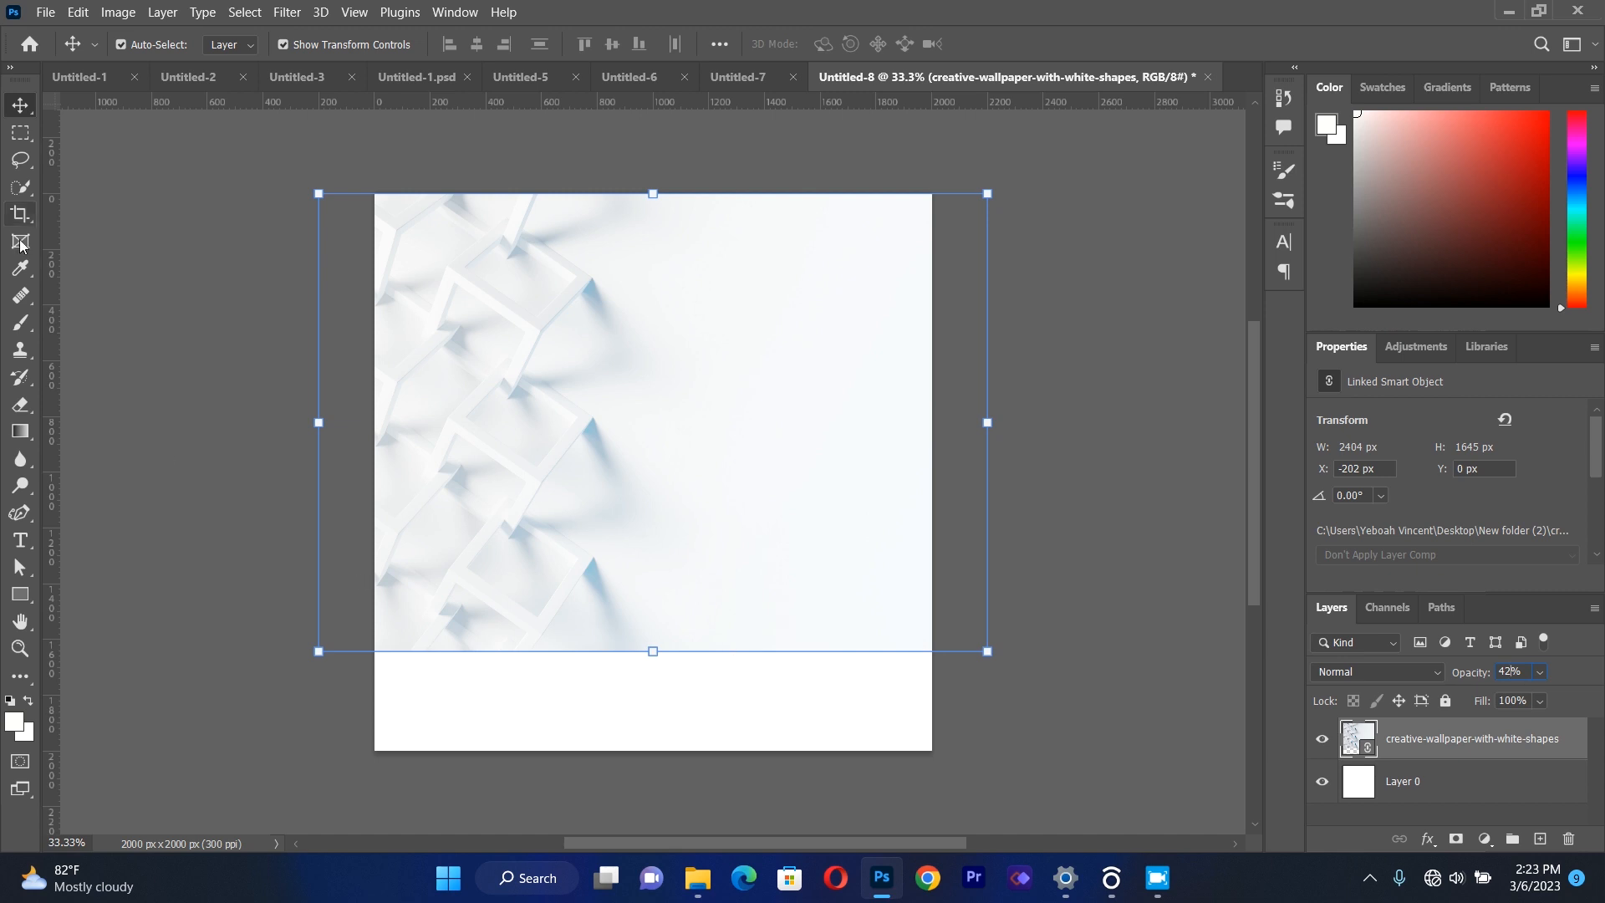
{"action": "left_click", "coordinate": [124, 322]}
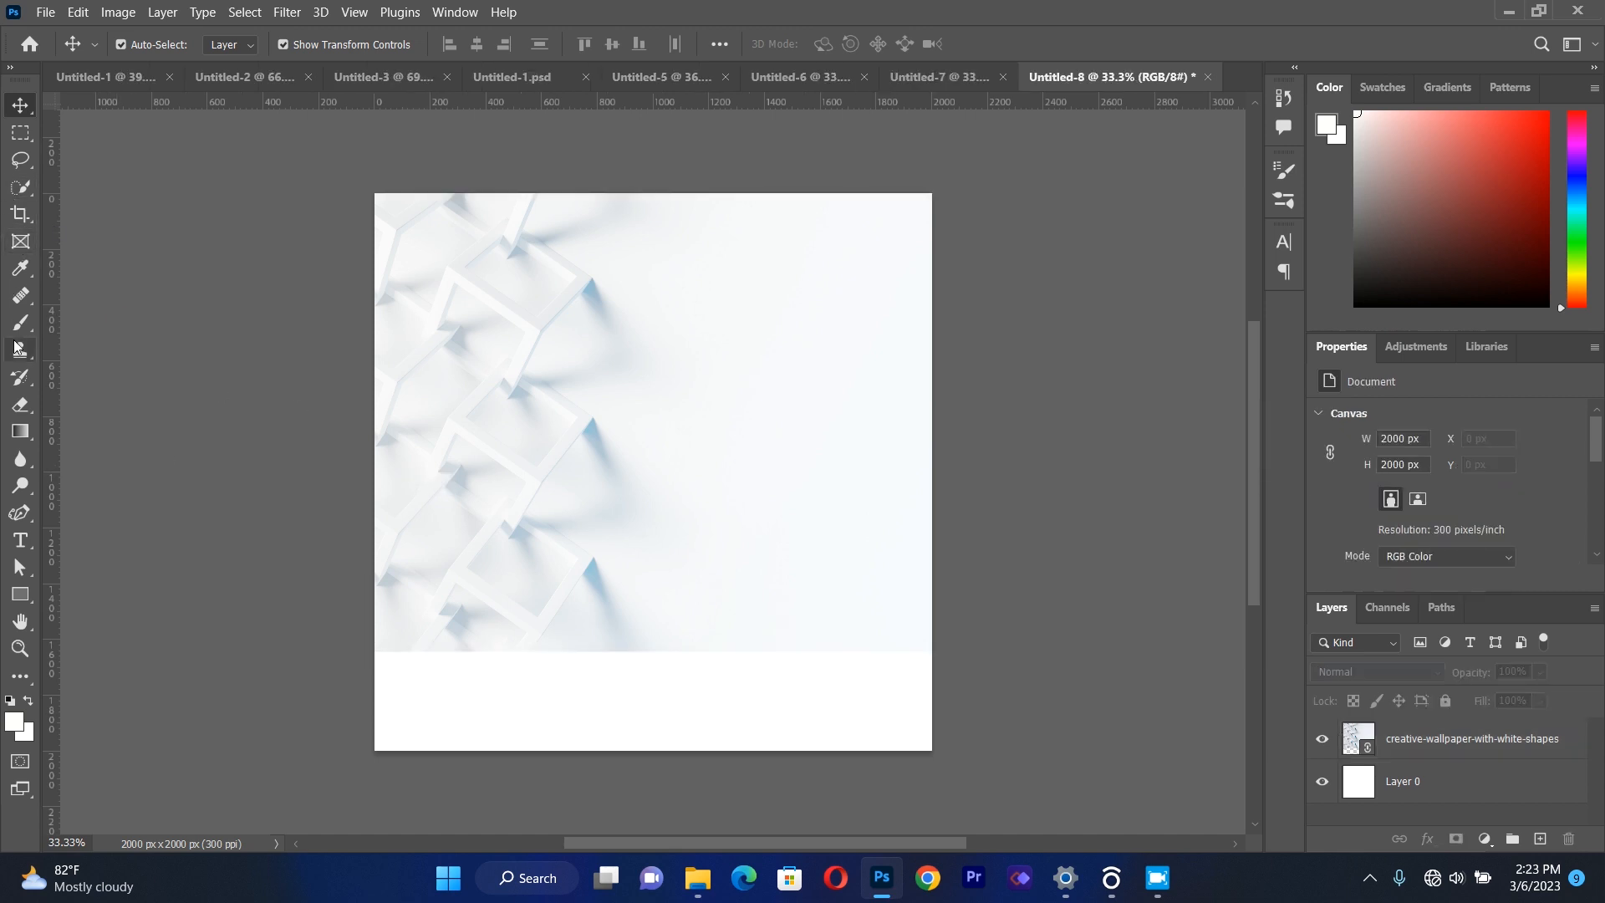
Rasterize the wallpaper layer and fade out its lower edge with the Eraser, using a 338 px brush at 0% hardness.
{"action": "left_click", "coordinate": [20, 405]}
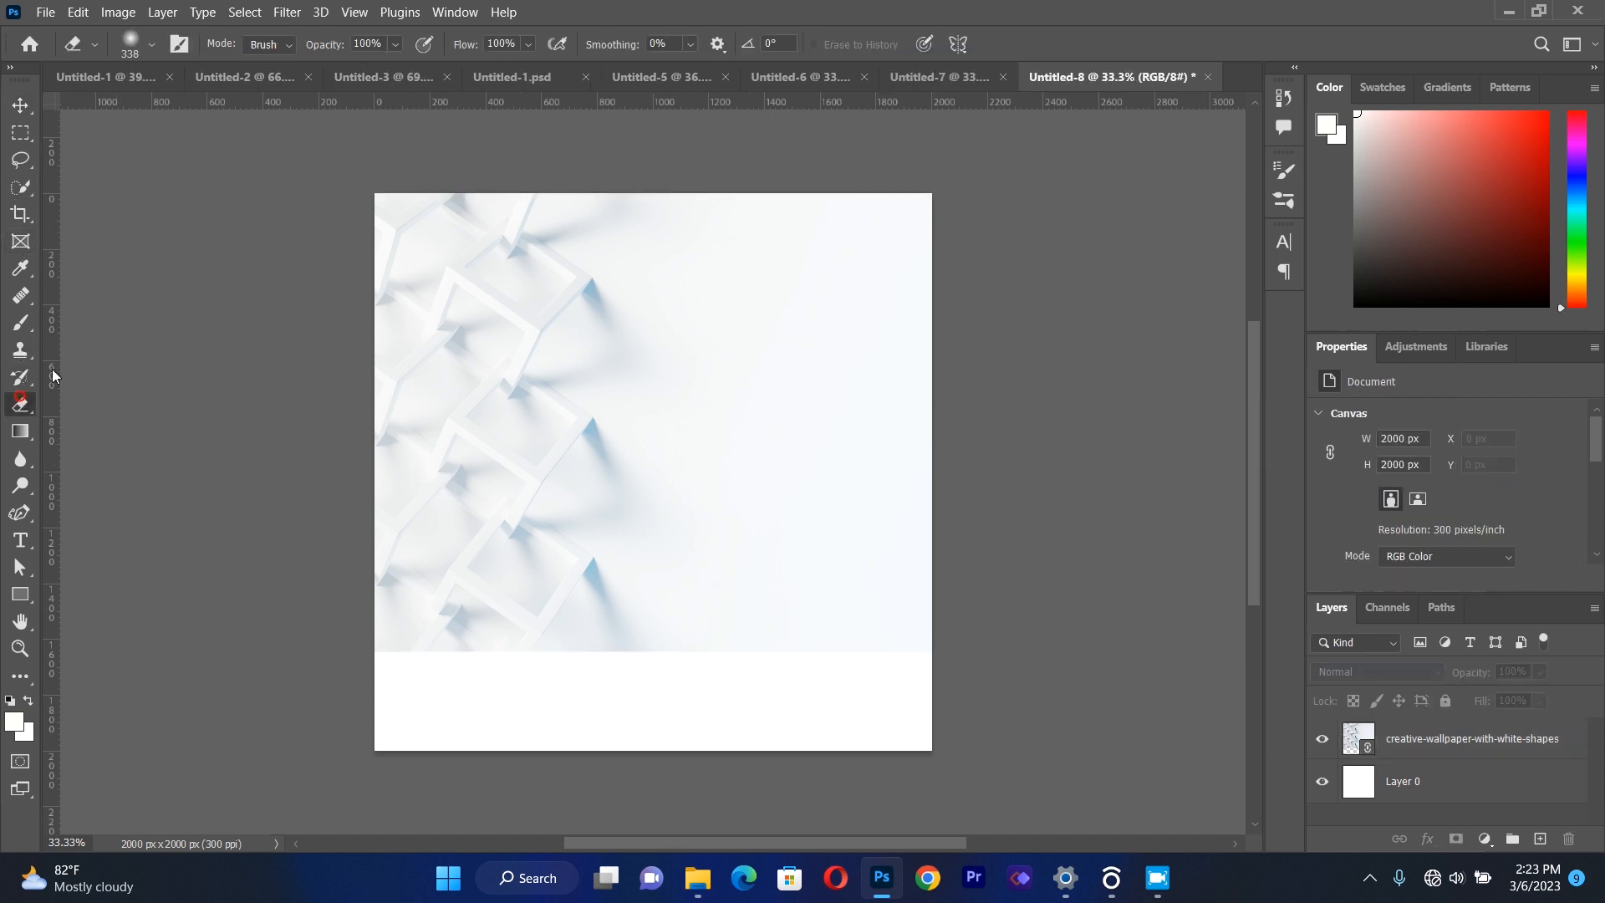
{"action": "left_click", "coordinate": [151, 45]}
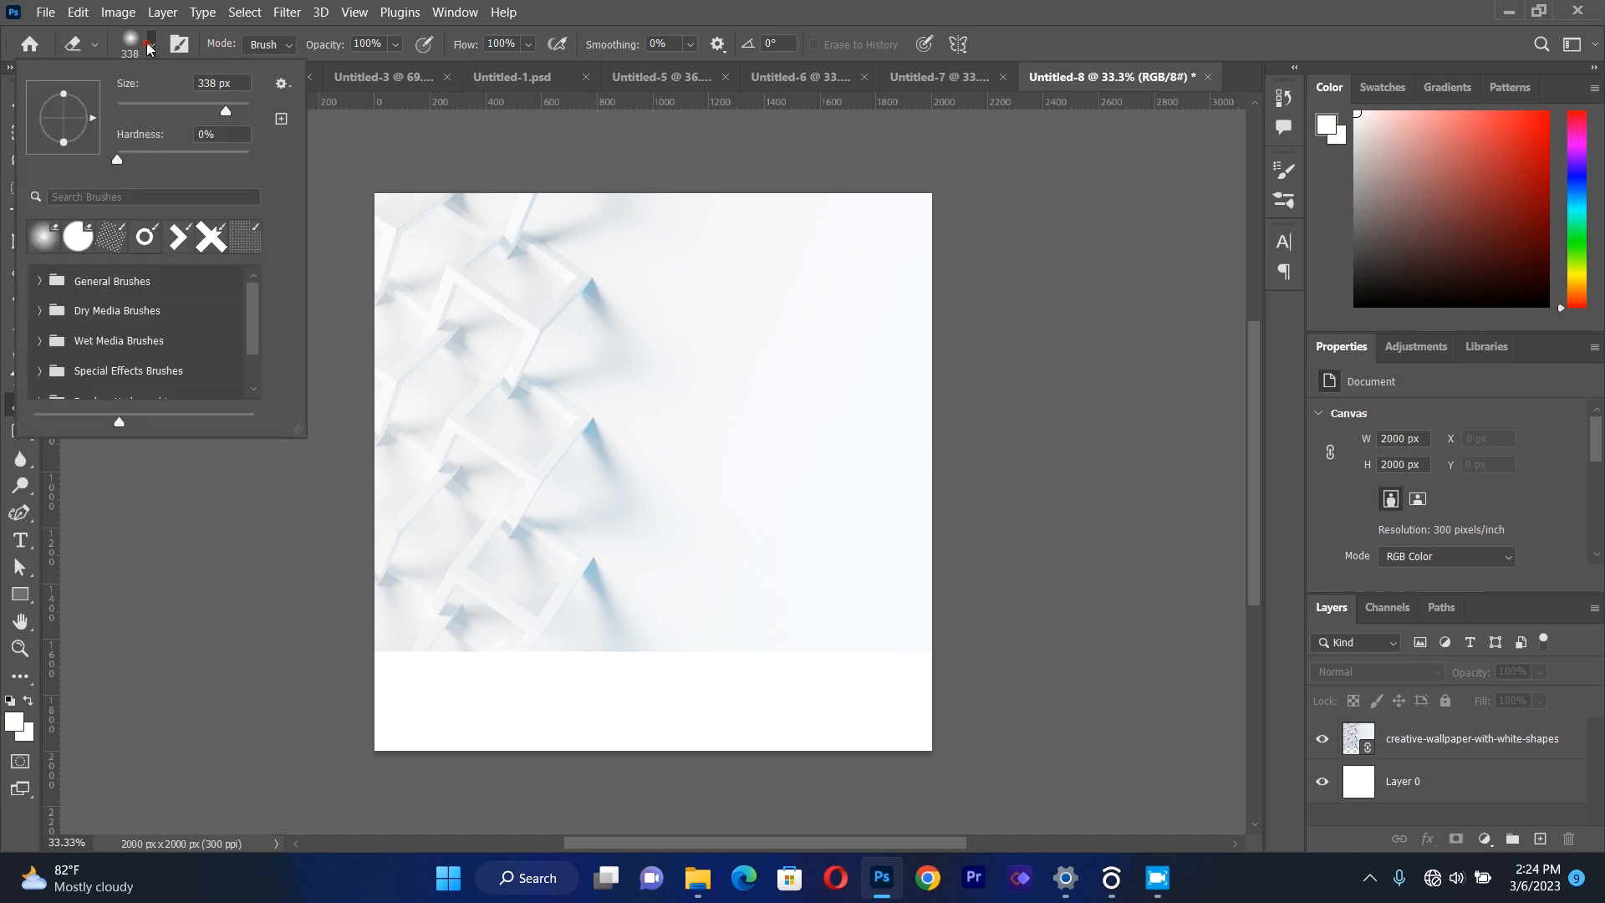
{"action": "left_click", "coordinate": [117, 159]}
{"action": "left_click", "coordinate": [462, 622]}
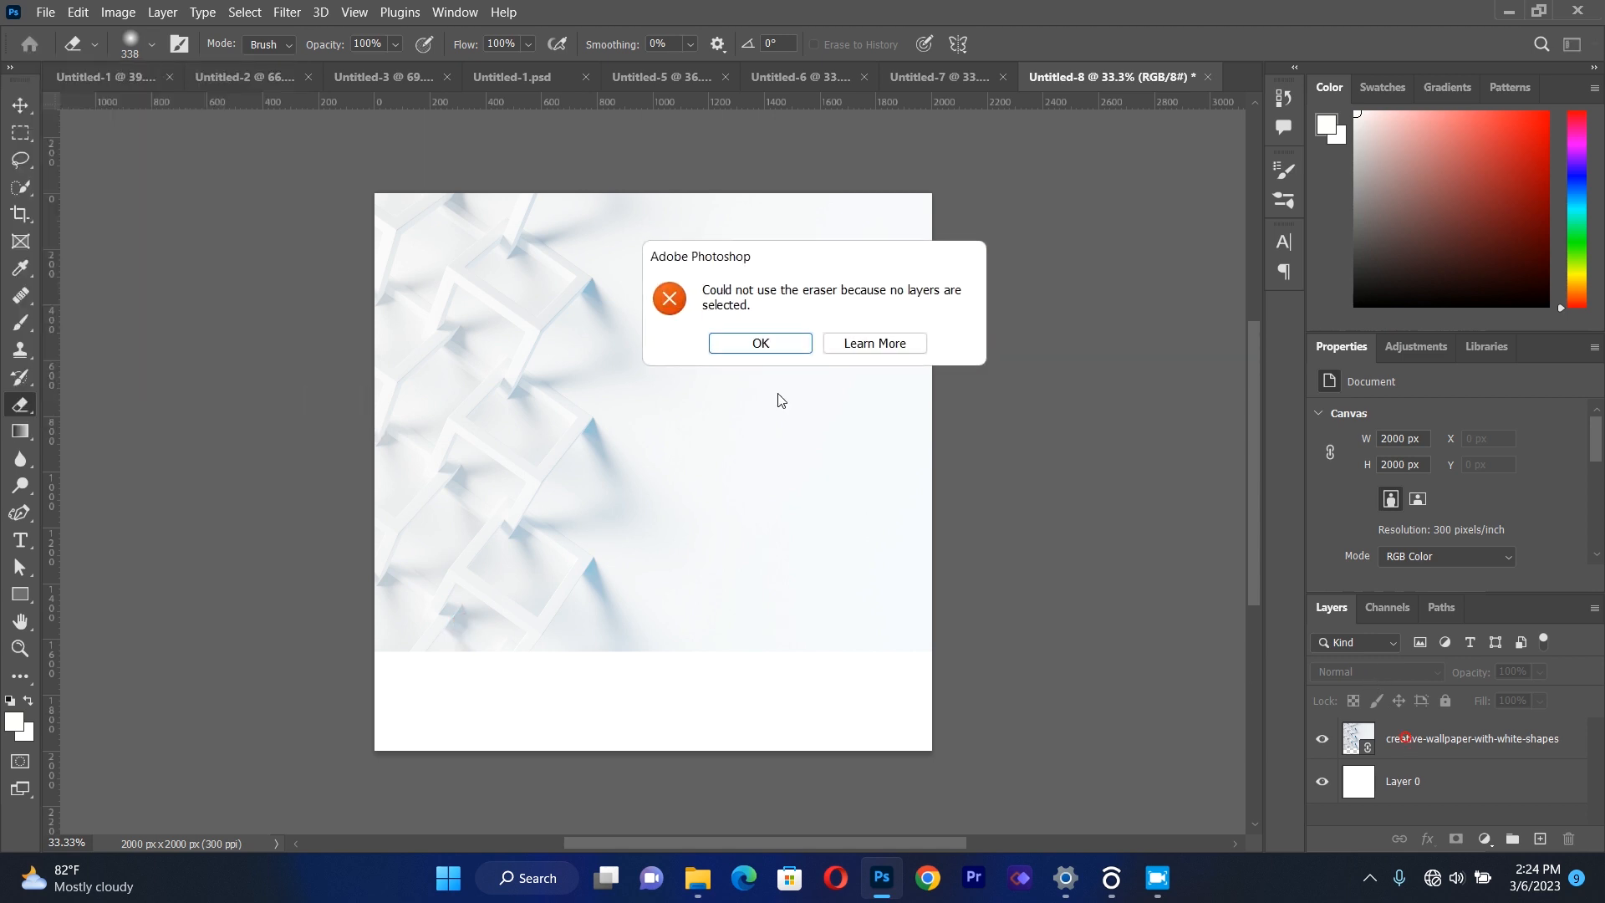
{"action": "left_click", "coordinate": [747, 346]}
{"action": "left_click", "coordinate": [1442, 752]}
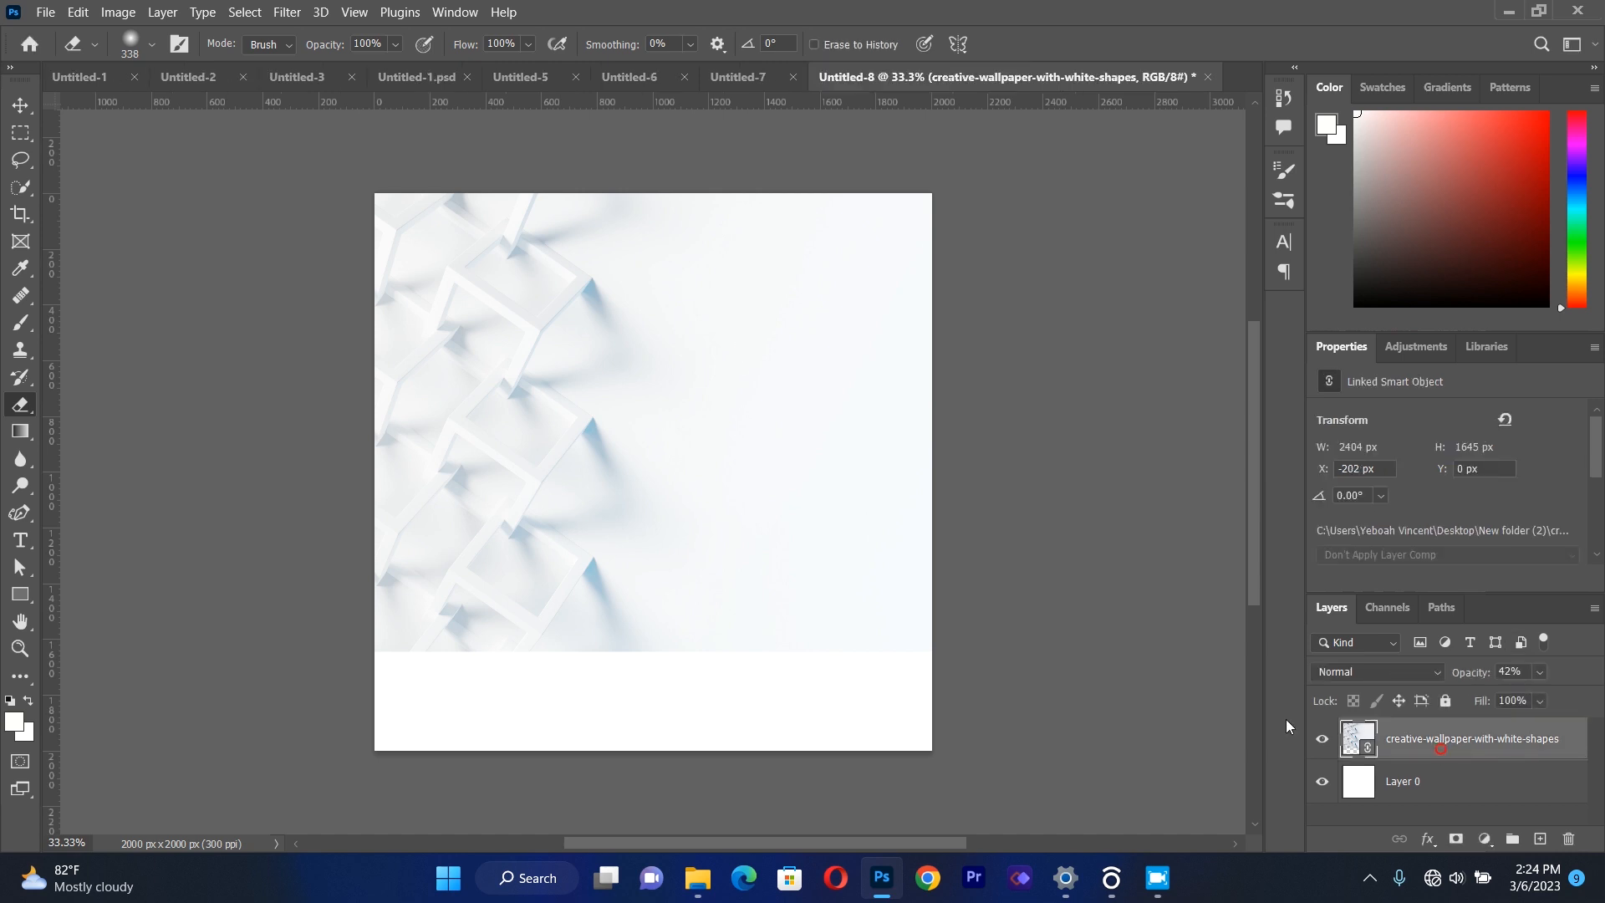
{"action": "left_click", "coordinate": [757, 512]}
{"action": "left_click", "coordinate": [758, 345]}
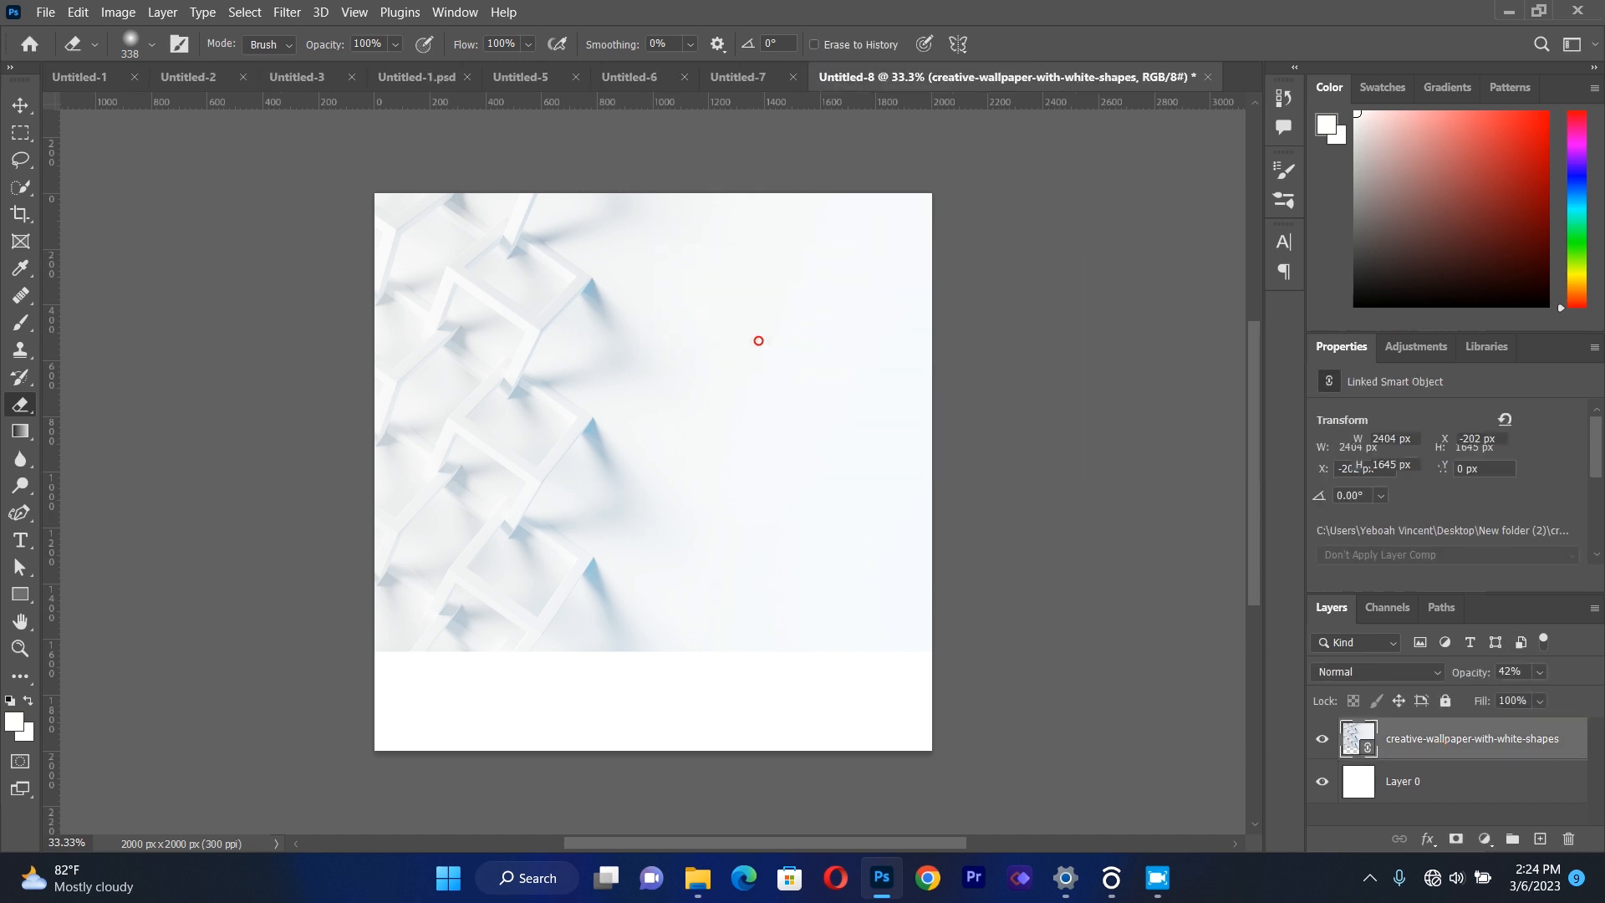
{"action": "mouse_move", "coordinate": [449, 674]}
{"action": "left_mouse_down"}
{"action": "mouse_move", "coordinate": [921, 652]}
{"action": "mouse_move", "coordinate": [619, 684]}
{"action": "mouse_move", "coordinate": [394, 667]}
{"action": "mouse_move", "coordinate": [496, 653]}
{"action": "left_mouse_up"}
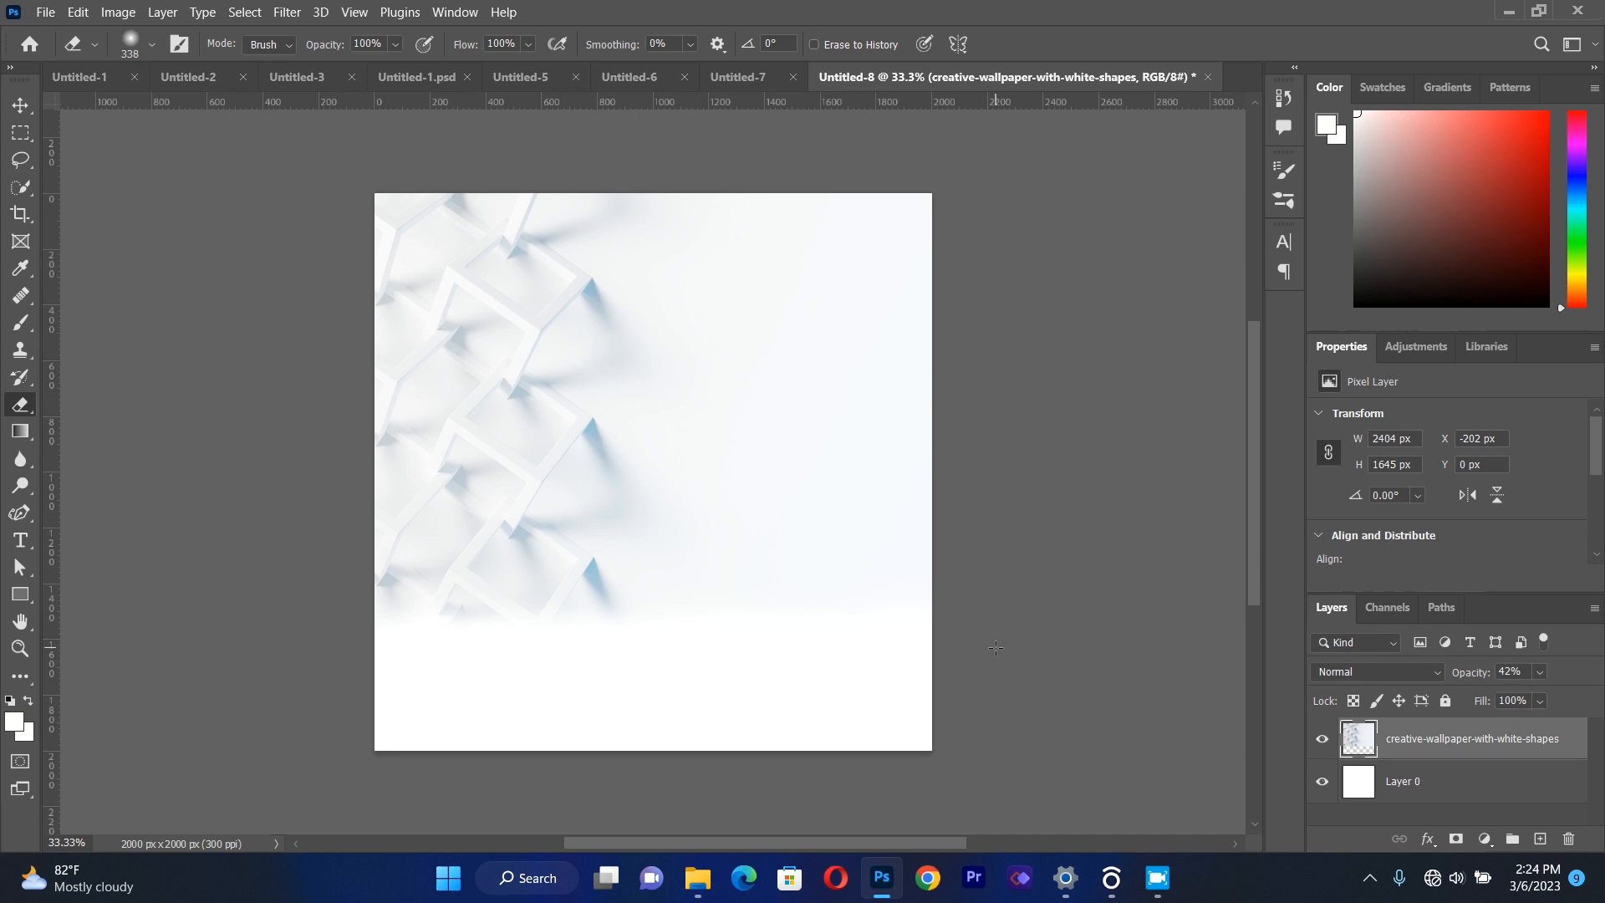
Draw an upright rectangle of about 404 x 762 px in the lower-left part of the canvas.
{"action": "left_click", "coordinate": [28, 593]}
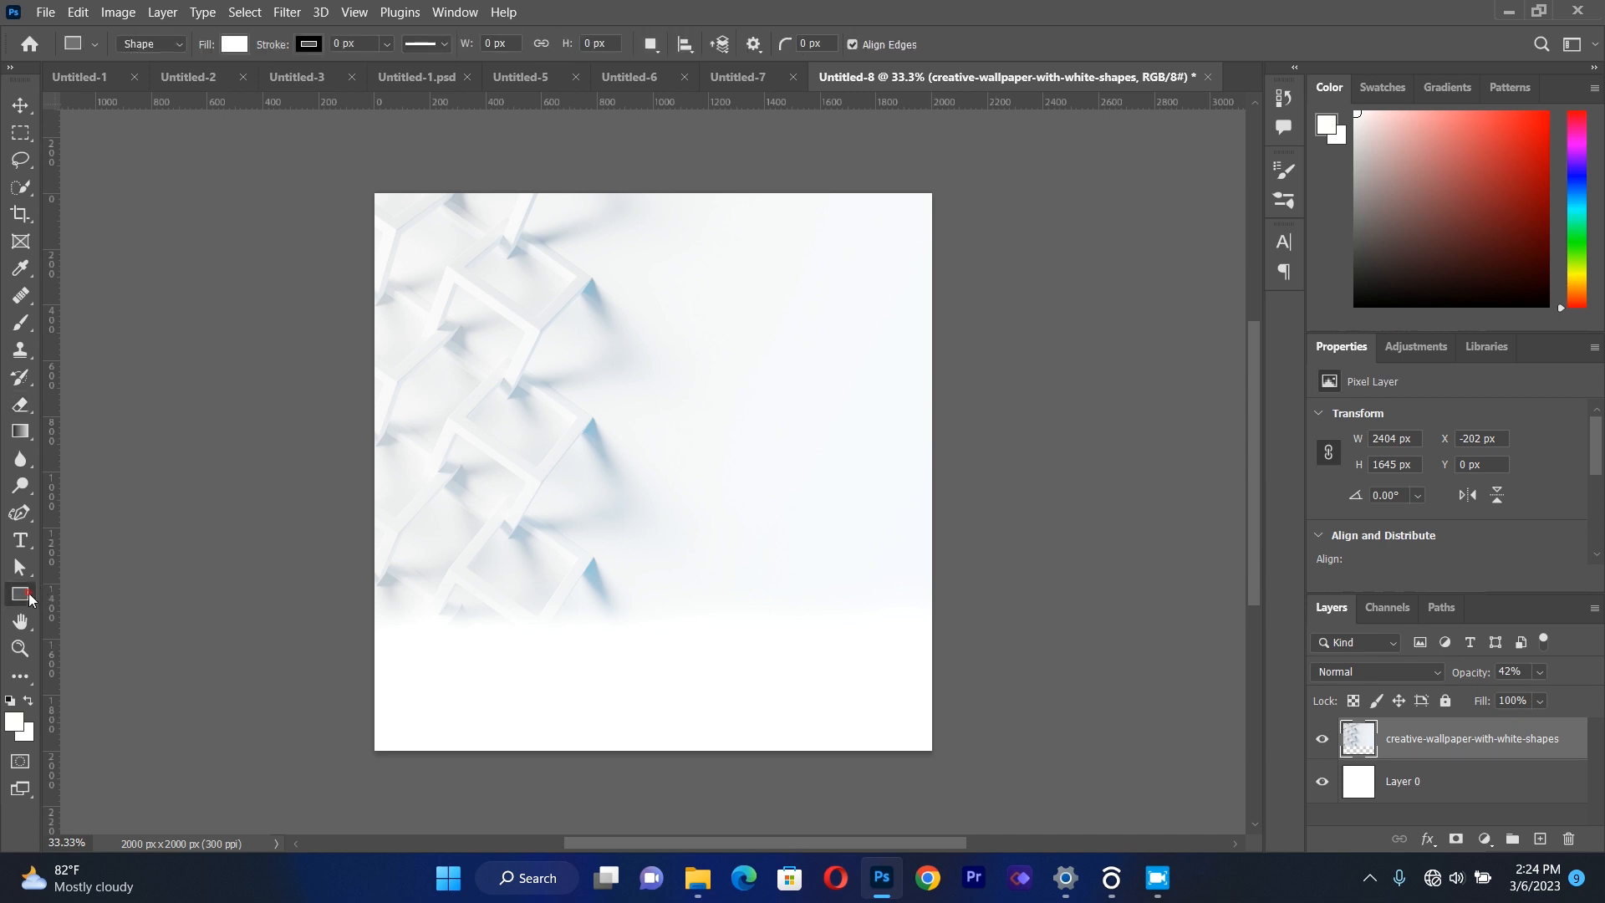
{"action": "left_click", "coordinate": [73, 599]}
{"action": "left_click_drag", "start_coordinate": [474, 443], "coordinate": [587, 654]}
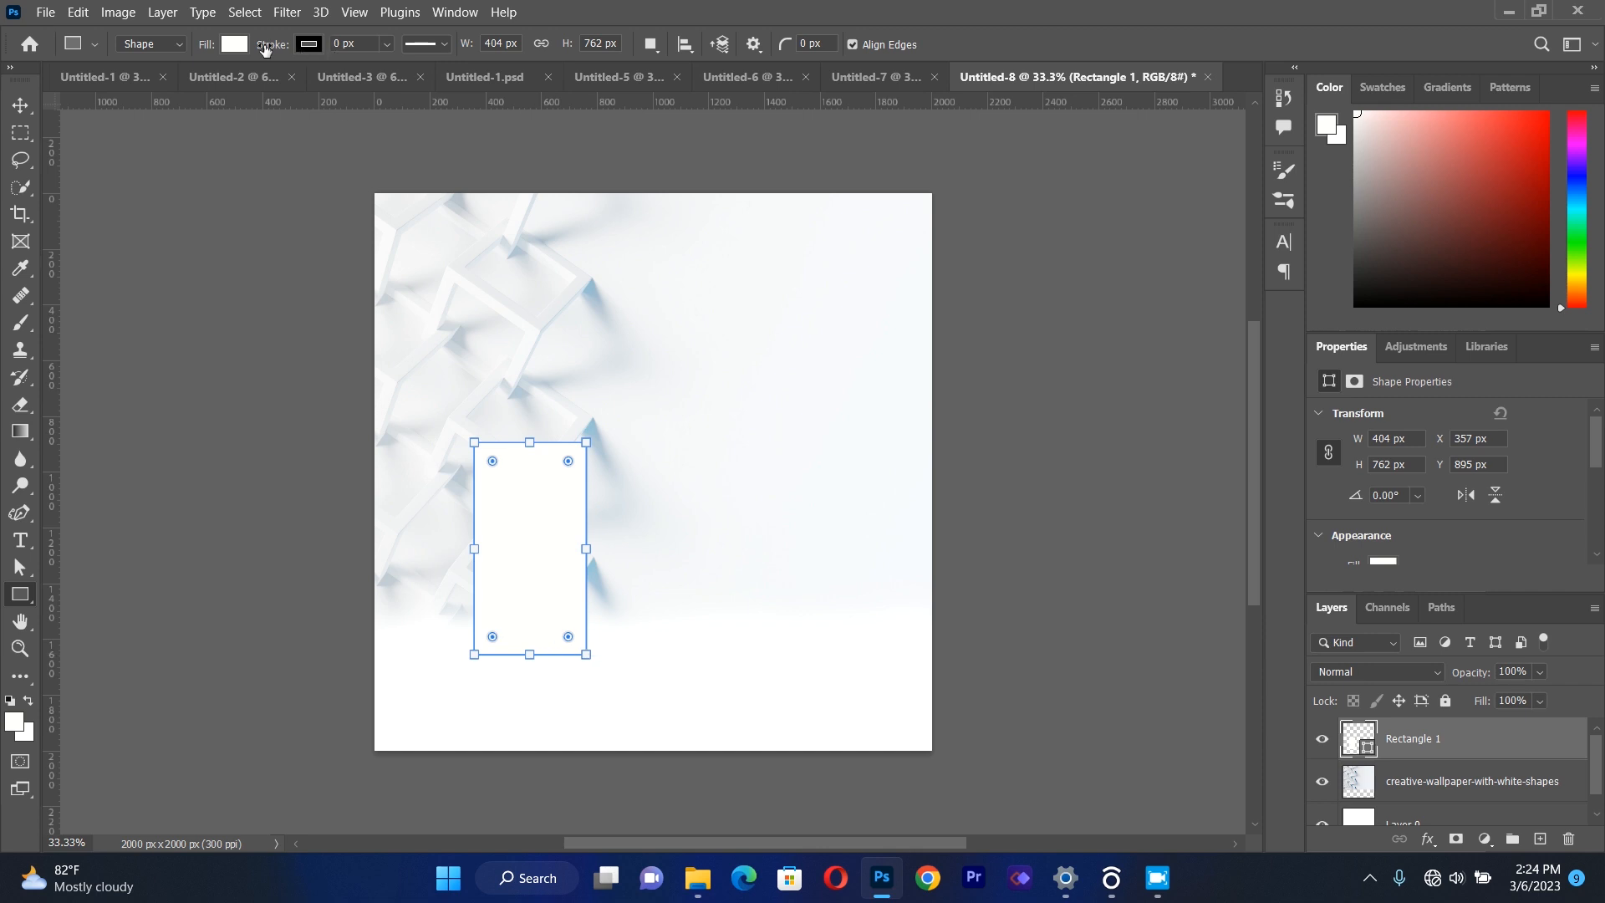
Set the rectangle's fill color to #ac1c1c.
{"action": "left_click", "coordinate": [235, 45]}
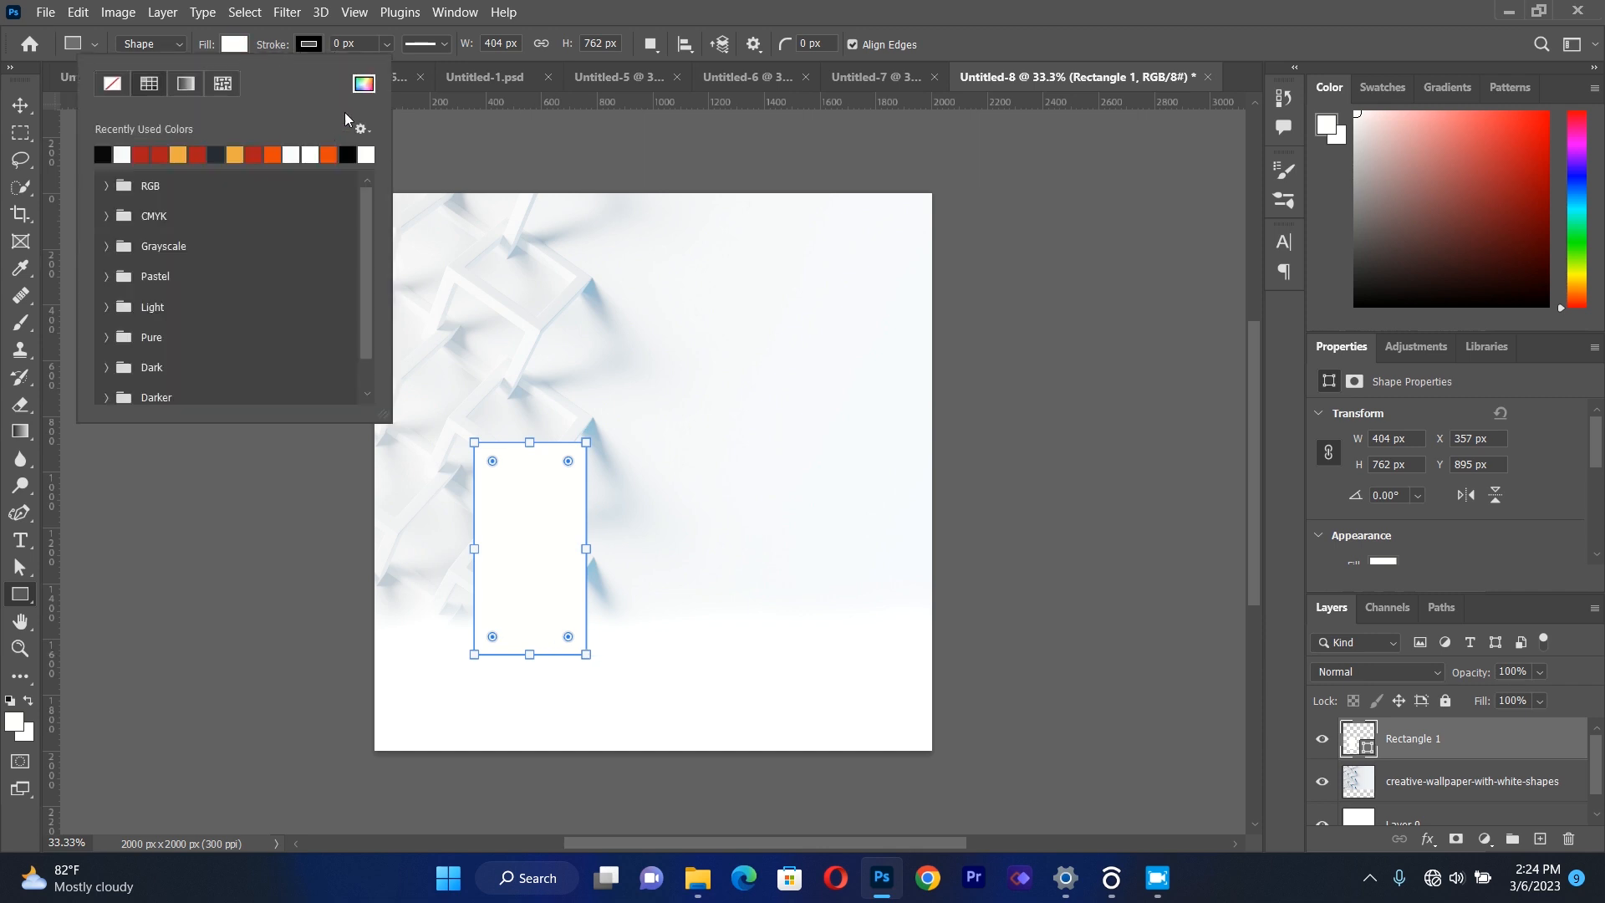
{"action": "left_click", "coordinate": [362, 87]}
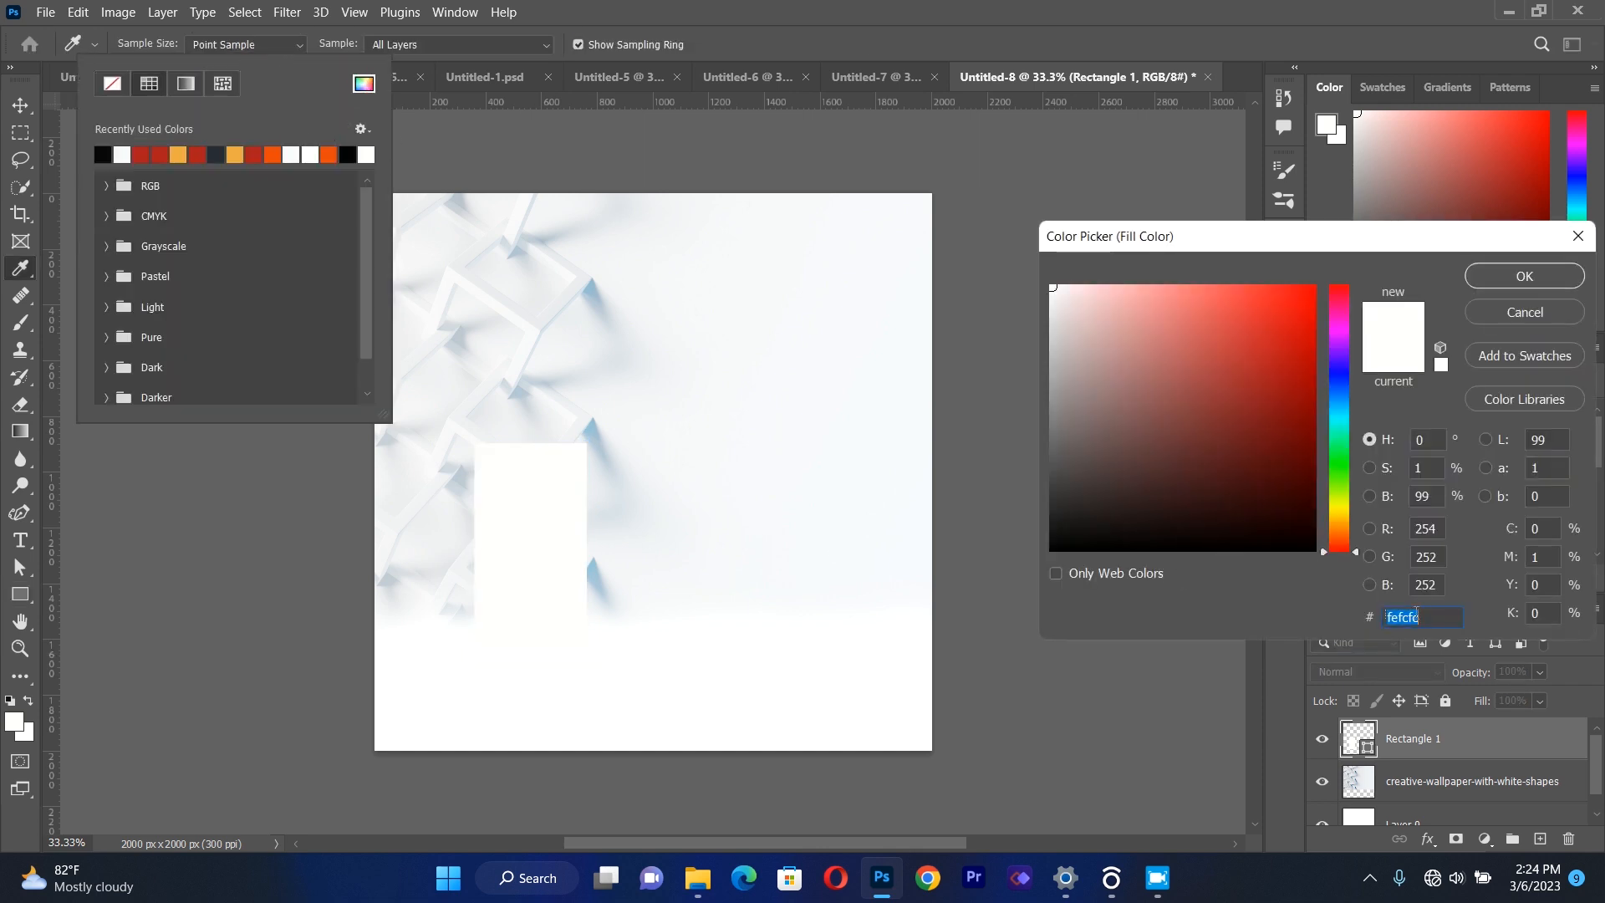
{"action": "key", "text": "BackSpace"}
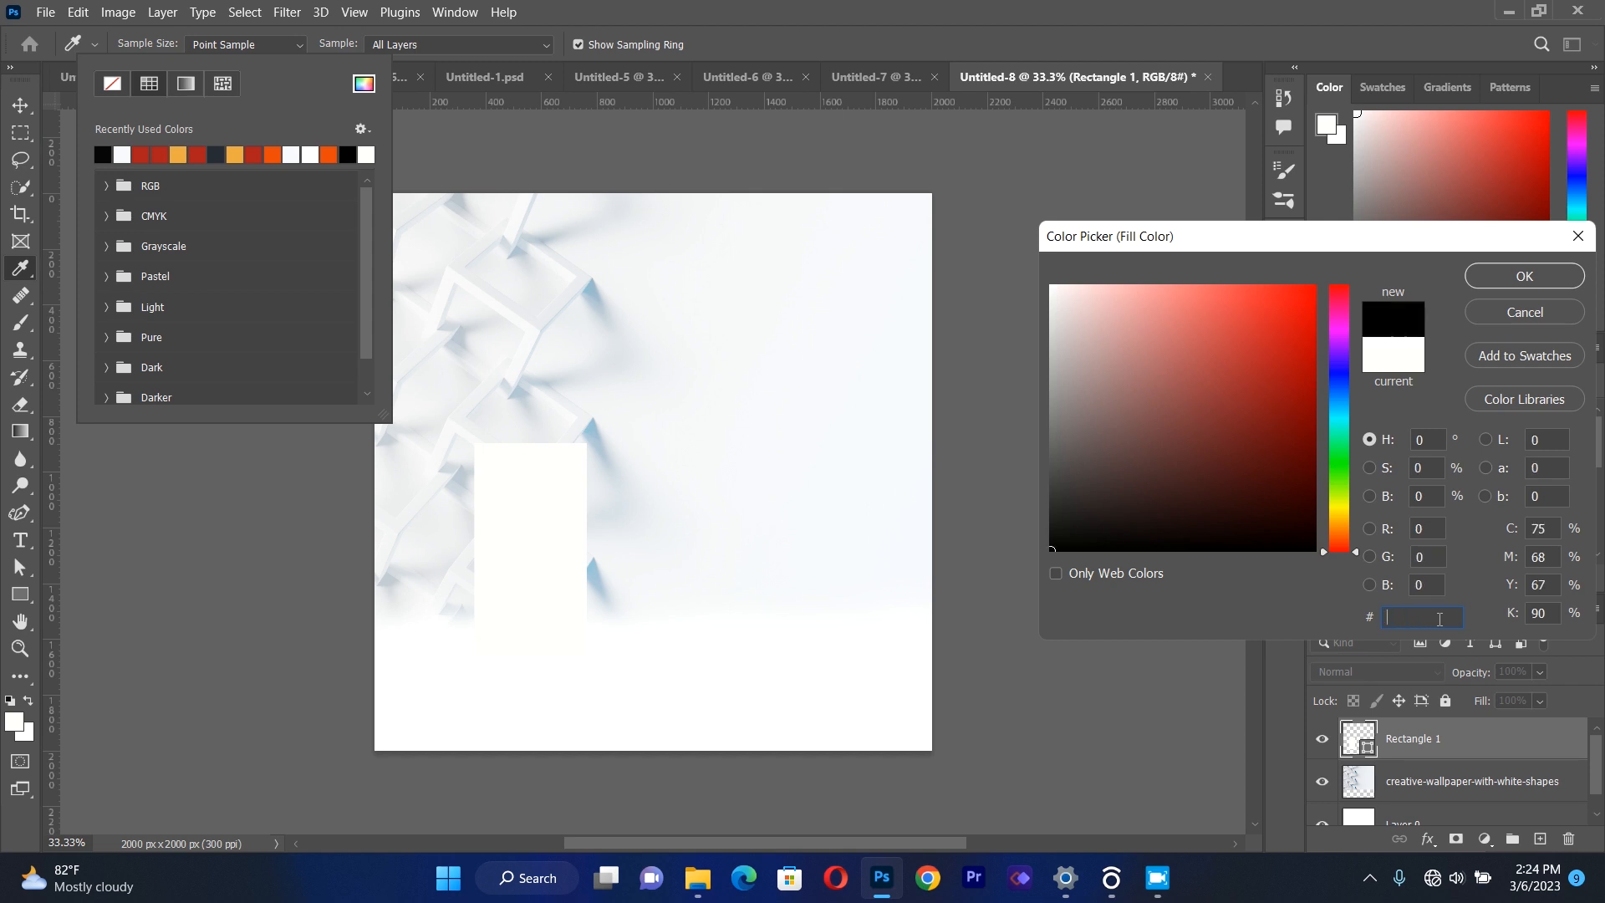
{"action": "type", "text": "A"}
{"action": "key", "text": "BackSpace"}
{"action": "type", "text": "a"}
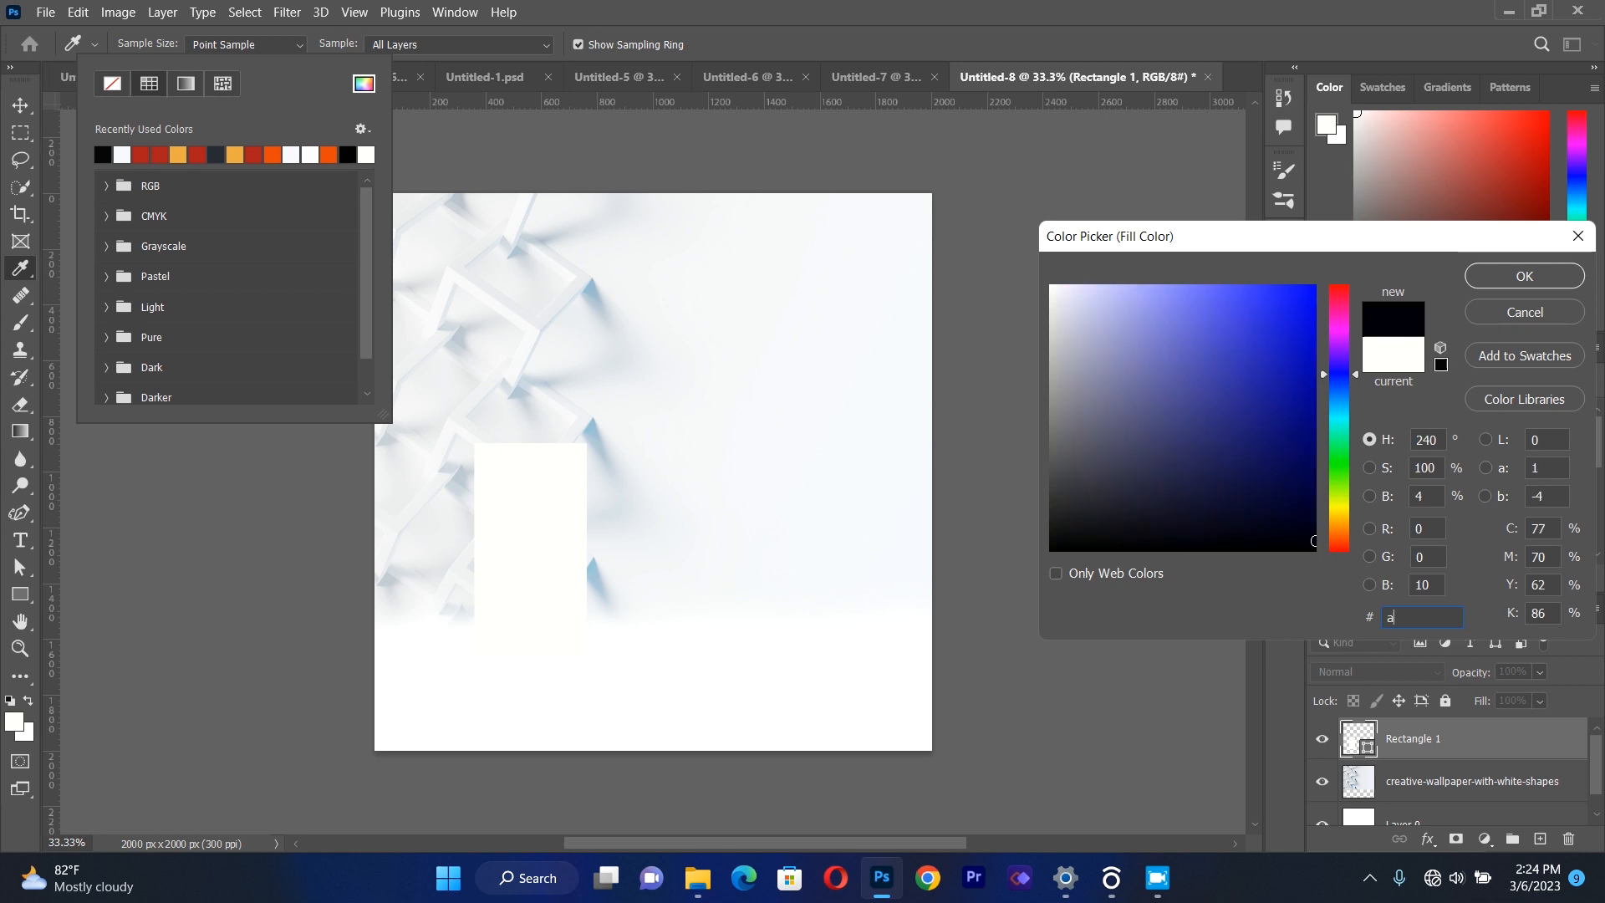
{"action": "type", "text": "c"}
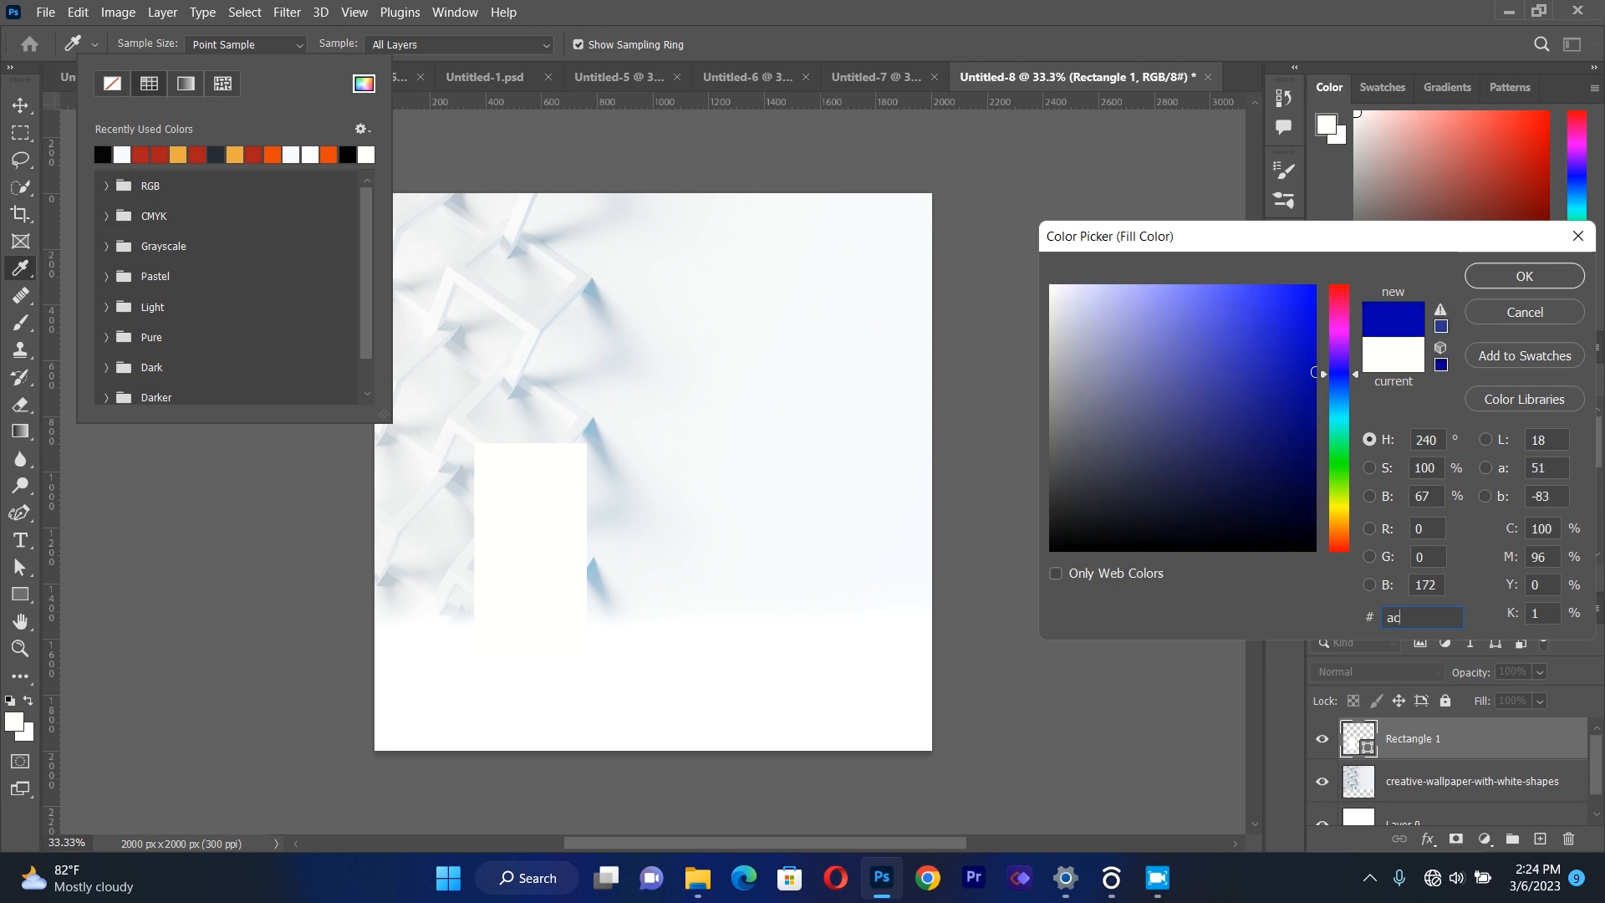
{"action": "type", "text": "1"}
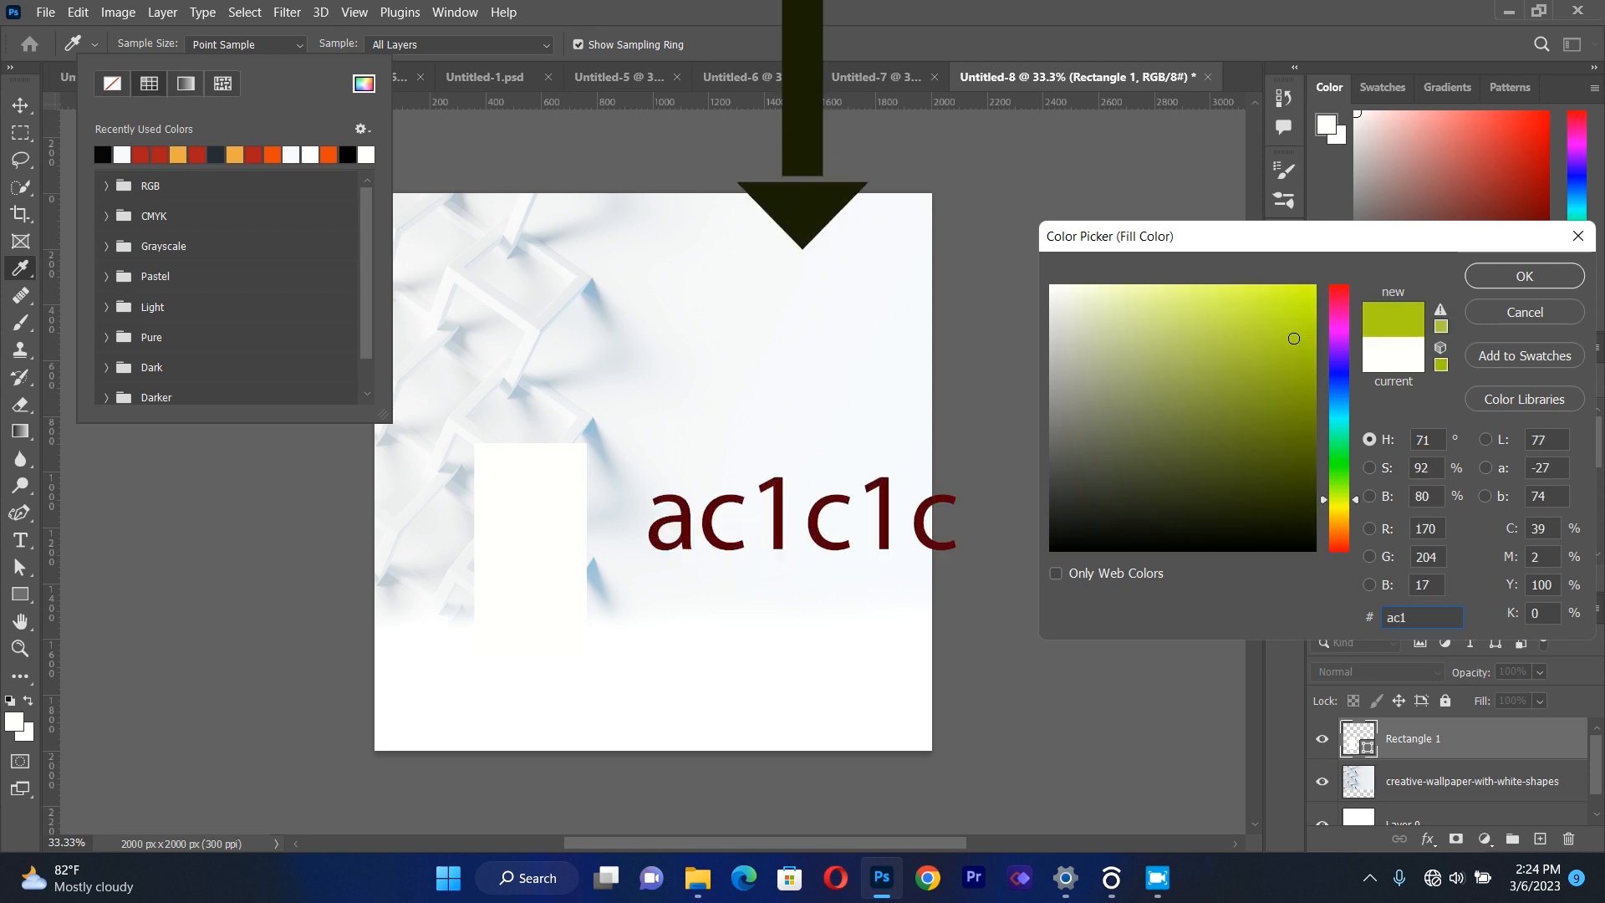
{"action": "type", "text": "c1c"}
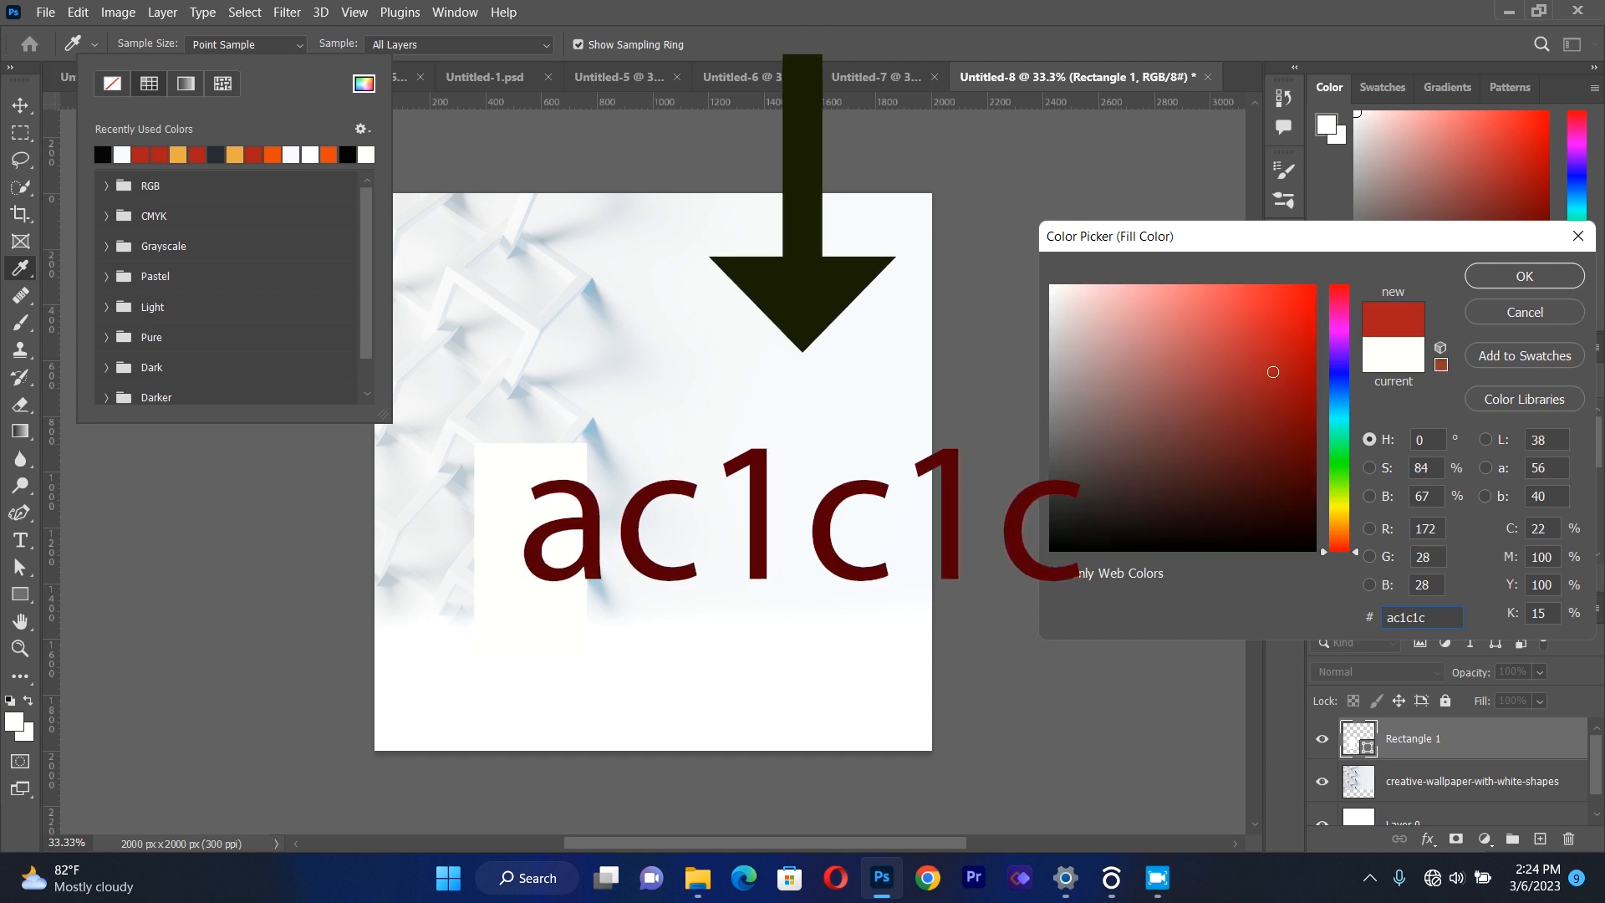
{"action": "left_click", "coordinate": [1525, 277]}
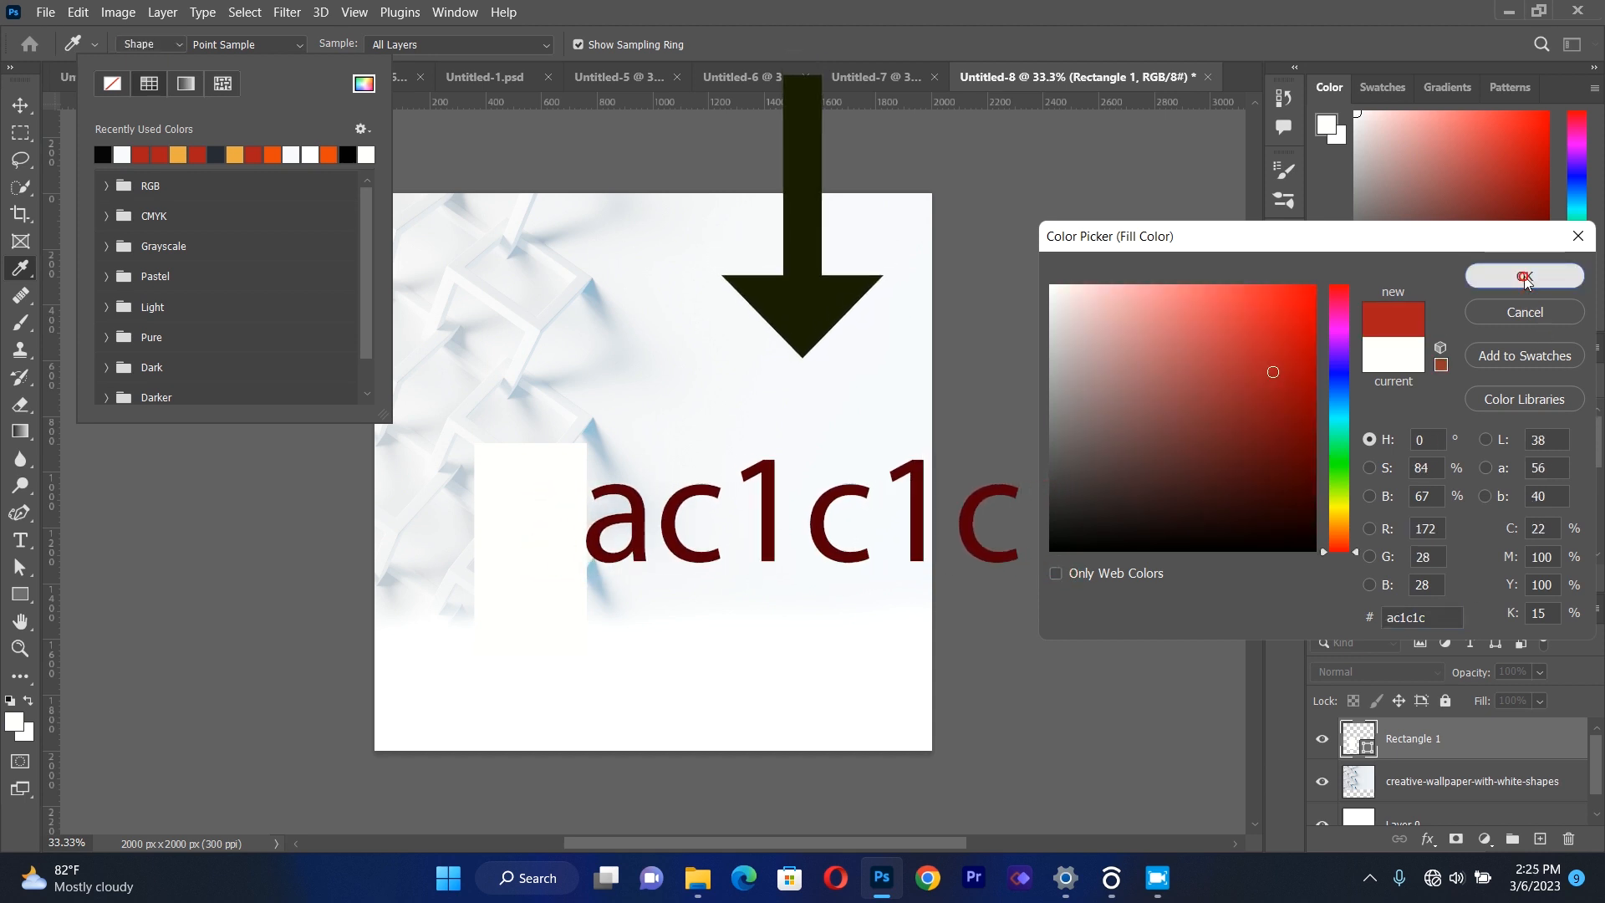
Duplicate the red rectangle twice and line the copies up in a row to the right of the original.
{"action": "left_click", "coordinate": [20, 98]}
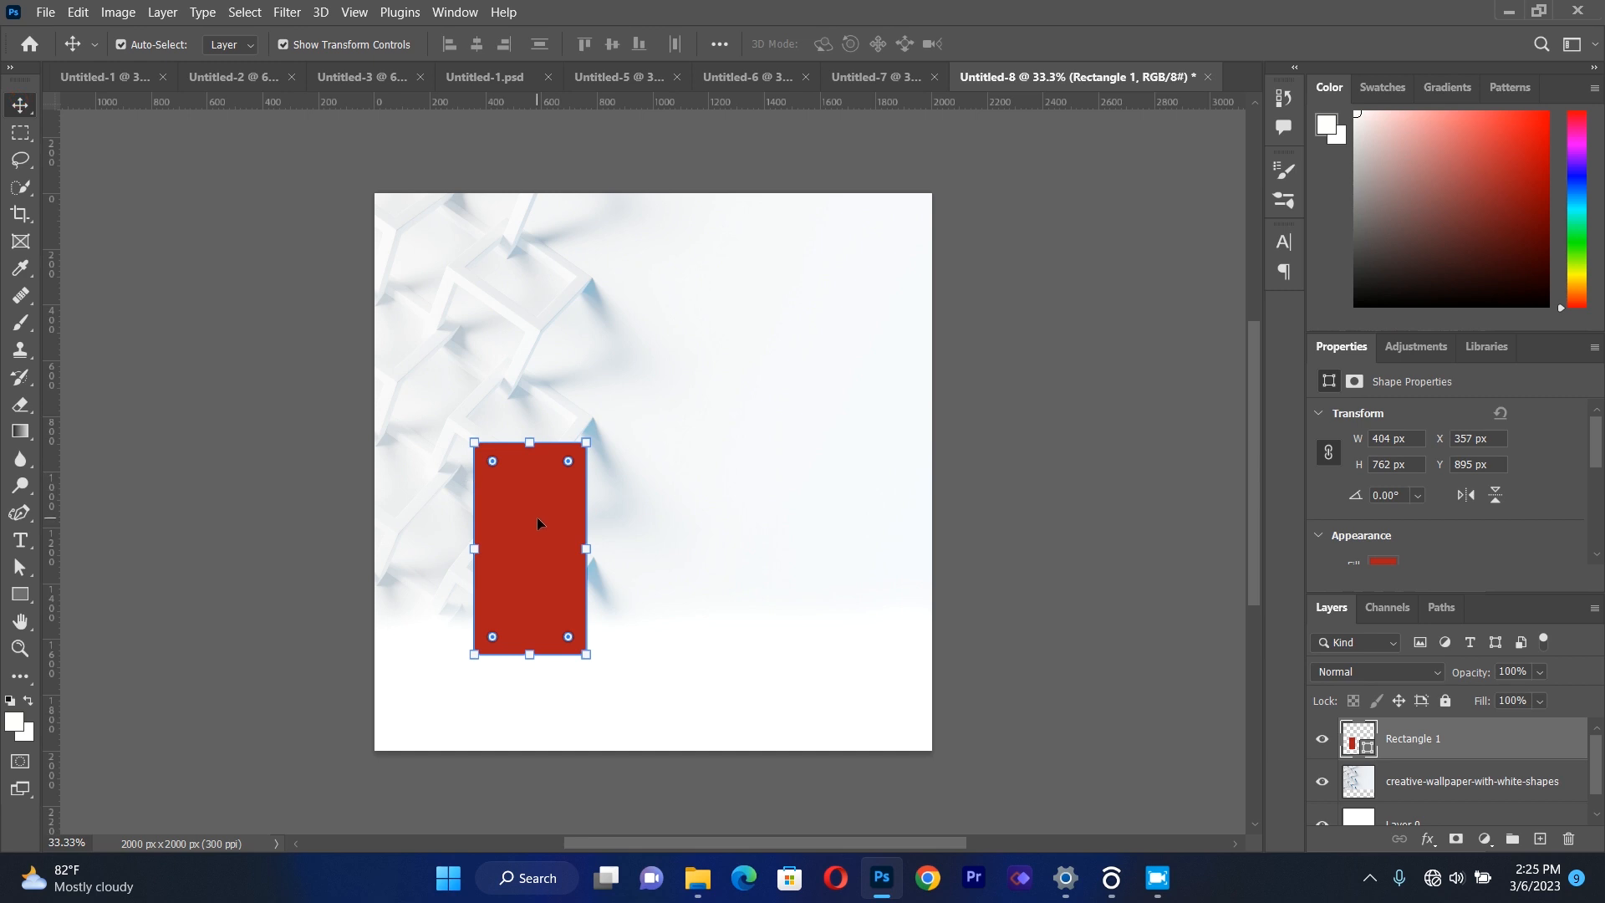
{"action": "key", "text": "ctrl+j"}
{"action": "key", "text": "ctrl+j"}
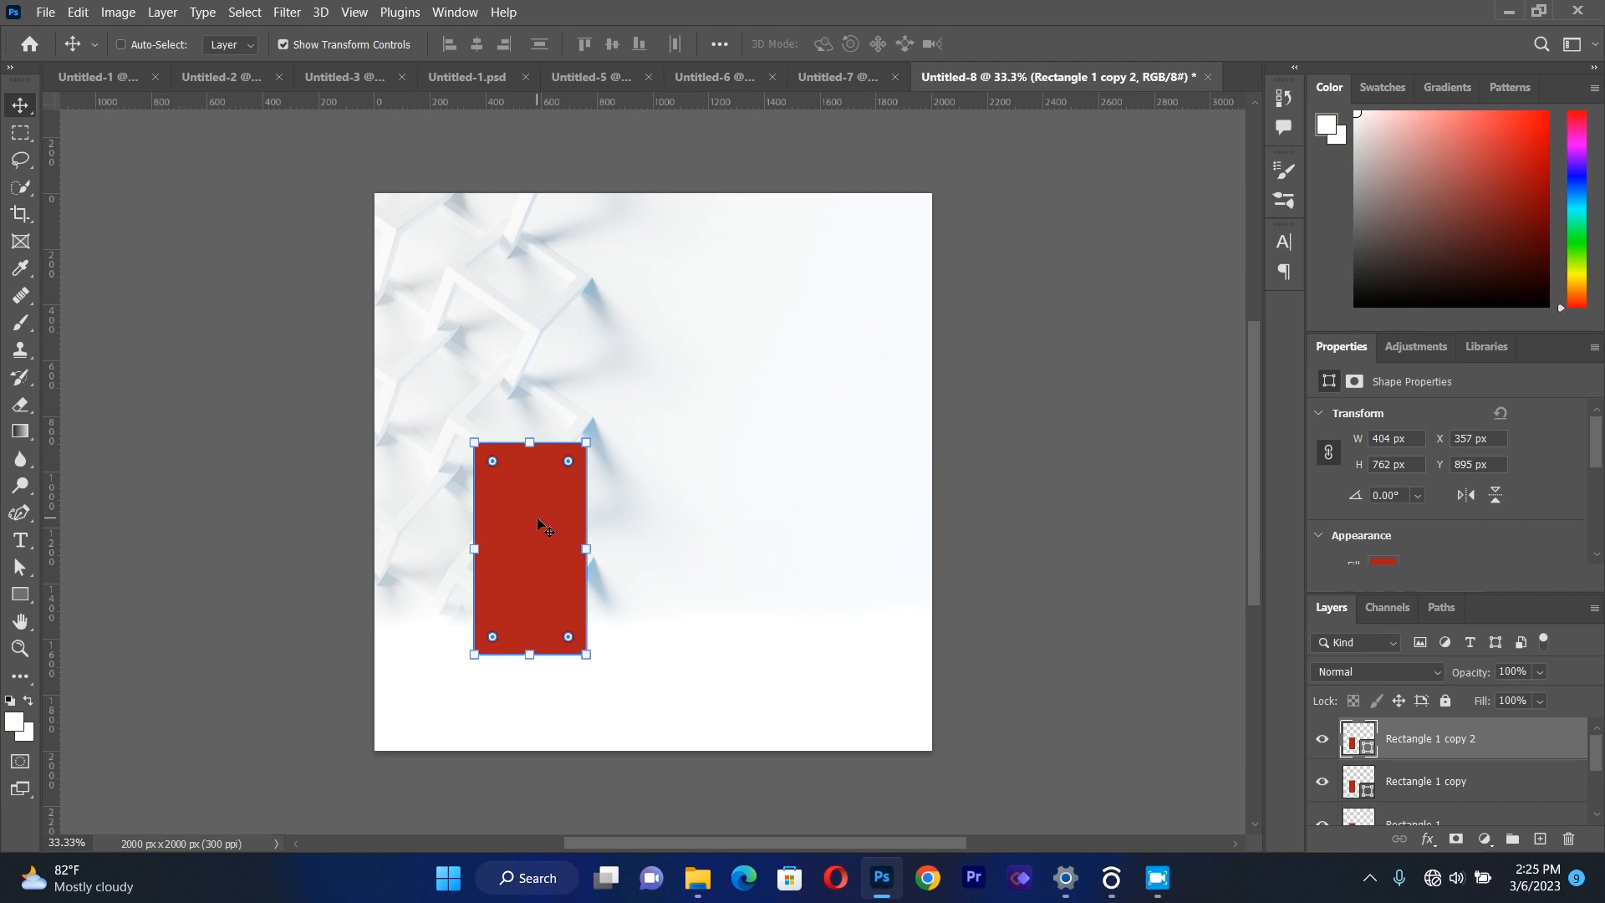
{"action": "left_click_drag", "start_coordinate": [538, 525], "coordinate": [645, 523]}
{"action": "left_click_drag", "start_coordinate": [541, 538], "coordinate": [776, 538]}
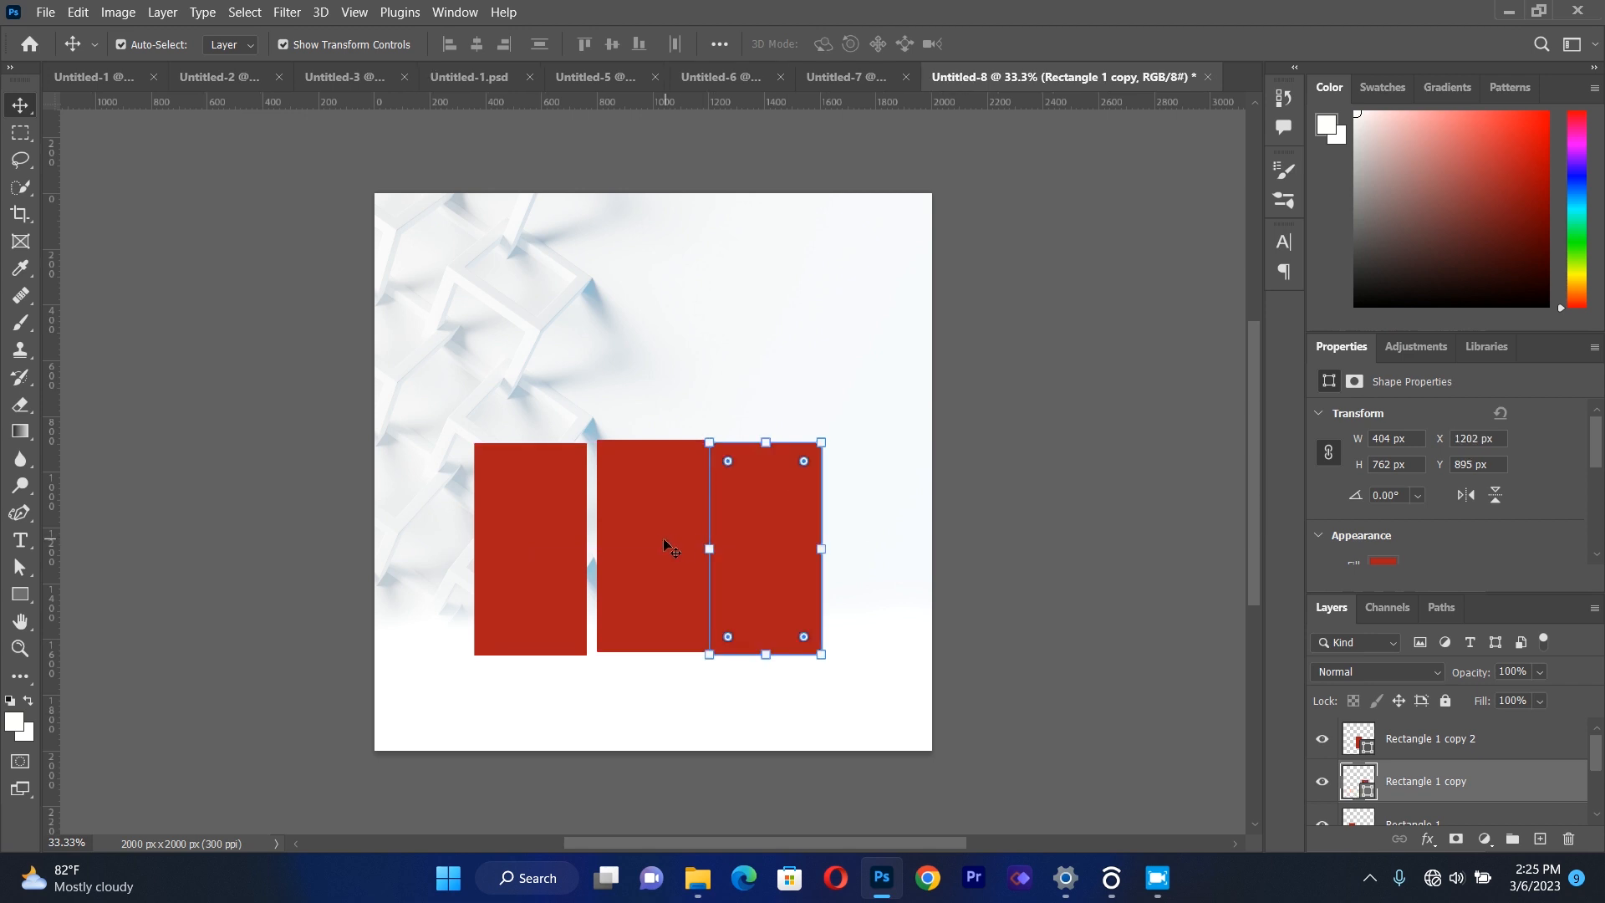
{"action": "left_click_drag", "start_coordinate": [667, 542], "coordinate": [657, 551]}
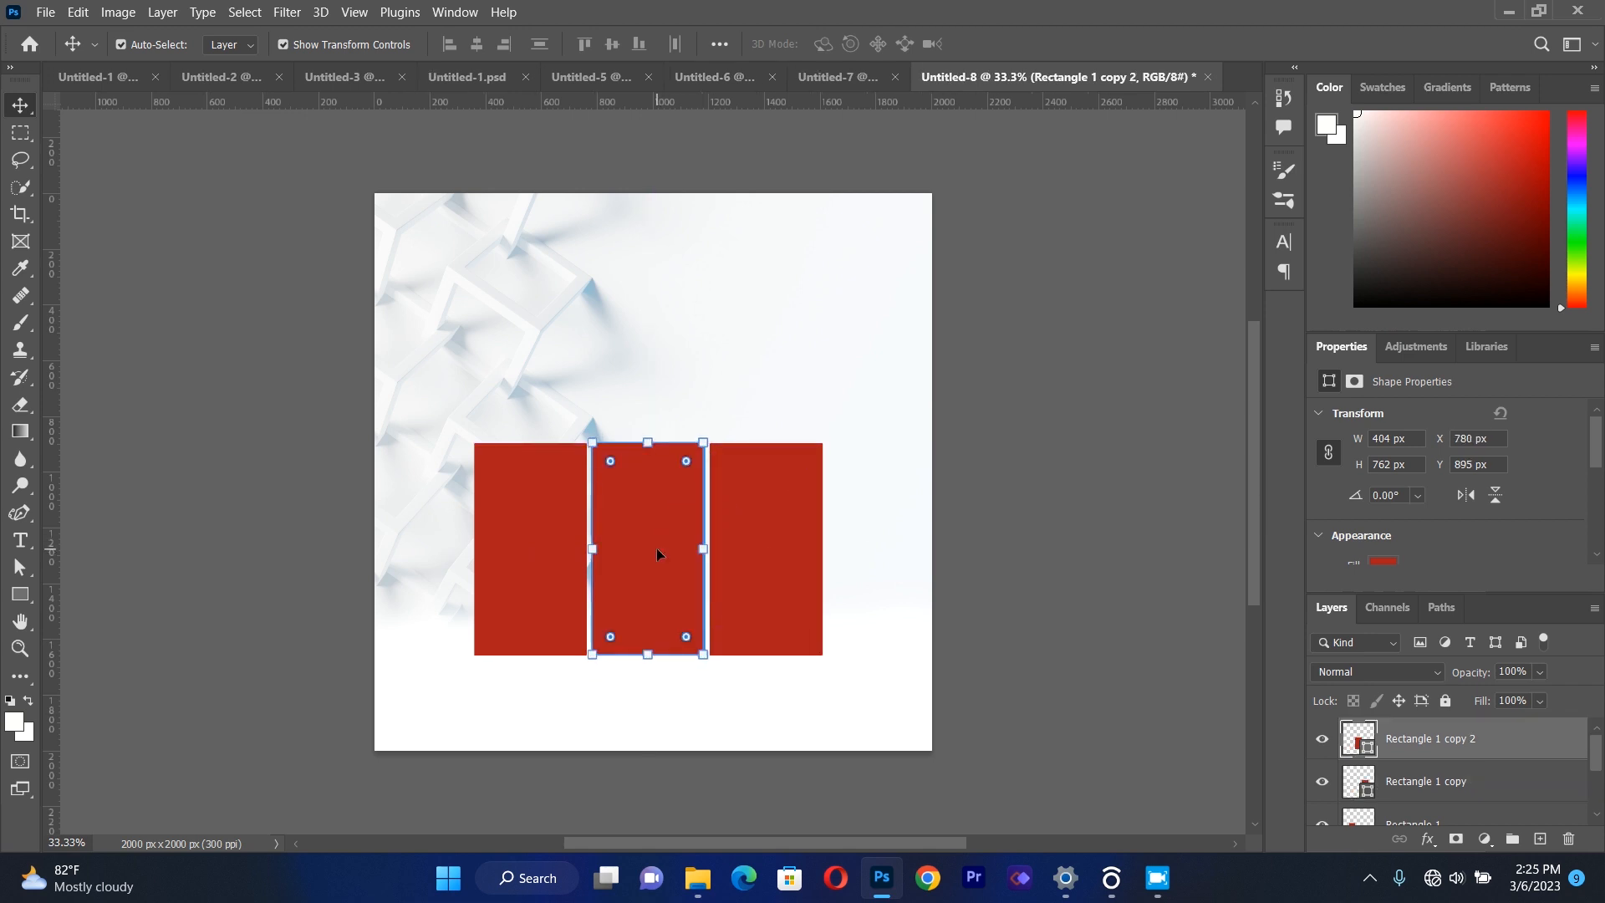
Nudge the rightmost rectangle left to X 1193 px to narrow its gap to the middle one.
{"action": "left_click", "coordinate": [753, 539]}
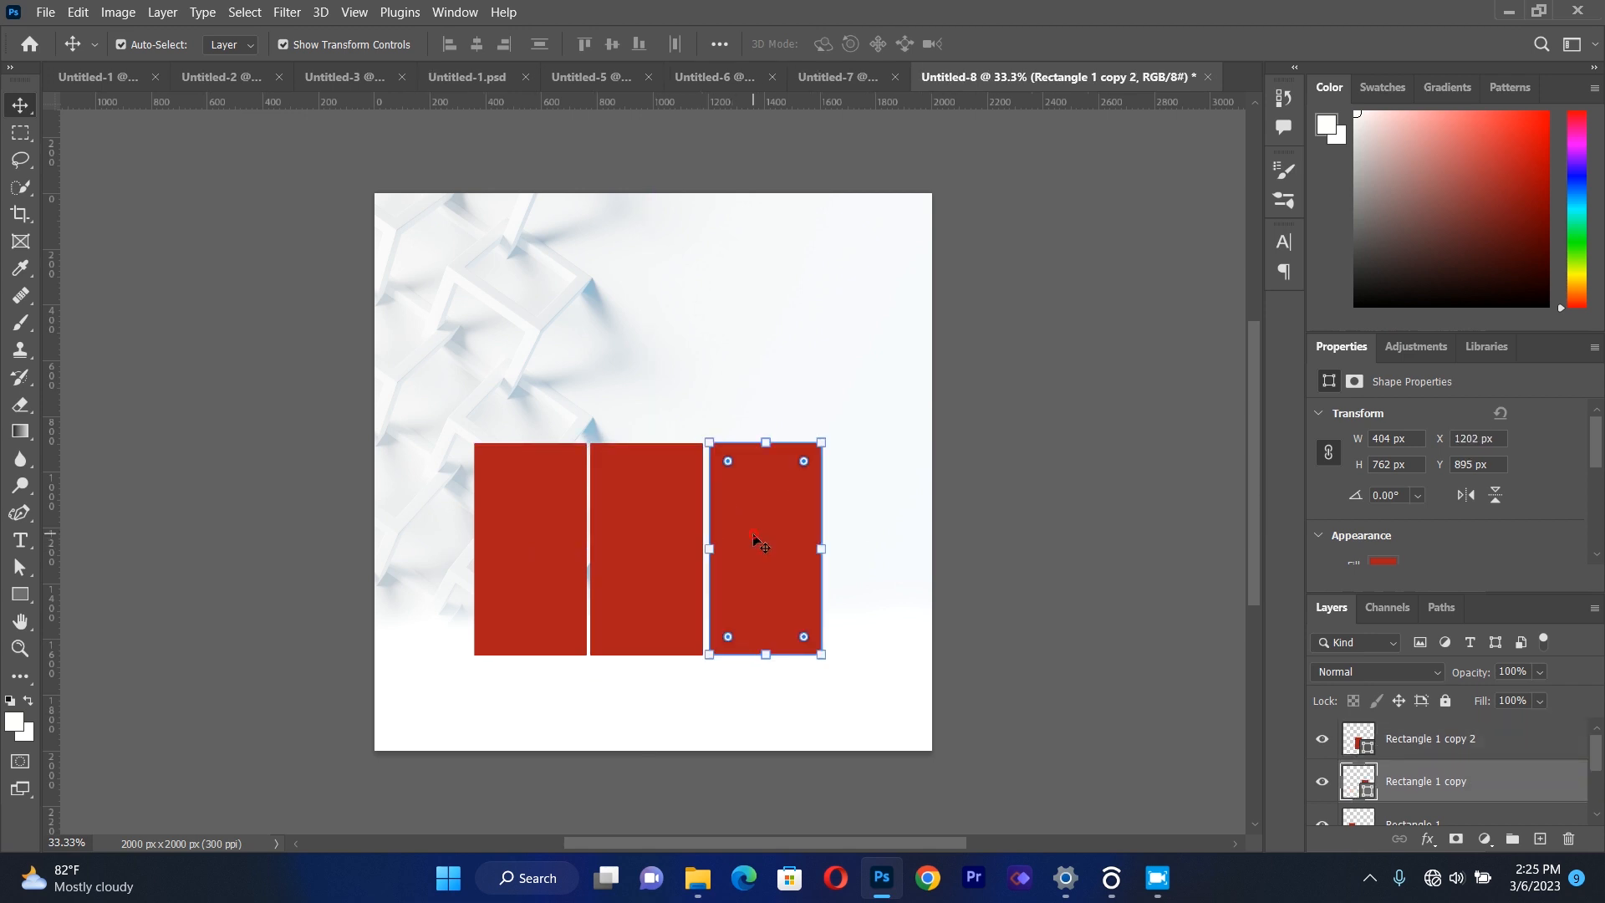
{"action": "key", "text": "Left"}
{"action": "key", "text": "Left"}
{"action": "key", "text": "Left"}
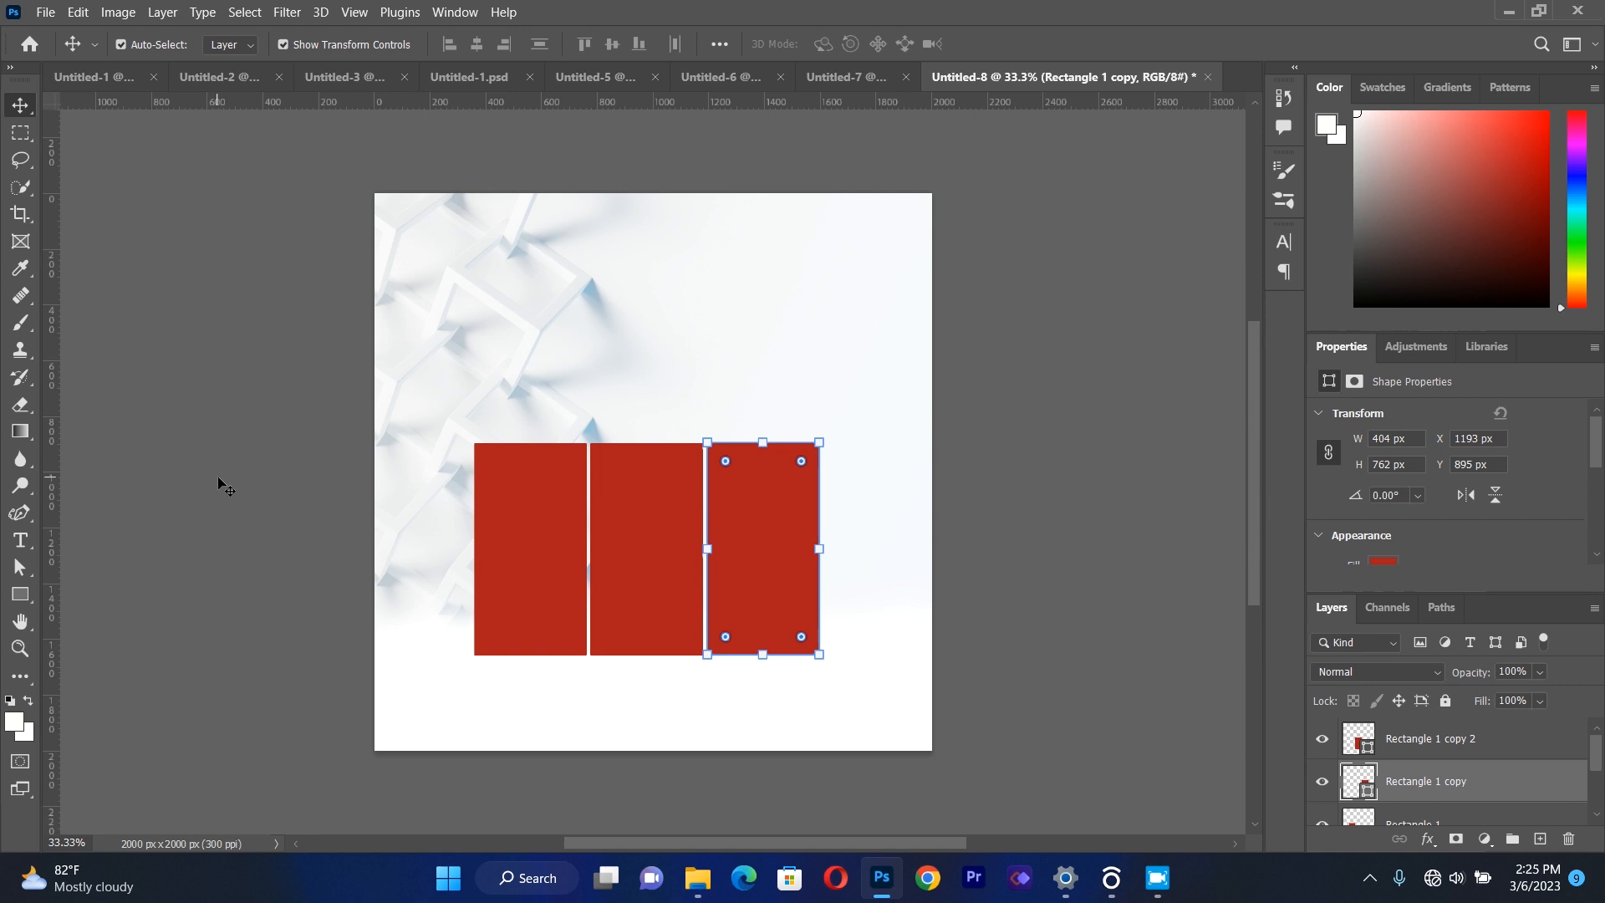
Place vertical guides at the left edge of the first rectangle and the right edge of the last one.
{"action": "left_click_drag", "start_coordinate": [57, 490], "coordinate": [473, 490]}
{"action": "left_click_drag", "start_coordinate": [52, 513], "coordinate": [824, 505]}
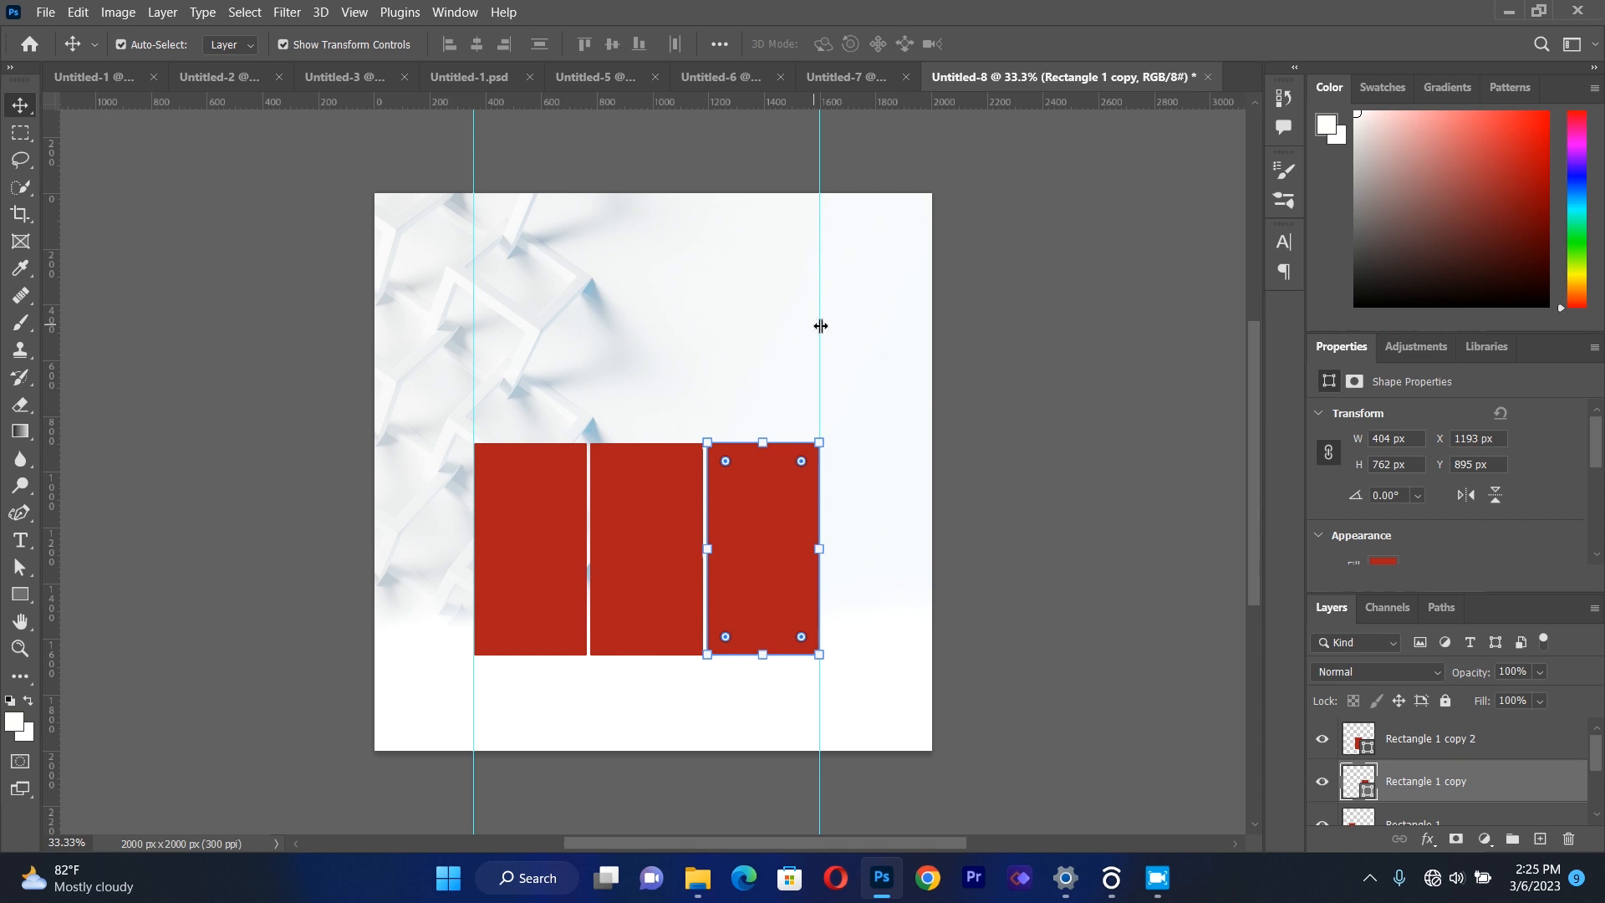
Move the right vertical guide slightly outward and nudge the rightmost red rectangle toward it, to X 1205 px.
{"action": "left_click_drag", "start_coordinate": [820, 330], "coordinate": [829, 335]}
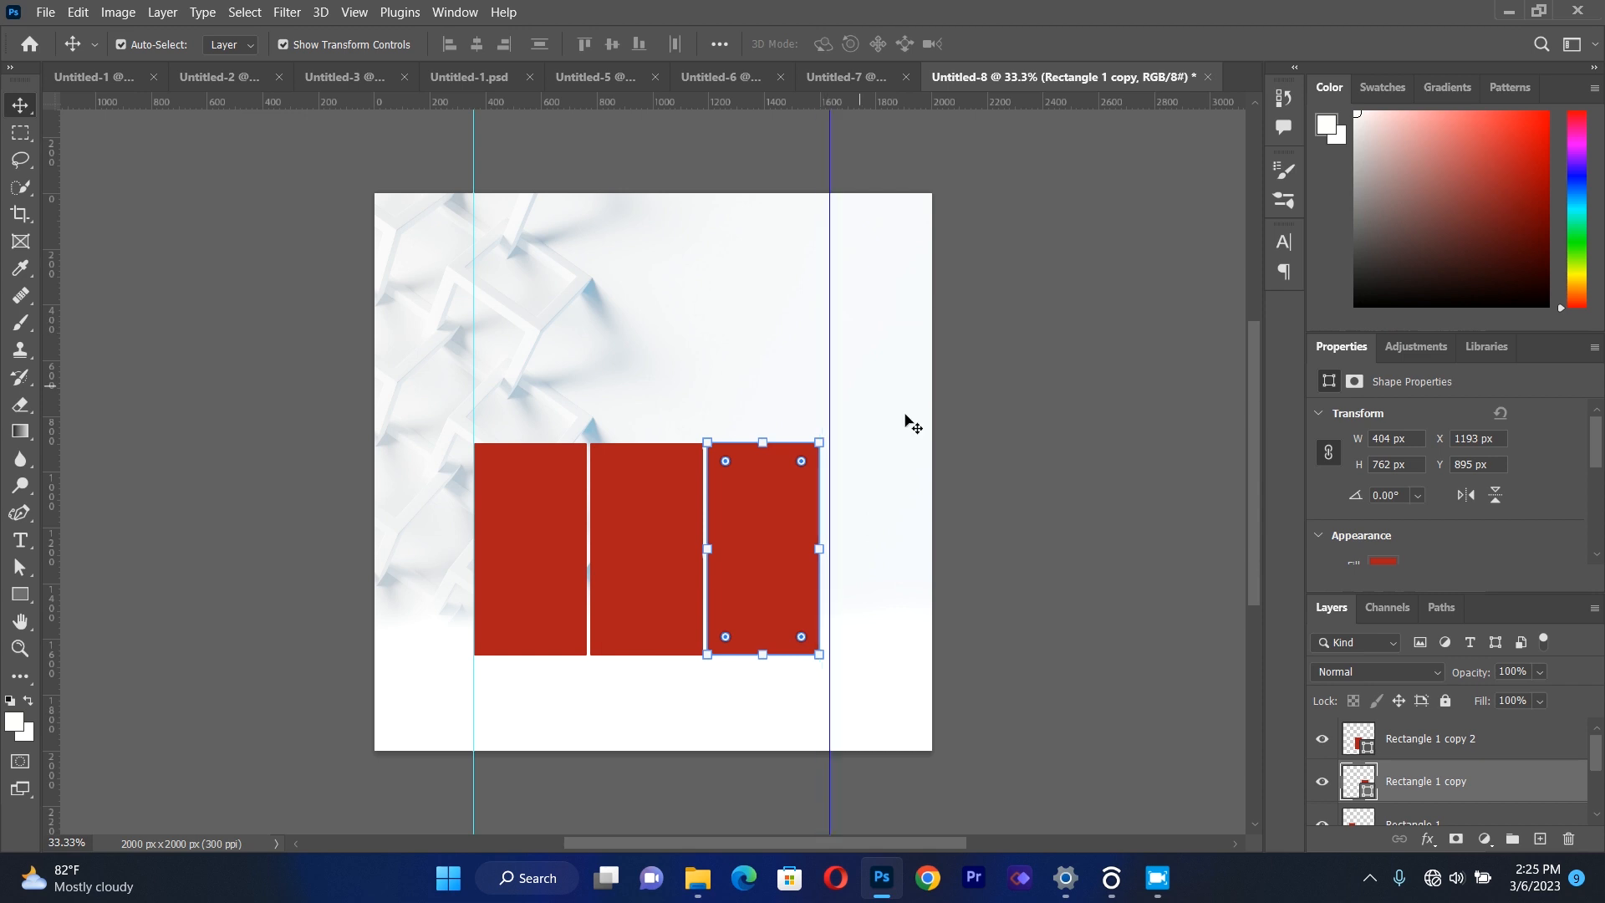
{"action": "left_click", "coordinate": [752, 555]}
{"action": "key", "text": "Right"}
{"action": "key", "text": "Right"}
{"action": "key", "text": "Right"}
{"action": "key", "text": "Right"}
{"action": "key", "text": "Right"}
{"action": "key", "text": "Right"}
{"action": "key", "text": "Right"}
{"action": "key", "text": "Right"}
{"action": "key", "text": "Right"}
{"action": "key", "text": "Right"}
{"action": "key", "text": "Right"}
{"action": "key", "text": "Right"}
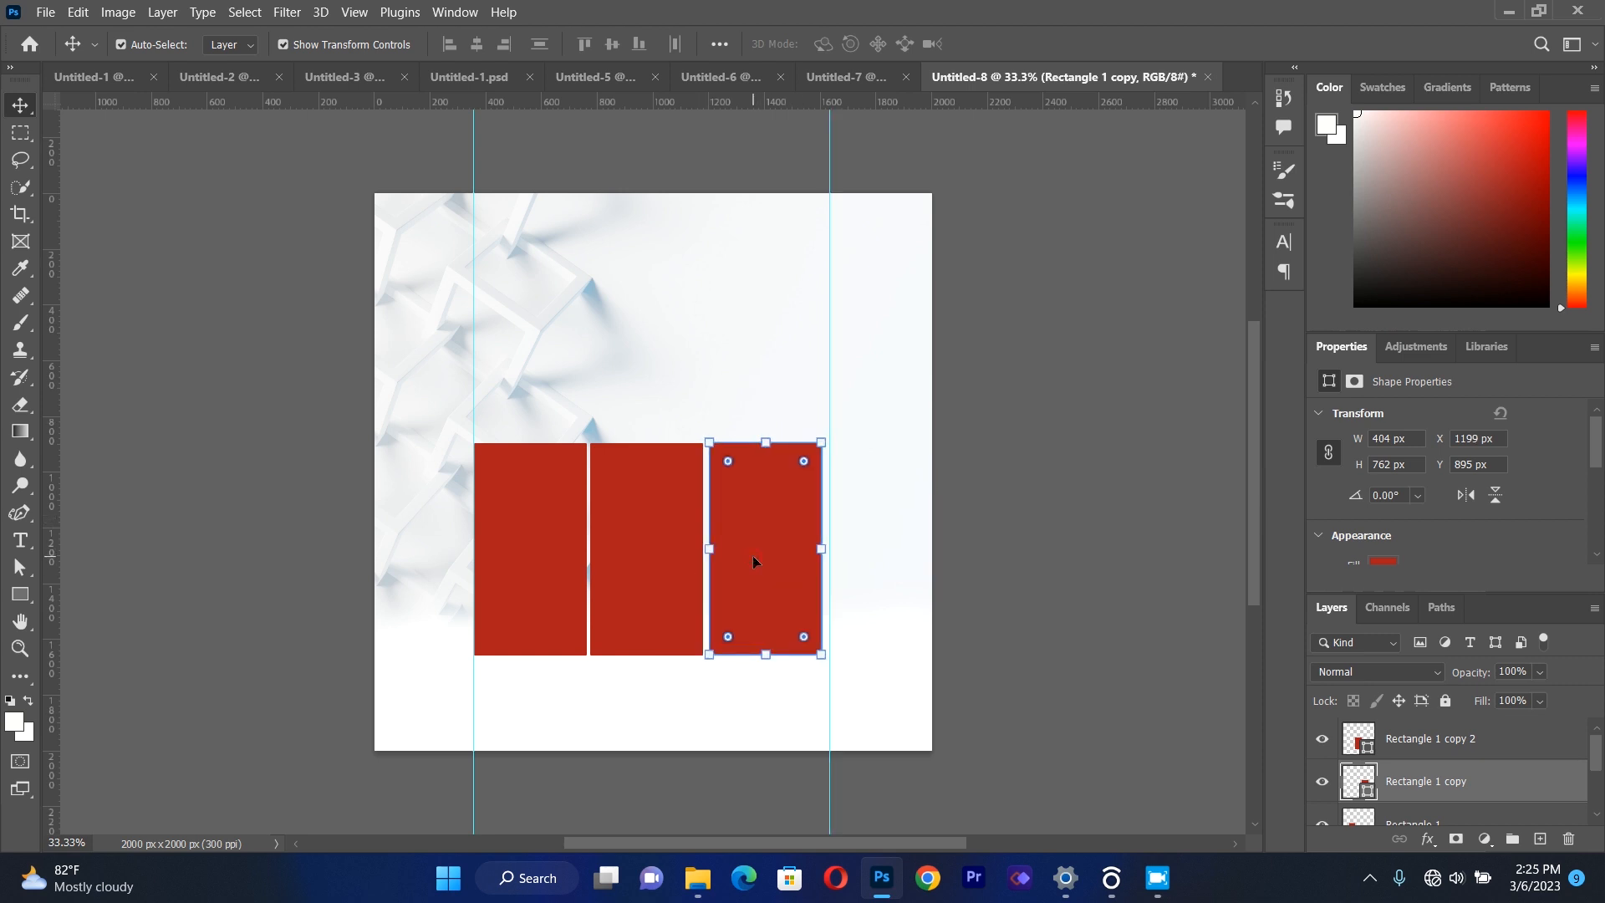
Nudge the middle rectangle right to X 783 px and the leftmost rectangle right to X 369 px.
{"action": "left_click", "coordinate": [629, 568]}
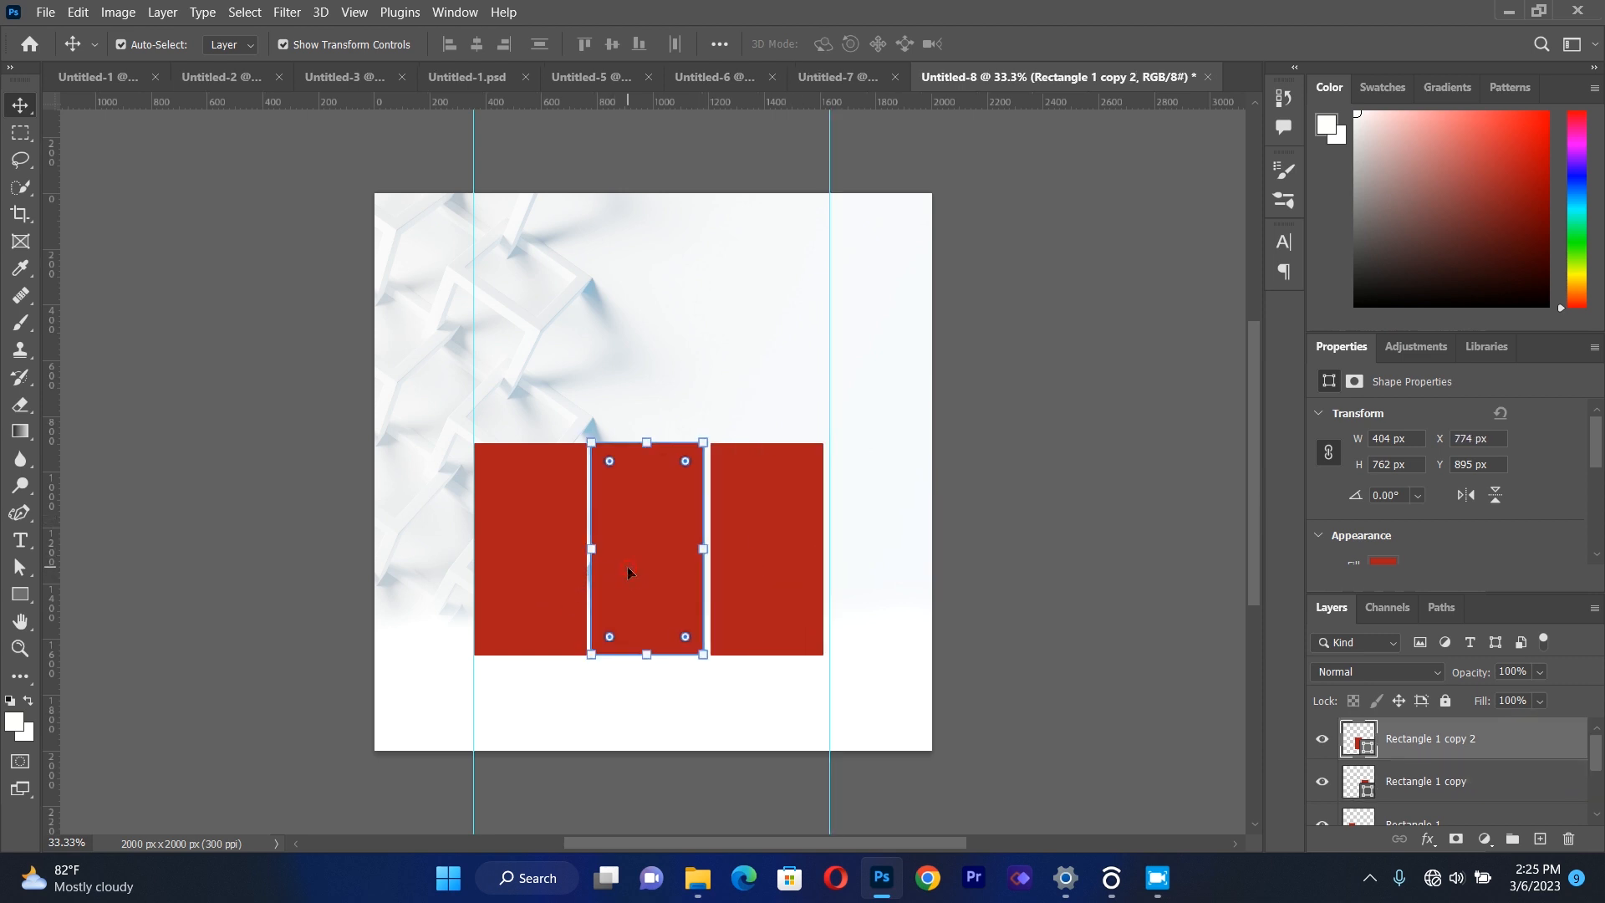
{"action": "left_click", "coordinate": [156, 463]}
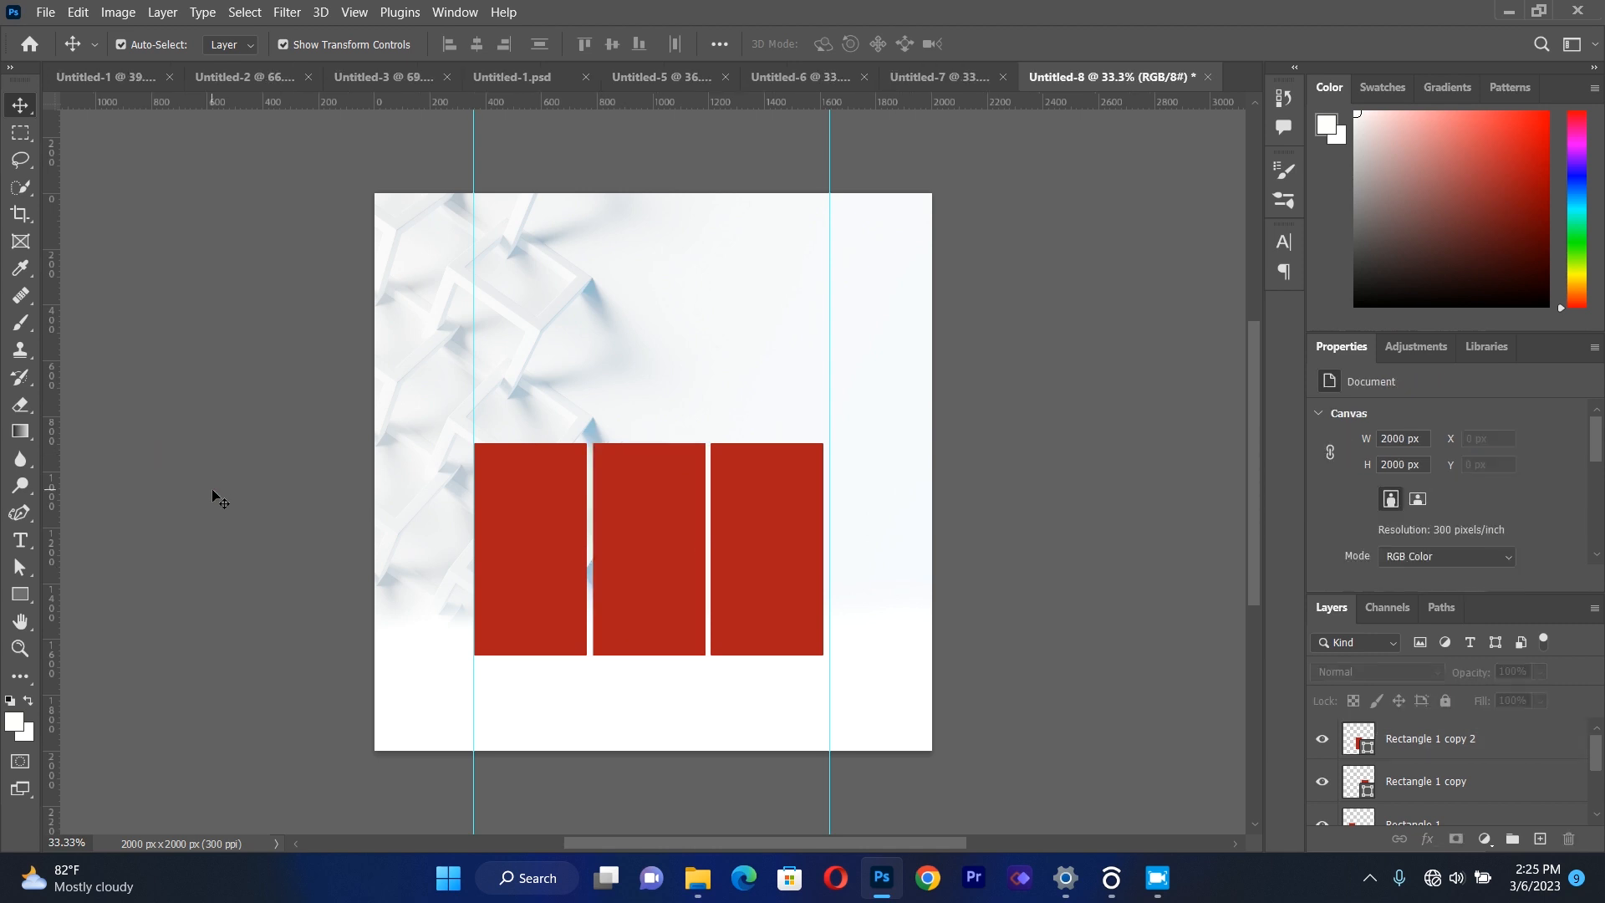
{"action": "left_click", "coordinate": [519, 527]}
{"action": "key", "text": "Right"}
{"action": "key", "text": "Right"}
{"action": "key", "text": "Right"}
{"action": "key", "text": "Right"}
{"action": "key", "text": "Right"}
{"action": "key", "text": "Right"}
{"action": "key", "text": "Right"}
{"action": "key", "text": "Right"}
{"action": "key", "text": "Right"}
{"action": "key", "text": "Right"}
{"action": "key", "text": "Right"}
{"action": "key", "text": "Right"}
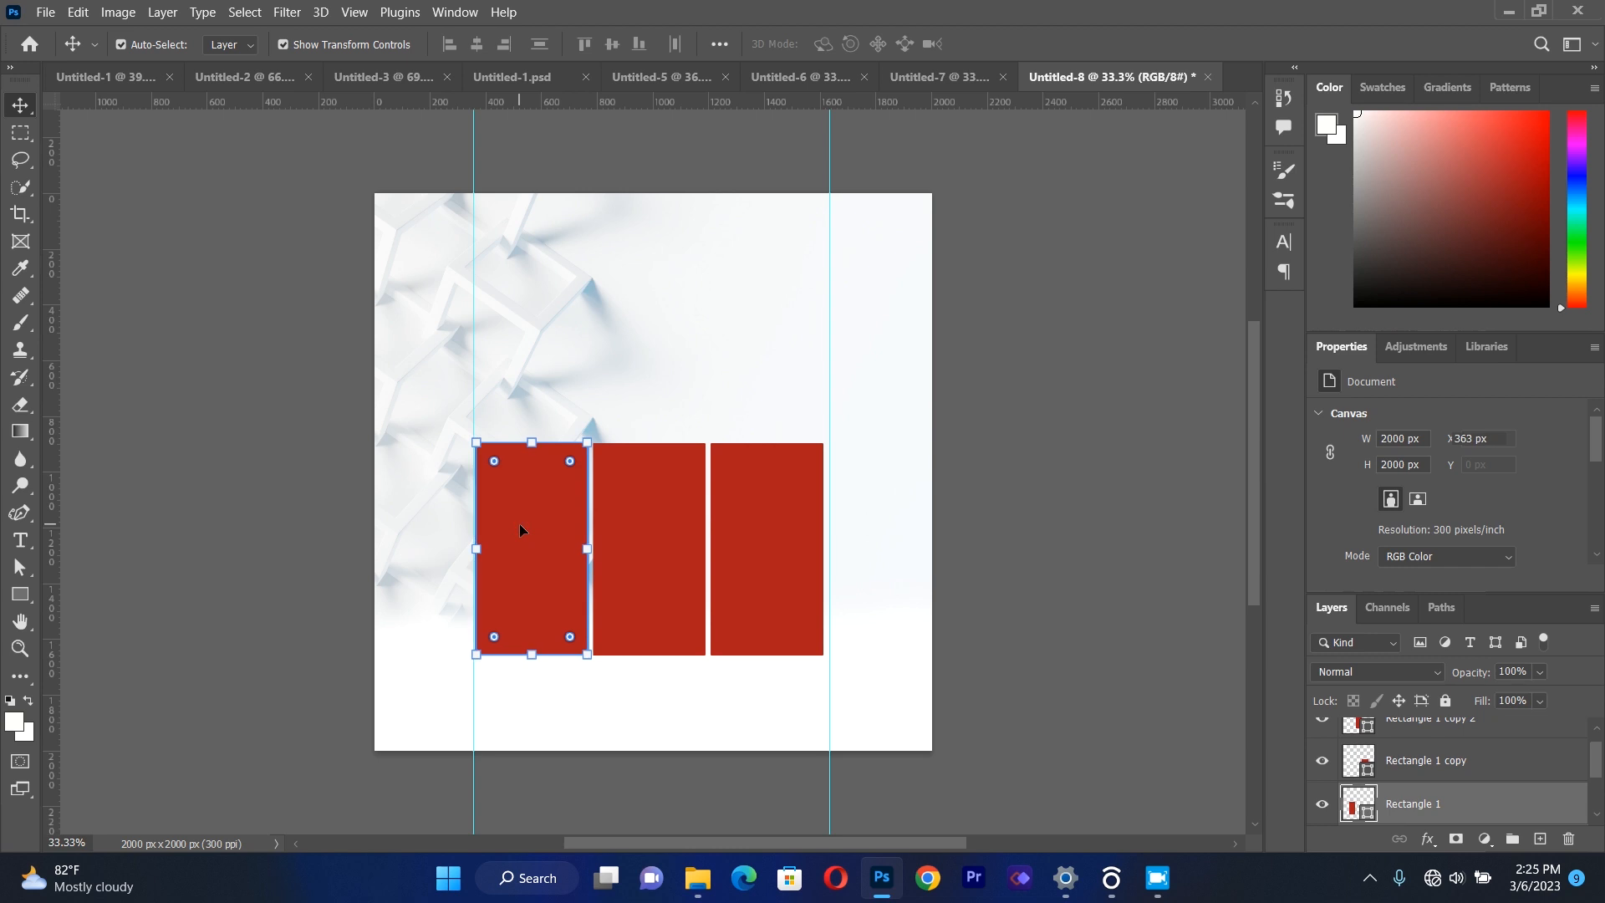
Nudge the rightmost rectangle back left to X 1199 px to even out the gaps in the row.
{"action": "left_click", "coordinate": [793, 530]}
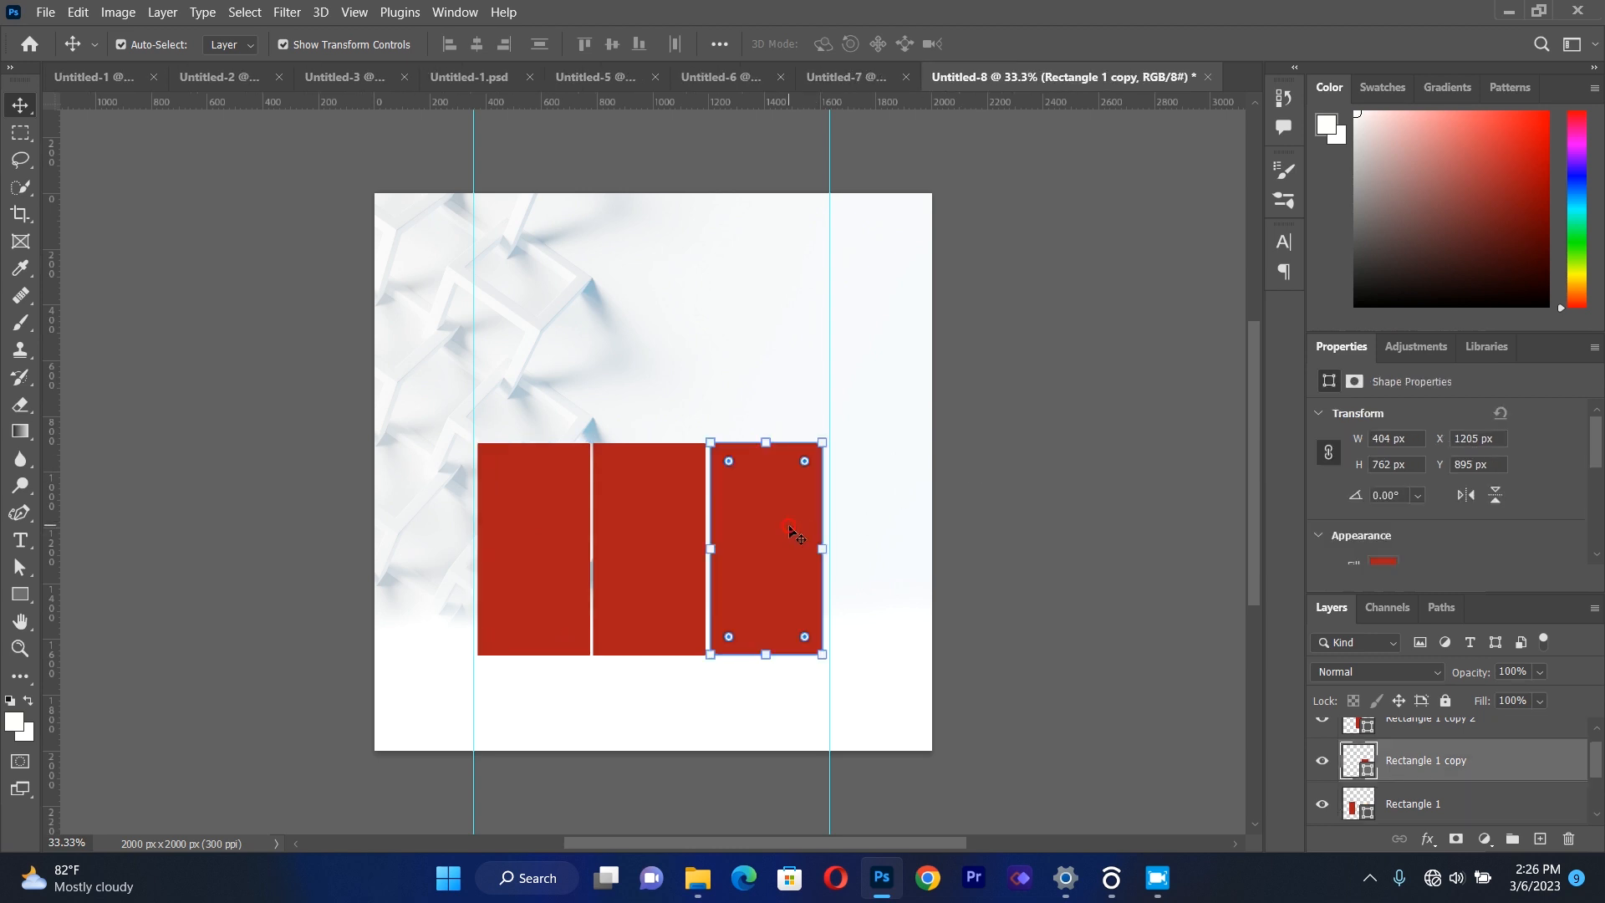
{"action": "key", "text": "Left"}
{"action": "key", "text": "Left"}
{"action": "key", "text": "Left"}
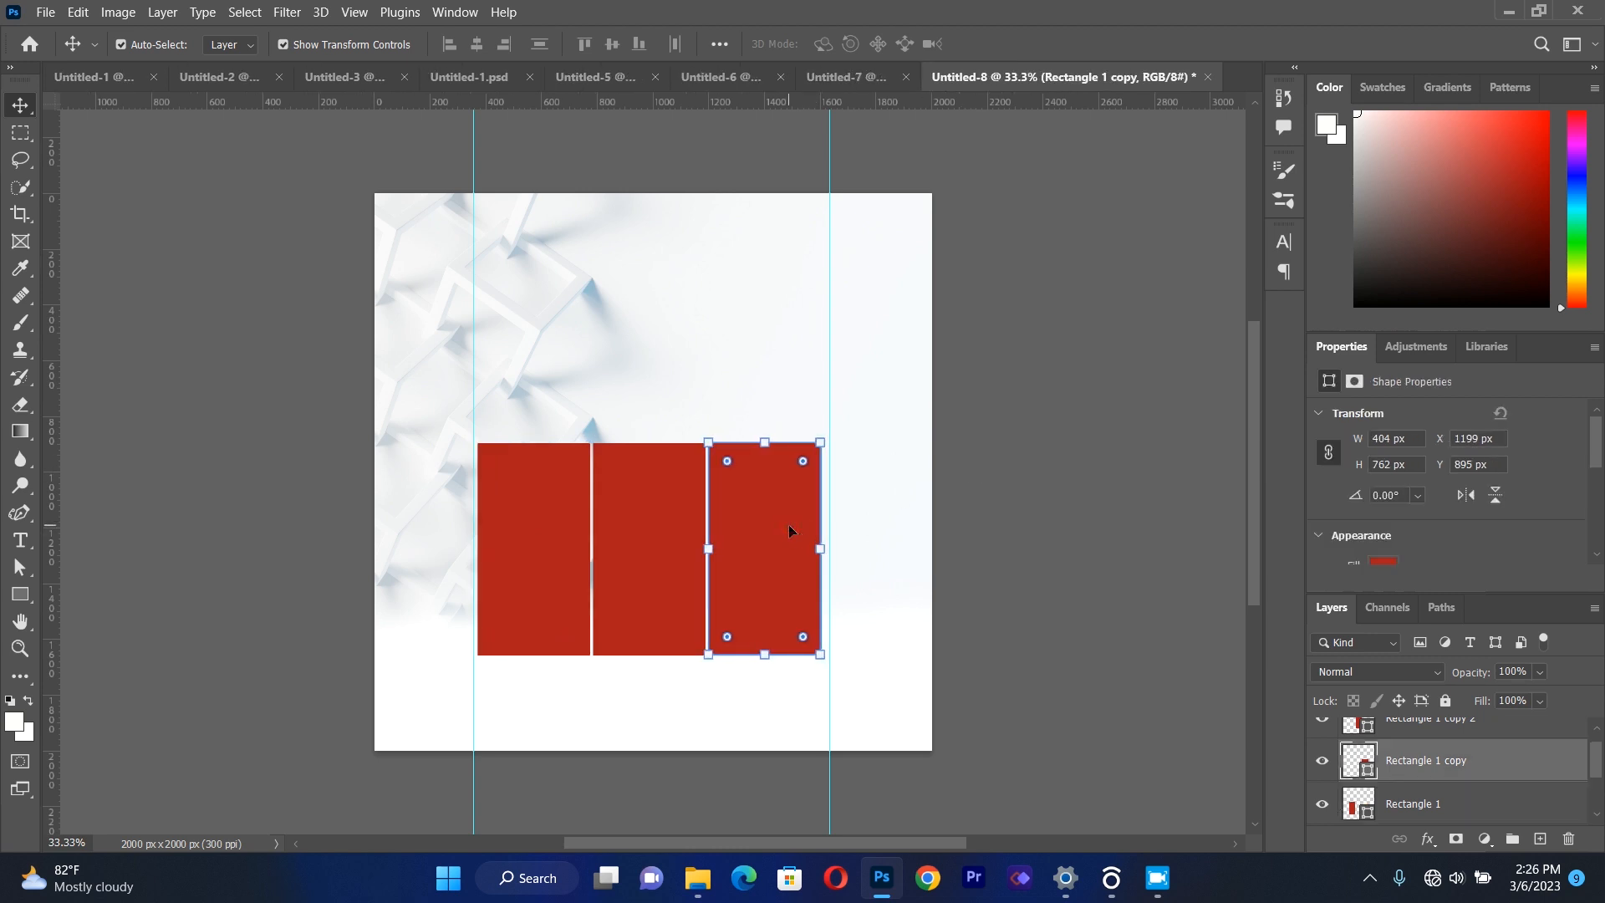
{"action": "left_click", "coordinate": [1135, 496]}
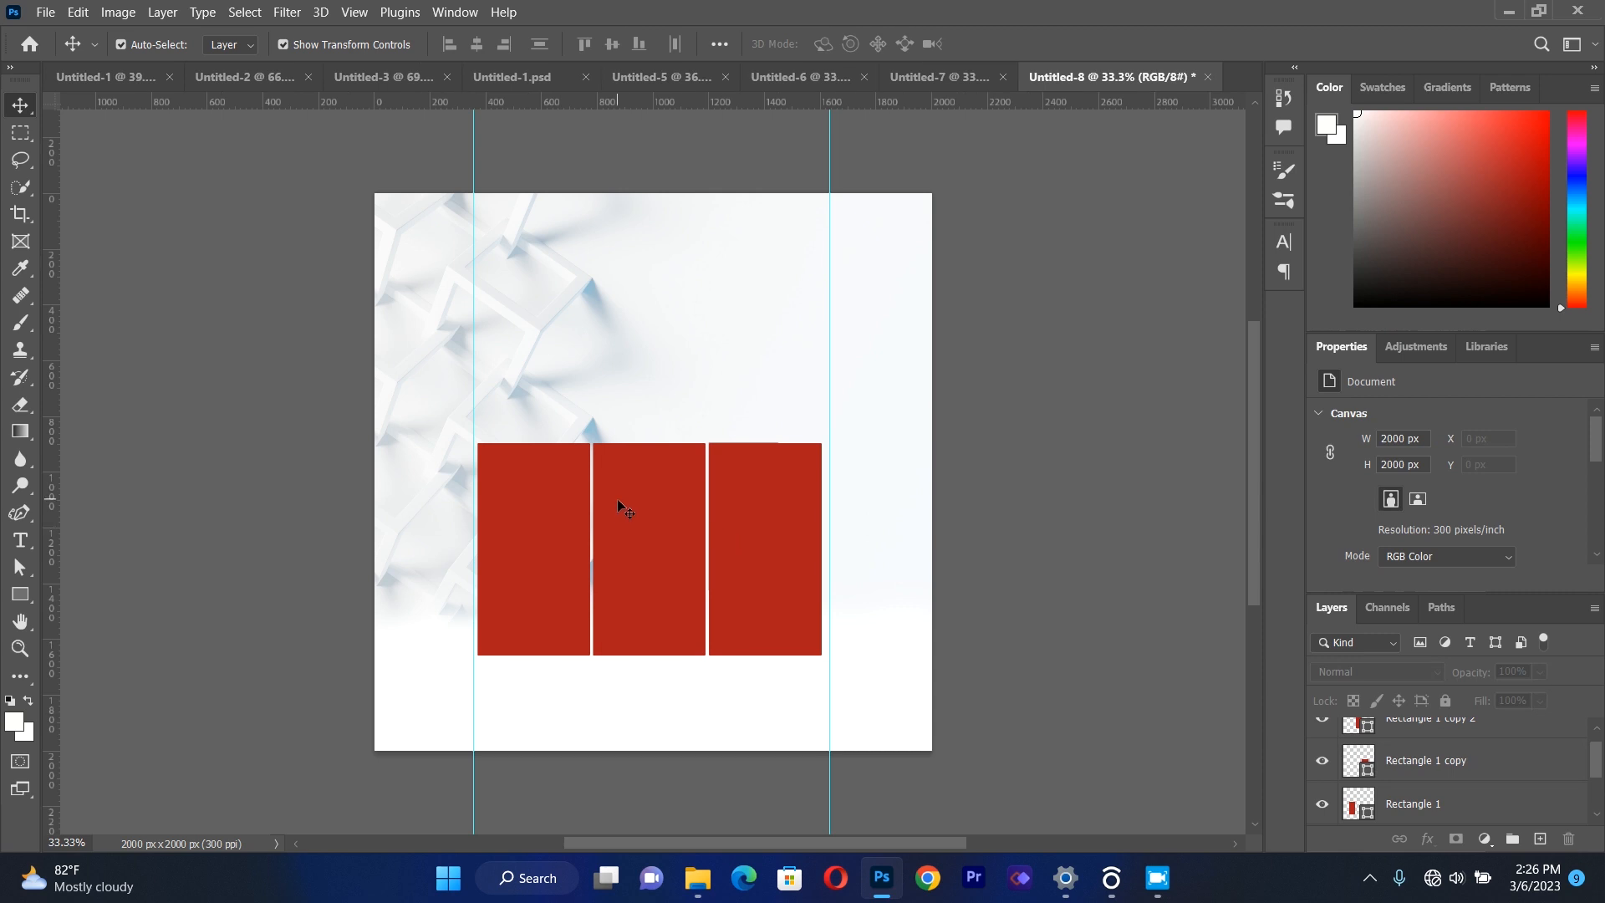
Move the middle rectangle down so it sits clearly lower than the outer two, at X 785 px.
{"action": "left_click_drag", "start_coordinate": [617, 499], "coordinate": [623, 564]}
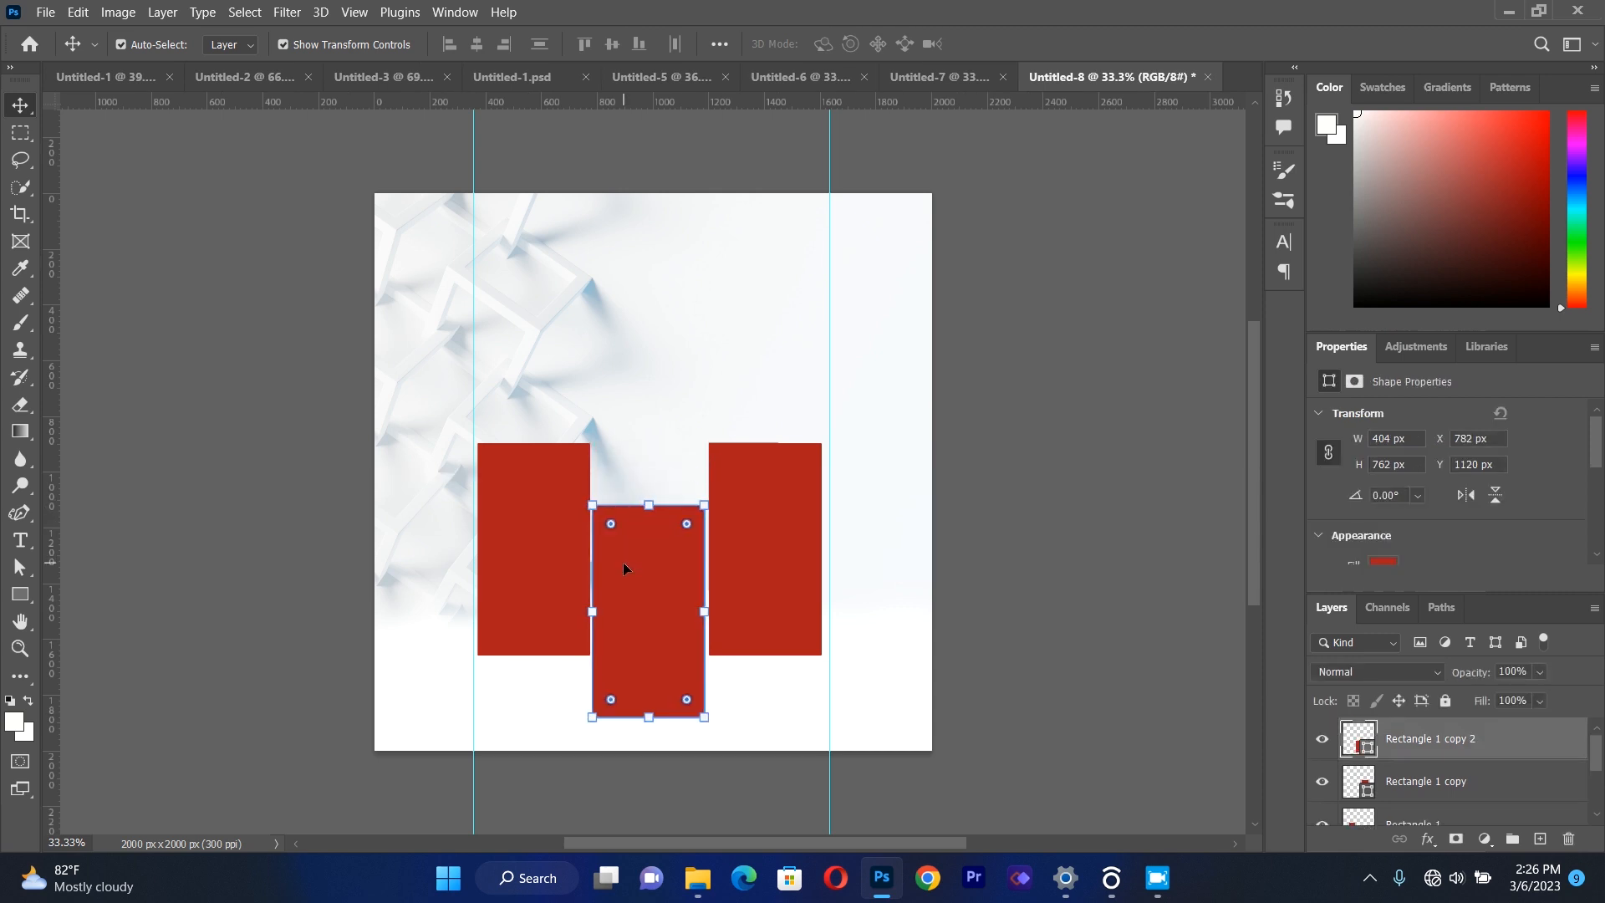
{"action": "key", "text": "Right"}
{"action": "key", "text": "Right"}
{"action": "key", "text": "Right"}
{"action": "key", "text": "Down"}
{"action": "key", "text": "Down"}
{"action": "key", "text": "Down"}
{"action": "key", "text": "Down"}
{"action": "key", "text": "Down"}
{"action": "key", "text": "Down"}
{"action": "key", "text": "Down"}
{"action": "key", "text": "Down"}
{"action": "key", "text": "Down"}
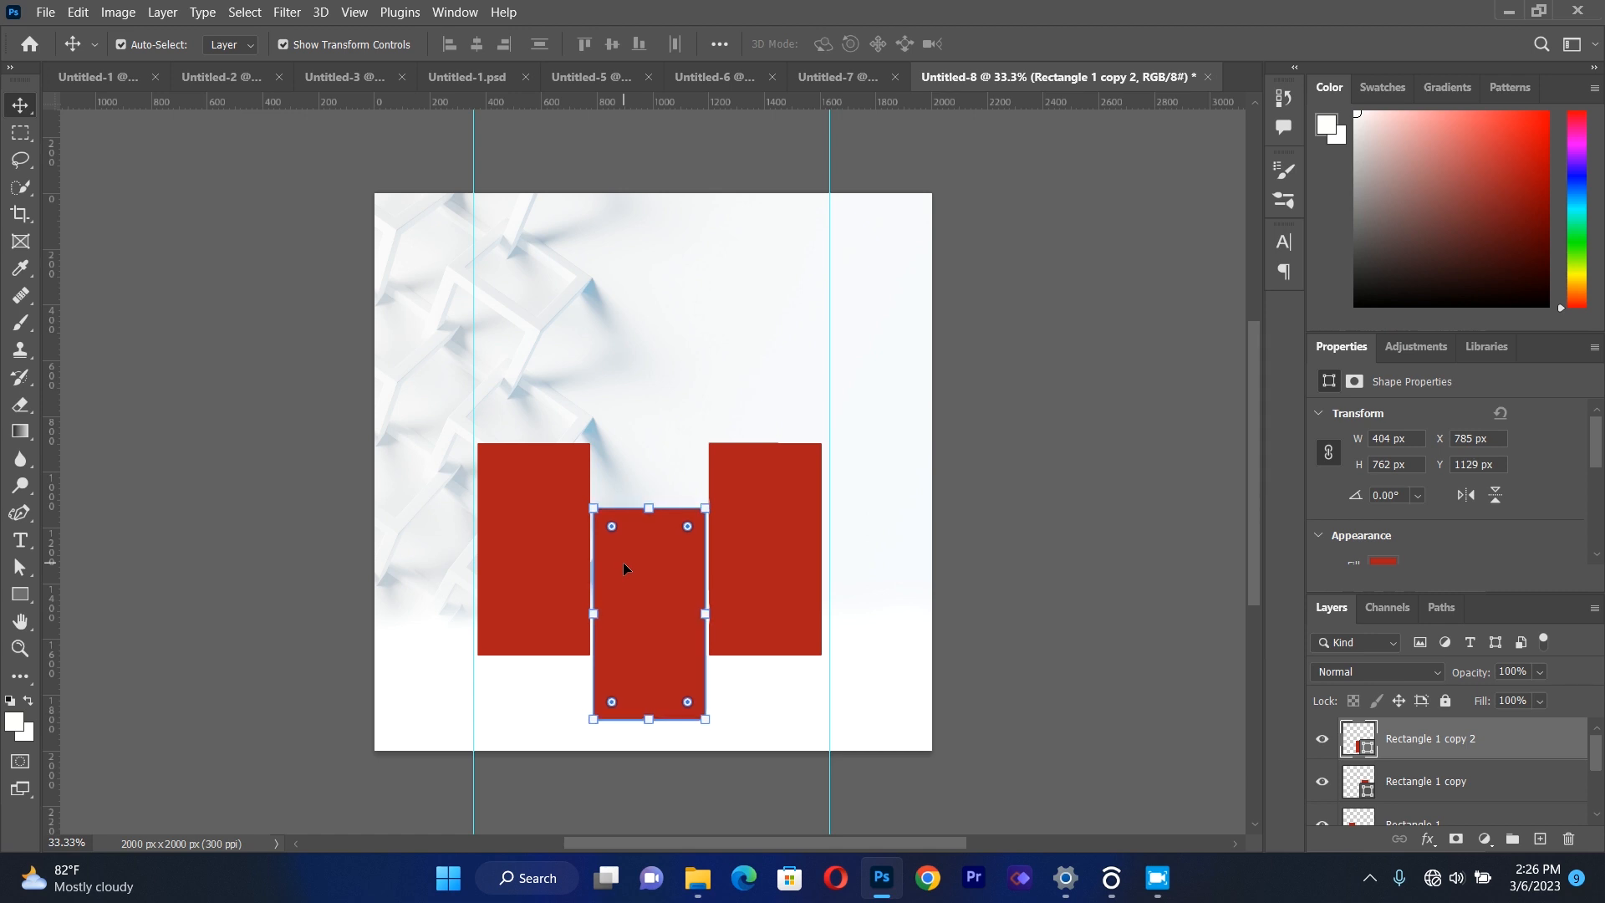
{"action": "key", "text": "Down"}
{"action": "key", "text": "Down"}
{"action": "key", "text": "Down"}
{"action": "key", "text": "Down"}
{"action": "key", "text": "Down"}
{"action": "key", "text": "Down"}
{"action": "key", "text": "Down"}
{"action": "key", "text": "Down"}
{"action": "key", "text": "Down"}
{"action": "key", "text": "Down"}
{"action": "key", "text": "Down"}
{"action": "key", "text": "Down"}
{"action": "left_click", "coordinate": [1027, 489]}
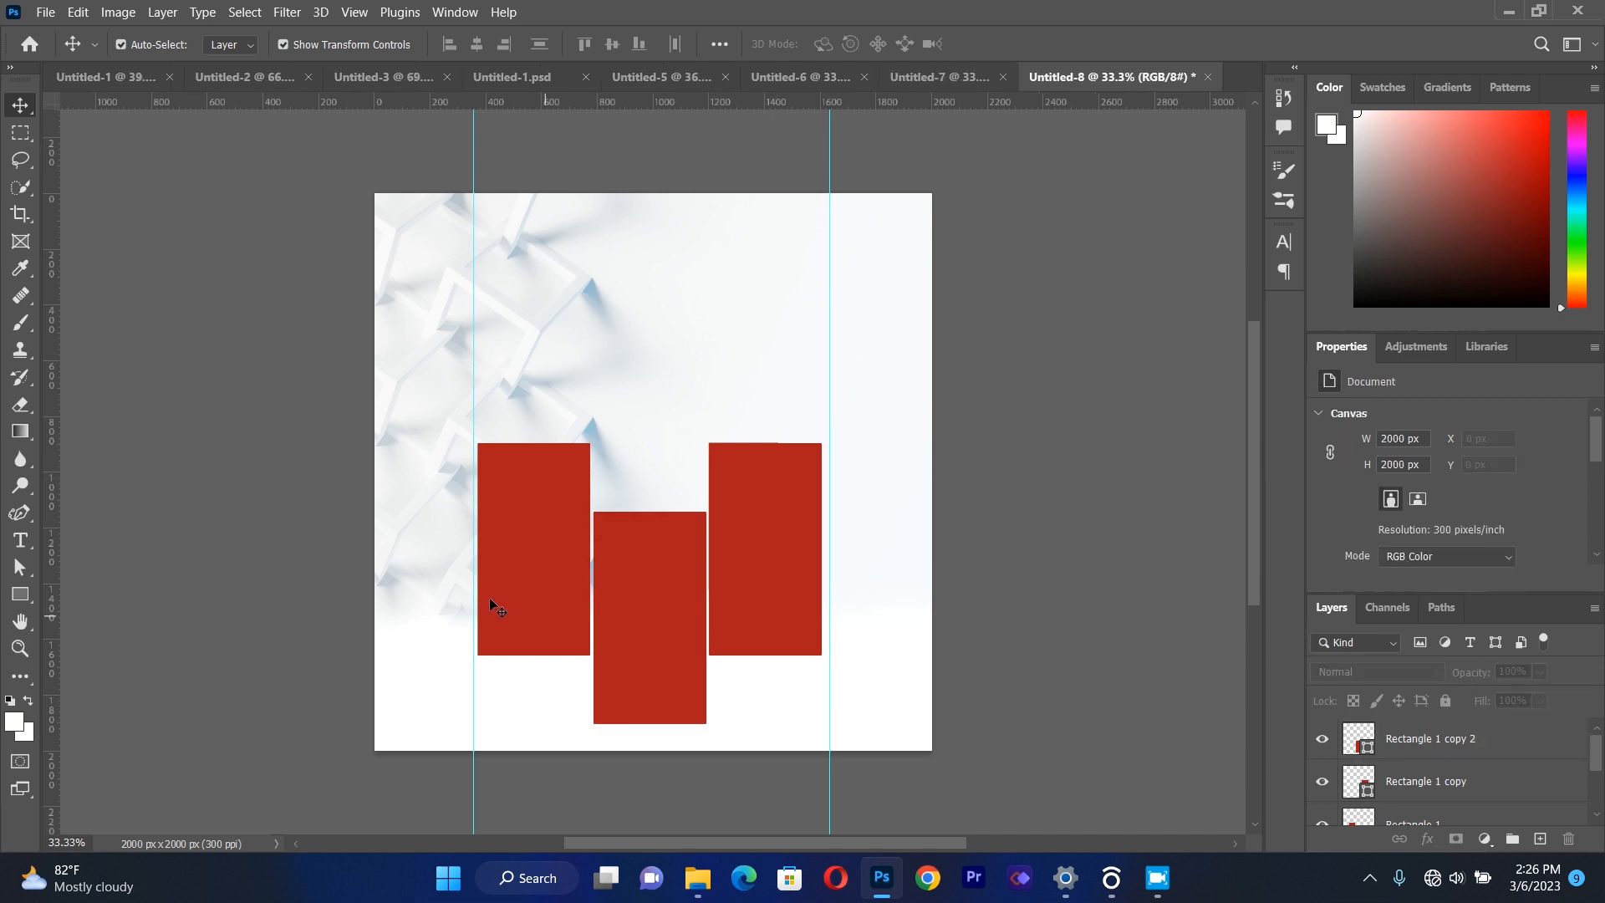
Nudge the left rectangle down to Y 925 px and the right rectangle down to Y 928 px.
{"action": "left_click", "coordinate": [514, 575]}
{"action": "key", "text": "Down"}
{"action": "key", "text": "Down"}
{"action": "key", "text": "Down"}
{"action": "key", "text": "Down"}
{"action": "key", "text": "Down"}
{"action": "key", "text": "Down"}
{"action": "key", "text": "Down"}
{"action": "key", "text": "Down"}
{"action": "key", "text": "Down"}
{"action": "key", "text": "Down"}
{"action": "key", "text": "Down"}
{"action": "key", "text": "Down"}
{"action": "key", "text": "Down"}
{"action": "key", "text": "Down"}
{"action": "key", "text": "Down"}
{"action": "key", "text": "Down"}
{"action": "key", "text": "Down"}
{"action": "key", "text": "Down"}
{"action": "key", "text": "Down"}
{"action": "key", "text": "Down"}
{"action": "key", "text": "Down"}
{"action": "key", "text": "Down"}
{"action": "key", "text": "Down"}
{"action": "left_click", "coordinate": [790, 559]}
{"action": "key", "text": "Down"}
{"action": "key", "text": "Down"}
{"action": "key", "text": "Down"}
{"action": "key", "text": "Down"}
{"action": "key", "text": "Down"}
{"action": "key", "text": "Down"}
{"action": "key", "text": "Down"}
{"action": "key", "text": "Down"}
{"action": "key", "text": "Down"}
{"action": "key", "text": "Down"}
{"action": "key", "text": "Down"}
{"action": "key", "text": "Down"}
{"action": "key", "text": "Down"}
{"action": "key", "text": "Down"}
{"action": "key", "text": "Down"}
{"action": "key", "text": "Down"}
{"action": "key", "text": "Down"}
{"action": "key", "text": "Down"}
{"action": "key", "text": "Down"}
{"action": "key", "text": "Down"}
{"action": "key", "text": "Down"}
{"action": "key", "text": "Down"}
{"action": "key", "text": "Down"}
{"action": "key", "text": "Down"}
{"action": "key", "text": "Down"}
{"action": "key", "text": "Down"}
{"action": "key", "text": "Down"}
{"action": "key", "text": "Down"}
{"action": "key", "text": "Down"}
{"action": "key", "text": "Down"}
{"action": "key", "text": "Down"}
{"action": "key", "text": "Down"}
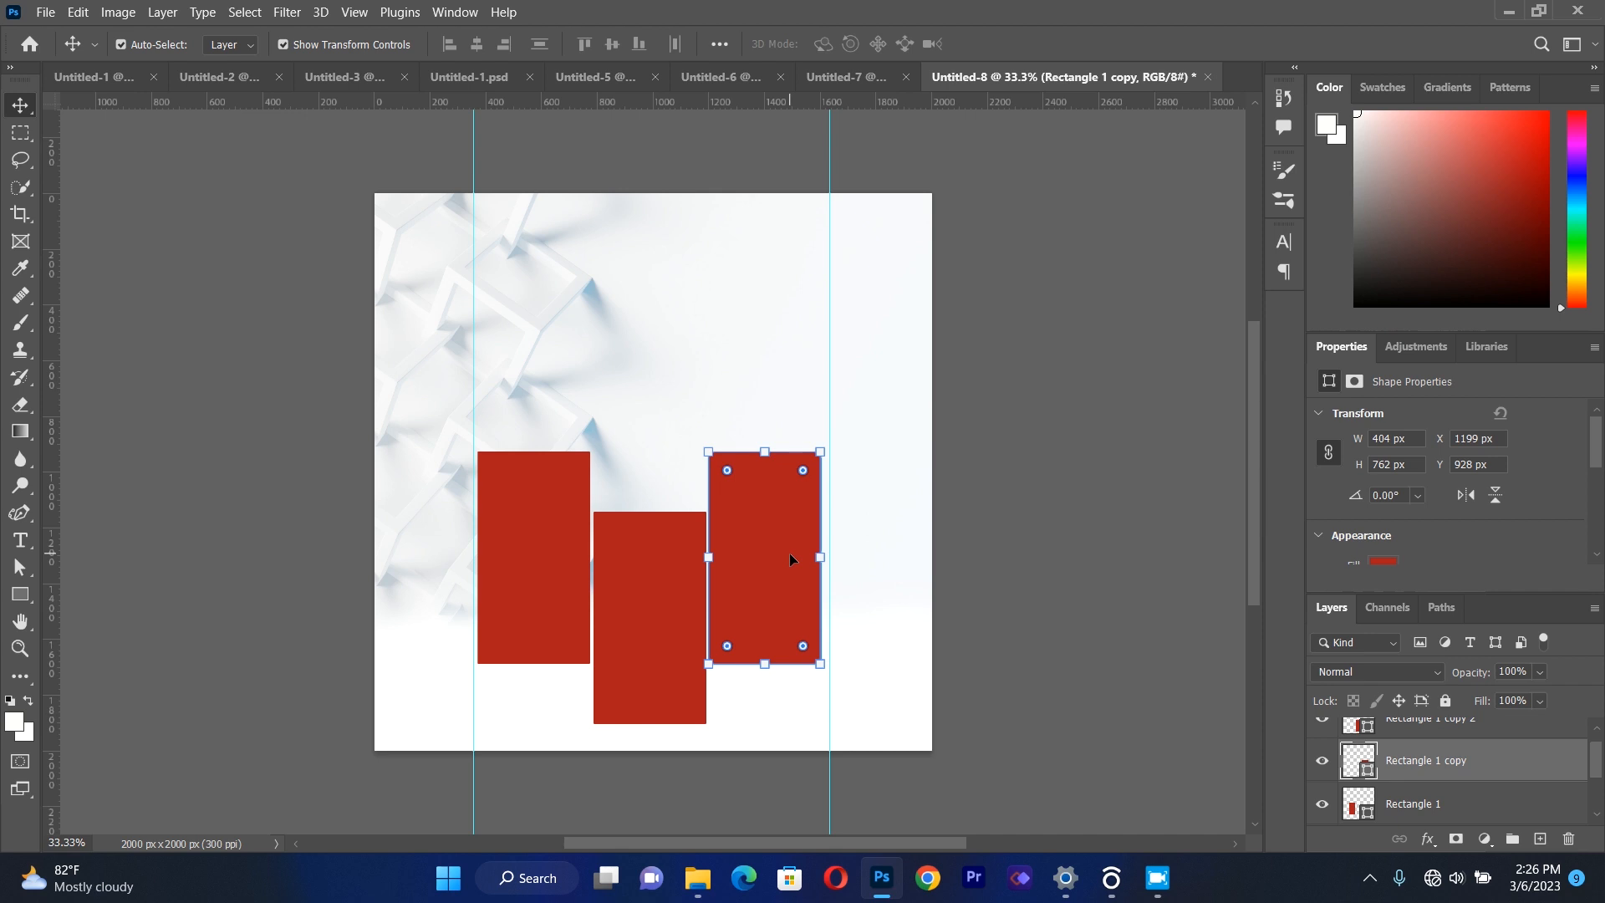
Lower the left rectangle a little further and bring the right rectangle level with it at Y 946 px.
{"action": "left_click", "coordinate": [540, 593]}
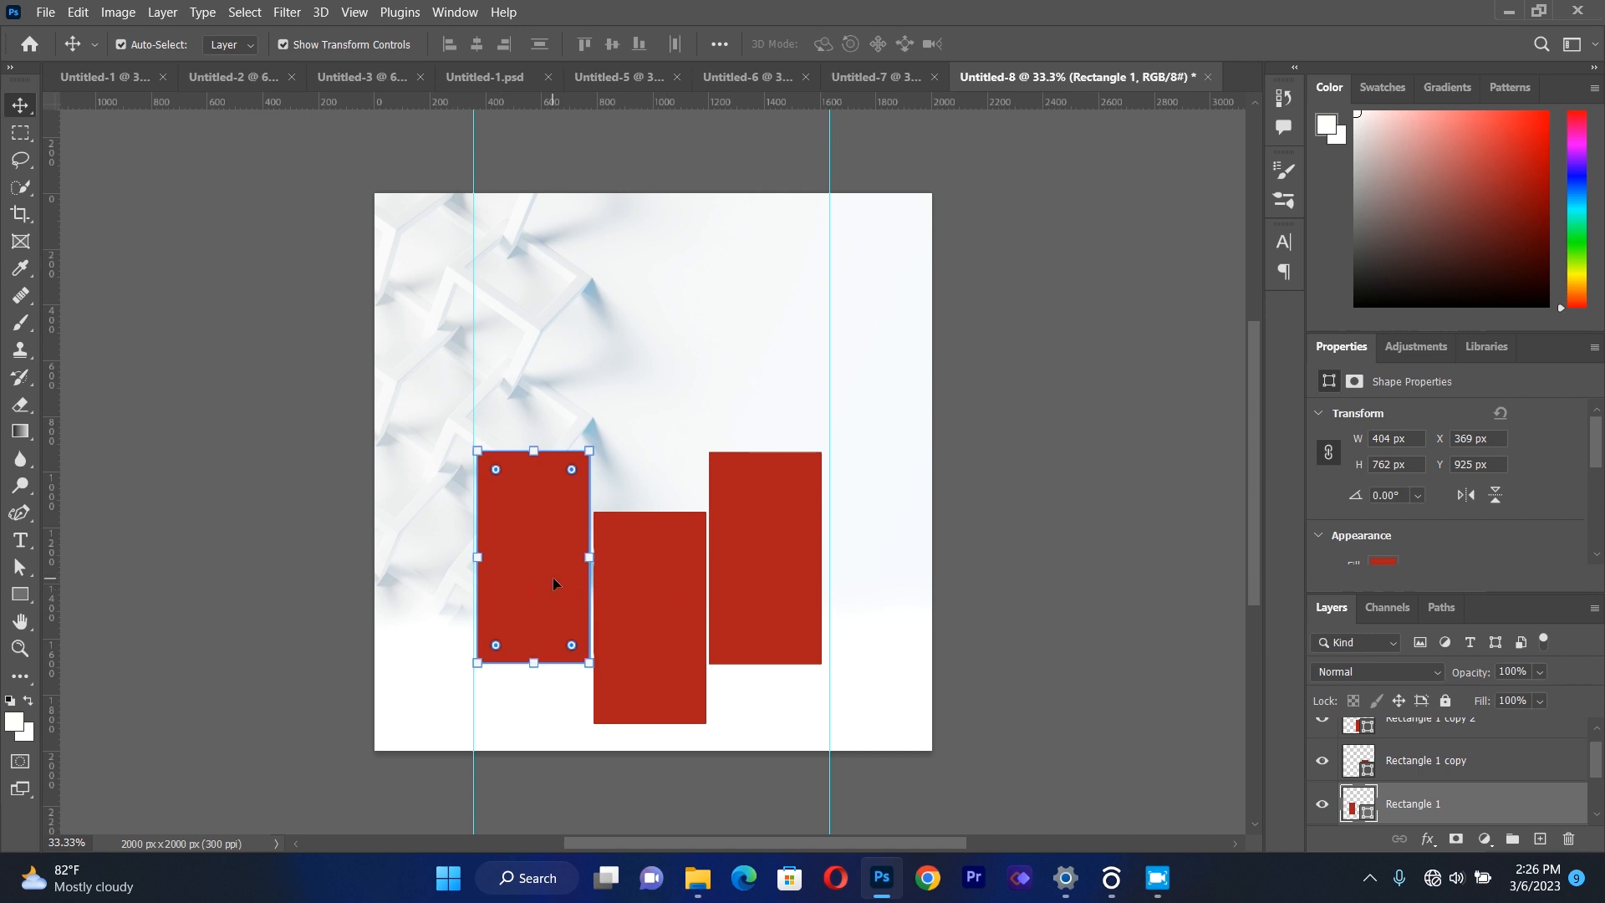
{"action": "left_click_drag", "start_coordinate": [554, 577], "coordinate": [553, 579]}
{"action": "key", "text": "Down"}
{"action": "key", "text": "Down"}
{"action": "key", "text": "Down"}
{"action": "key", "text": "Down"}
{"action": "key", "text": "Down"}
{"action": "key", "text": "Down"}
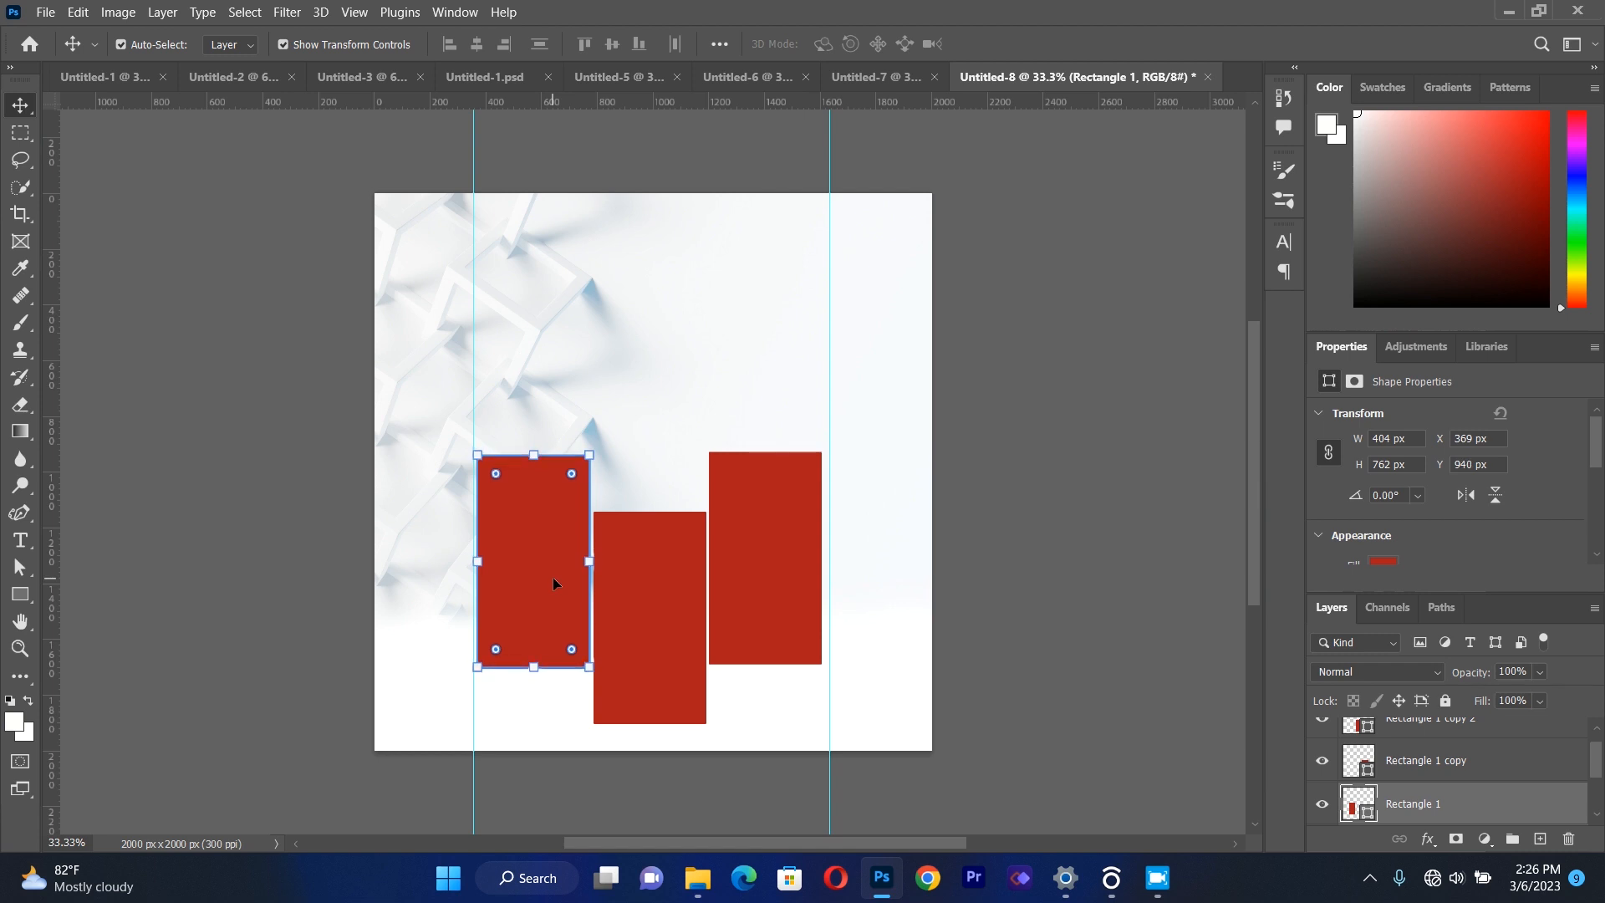
{"action": "left_click", "coordinate": [774, 483]}
{"action": "key", "text": "Down"}
{"action": "key", "text": "Down"}
{"action": "key", "text": "Down"}
{"action": "key", "text": "Down"}
{"action": "key", "text": "Down"}
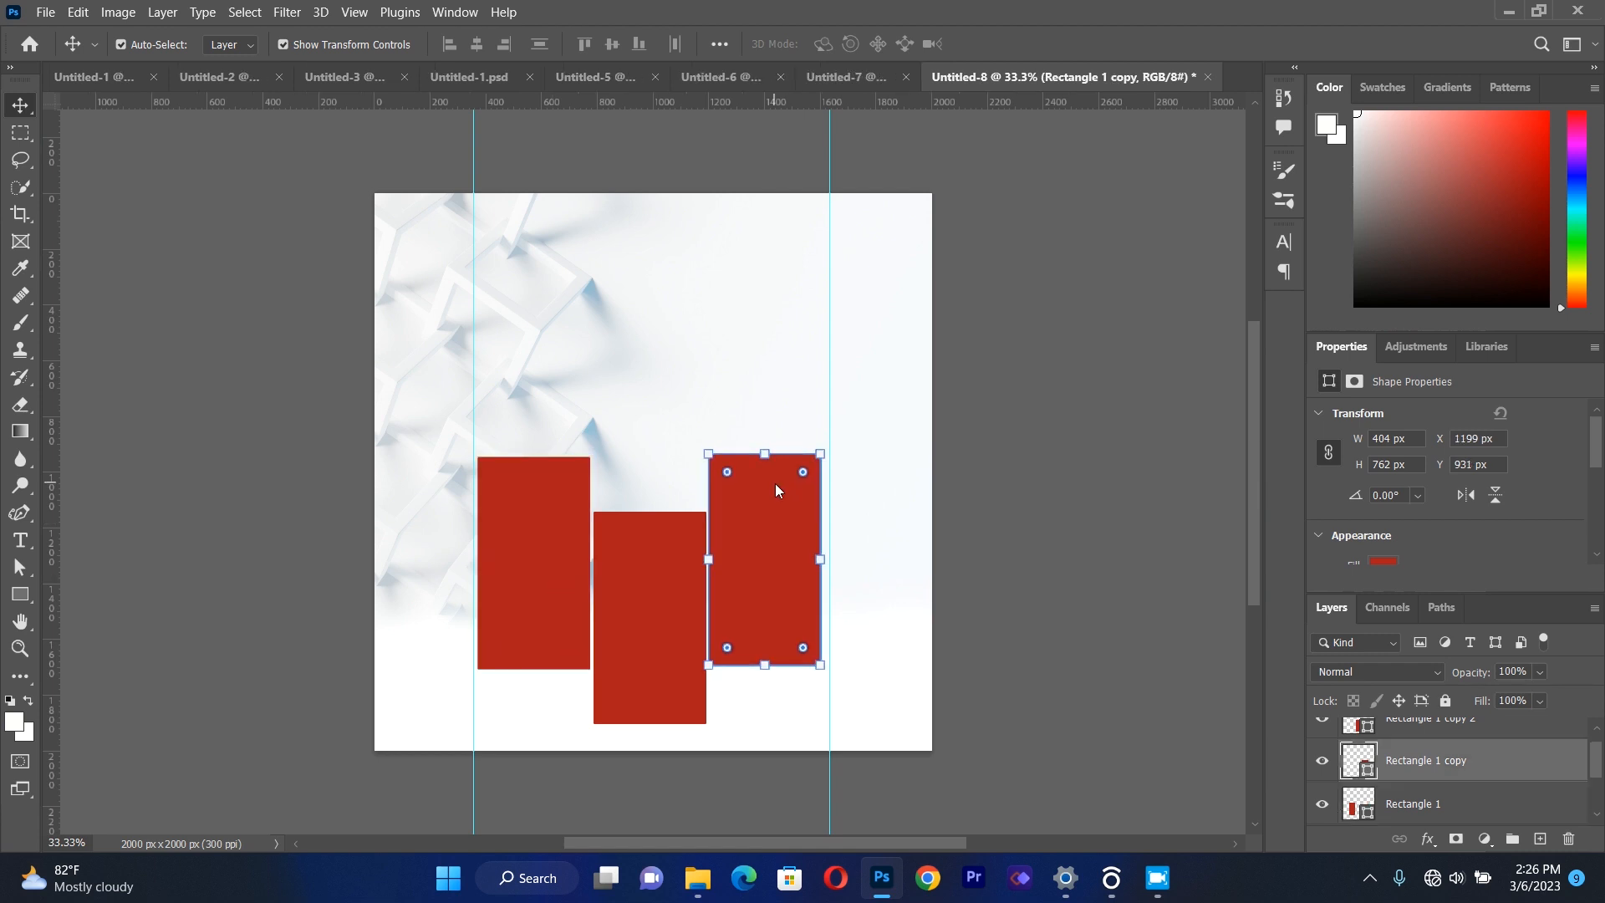
{"action": "key", "text": "Down"}
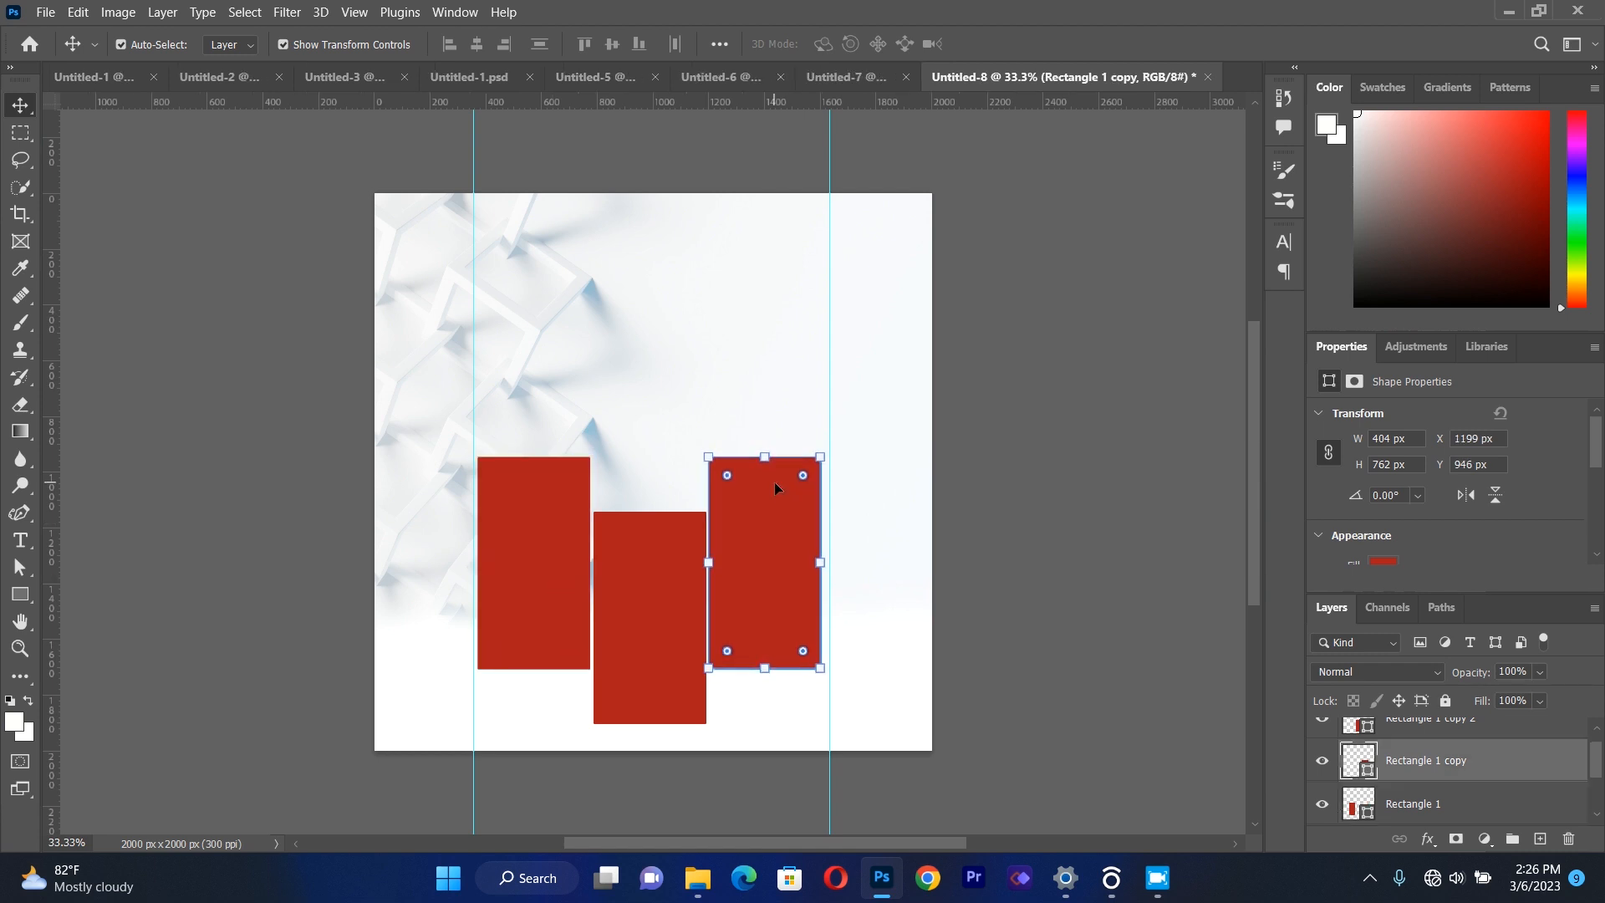
{"action": "left_click", "coordinate": [1039, 387]}
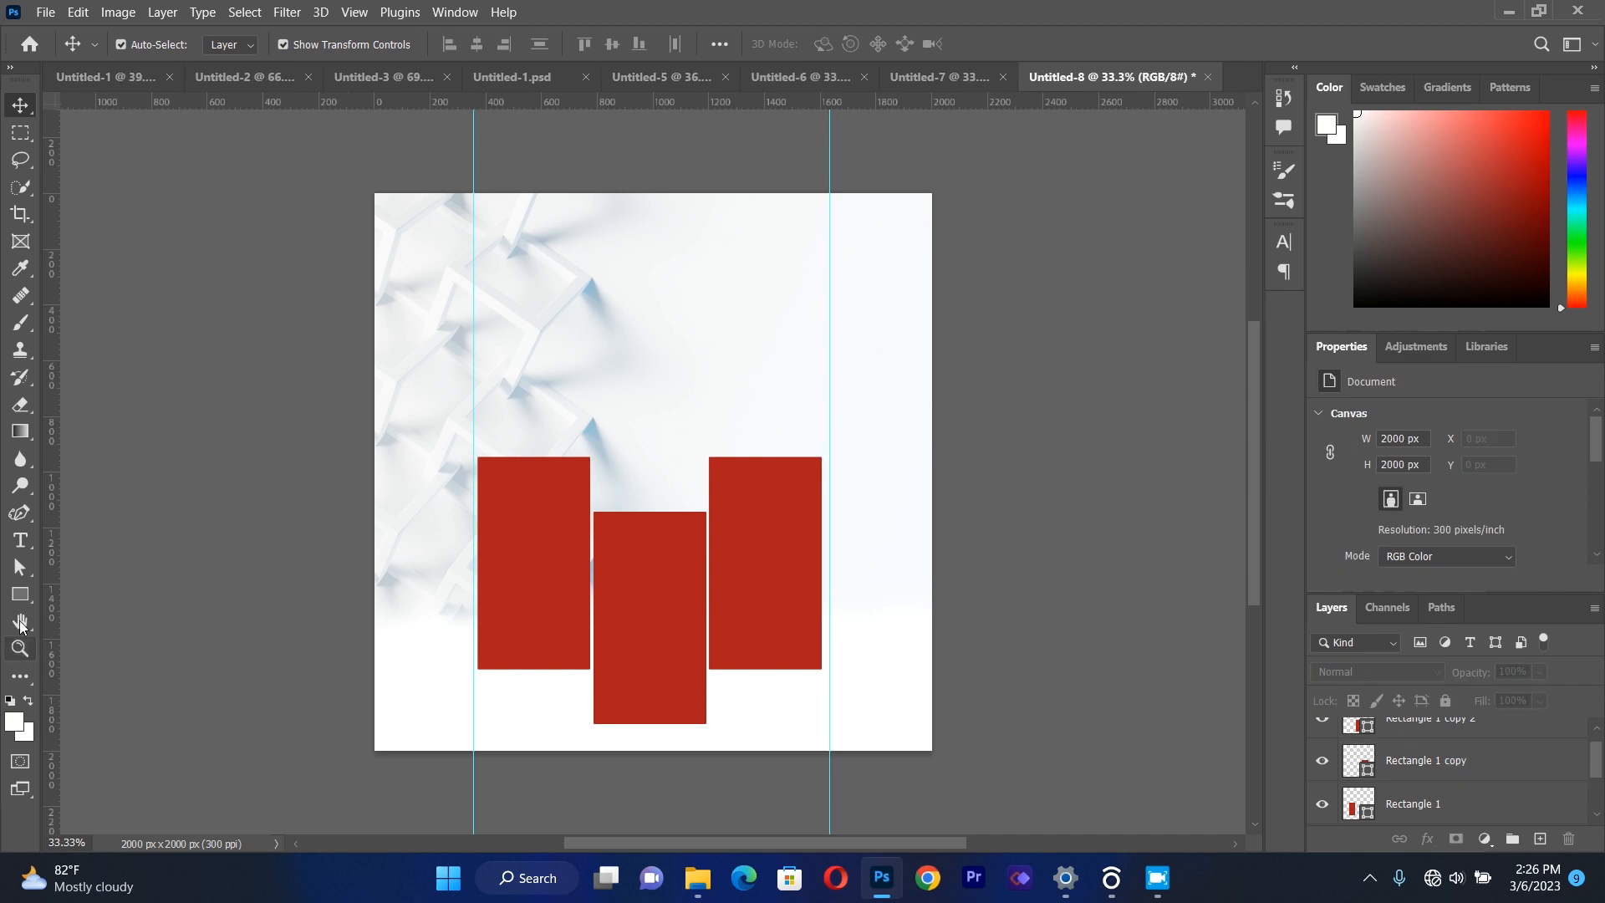
Add a text box above the red rectangles containing a capital "H".
{"action": "left_click", "coordinate": [21, 541]}
{"action": "left_click_drag", "start_coordinate": [492, 269], "coordinate": [807, 420]}
{"action": "key", "text": "BackSpace"}
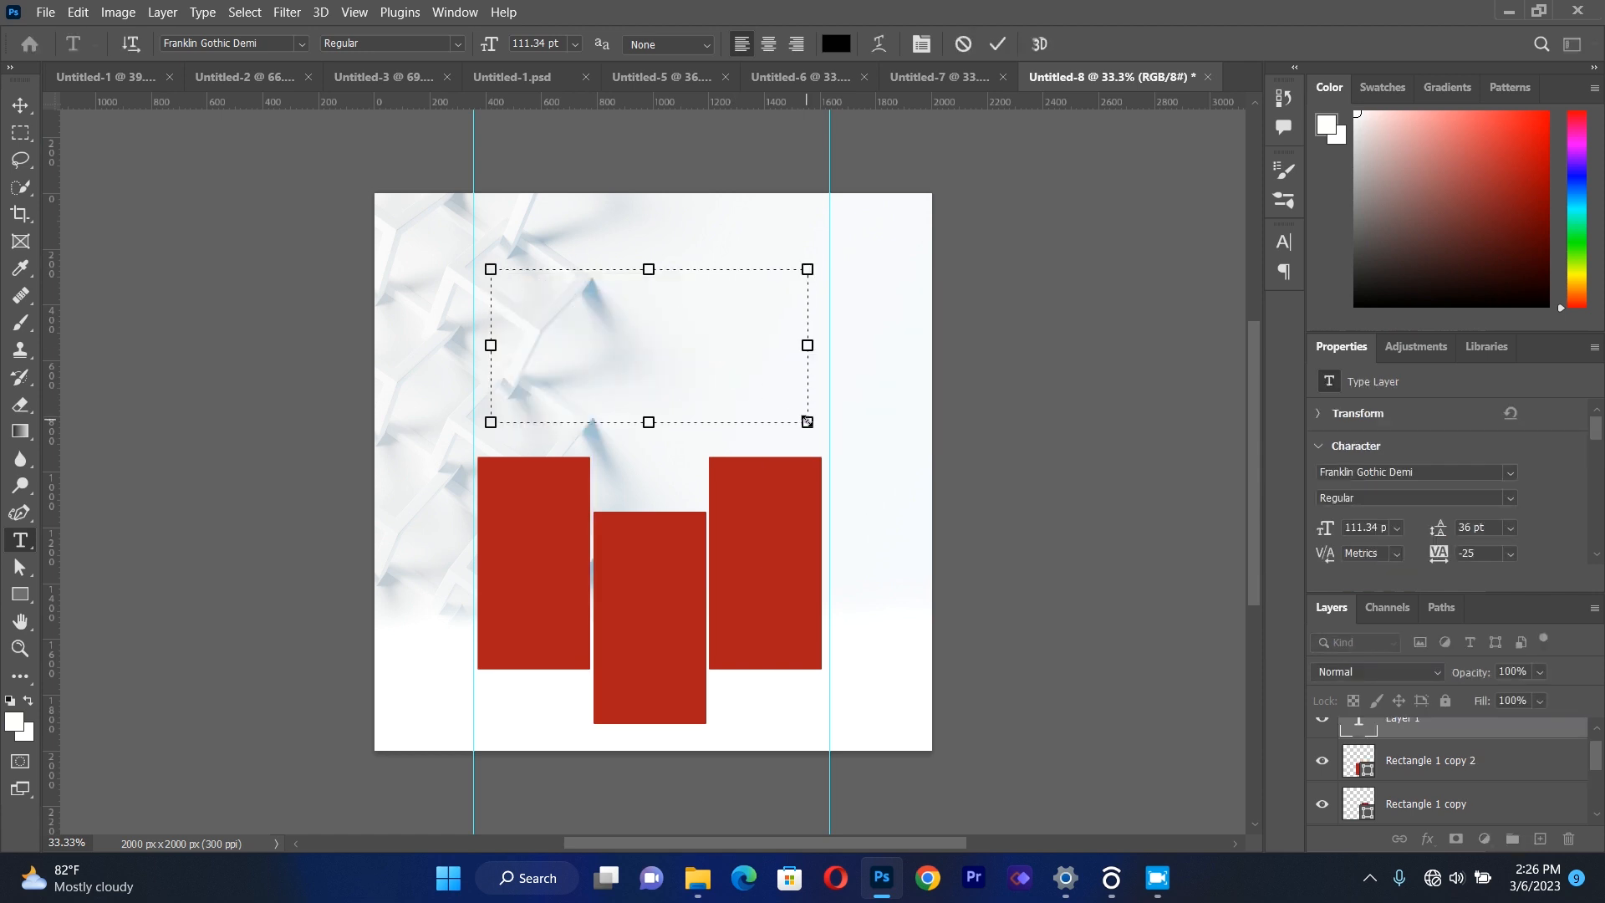
{"action": "type", "text": "h"}
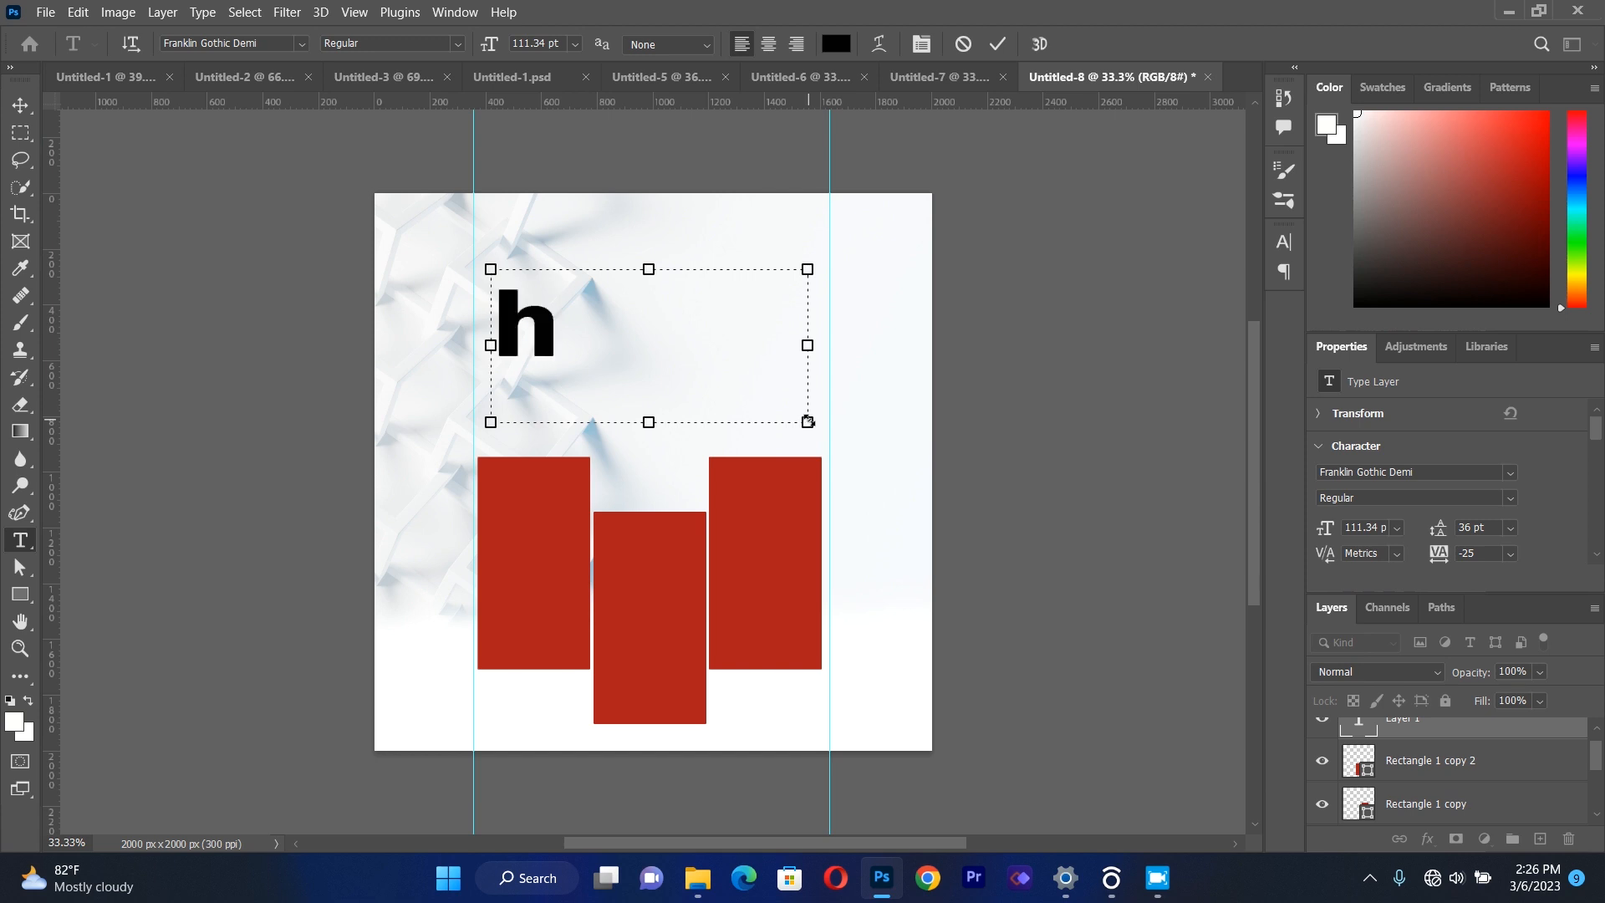
{"action": "key", "text": "BackSpace"}
{"action": "type", "text": "H"}
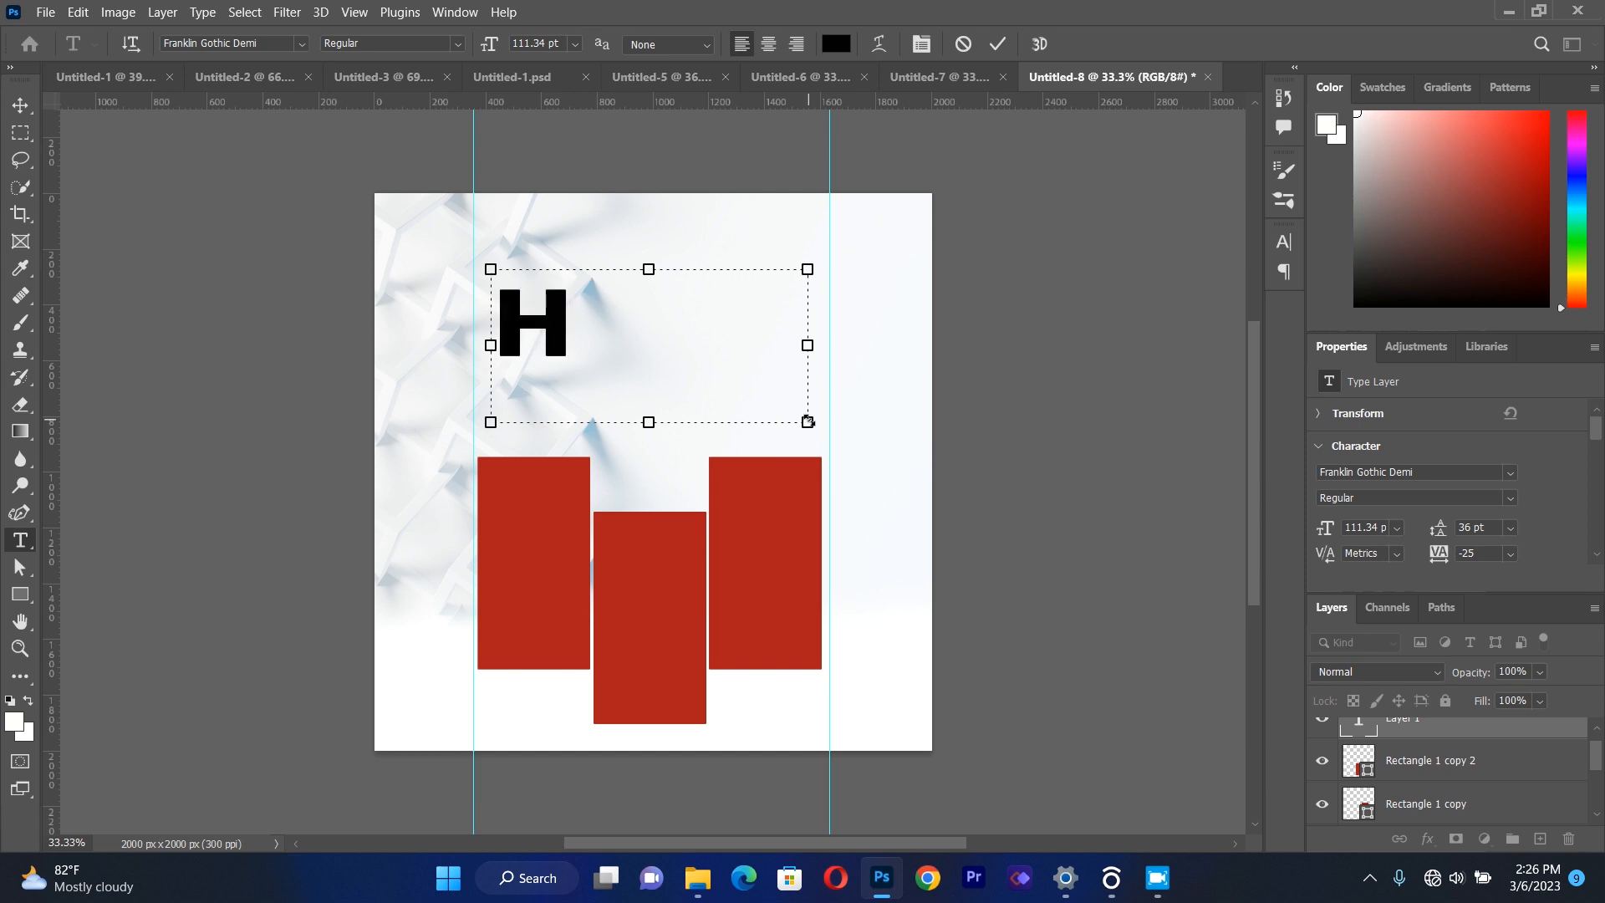
Format the letter "H" at 82 pt in the Great Day Bold Personal Use font.
{"action": "key", "text": "ctrl+a"}
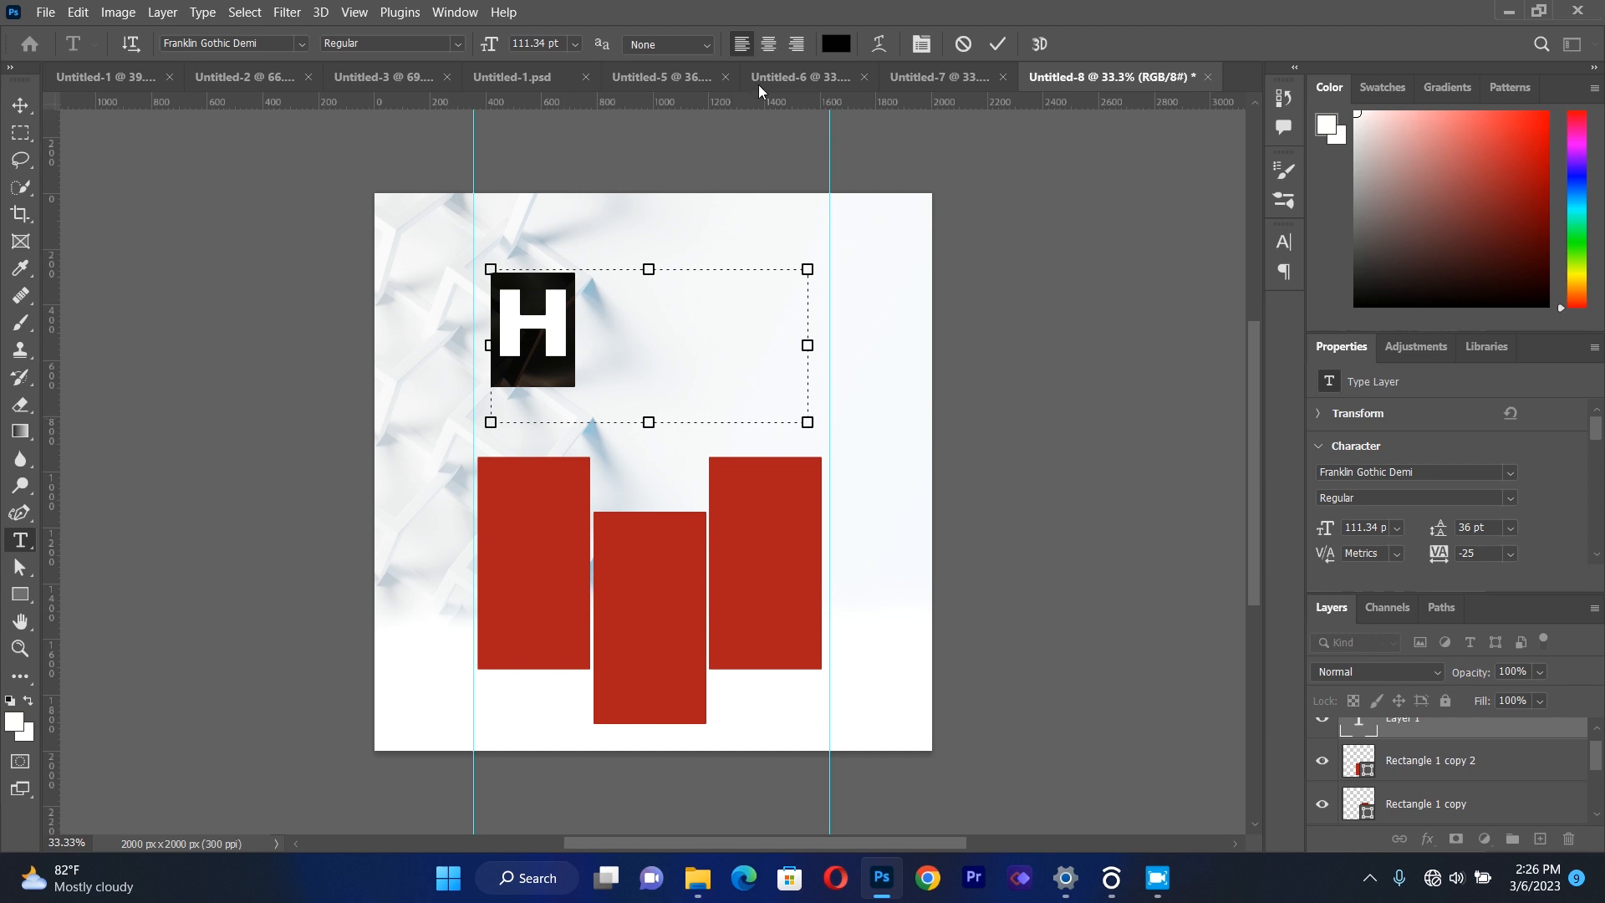
{"action": "left_click", "coordinate": [915, 44]}
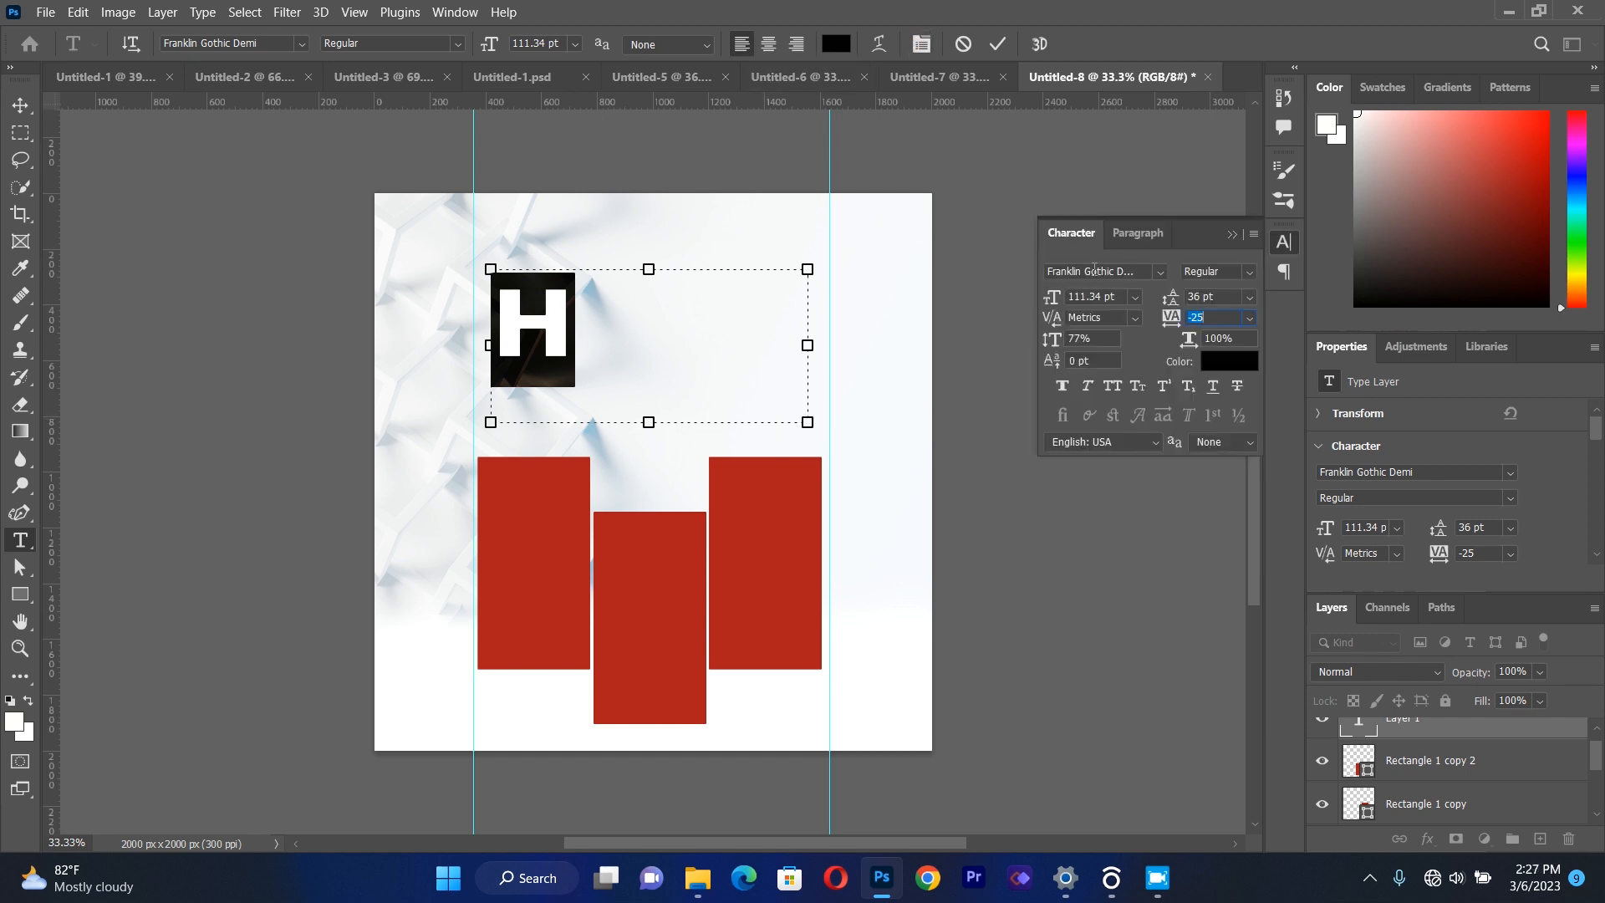
{"action": "left_click", "coordinate": [1087, 299]}
{"action": "key", "text": "BackSpace"}
{"action": "key", "text": "BackSpace"}
{"action": "key", "text": "BackSpace"}
{"action": "key", "text": "BackSpace"}
{"action": "key", "text": "Delete"}
{"action": "key", "text": "Delete"}
{"action": "key", "text": "Delete"}
{"action": "key", "text": "Delete"}
{"action": "type", "text": "82"}
{"action": "left_click", "coordinate": [306, 44]}
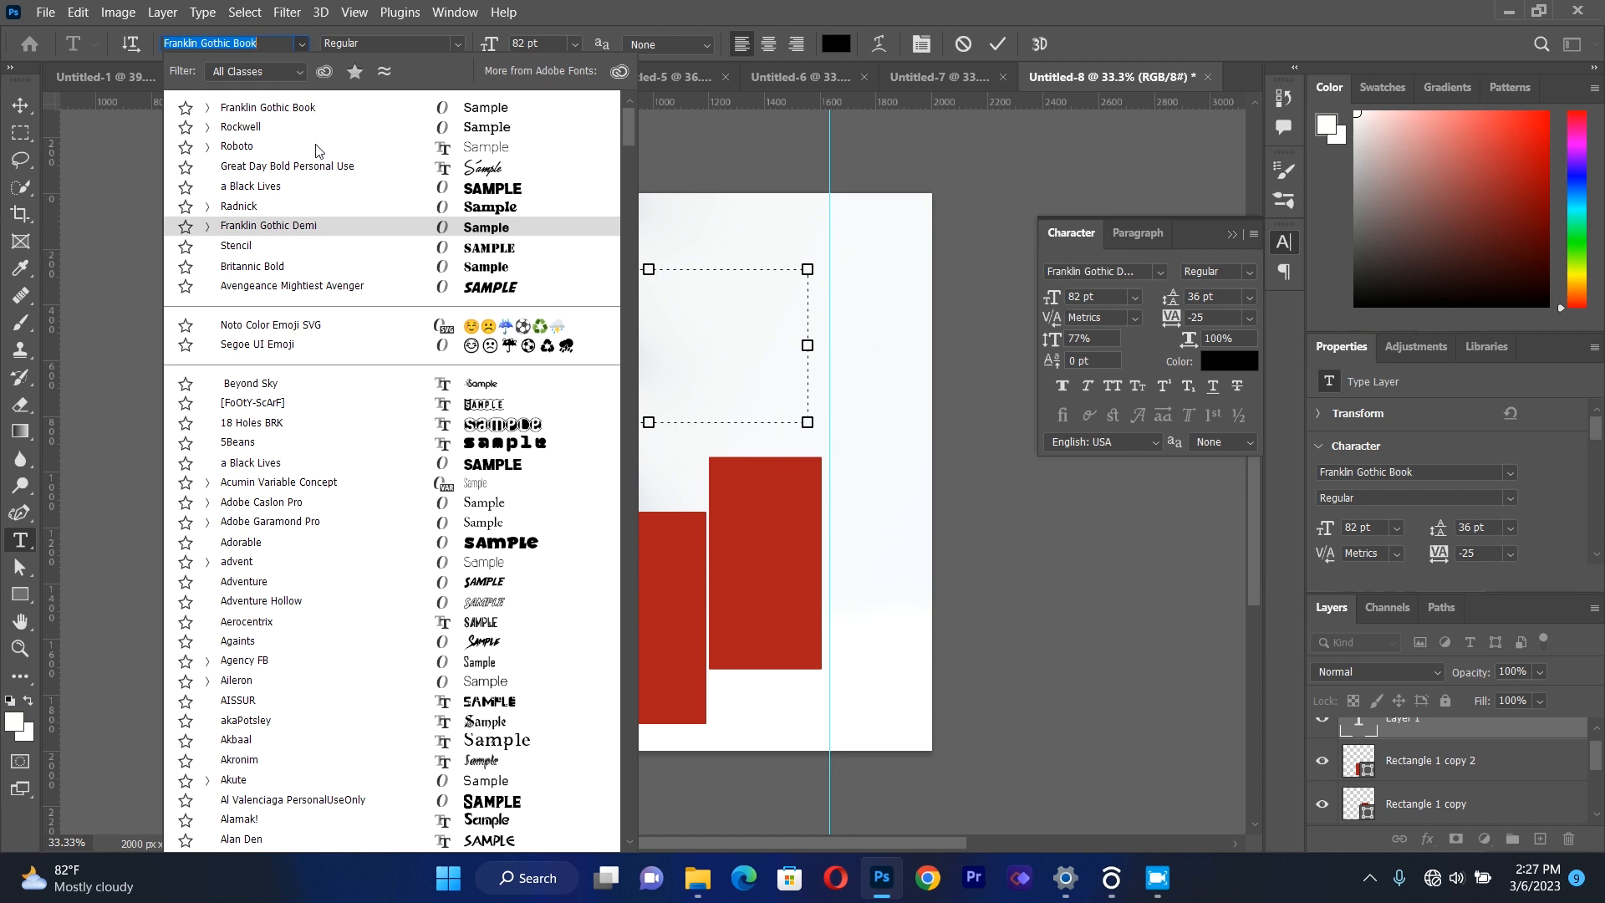
{"action": "left_click", "coordinate": [315, 172]}
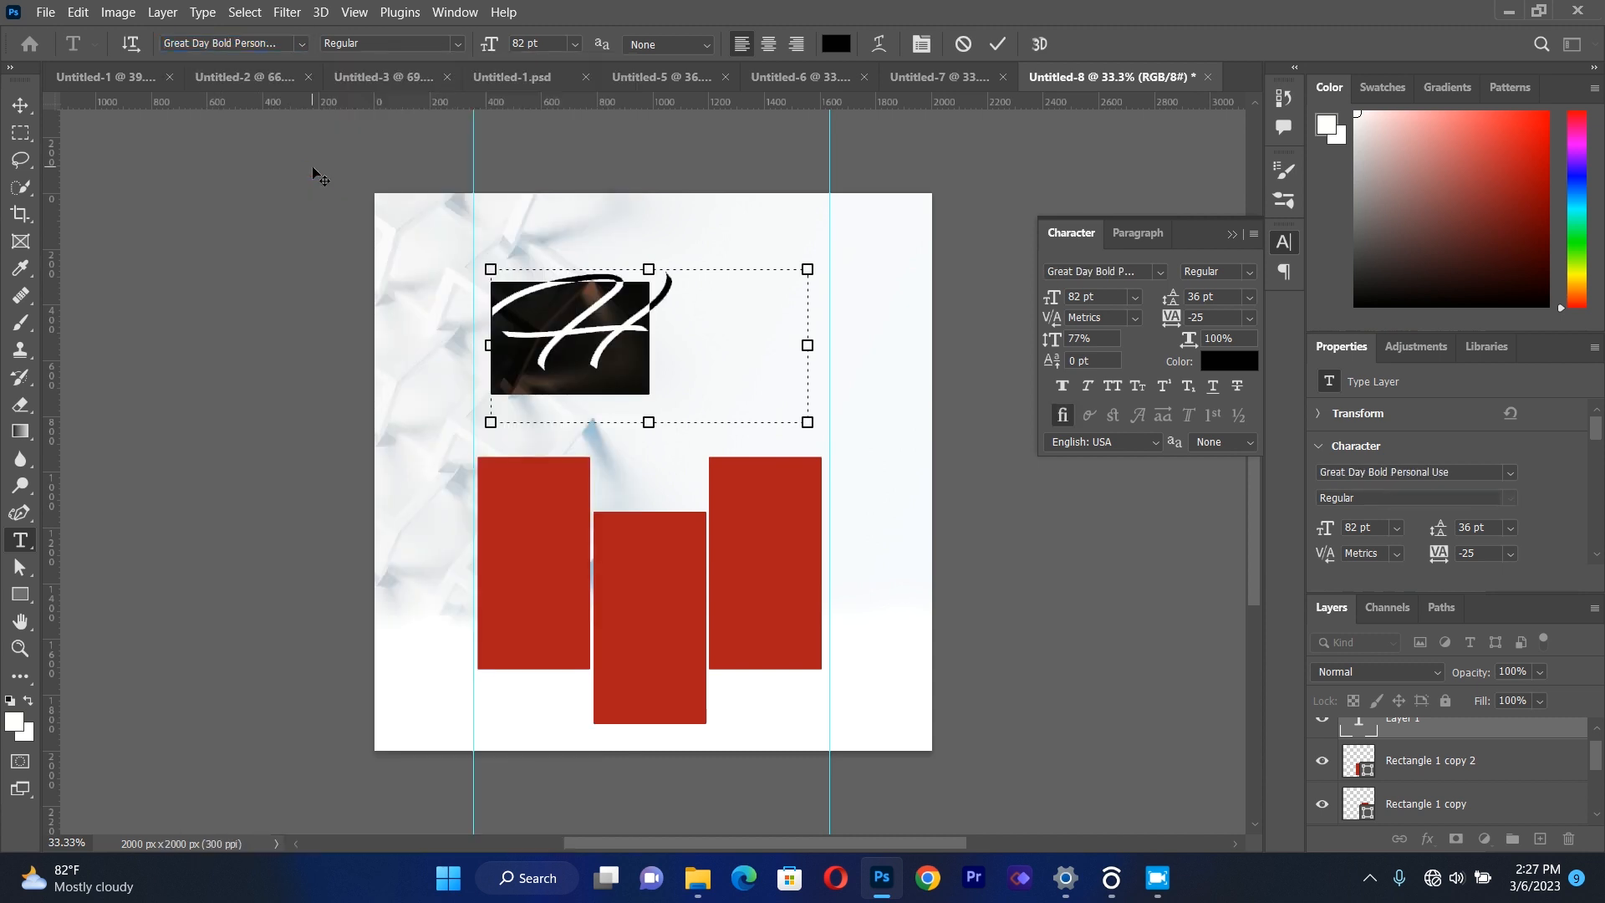
Move the "H" down and left so it starts just outside the left guide.
{"action": "left_click", "coordinate": [20, 105]}
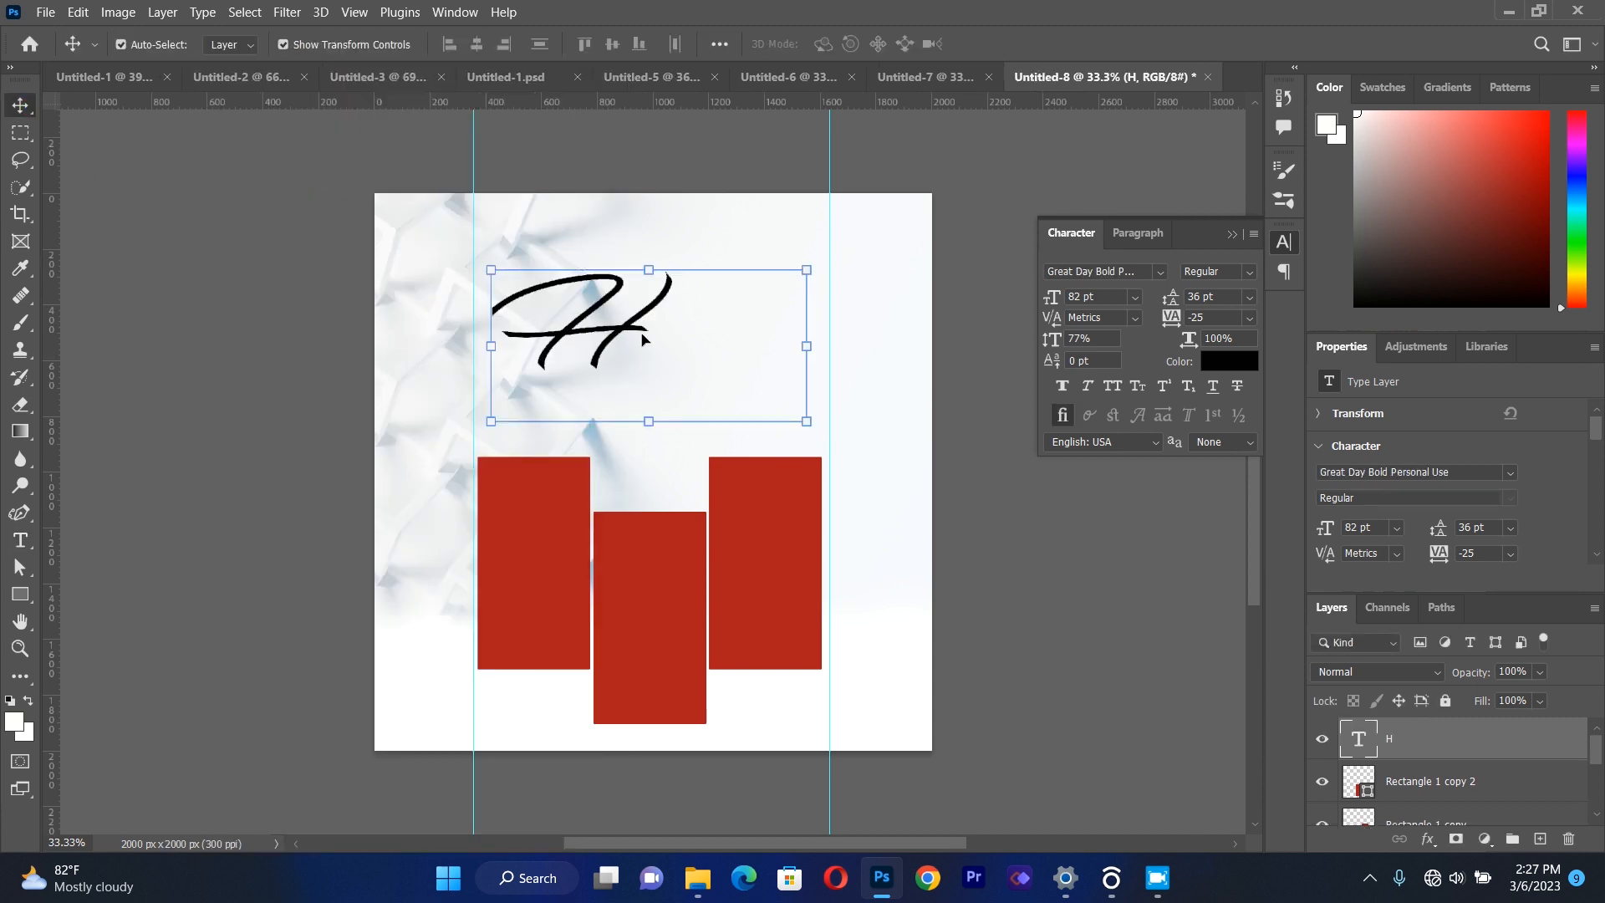
{"action": "mouse_move", "coordinate": [619, 335]}
{"action": "left_mouse_down"}
{"action": "mouse_move", "coordinate": [608, 324]}
{"action": "mouse_move", "coordinate": [600, 347]}
{"action": "left_mouse_up"}
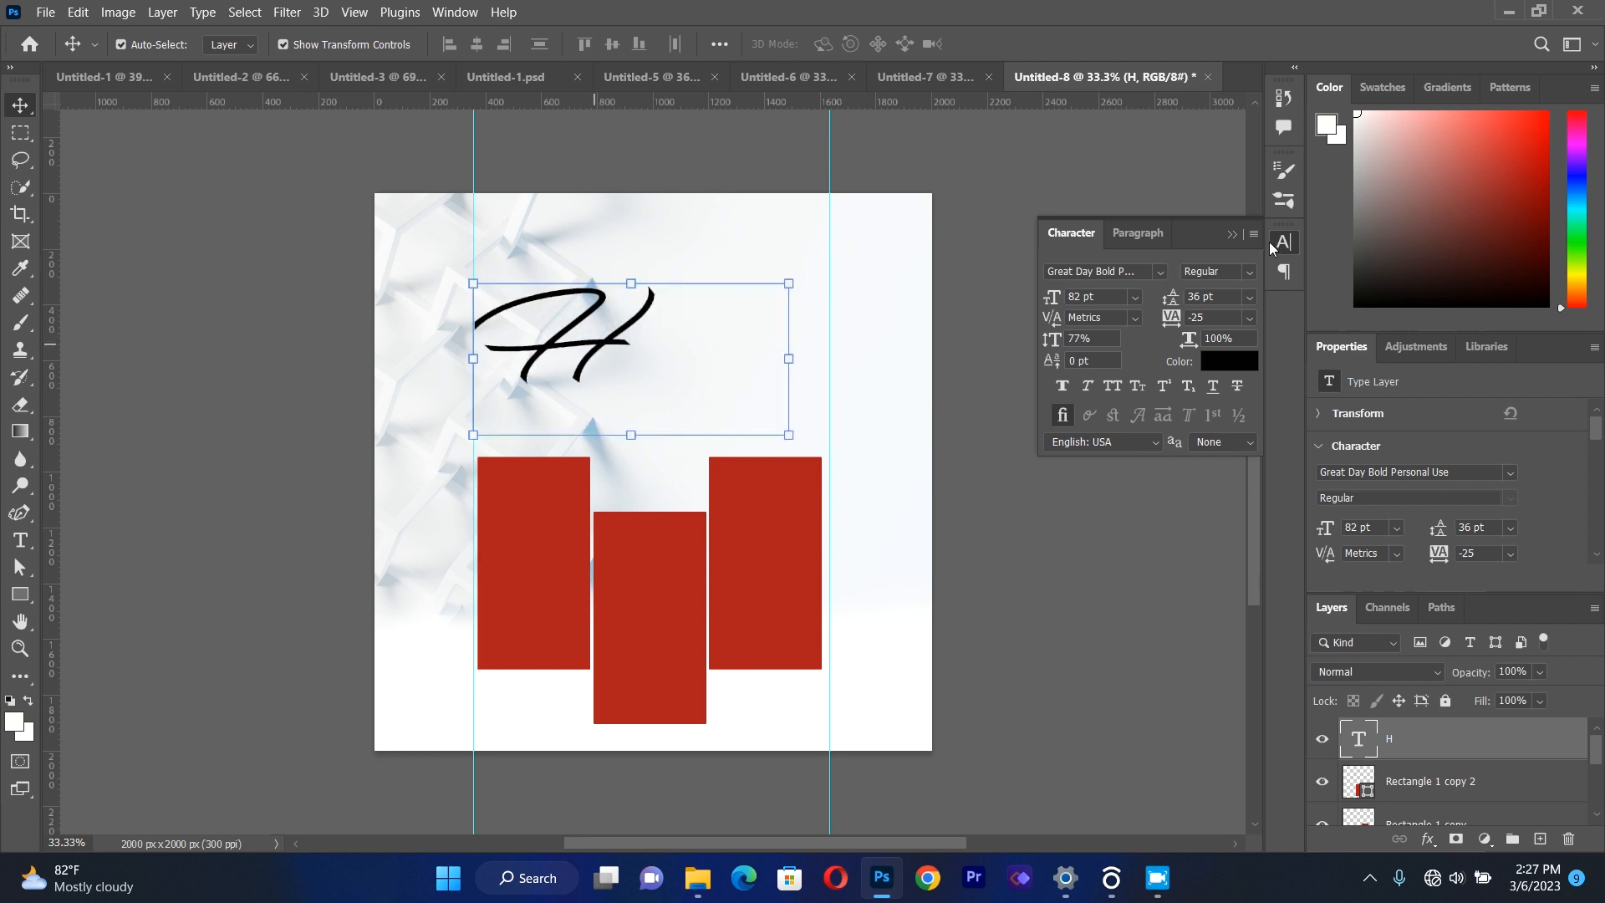
{"action": "left_click", "coordinate": [1231, 235]}
{"action": "left_click_drag", "start_coordinate": [602, 356], "coordinate": [570, 352]}
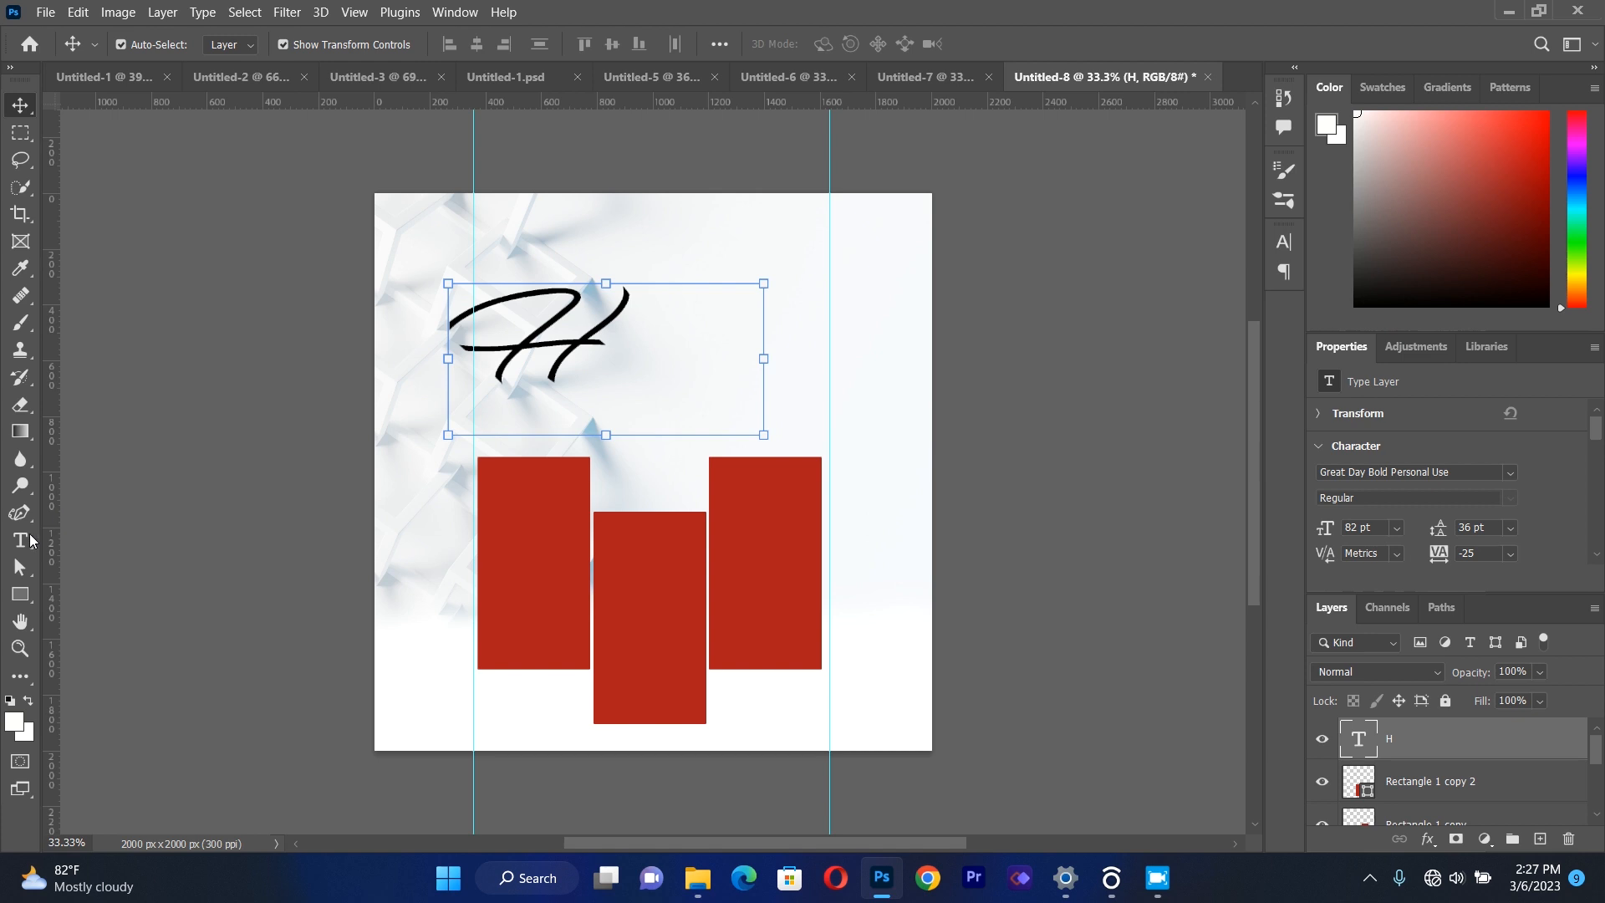
Add a second text box below the "H", over the red rectangles, reading "oly SPIRIT".
{"action": "left_click", "coordinate": [21, 541]}
{"action": "left_click_drag", "start_coordinate": [452, 437], "coordinate": [875, 651]}
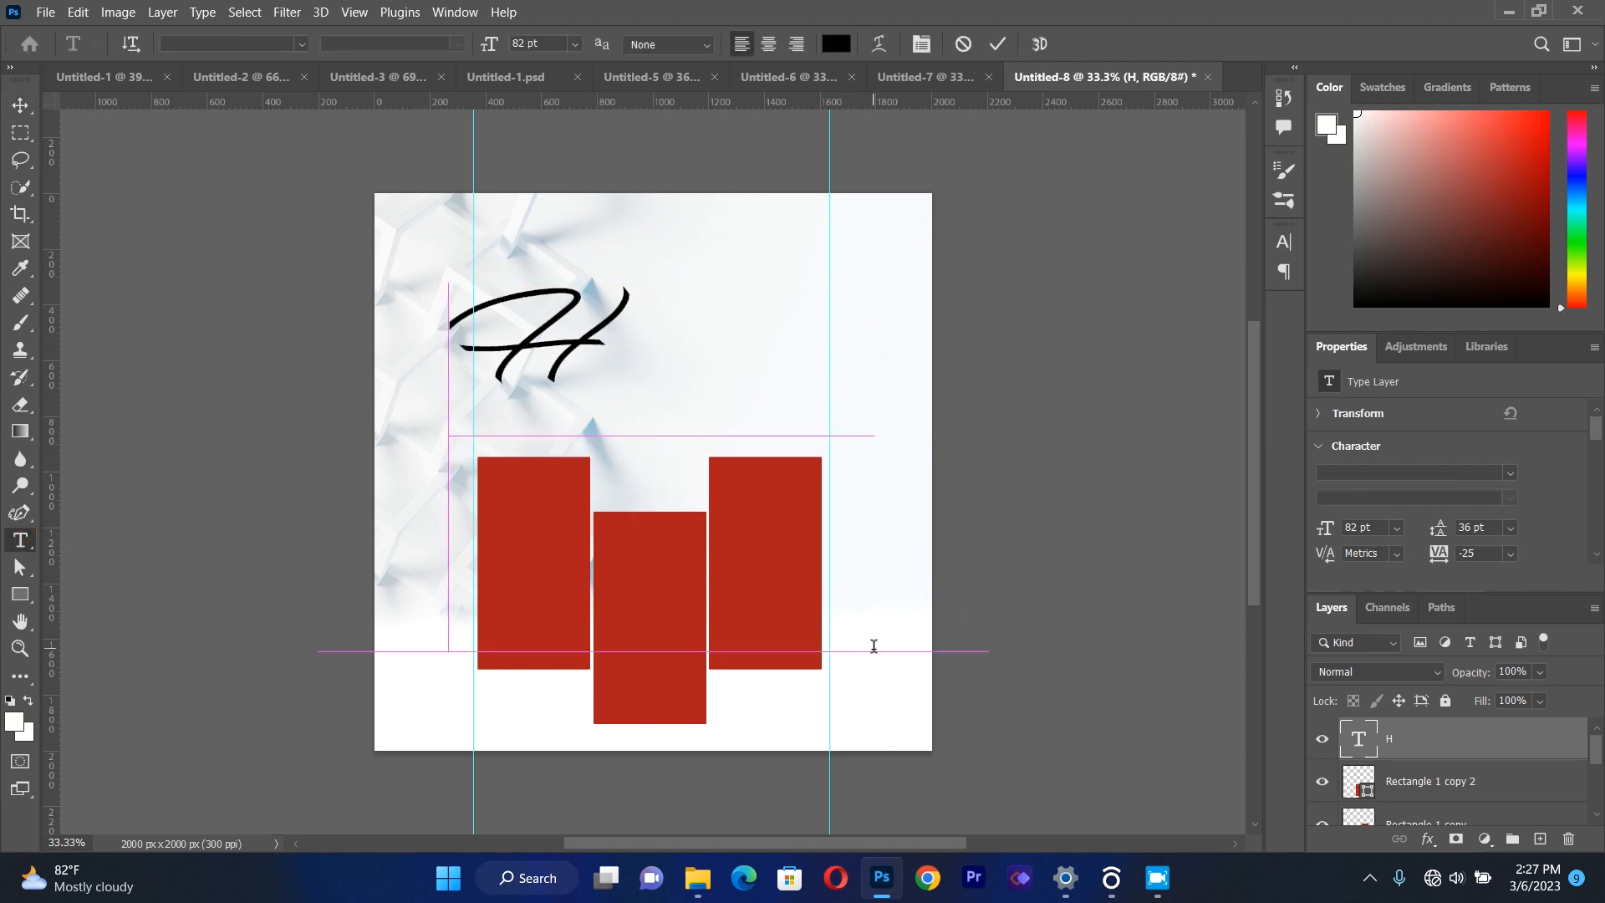
{"action": "key", "text": "BackSpace"}
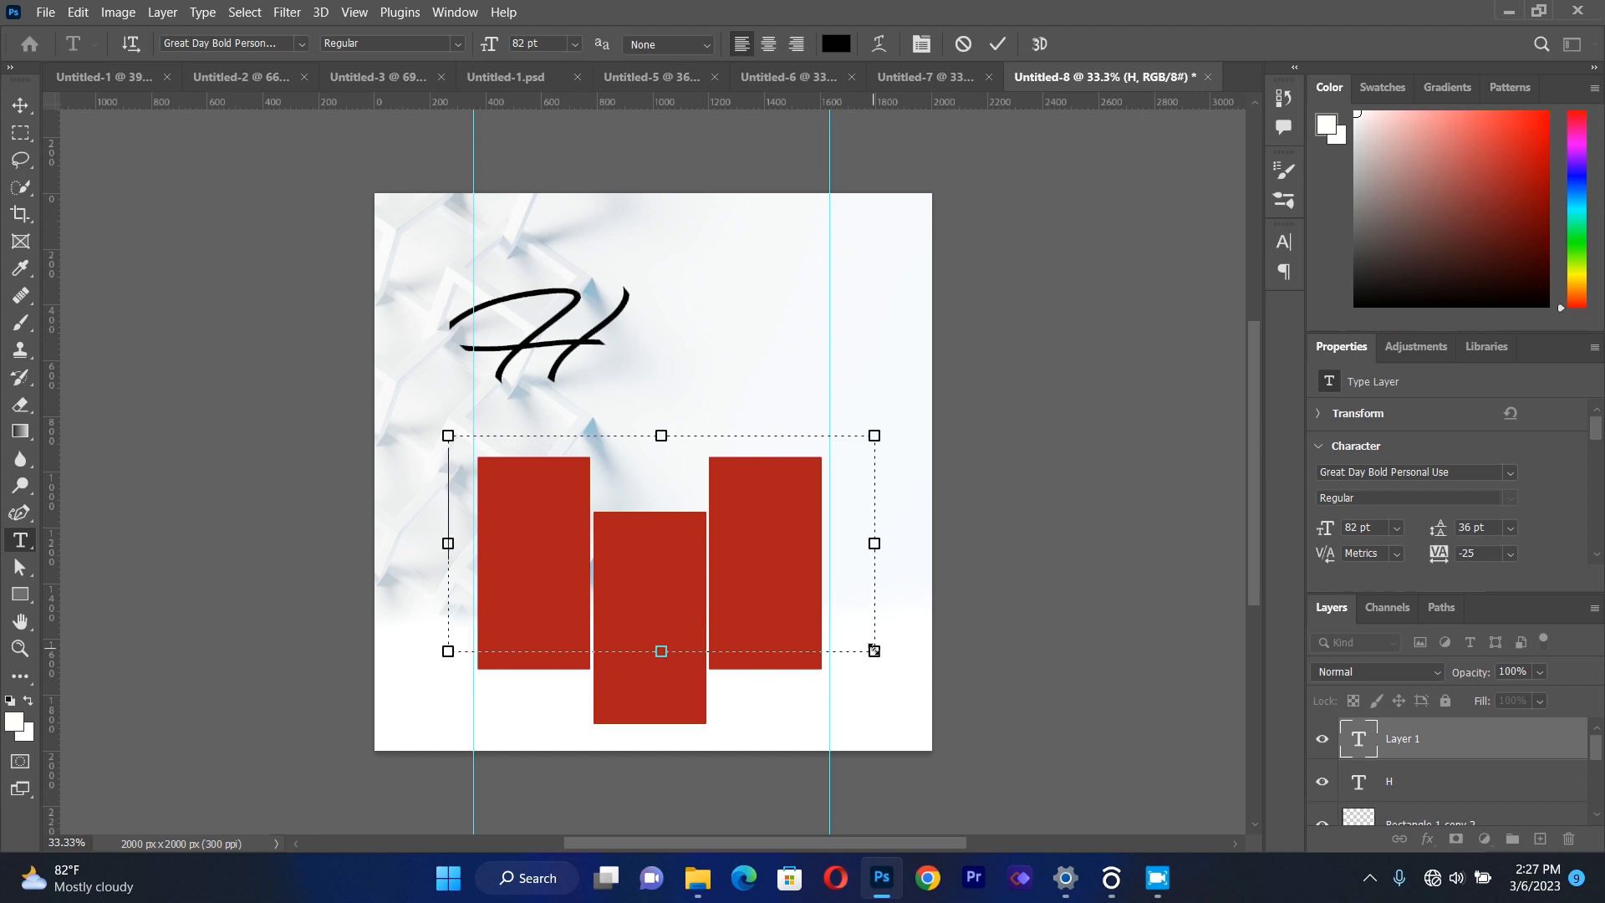
{"action": "type", "text": "aly"}
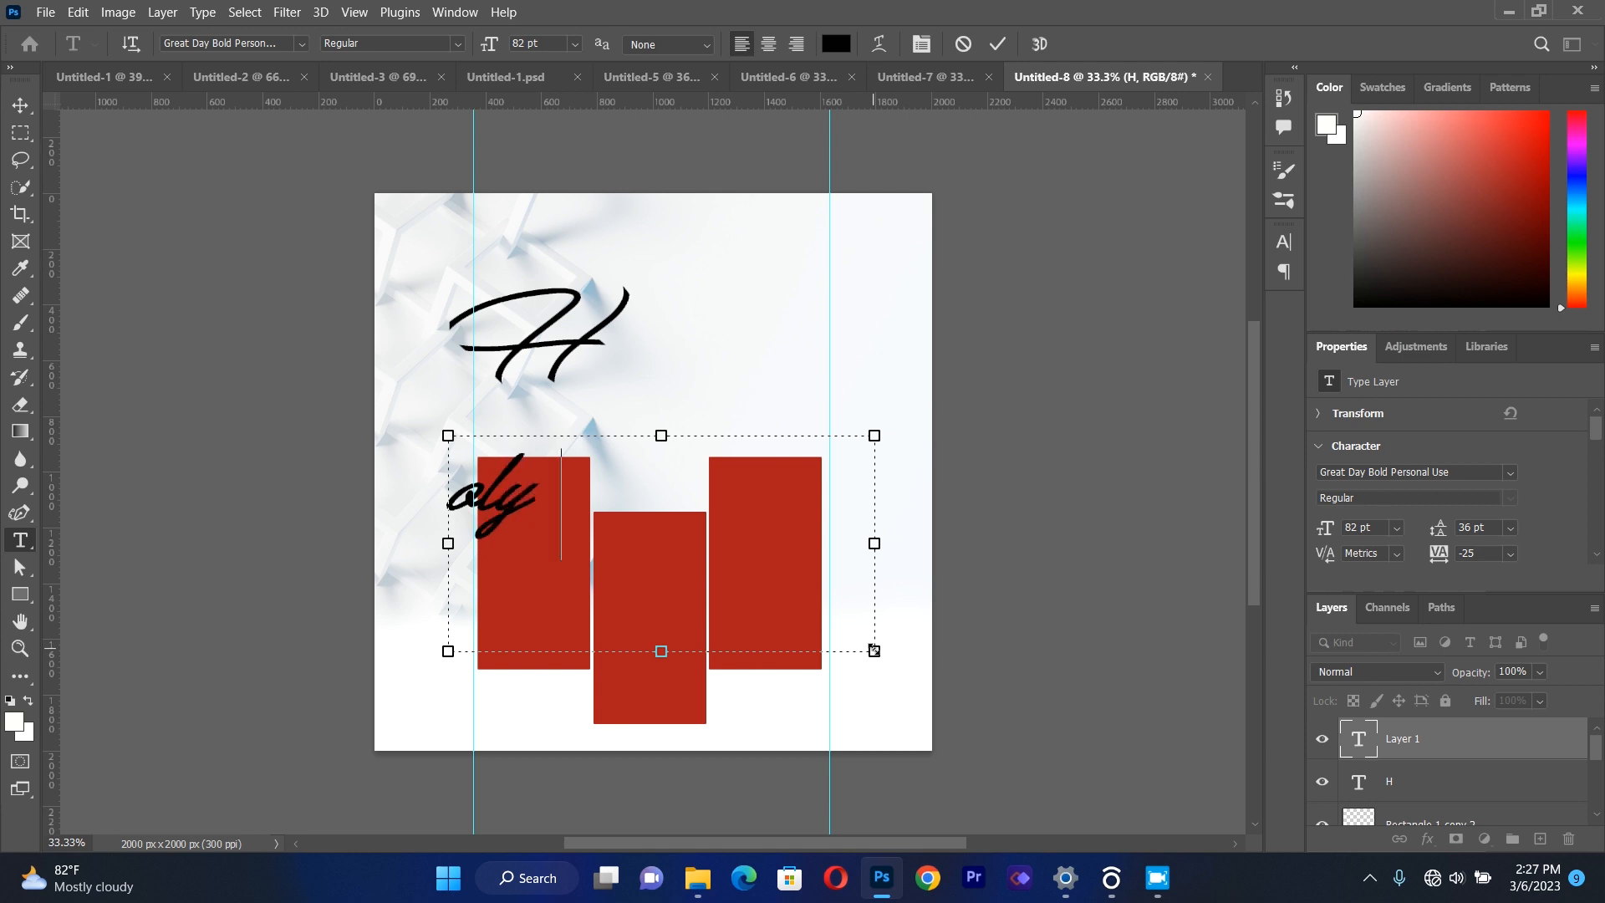
{"action": "type", "text": " S"}
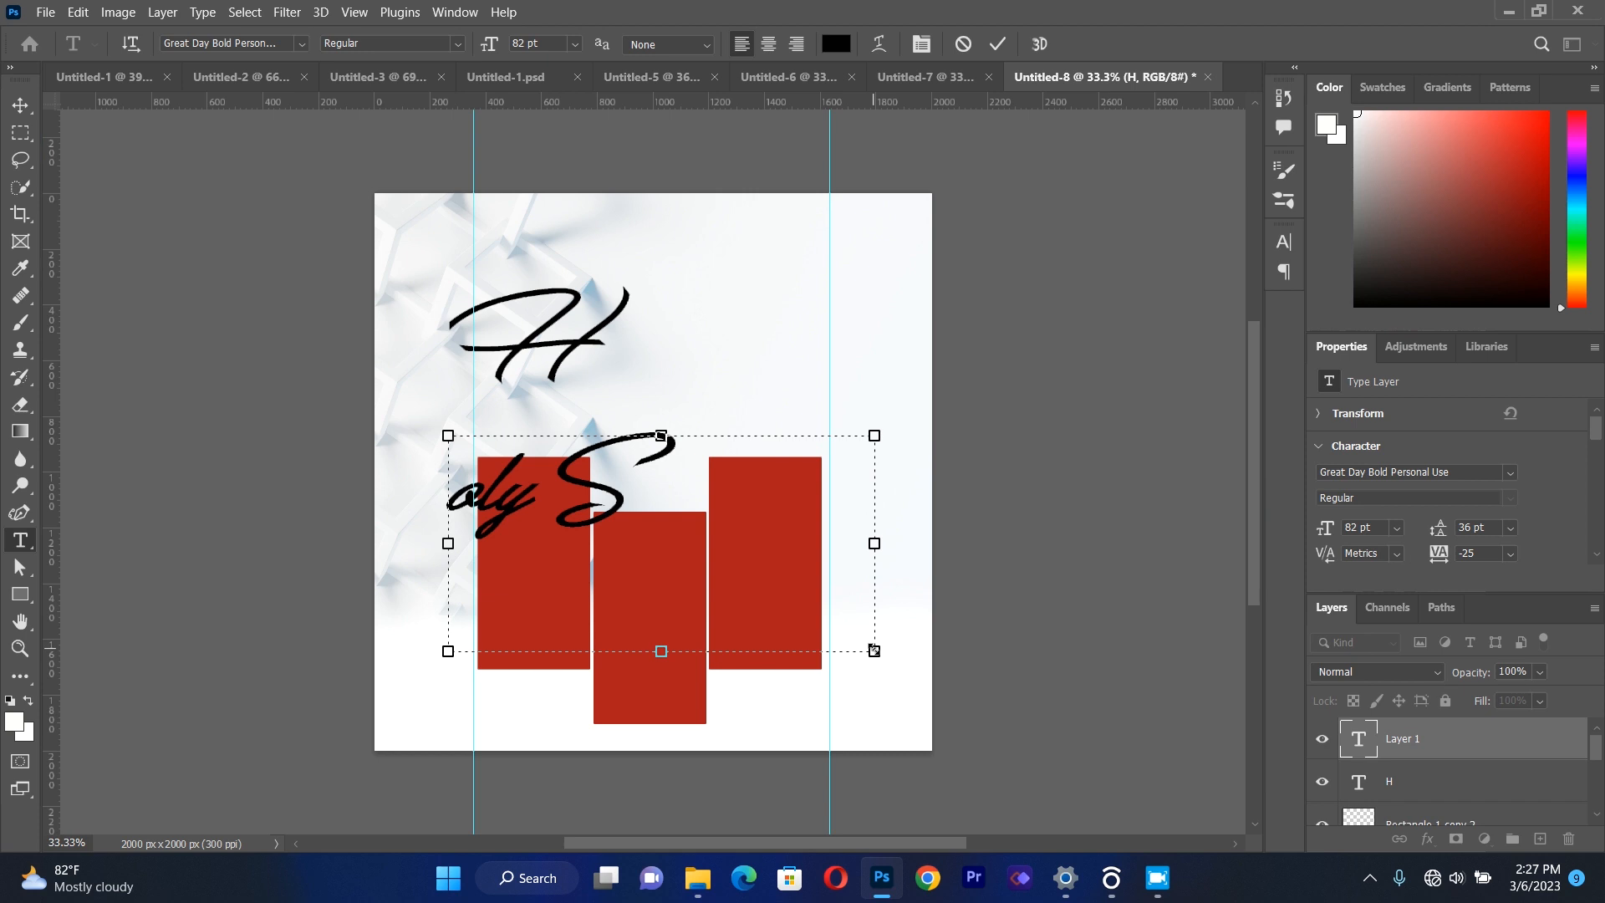
{"action": "type", "text": "PJR"}
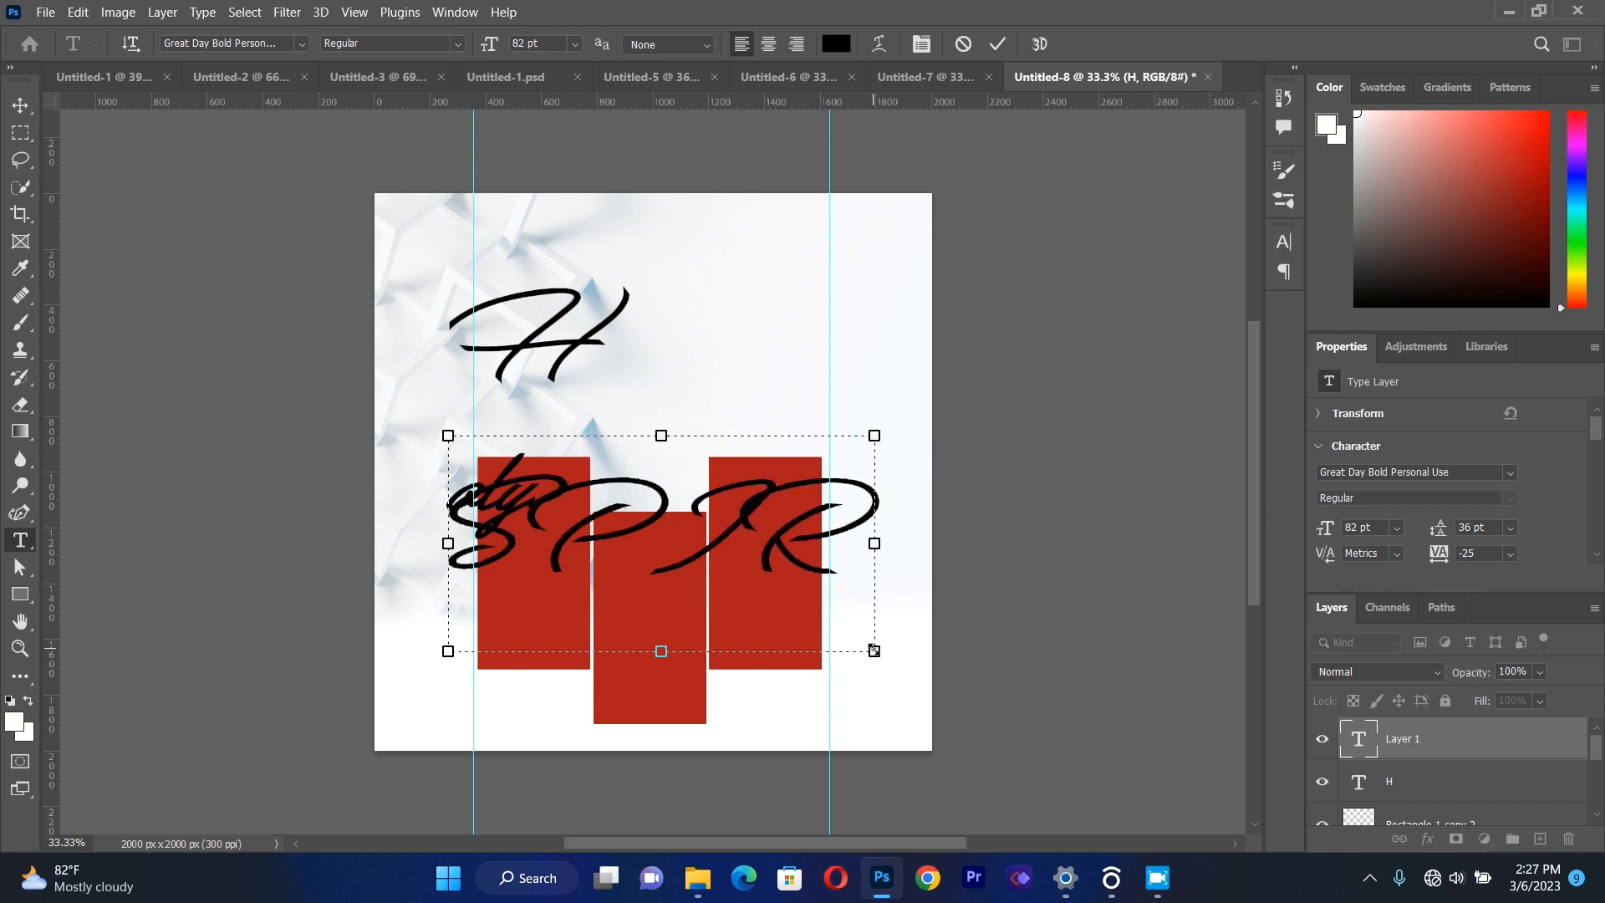
{"action": "type", "text": "I"}
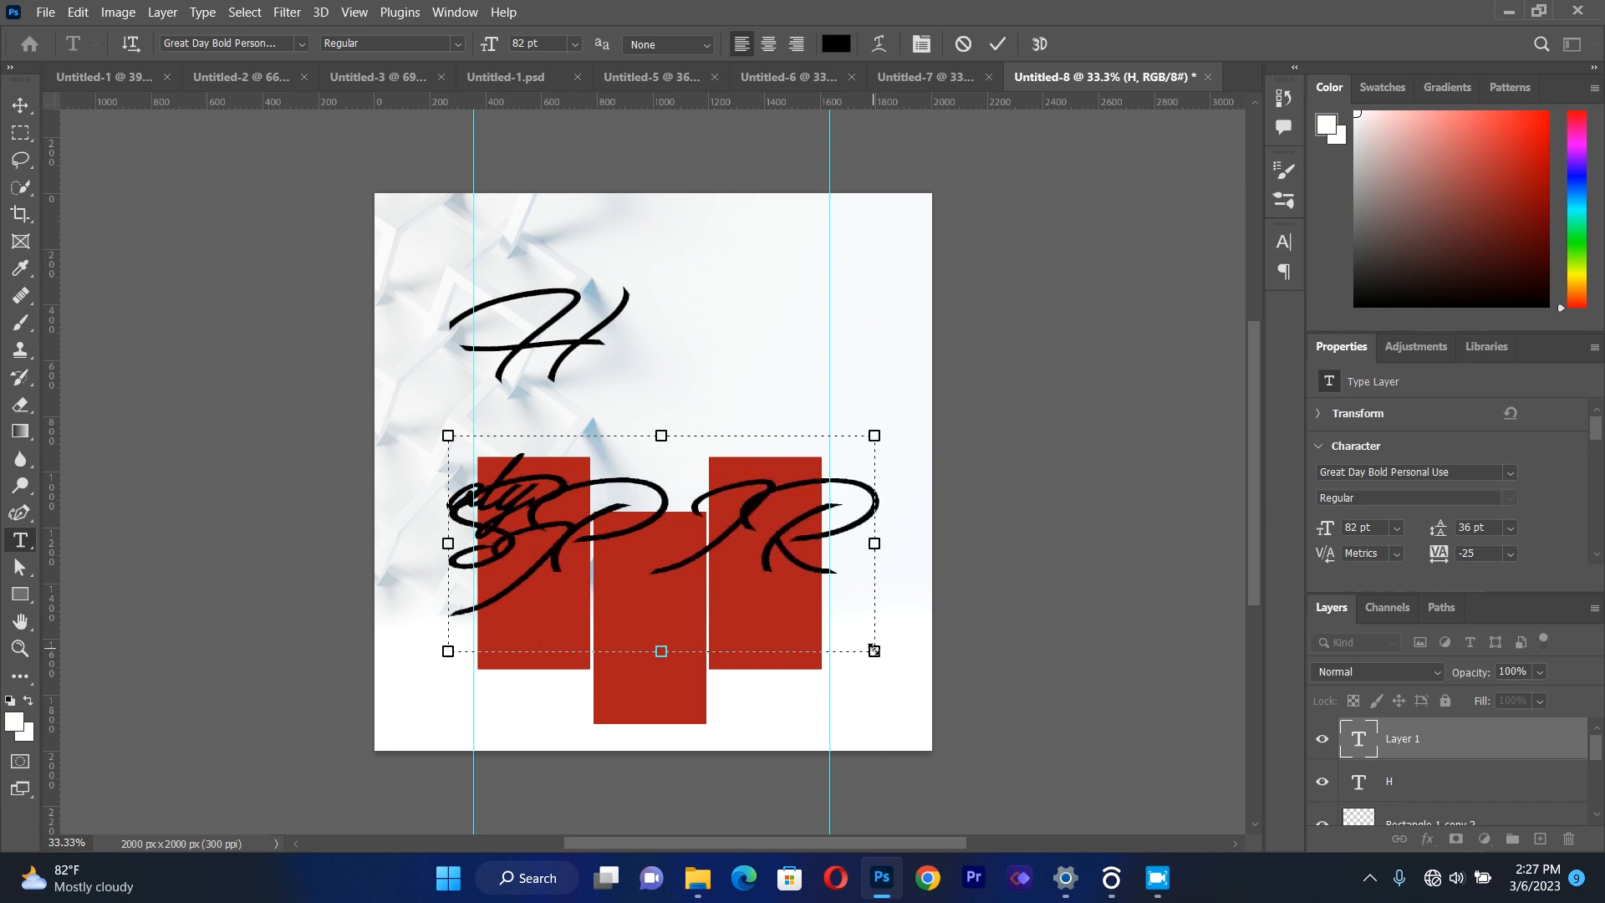
{"action": "type", "text": "T"}
Format the "oly SPIRIT" text in Franklin Gothic Demi at 42 pt.
{"action": "key", "text": "ctrl+a"}
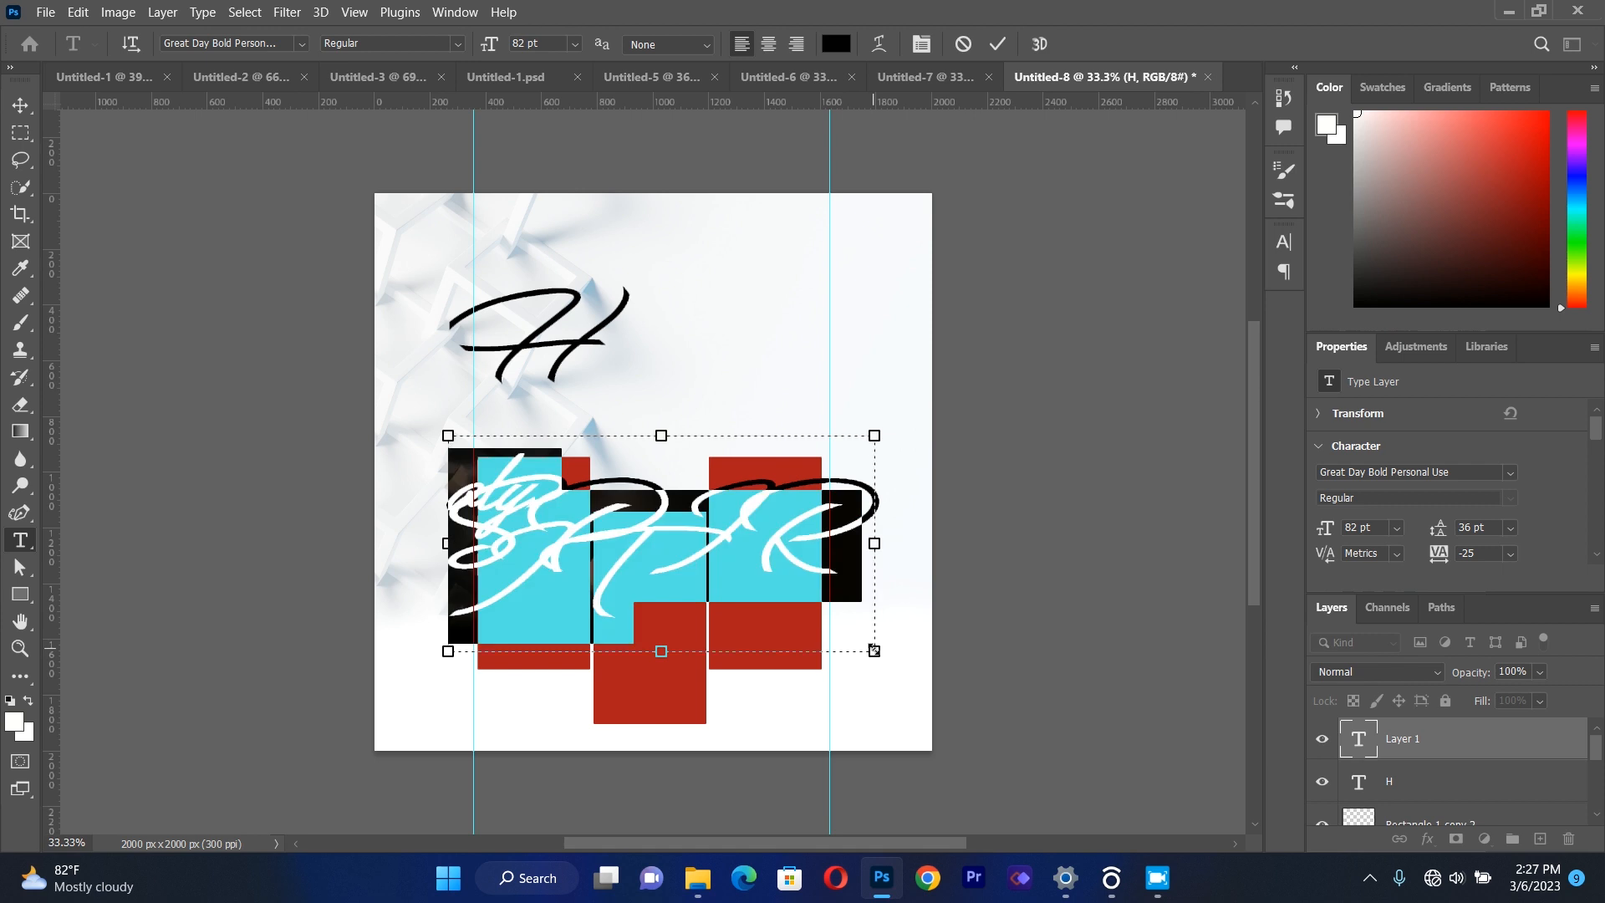
{"action": "left_click", "coordinate": [302, 44]}
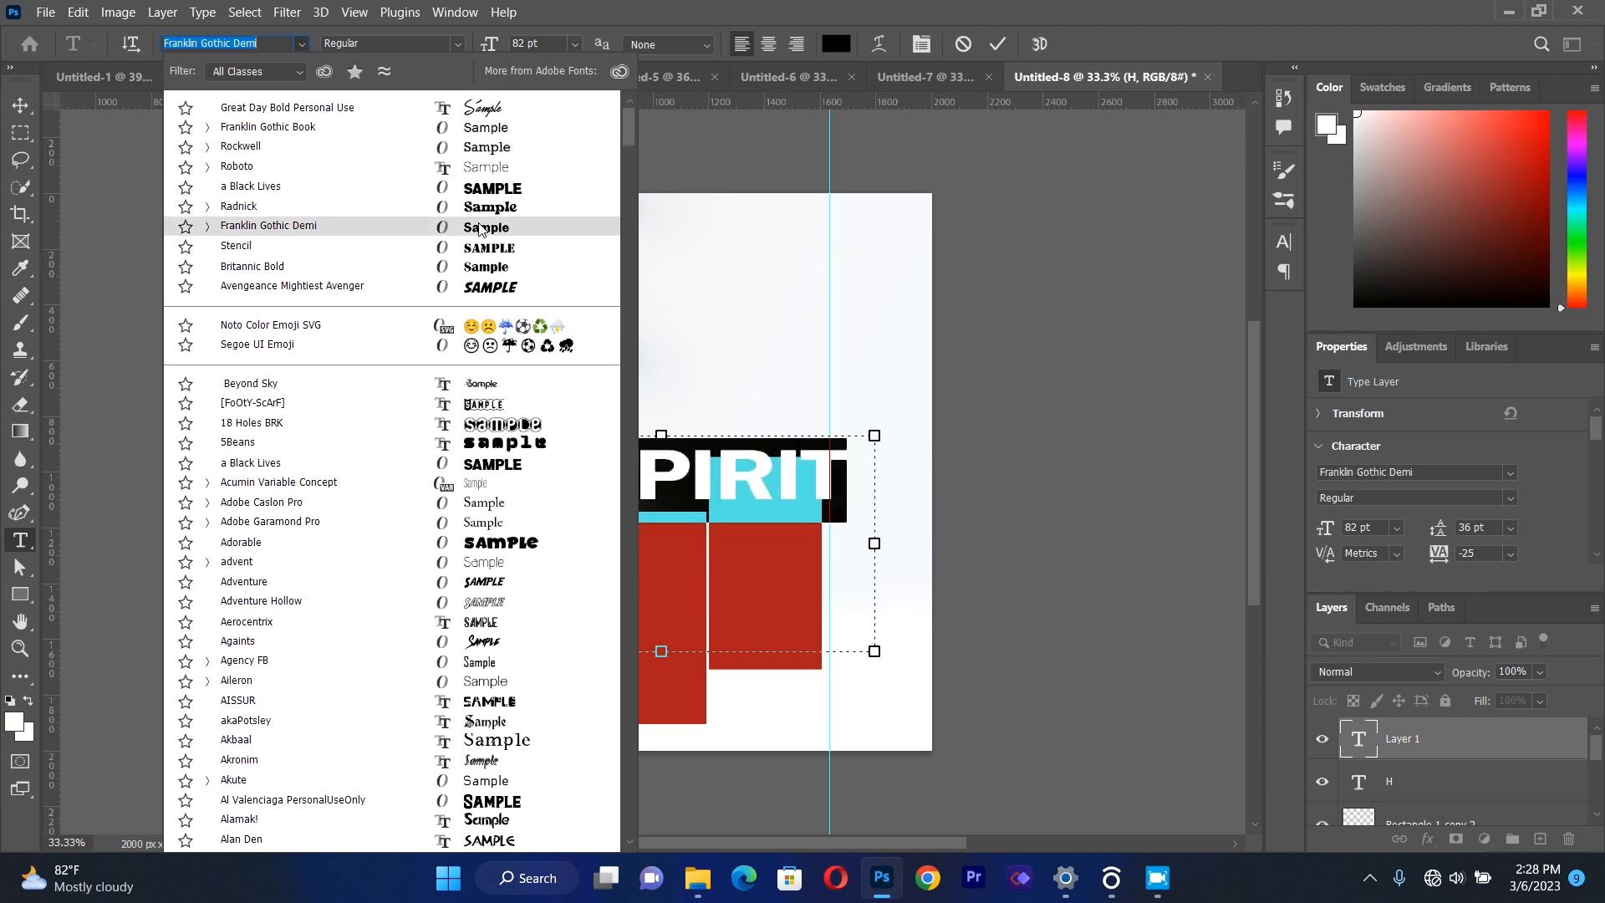
{"action": "left_click", "coordinate": [481, 228]}
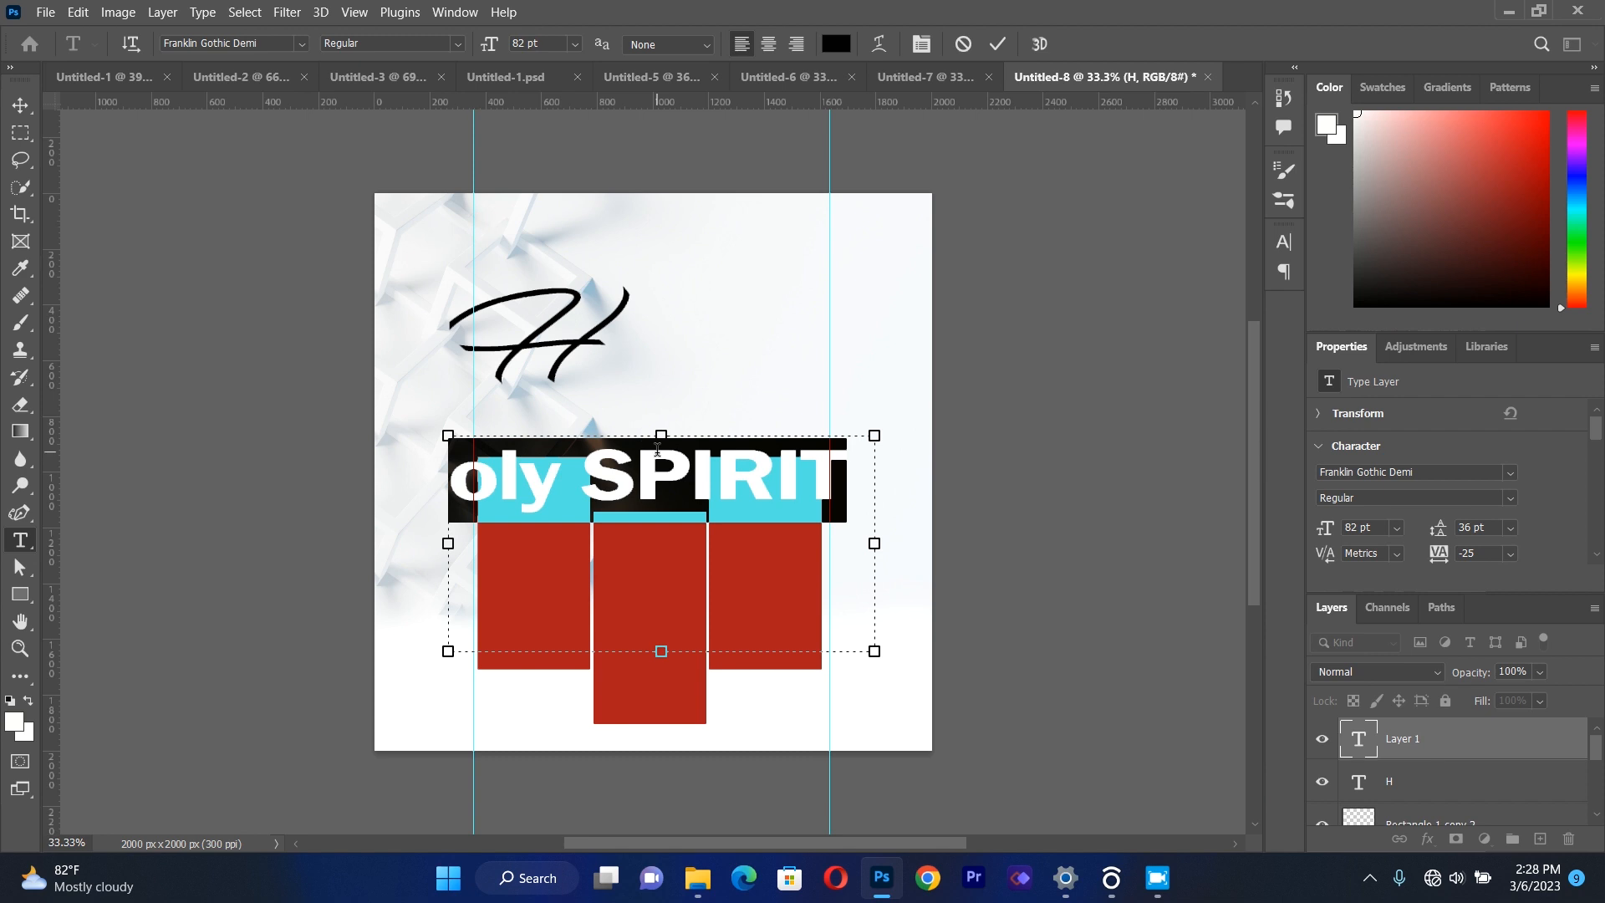
{"action": "left_click", "coordinate": [921, 44]}
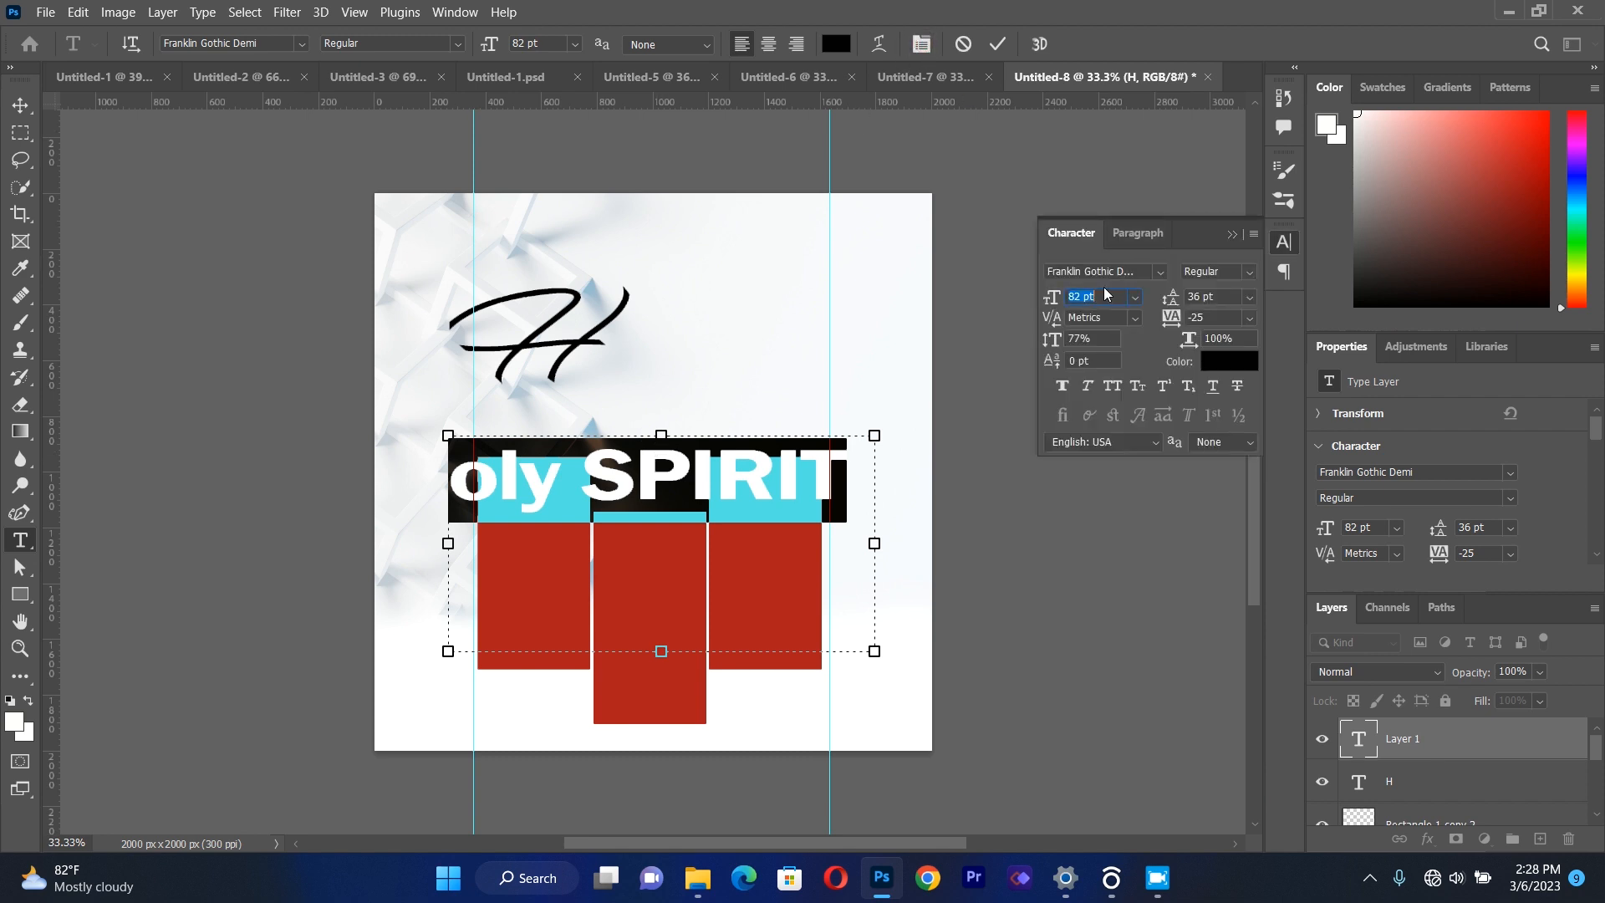
{"action": "left_click", "coordinate": [1084, 297]}
{"action": "key", "text": "BackSpace"}
{"action": "key", "text": "BackSpace"}
{"action": "key", "text": "BackSpace"}
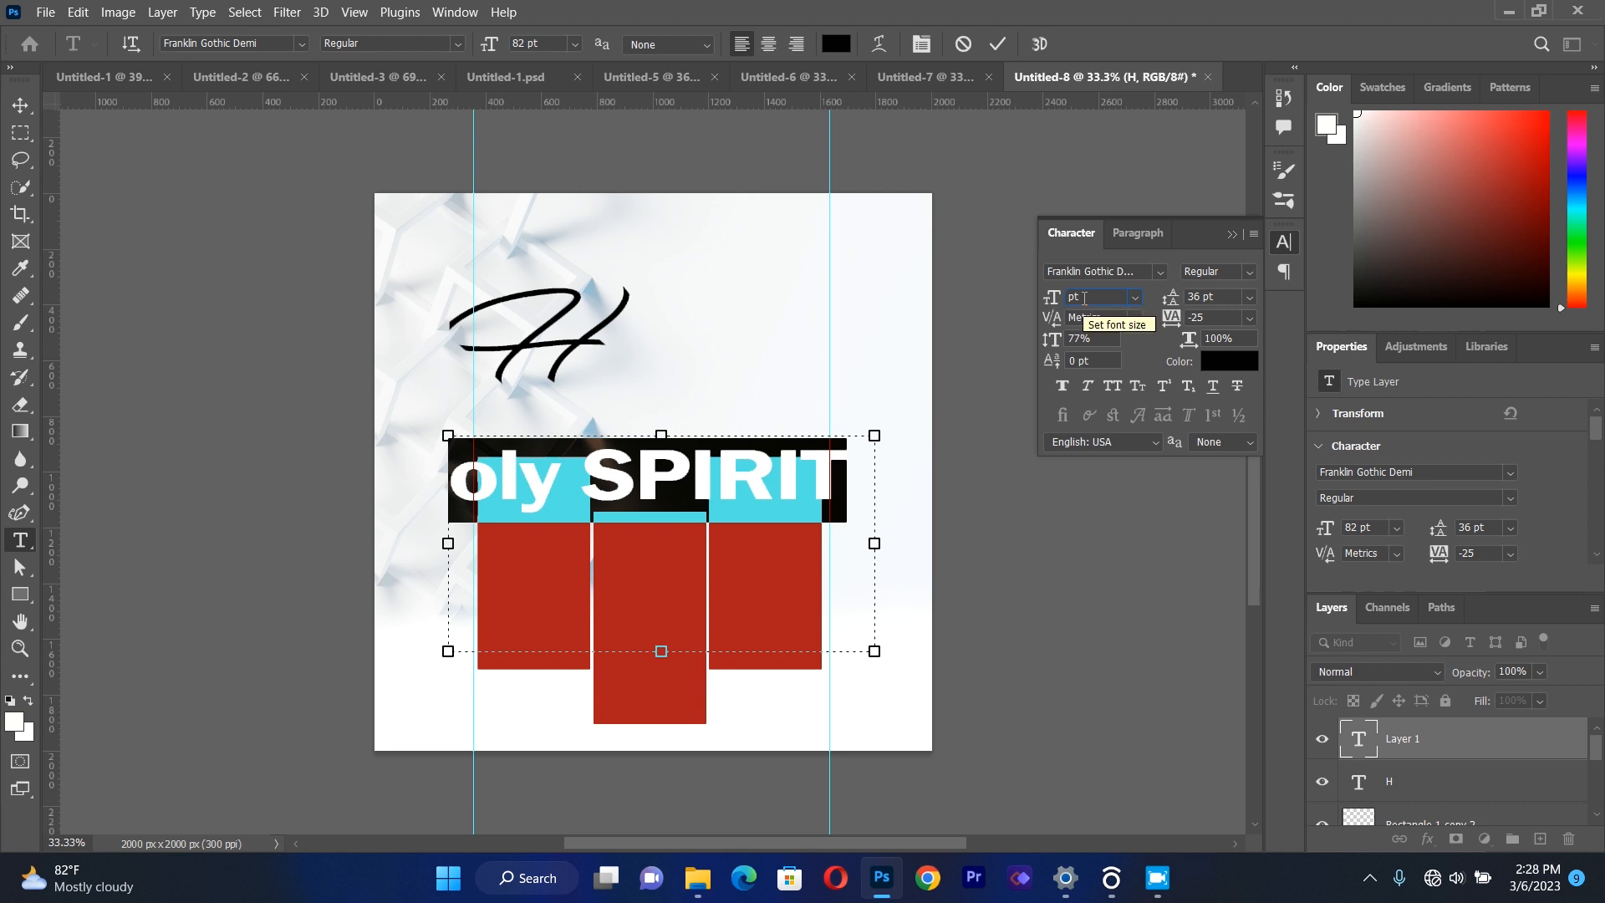
{"action": "type", "text": "42"}
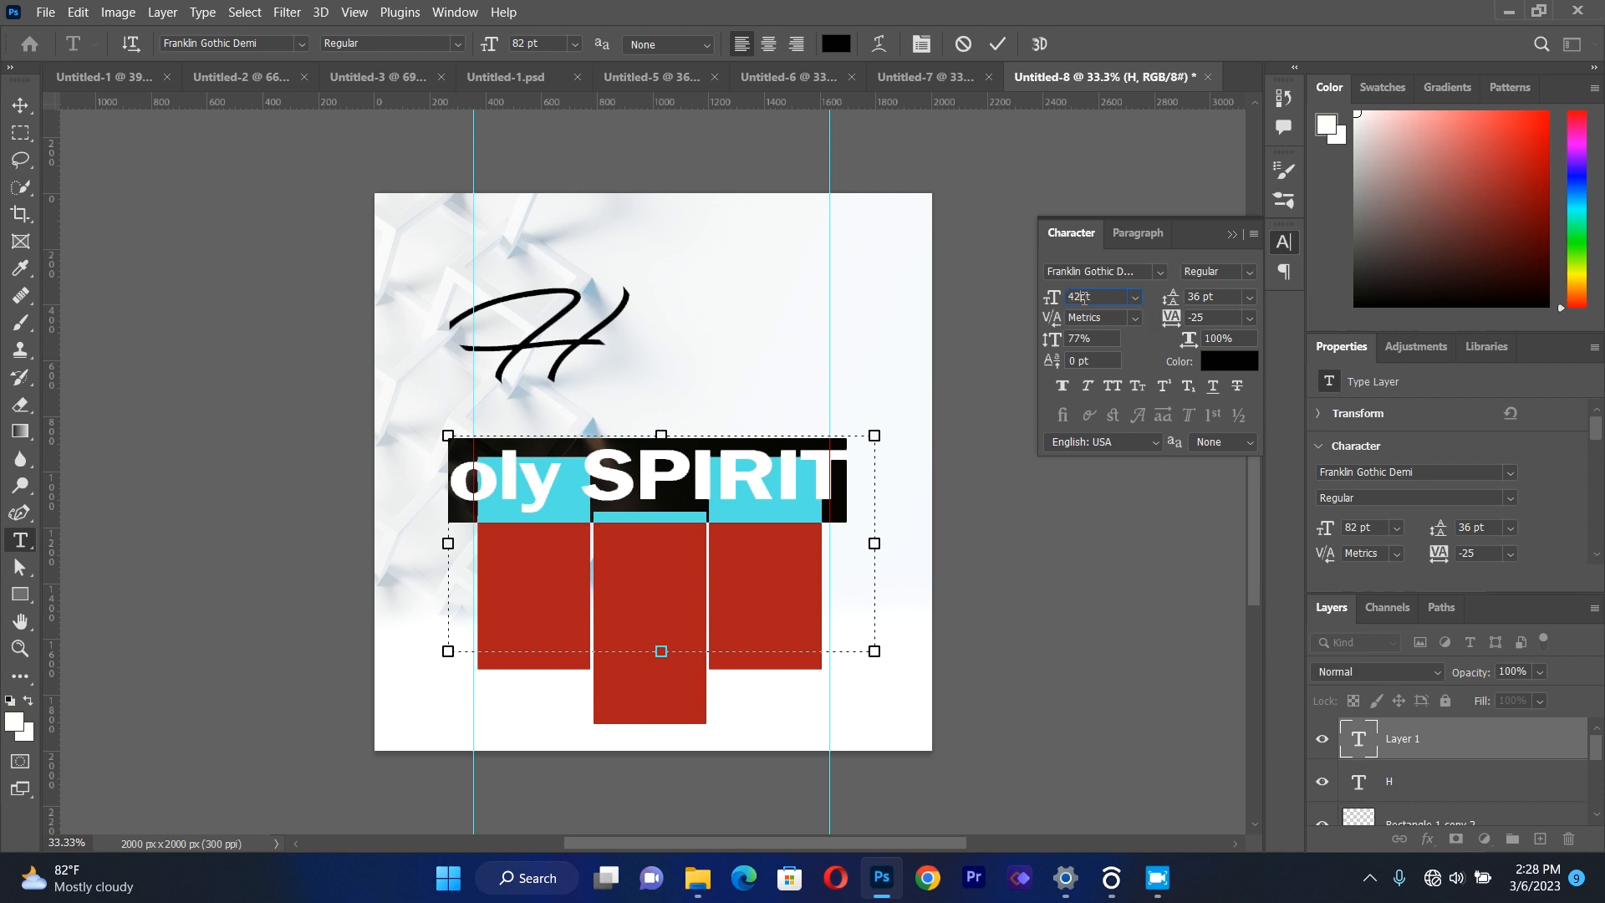
{"action": "left_click", "coordinate": [1232, 234]}
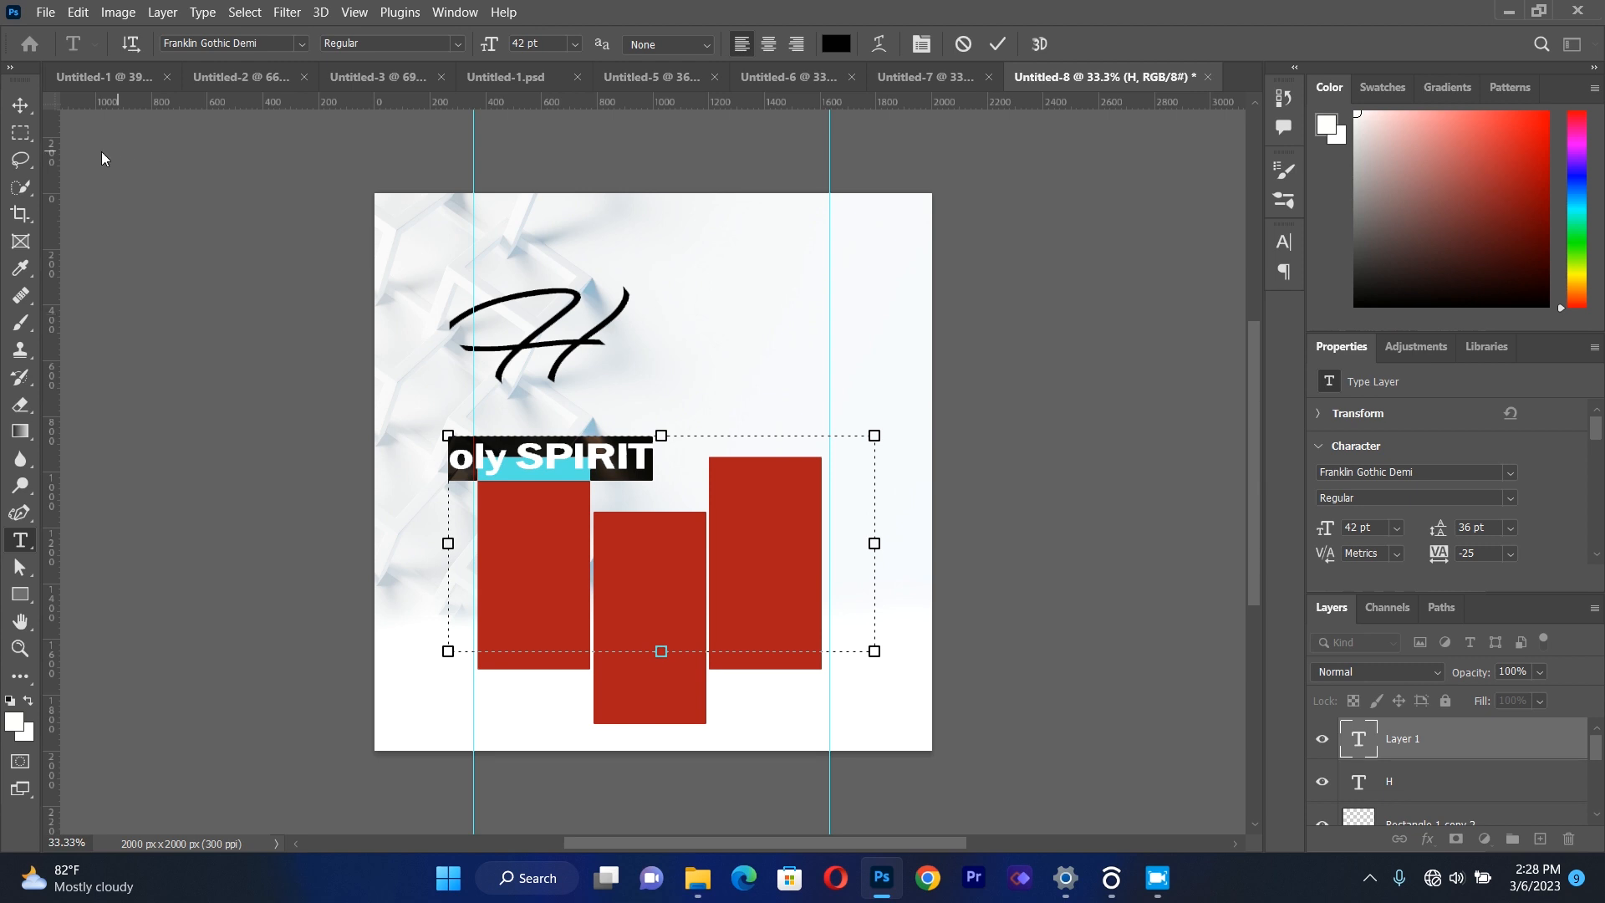
Move "oly SPIRIT" up beside the lower right of the script "H" so together they read "Holy SPIRIT".
{"action": "left_click", "coordinate": [20, 105]}
{"action": "left_click_drag", "start_coordinate": [566, 458], "coordinate": [681, 369]}
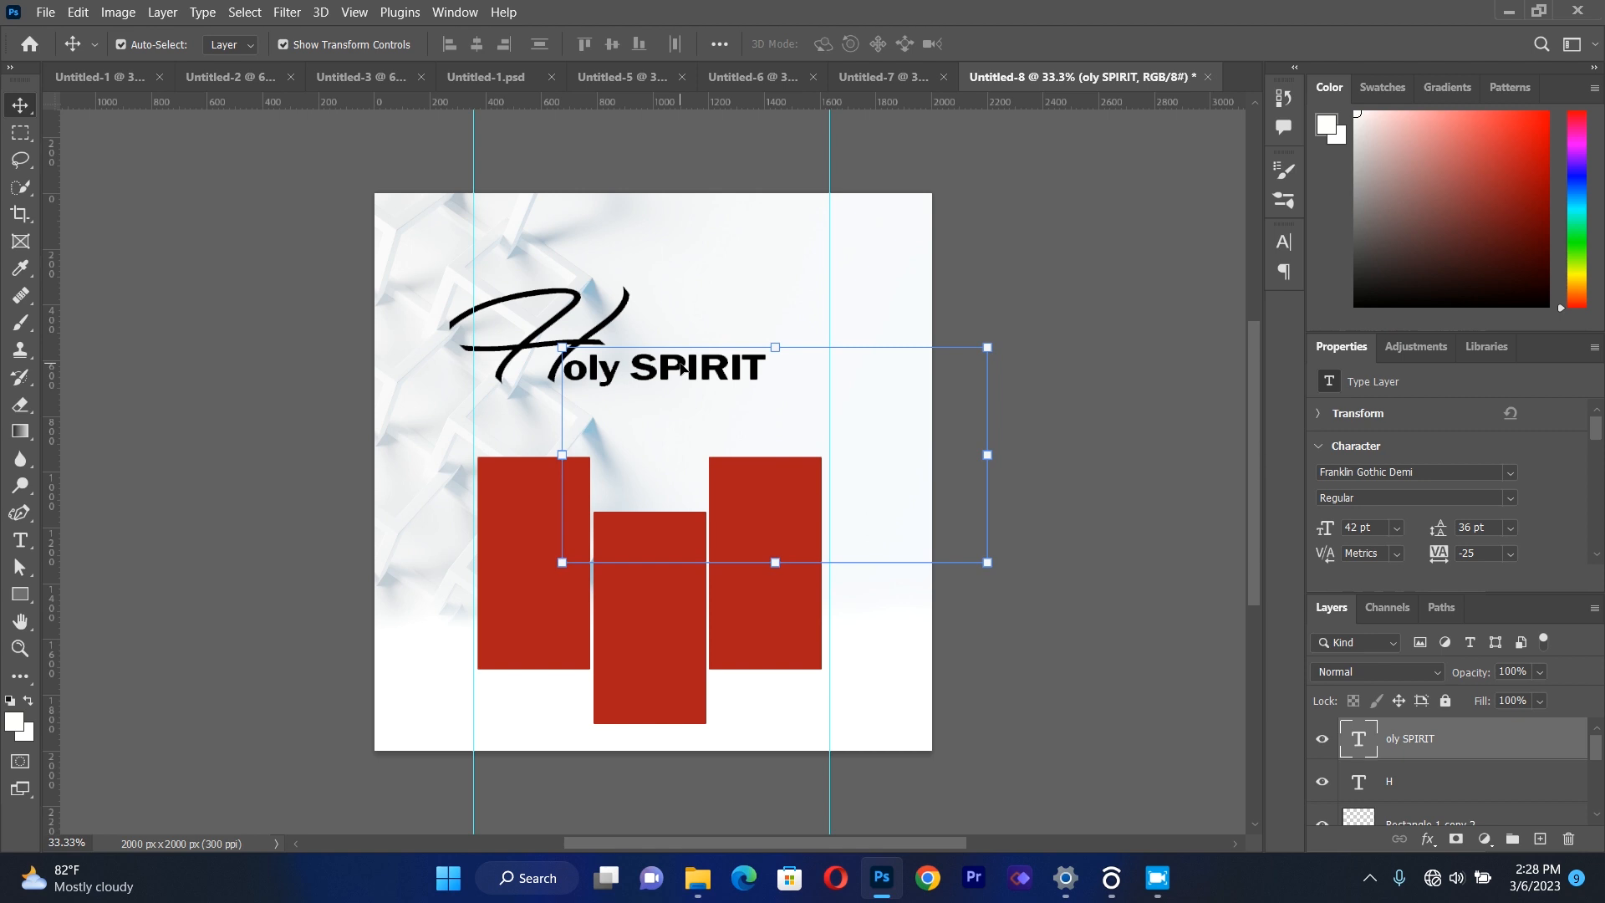
{"action": "key", "text": "Up"}
{"action": "key", "text": "Up"}
{"action": "key", "text": "Up"}
{"action": "key", "text": "Up"}
{"action": "key", "text": "Up"}
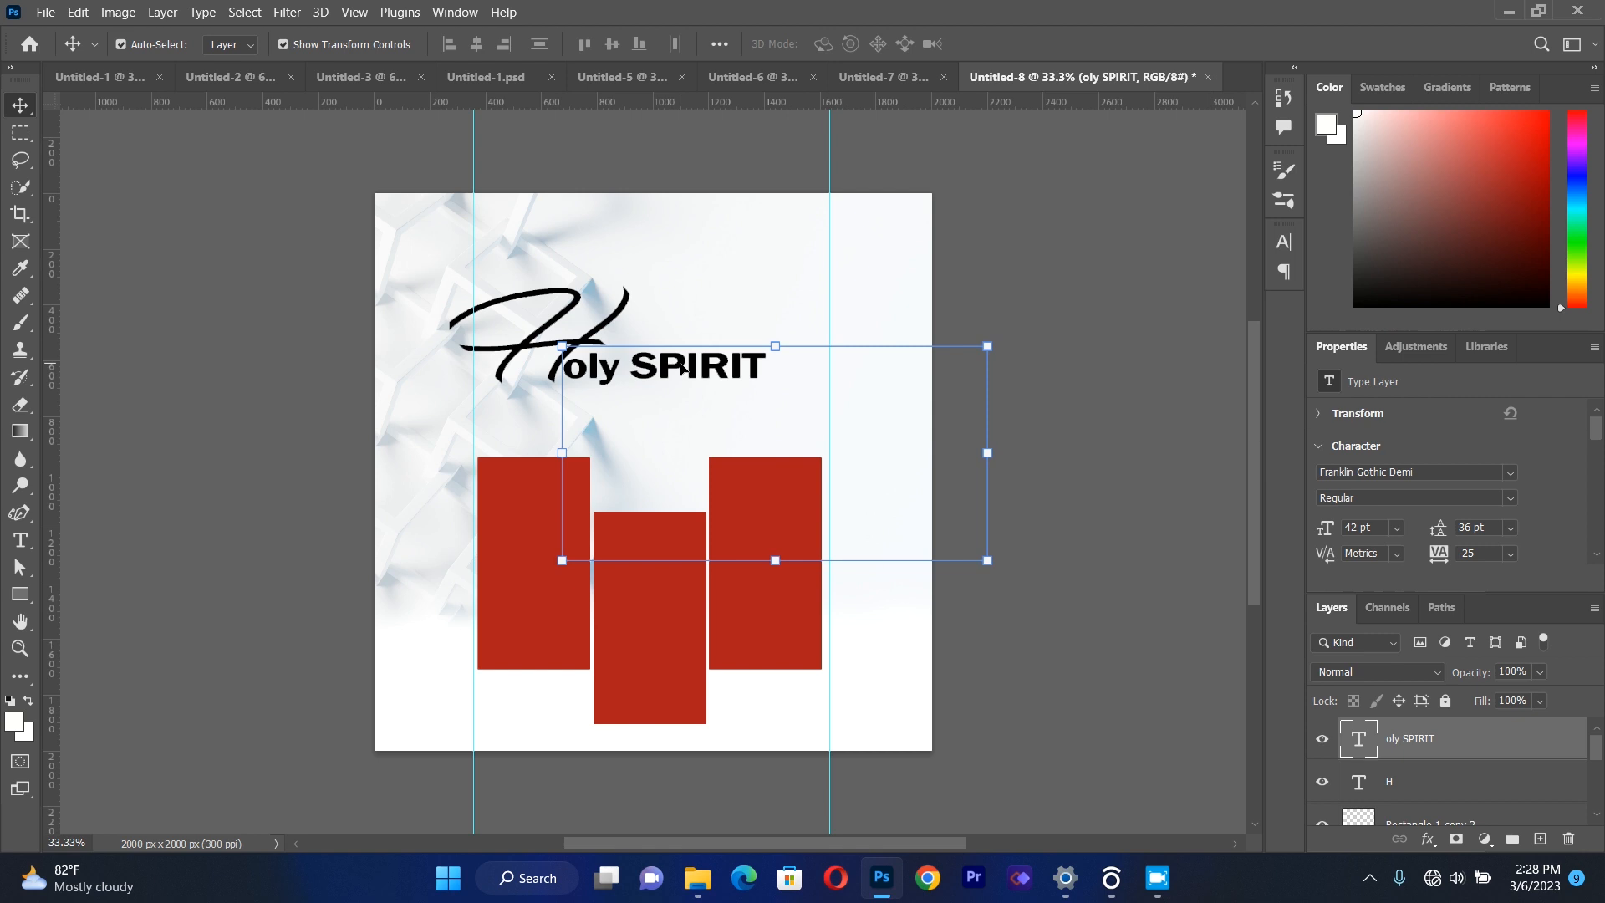
{"action": "left_click", "coordinate": [268, 304]}
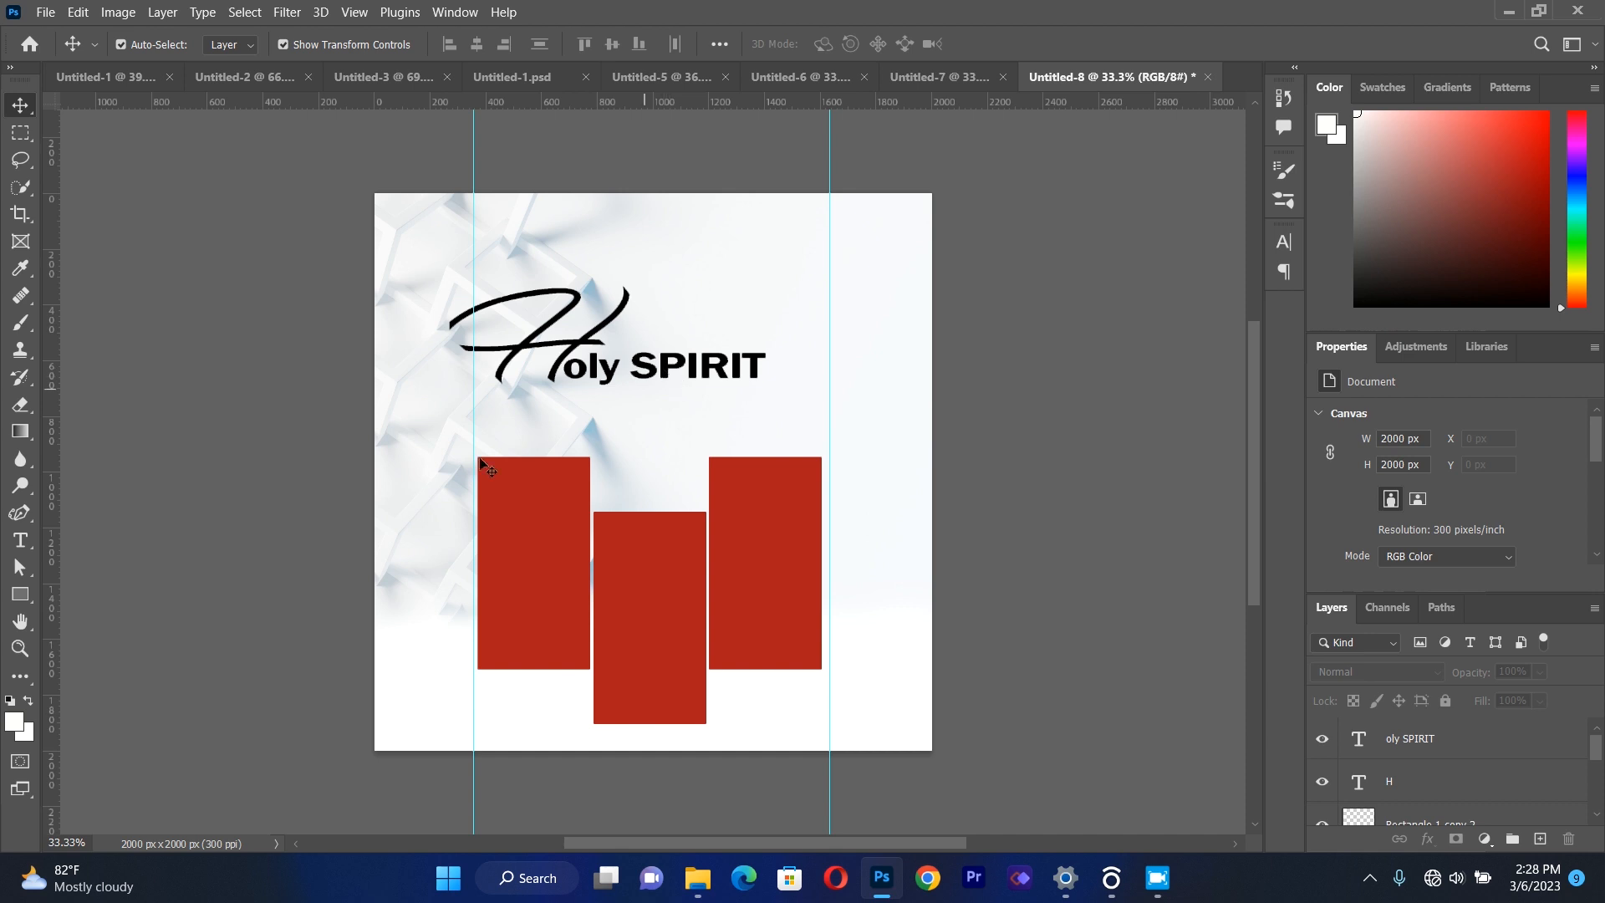
Add a text box over the tops of the red rectangles, reading "ENCOUNTER".
{"action": "left_click", "coordinate": [21, 539]}
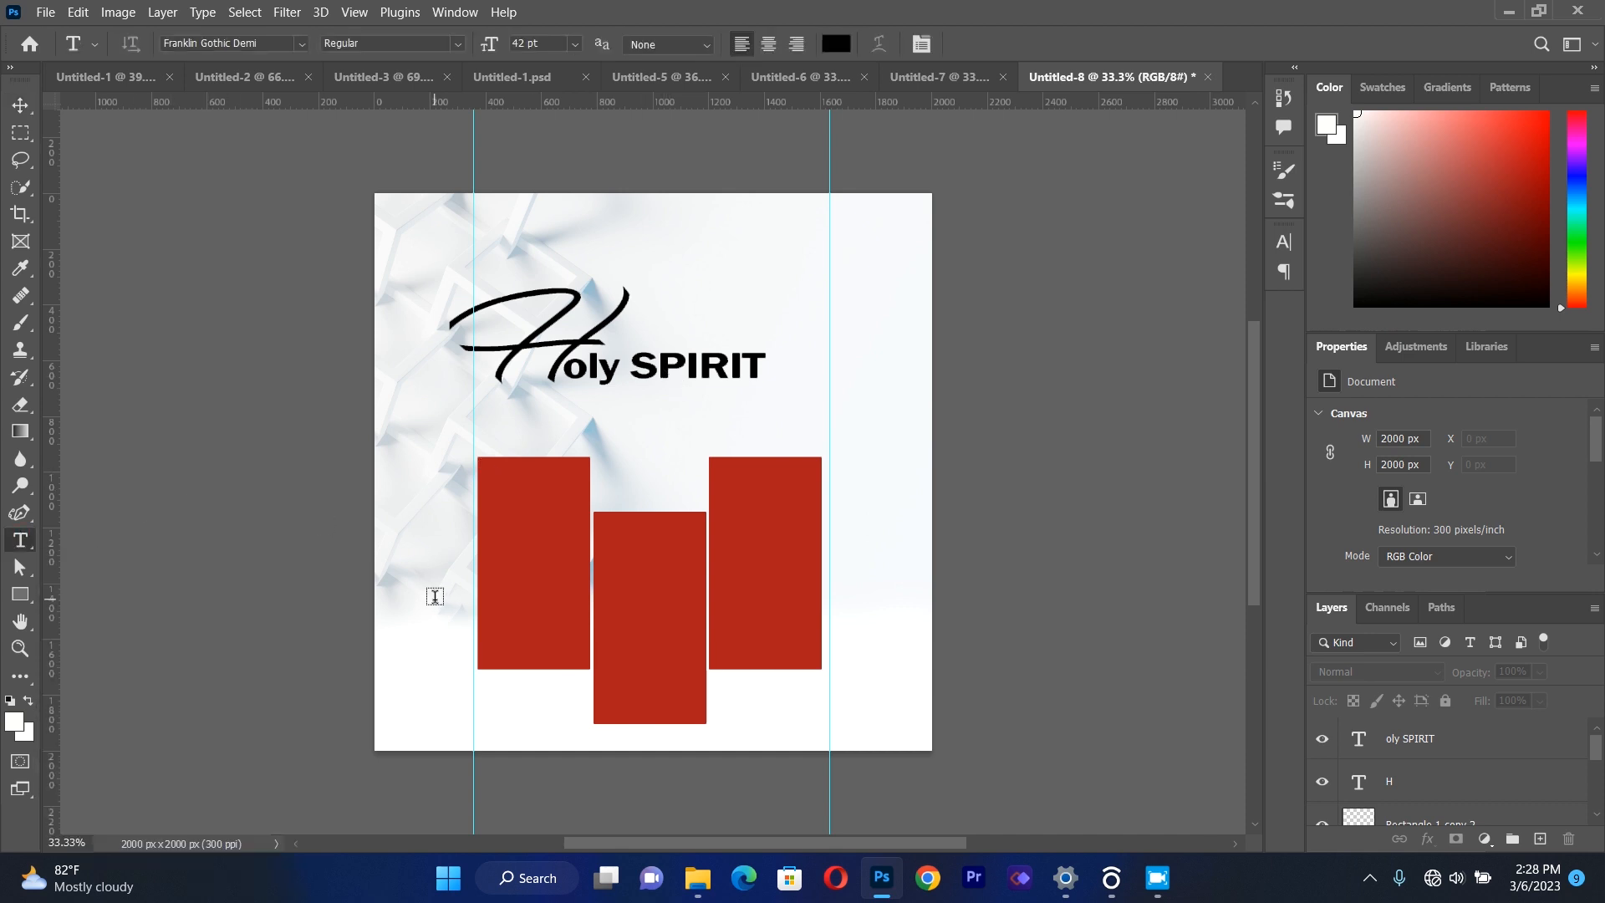
{"action": "left_click_drag", "start_coordinate": [449, 436], "coordinate": [835, 544]}
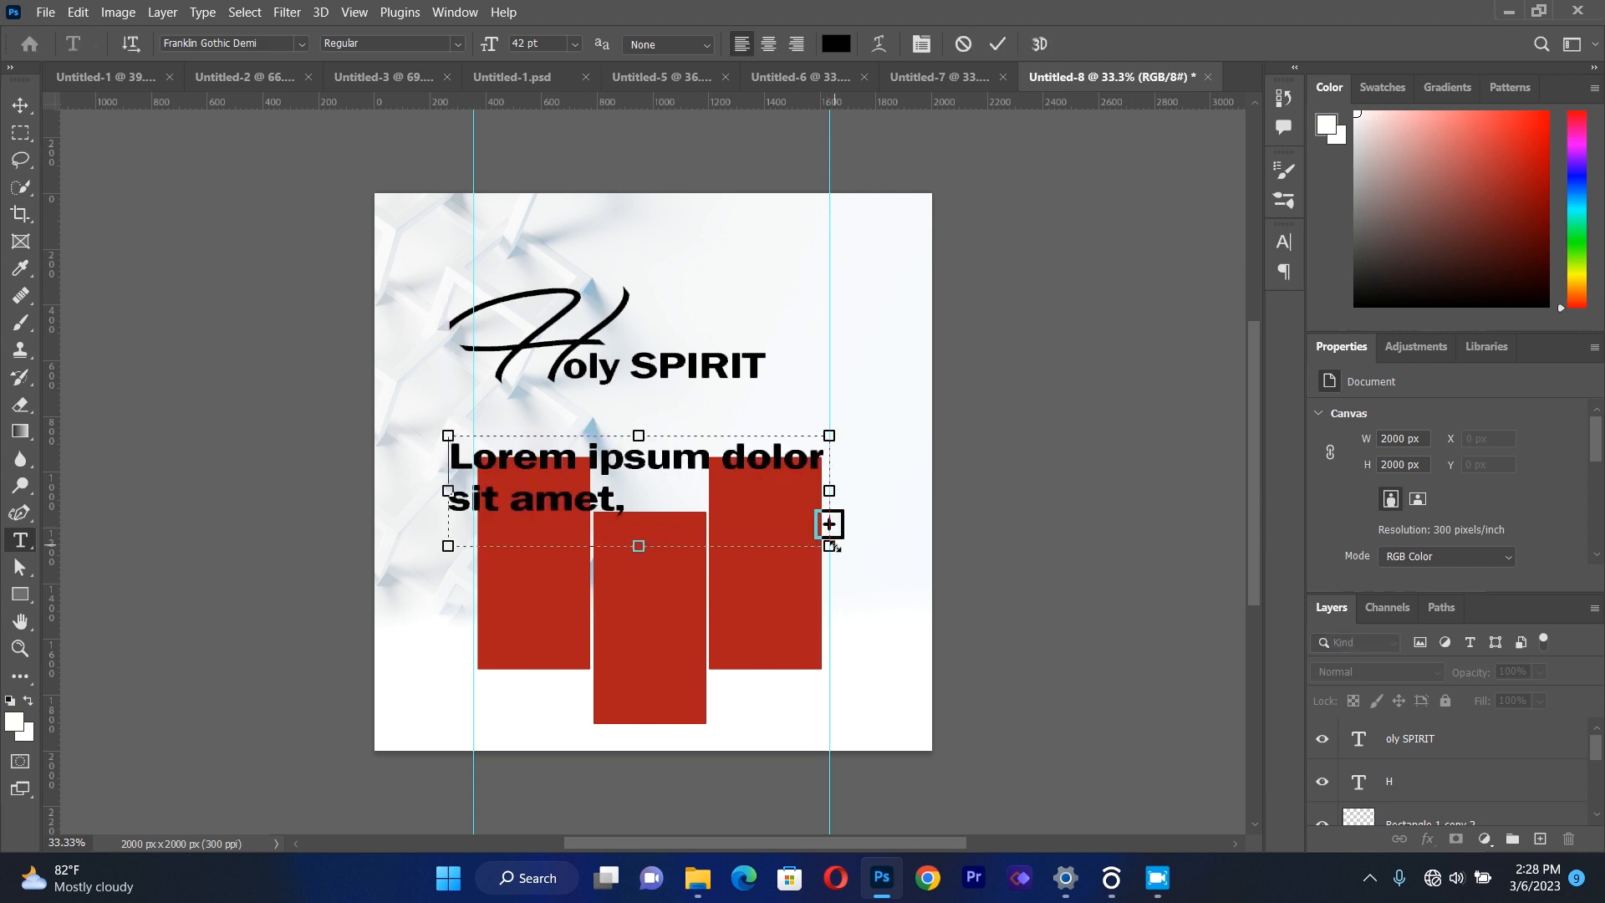
{"action": "key", "text": "BackSpace"}
{"action": "type", "text": "ENCOUNTER"}
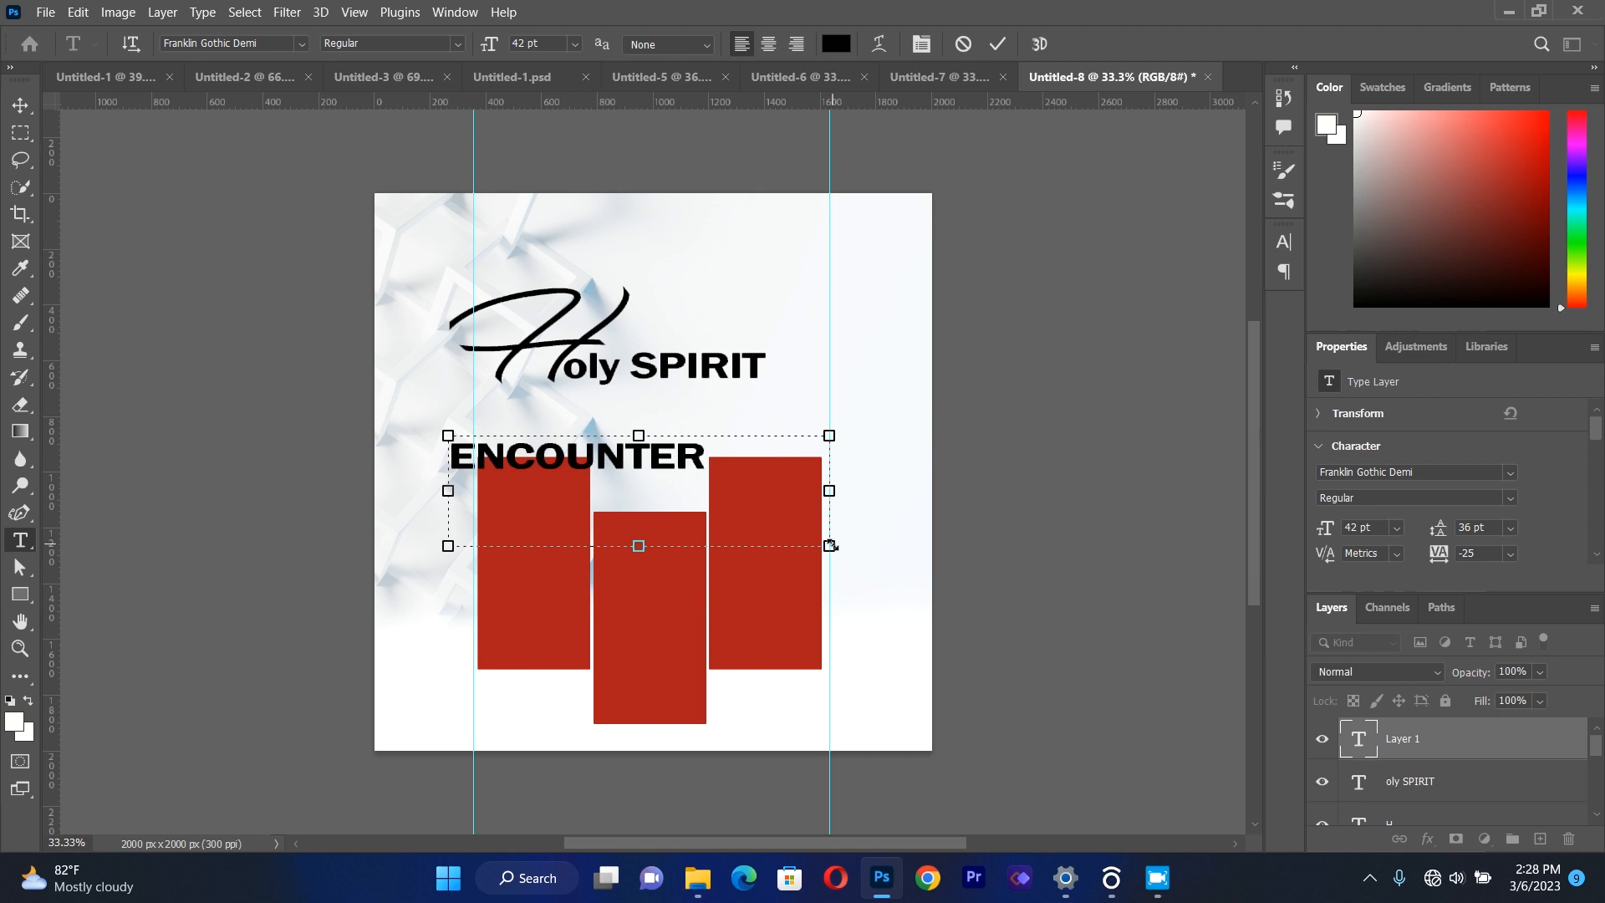
Set the "ENCOUNTER" text's tracking to -10 and its font size to 49 pt.
{"action": "key", "text": "ctrl+a"}
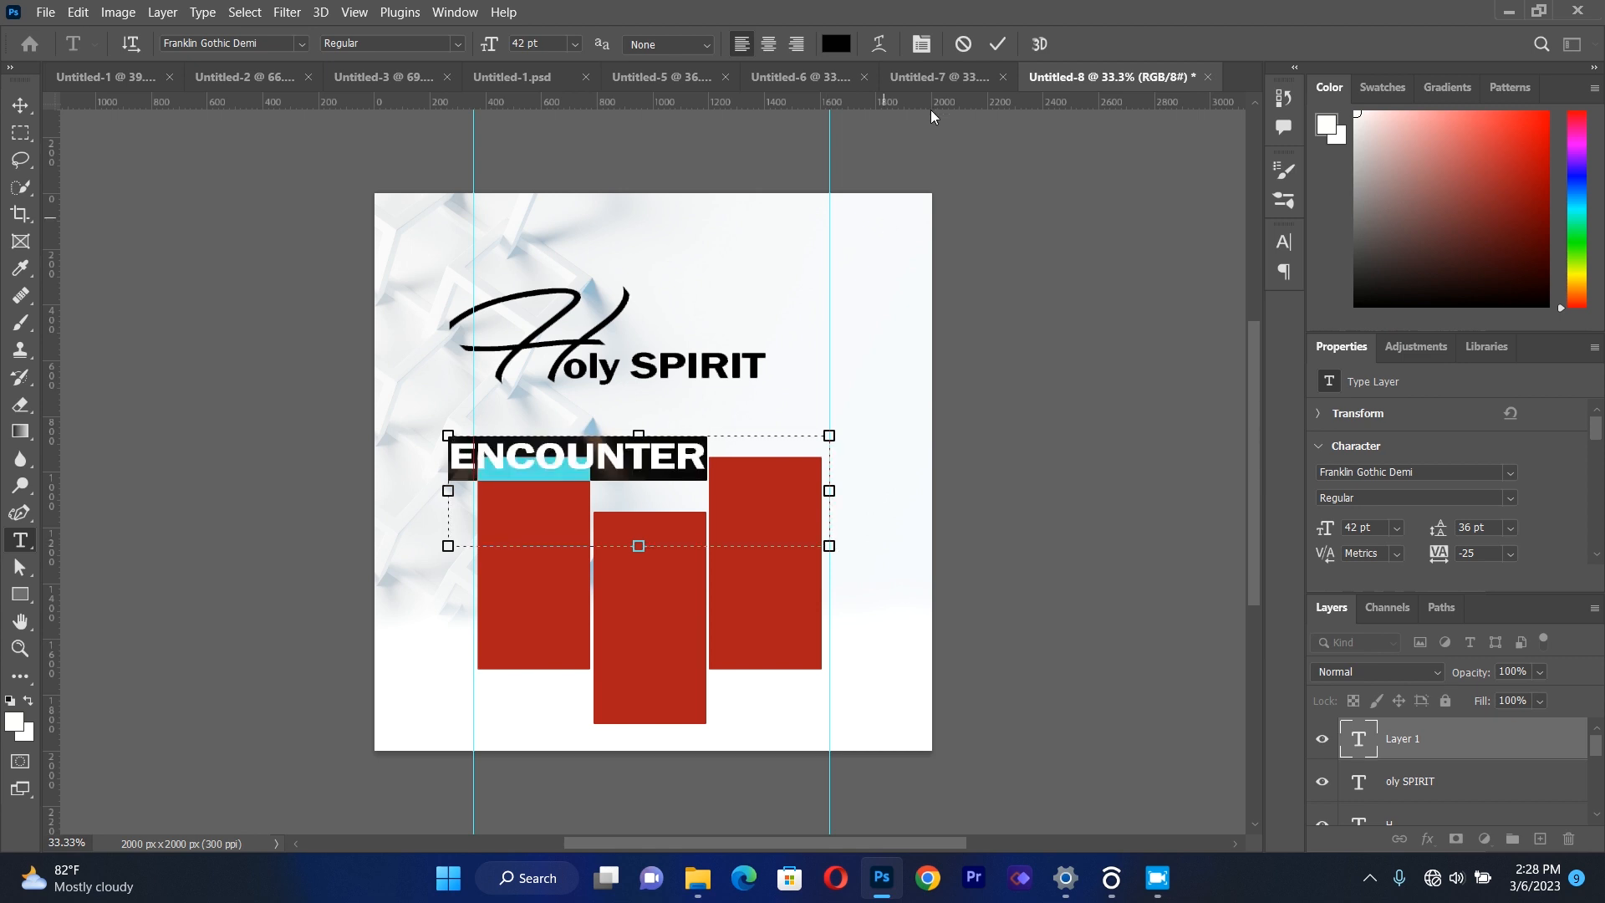
{"action": "left_click", "coordinate": [922, 44]}
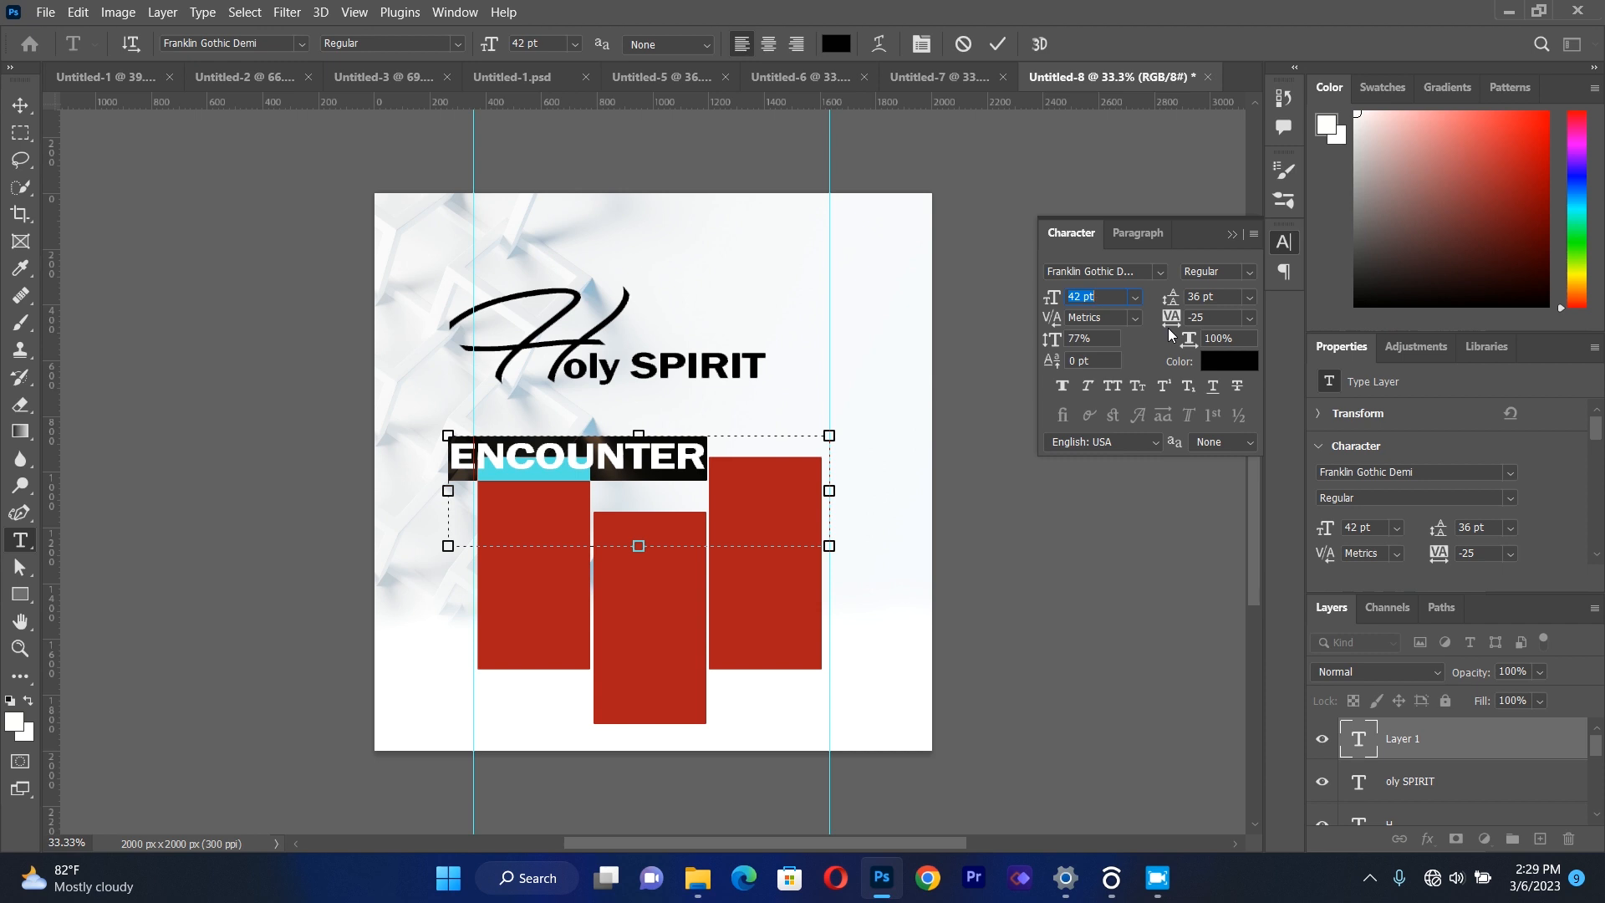
{"action": "left_click", "coordinate": [1210, 317]}
{"action": "type", "text": "1"}
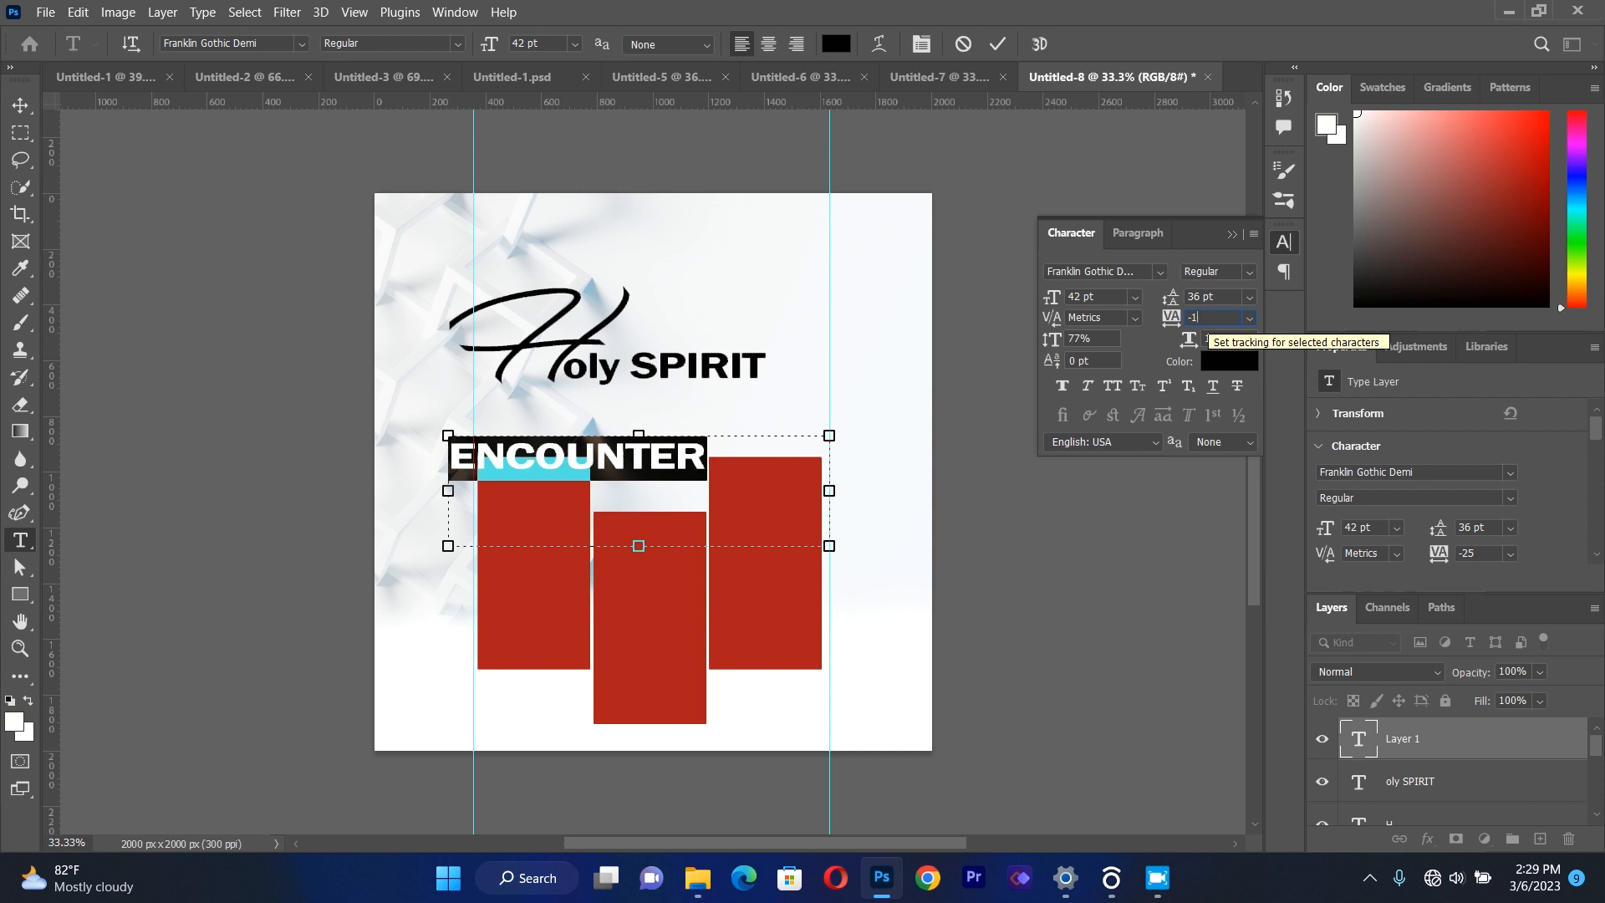
{"action": "type", "text": "0"}
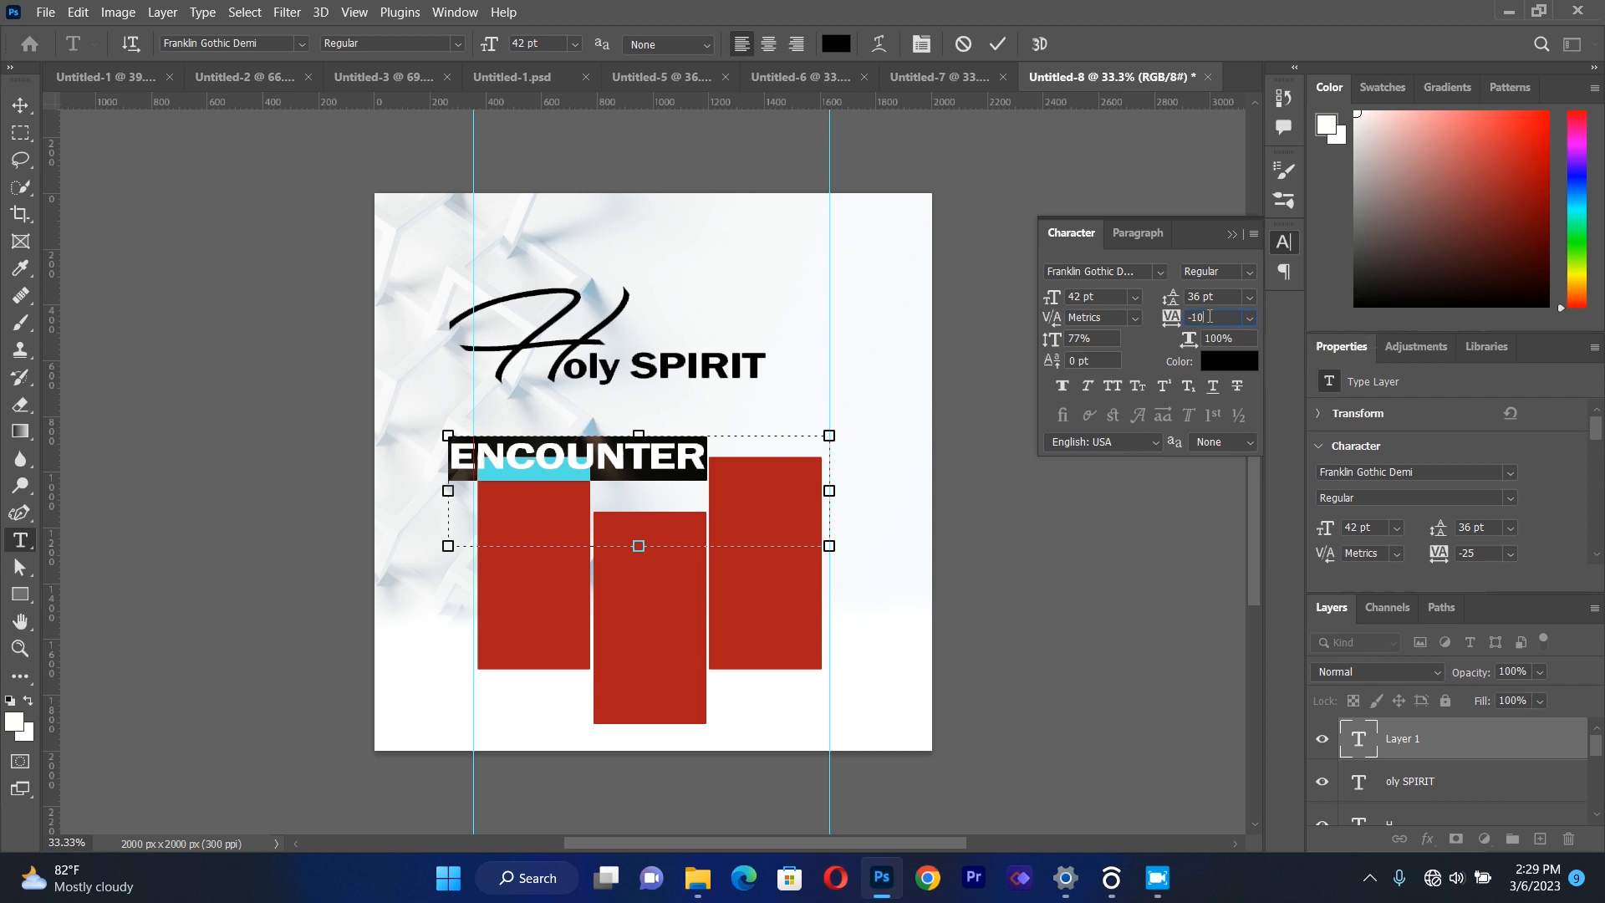
{"action": "double_click", "coordinate": [1081, 297]}
{"action": "type", "text": "49"}
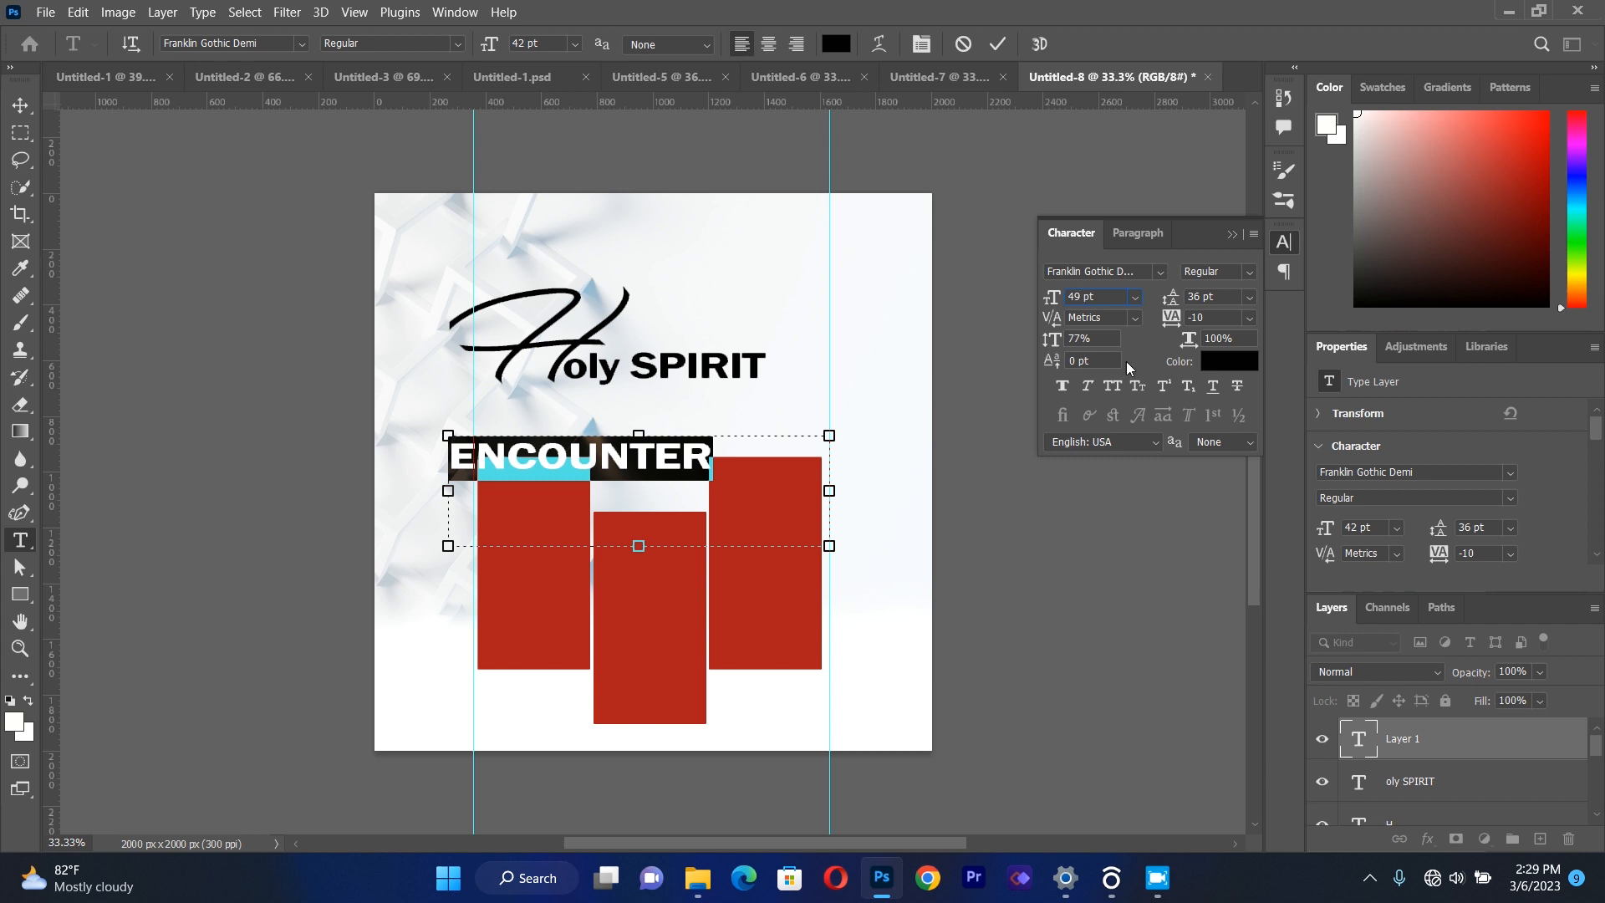
{"action": "left_click", "coordinate": [982, 383]}
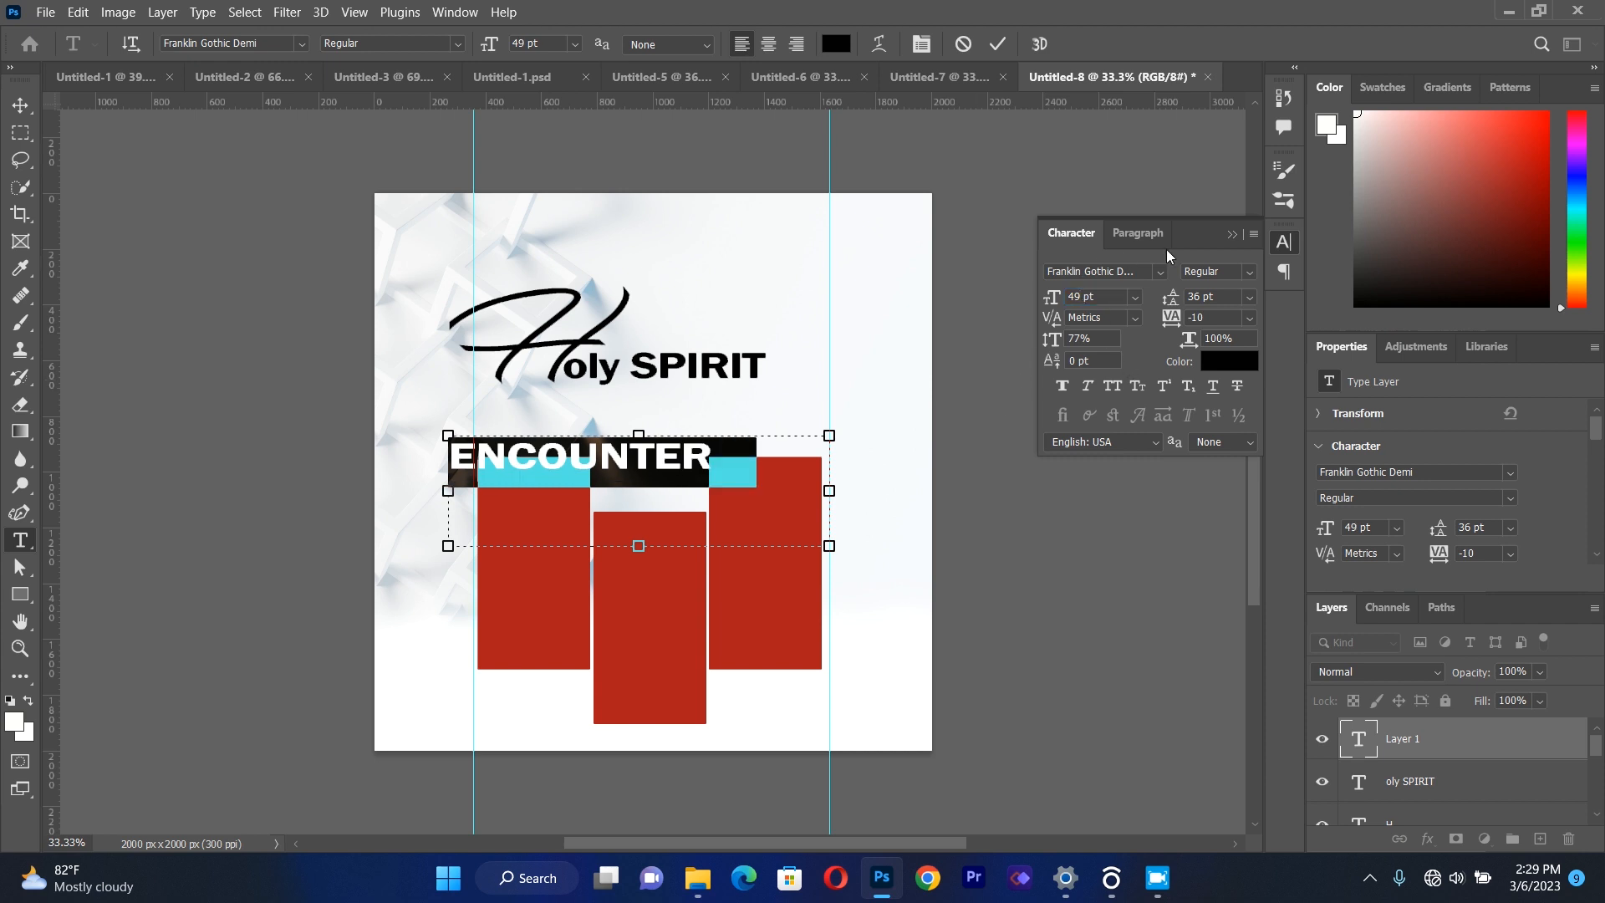
{"action": "left_click", "coordinate": [1225, 238]}
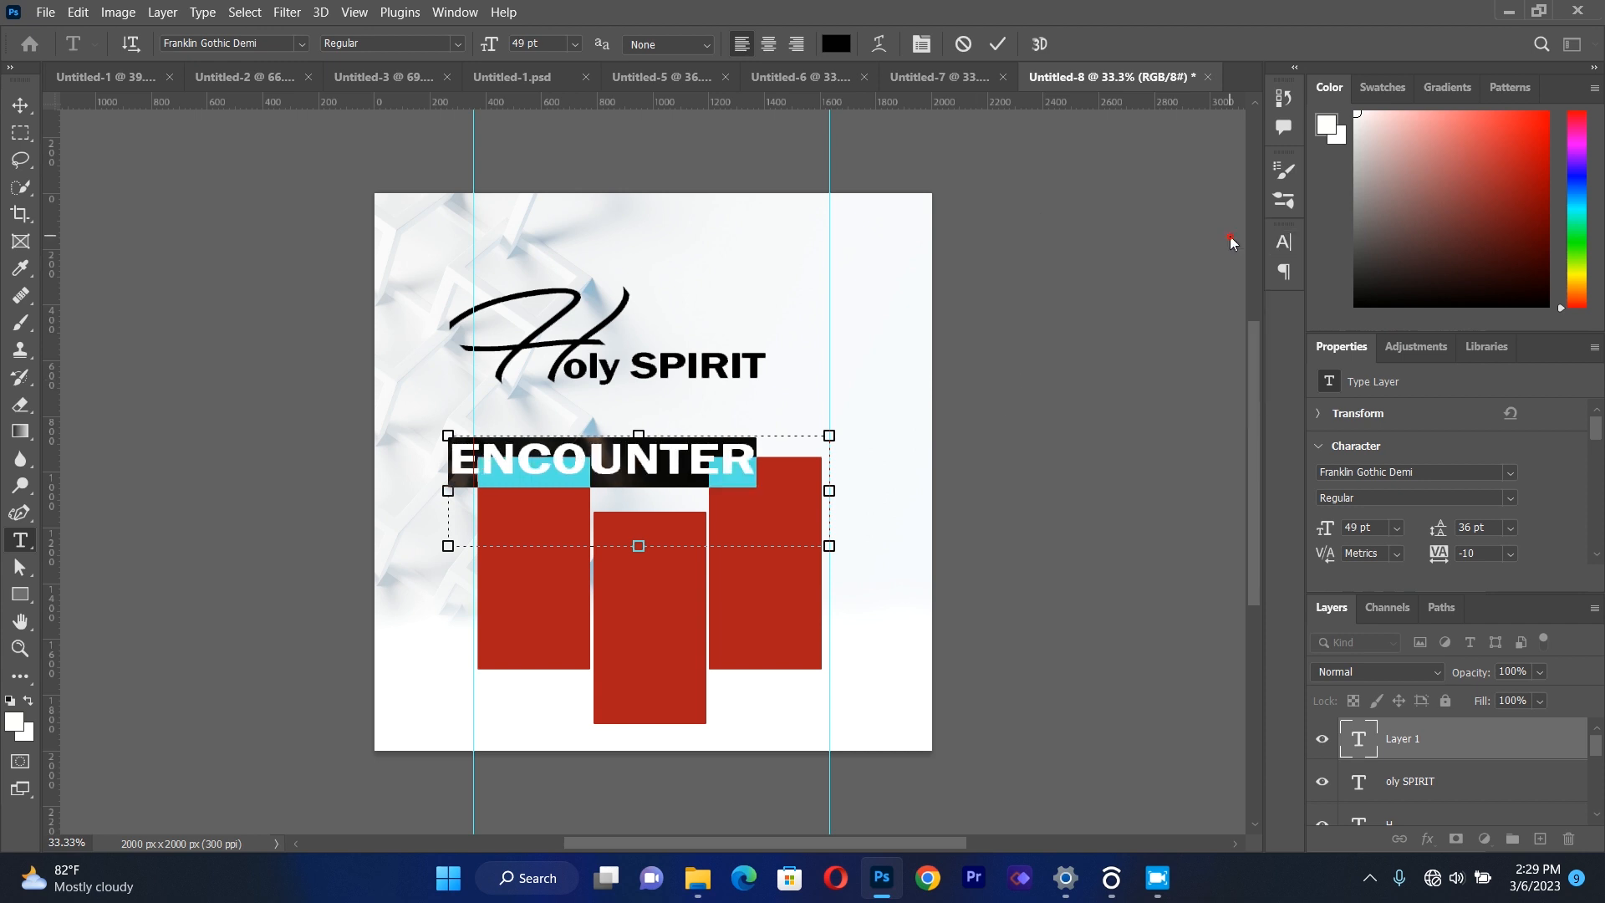
Move "ENCOUNTER" up so it sits directly beneath "Holy SPIRIT", above the red rectangles.
{"action": "left_click", "coordinate": [20, 105]}
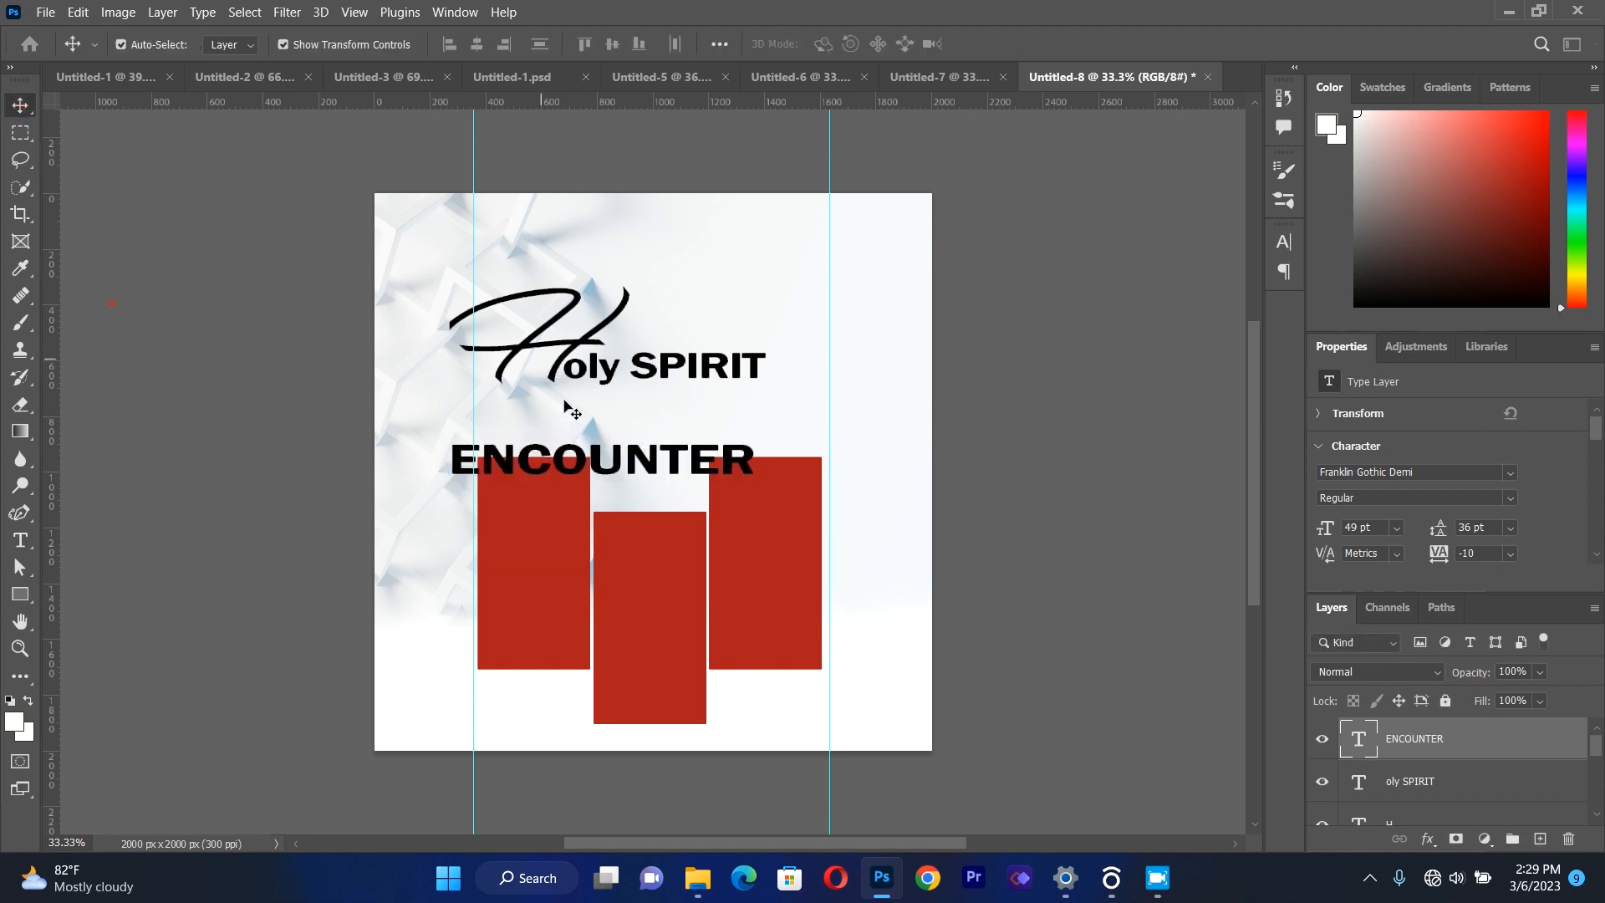
{"action": "left_click_drag", "start_coordinate": [573, 460], "coordinate": [583, 413]}
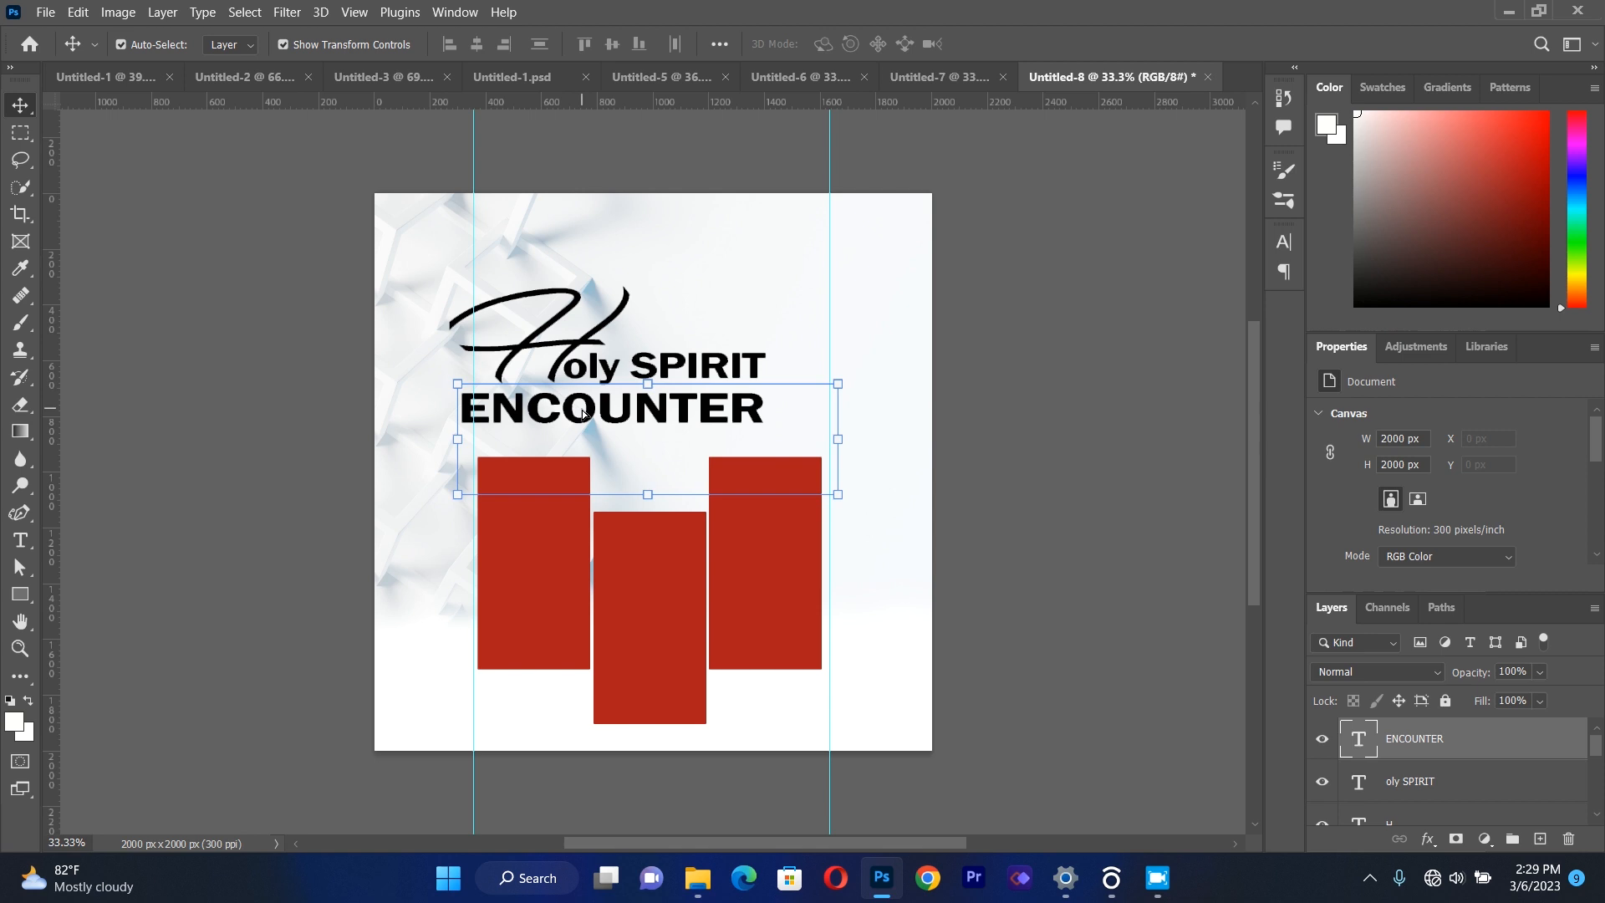
{"action": "key", "text": "Up"}
{"action": "key", "text": "Up"}
{"action": "key", "text": "Up"}
{"action": "key", "text": "Up"}
{"action": "key", "text": "Up"}
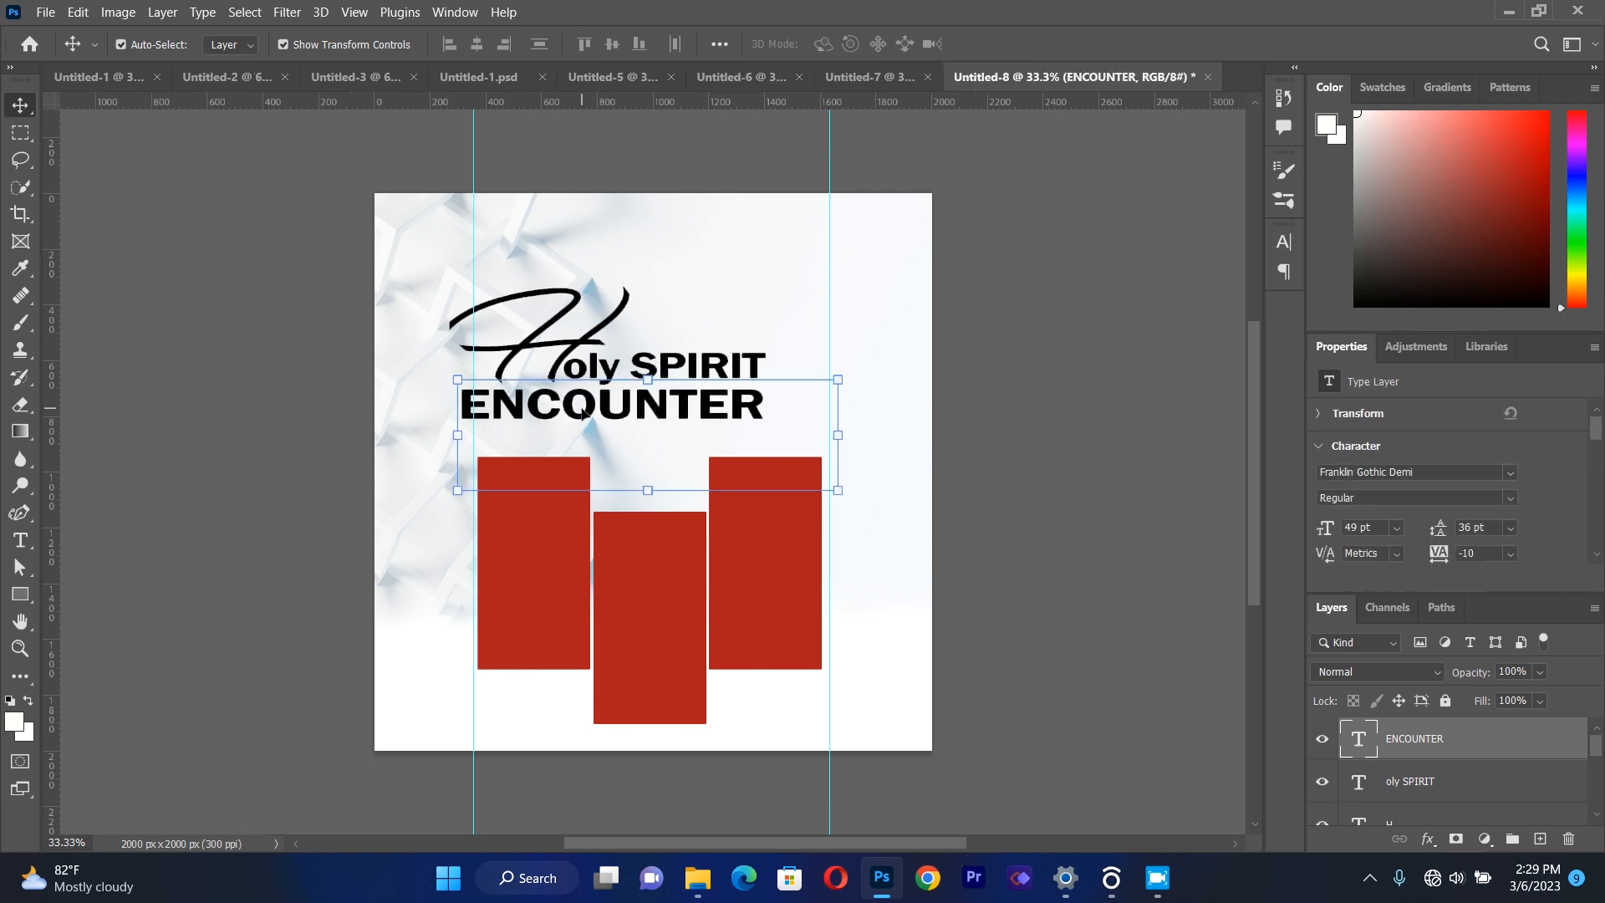
Shift "ENCOUNTER" to the right until it is roughly centred between the two vertical guides.
{"action": "left_click_drag", "start_coordinate": [583, 412], "coordinate": [586, 414]}
{"action": "key", "text": "Right"}
{"action": "key", "text": "Right"}
{"action": "key", "text": "Right"}
{"action": "key", "text": "Right"}
{"action": "key", "text": "Right"}
{"action": "key", "text": "Right"}
{"action": "key", "text": "Right"}
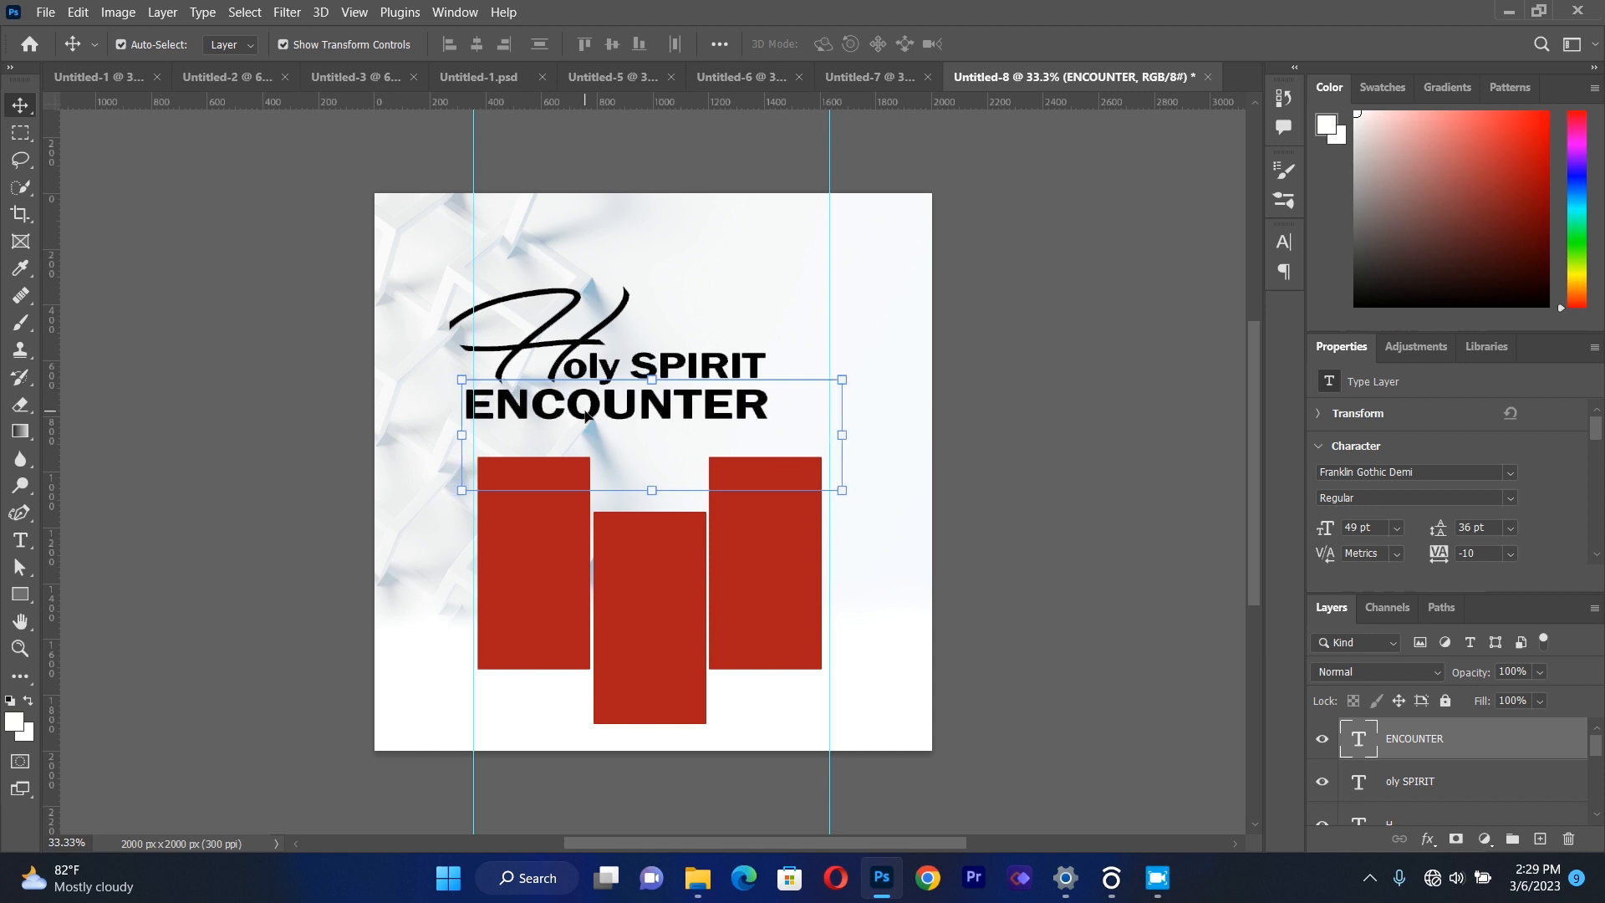
{"action": "left_click_drag", "start_coordinate": [588, 416], "coordinate": [611, 413]}
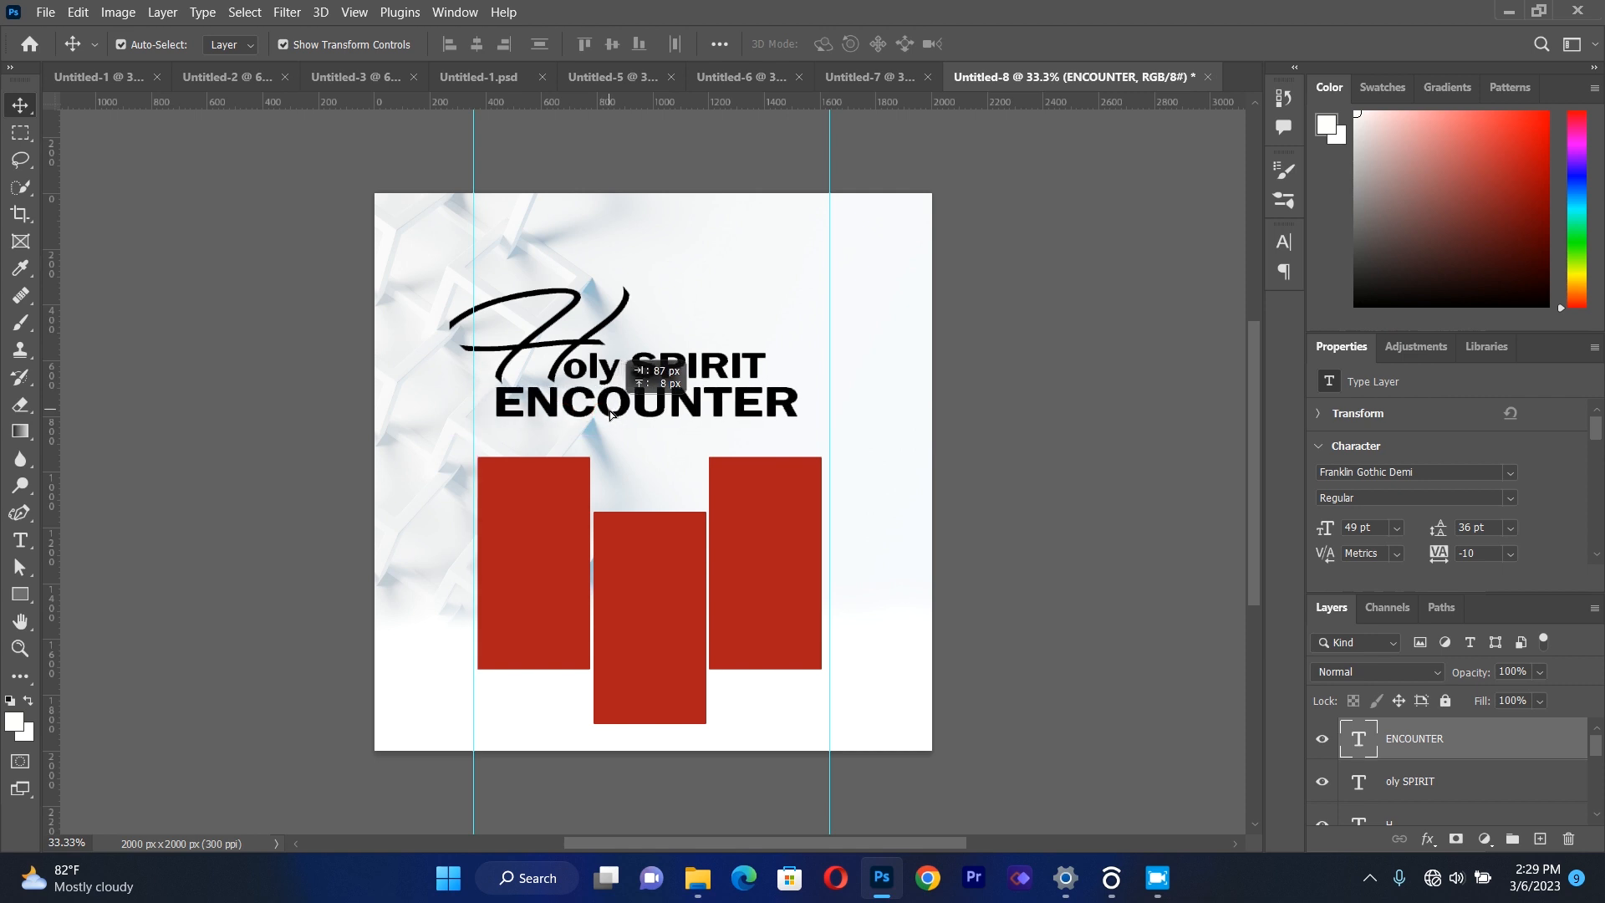
{"action": "left_click", "coordinate": [326, 394]}
Shift "oly SPIRIT" and the "H" right to line up over "ENCOUNTER", with the "H" starting at the left guide.
{"action": "left_click_drag", "start_coordinate": [717, 383], "coordinate": [742, 383]}
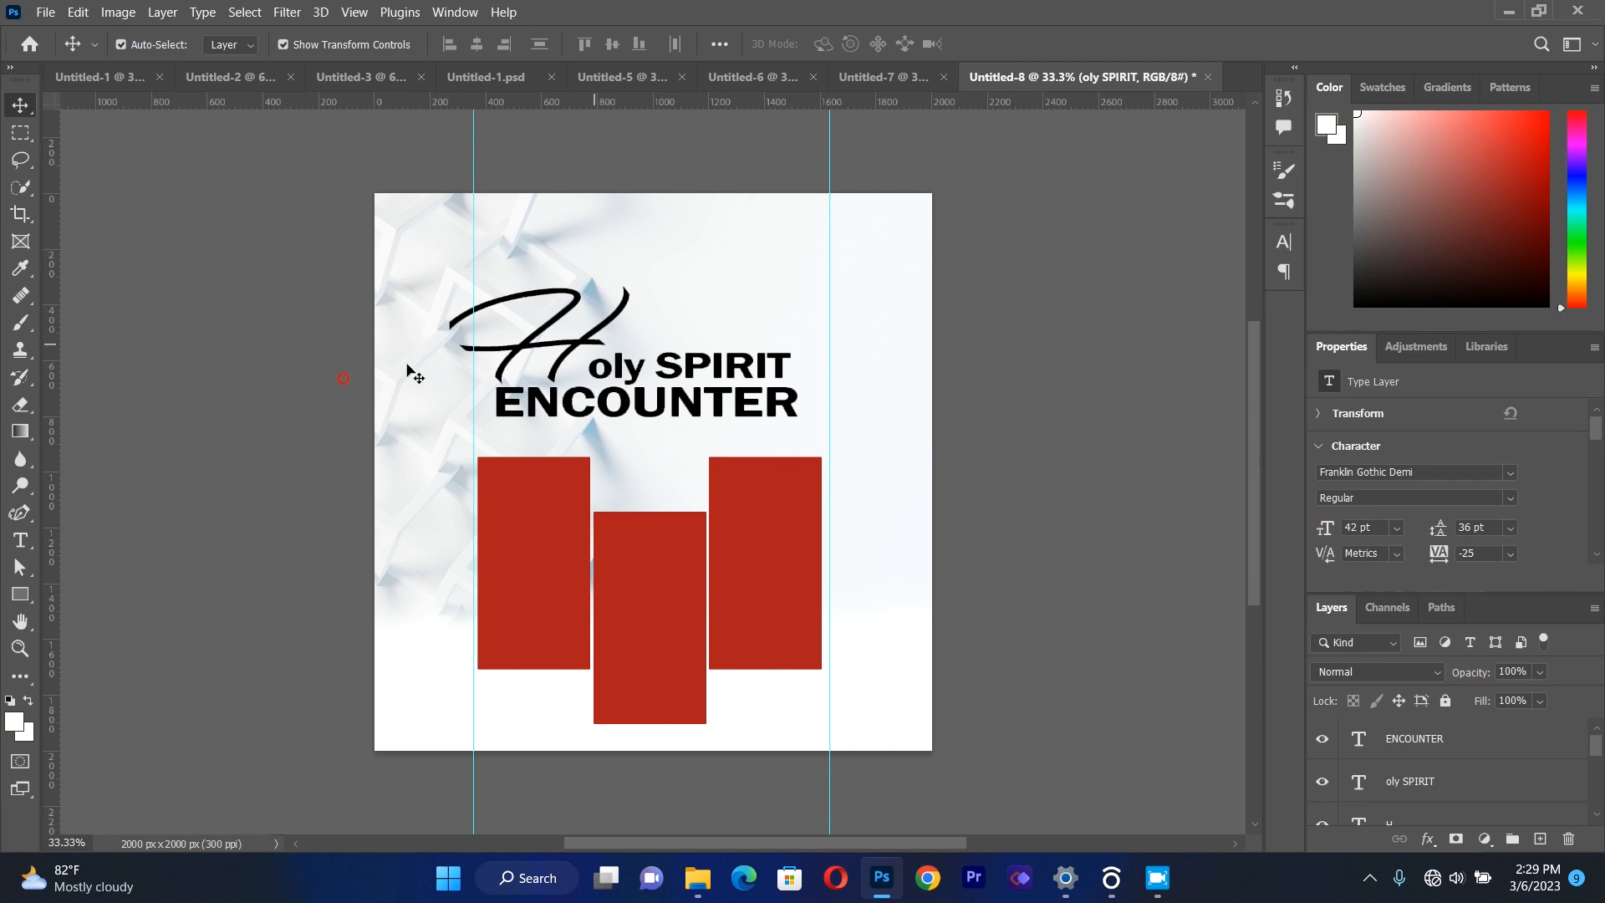
{"action": "left_click_drag", "start_coordinate": [532, 355], "coordinate": [550, 350]}
{"action": "key", "text": "Left"}
{"action": "key", "text": "Left"}
{"action": "key", "text": "Left"}
{"action": "key", "text": "Left"}
{"action": "key", "text": "Left"}
{"action": "key", "text": "Left"}
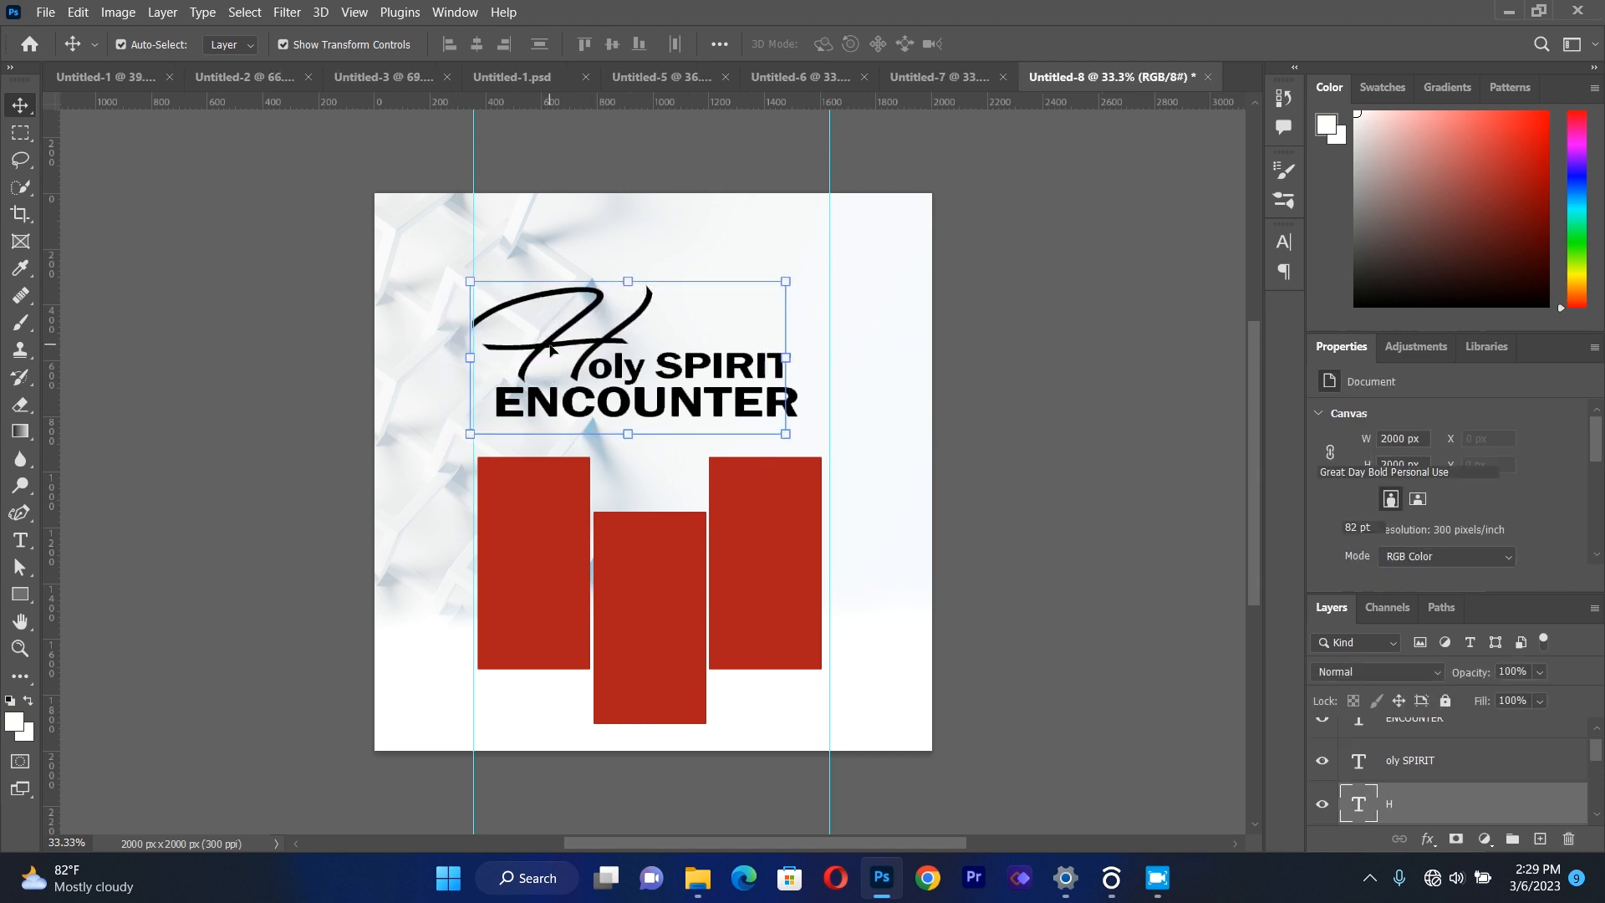
{"action": "left_click", "coordinate": [326, 320]}
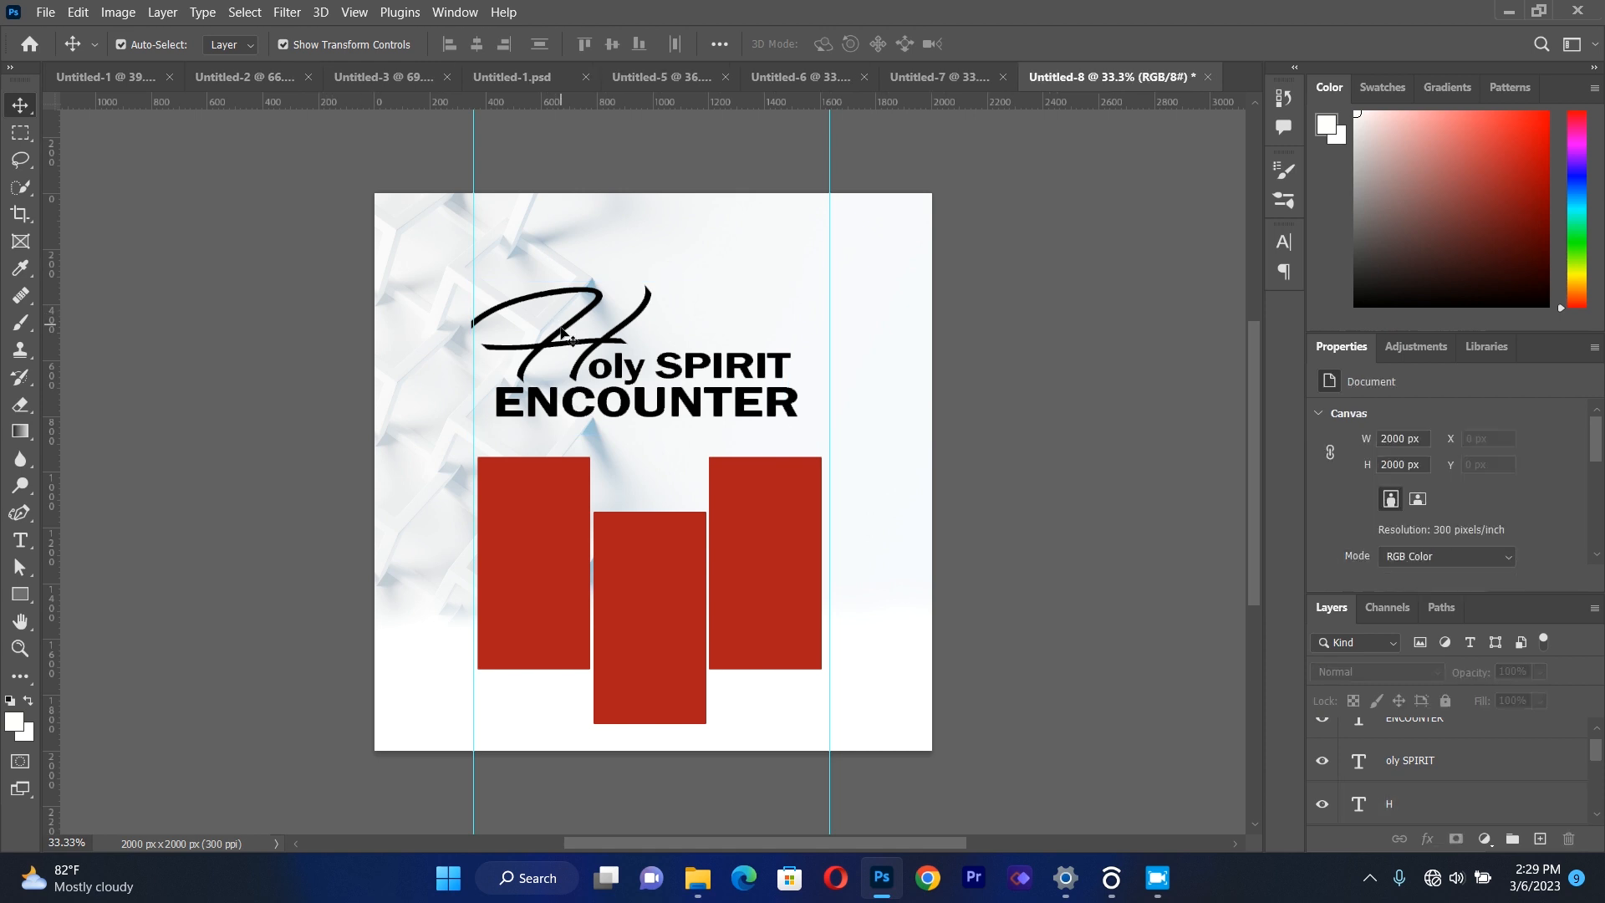
Lower "ENCOUNTER", "oly SPIRIT" and the "H" slightly toward the red rectangles, keeping the title lines closely stacked.
{"action": "left_click", "coordinate": [613, 415]}
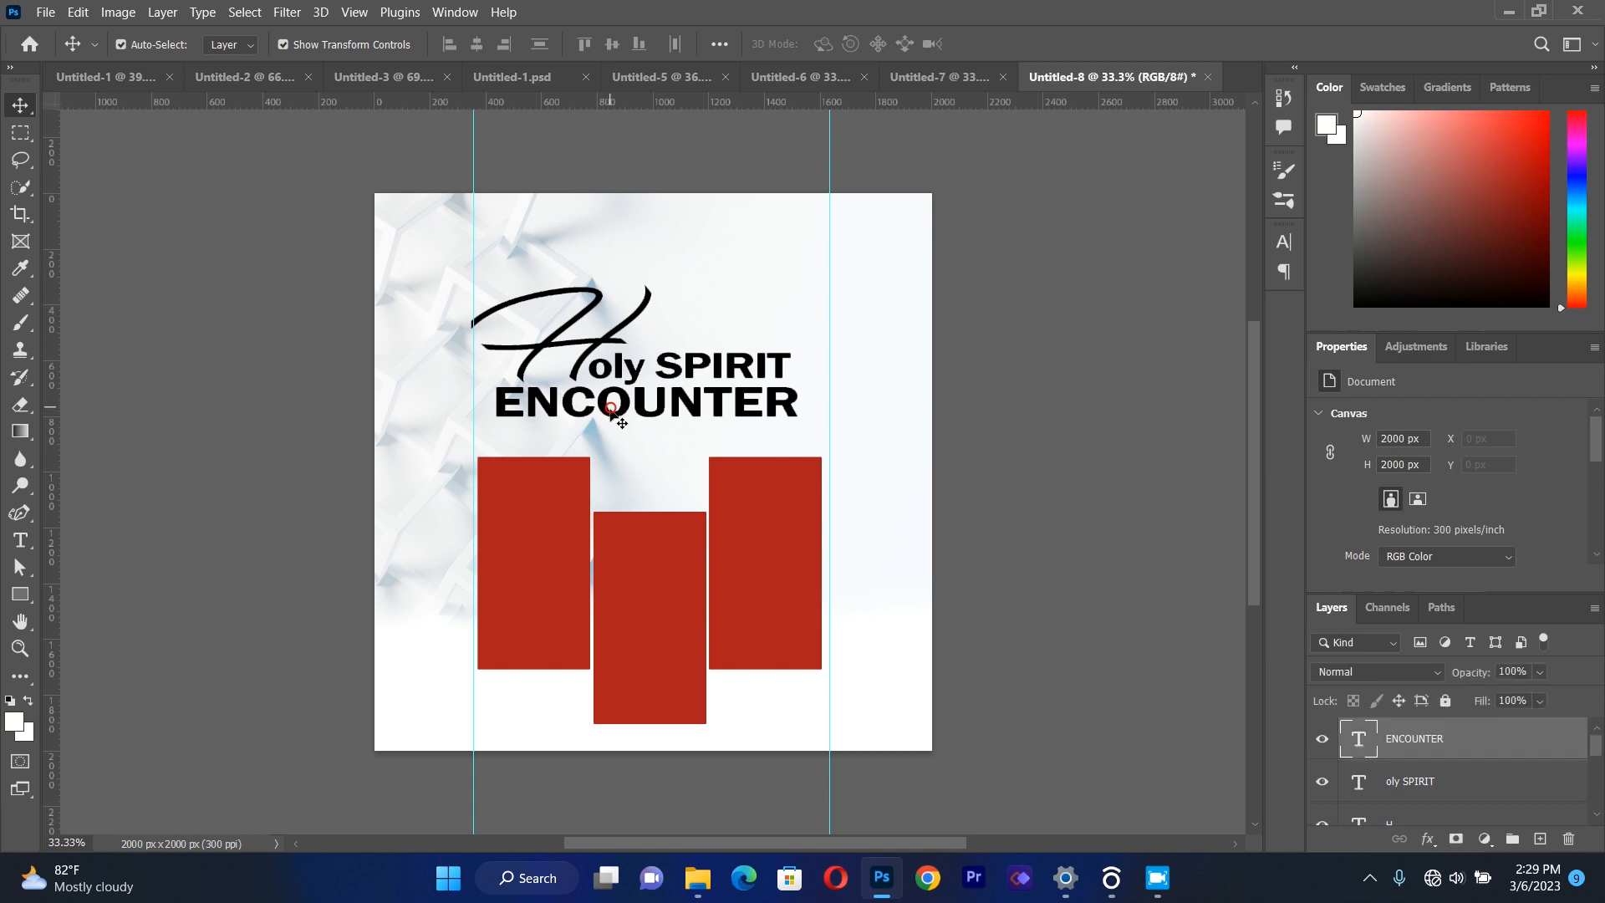
{"action": "left_click_drag", "start_coordinate": [617, 421], "coordinate": [617, 428]}
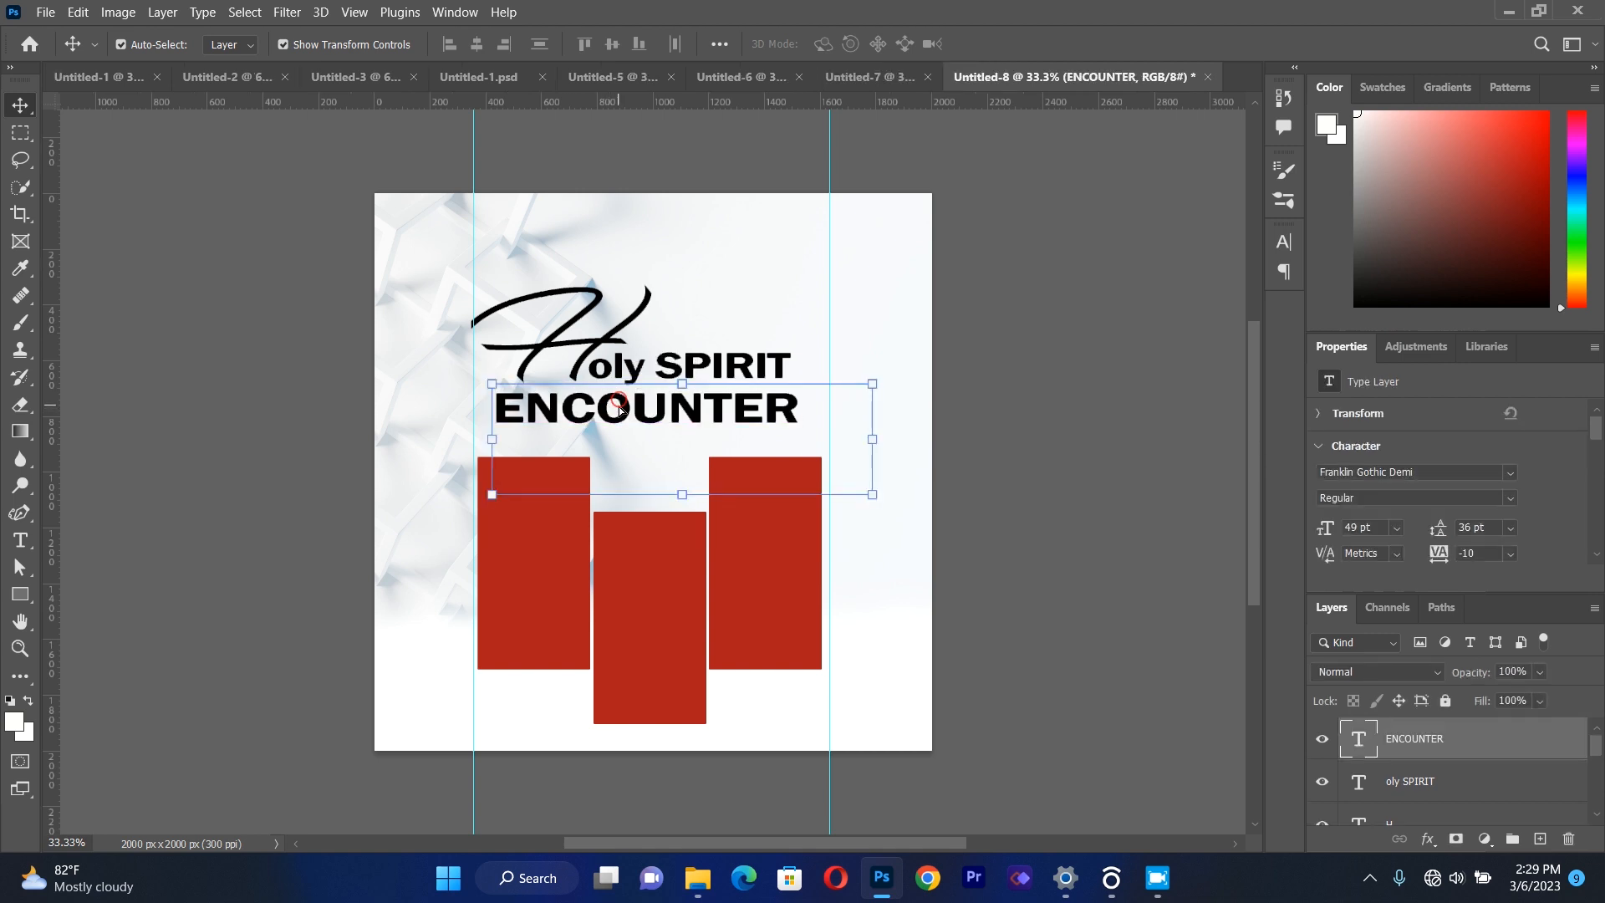
{"action": "left_click_drag", "start_coordinate": [717, 365], "coordinate": [717, 372]}
{"action": "left_click_drag", "start_coordinate": [536, 346], "coordinate": [539, 352]}
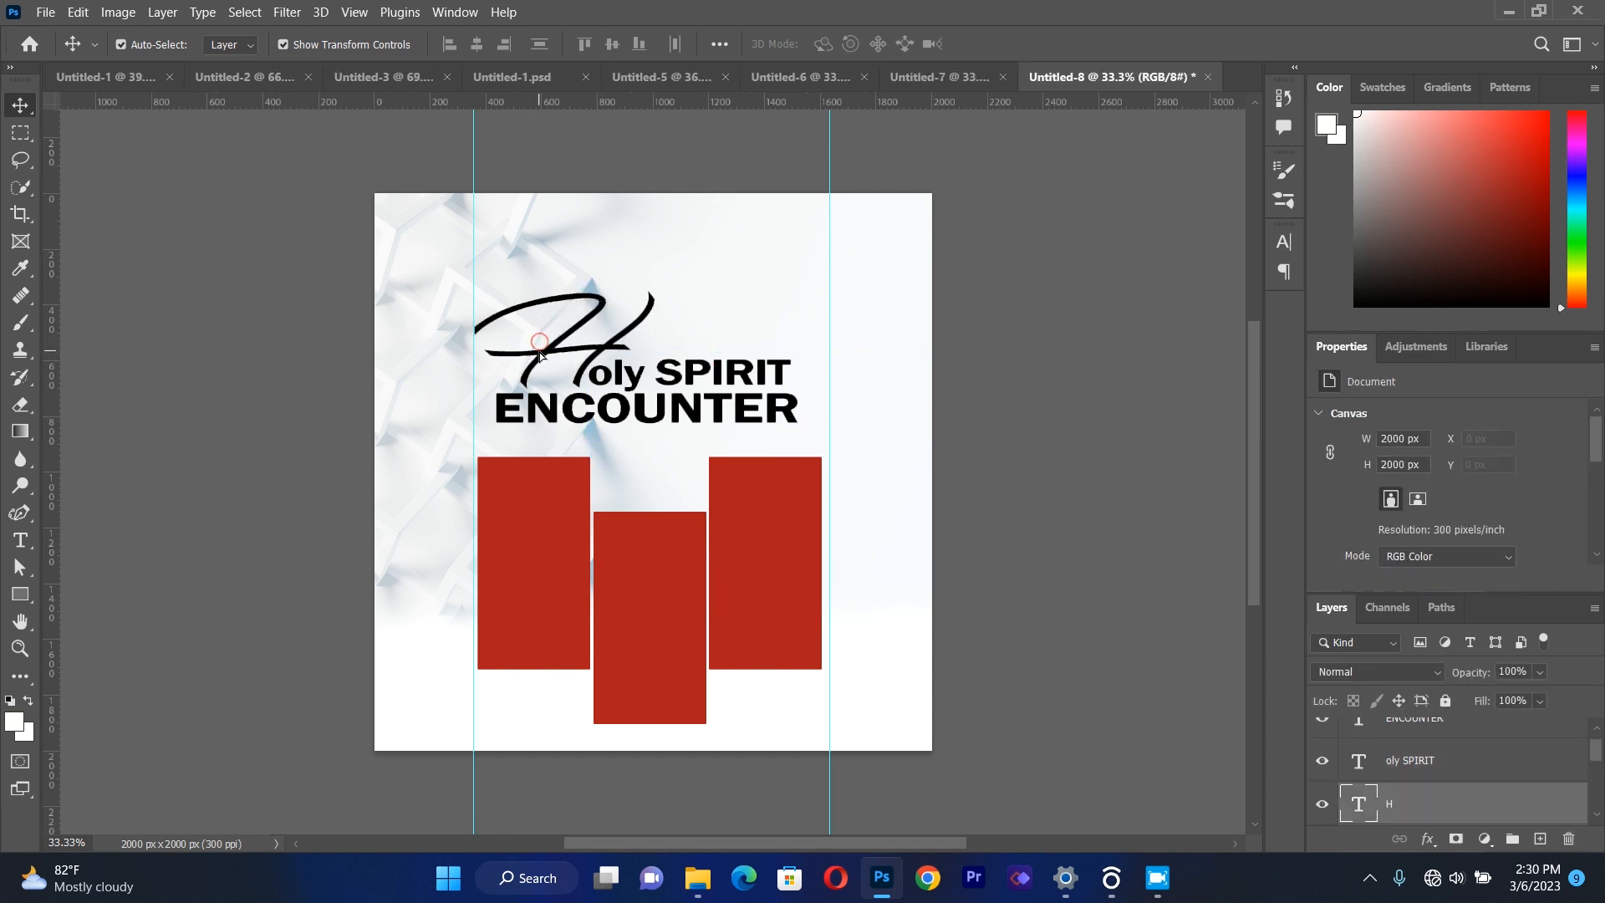
{"action": "left_click", "coordinate": [342, 386]}
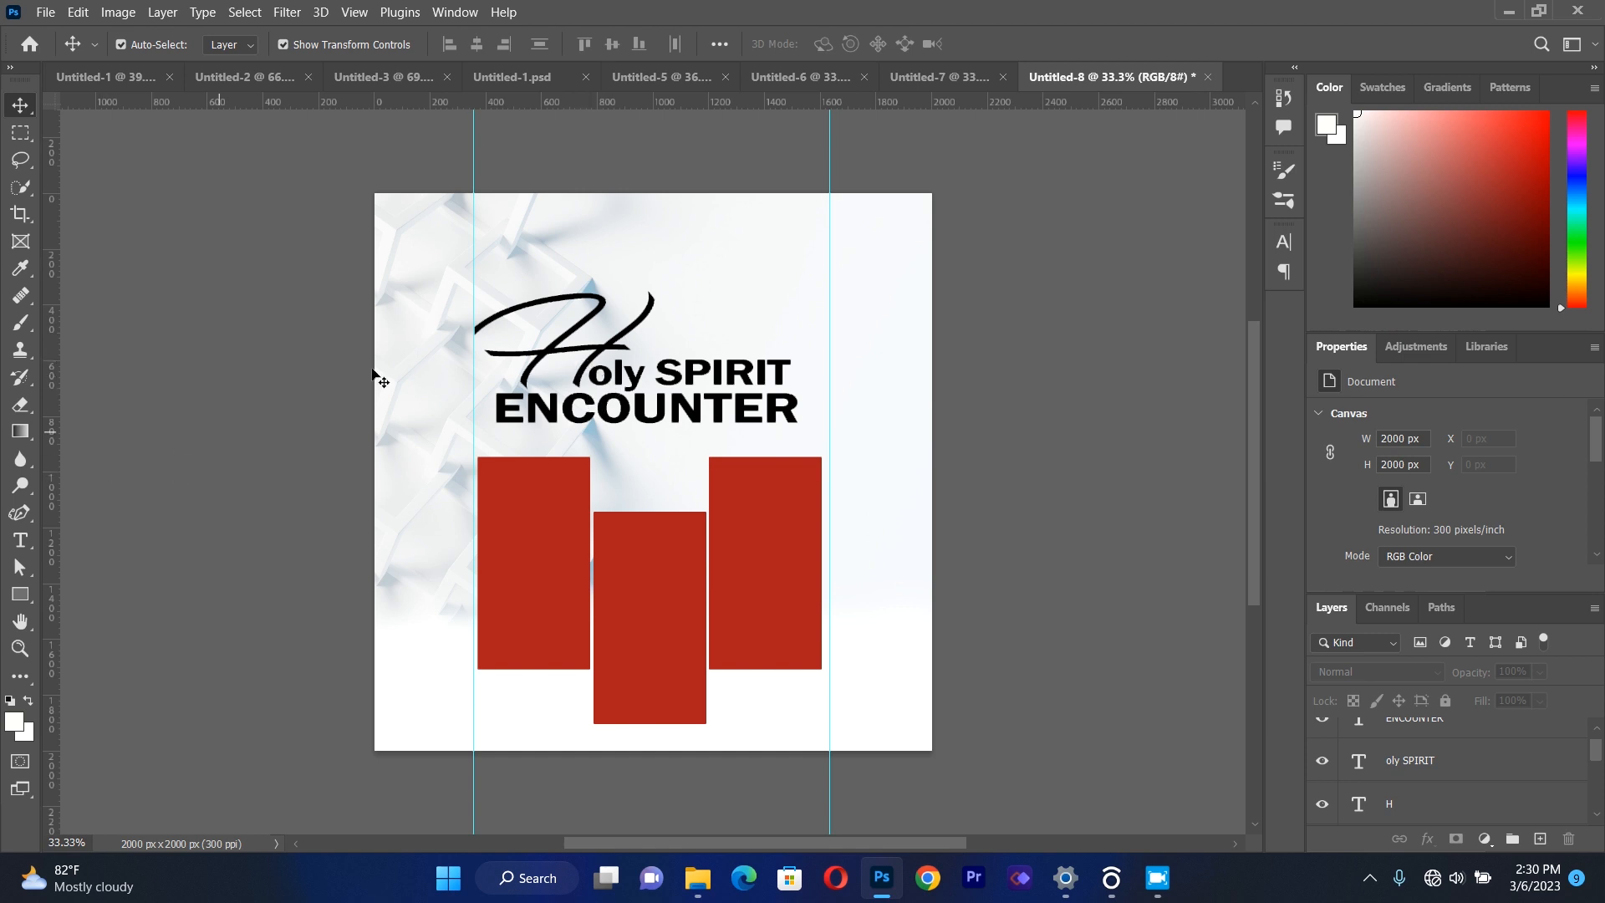
Add a linear orange-to-red Gradient Overlay at -98° to the "H" text layer, leaving the Color Overlay off.
{"action": "left_click", "coordinate": [543, 351]}
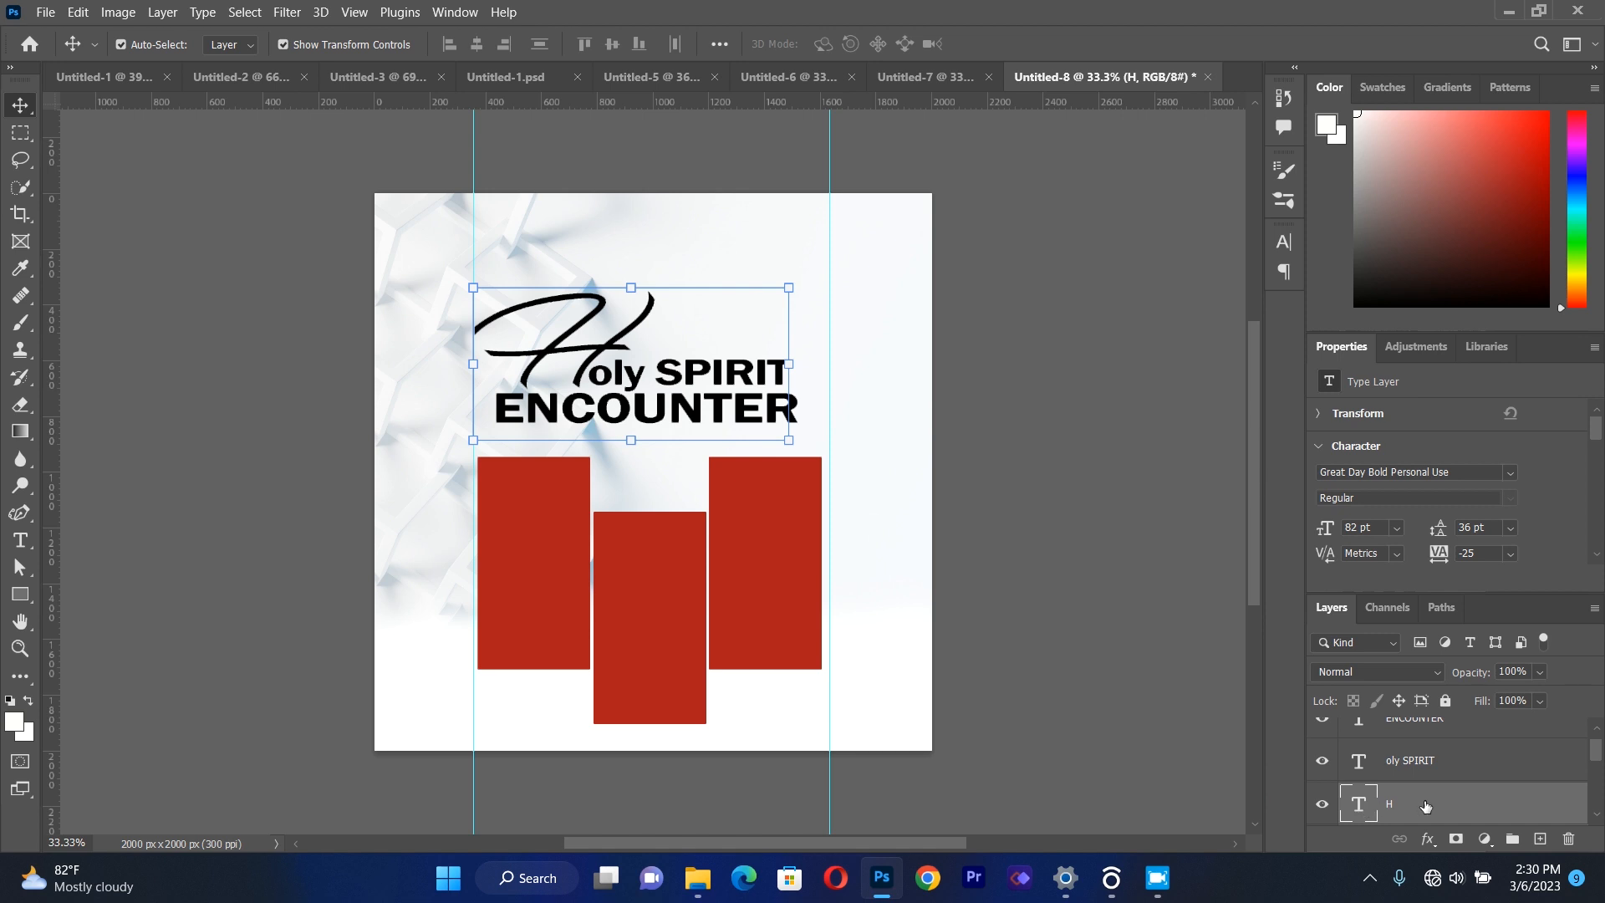
{"action": "right_click", "coordinate": [1363, 807]}
{"action": "left_click", "coordinate": [1223, 34]}
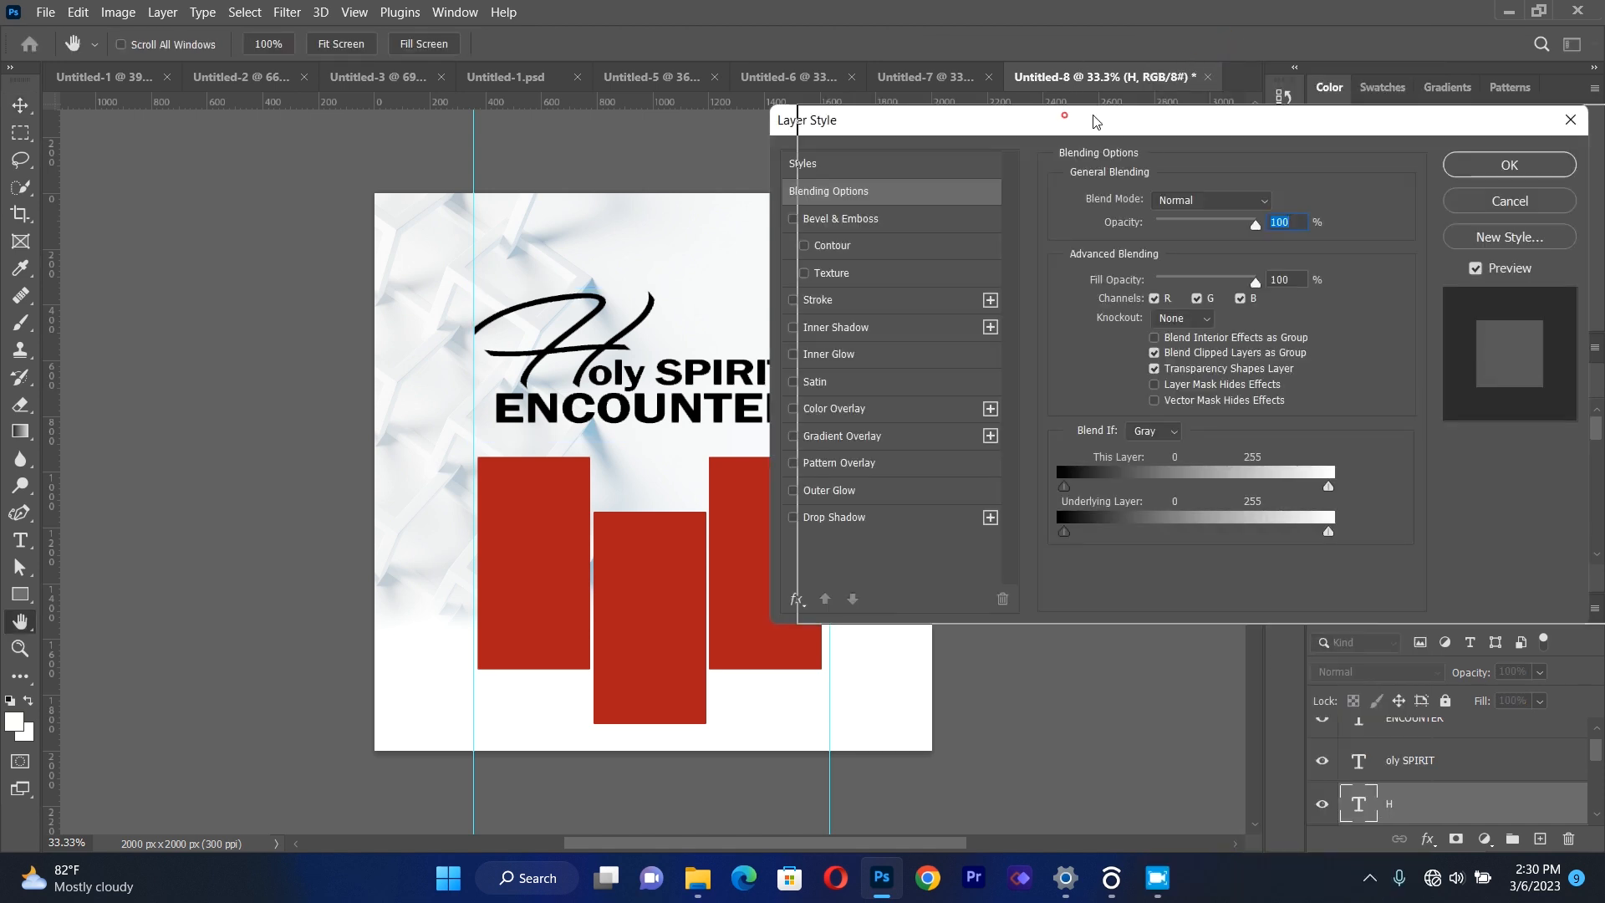
{"action": "left_click_drag", "start_coordinate": [1067, 122], "coordinate": [1254, 127]}
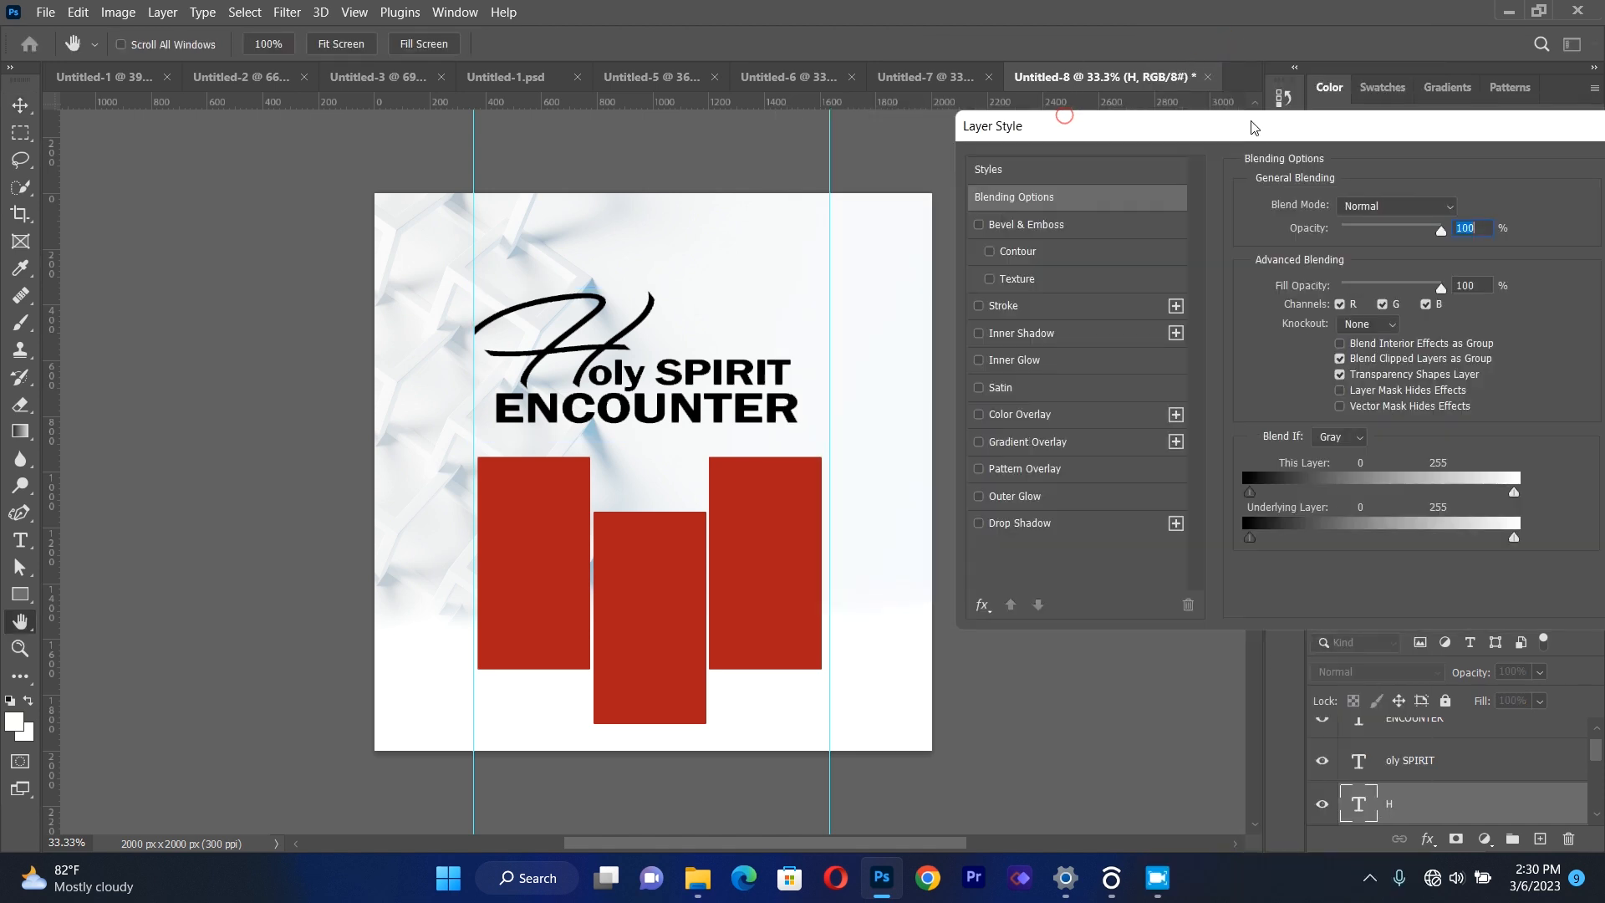
{"action": "left_click", "coordinate": [1025, 418]}
{"action": "left_click", "coordinate": [979, 415]}
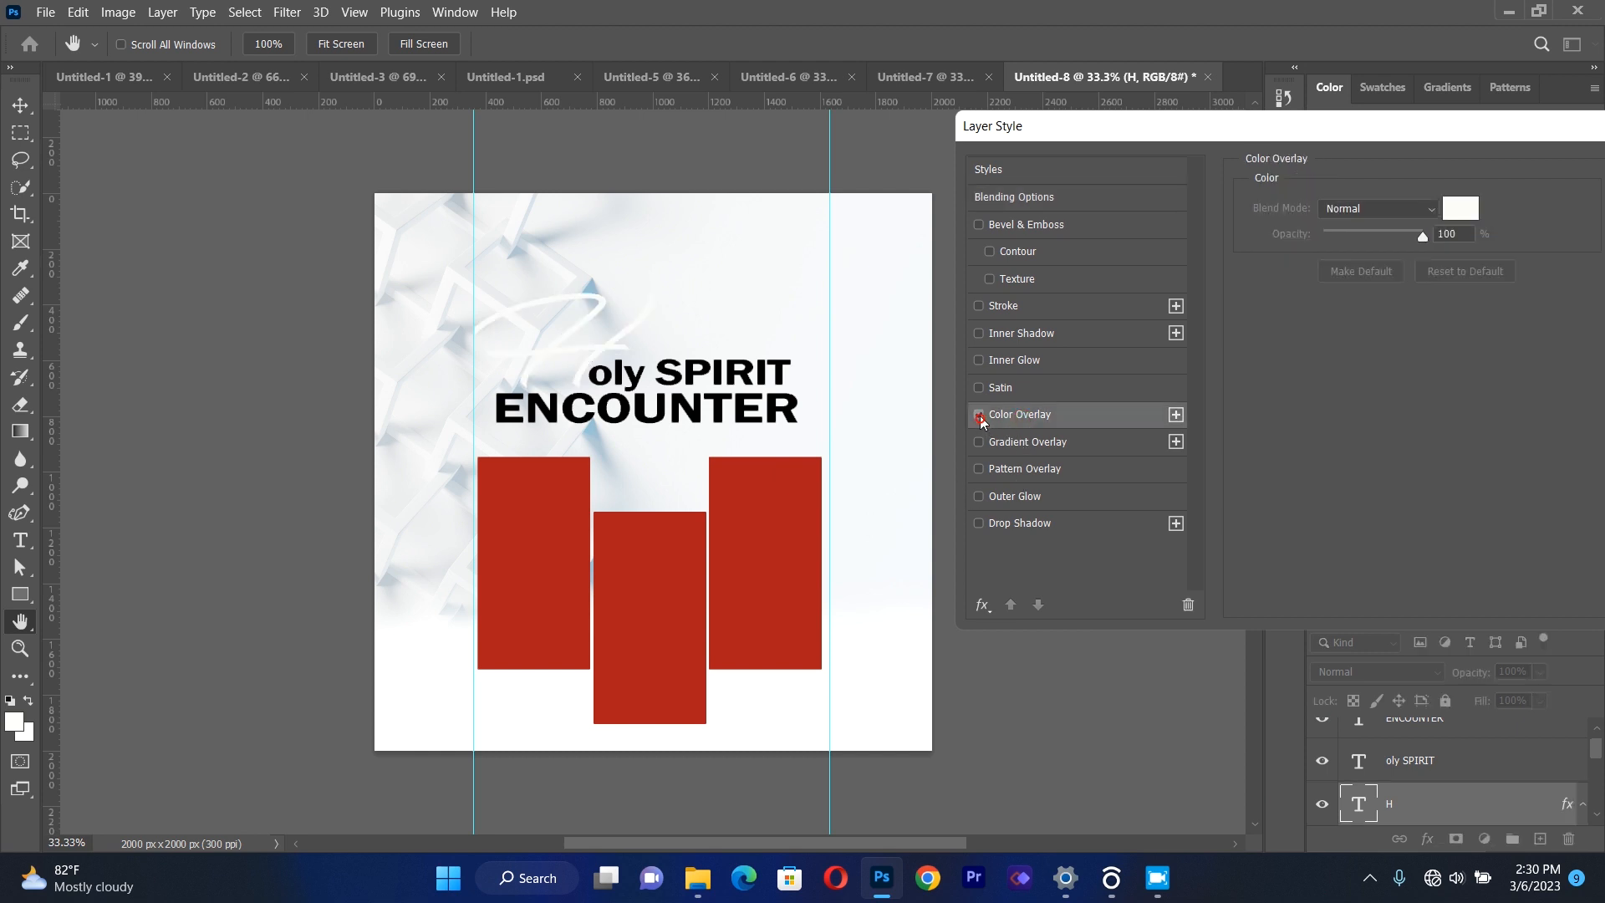
{"action": "left_click", "coordinate": [1009, 445]}
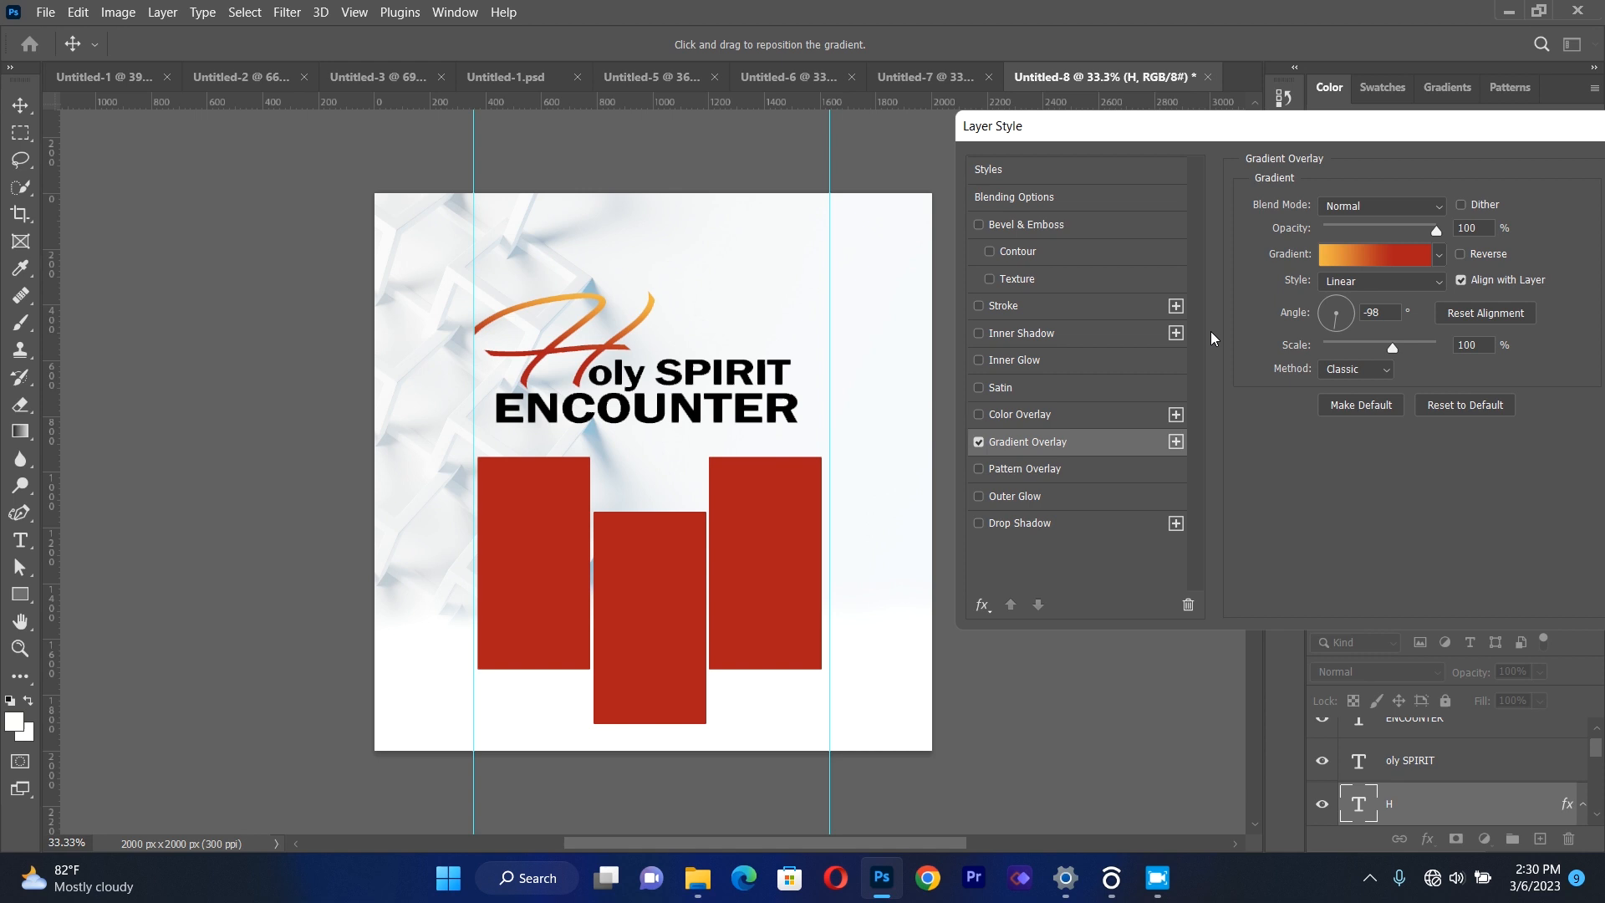
Check the red stop of the "H" gradient in the Gradient Editor and apply the layer style.
{"action": "left_click", "coordinate": [1357, 256]}
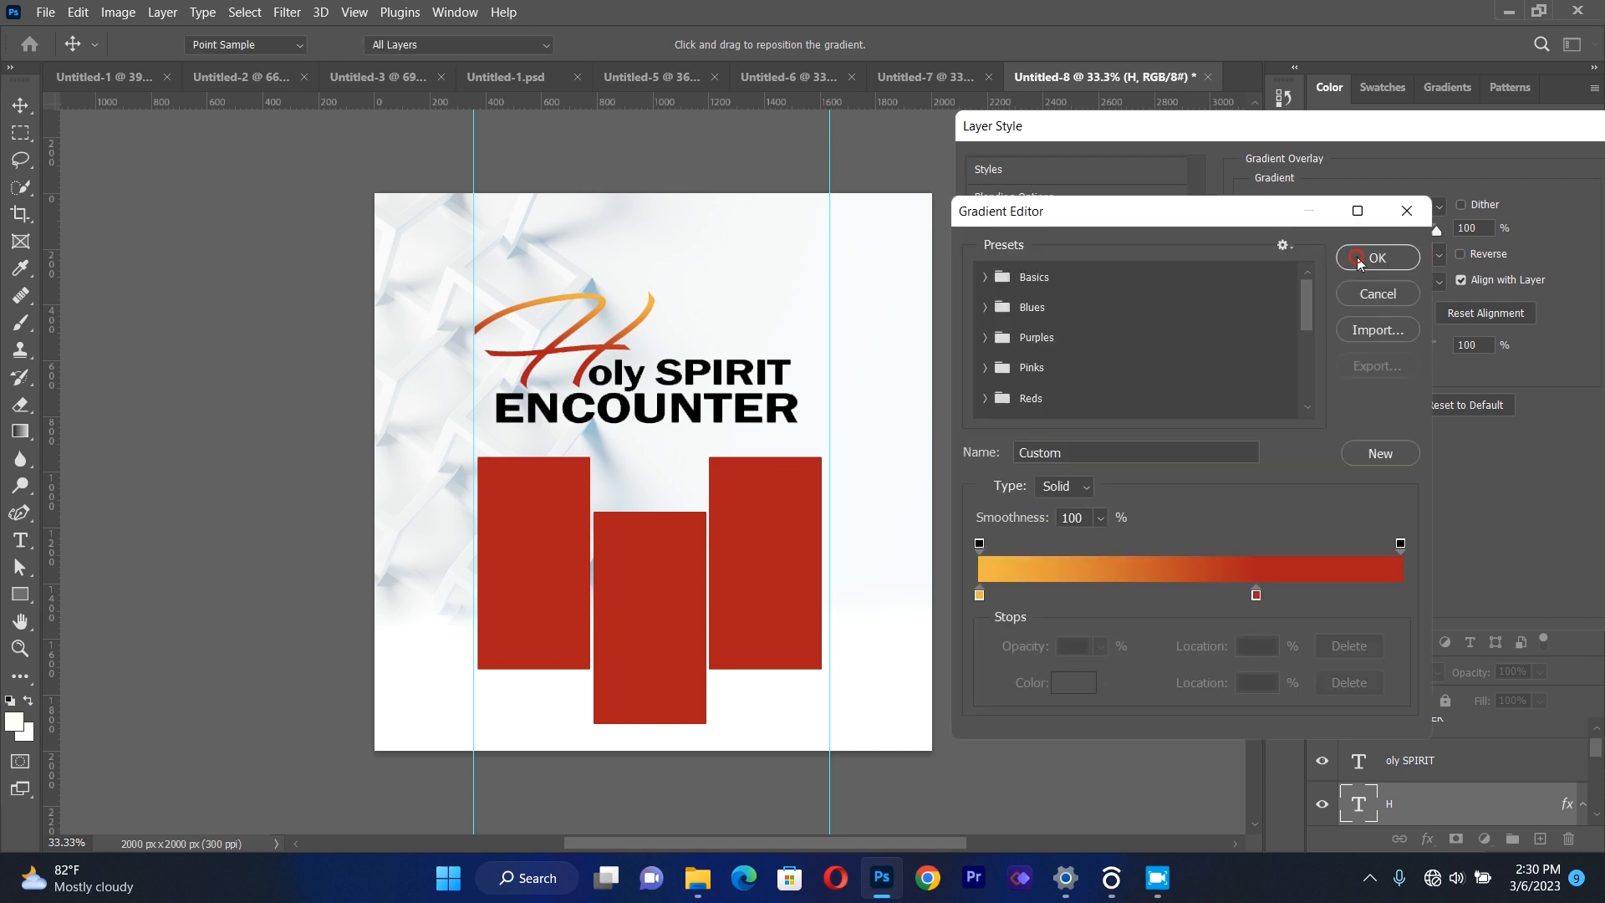
{"action": "left_click", "coordinate": [1256, 595]}
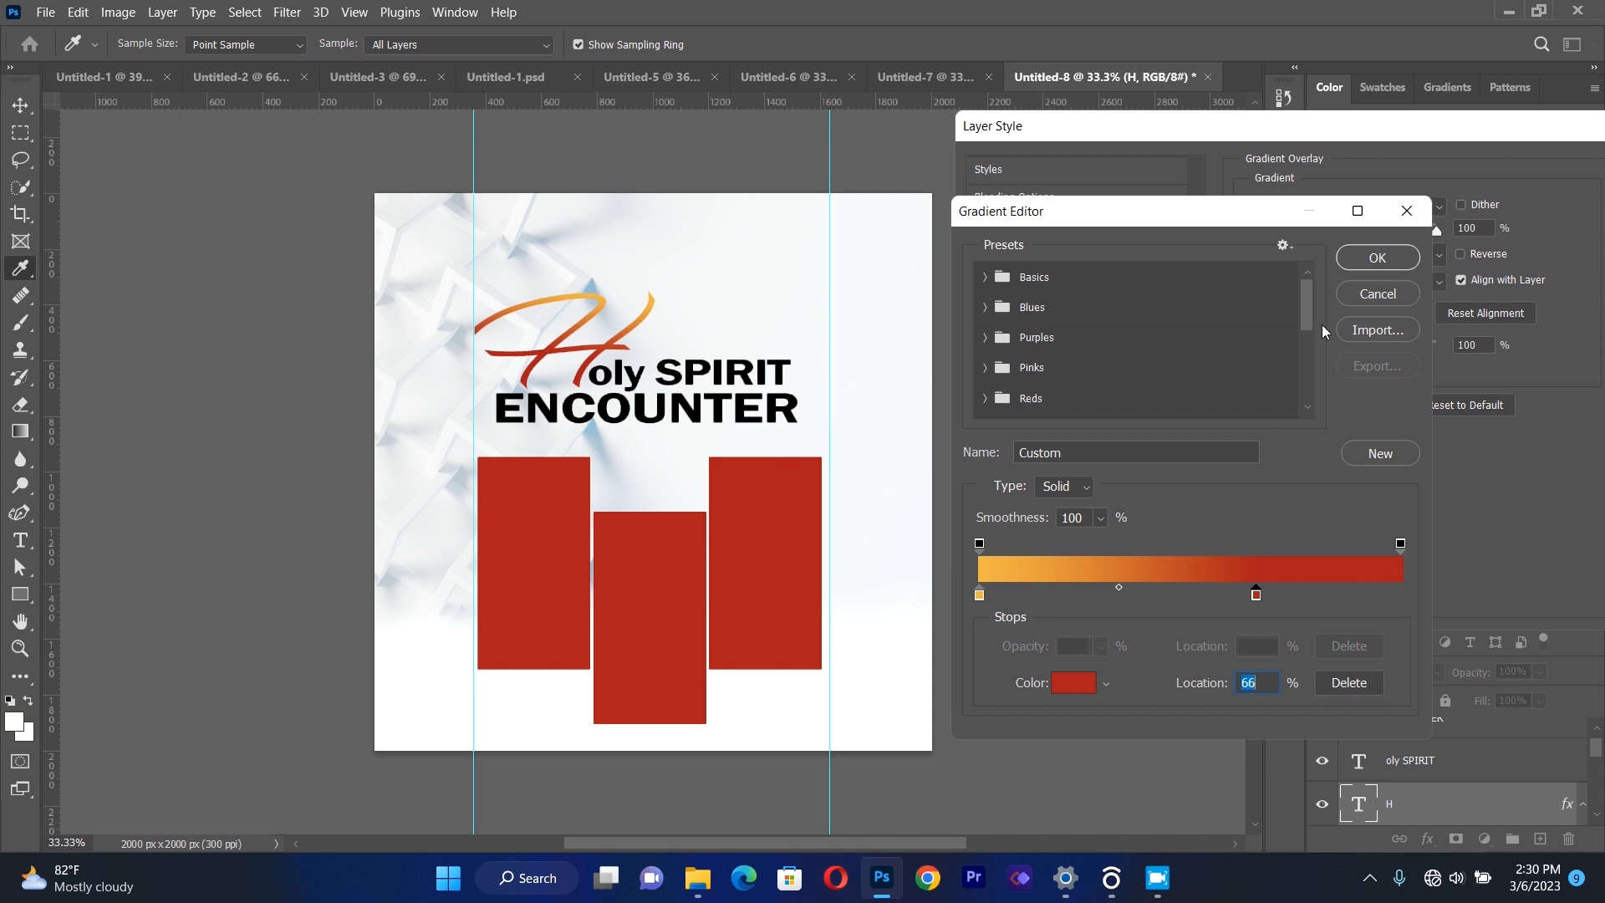
{"action": "left_click", "coordinate": [1376, 259]}
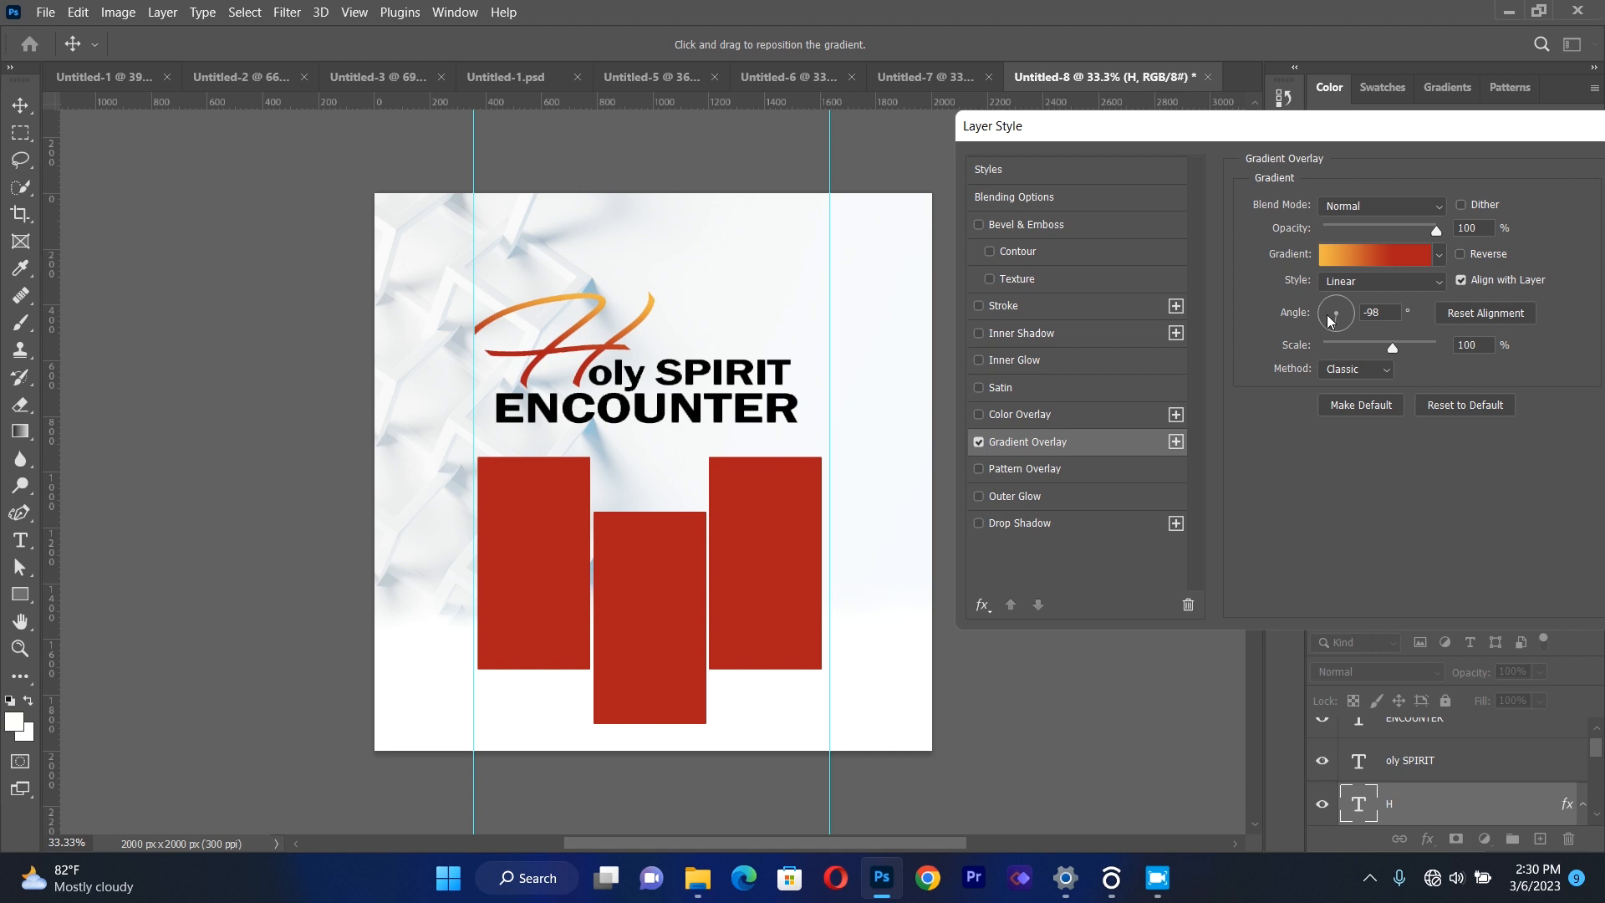
{"action": "left_click_drag", "start_coordinate": [1342, 127], "coordinate": [1161, 174]}
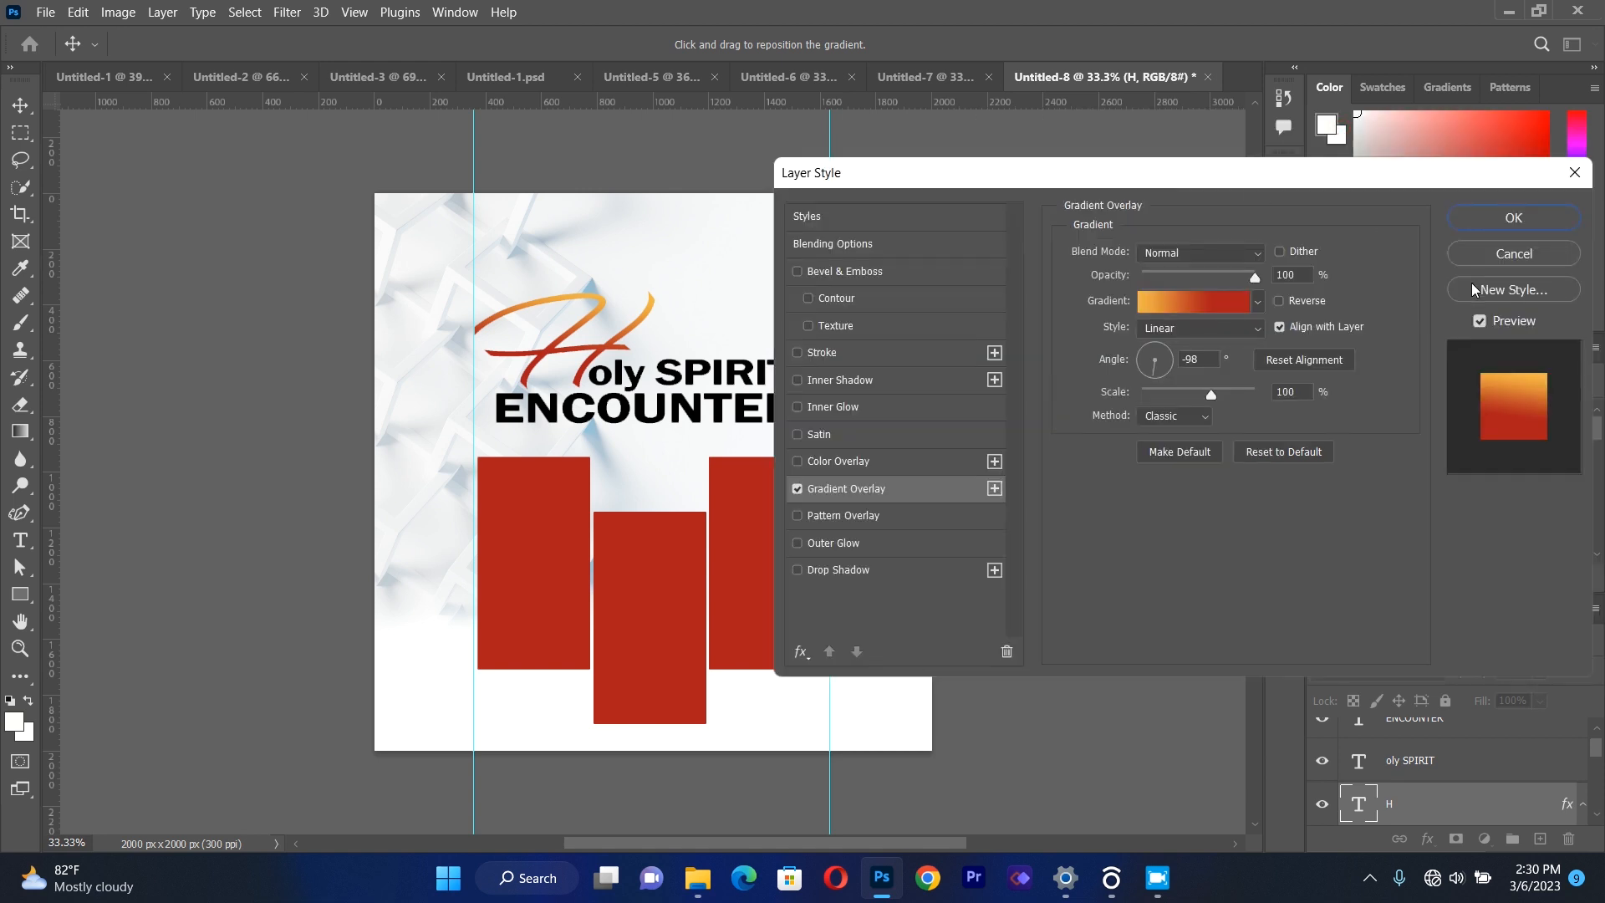
{"action": "left_click", "coordinate": [1508, 215]}
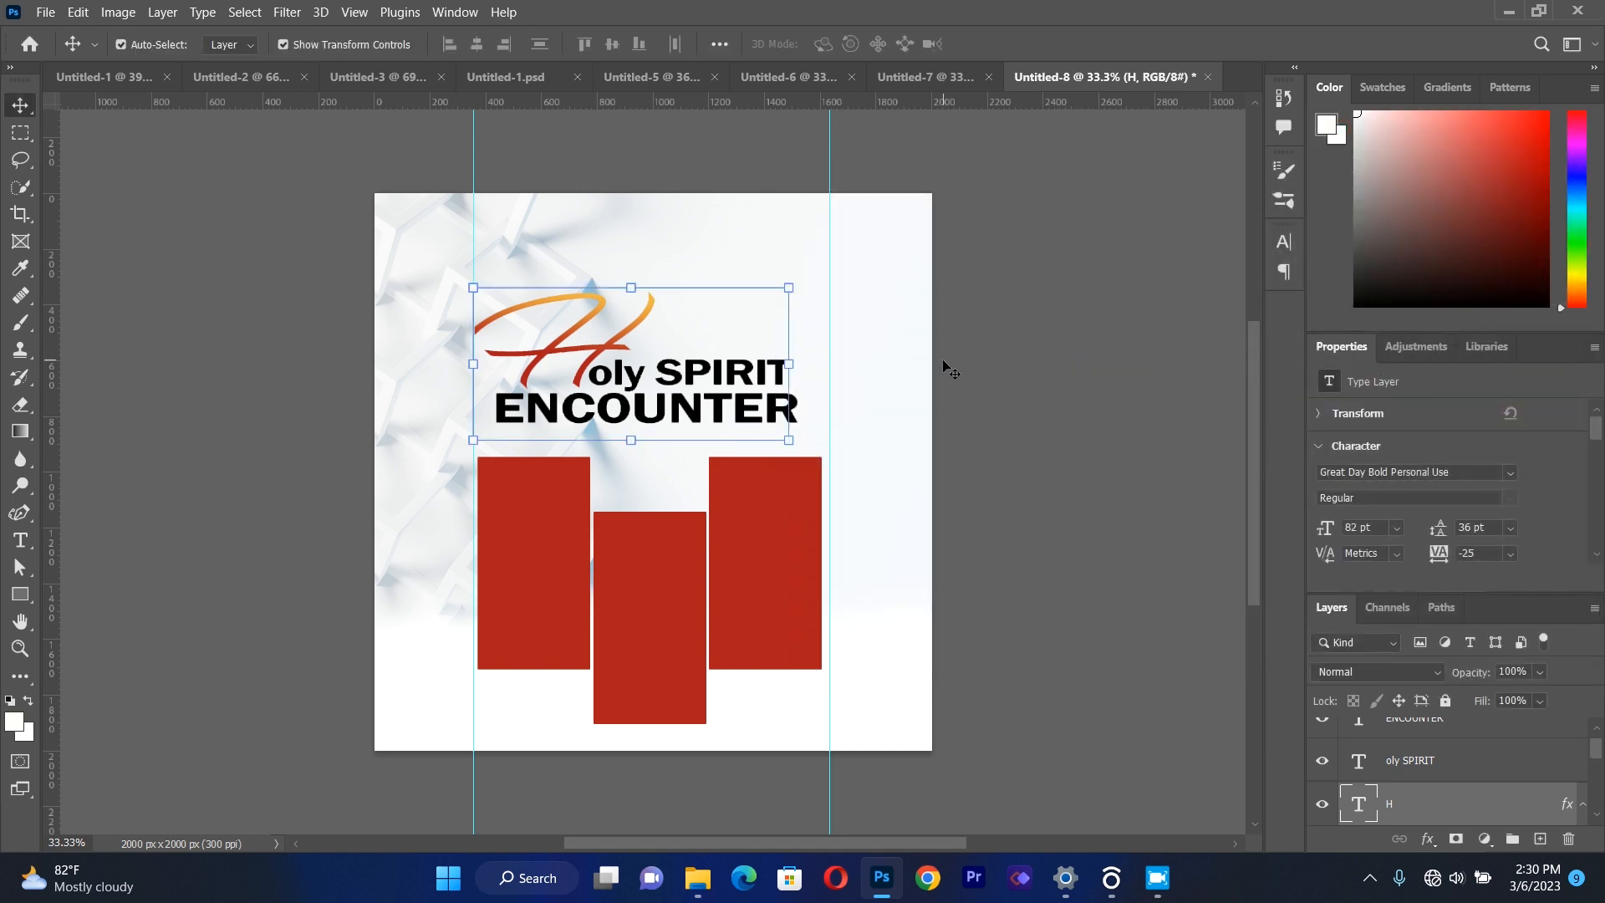
Apply a linear orange-to-red Gradient Overlay at a 47° angle to the "oly SPIRIT" layer, with the Color Overlay turned off.
{"action": "left_click", "coordinate": [1404, 762]}
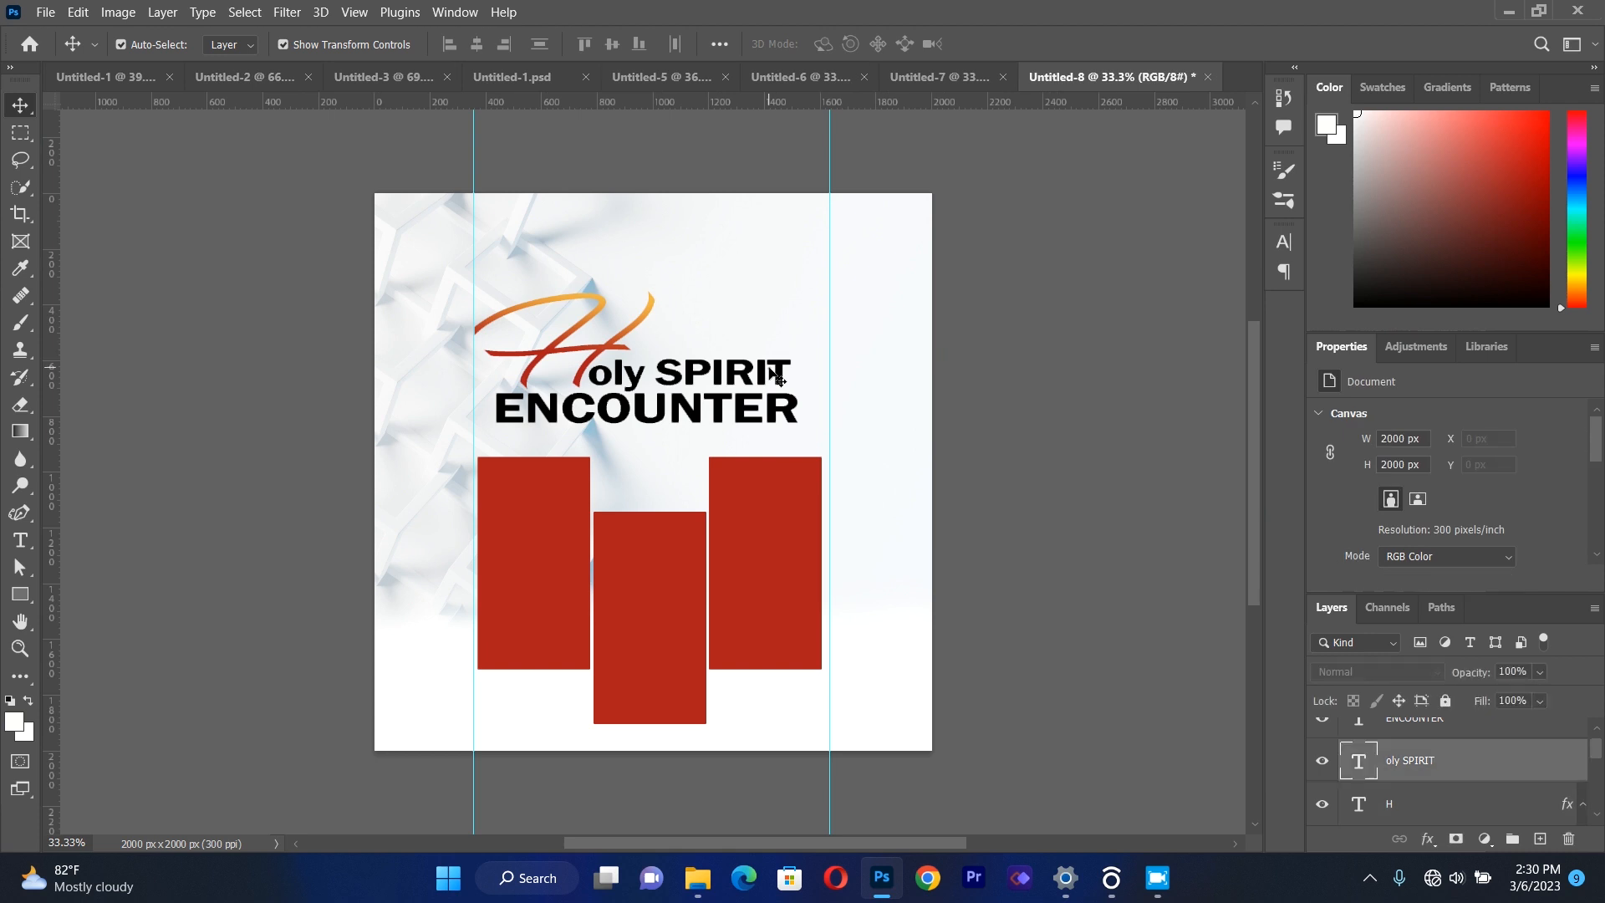
{"action": "right_click", "coordinate": [1403, 768]}
{"action": "left_click", "coordinate": [1252, 30]}
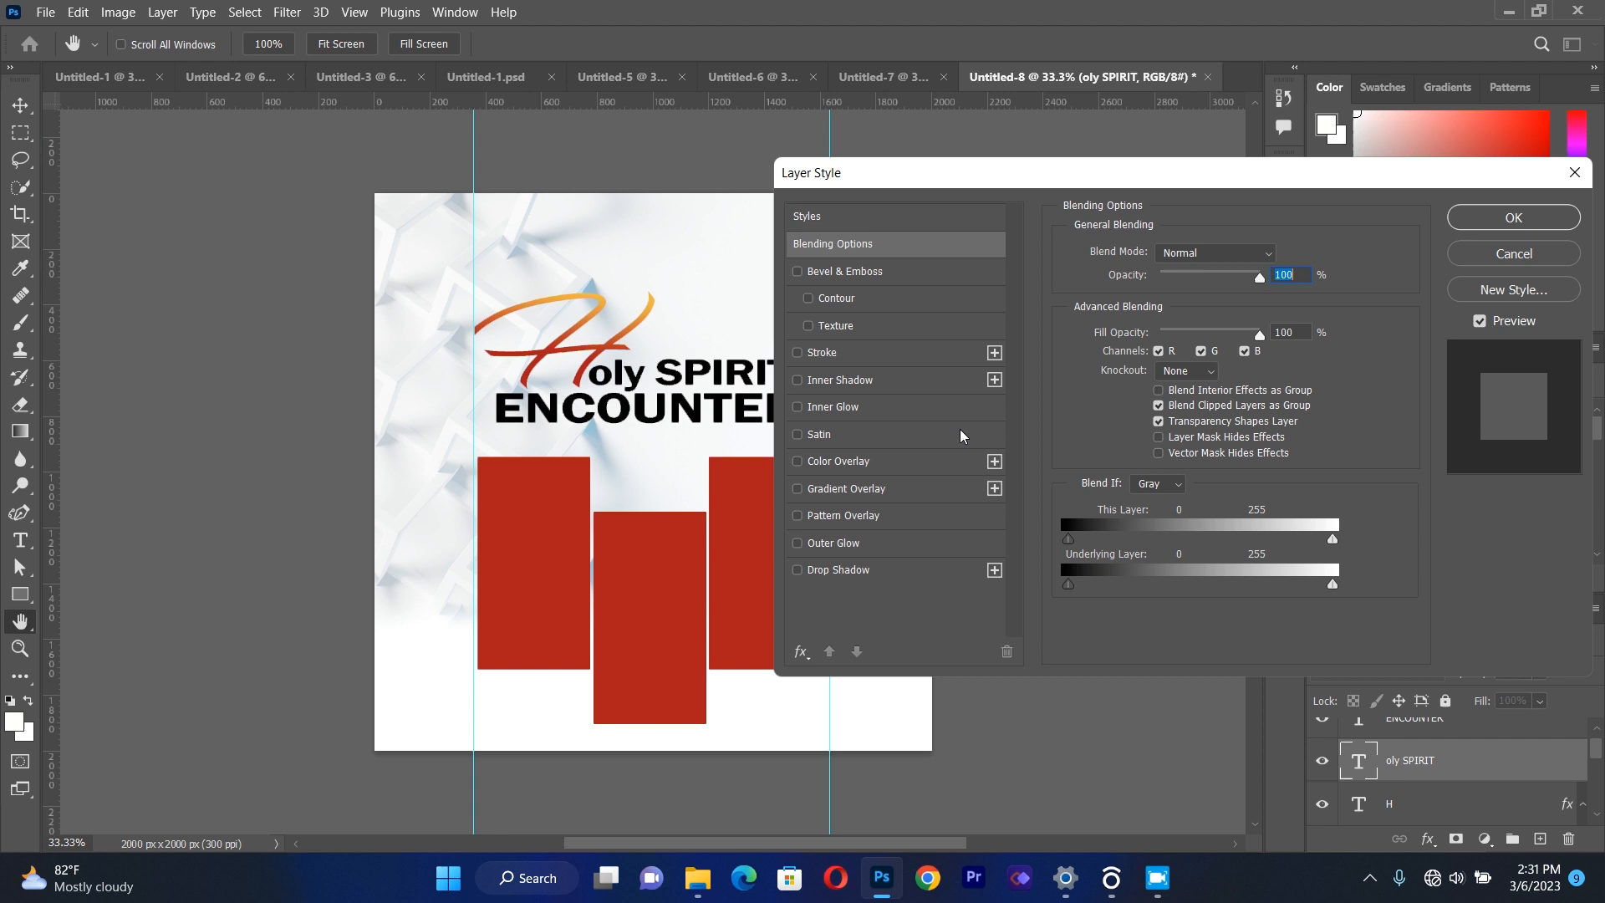
{"action": "left_click", "coordinate": [881, 466]}
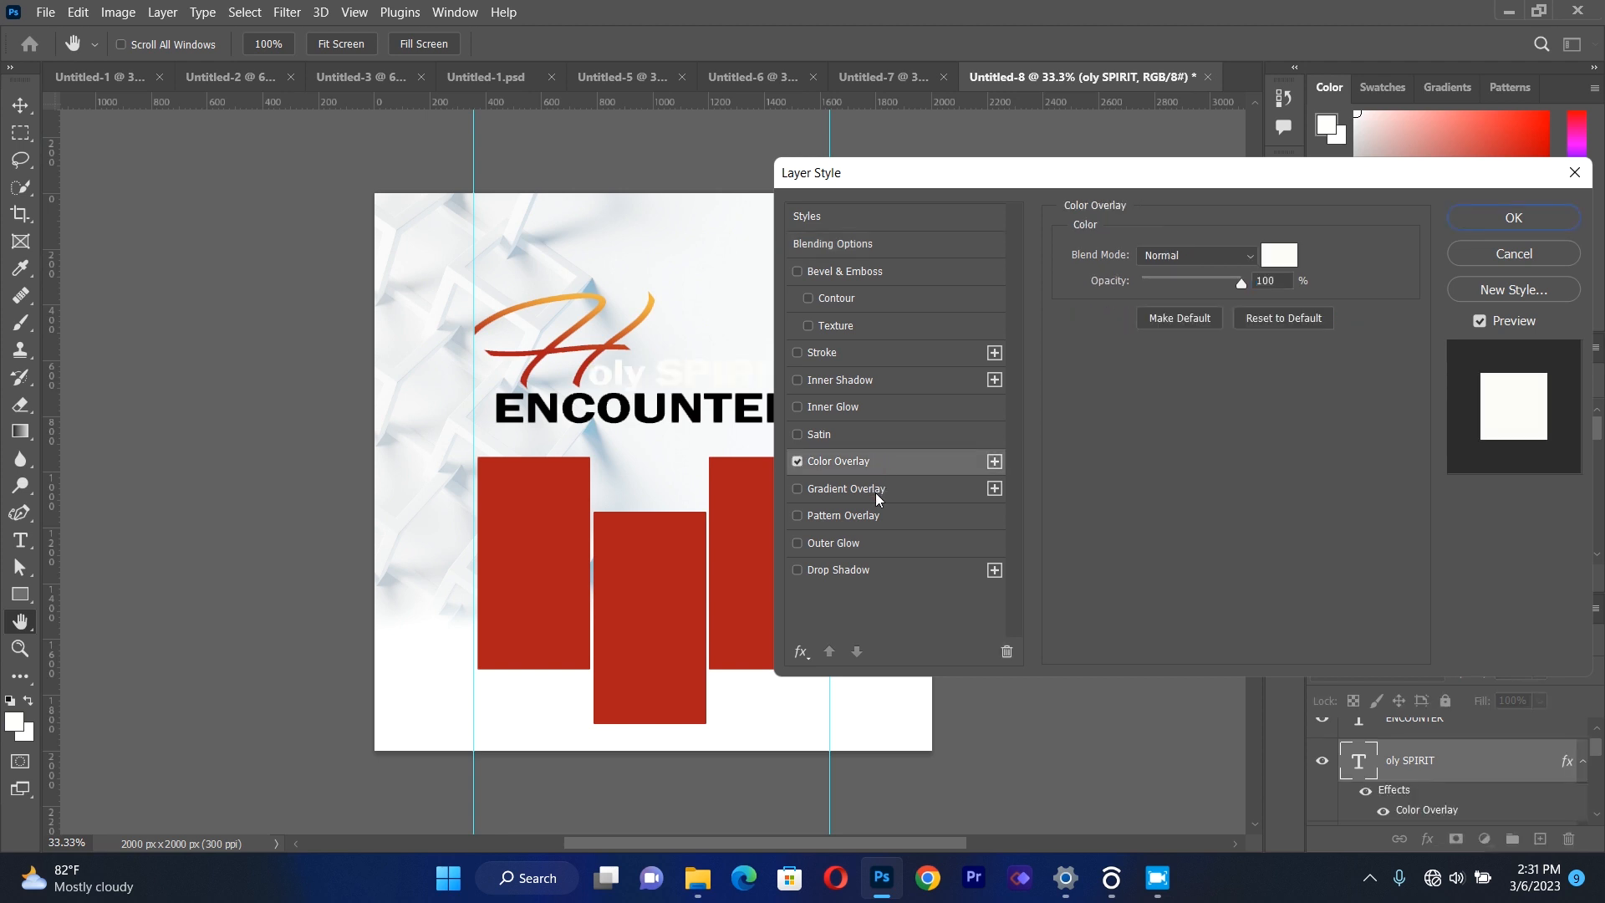
{"action": "left_click", "coordinate": [878, 491]}
{"action": "left_click", "coordinate": [797, 461]}
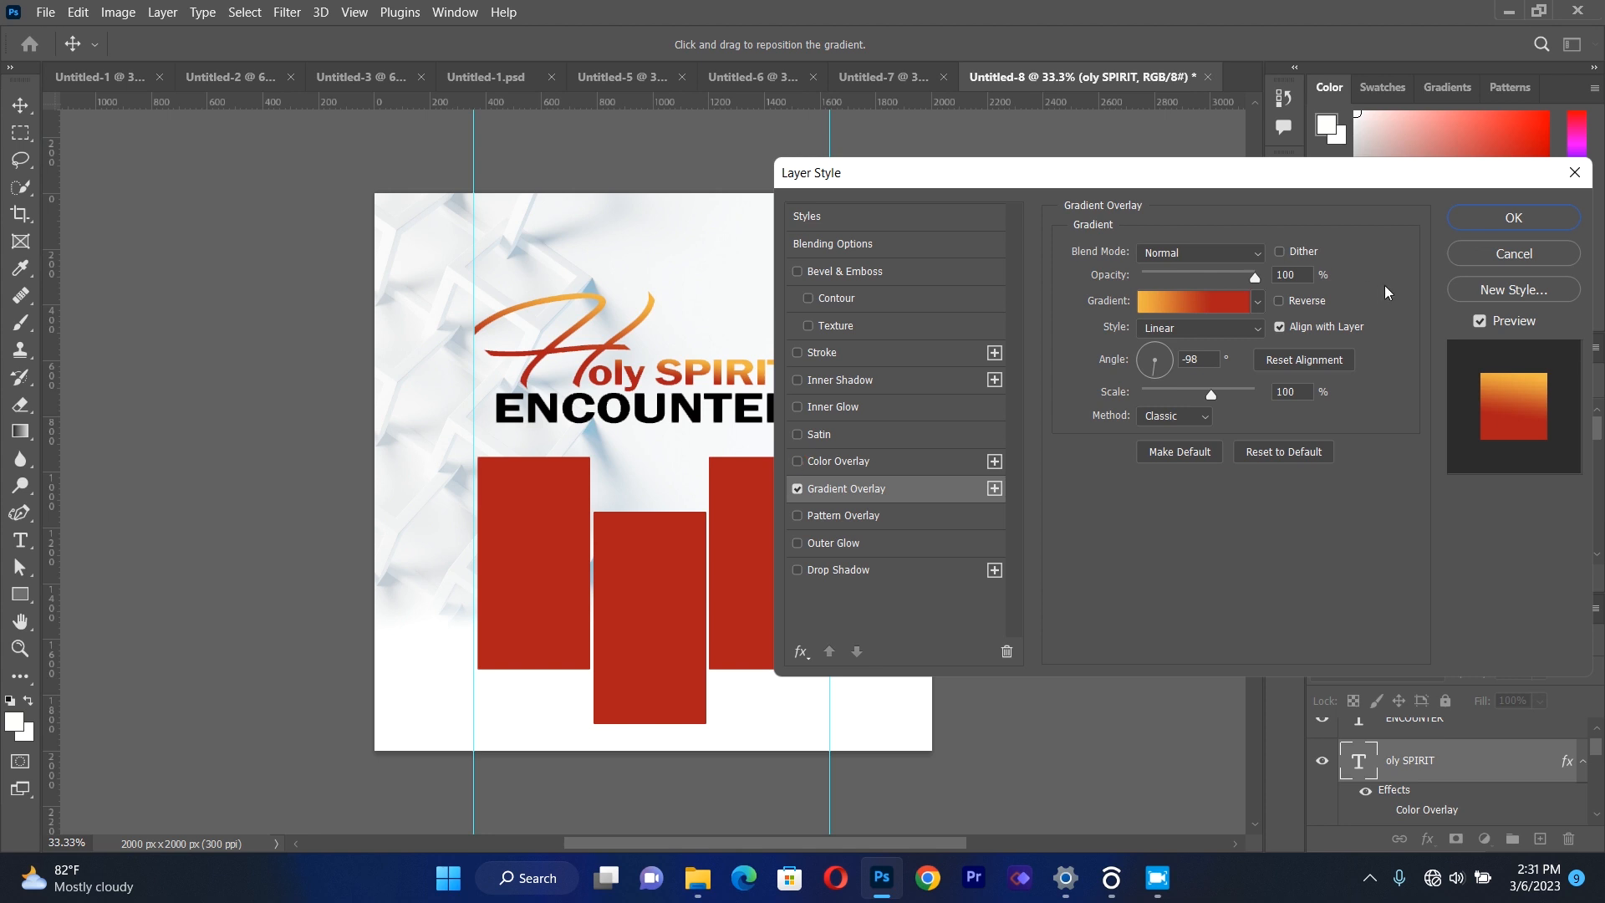
{"action": "left_click", "coordinate": [1168, 349]}
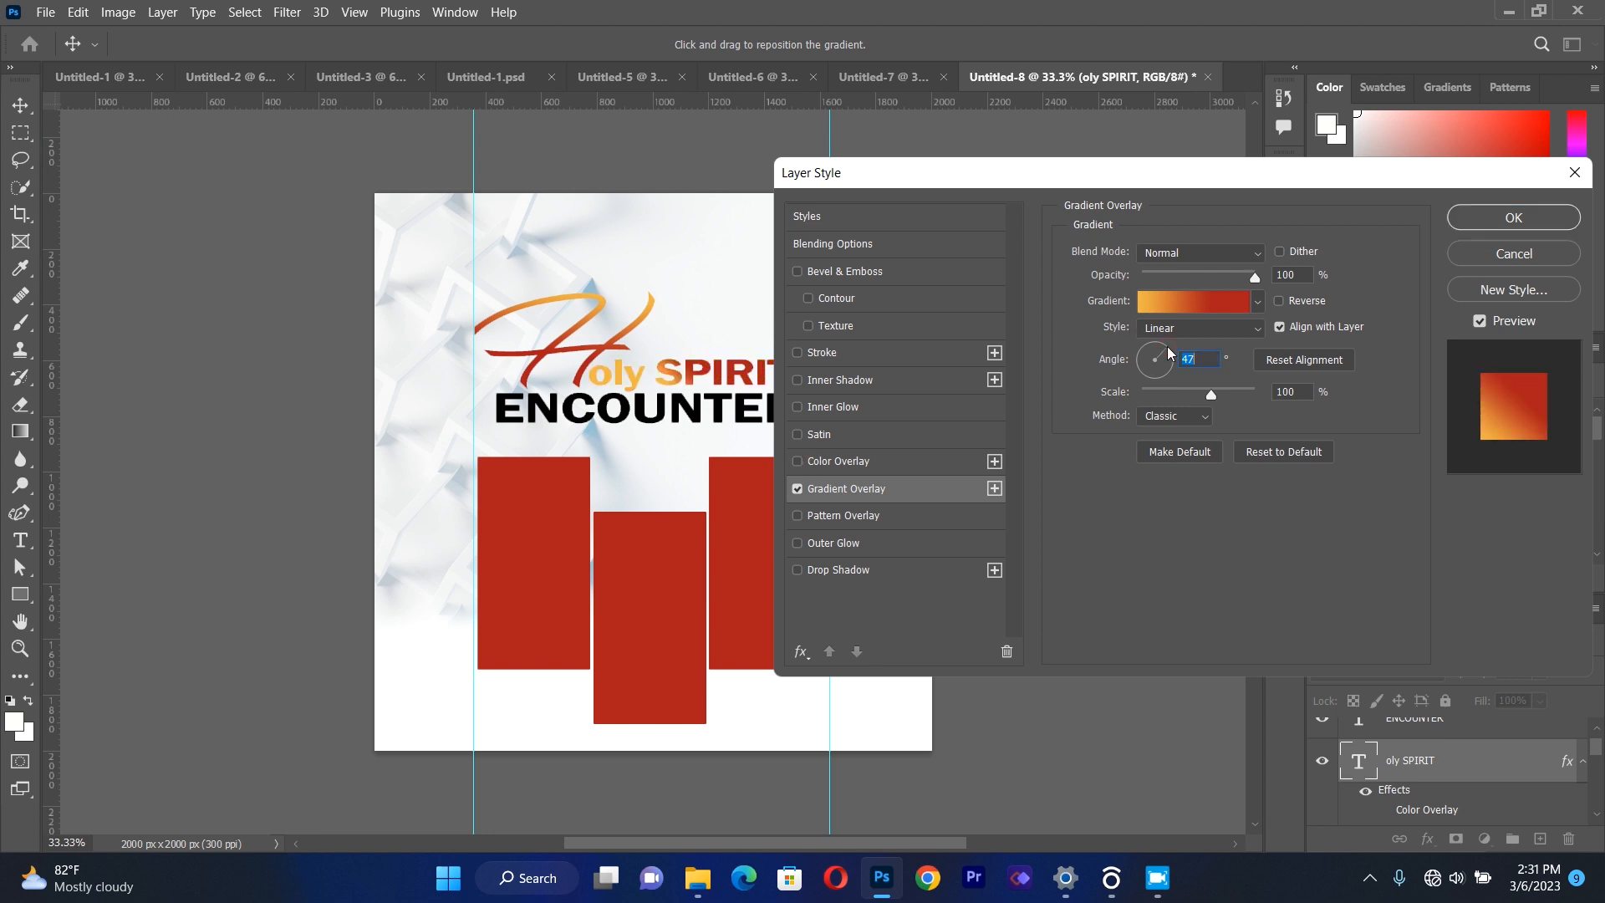
{"action": "left_click", "coordinate": [1477, 221]}
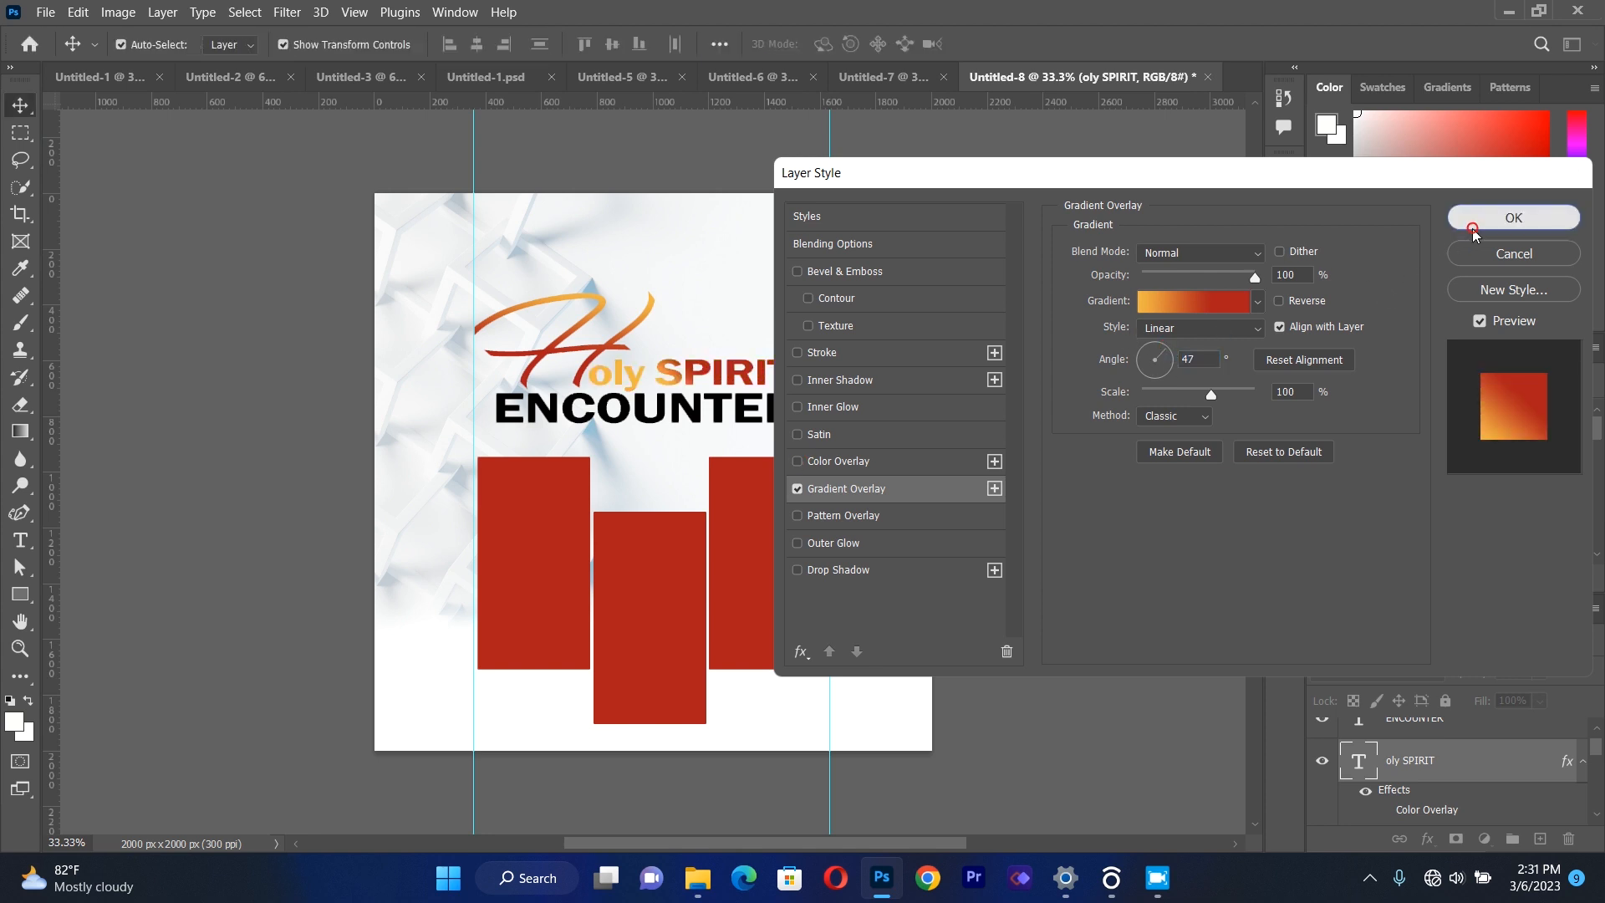
{"action": "left_click", "coordinate": [1073, 343]}
Apply a linear orange-to-red Gradient Overlay at a 166° angle to the "ENCOUNTER" text layer.
{"action": "left_click", "coordinate": [751, 411]}
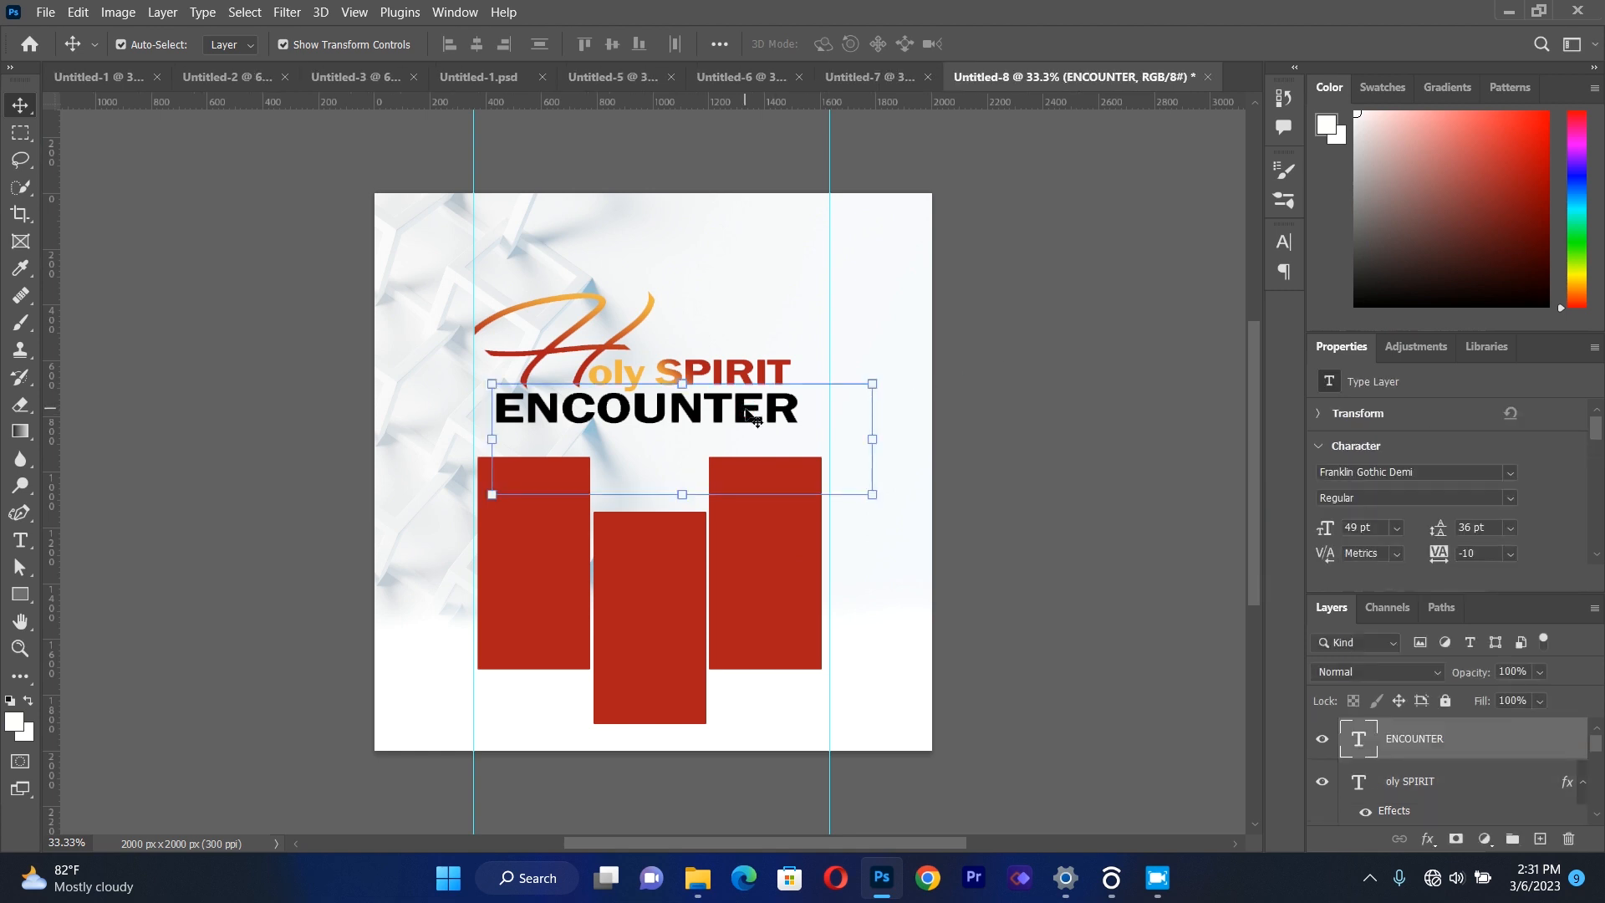
{"action": "right_click", "coordinate": [1404, 746]}
{"action": "left_click", "coordinate": [1169, 33]}
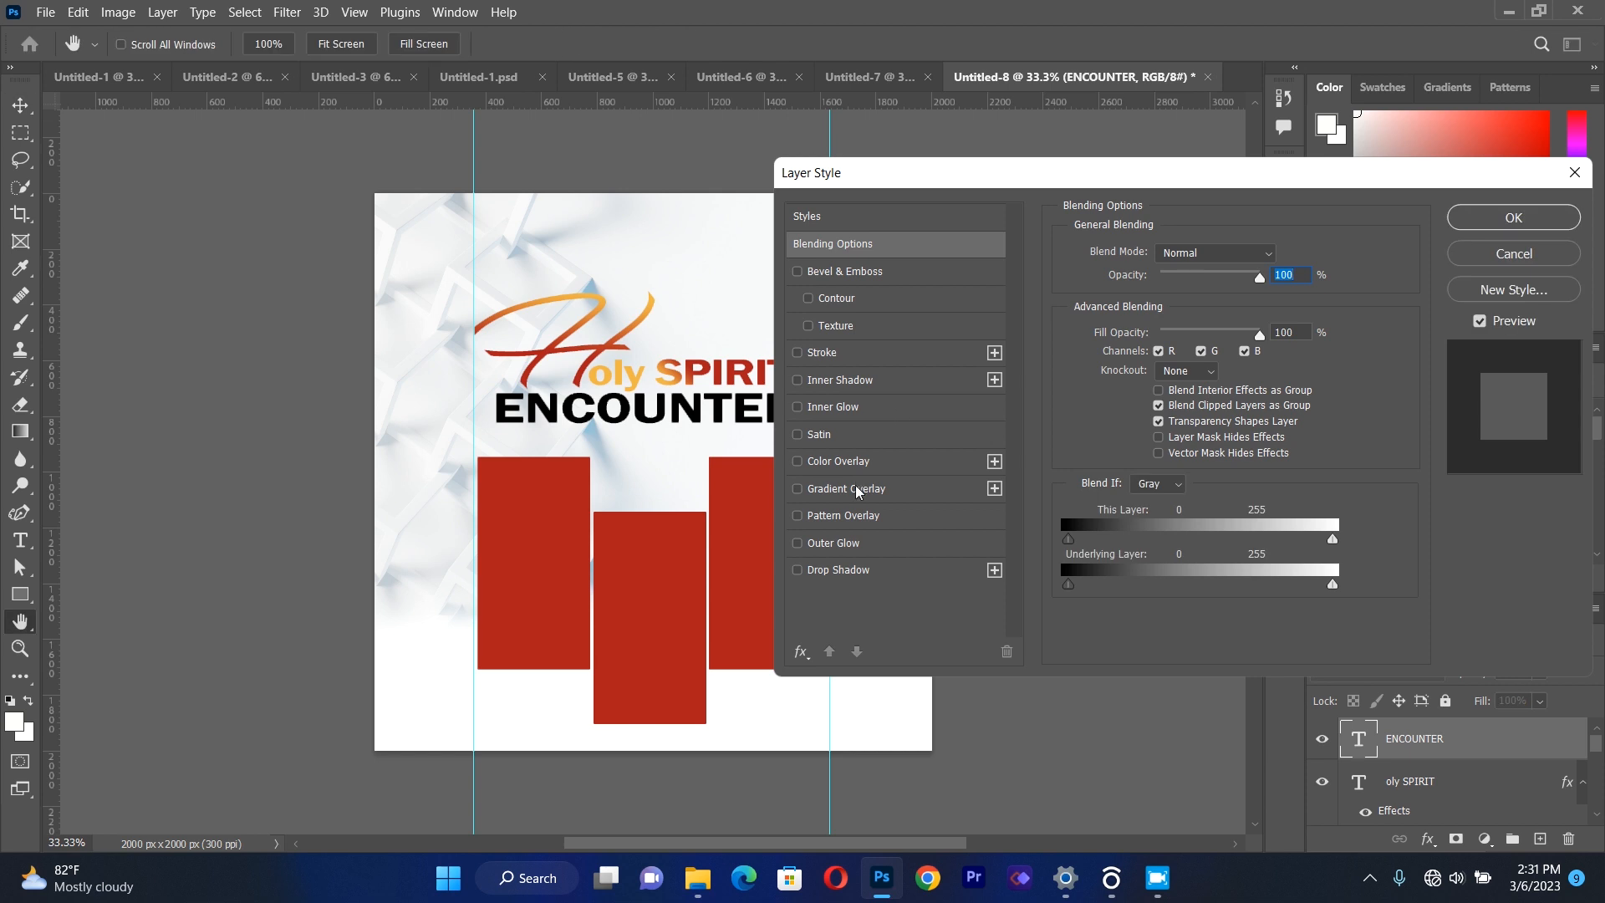
{"action": "left_click", "coordinate": [857, 493]}
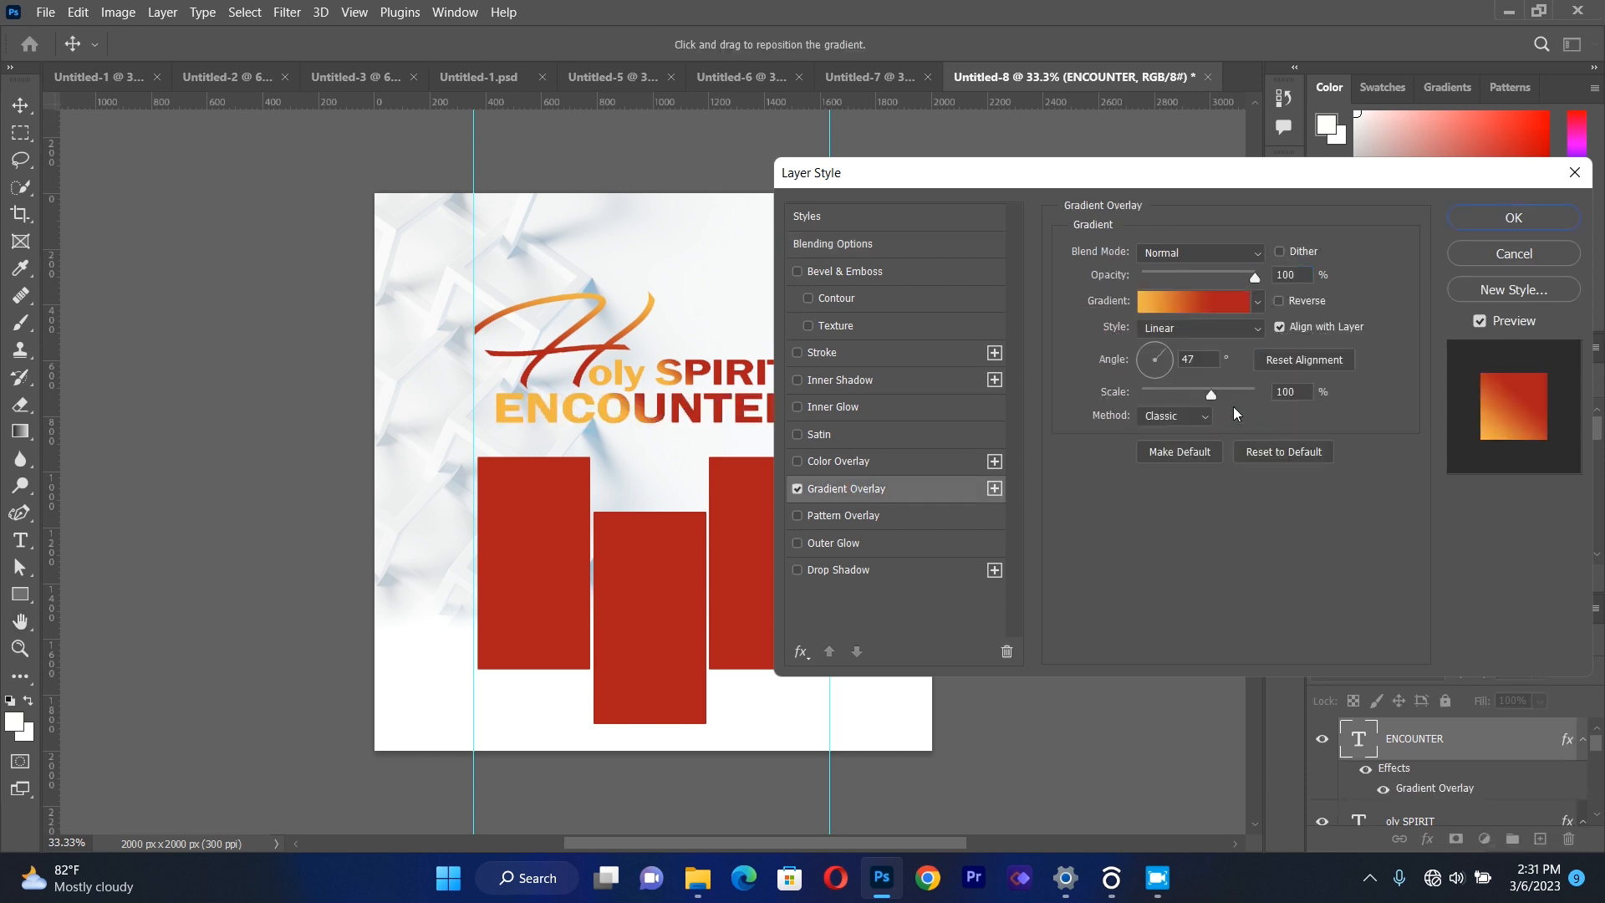
{"action": "left_click", "coordinate": [1145, 359]}
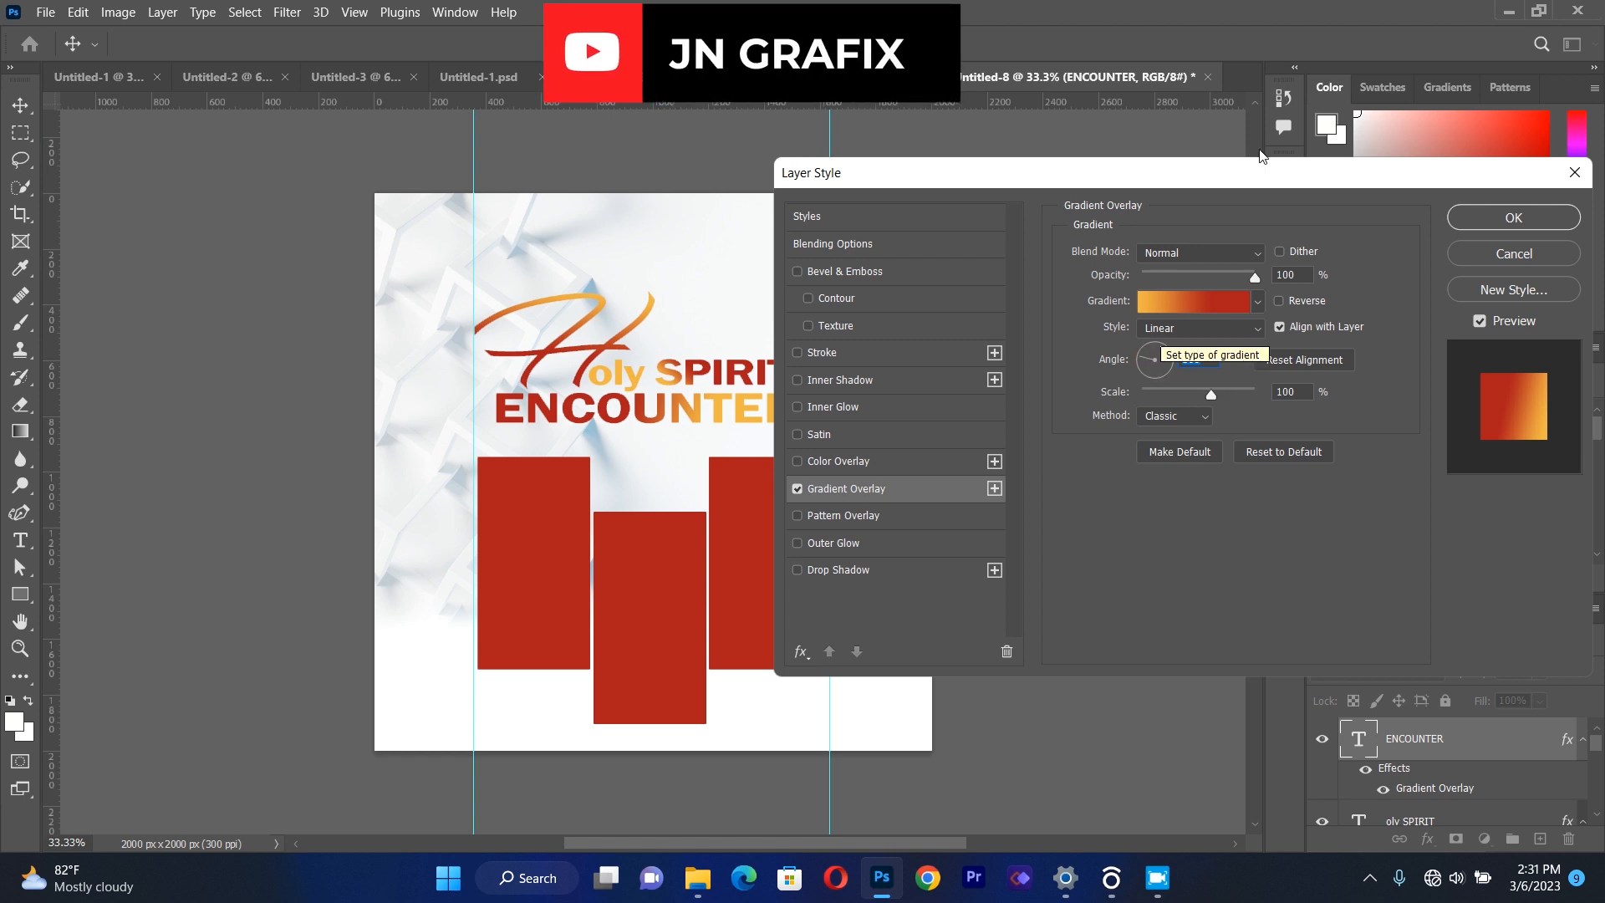
{"action": "left_click_drag", "start_coordinate": [1257, 173], "coordinate": [1430, 184]}
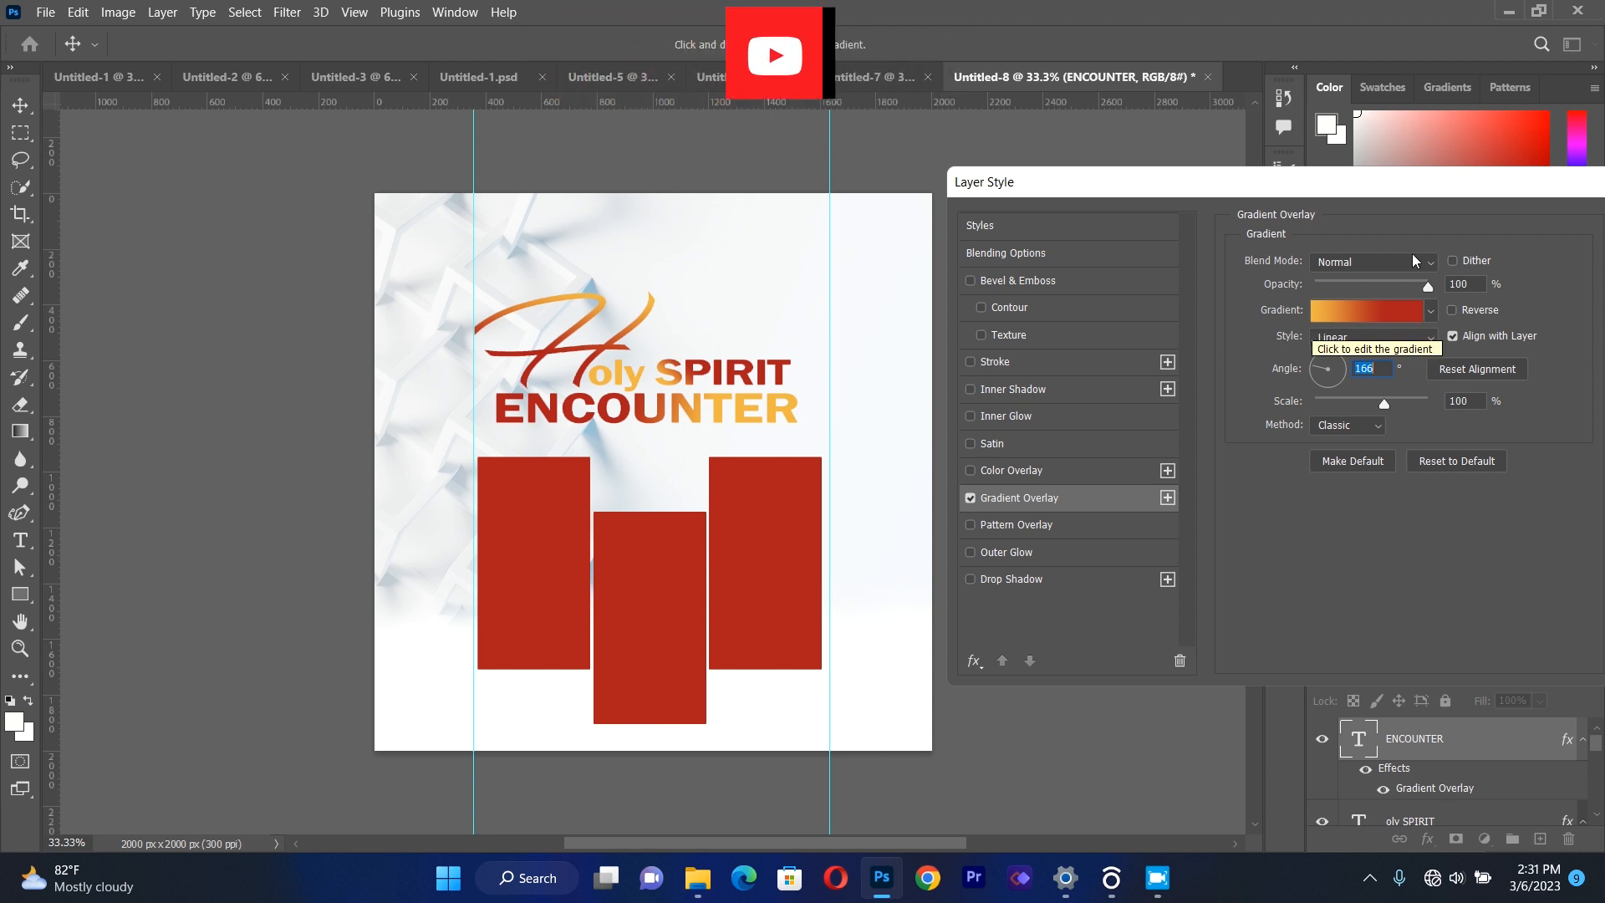
{"action": "left_click_drag", "start_coordinate": [1405, 190], "coordinate": [1073, 251]}
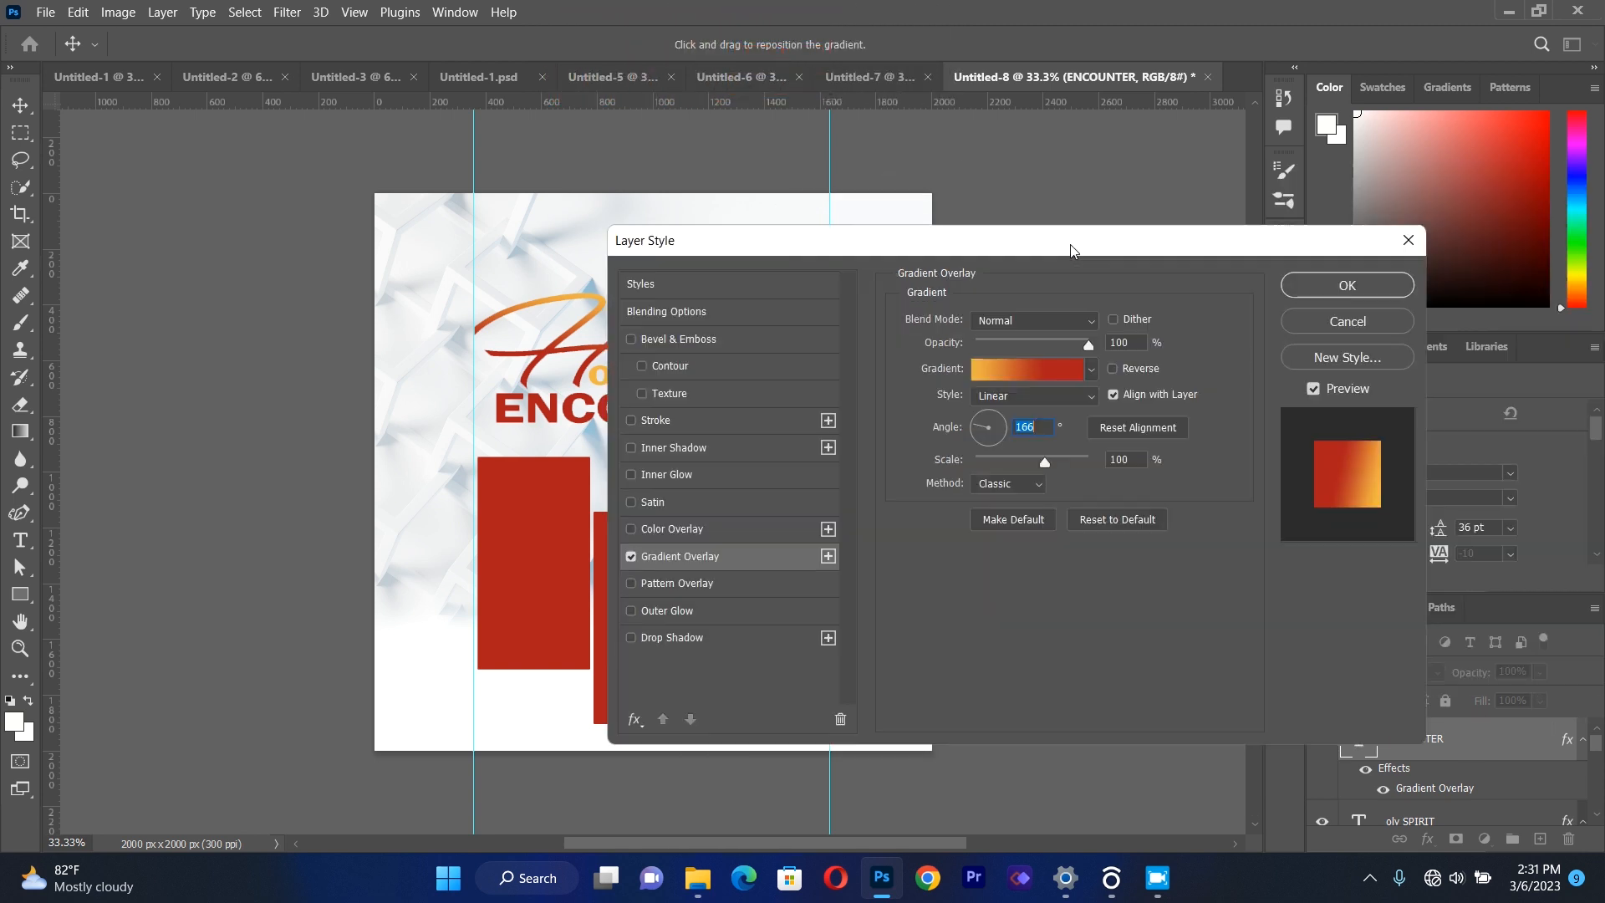
{"action": "left_click", "coordinate": [1348, 284]}
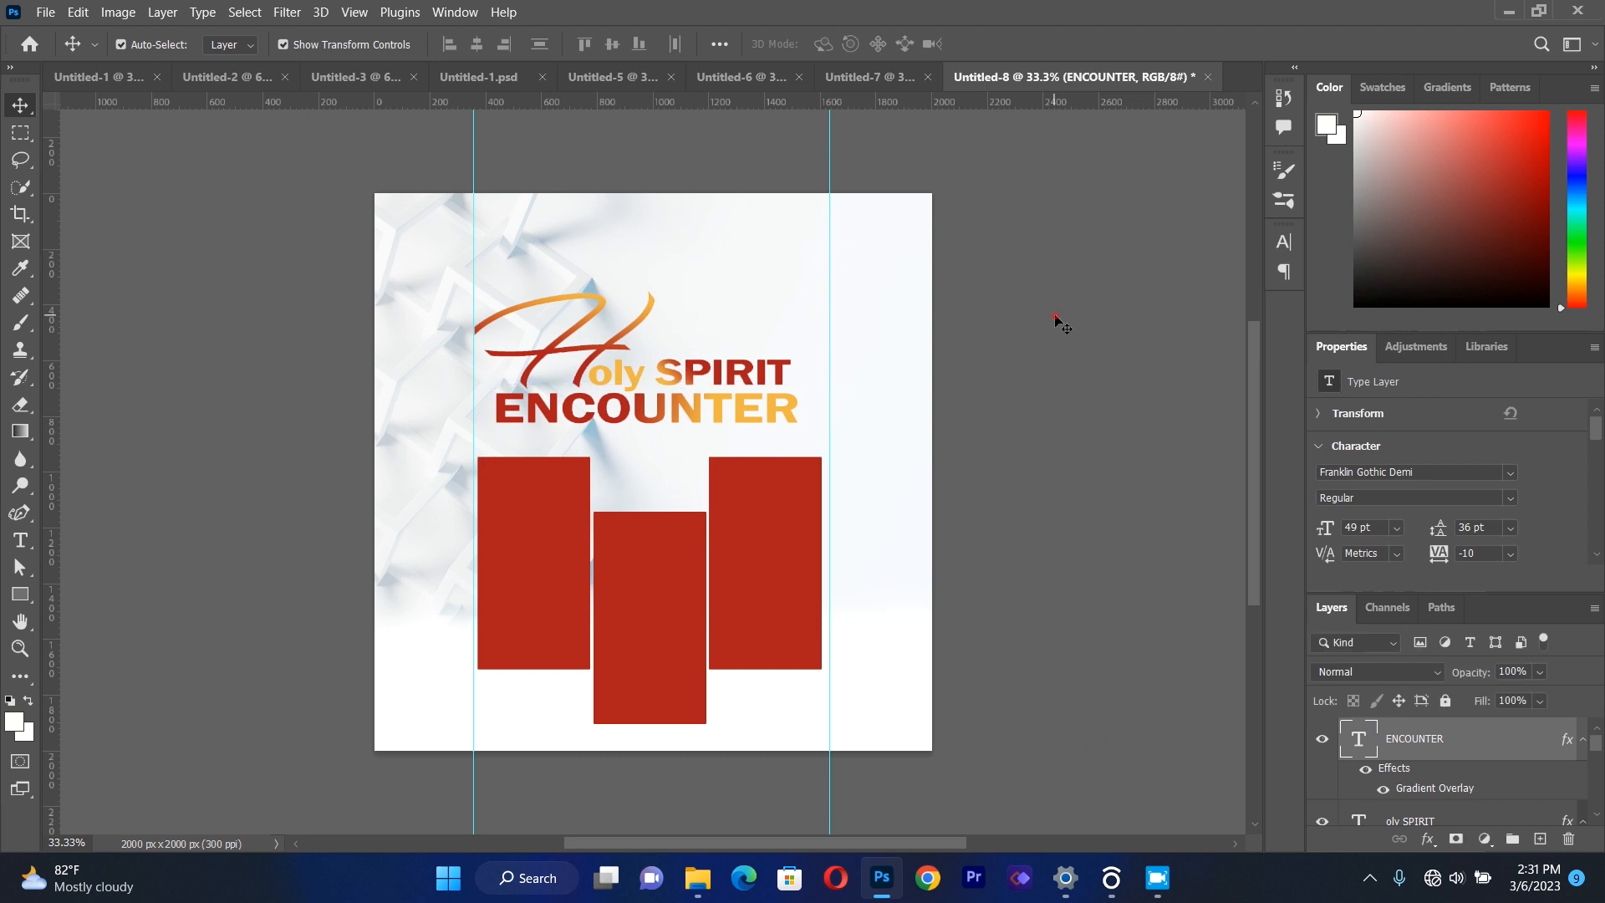
{"action": "left_click", "coordinate": [850, 430]}
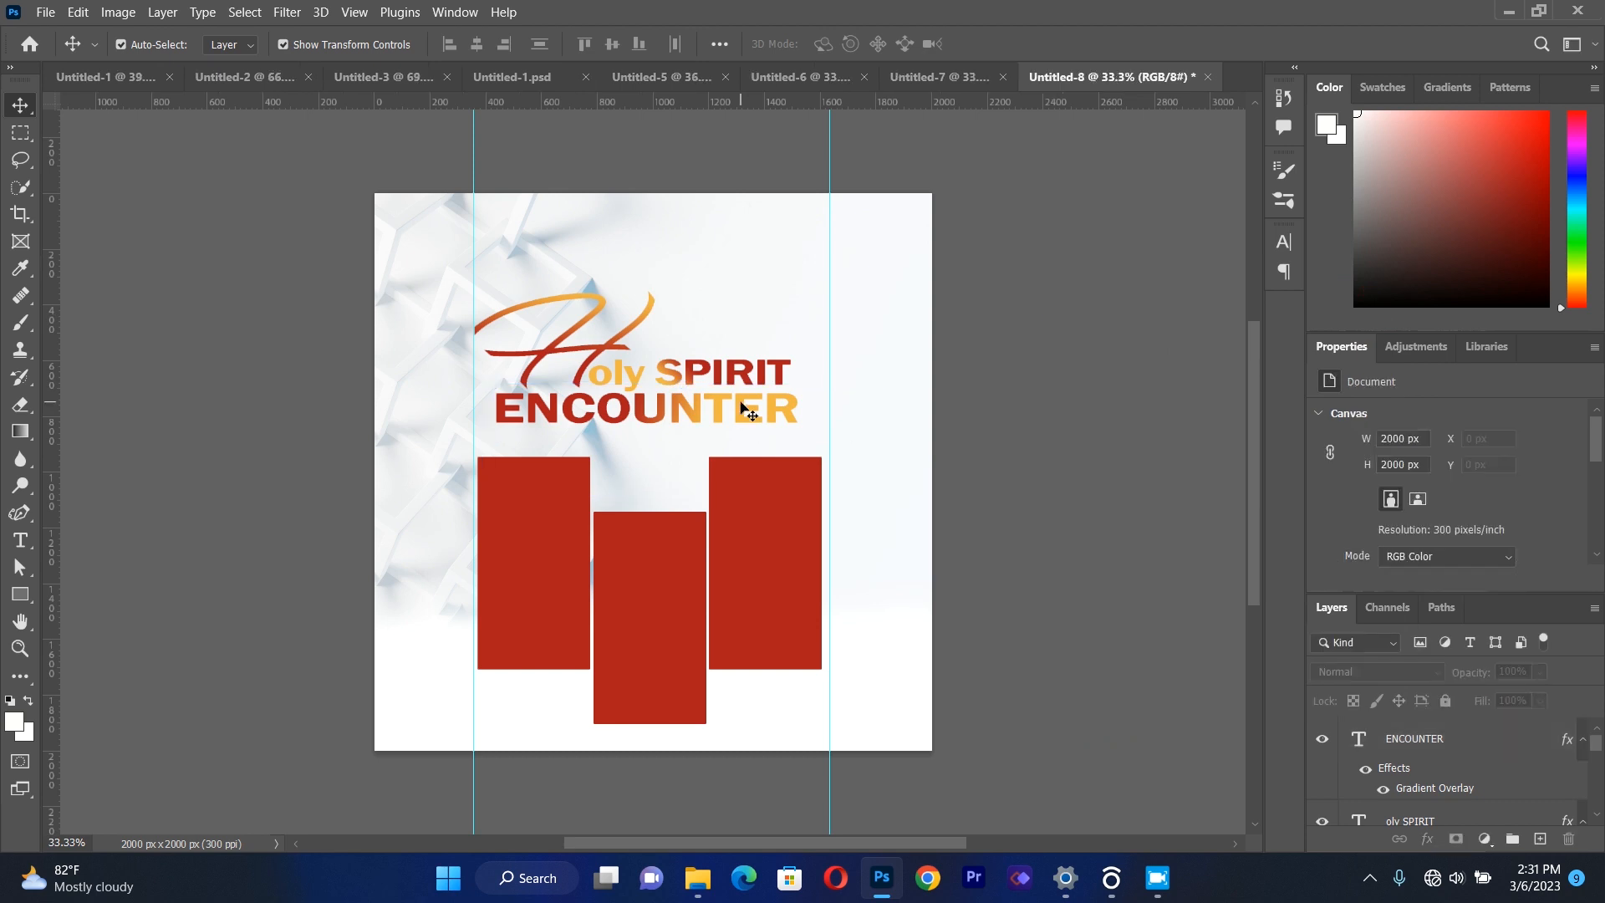
Place PASTOR.png as a linked image, scale it to about 109% and centre it over the red rectangles.
{"action": "left_click", "coordinate": [539, 545]}
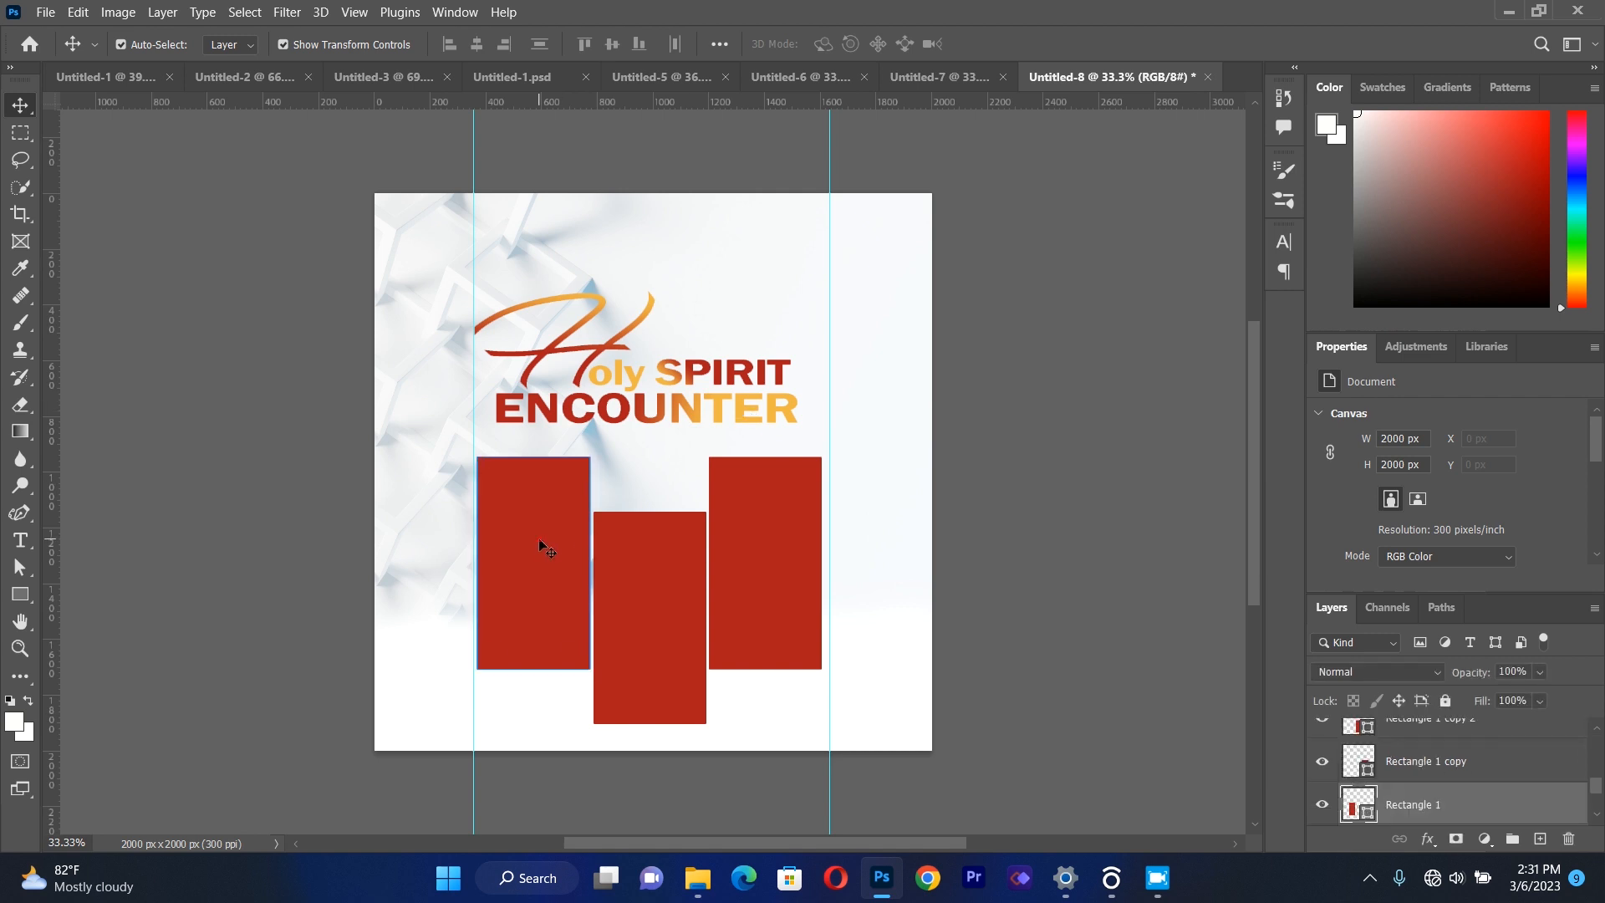
{"action": "left_click", "coordinate": [258, 478]}
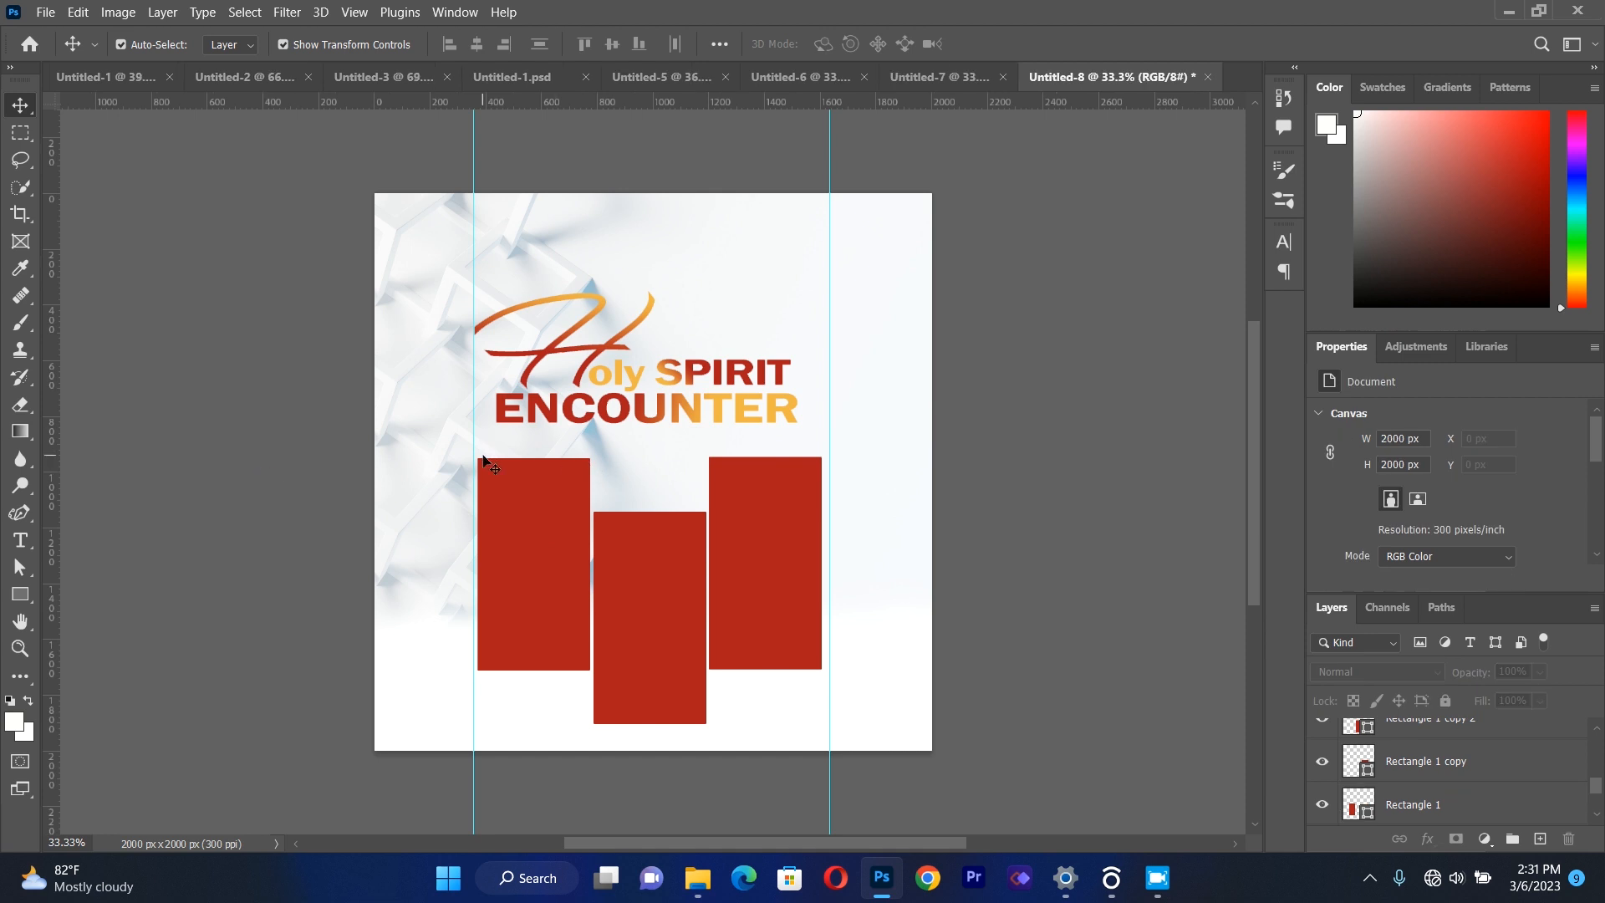
{"action": "left_click", "coordinate": [46, 12]}
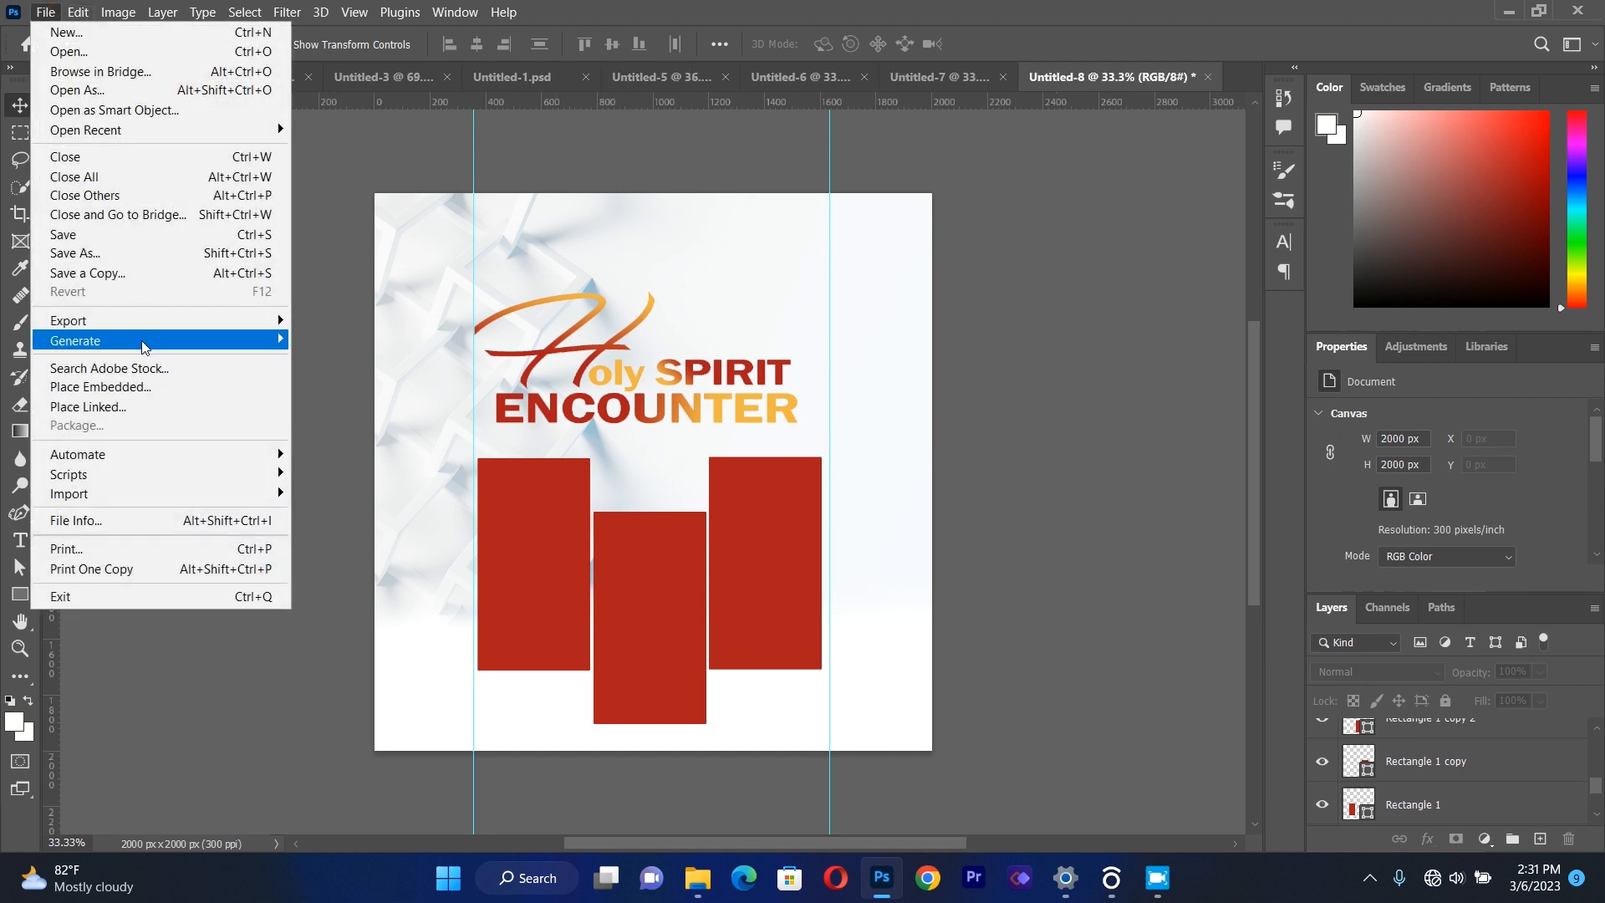
{"action": "left_click", "coordinate": [137, 406]}
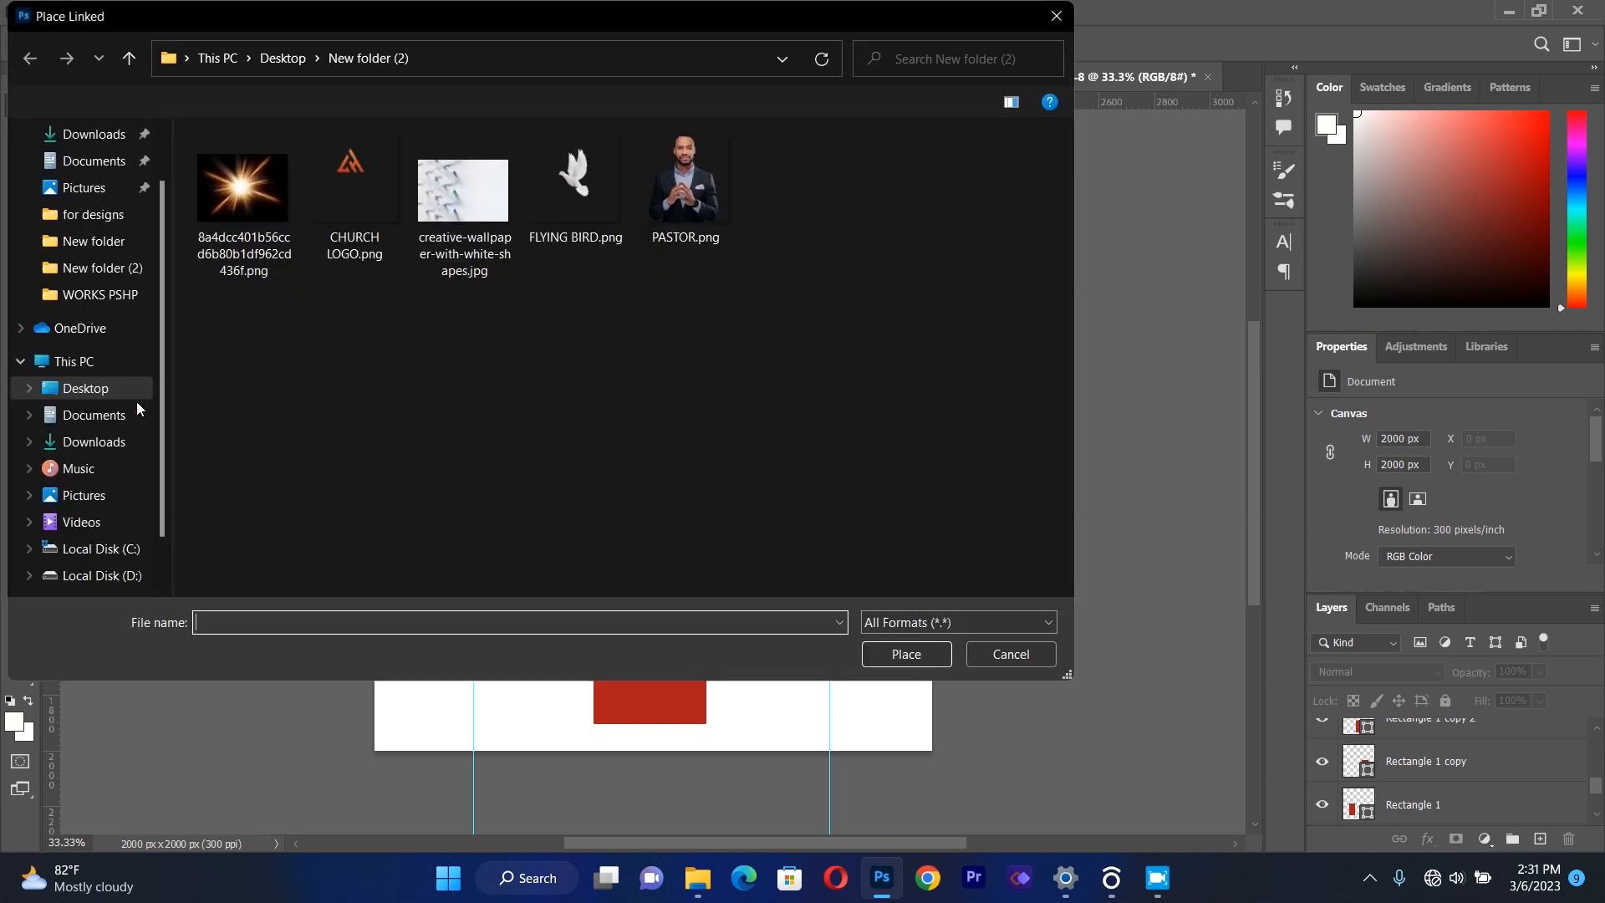
{"action": "double_click", "coordinate": [682, 199]}
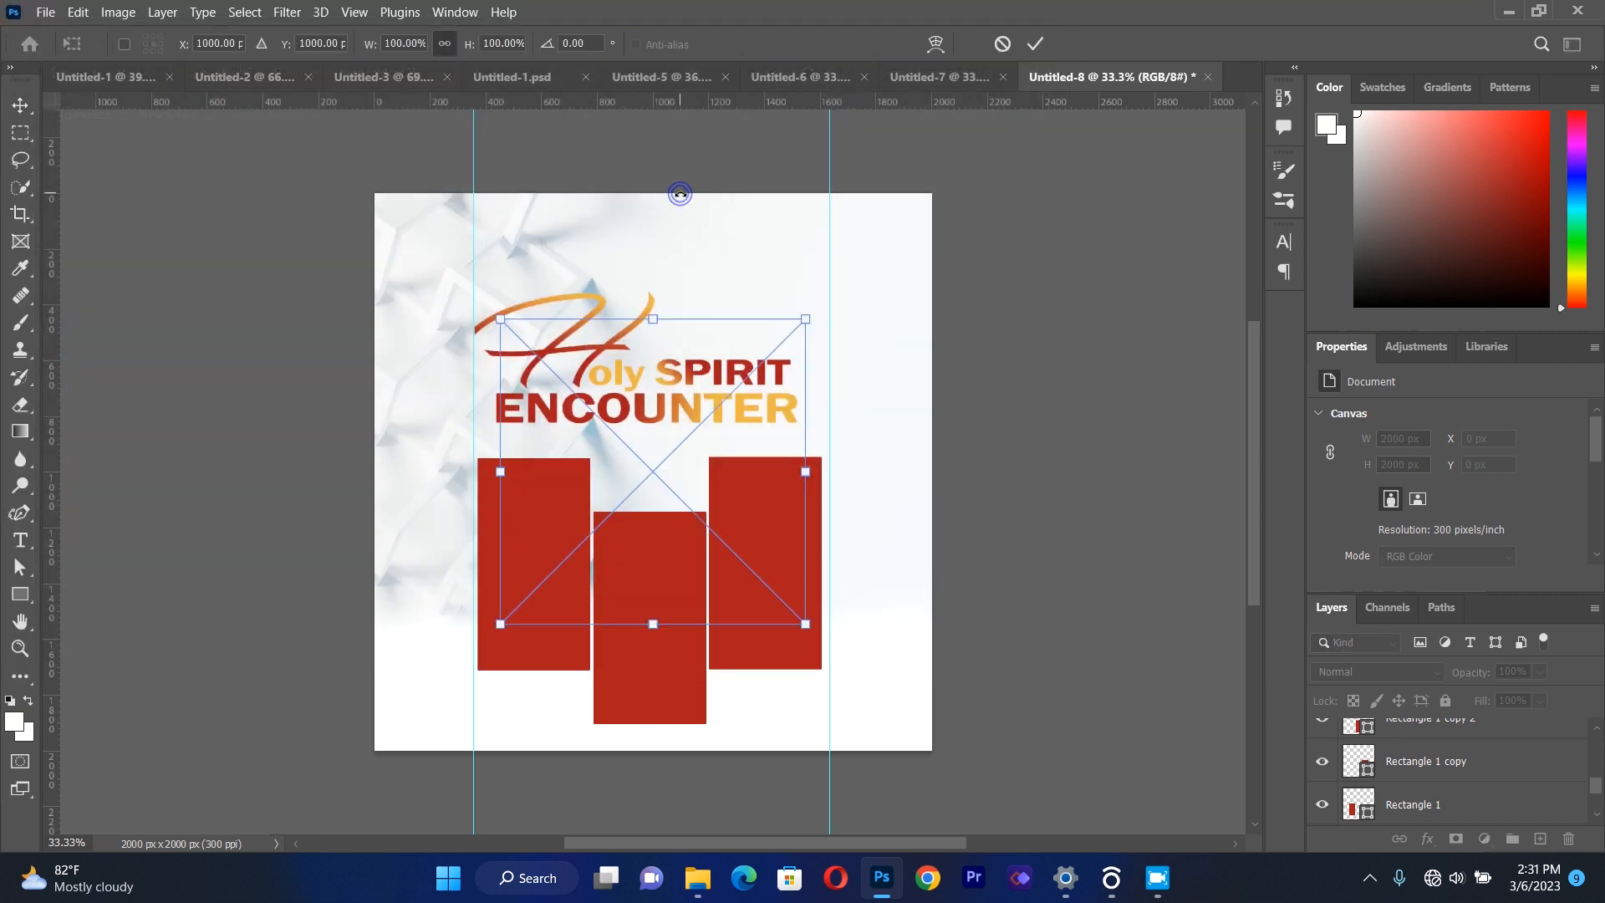
{"action": "left_click_drag", "start_coordinate": [681, 475], "coordinate": [691, 631]}
{"action": "left_click_drag", "start_coordinate": [805, 495], "coordinate": [827, 461]}
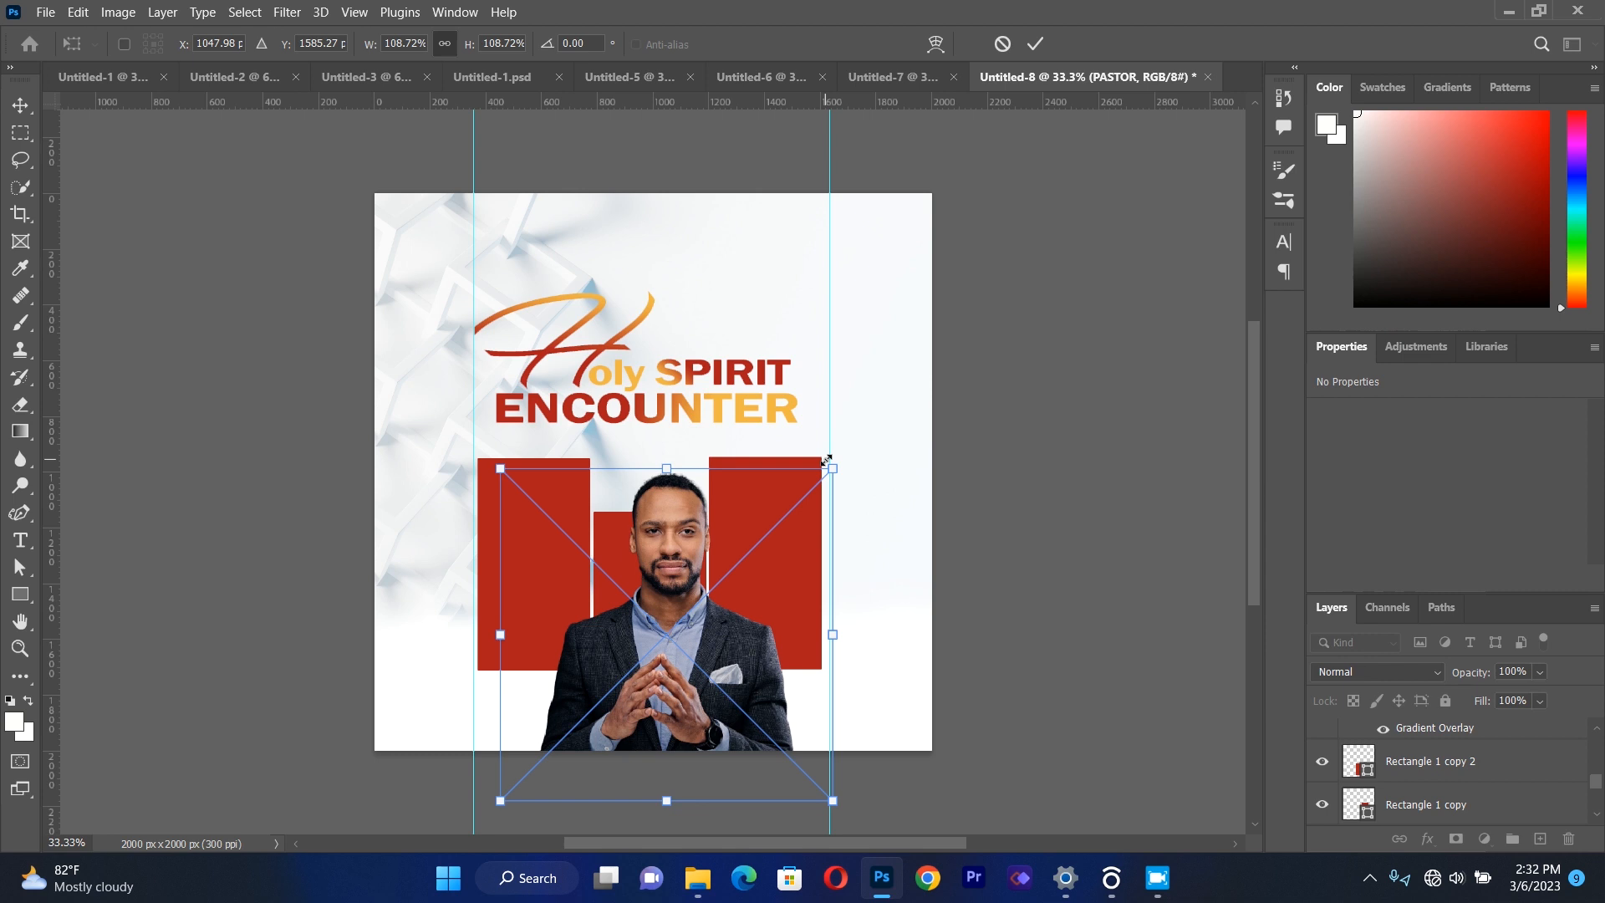
{"action": "left_click_drag", "start_coordinate": [678, 642], "coordinate": [665, 634]}
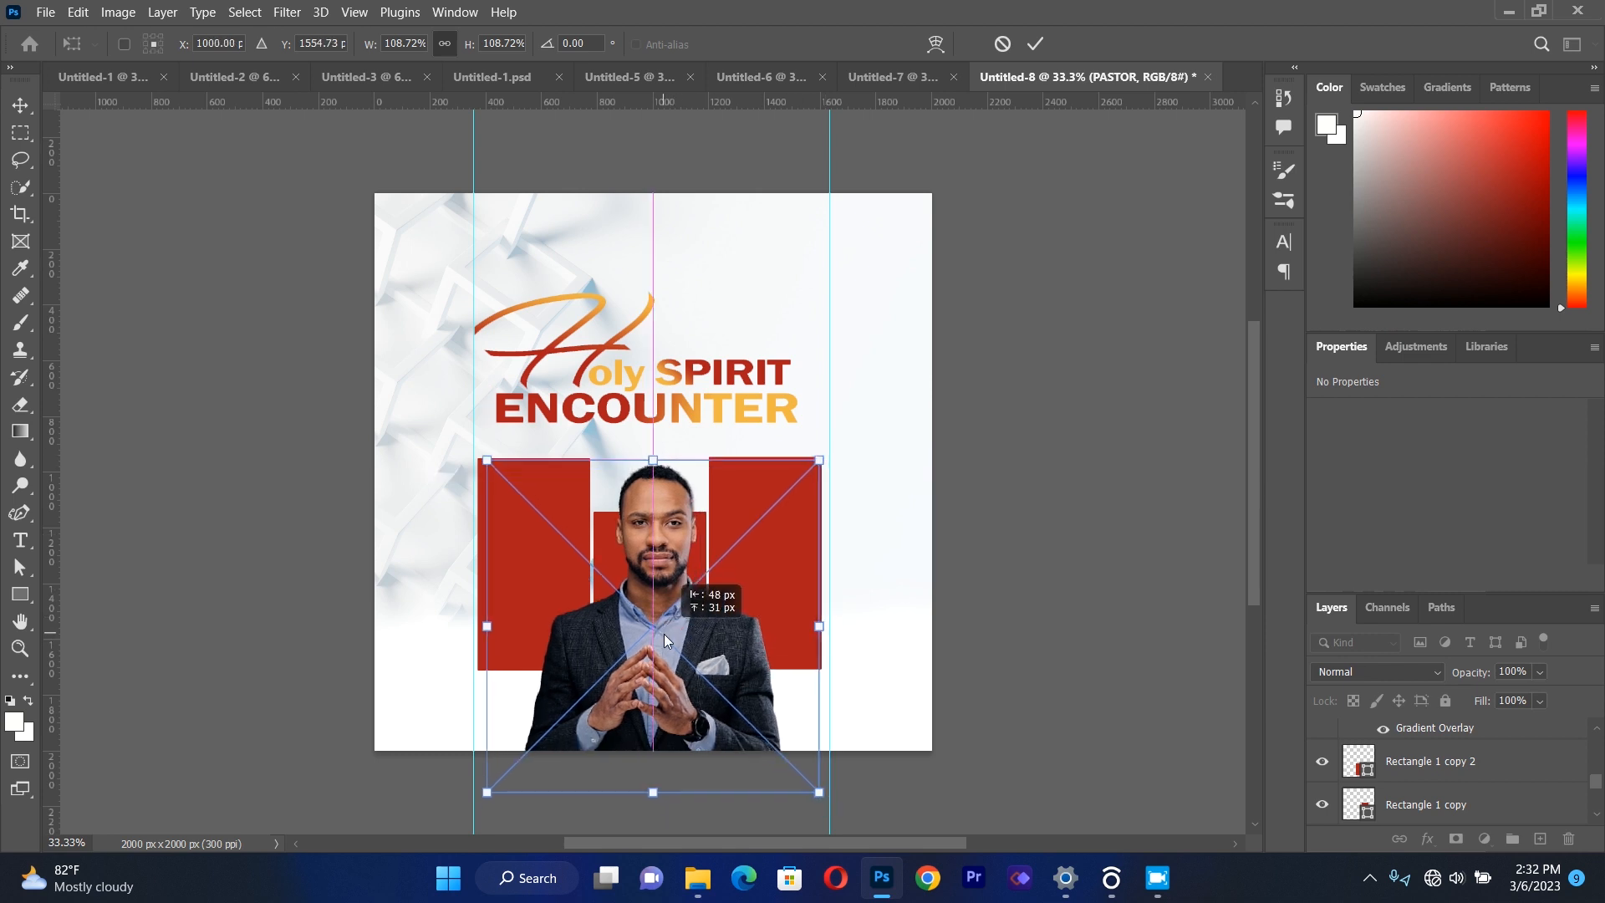
Enlarge the pastor image to about 114% and position it with the head in front of the middle rectangle.
{"action": "left_click_drag", "start_coordinate": [818, 459], "coordinate": [826, 443]}
{"action": "left_click_drag", "start_coordinate": [645, 698], "coordinate": [628, 691]}
{"action": "key", "text": "Right"}
{"action": "key", "text": "Right"}
{"action": "key", "text": "Right"}
{"action": "key", "text": "Up"}
{"action": "key", "text": "Up"}
{"action": "key", "text": "Up"}
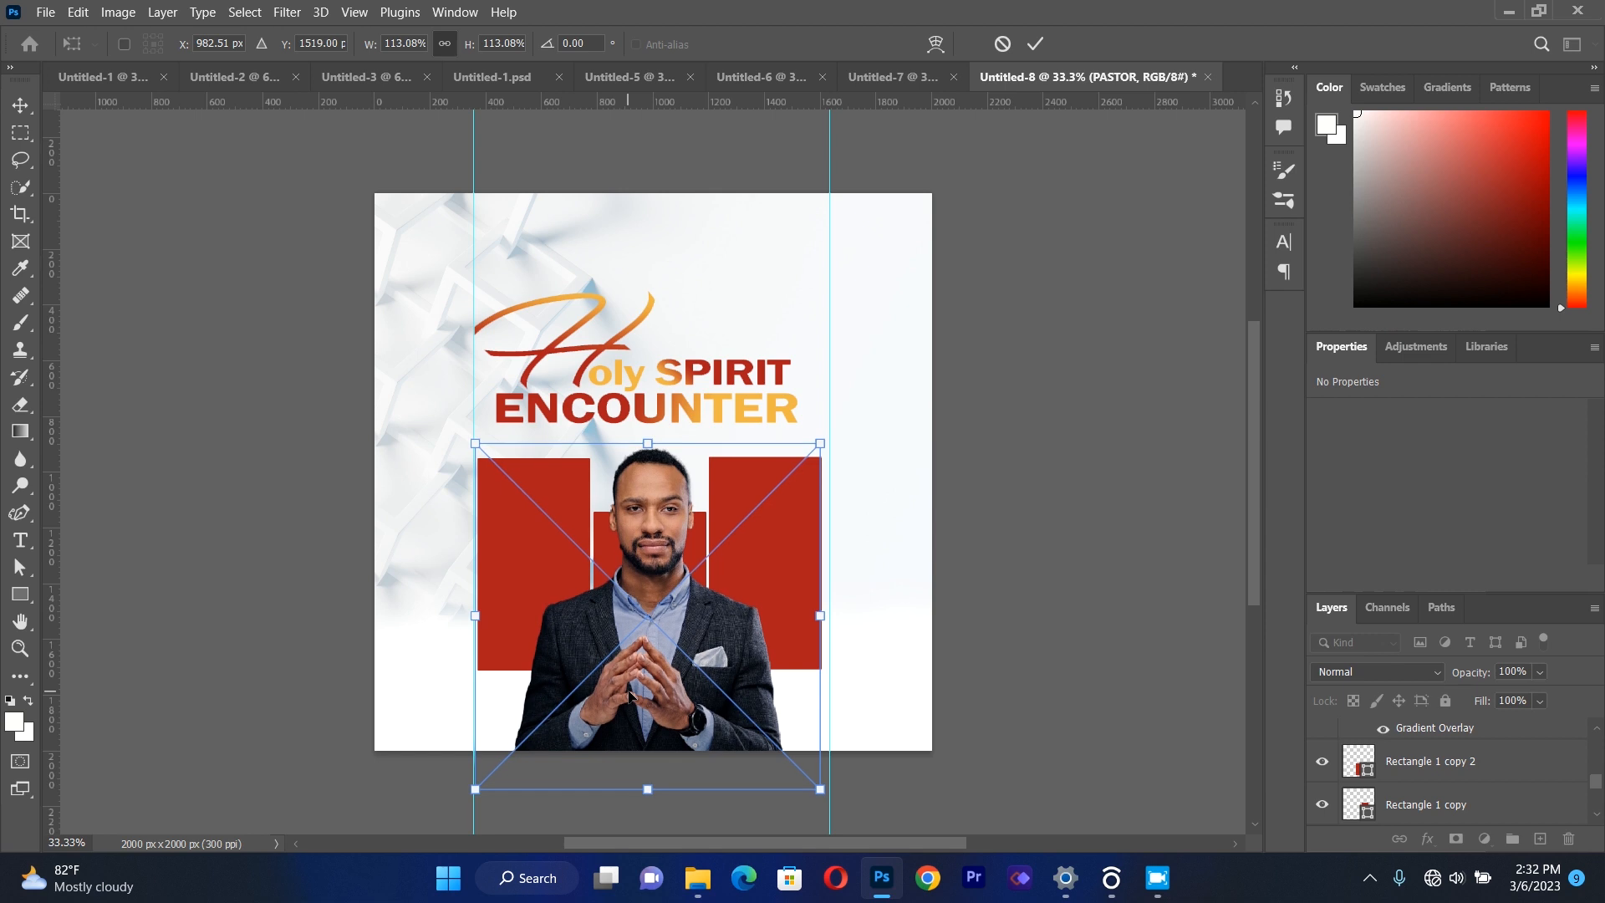
{"action": "mouse_move", "coordinate": [822, 442]}
{"action": "left_mouse_down"}
{"action": "mouse_move", "coordinate": [834, 432]}
{"action": "mouse_move", "coordinate": [826, 441]}
{"action": "left_mouse_up"}
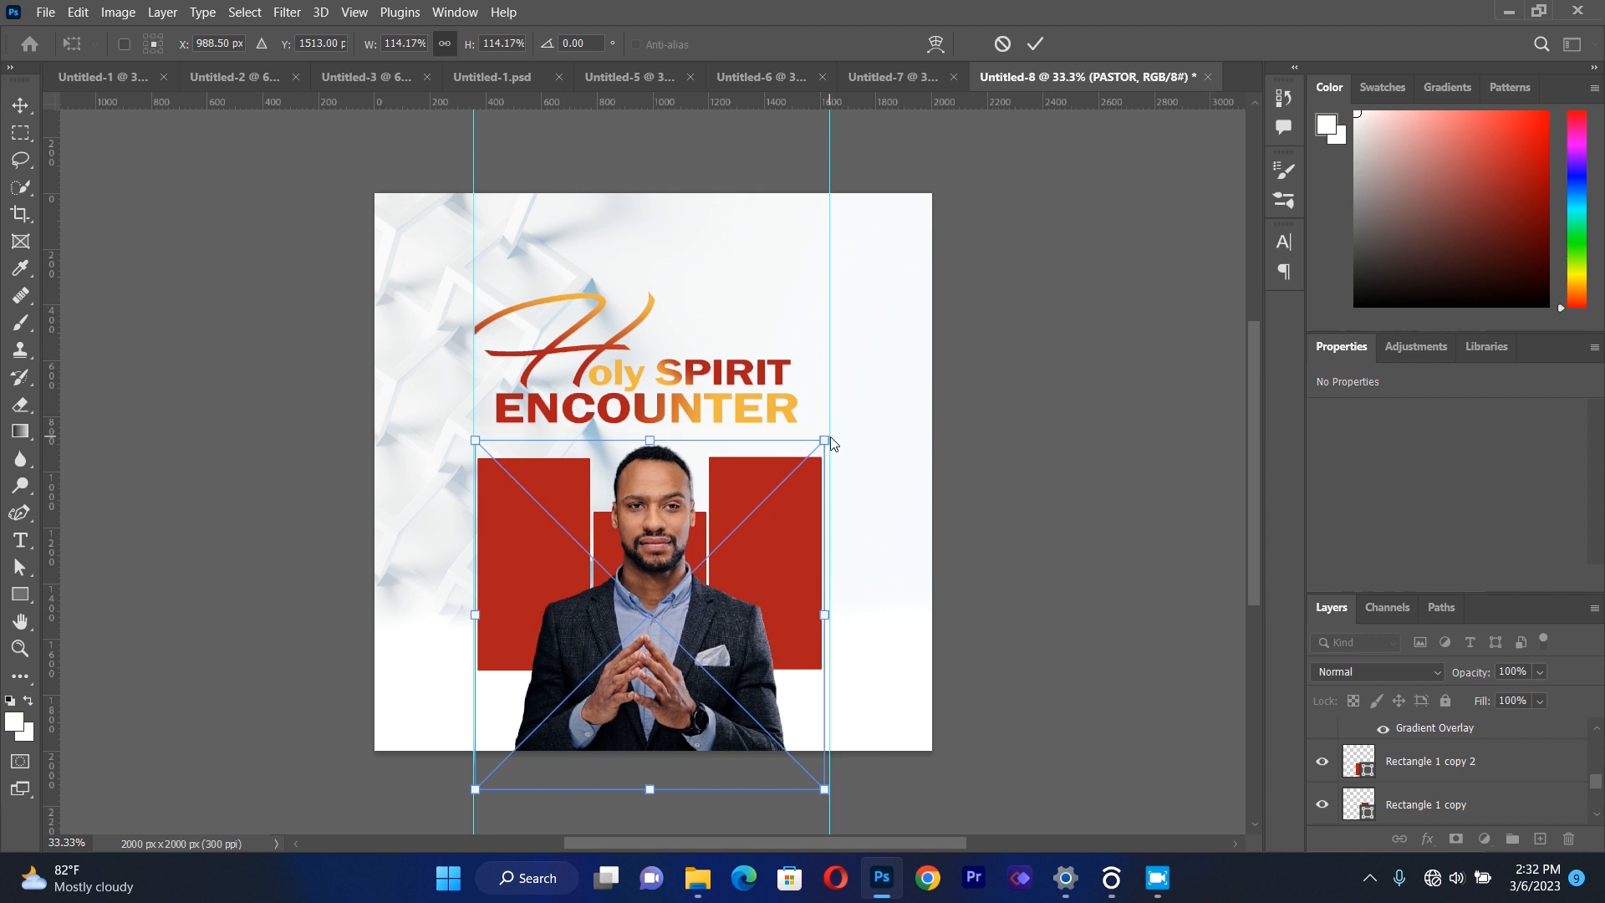
{"action": "left_click", "coordinate": [20, 106]}
{"action": "left_click", "coordinate": [151, 405]}
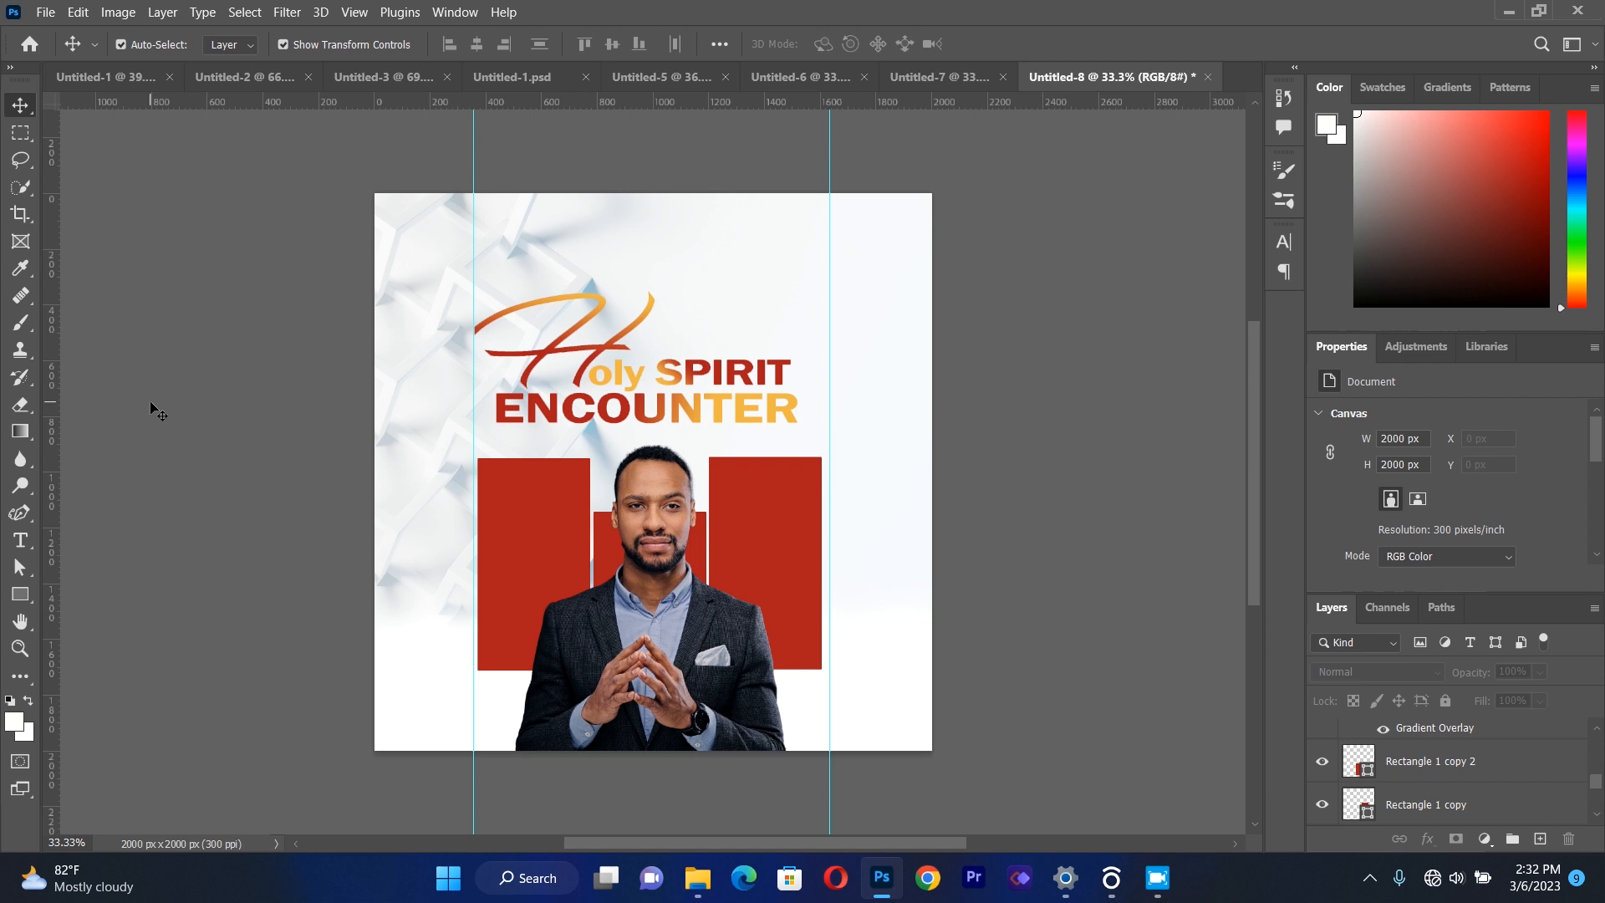
Add a paragraph text box over the red rectangles containing the word "FRIDAY".
{"action": "left_click", "coordinate": [21, 540]}
{"action": "left_click_drag", "start_coordinate": [495, 484], "coordinate": [786, 631]}
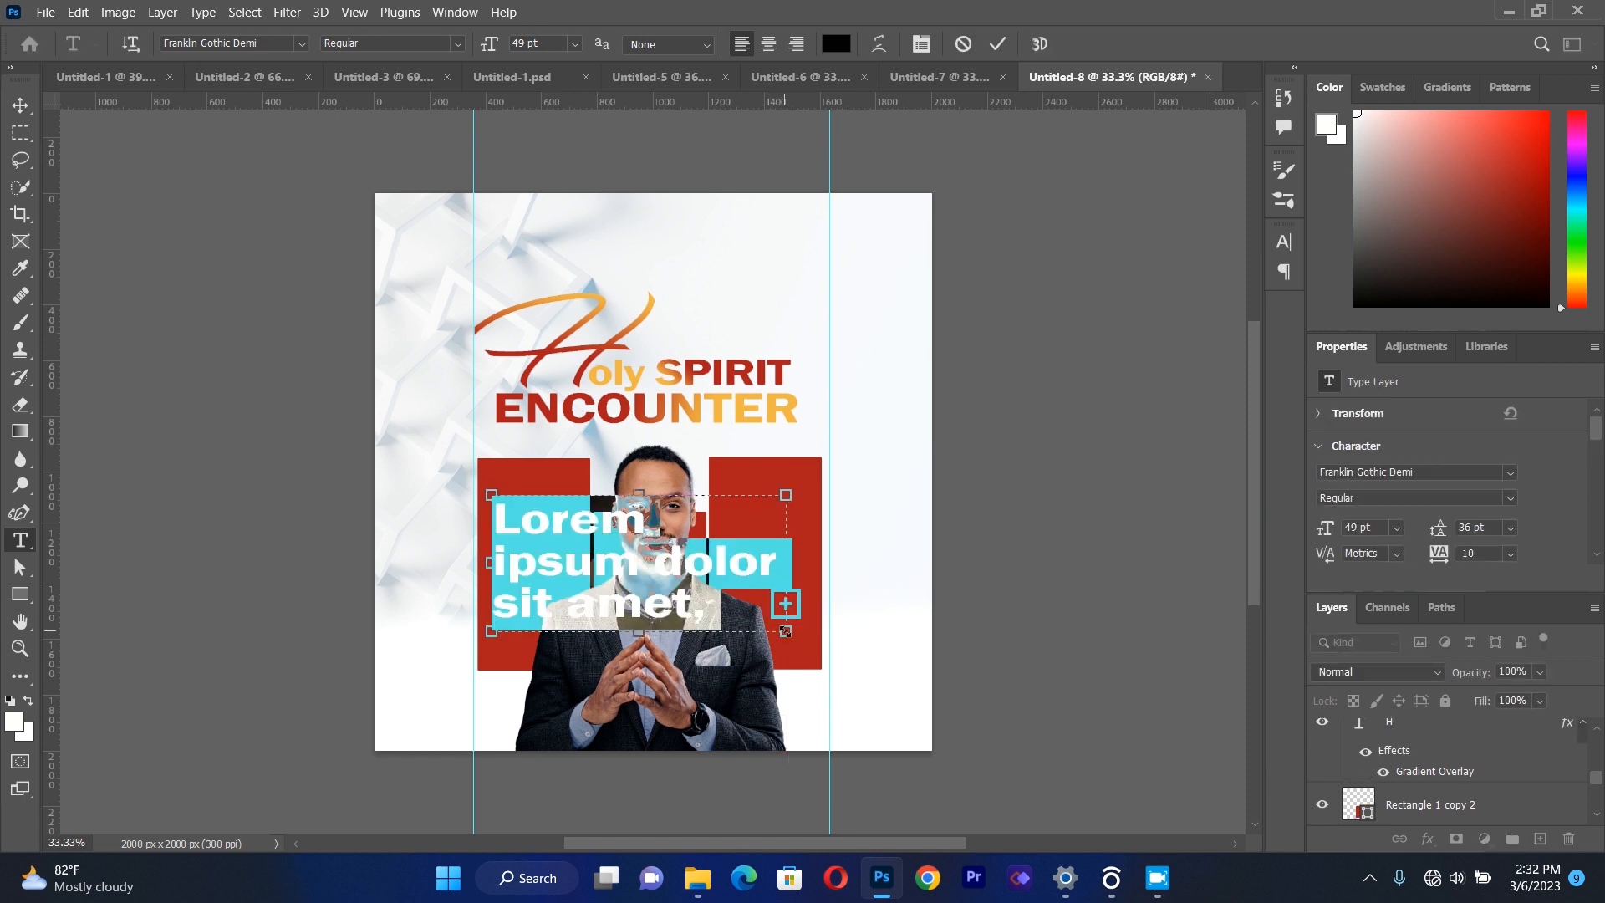
{"action": "key", "text": "Delete"}
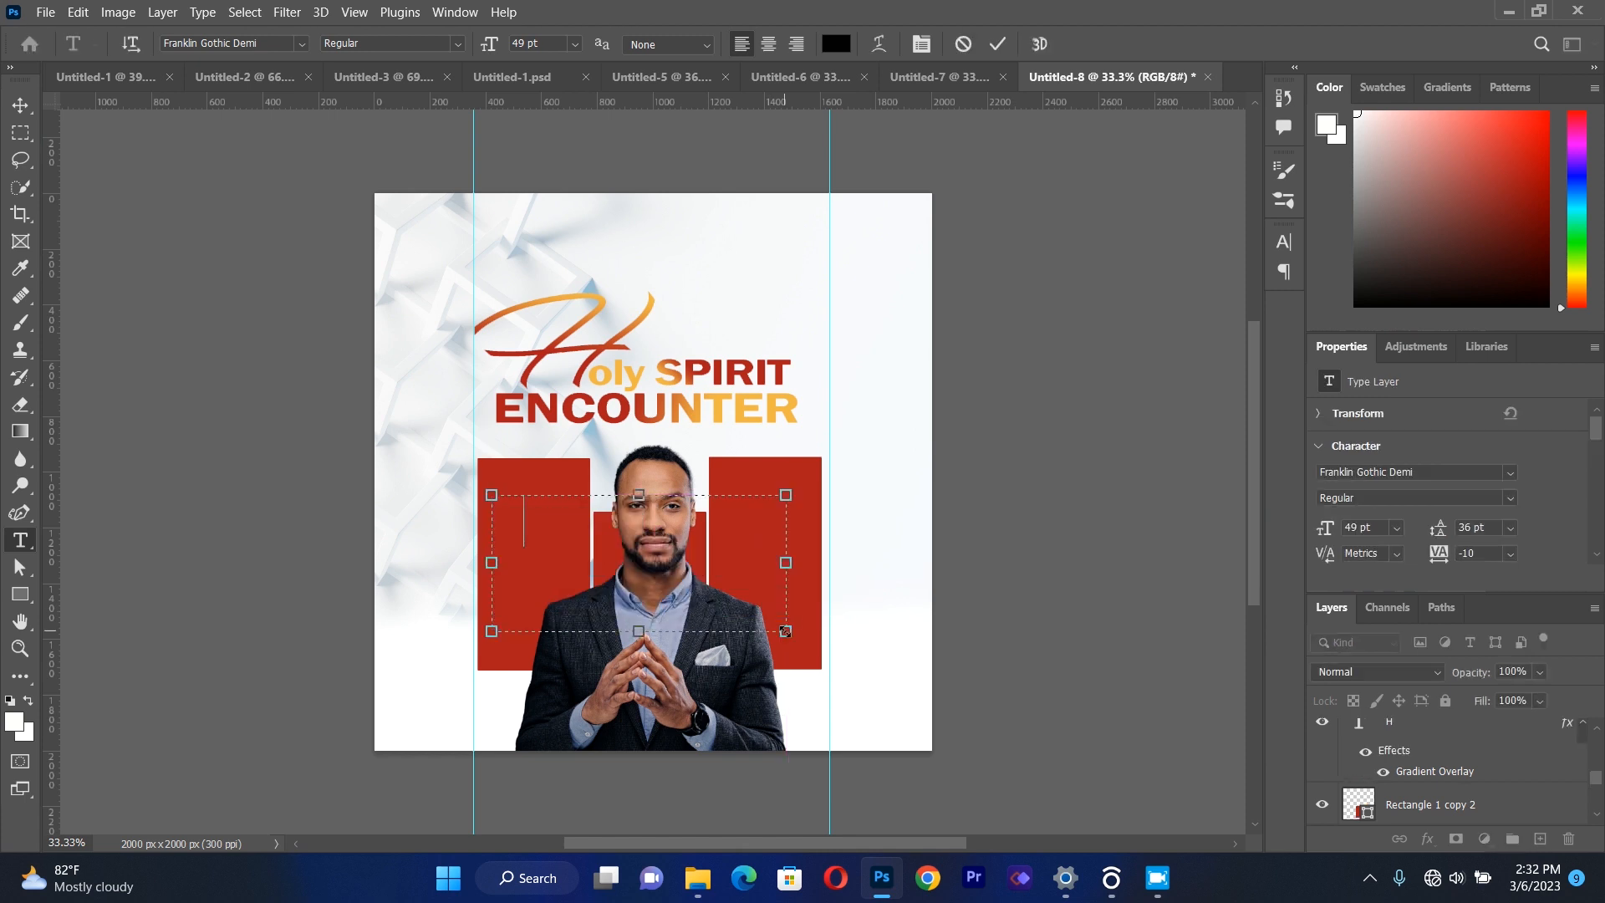
{"action": "type", "text": "FRIDAY"}
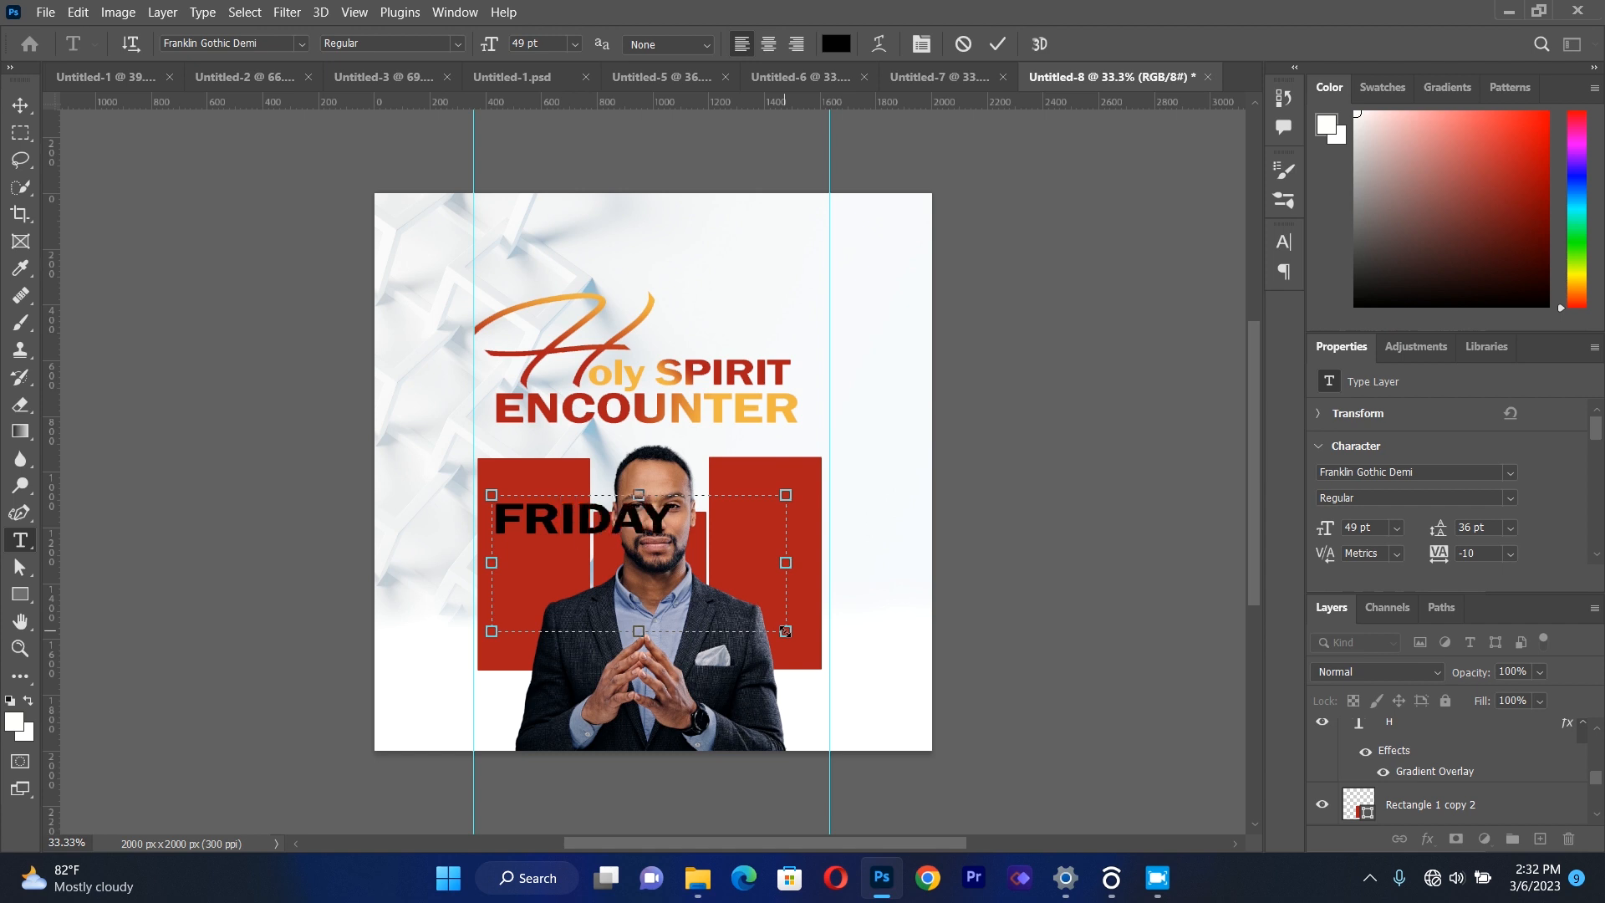
Change the "FRIDAY" text font to Roboto Regular and set its tracking to -25.
{"action": "key", "text": "ctrl+a"}
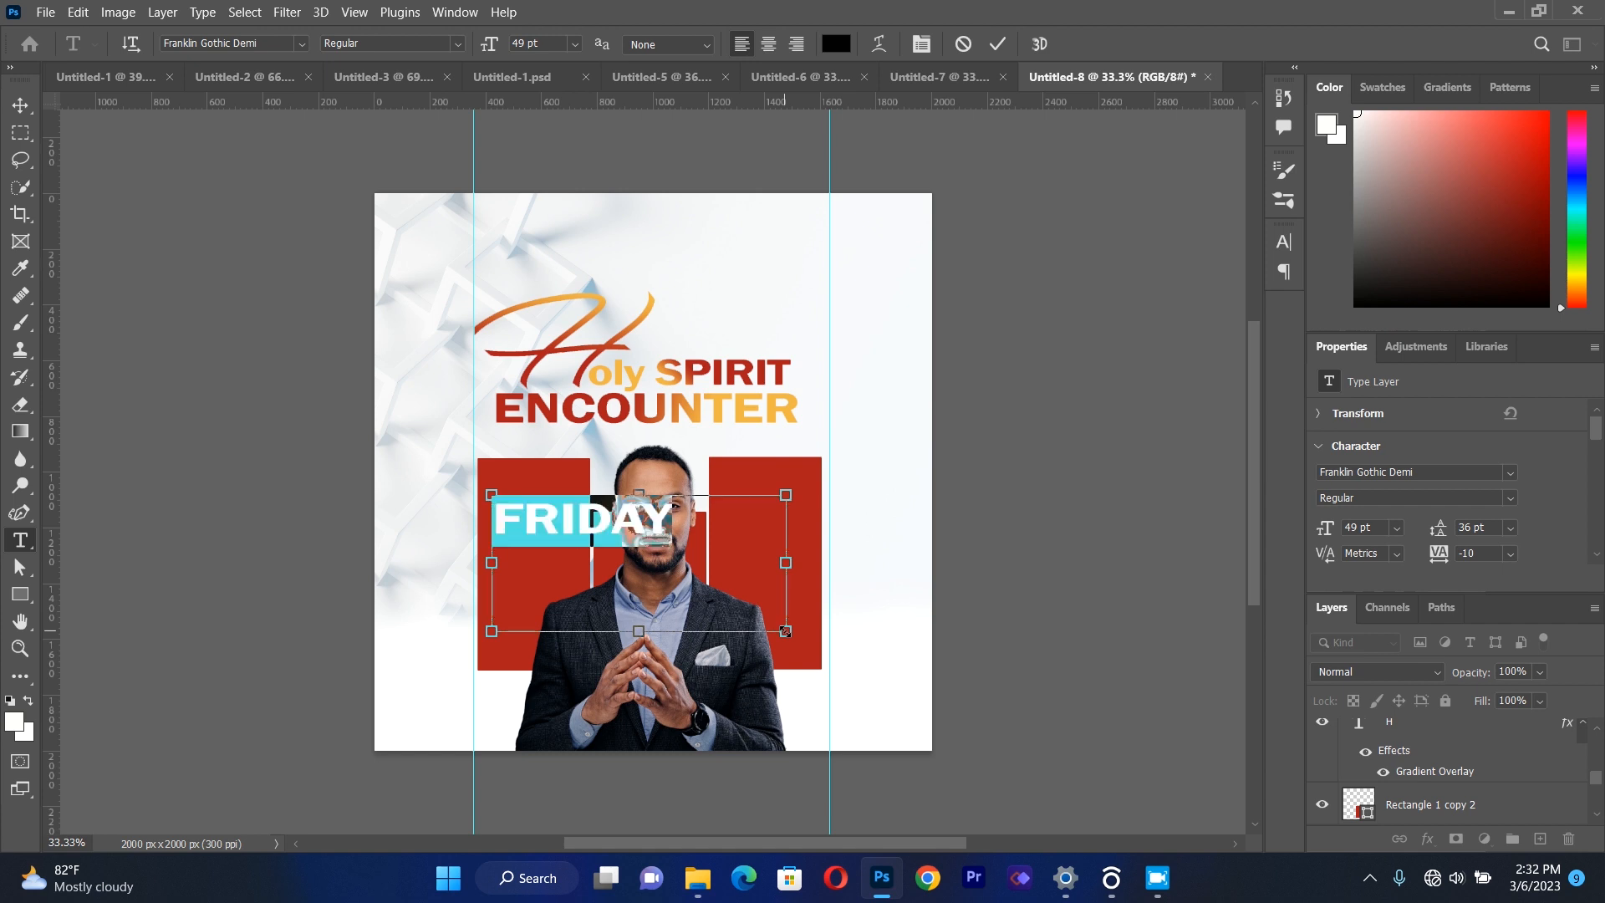
{"action": "left_click", "coordinate": [302, 43]}
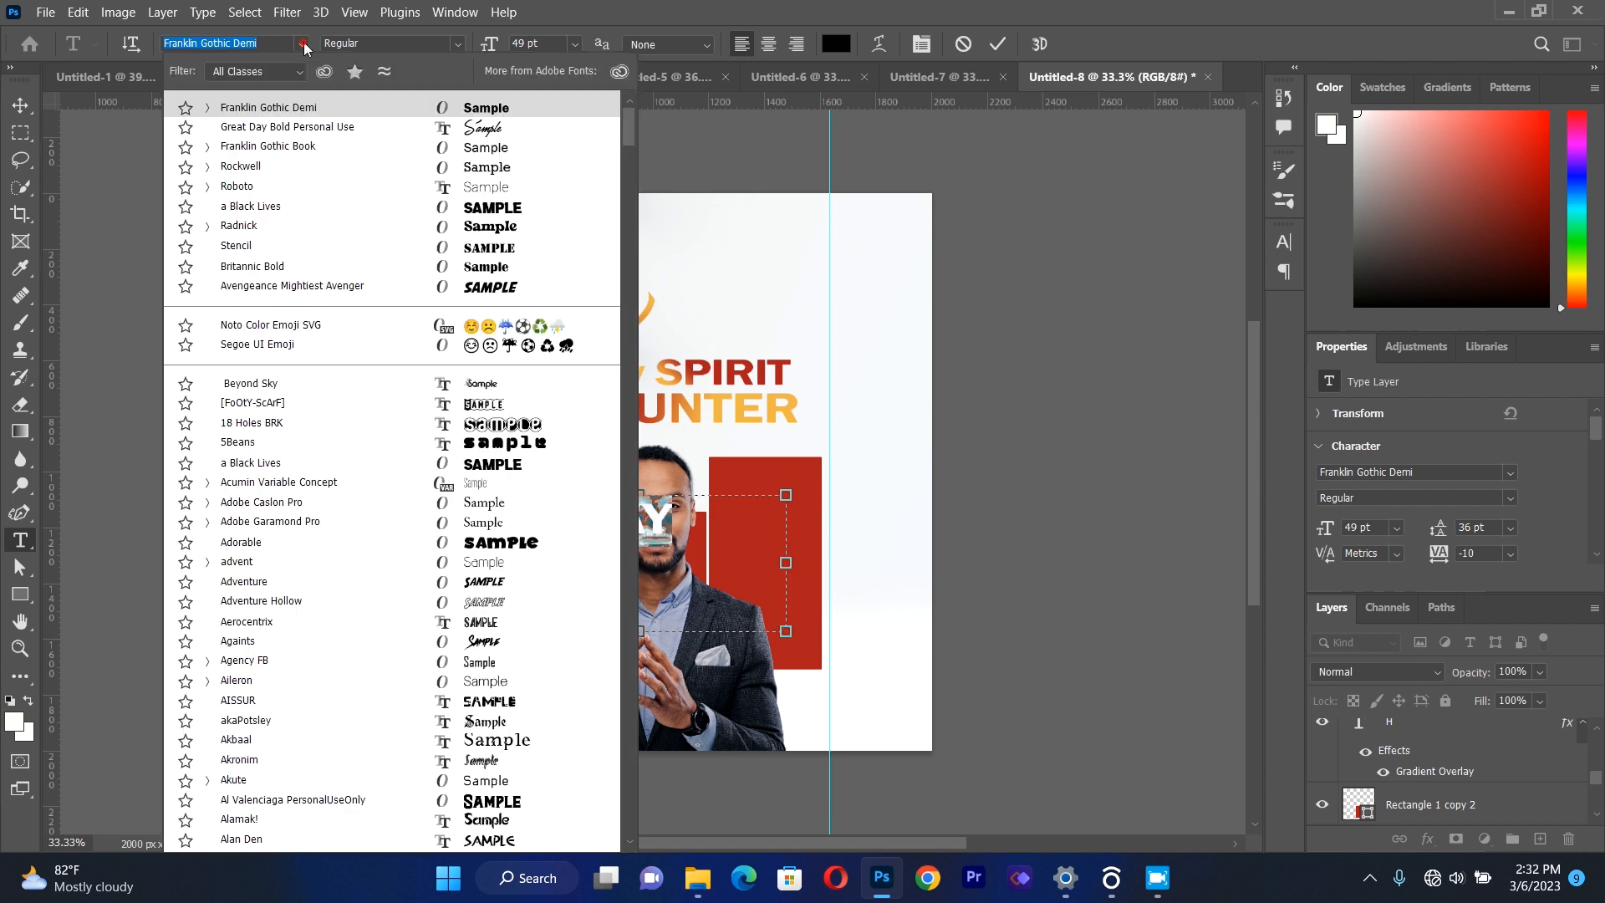
{"action": "left_click", "coordinate": [286, 187]}
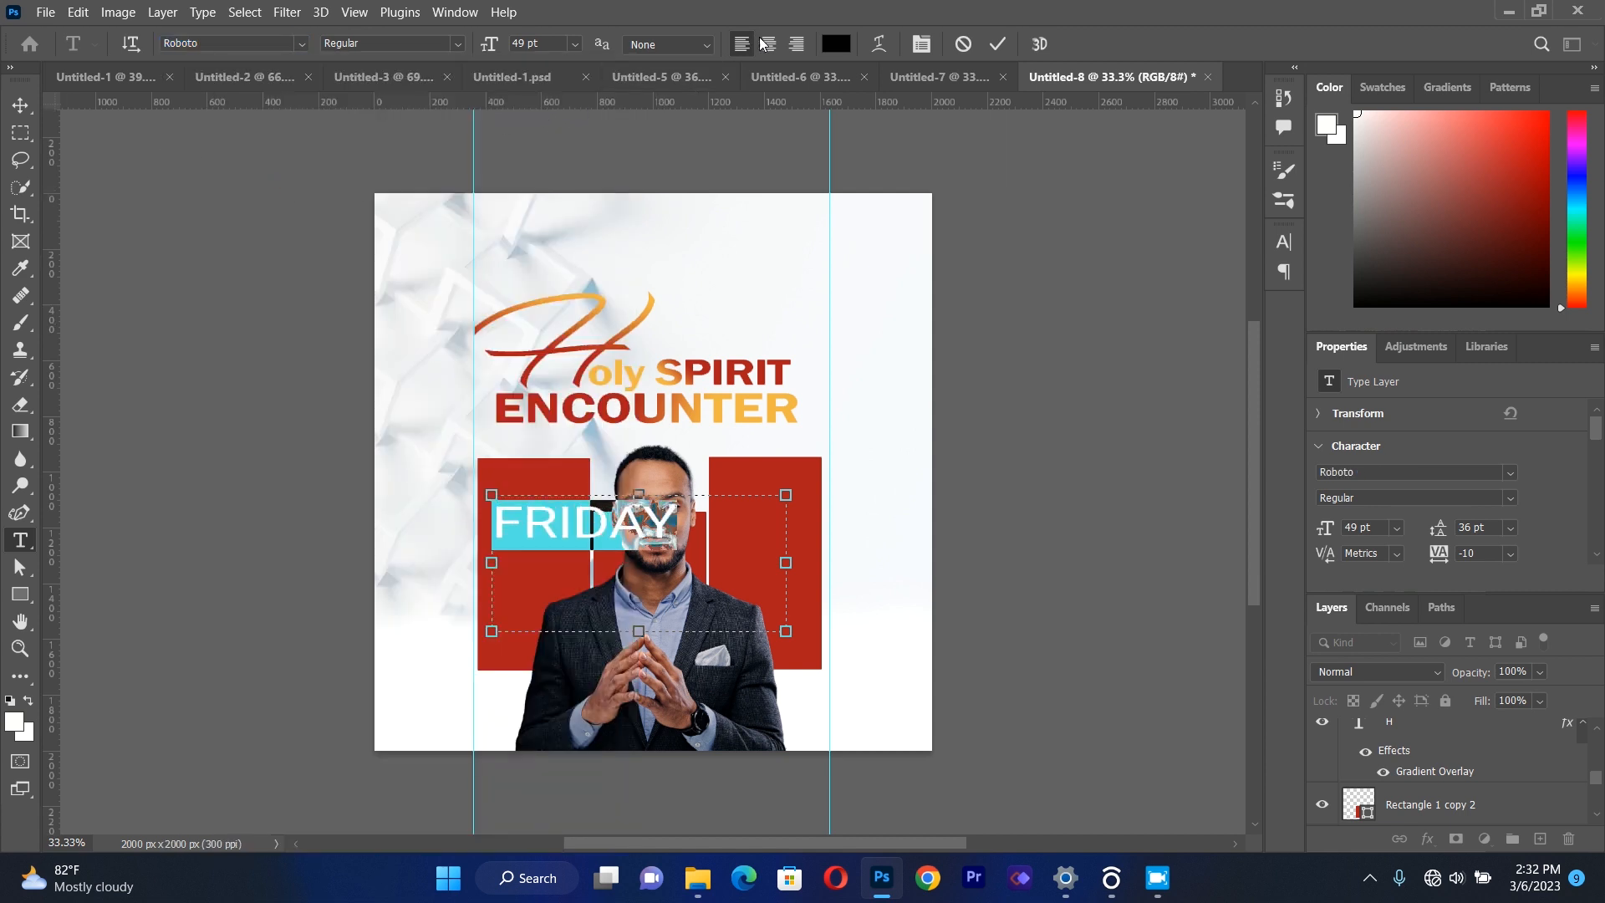
{"action": "left_click", "coordinate": [920, 45]}
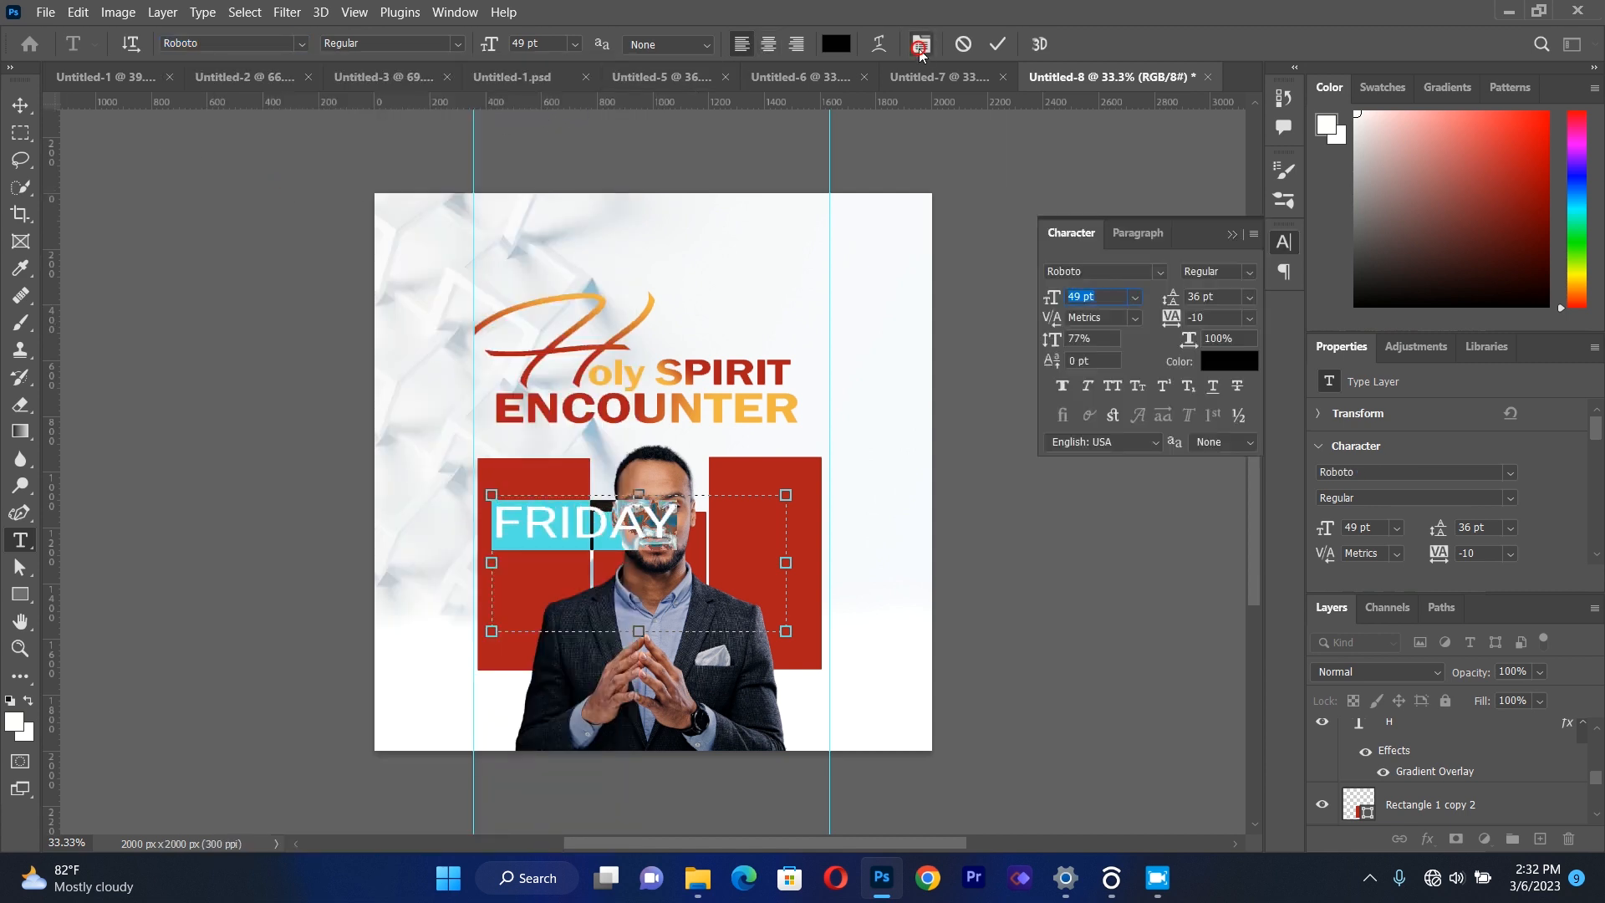
{"action": "left_click", "coordinate": [1249, 319]}
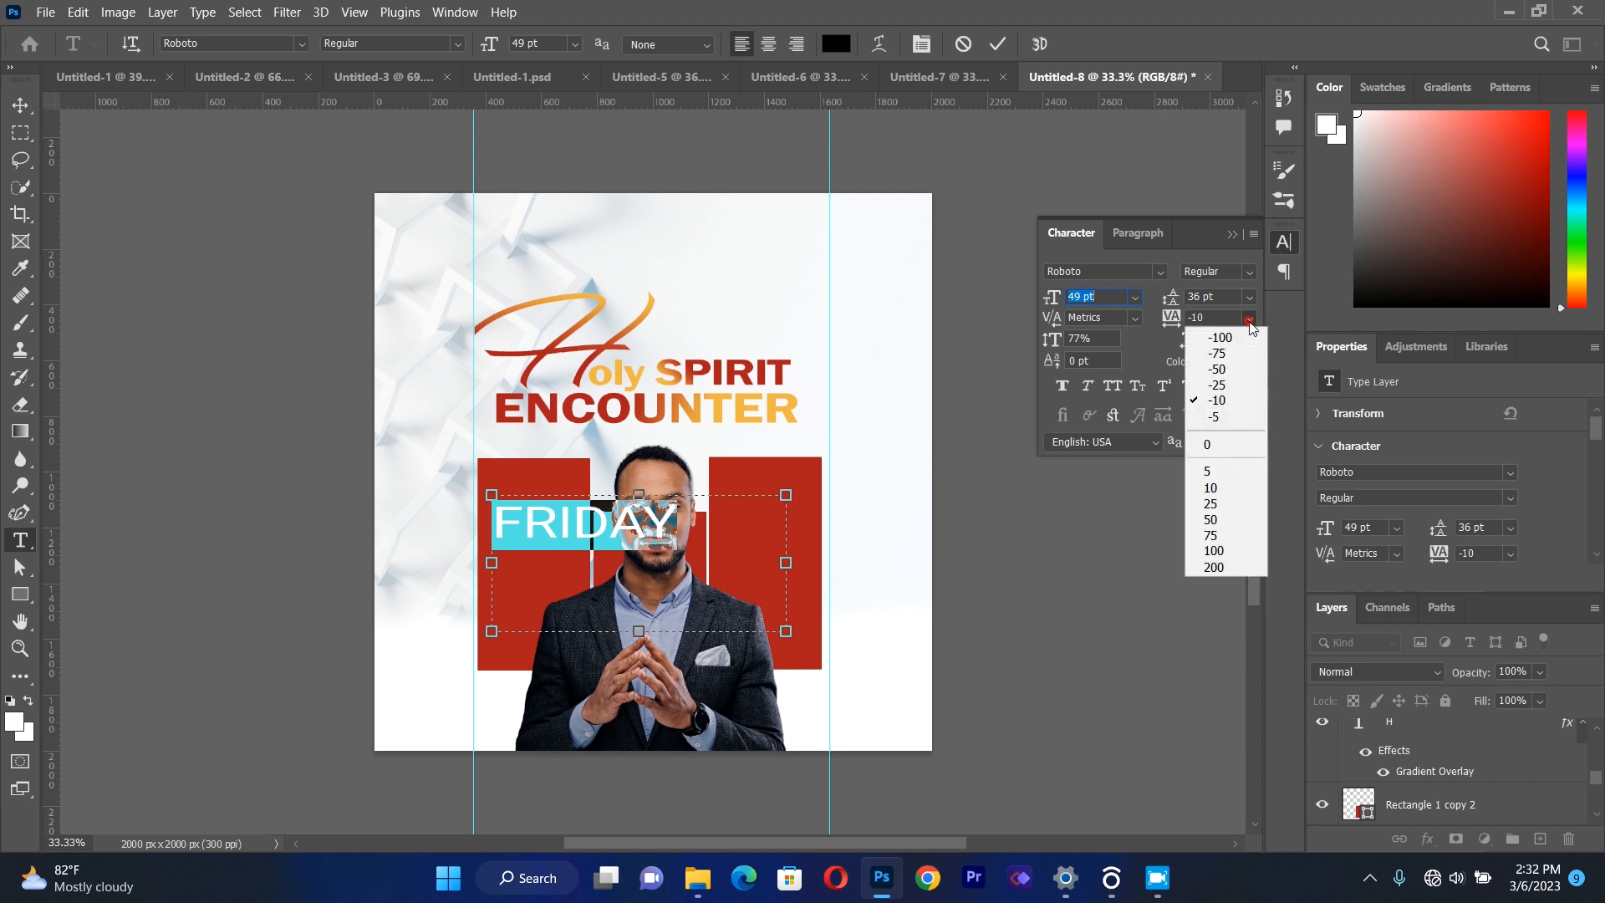
{"action": "left_click", "coordinate": [1231, 387]}
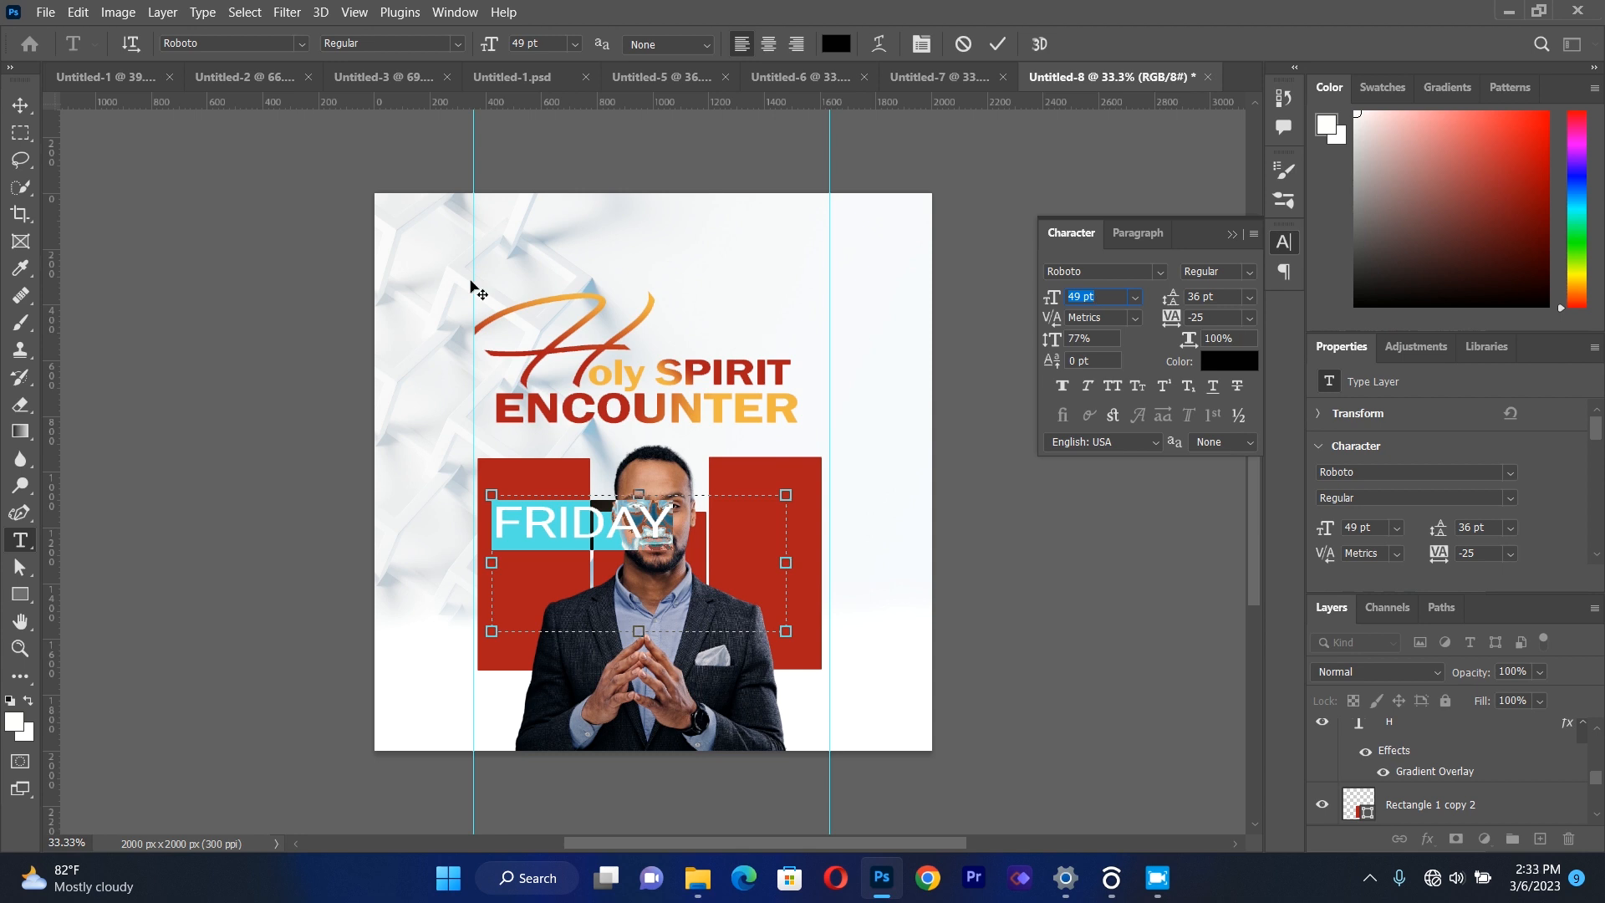
Scale the "FRIDAY" text down to about 34% so it fits the first red rectangle, and colour it off-white #f8f9fb.
{"action": "left_click", "coordinate": [20, 104]}
{"action": "left_click_drag", "start_coordinate": [791, 633], "coordinate": [593, 554]}
{"action": "left_click", "coordinate": [20, 540]}
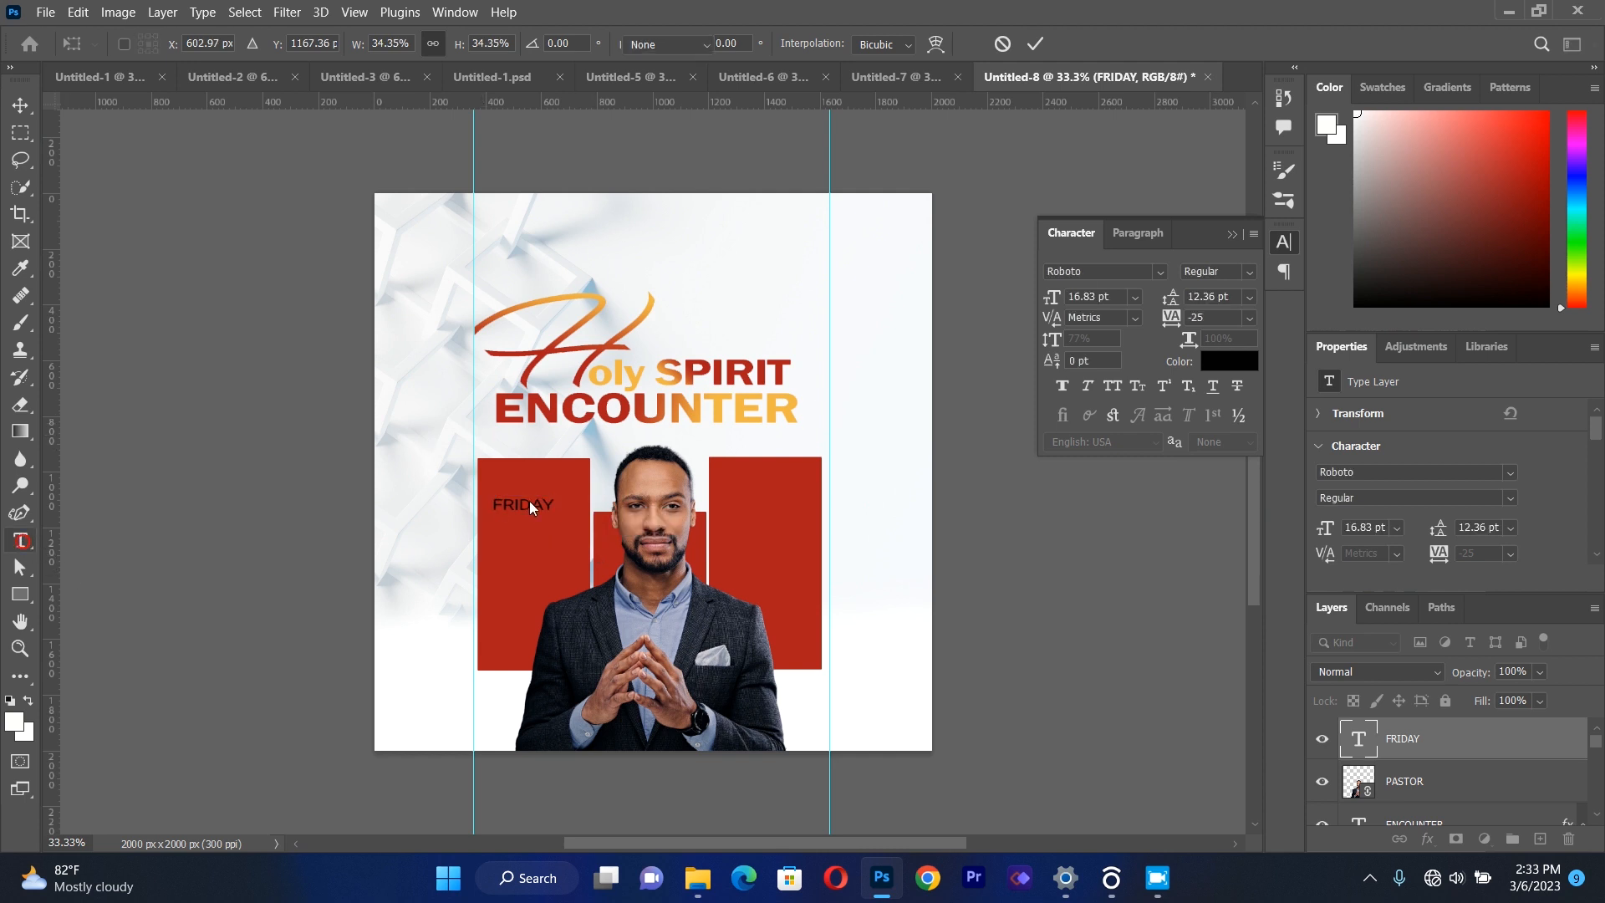
{"action": "left_click", "coordinate": [556, 506]}
{"action": "key", "text": "ctrl+a"}
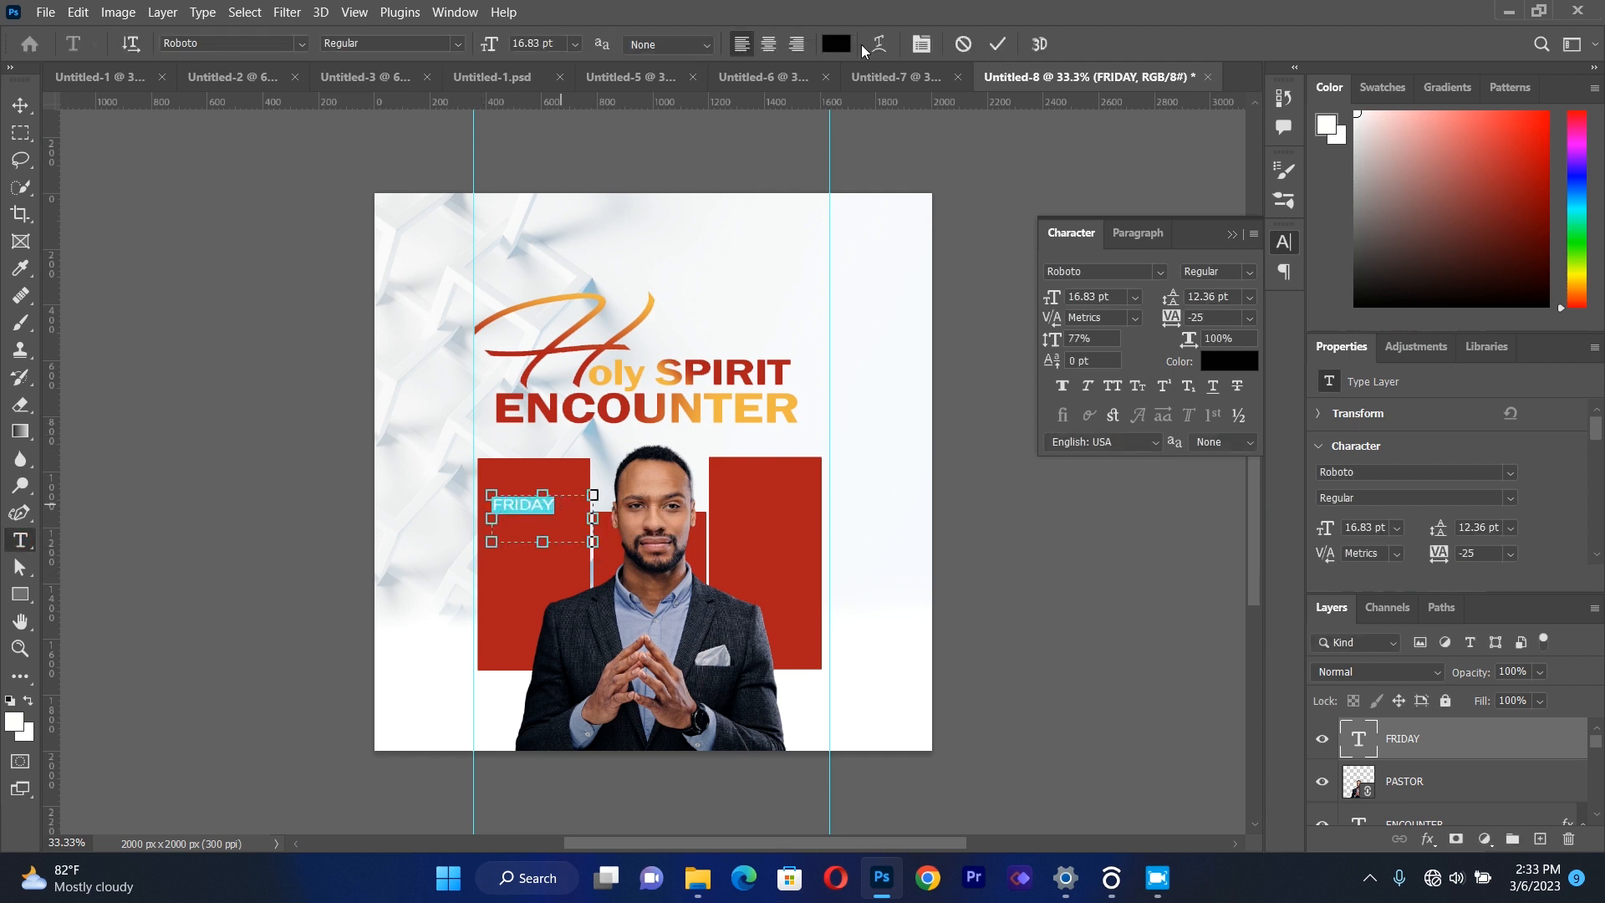
{"action": "left_click", "coordinate": [836, 44]}
{"action": "left_click", "coordinate": [869, 289]}
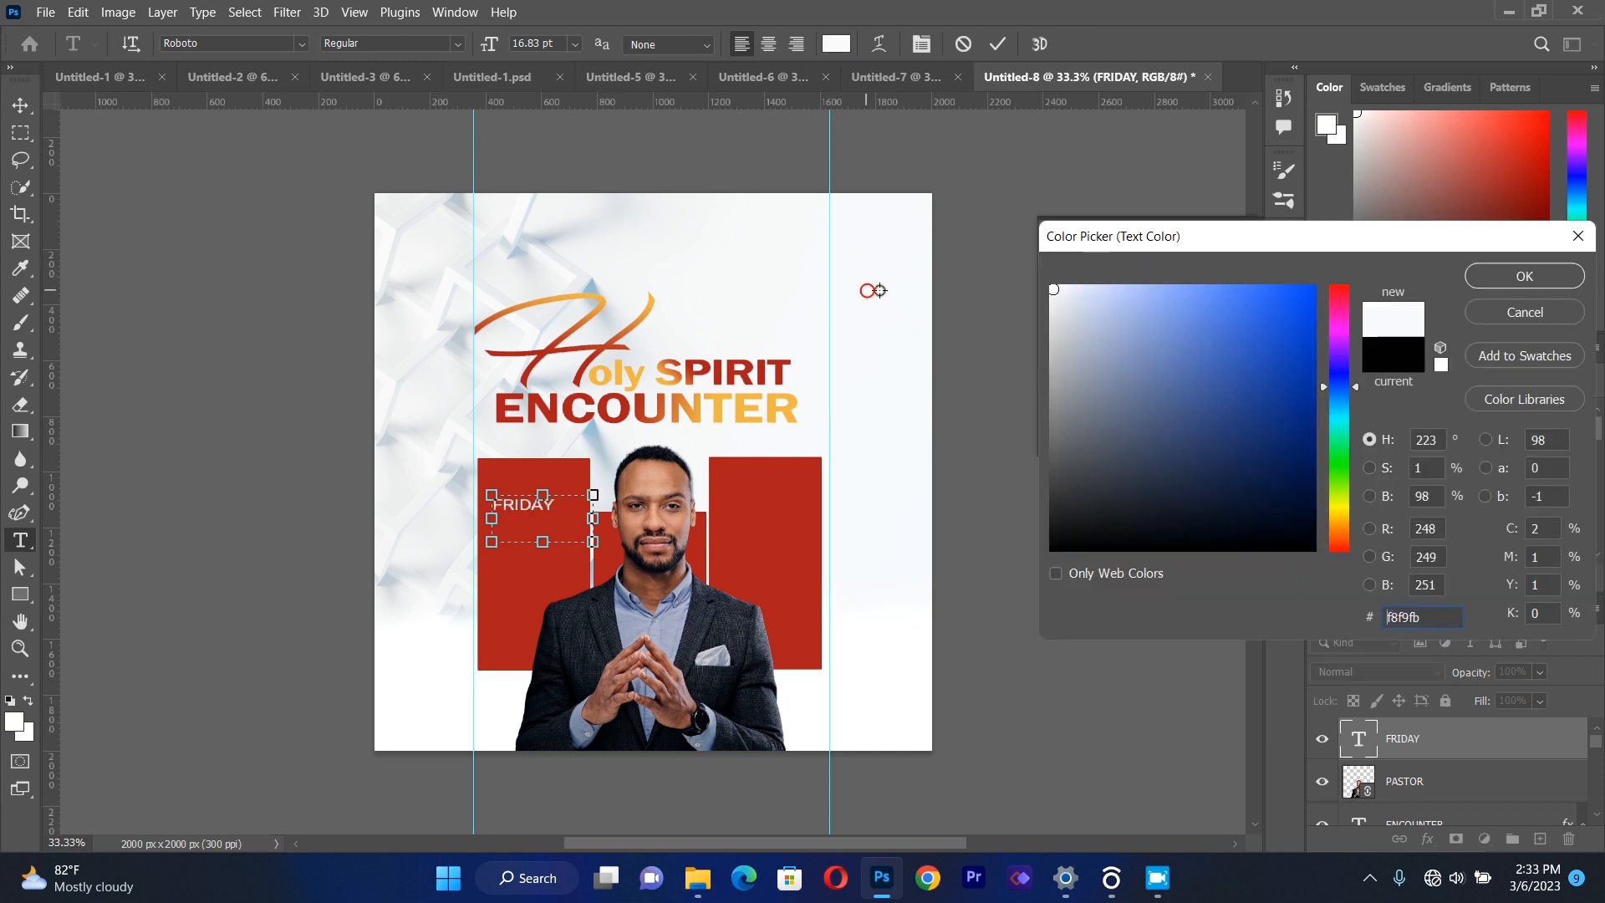
{"action": "left_click", "coordinate": [1475, 276]}
Move the "FRIDAY" text slightly up within the first red rectangle and deselect it.
{"action": "left_click", "coordinate": [17, 104]}
{"action": "left_click_drag", "start_coordinate": [544, 502], "coordinate": [548, 491]}
{"action": "left_click", "coordinate": [333, 495]}
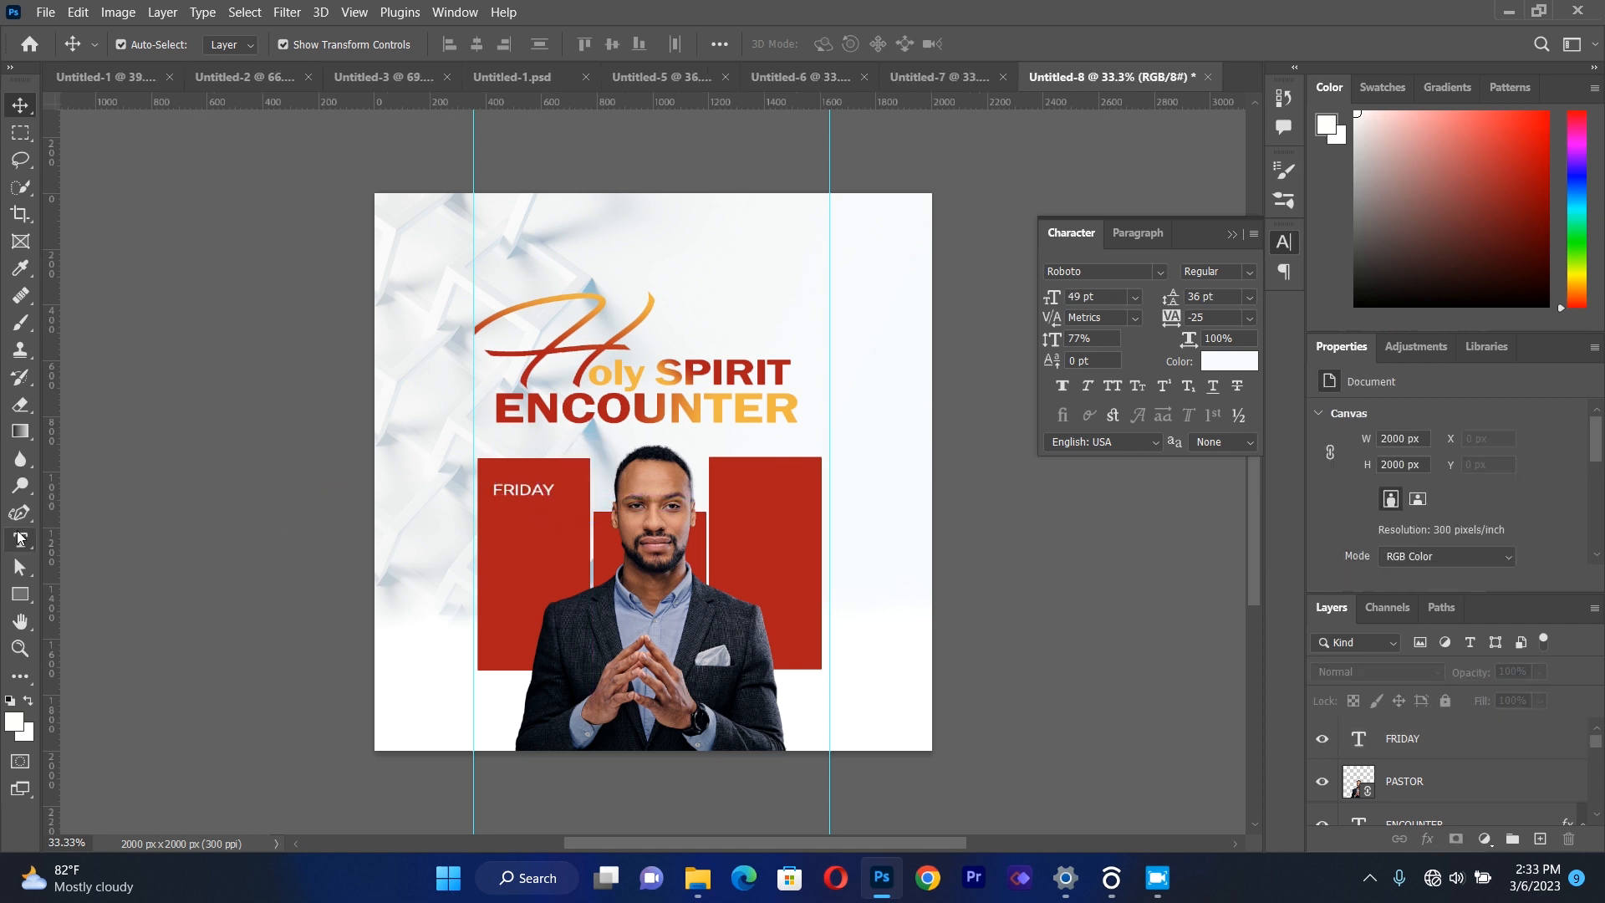
Add a separate "24TH" text box below "FRIDAY" and set its style to Roboto Bold.
{"action": "left_click", "coordinate": [20, 538]}
{"action": "left_click_drag", "start_coordinate": [499, 545], "coordinate": [810, 669]}
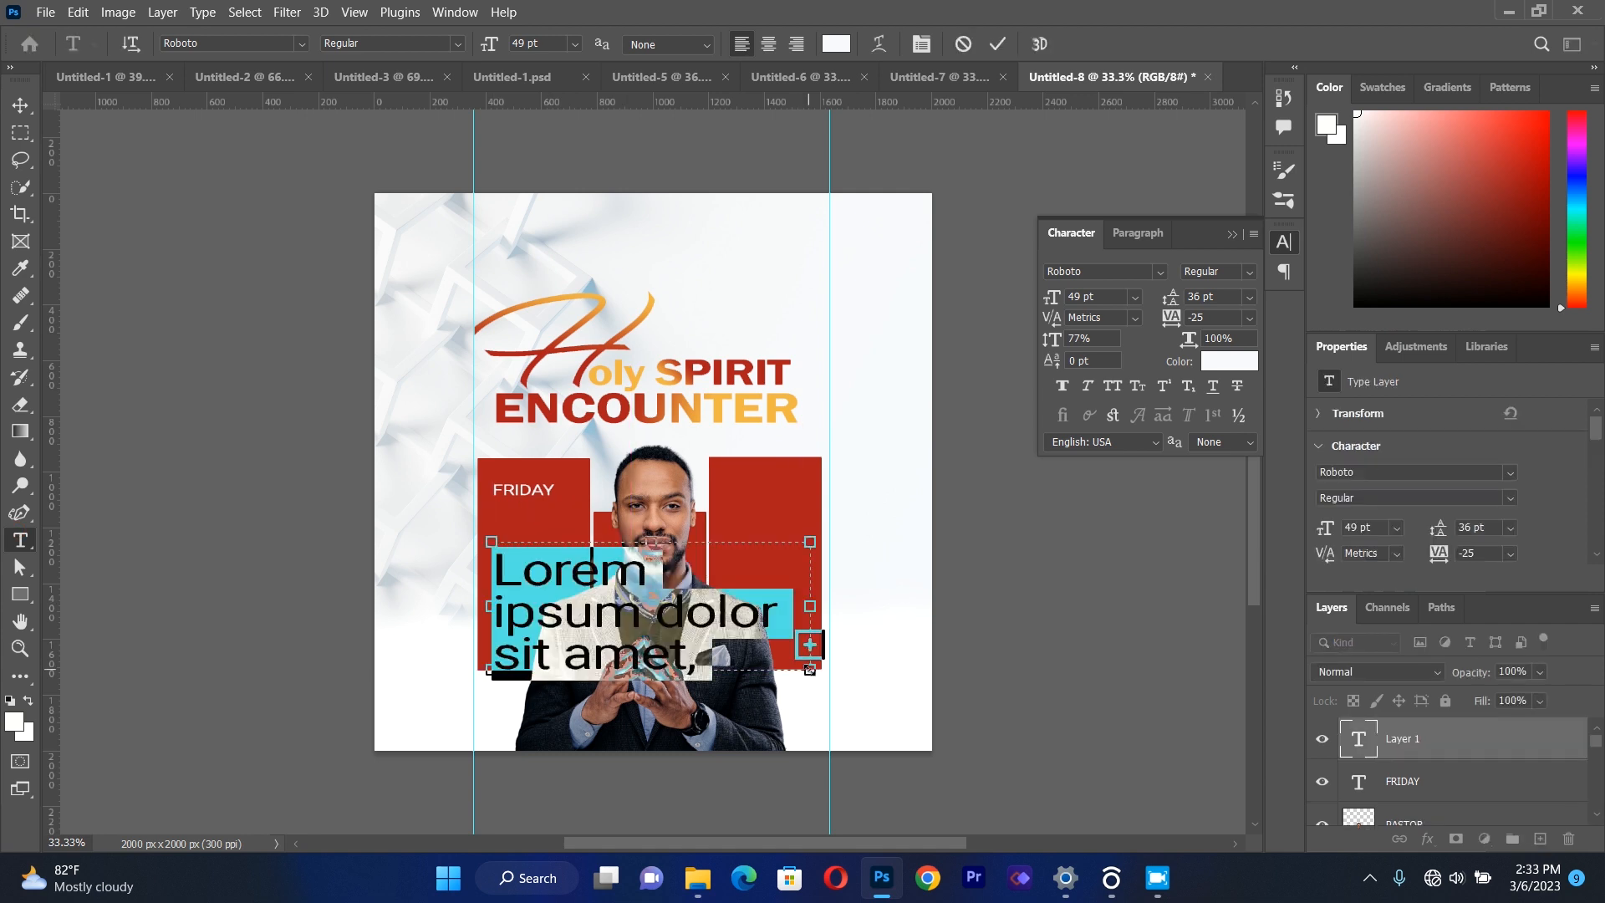
{"action": "type", "text": "24TH"}
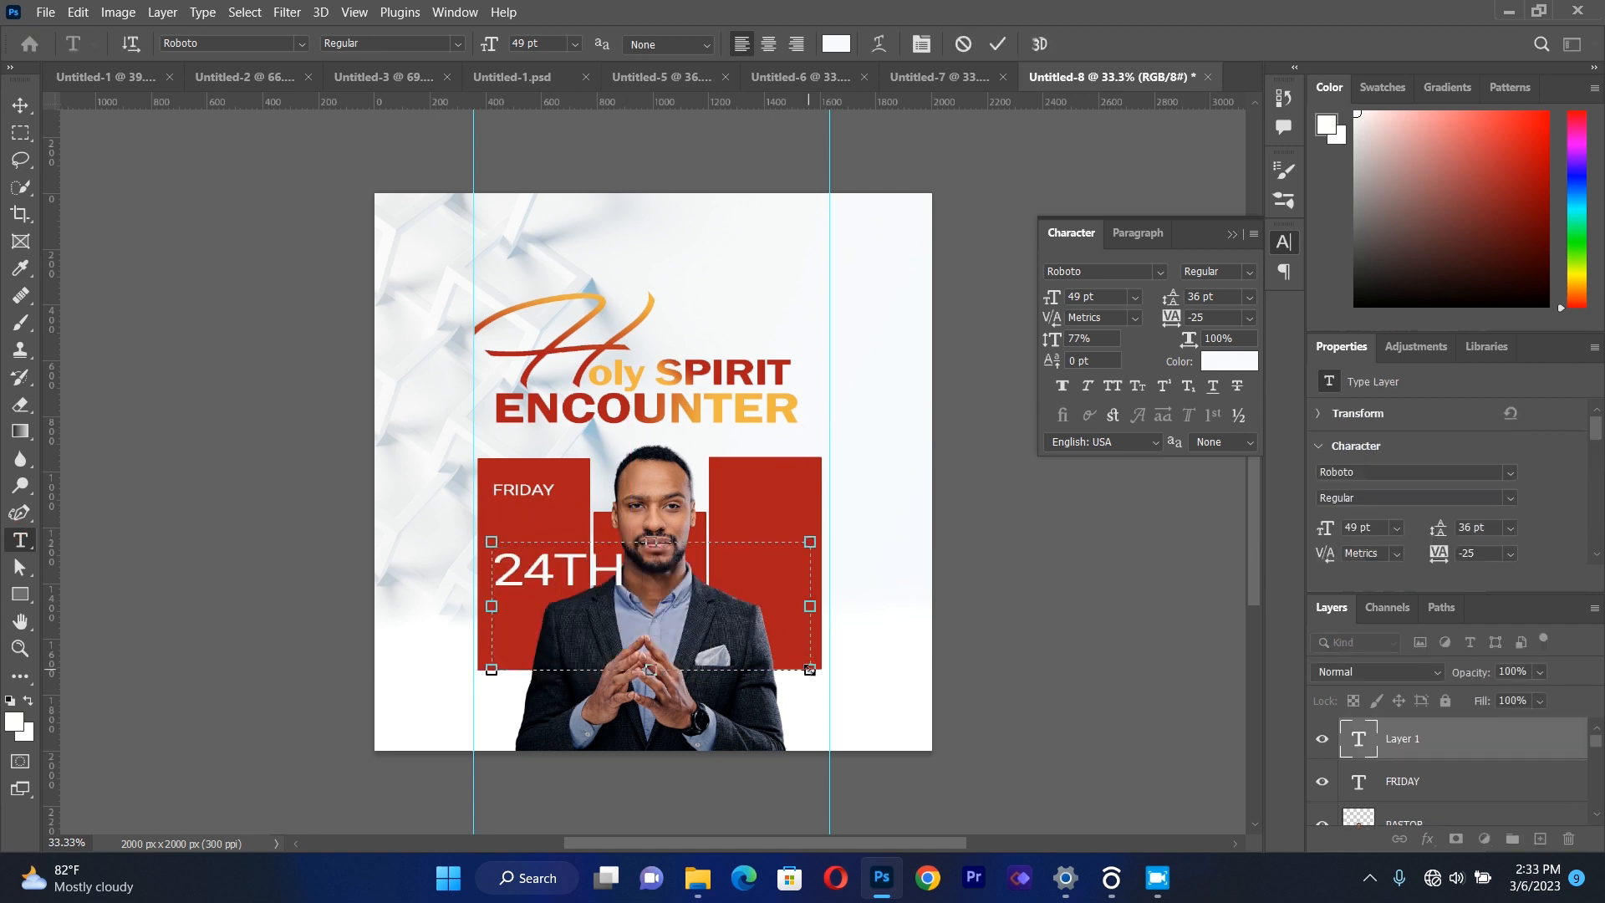
{"action": "key", "text": "ctrl+a"}
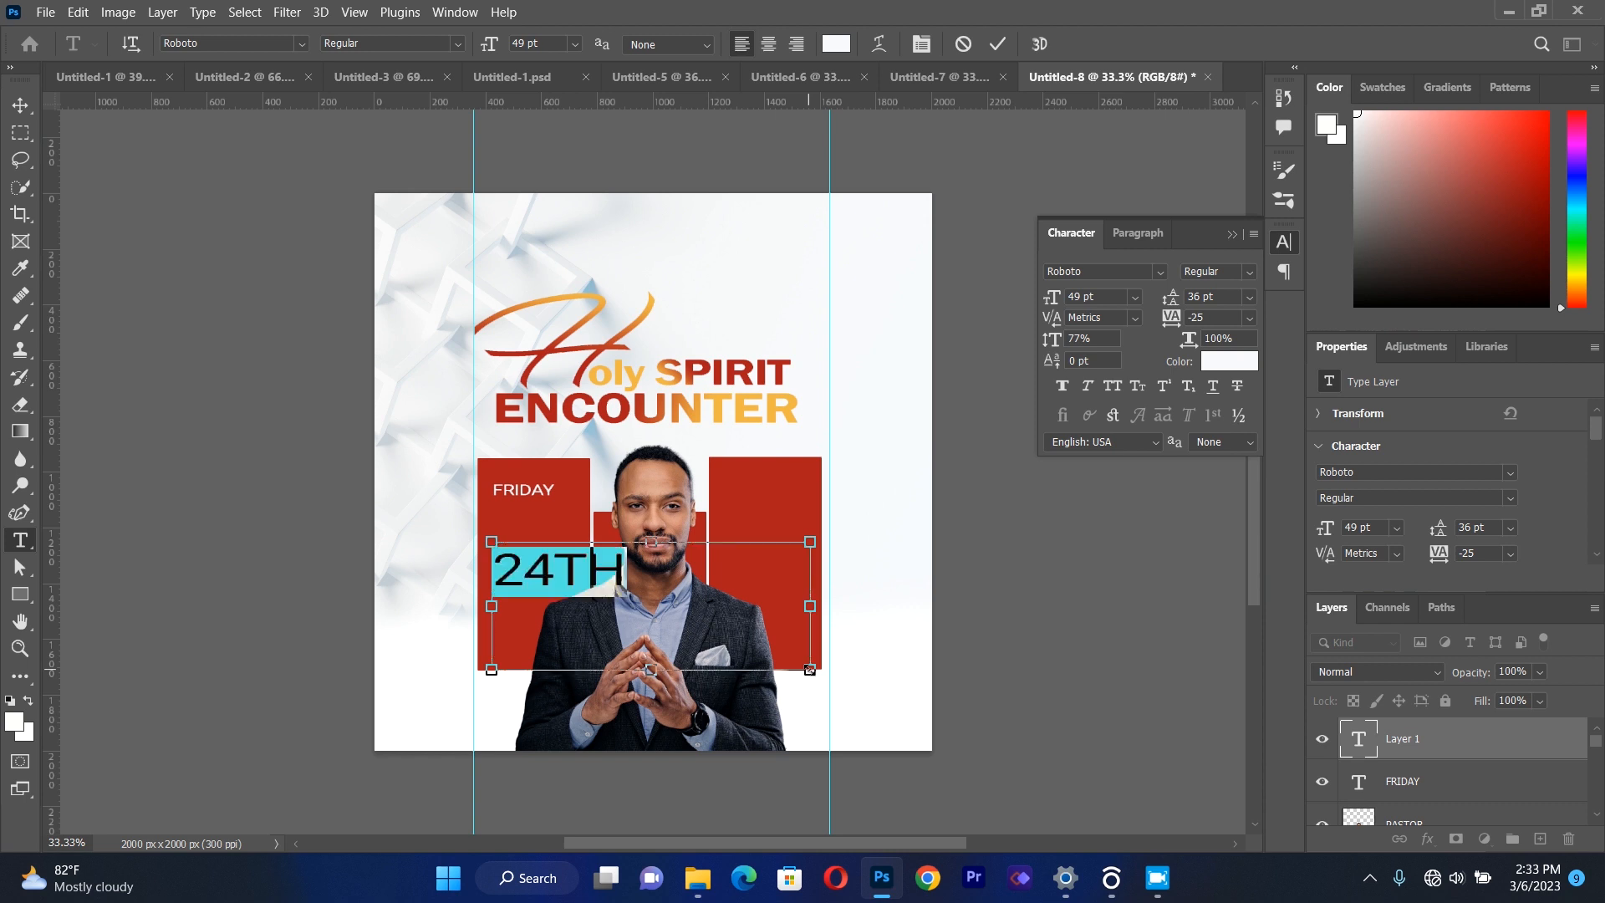
{"action": "left_click", "coordinate": [459, 43]}
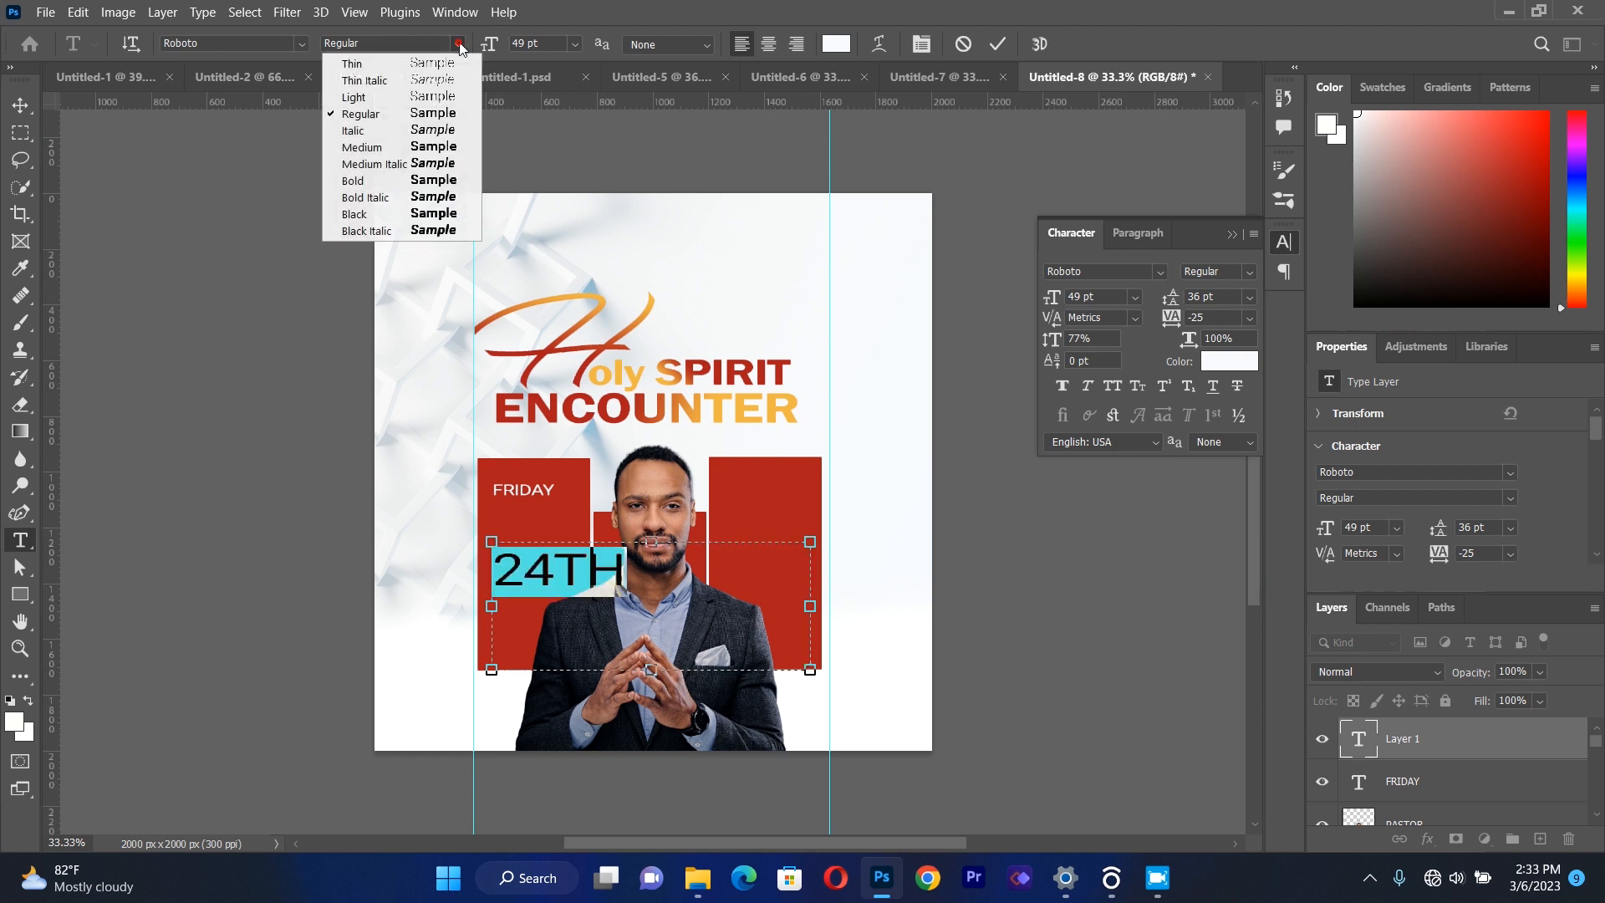
{"action": "left_click", "coordinate": [428, 182]}
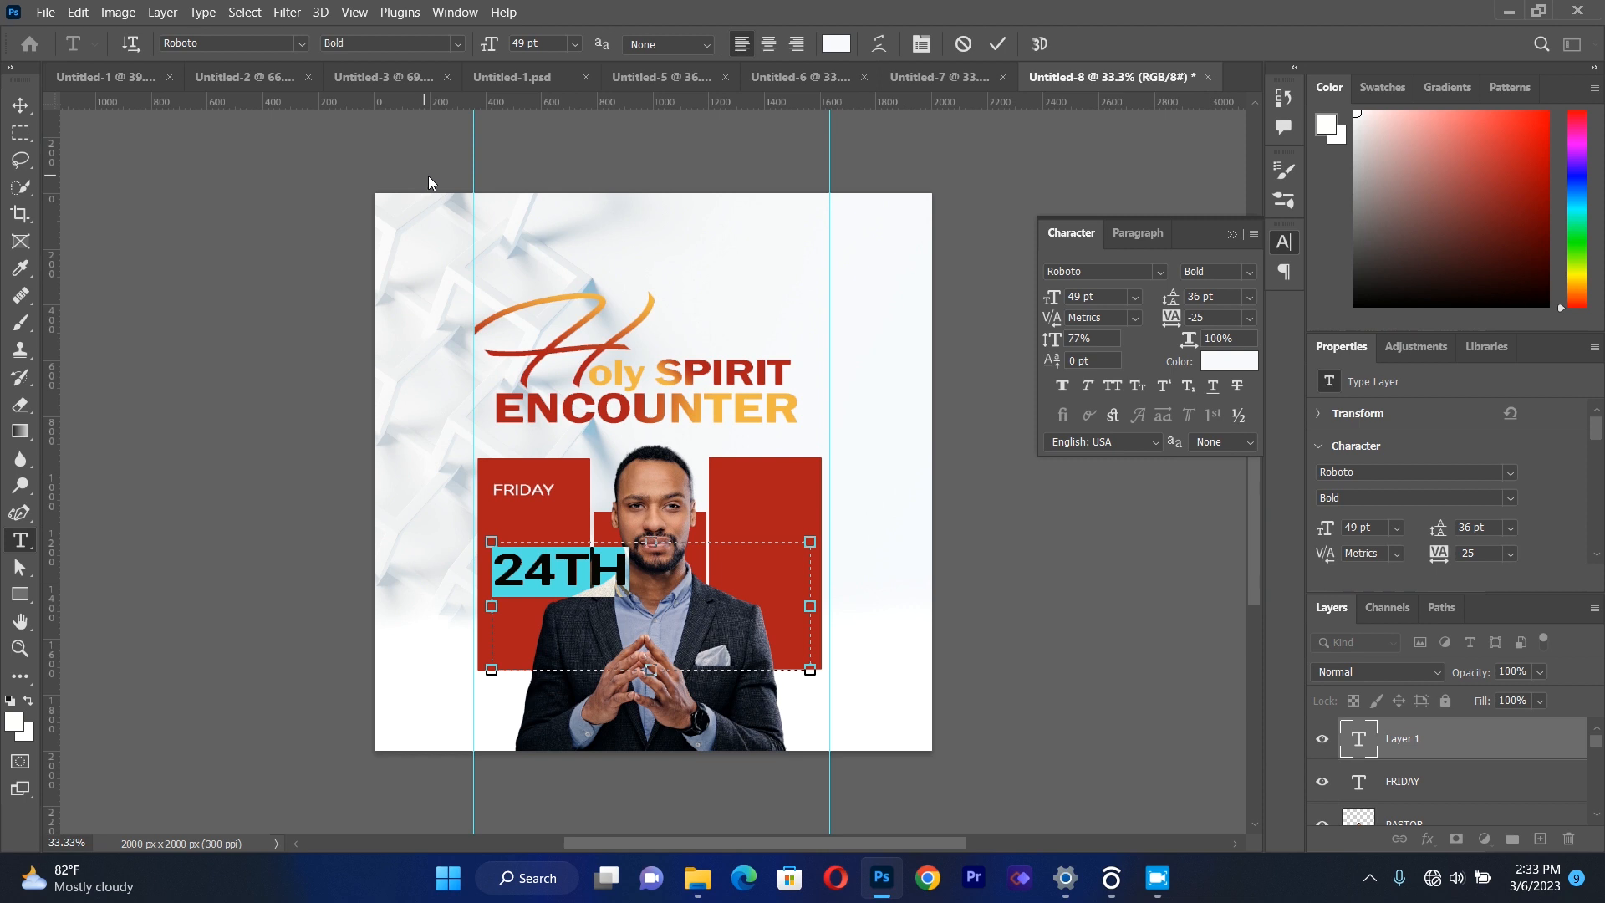
{"action": "left_click", "coordinate": [1229, 230]}
Scale the "24TH" text to about 57% and place it directly beneath "FRIDAY", nudged slightly left.
{"action": "left_click", "coordinate": [18, 107]}
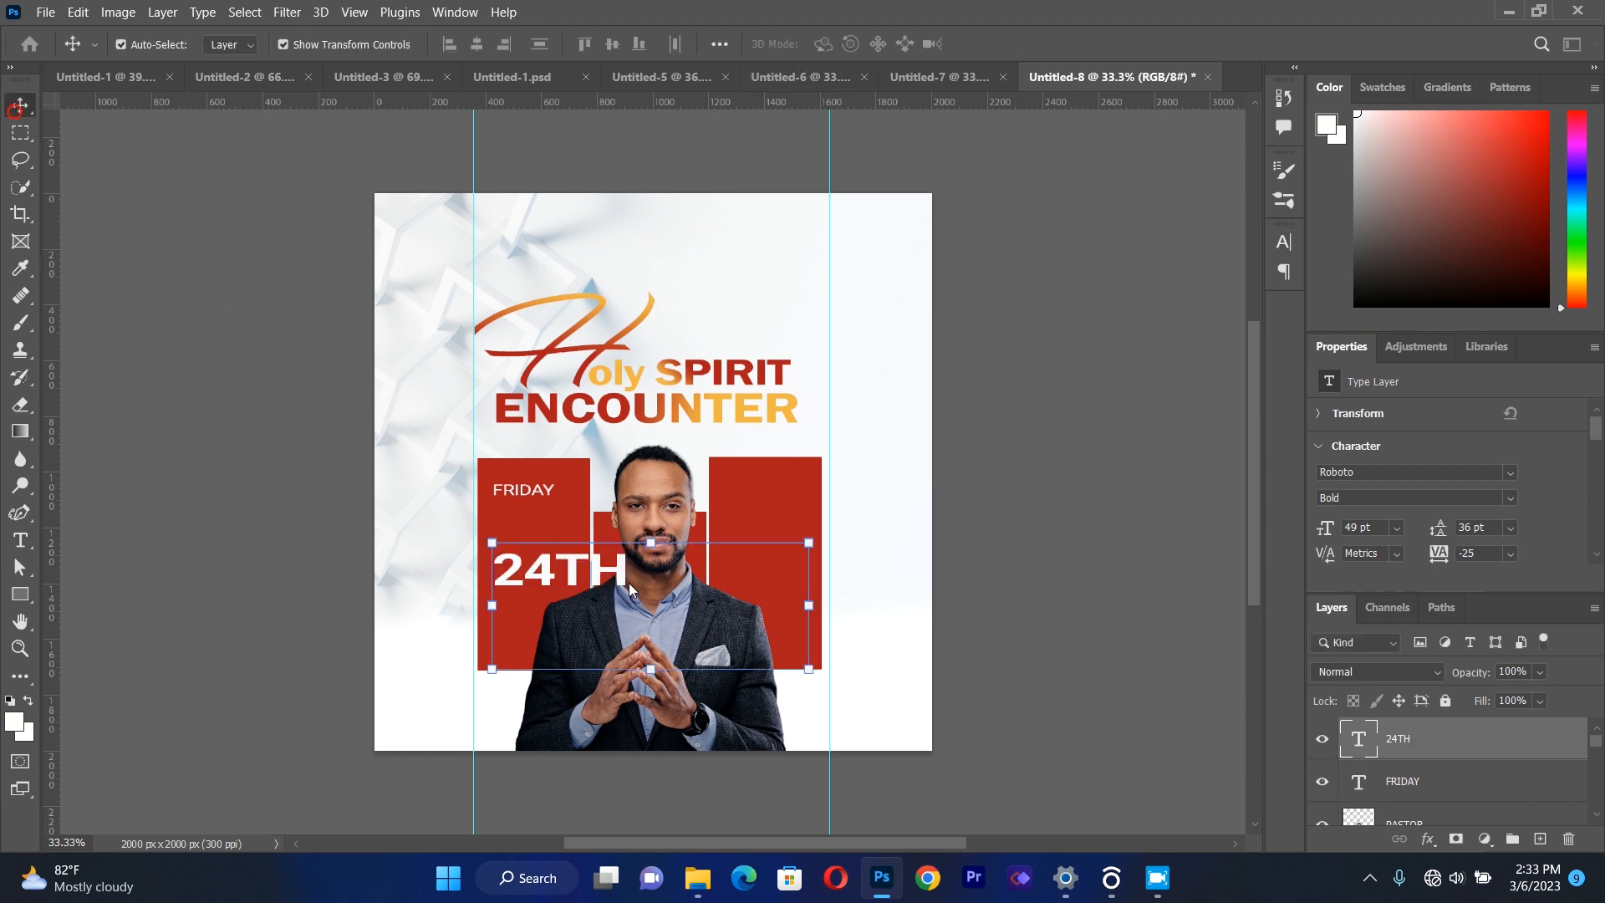
{"action": "left_click_drag", "start_coordinate": [812, 667], "coordinate": [666, 633]}
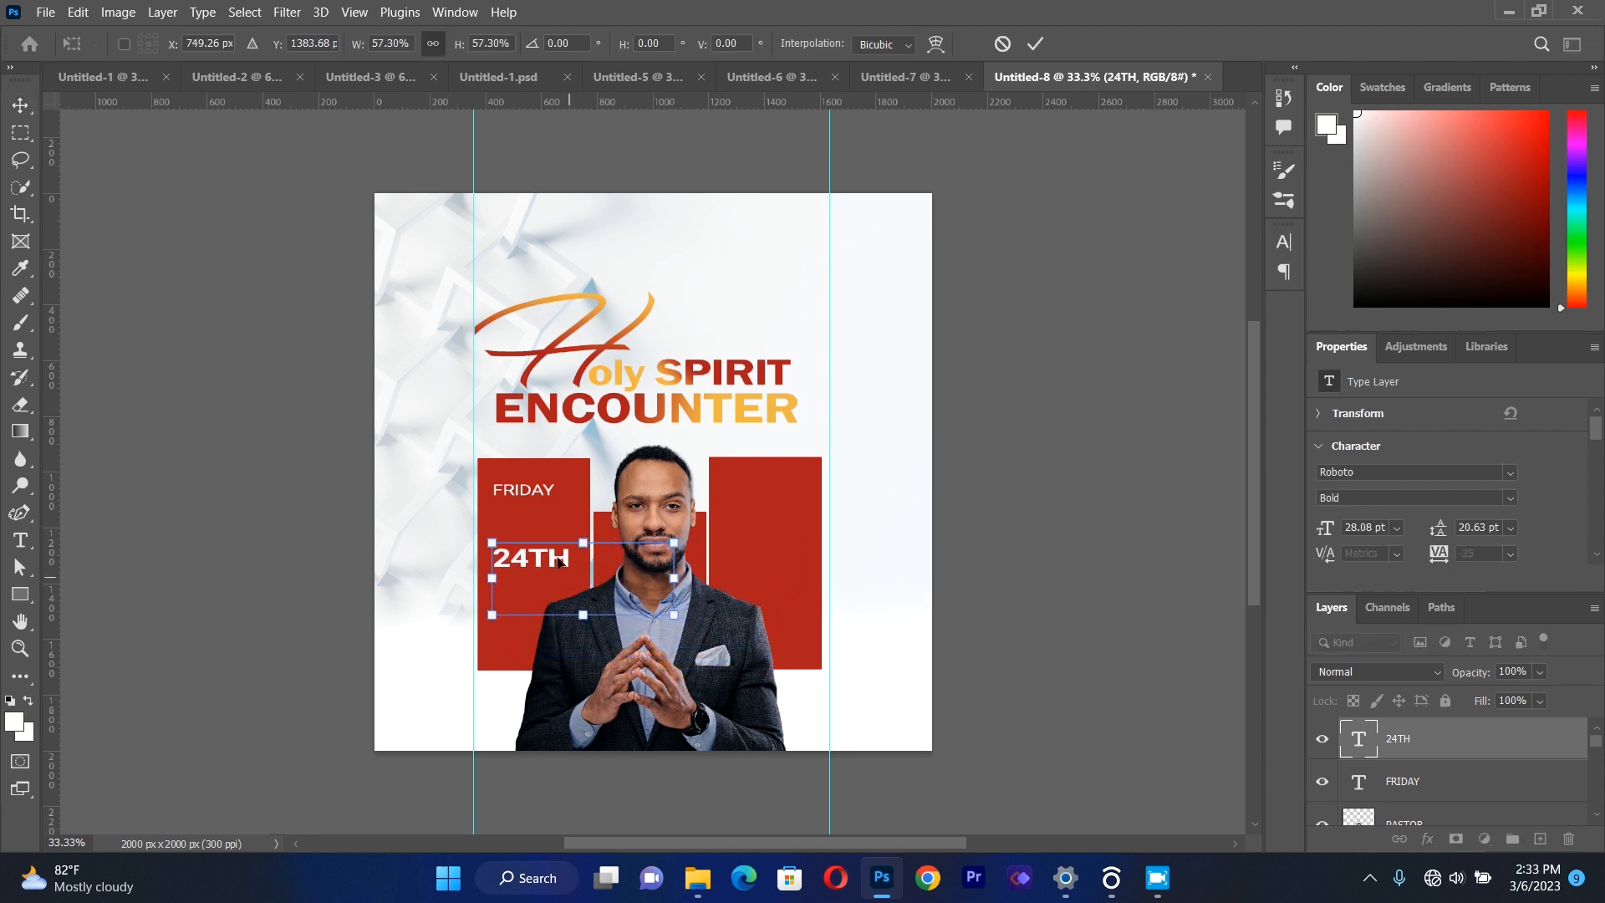
{"action": "left_click_drag", "start_coordinate": [553, 553], "coordinate": [549, 516]}
{"action": "key", "text": "Left"}
{"action": "key", "text": "Left"}
{"action": "key", "text": "Left"}
{"action": "key", "text": "Left"}
{"action": "key", "text": "Left"}
{"action": "key", "text": "Left"}
{"action": "key", "text": "Left"}
{"action": "key", "text": "Left"}
{"action": "key", "text": "Left"}
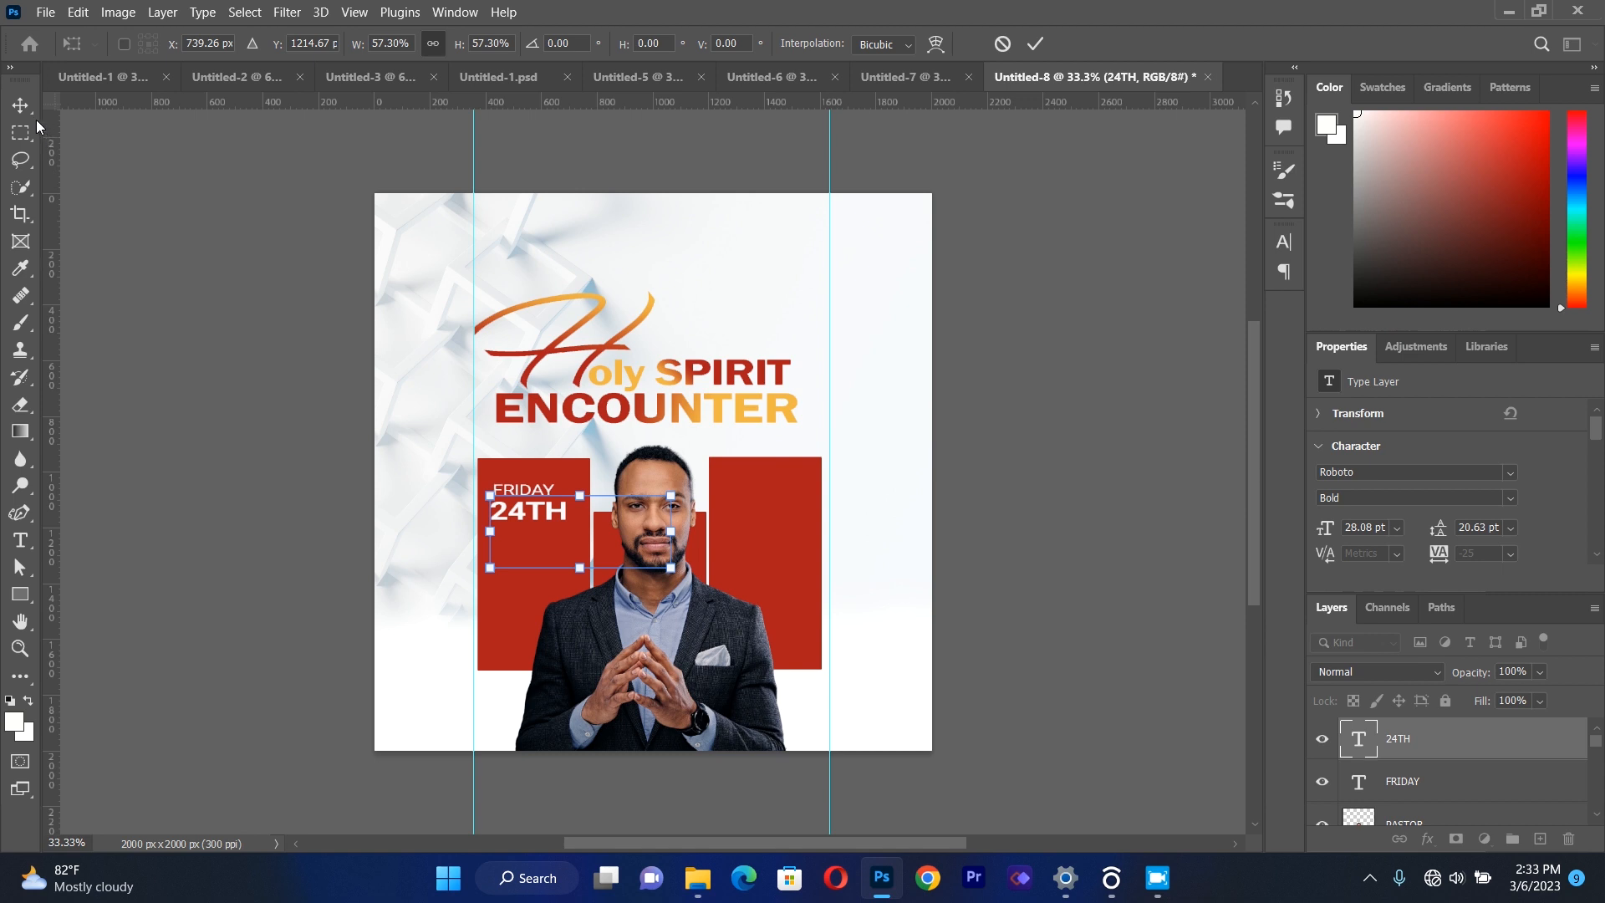
{"action": "left_click", "coordinate": [227, 481]}
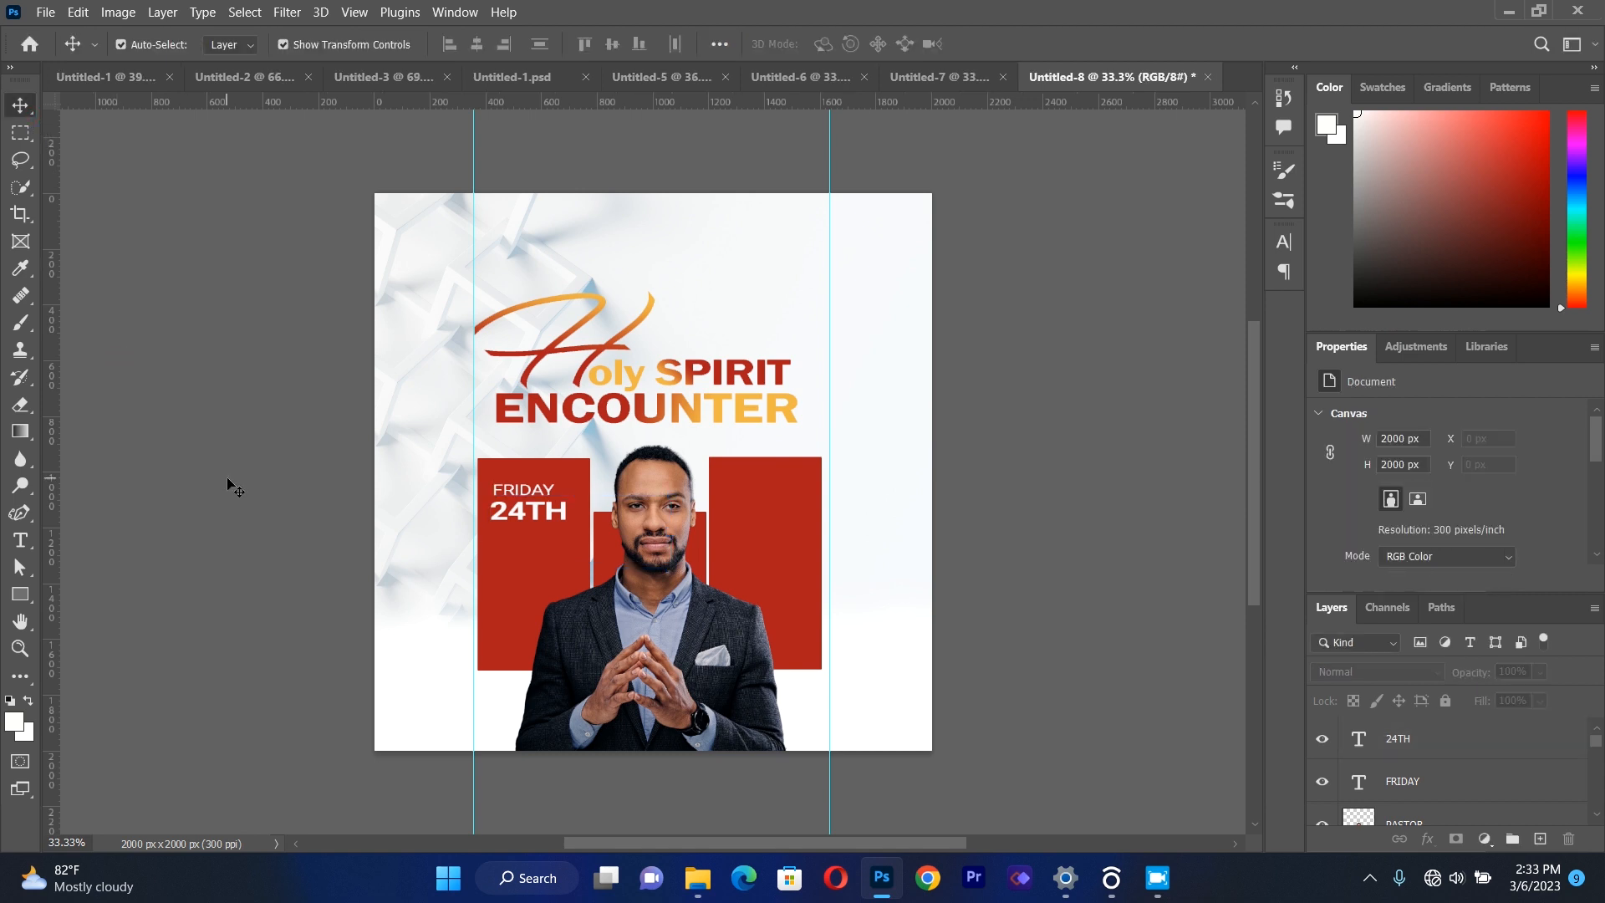
Add a separate "MARCH" text box below "24TH" and set its style to Roboto Medium.
{"action": "key", "text": "t"}
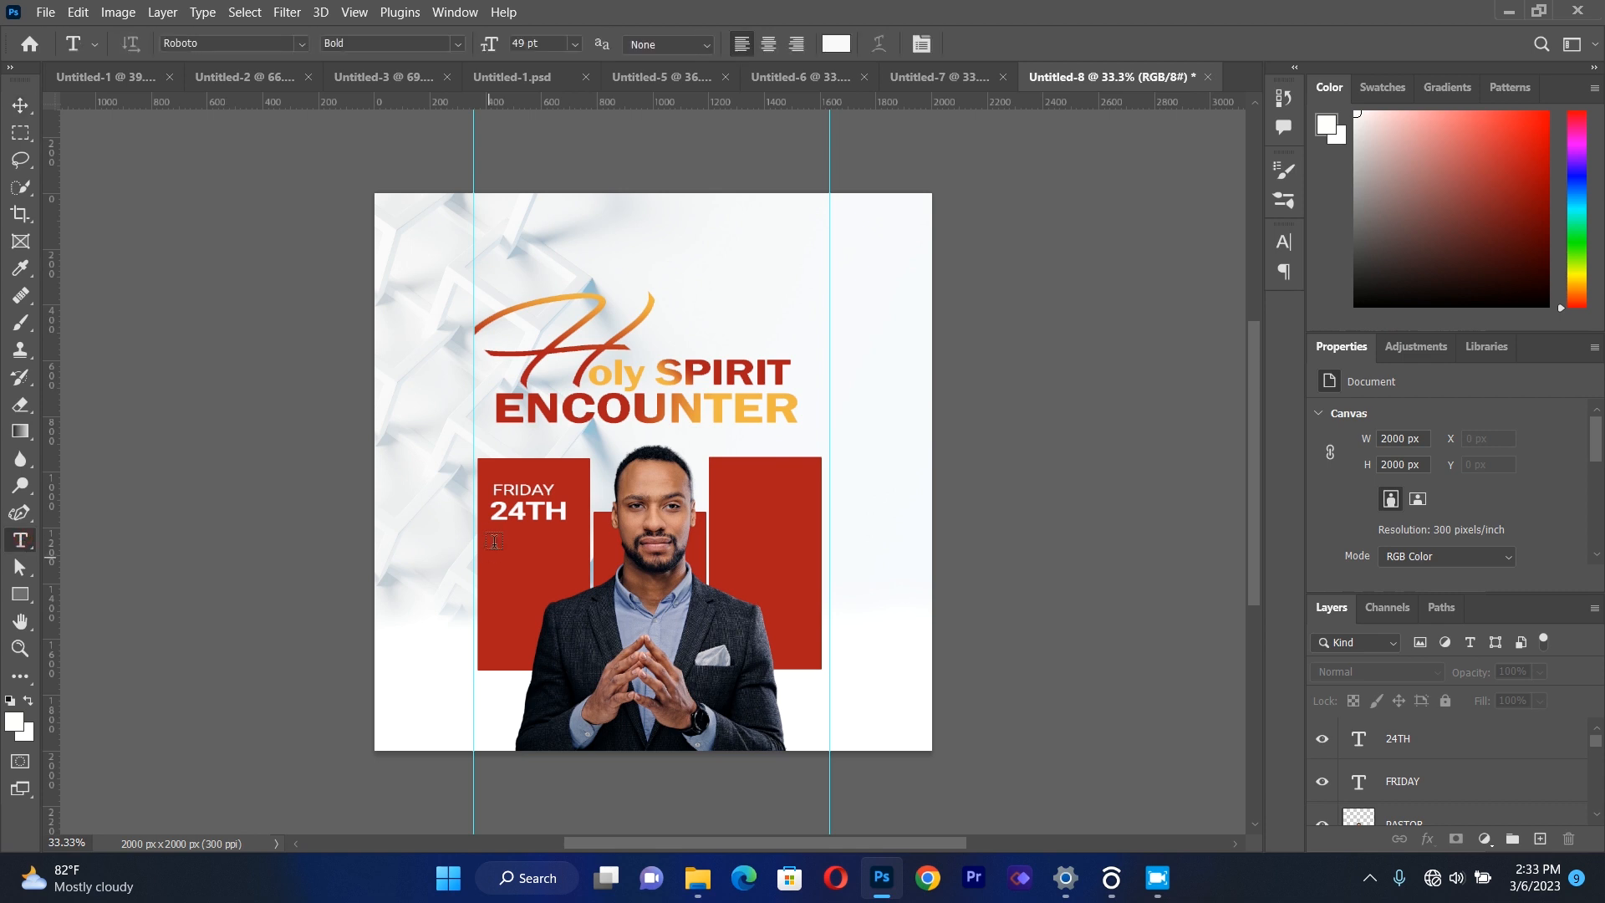
{"action": "left_click_drag", "start_coordinate": [487, 533], "coordinate": [786, 639]}
{"action": "type", "text": "M"}
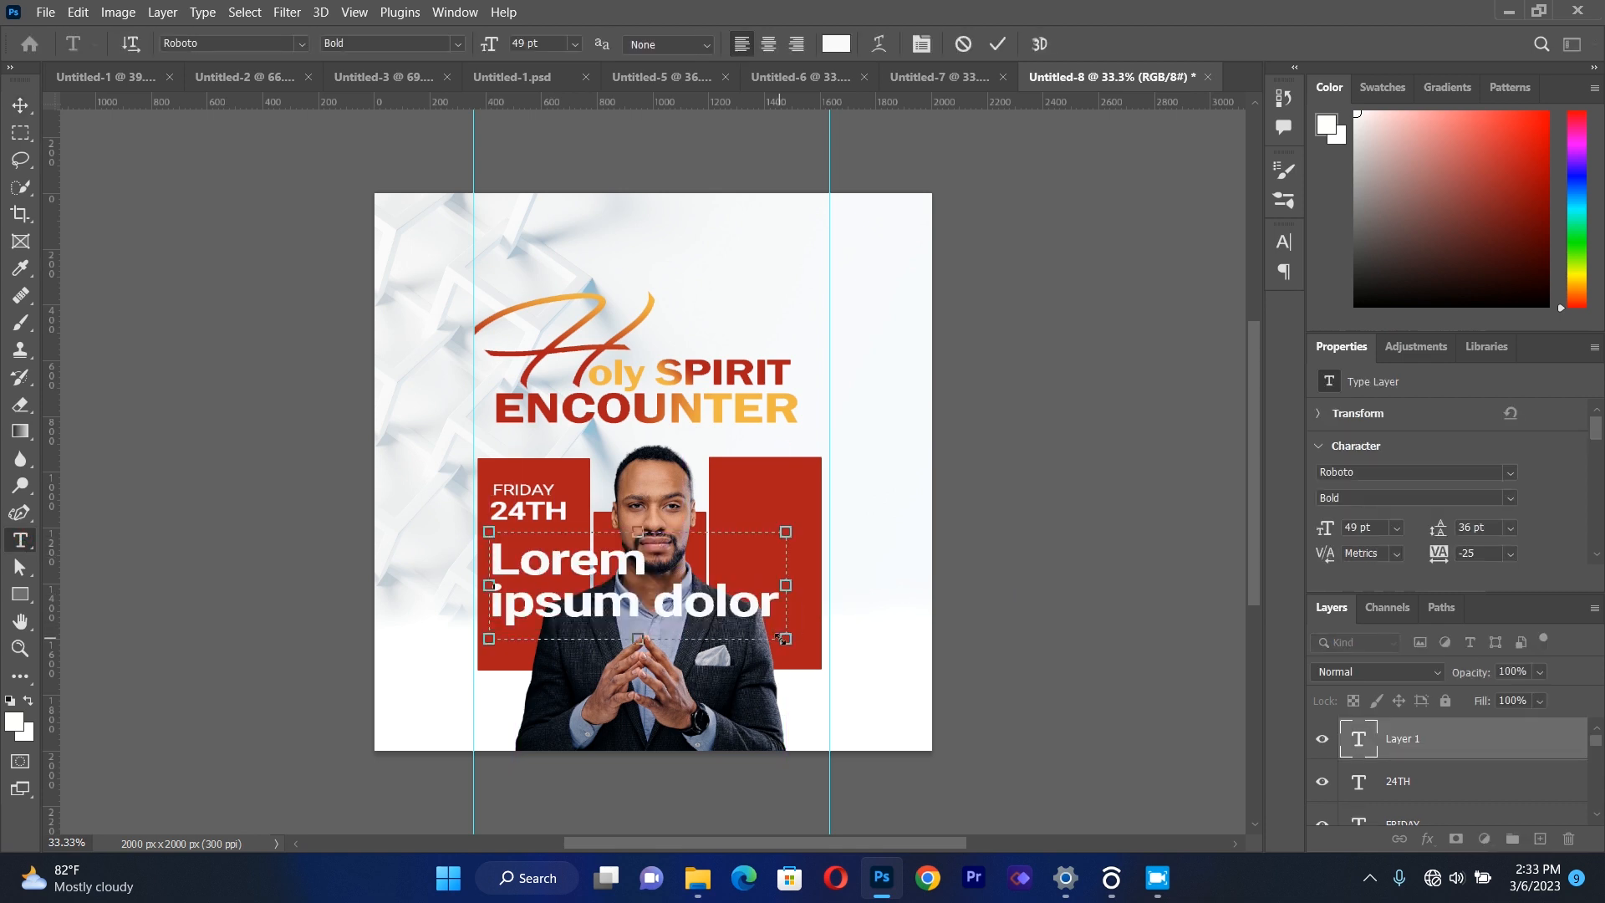
{"action": "type", "text": "ARC"}
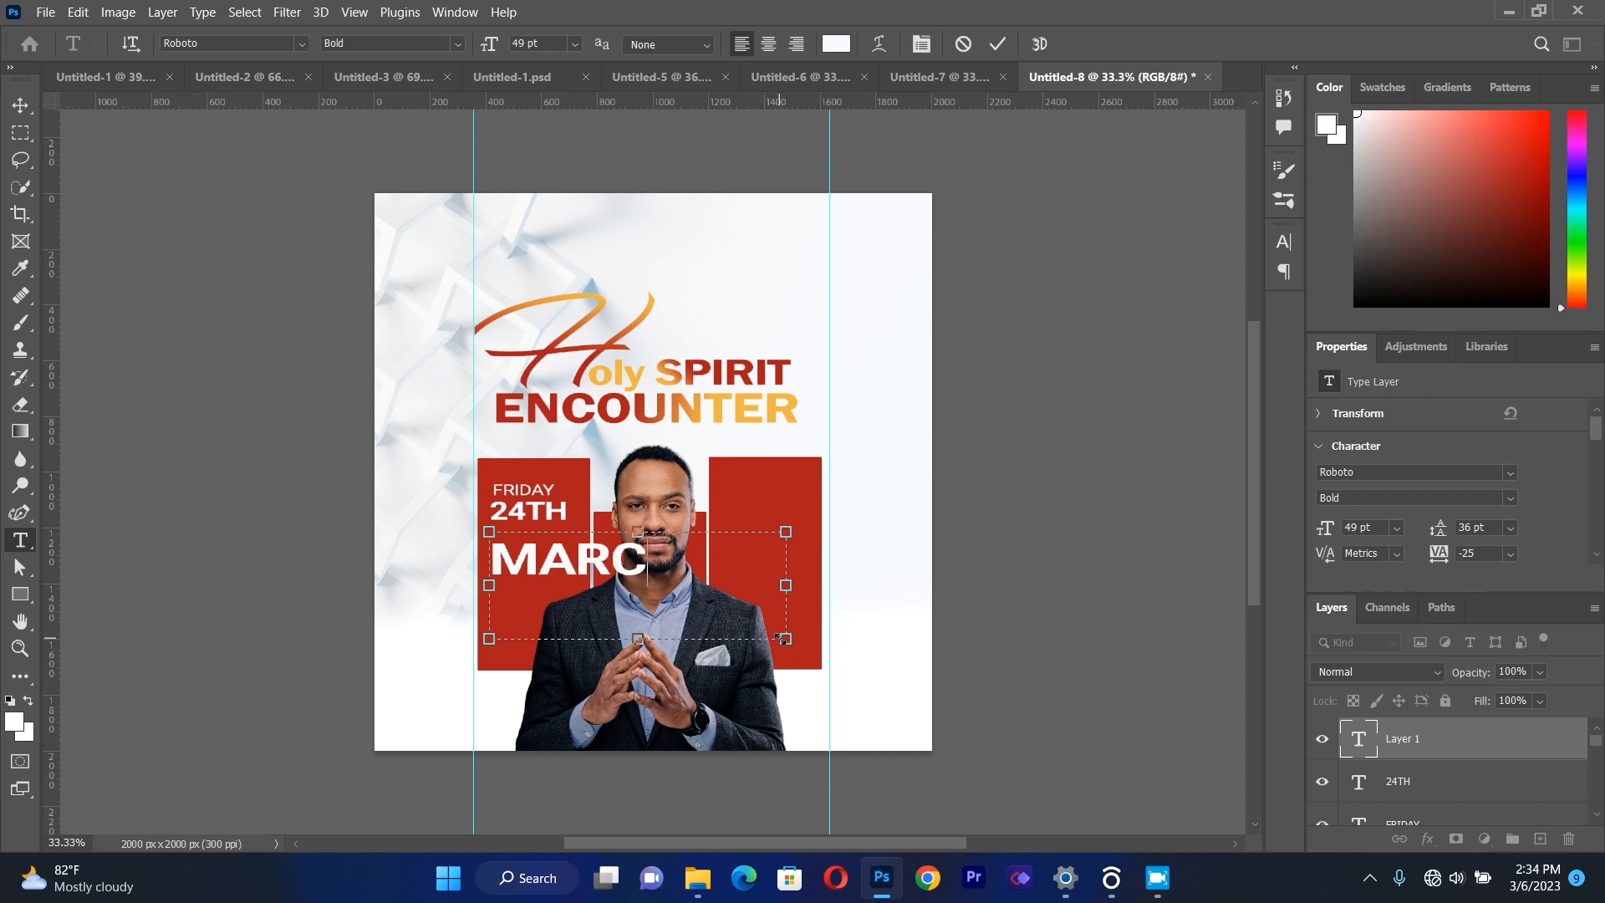
{"action": "type", "text": "K"}
{"action": "key", "text": "BackSpace"}
{"action": "key", "text": "BackSpace"}
{"action": "type", "text": "CH"}
{"action": "key", "text": "ctrl+a"}
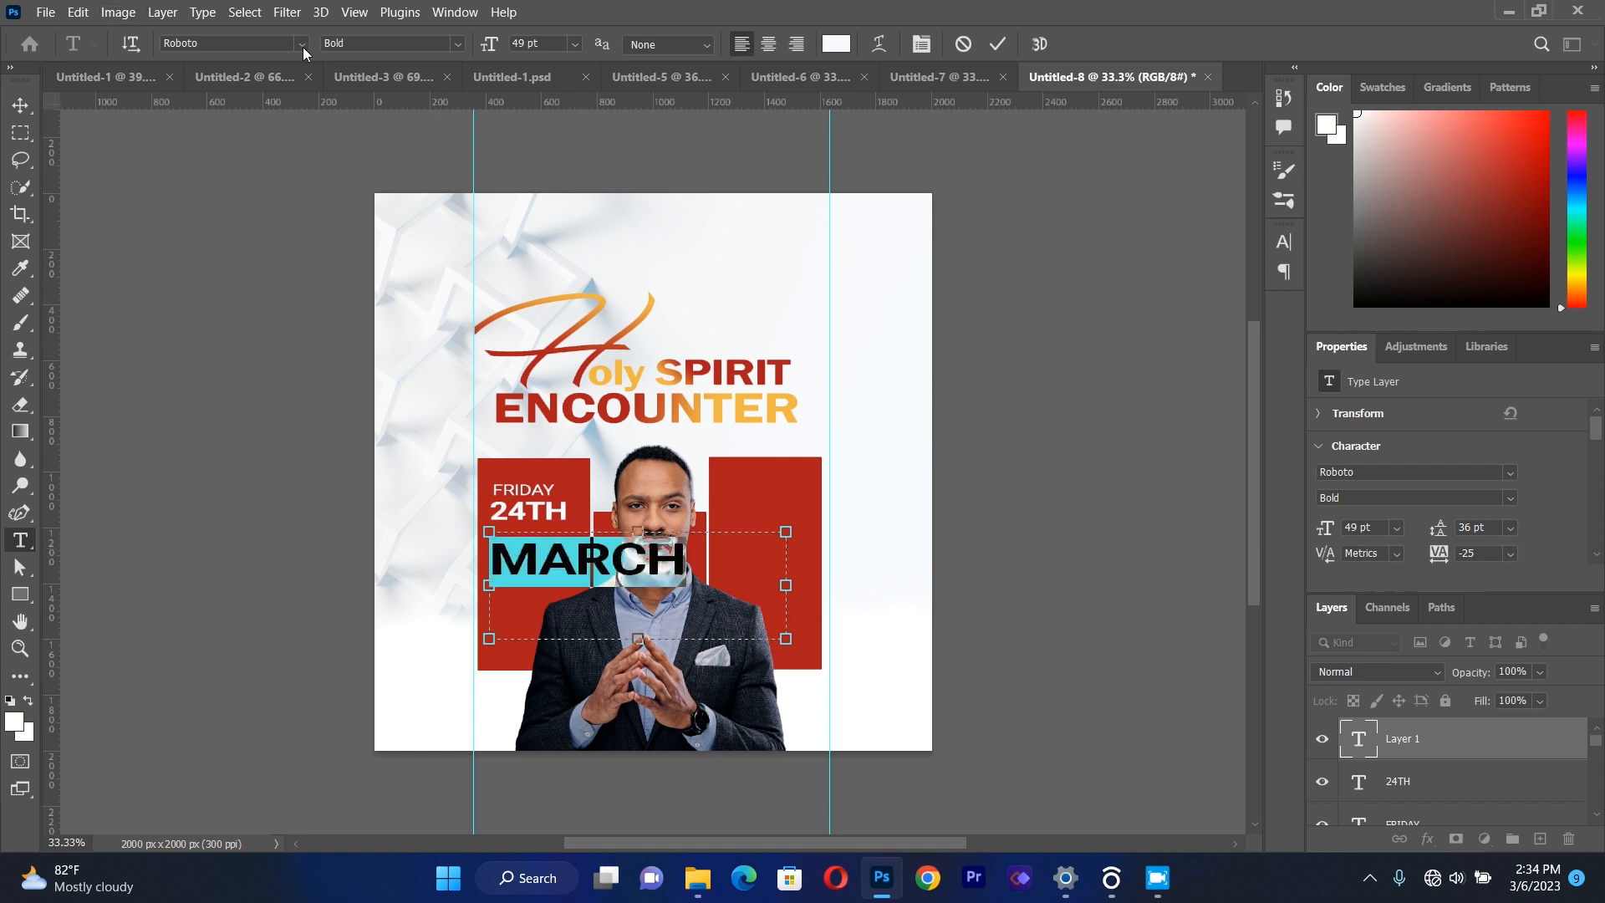
{"action": "left_click", "coordinate": [458, 44]}
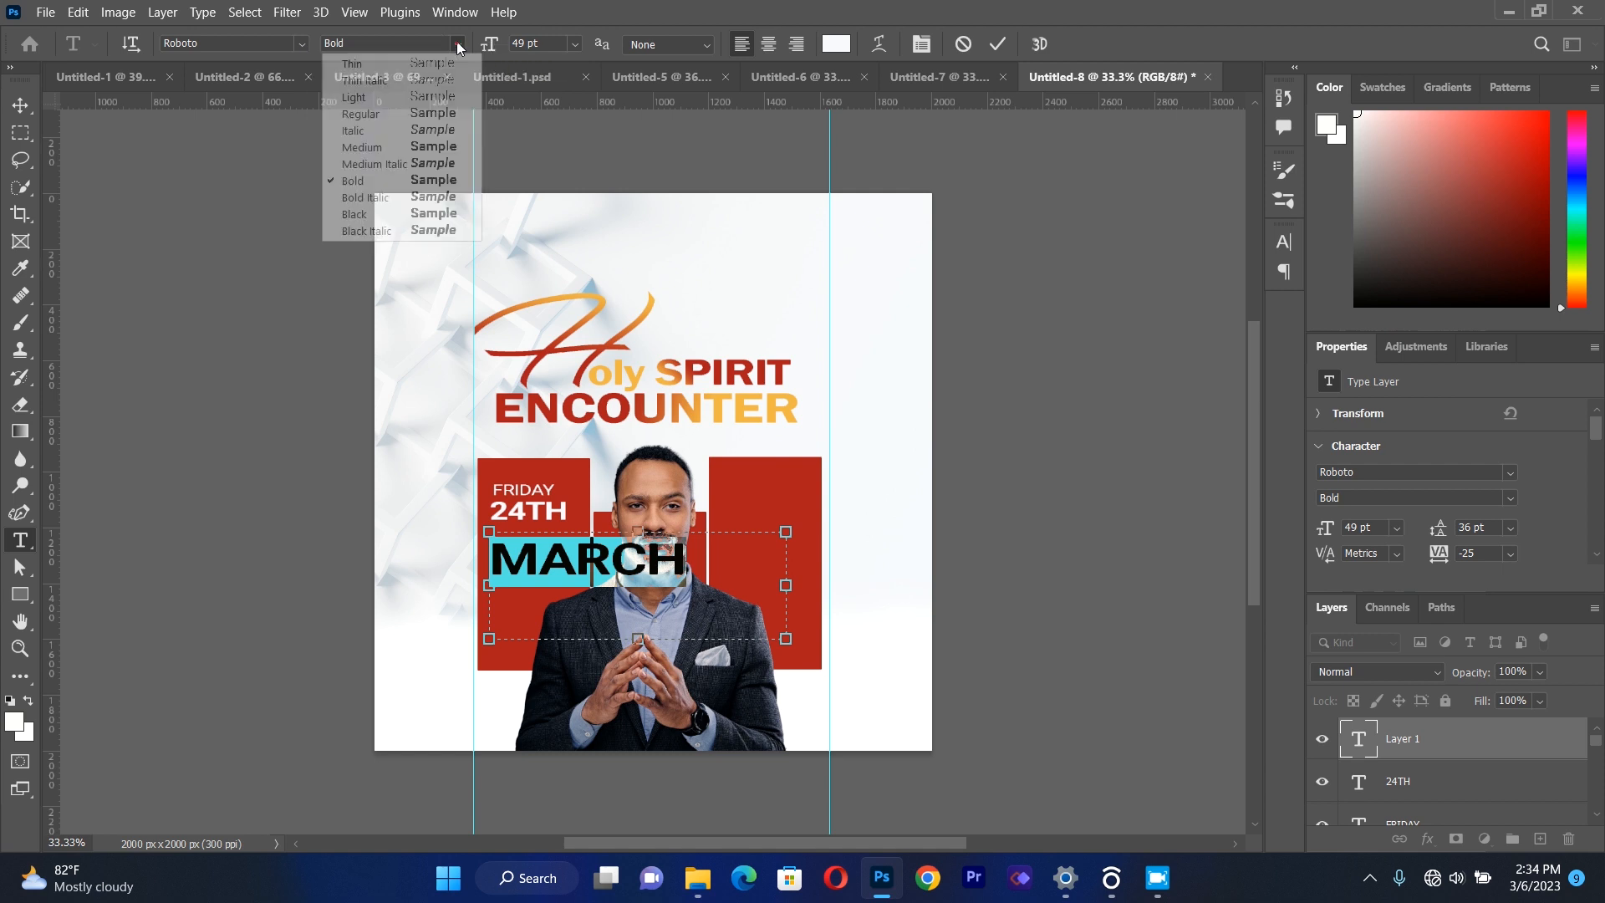
{"action": "left_click", "coordinate": [413, 147]}
Scale the "MARCH" text to about 40%, matching the width of "24TH", and place it directly beneath that line.
{"action": "left_click", "coordinate": [25, 106]}
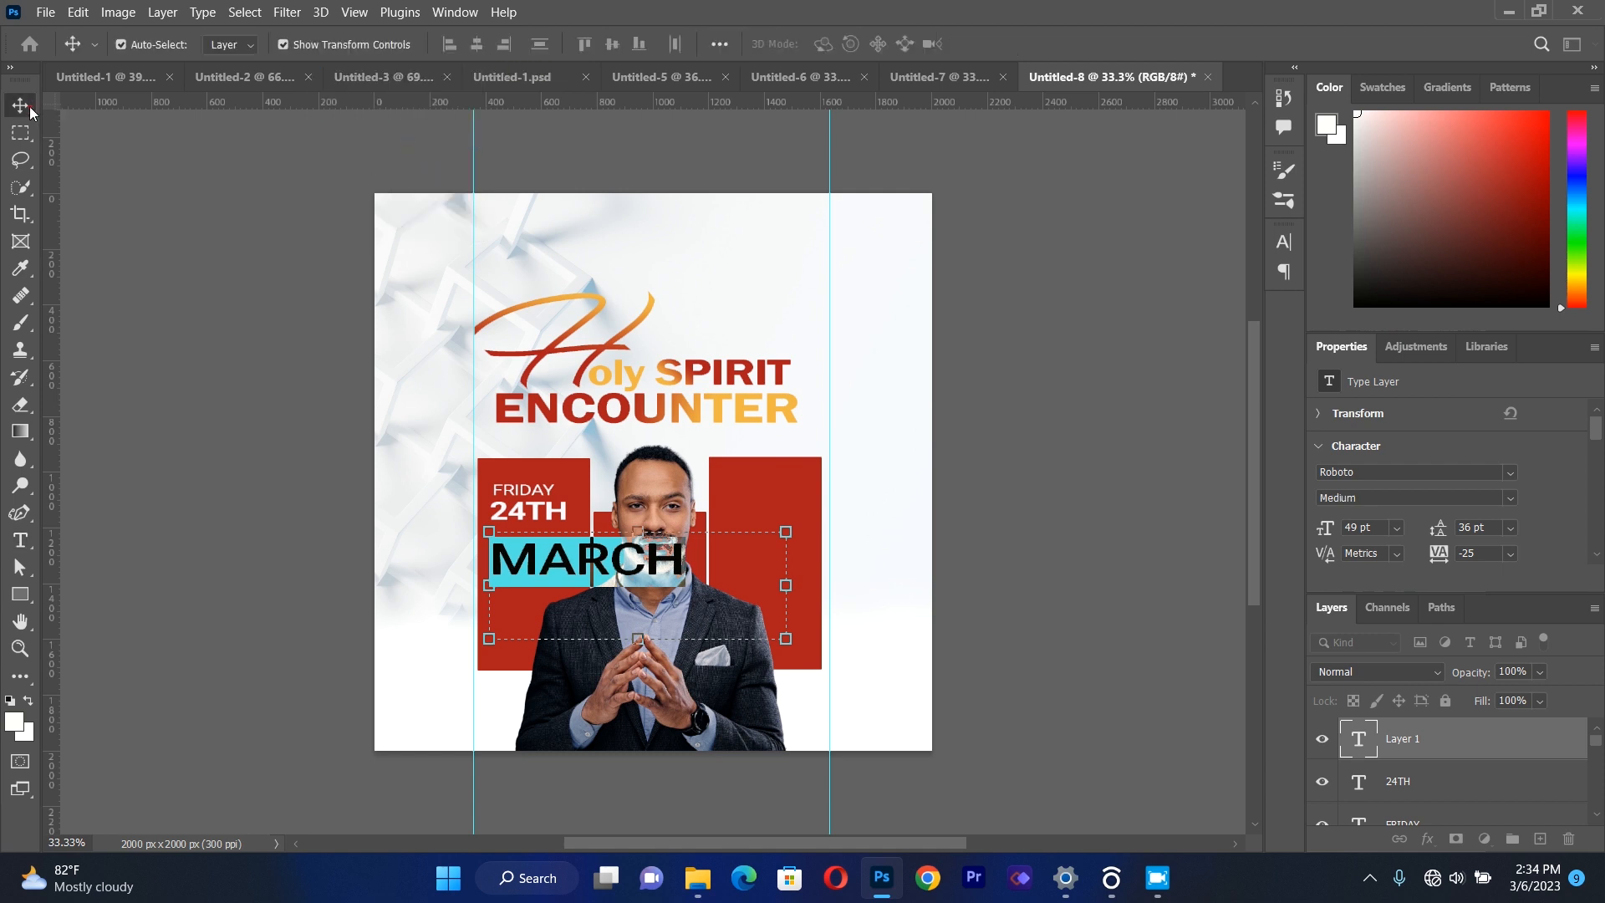
{"action": "left_click_drag", "start_coordinate": [784, 636], "coordinate": [625, 576]}
{"action": "left_click_drag", "start_coordinate": [538, 549], "coordinate": [537, 538]}
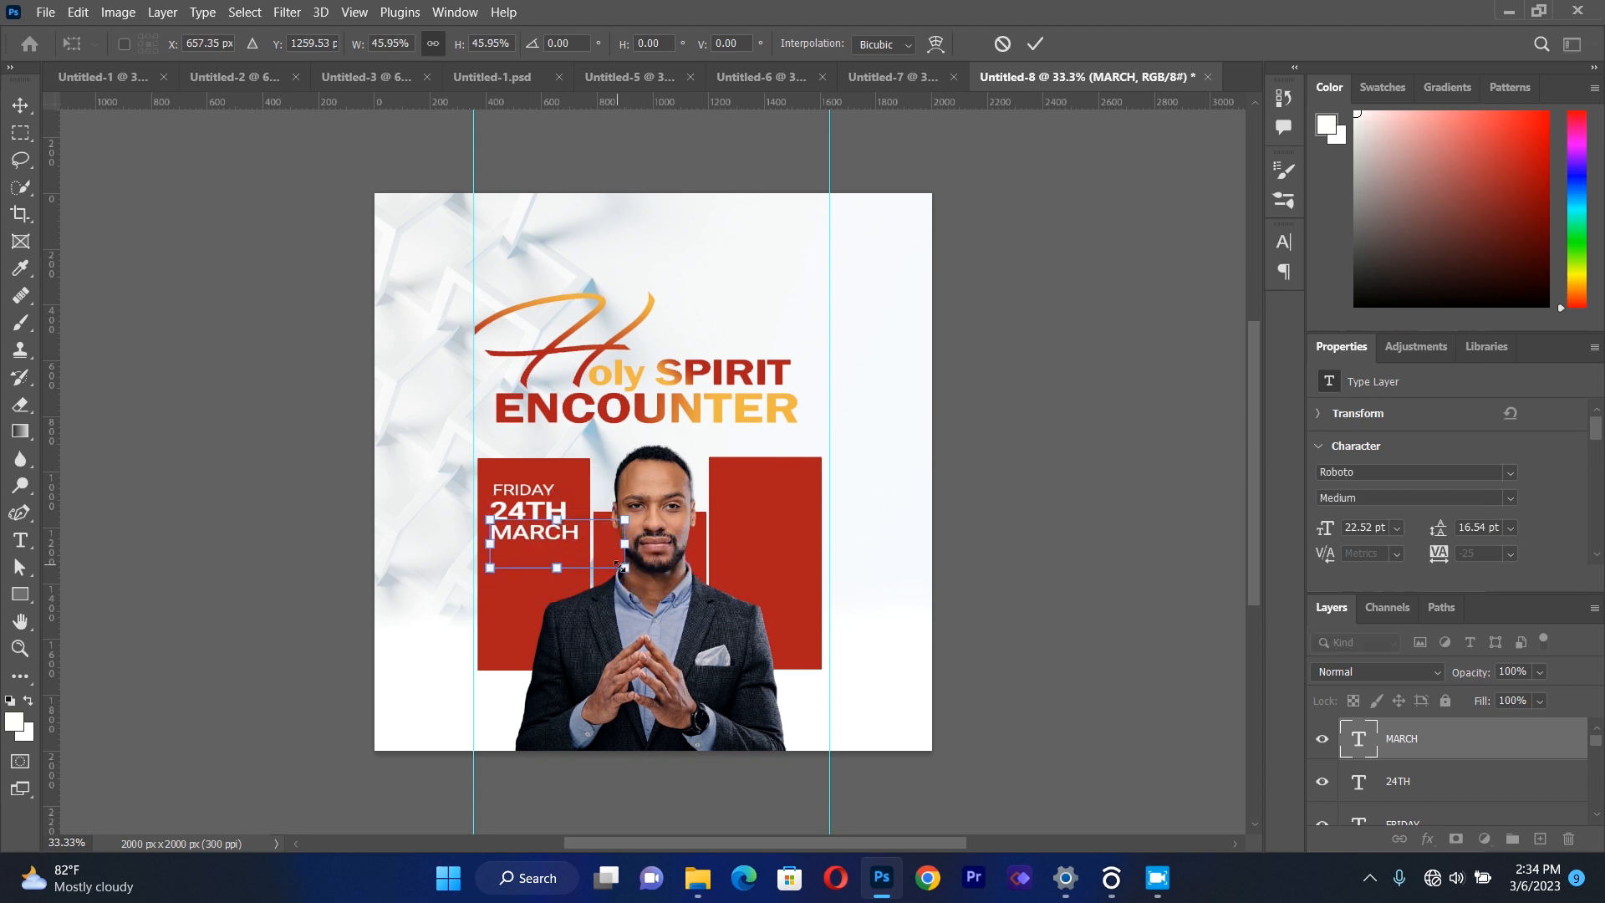
{"action": "left_click_drag", "start_coordinate": [626, 569], "coordinate": [608, 567]}
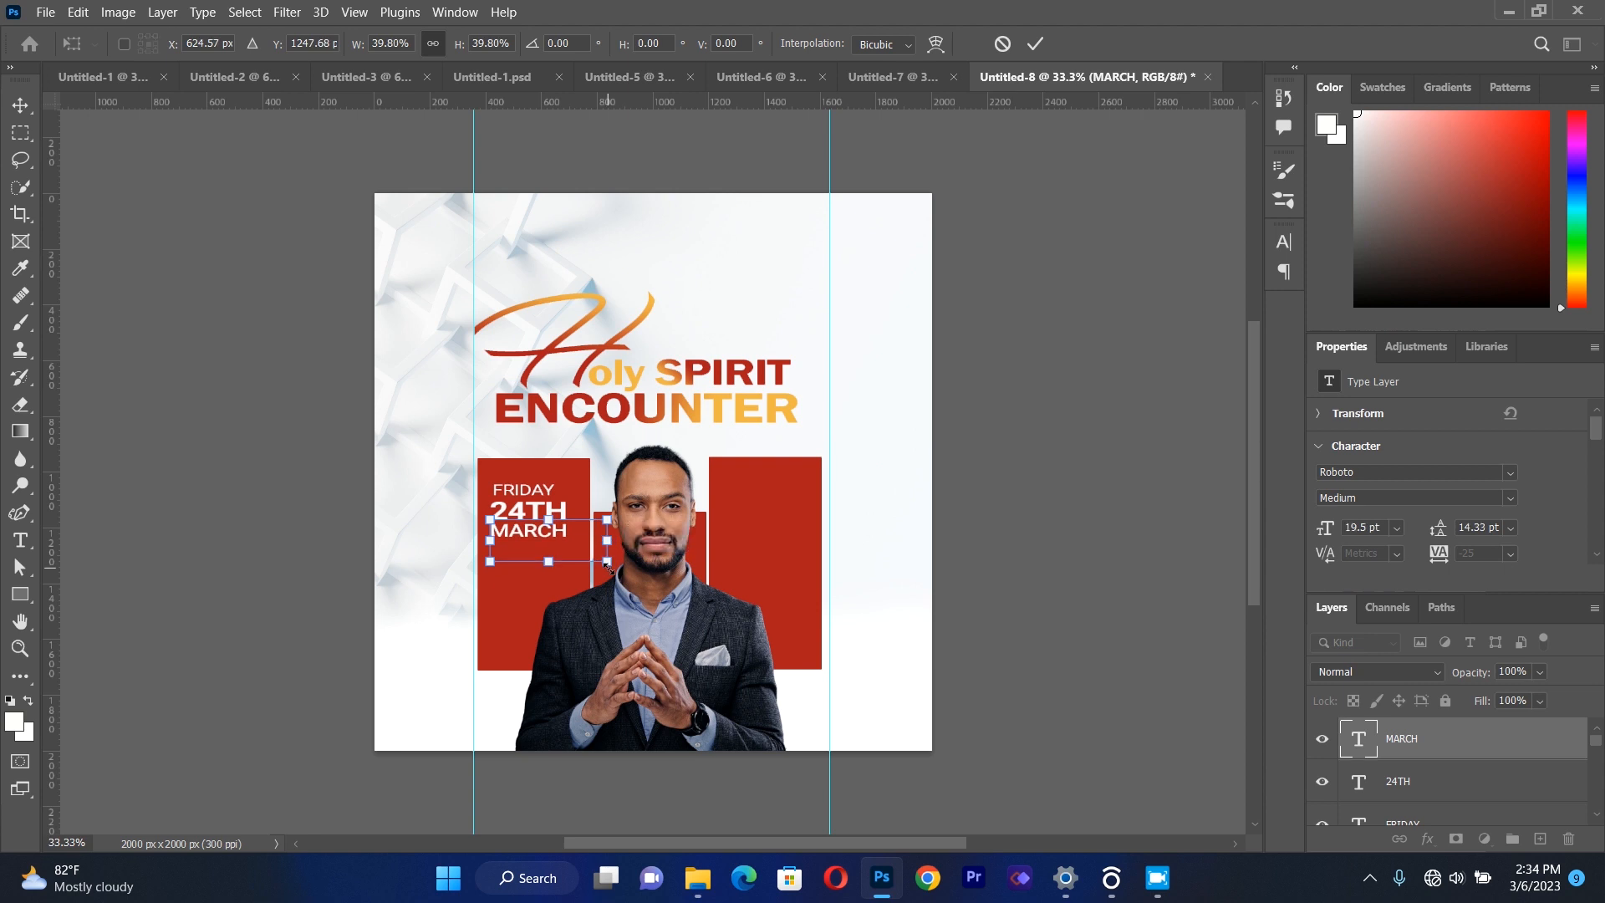
{"action": "left_click", "coordinate": [23, 110]}
{"action": "left_click", "coordinate": [325, 610]}
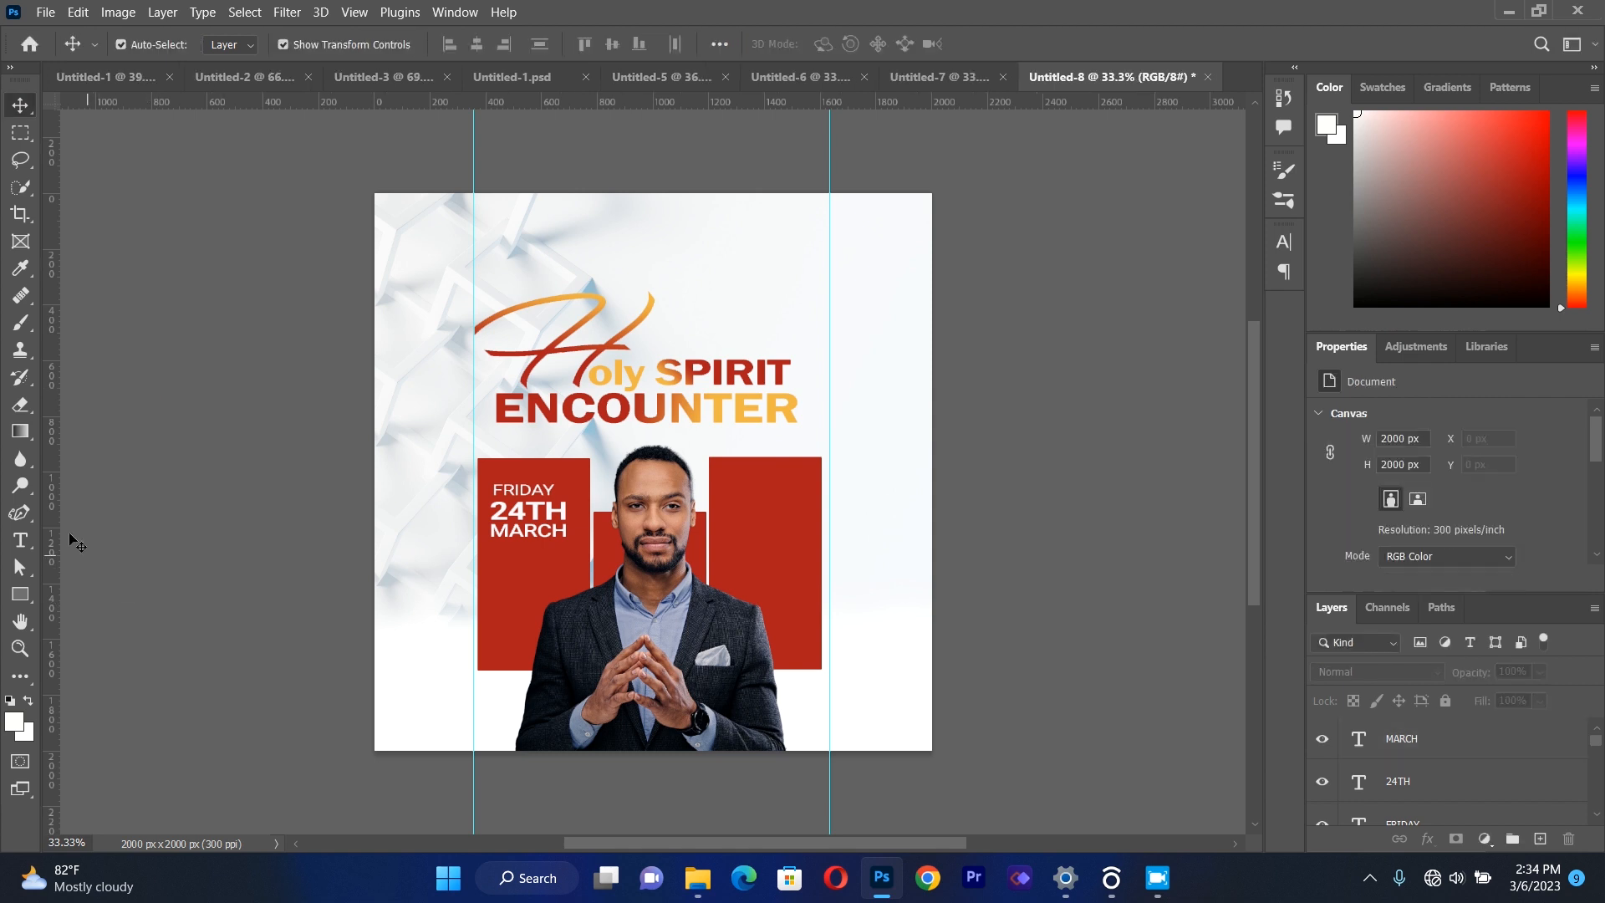
Add a separate text box below "MARCH" containing "2023".
{"action": "left_click", "coordinate": [20, 541]}
{"action": "left_click_drag", "start_coordinate": [493, 559], "coordinate": [707, 679]}
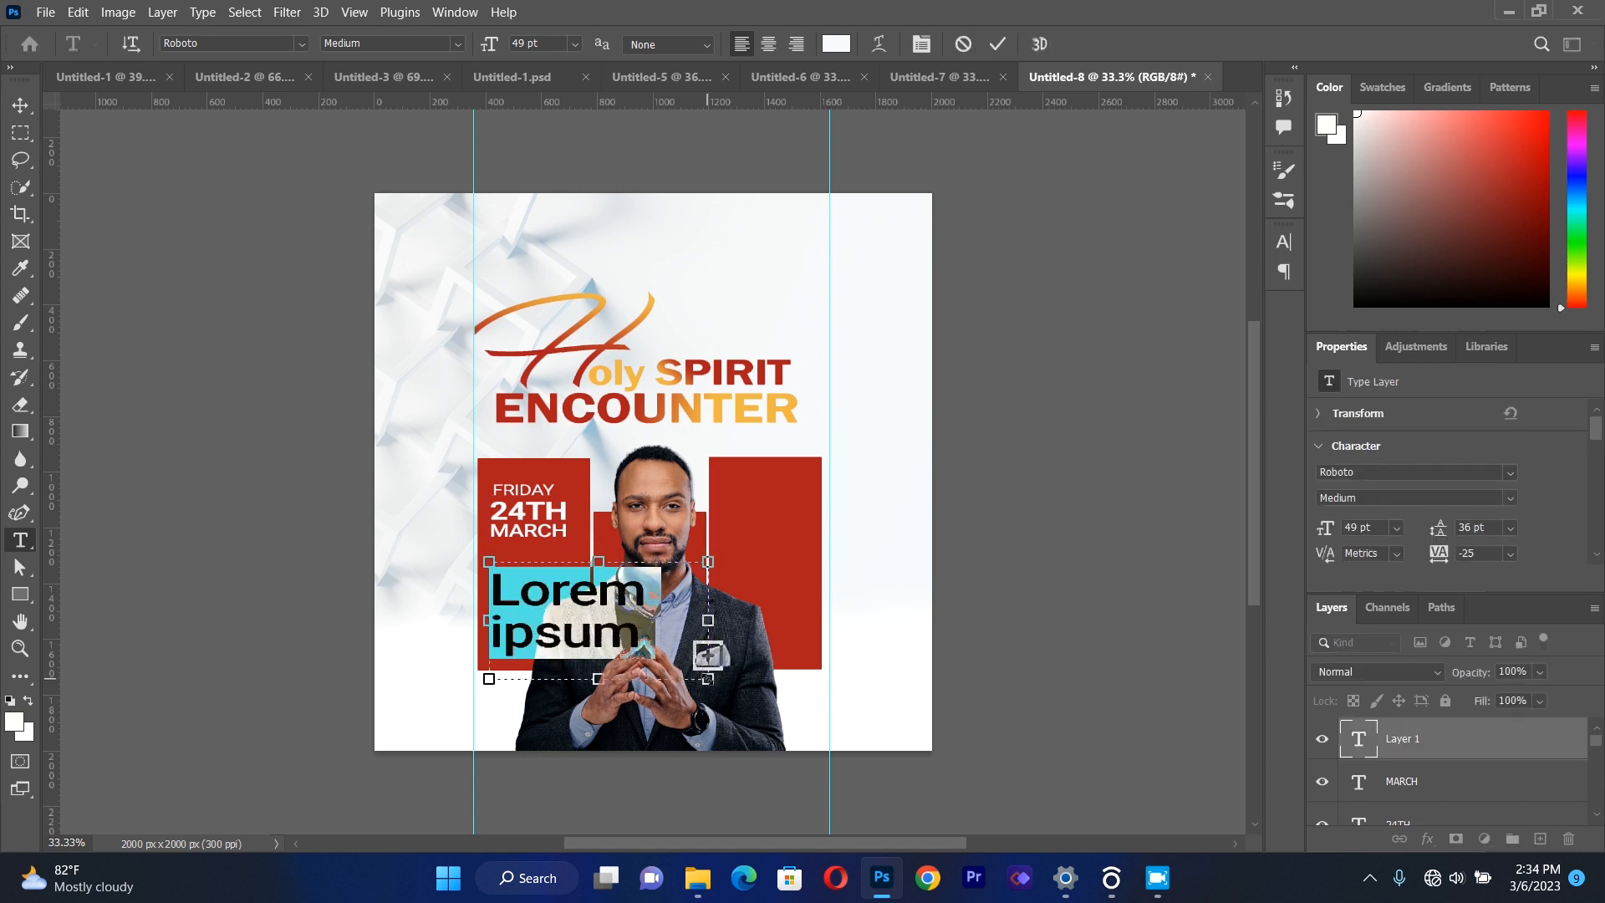
{"action": "key", "text": "BackSpace"}
{"action": "type", "text": "20"}
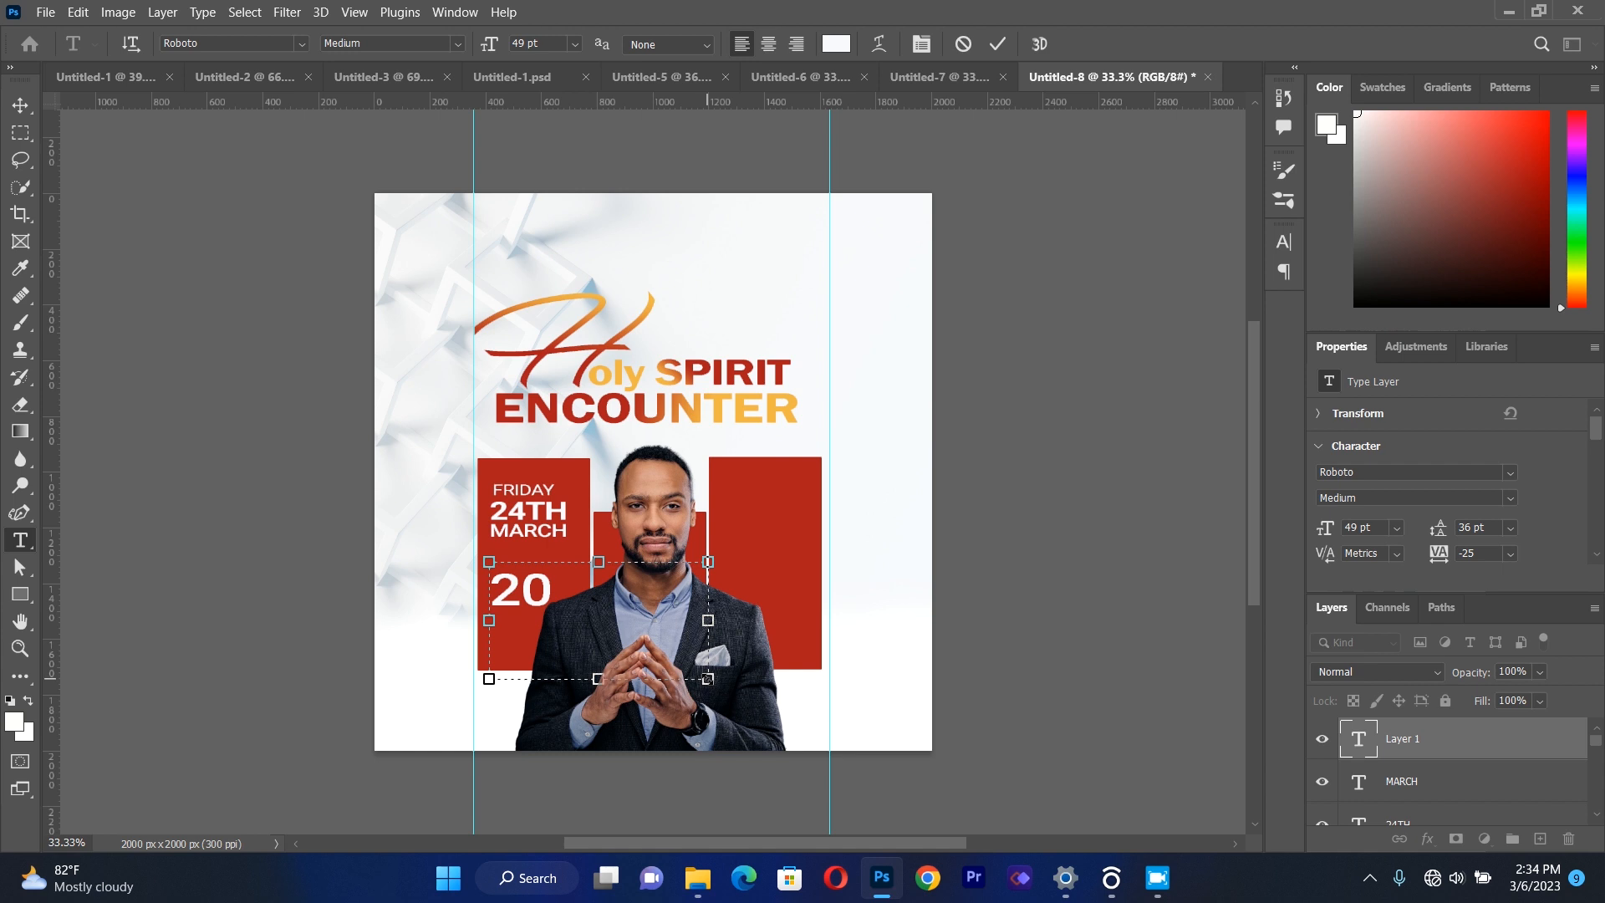
{"action": "type", "text": "23"}
Scale the "2023" text to about 47% and place it directly beneath "MARCH" in the first red rectangle.
{"action": "left_click", "coordinate": [22, 106]}
{"action": "left_click_drag", "start_coordinate": [718, 682], "coordinate": [592, 630]}
{"action": "left_click_drag", "start_coordinate": [513, 584], "coordinate": [513, 563]}
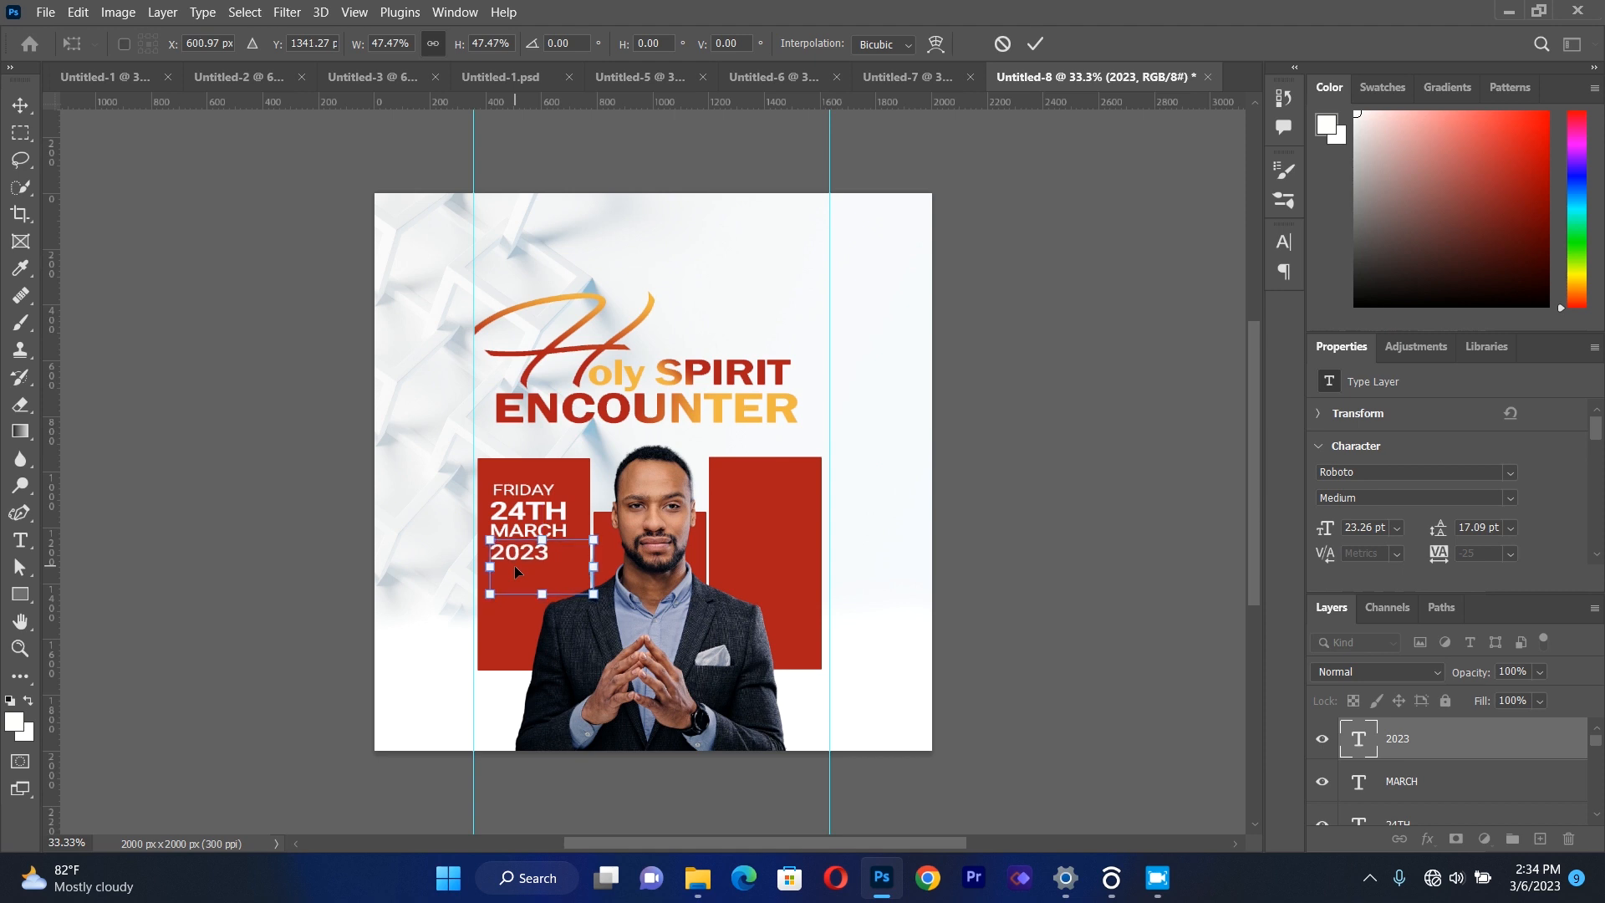
{"action": "key", "text": "Up"}
{"action": "left_click", "coordinate": [20, 112]}
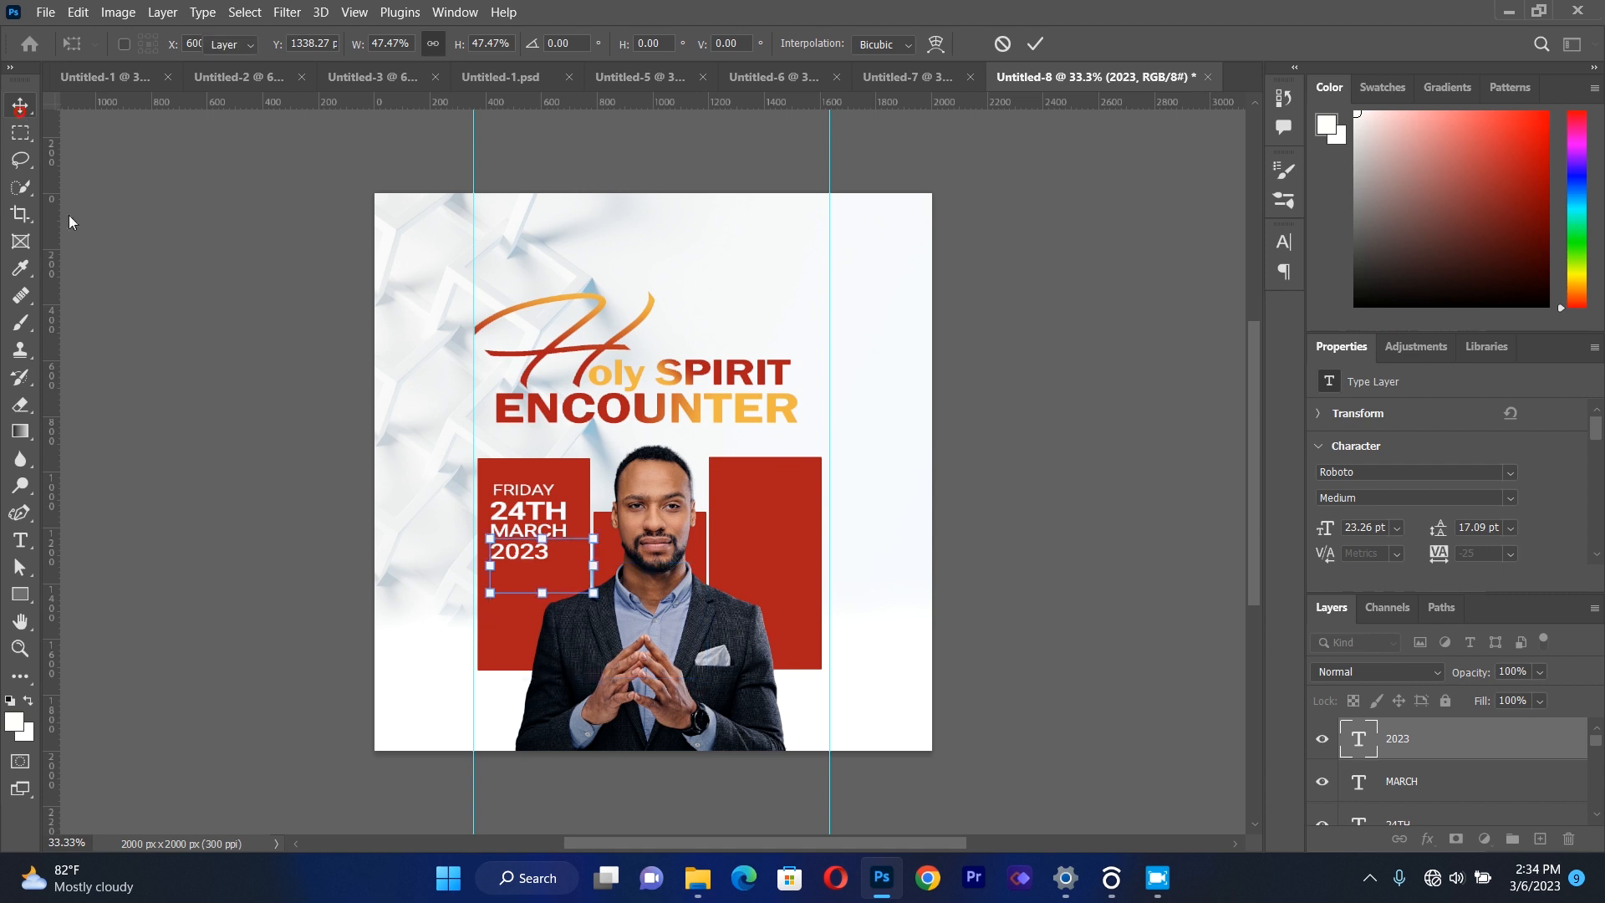
Draw a white rectangle about 187 x 170 px below "2023" in the first red rectangle.
{"action": "left_click", "coordinate": [174, 346]}
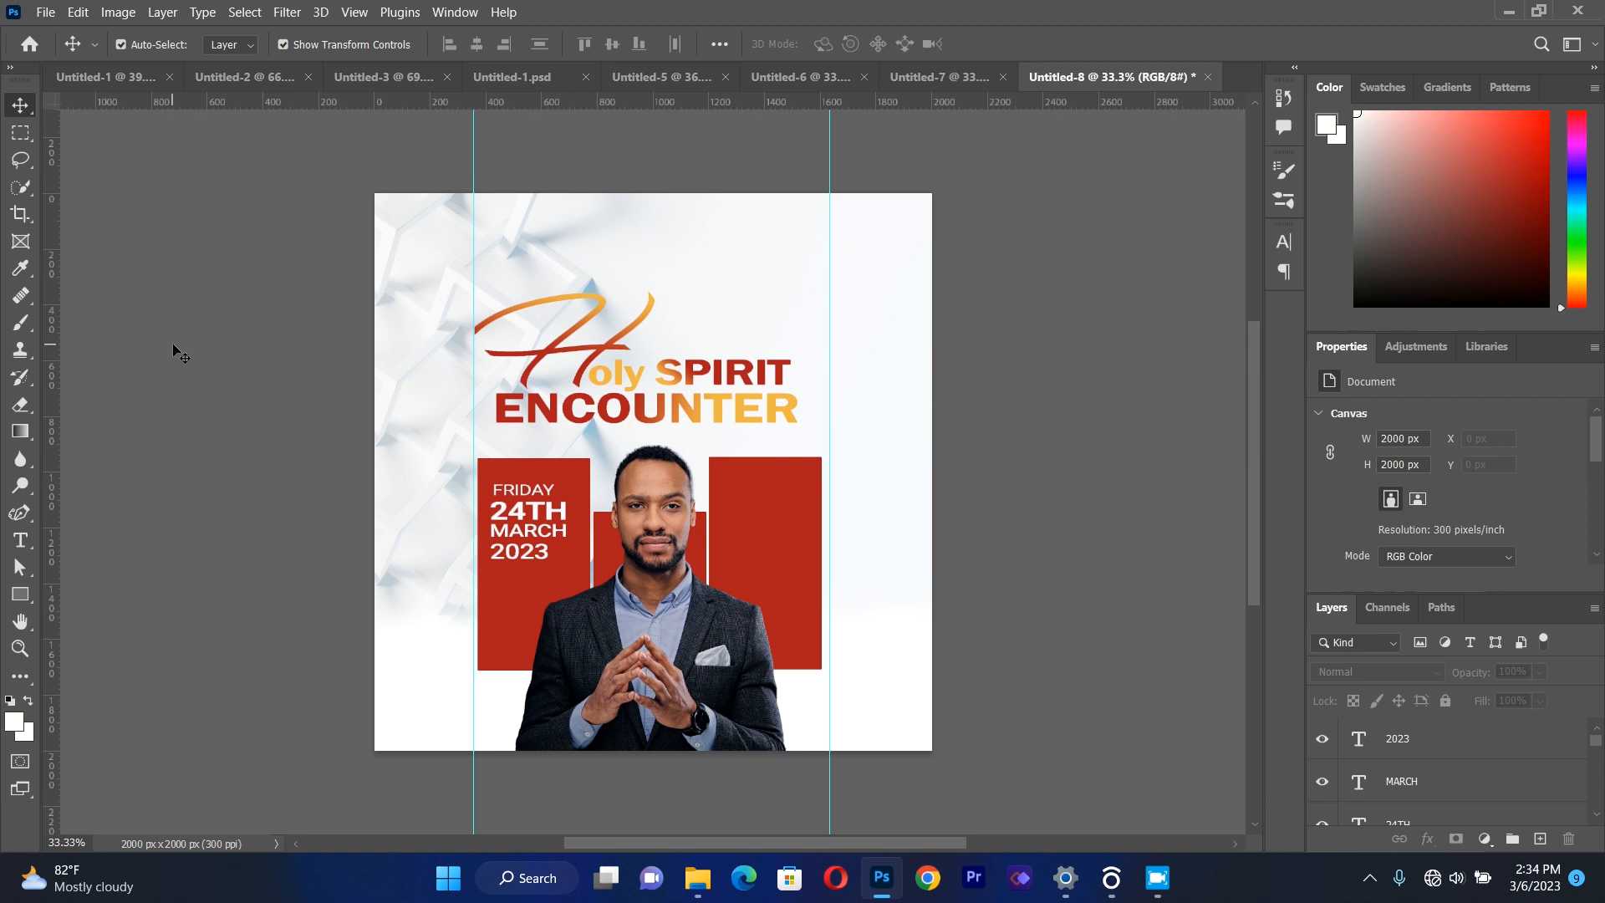
{"action": "left_click", "coordinate": [21, 595]}
{"action": "right_click", "coordinate": [21, 595]}
{"action": "left_click", "coordinate": [67, 595]}
{"action": "left_click_drag", "start_coordinate": [492, 569], "coordinate": [542, 615]}
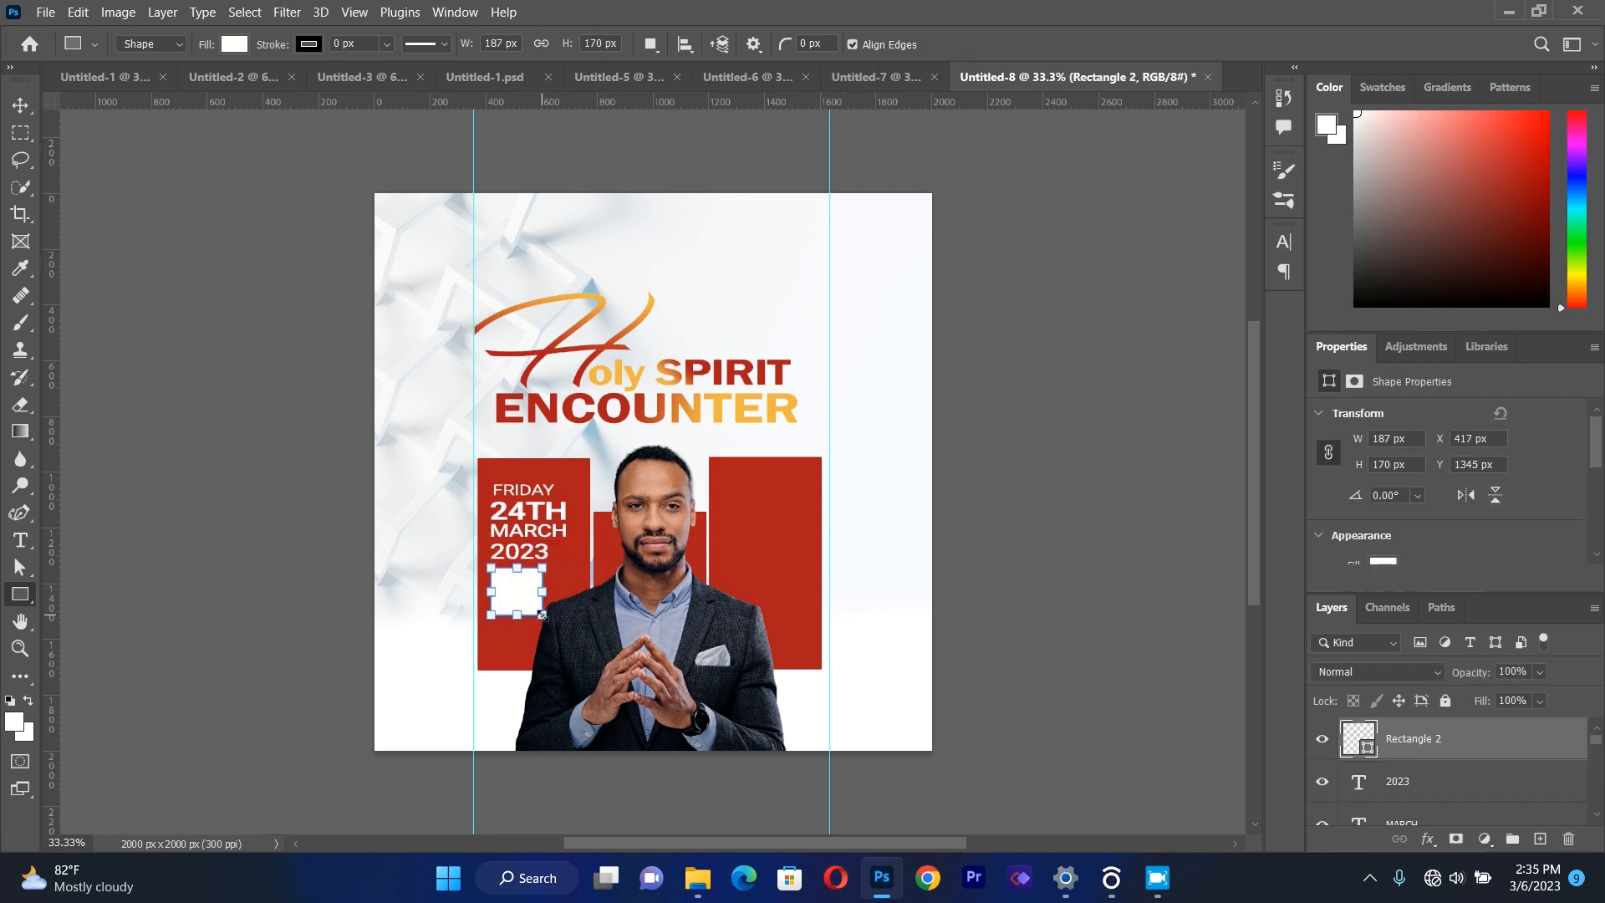
{"action": "left_click", "coordinate": [21, 105]}
{"action": "left_click", "coordinate": [143, 333]}
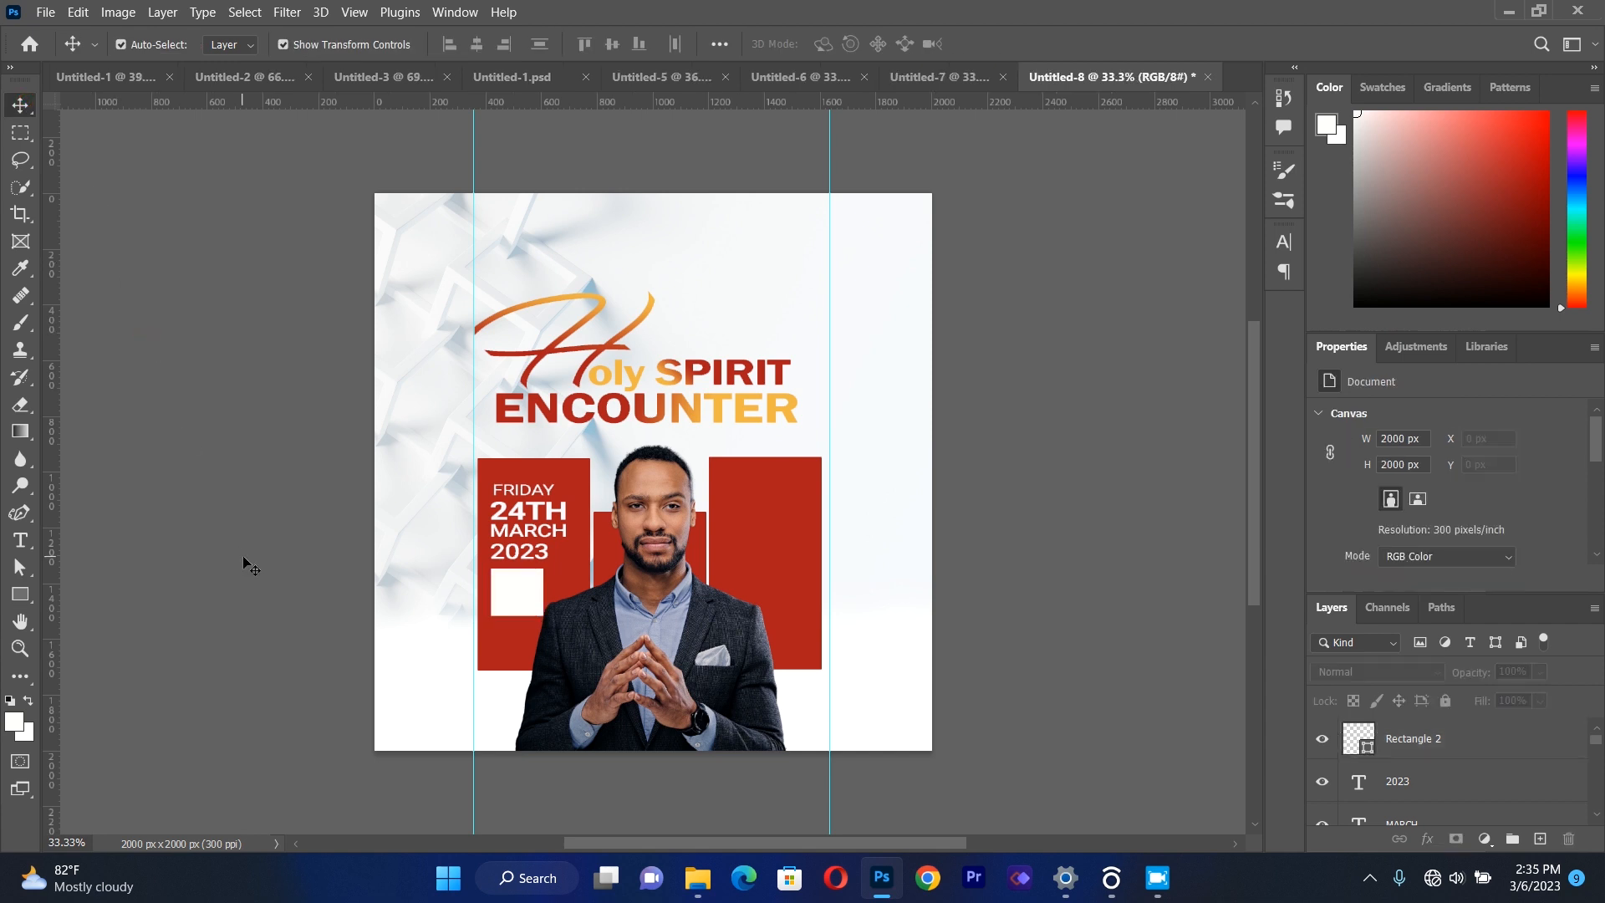
Add a separate "9AM" text box over the title area and color the text #ac1c1c, sampled from the red rectangle.
{"action": "left_click", "coordinate": [29, 543]}
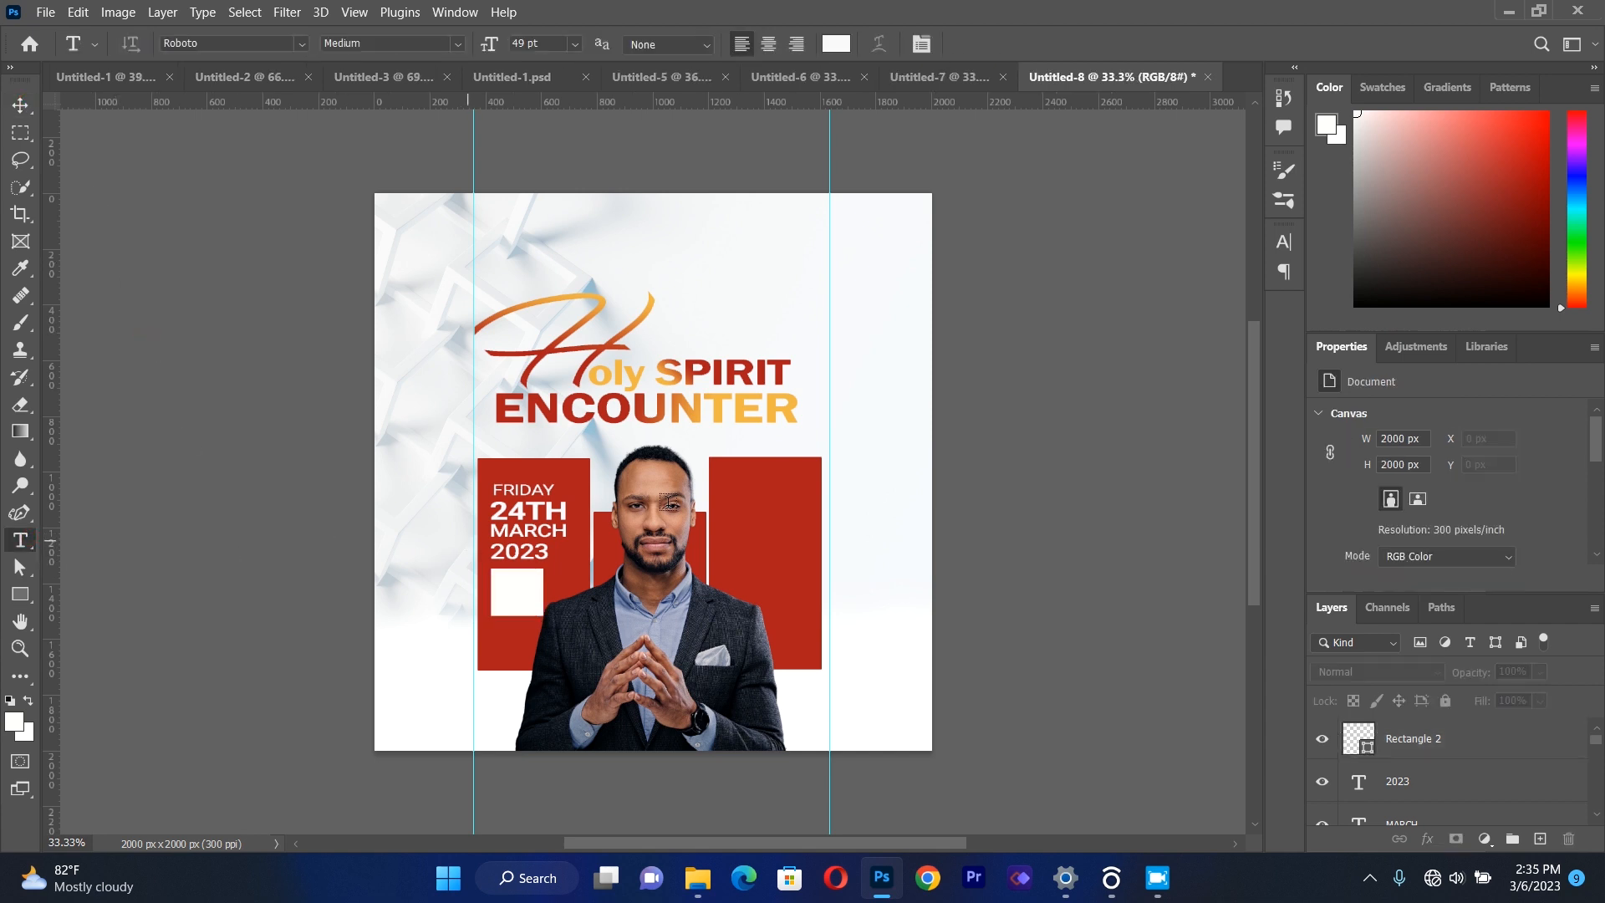
{"action": "left_click_drag", "start_coordinate": [518, 249], "coordinate": [799, 530]}
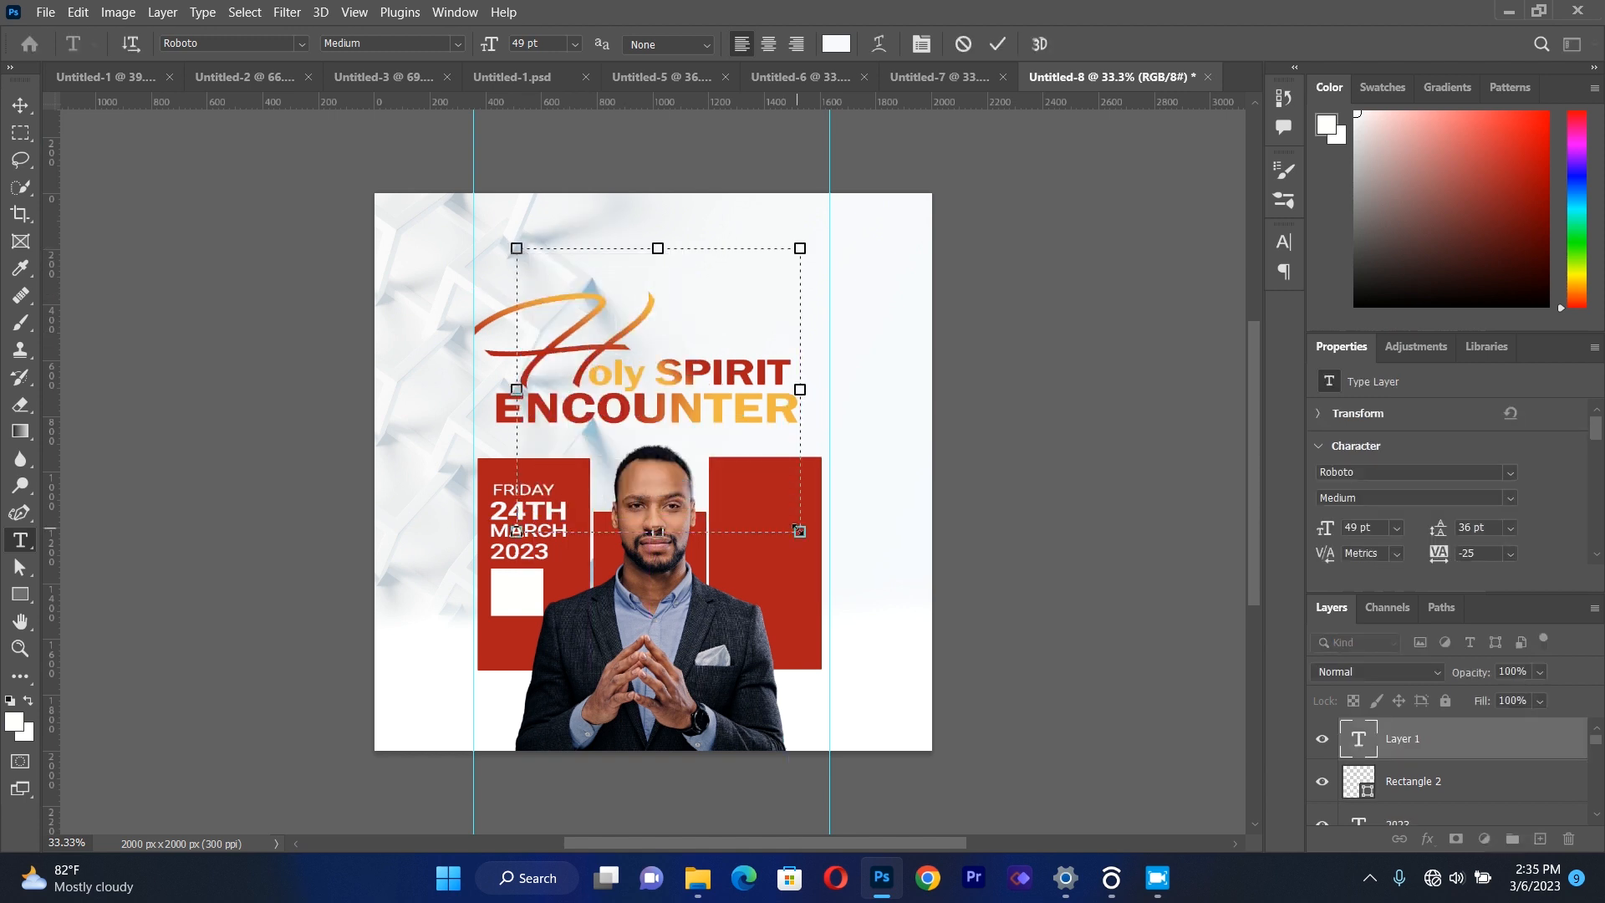
{"action": "type", "text": "9AM"}
{"action": "key", "text": "ctrl+a"}
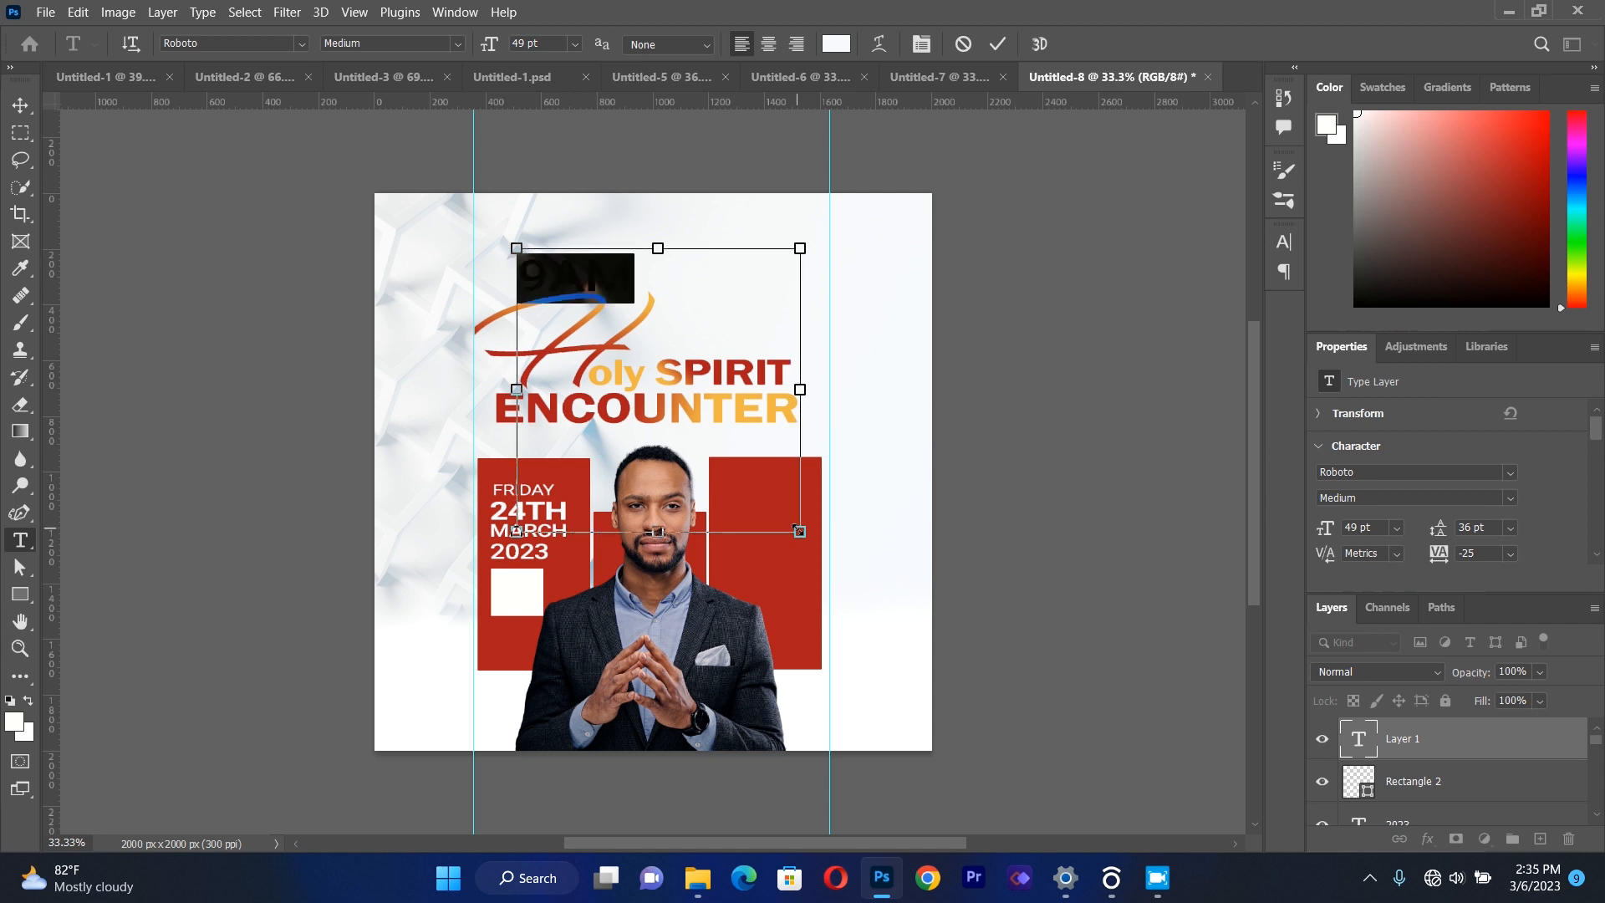
{"action": "left_click", "coordinate": [828, 47]}
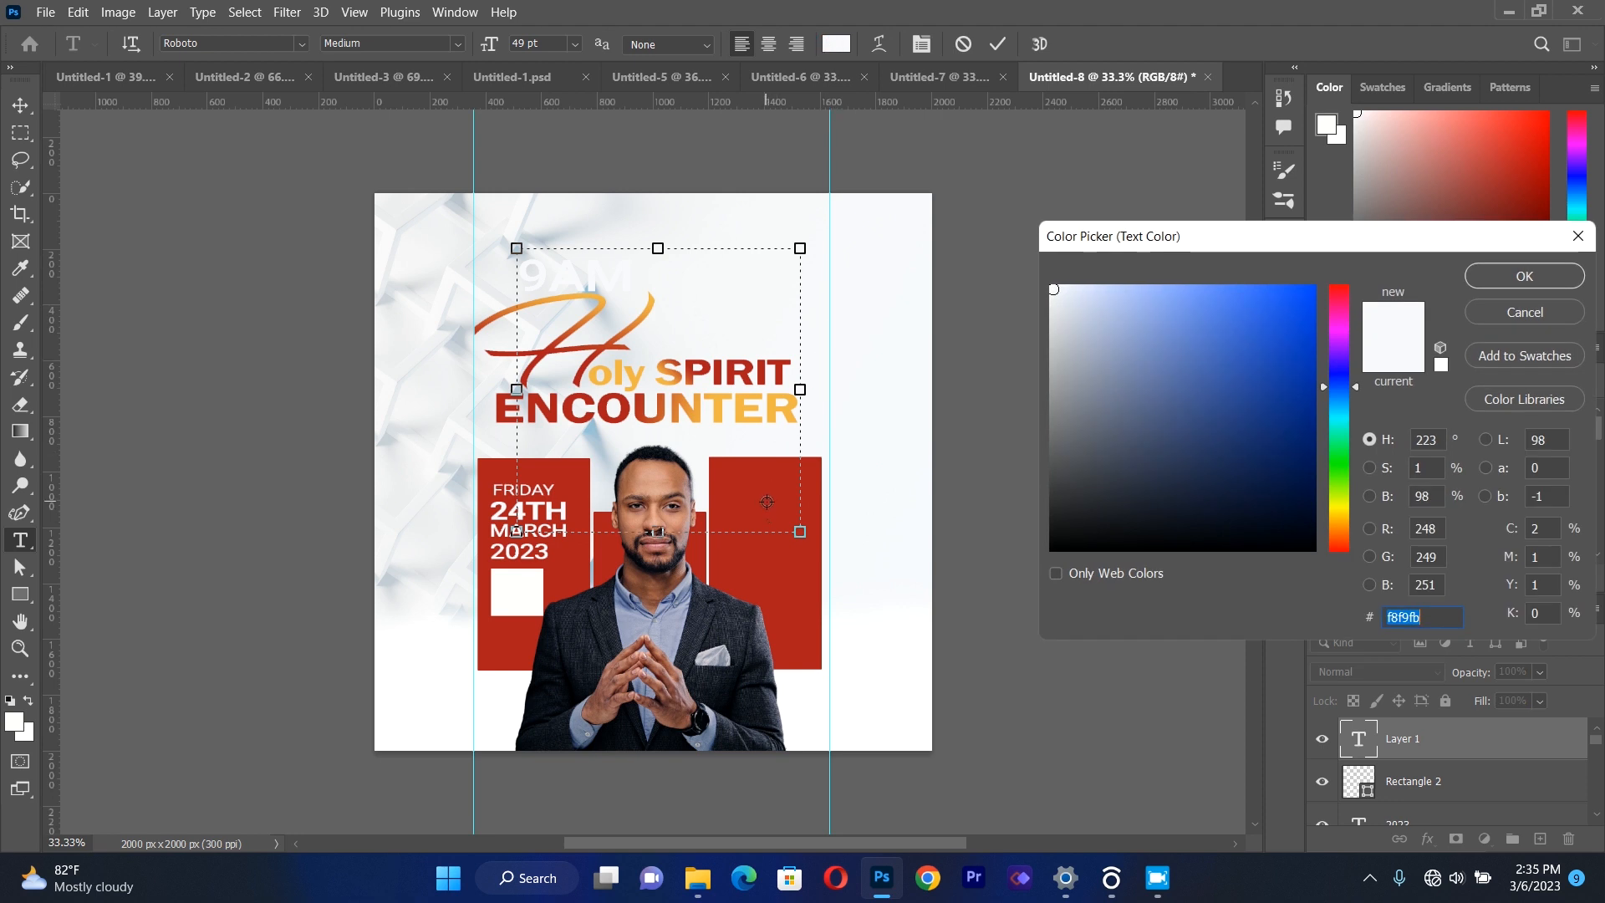
{"action": "left_click", "coordinate": [740, 497]}
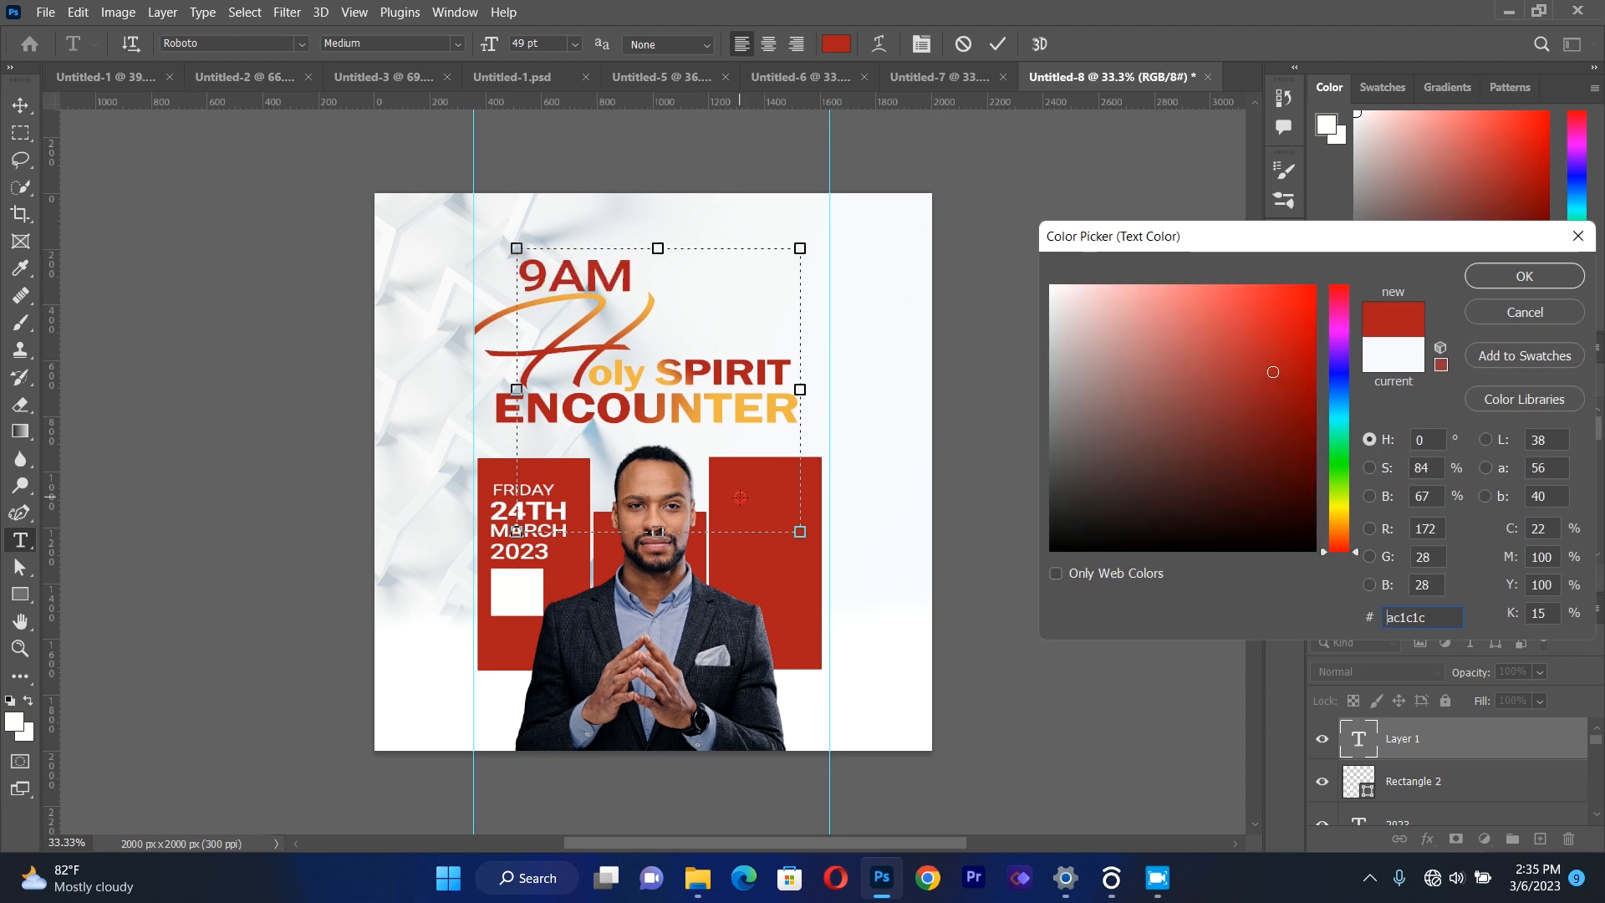
{"action": "left_click", "coordinate": [1493, 277]}
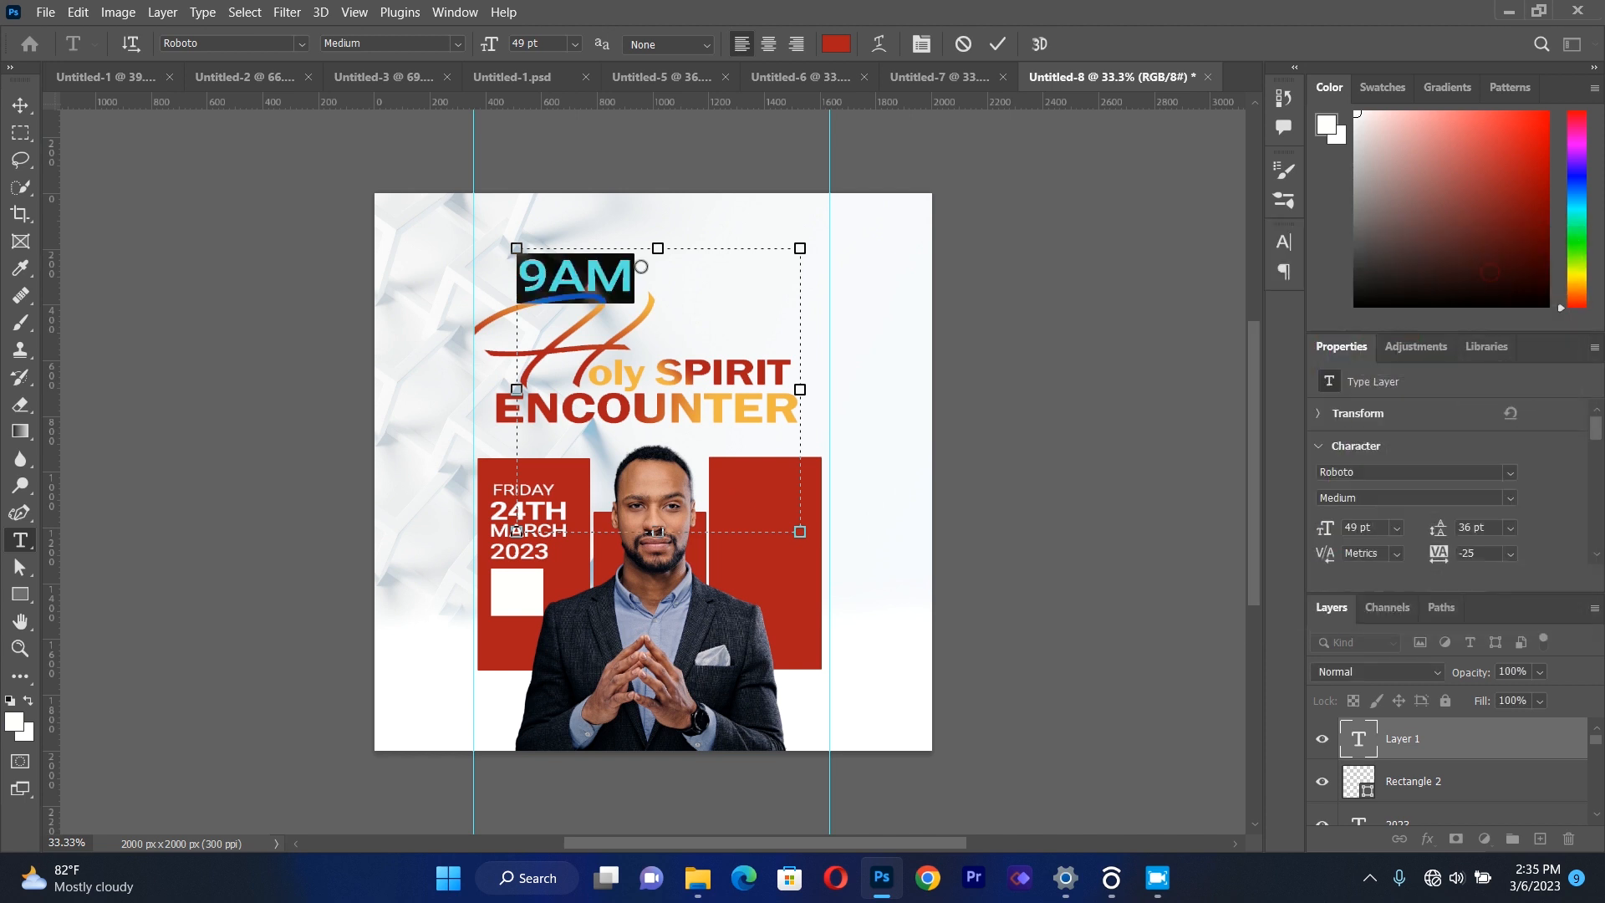
Scale the "9AM" text to about 41% and place it in the upper part of the white square.
{"action": "left_click", "coordinate": [28, 109]}
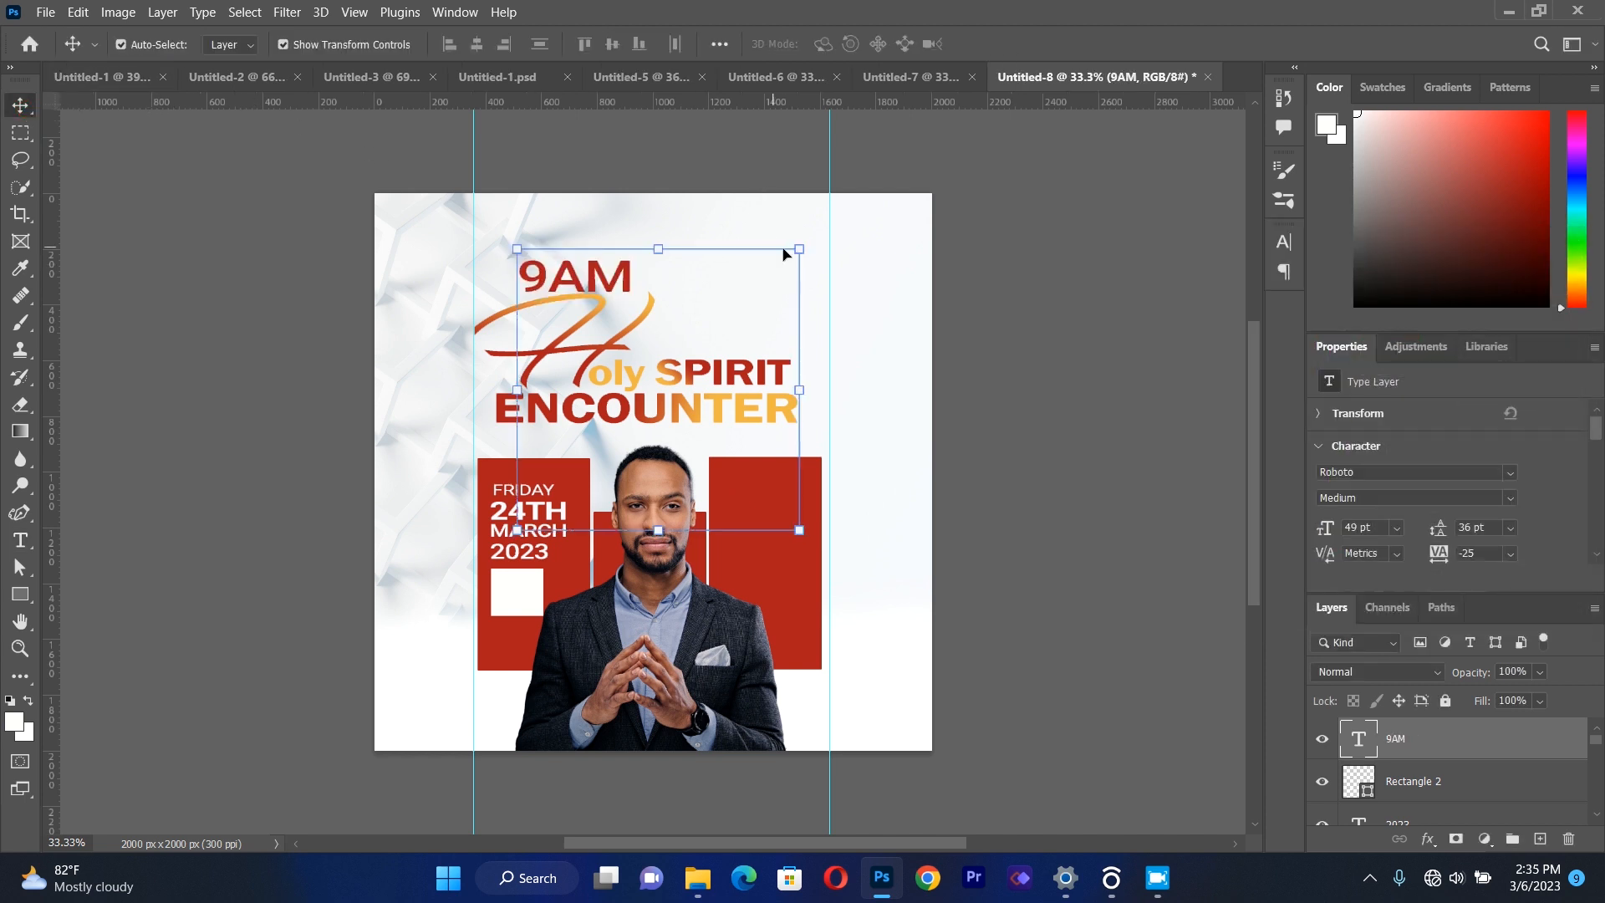
{"action": "left_click_drag", "start_coordinate": [793, 248], "coordinate": [627, 358]}
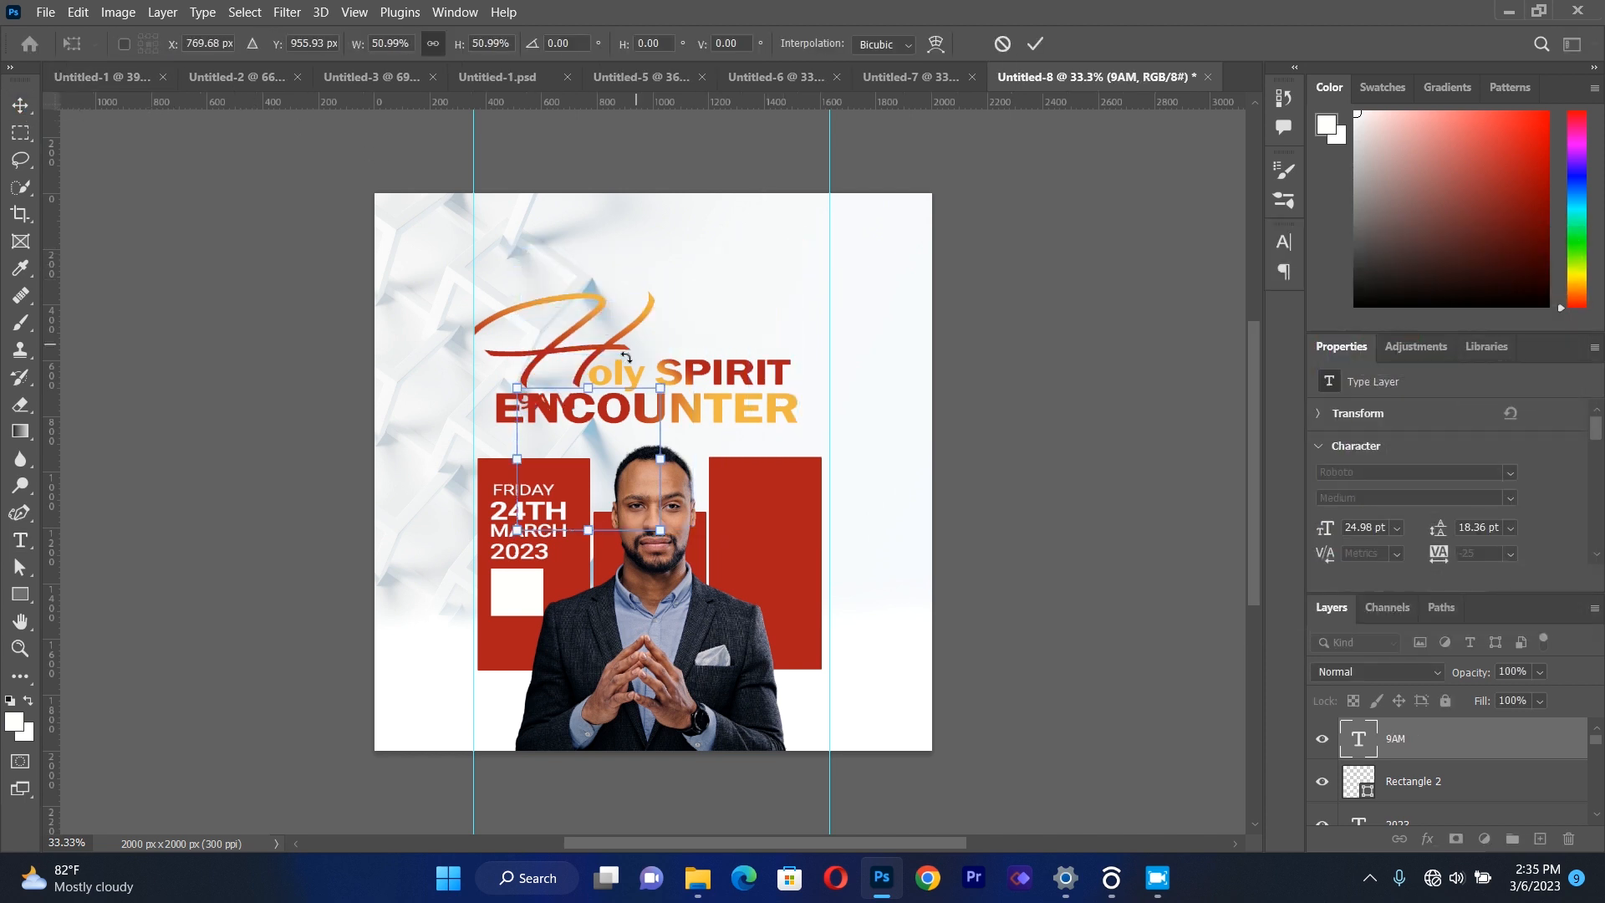
{"action": "left_click_drag", "start_coordinate": [560, 407], "coordinate": [525, 588]}
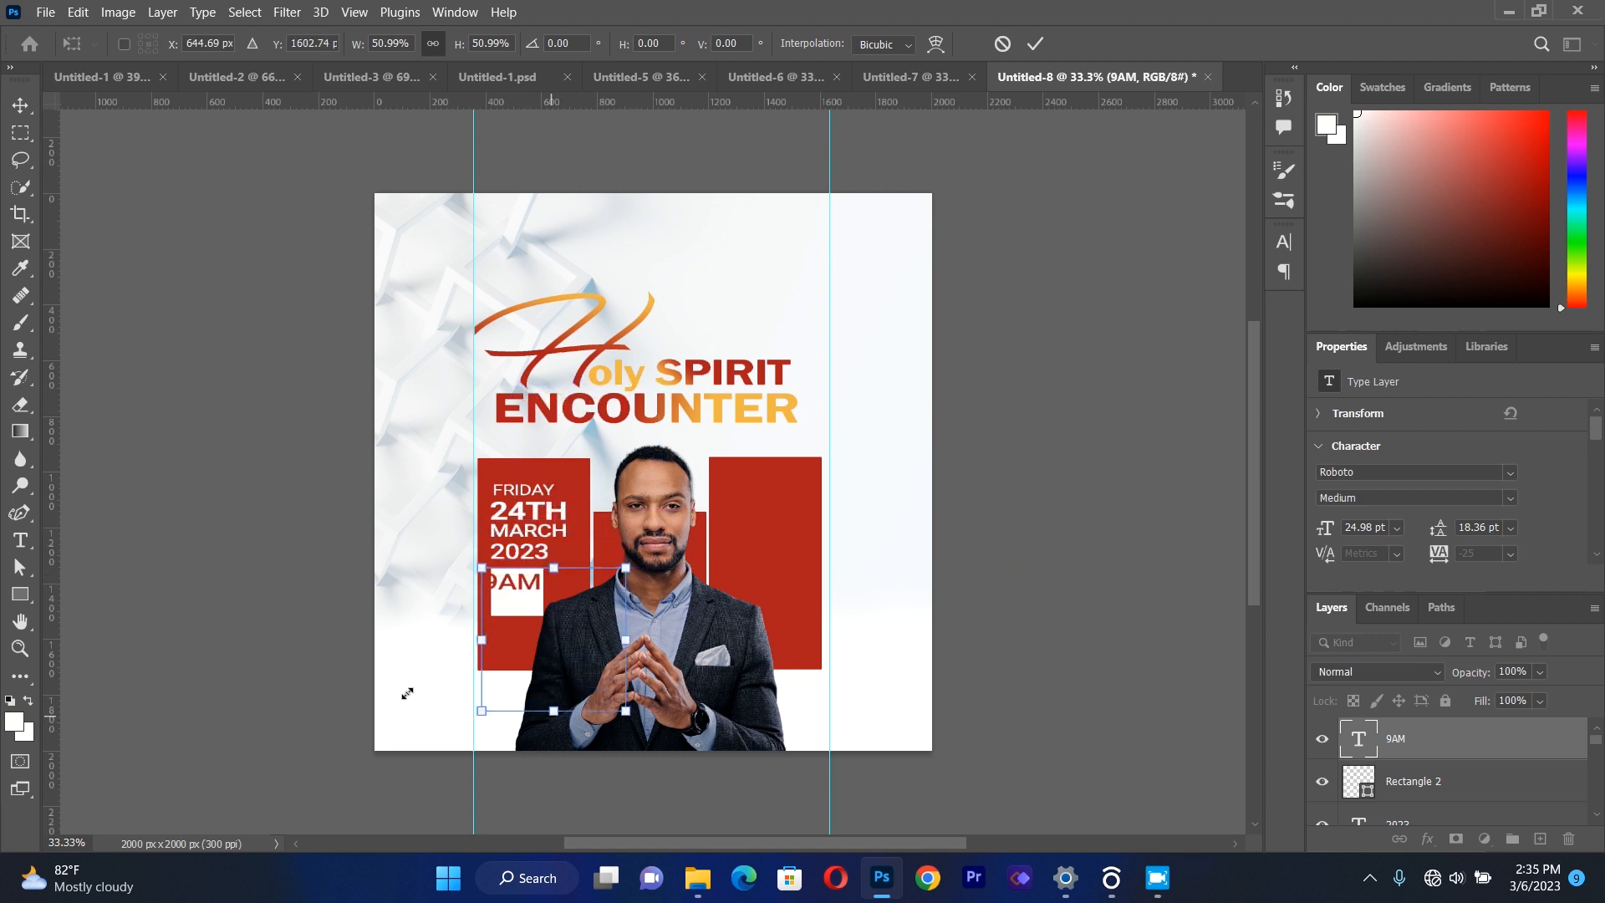
{"action": "left_click_drag", "start_coordinate": [625, 711], "coordinate": [597, 683]}
{"action": "left_click_drag", "start_coordinate": [512, 579], "coordinate": [521, 580]}
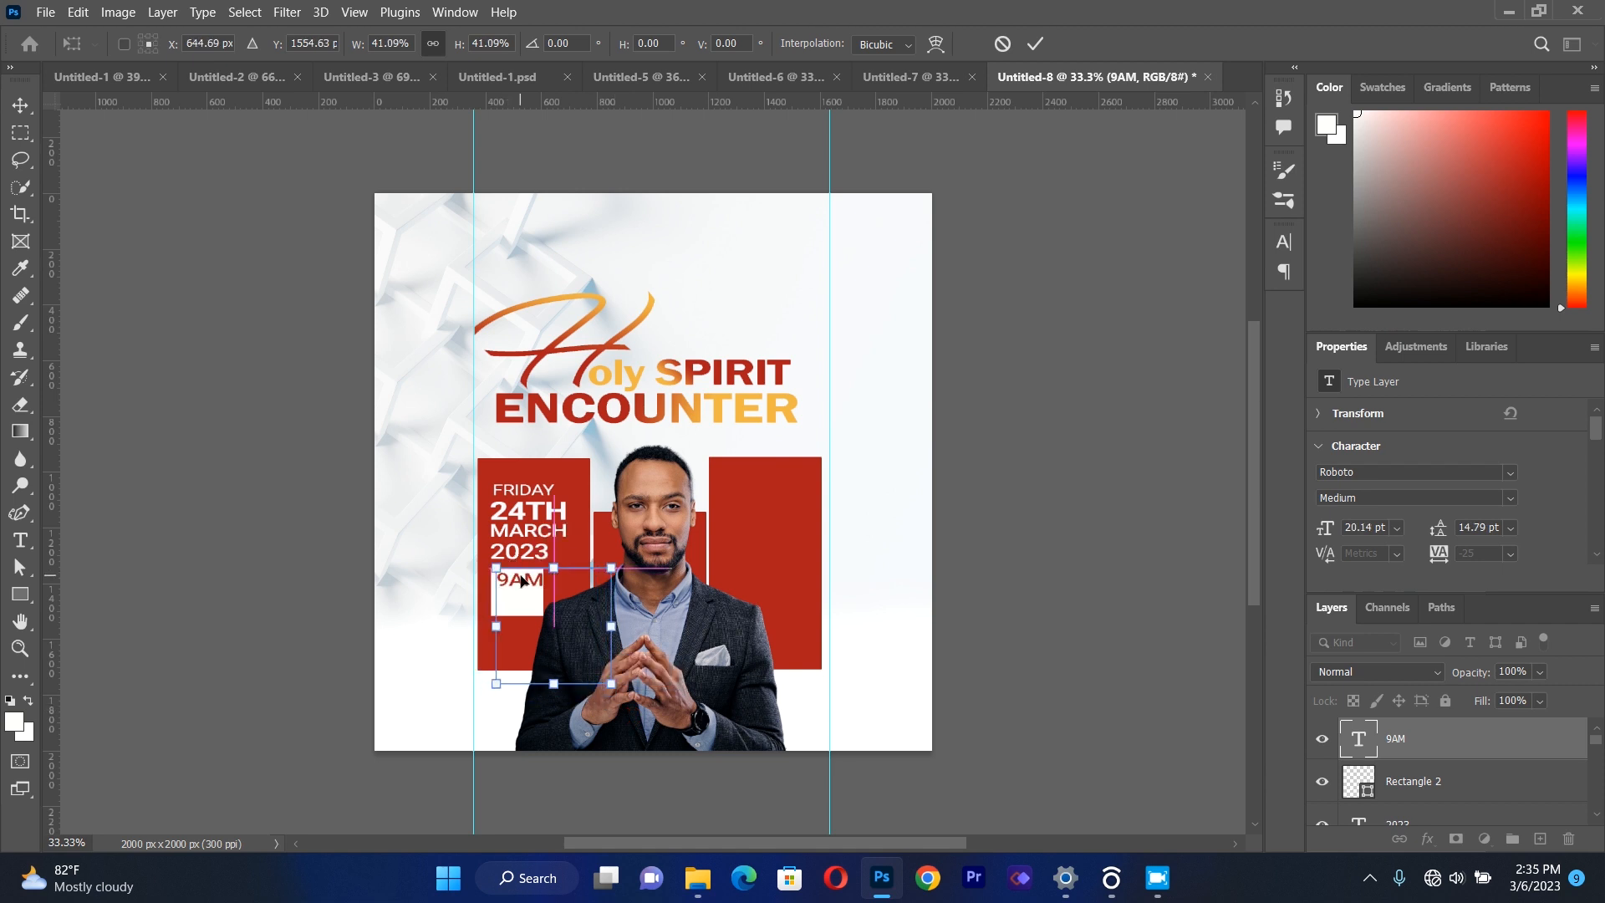
{"action": "key", "text": "Left"}
{"action": "key", "text": "Left"}
{"action": "key", "text": "Left"}
{"action": "key", "text": "Left"}
{"action": "key", "text": "Left"}
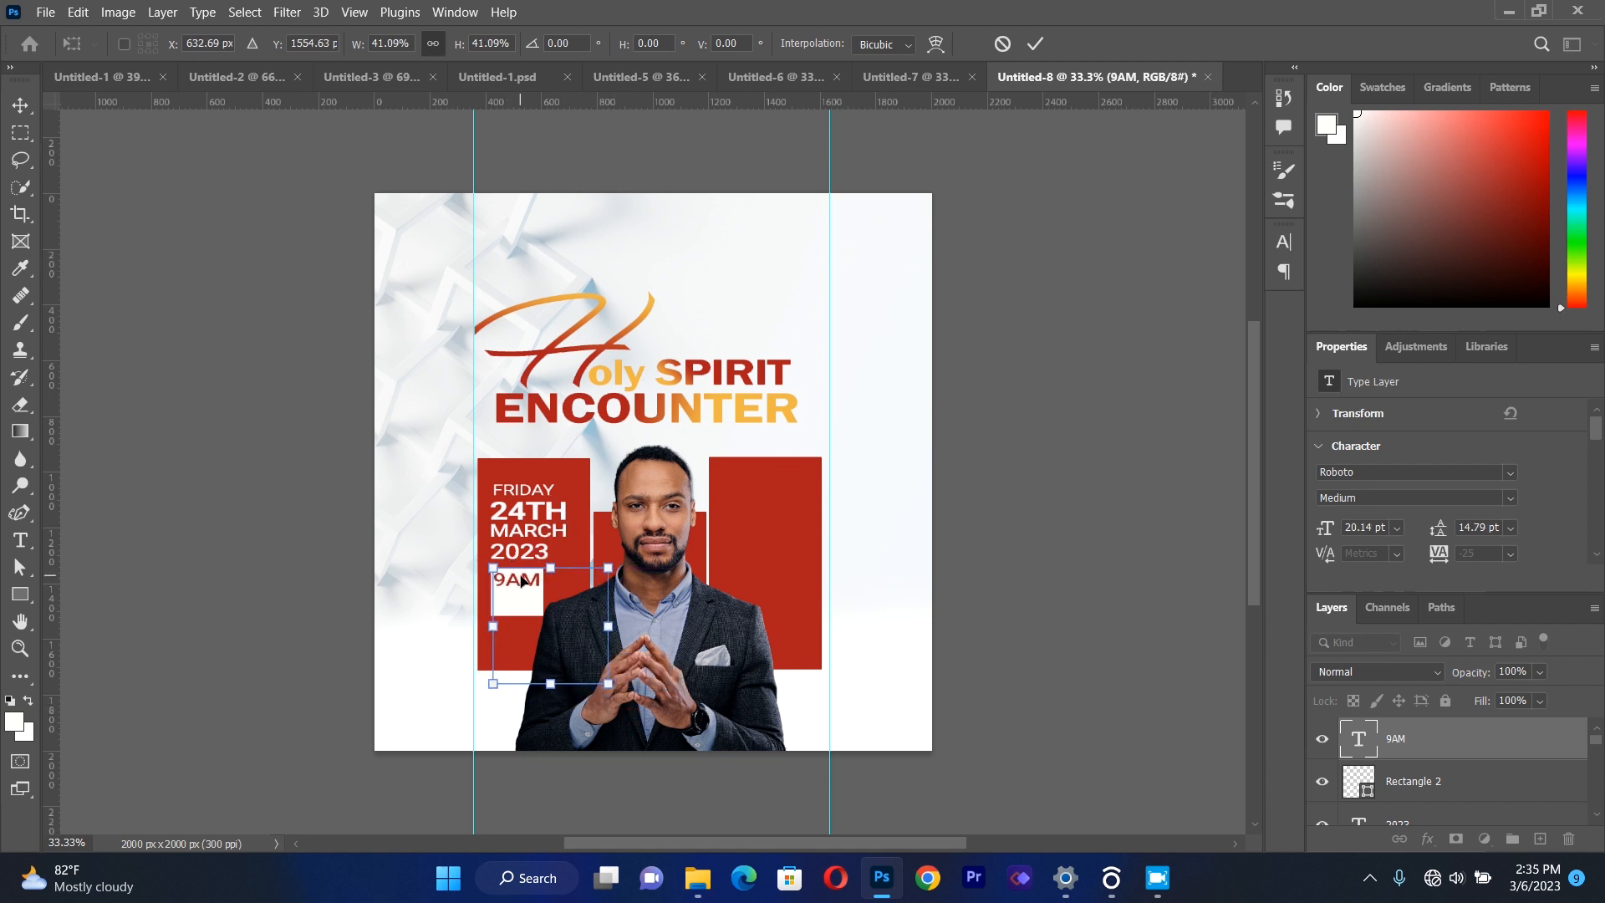
{"action": "key", "text": "Right"}
{"action": "key", "text": "Right"}
{"action": "left_click", "coordinate": [21, 112]}
{"action": "left_click", "coordinate": [137, 485]}
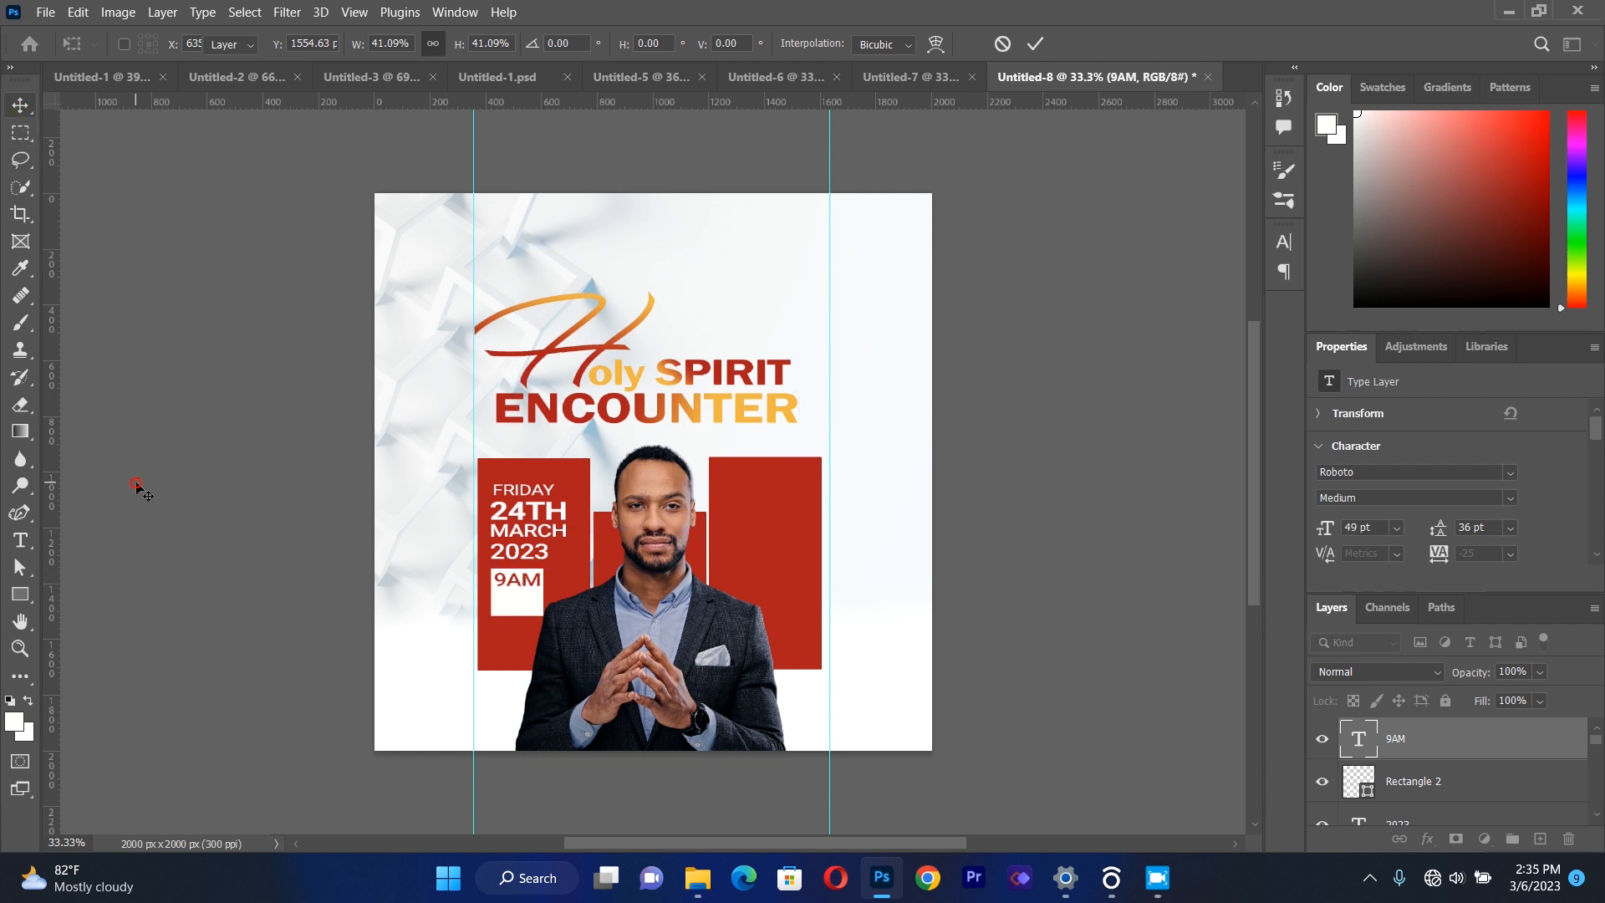
Add a separate "SHARP" text box in the same red and set its style to Roboto Regular.
{"action": "left_click_drag", "start_coordinate": [431, 241], "coordinate": [789, 377]}
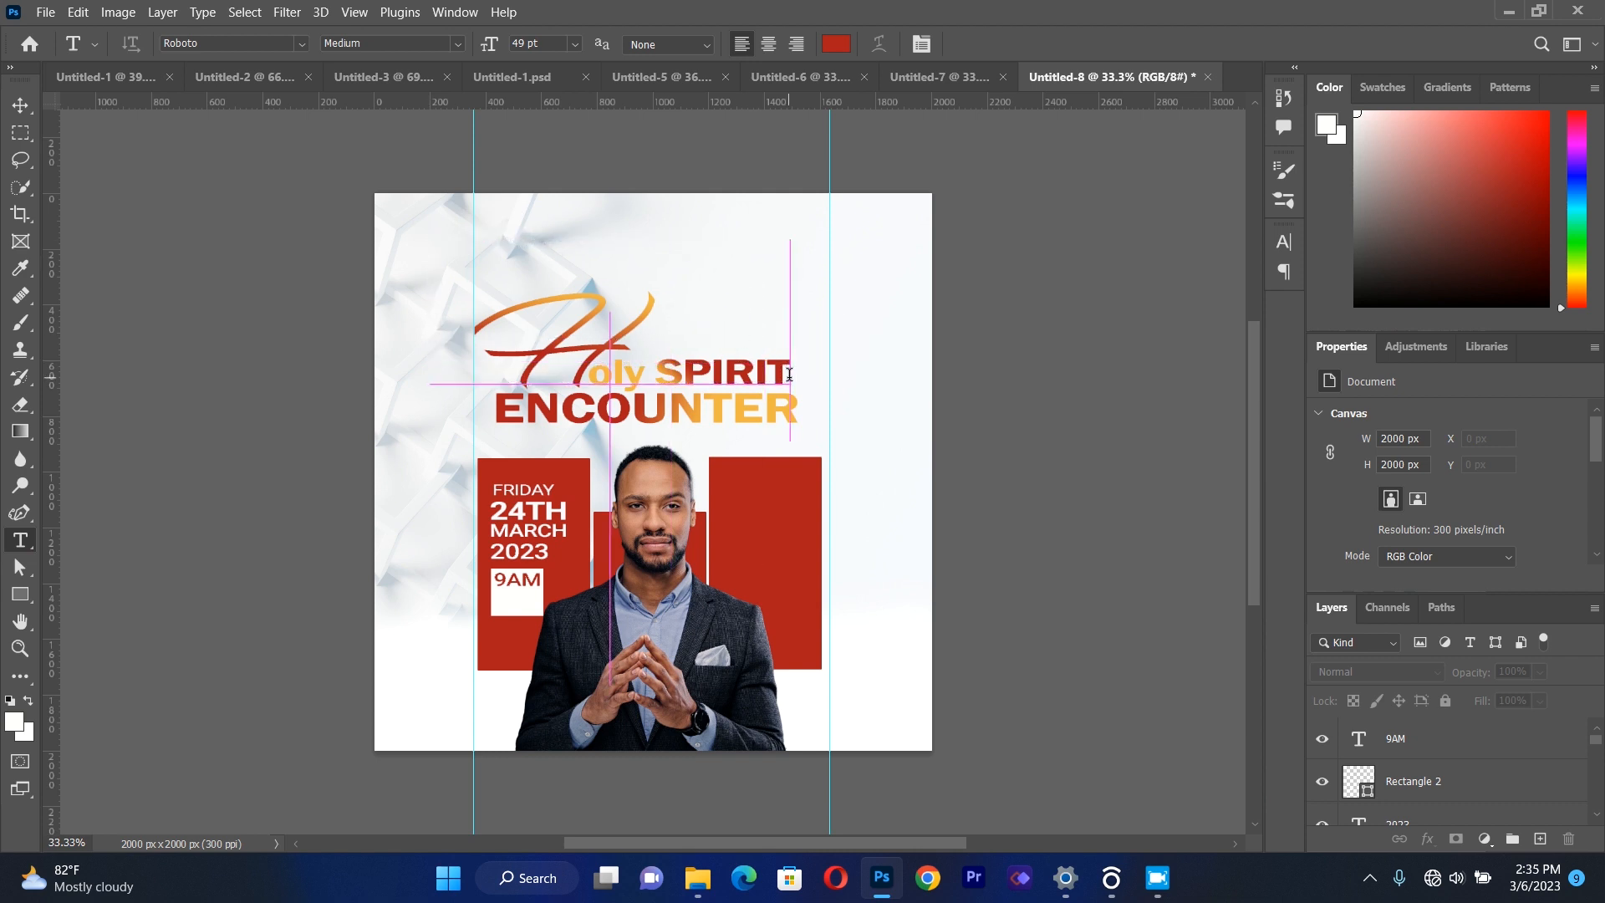
{"action": "key", "text": "BackSpace"}
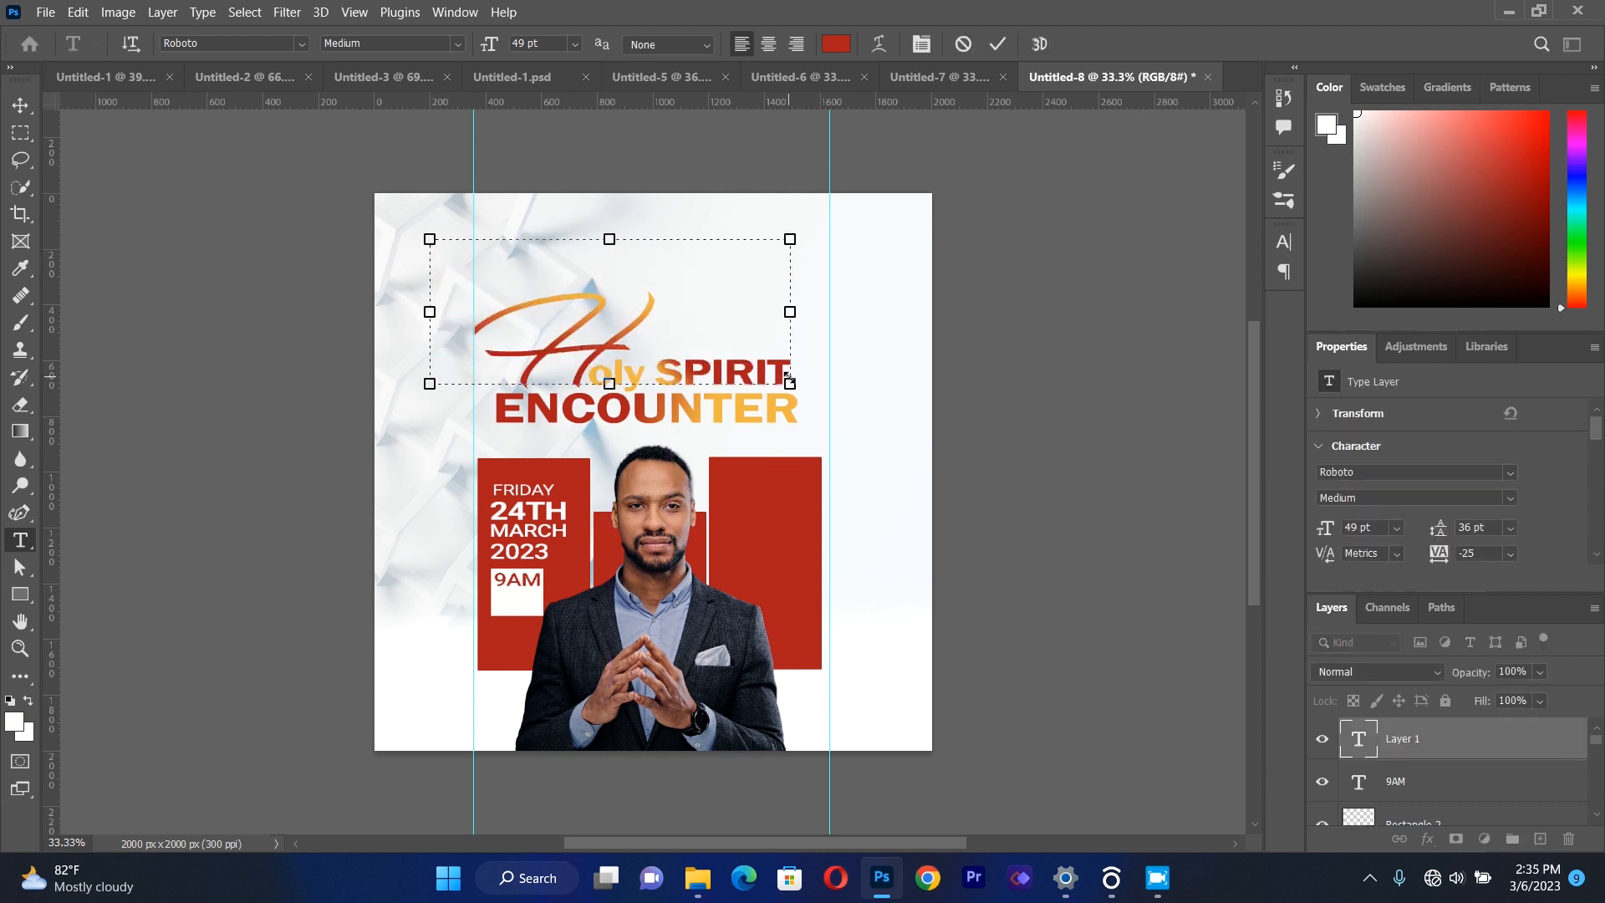
{"action": "type", "text": "SHARP"}
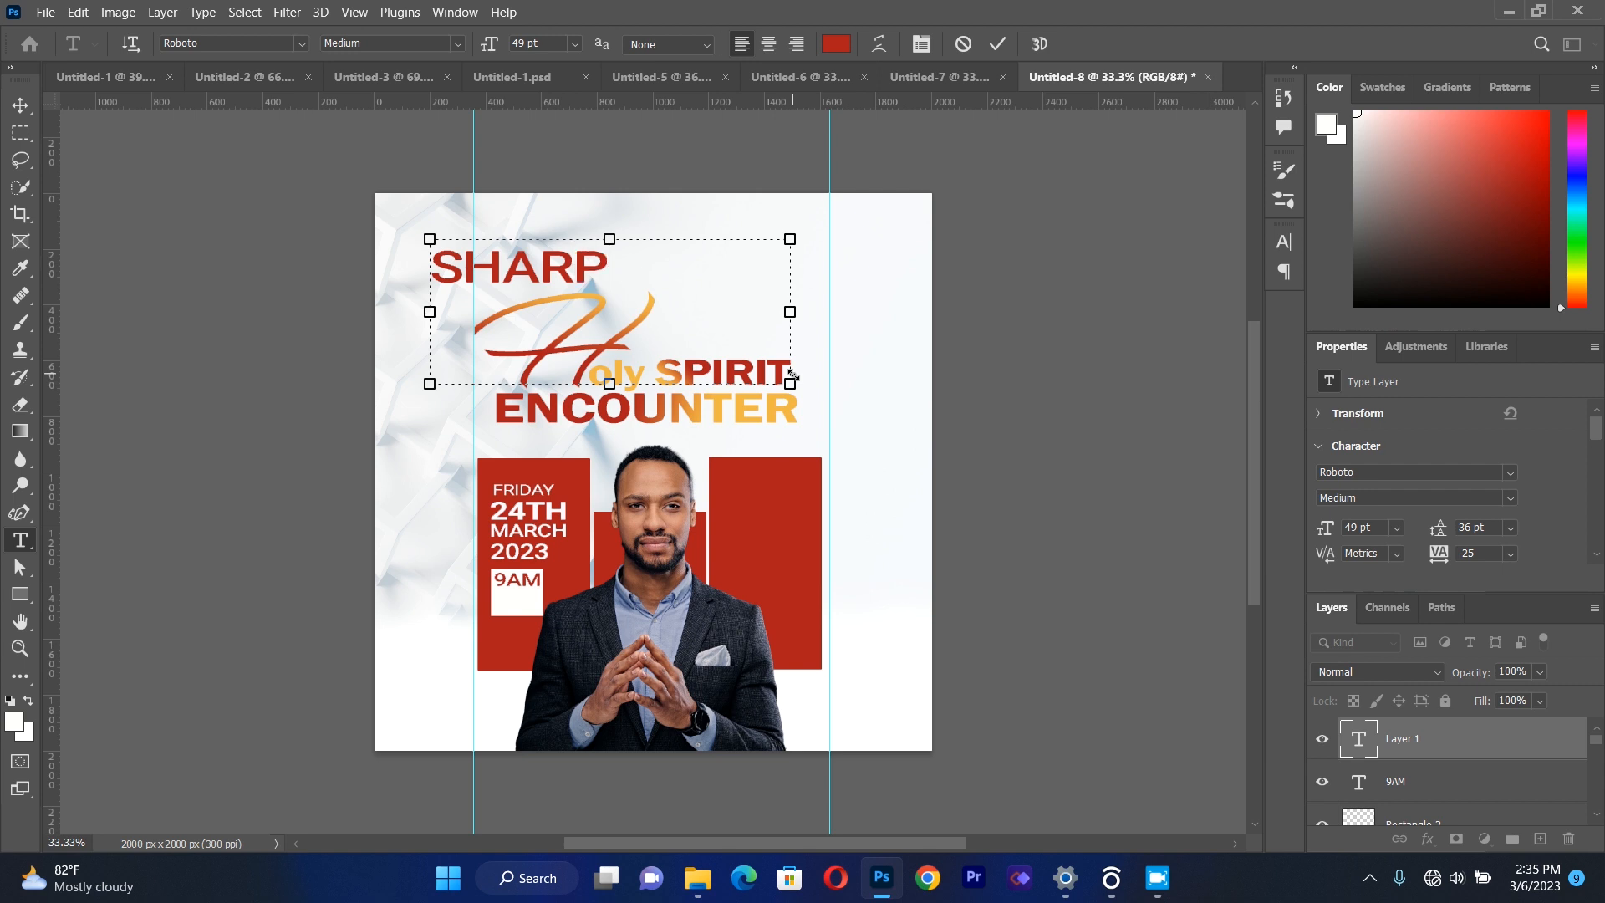
{"action": "key", "text": "ctrl+a"}
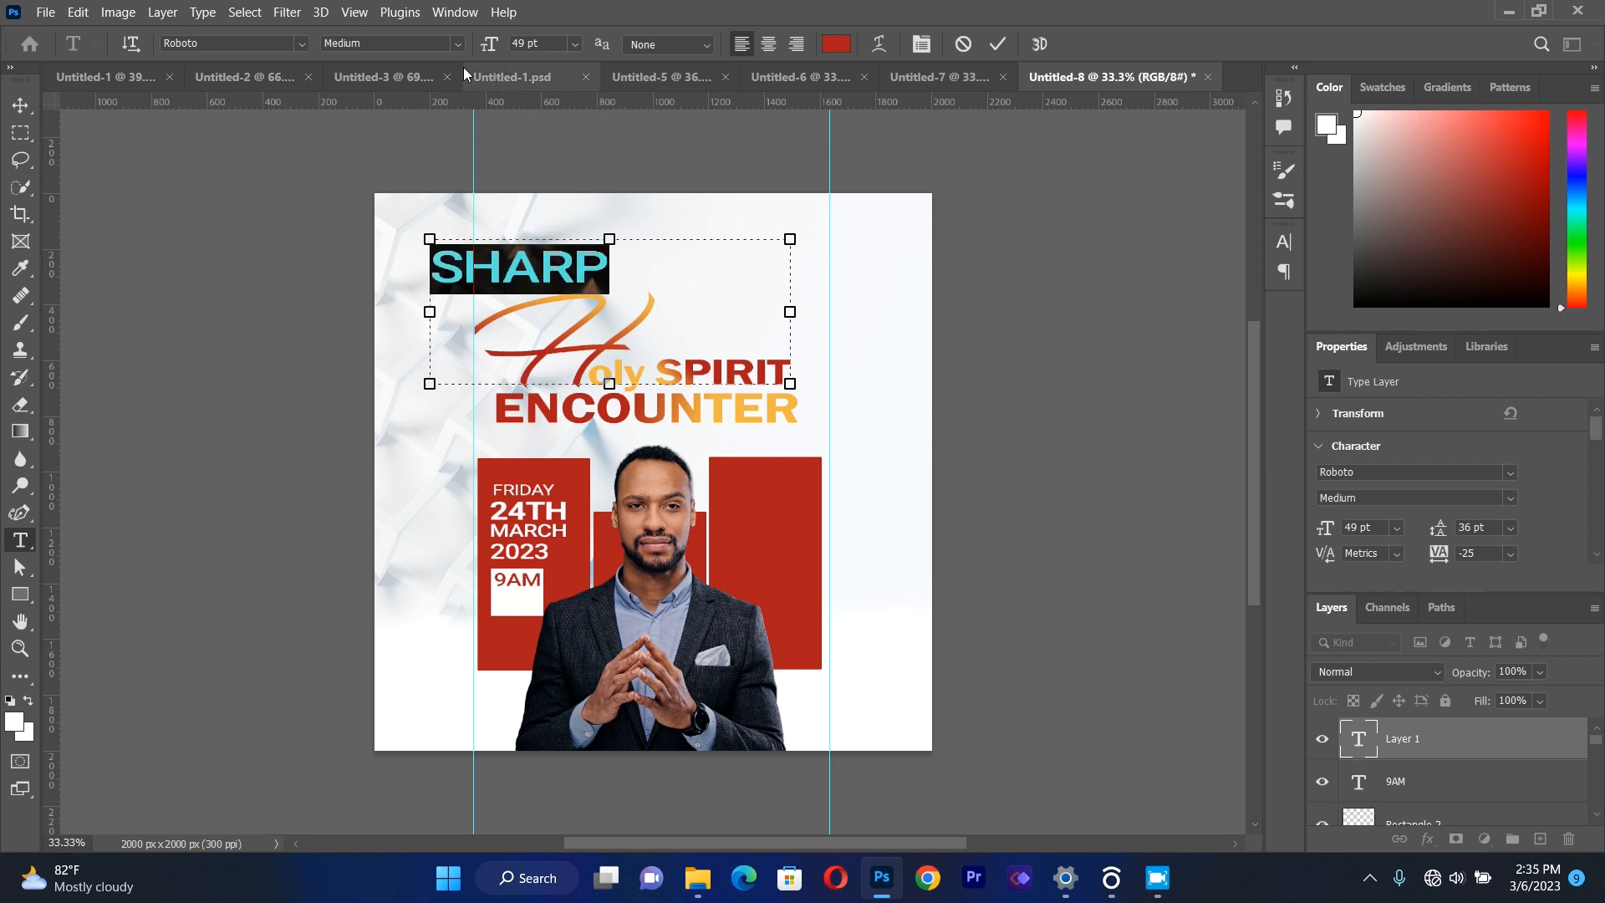
{"action": "left_click", "coordinate": [455, 43]}
{"action": "left_click", "coordinate": [367, 113]}
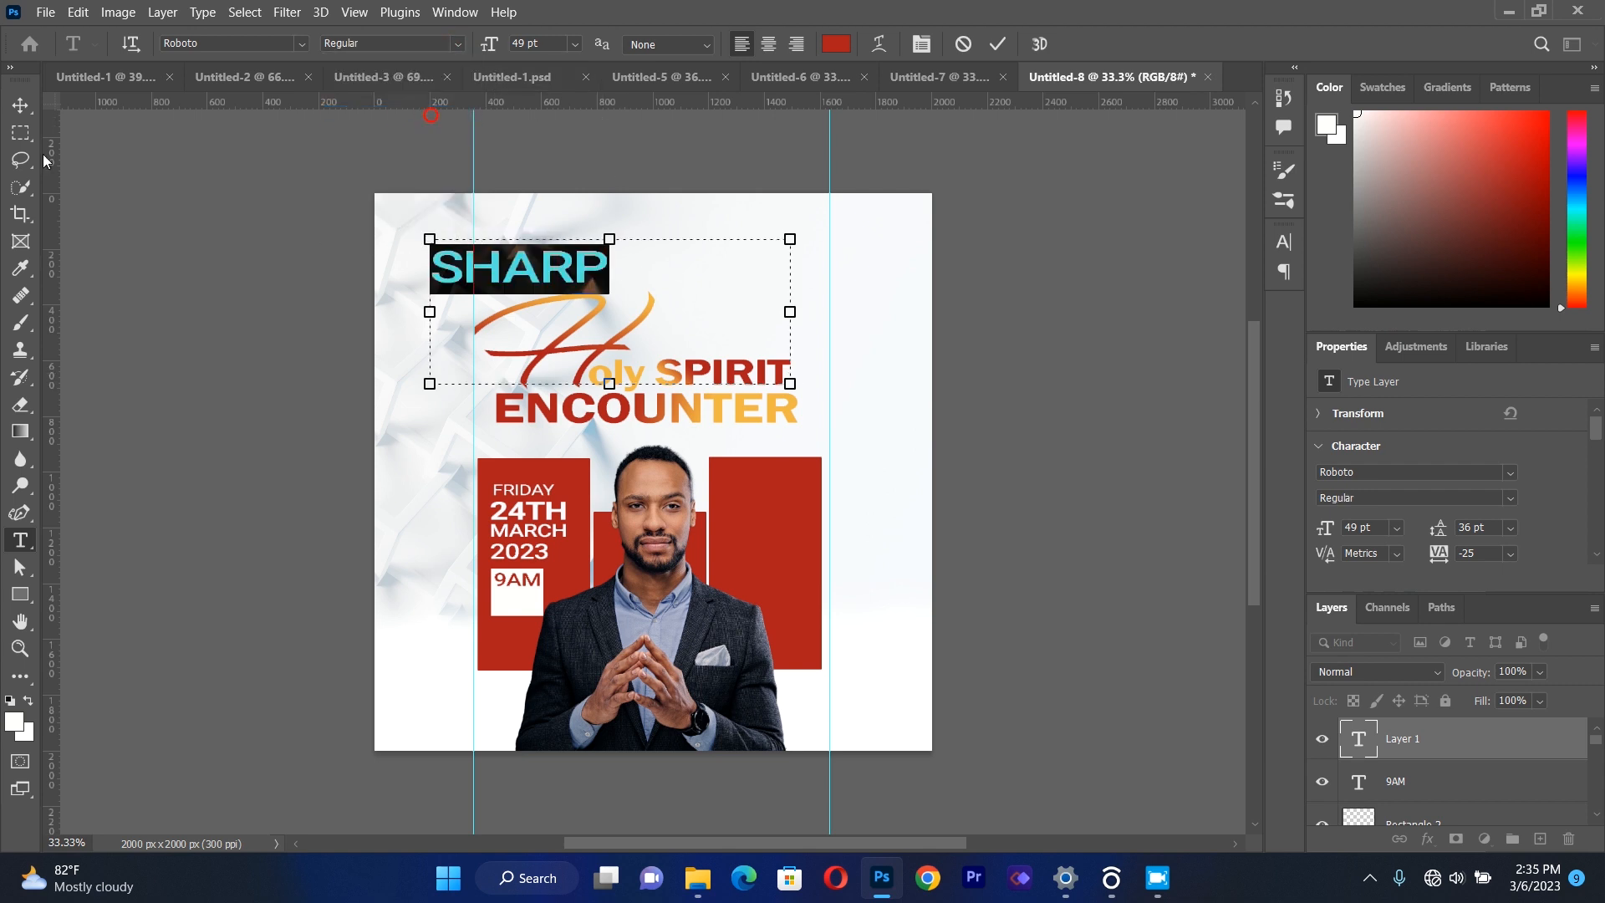
Scale the "SHARP" text down and place it directly beneath "9AM" inside the white square.
{"action": "left_click", "coordinate": [20, 107]}
{"action": "left_click_drag", "start_coordinate": [789, 239], "coordinate": [576, 620]}
{"action": "left_click", "coordinate": [242, 566]}
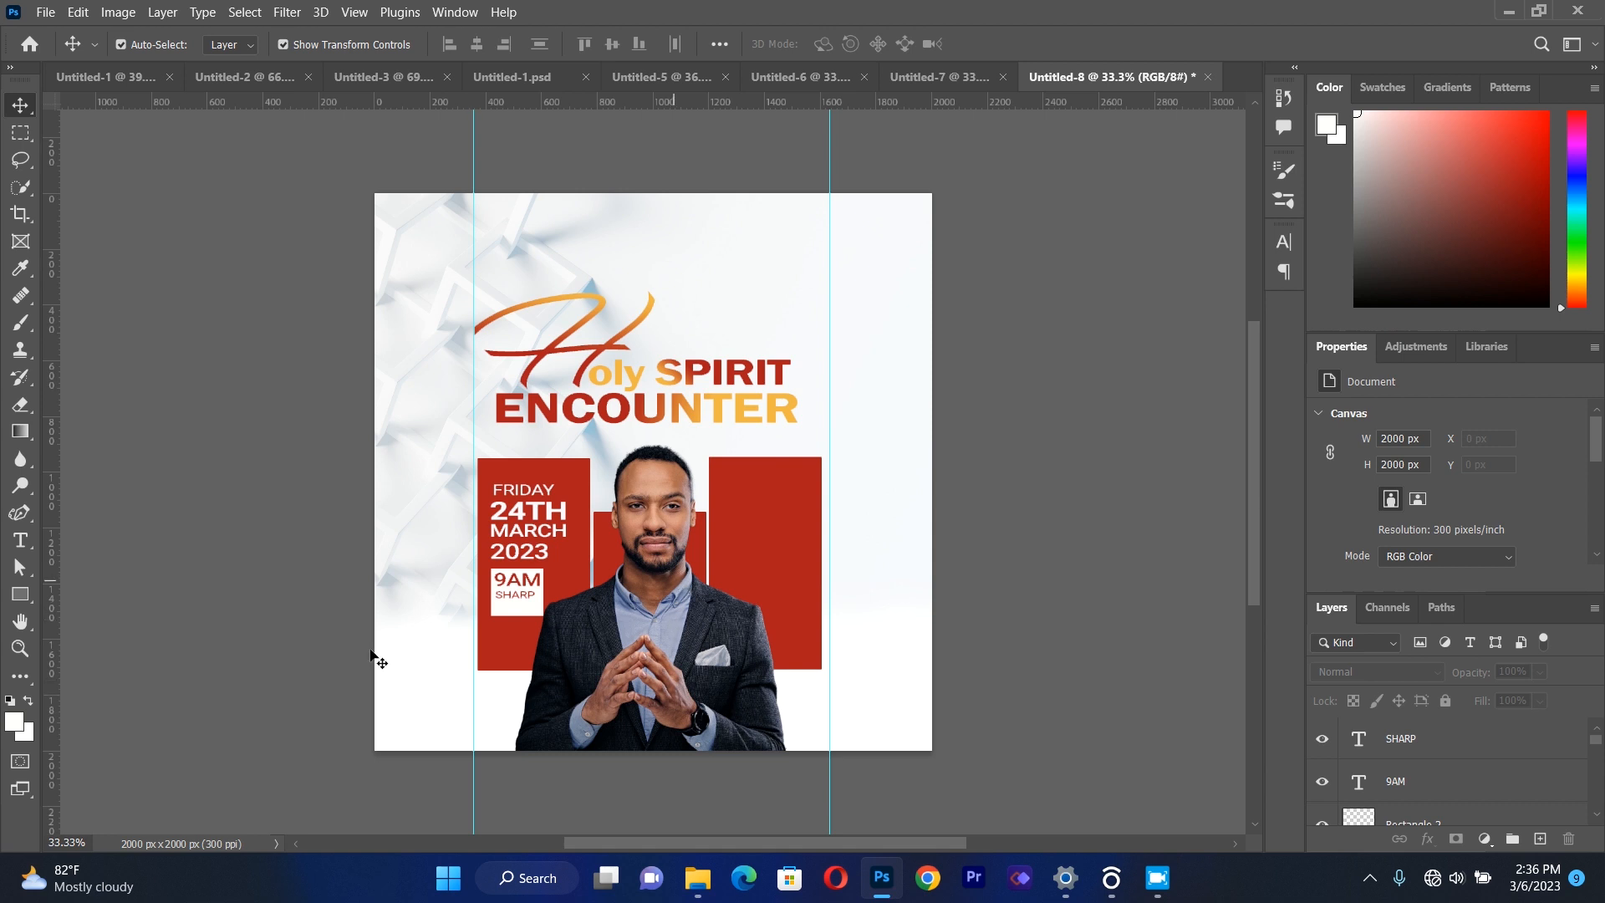
Add a text box containing "Rev." in the third red rectangle, colored #f7f8f9.
{"action": "left_click", "coordinate": [20, 542]}
{"action": "left_click_drag", "start_coordinate": [710, 482], "coordinate": [821, 589]}
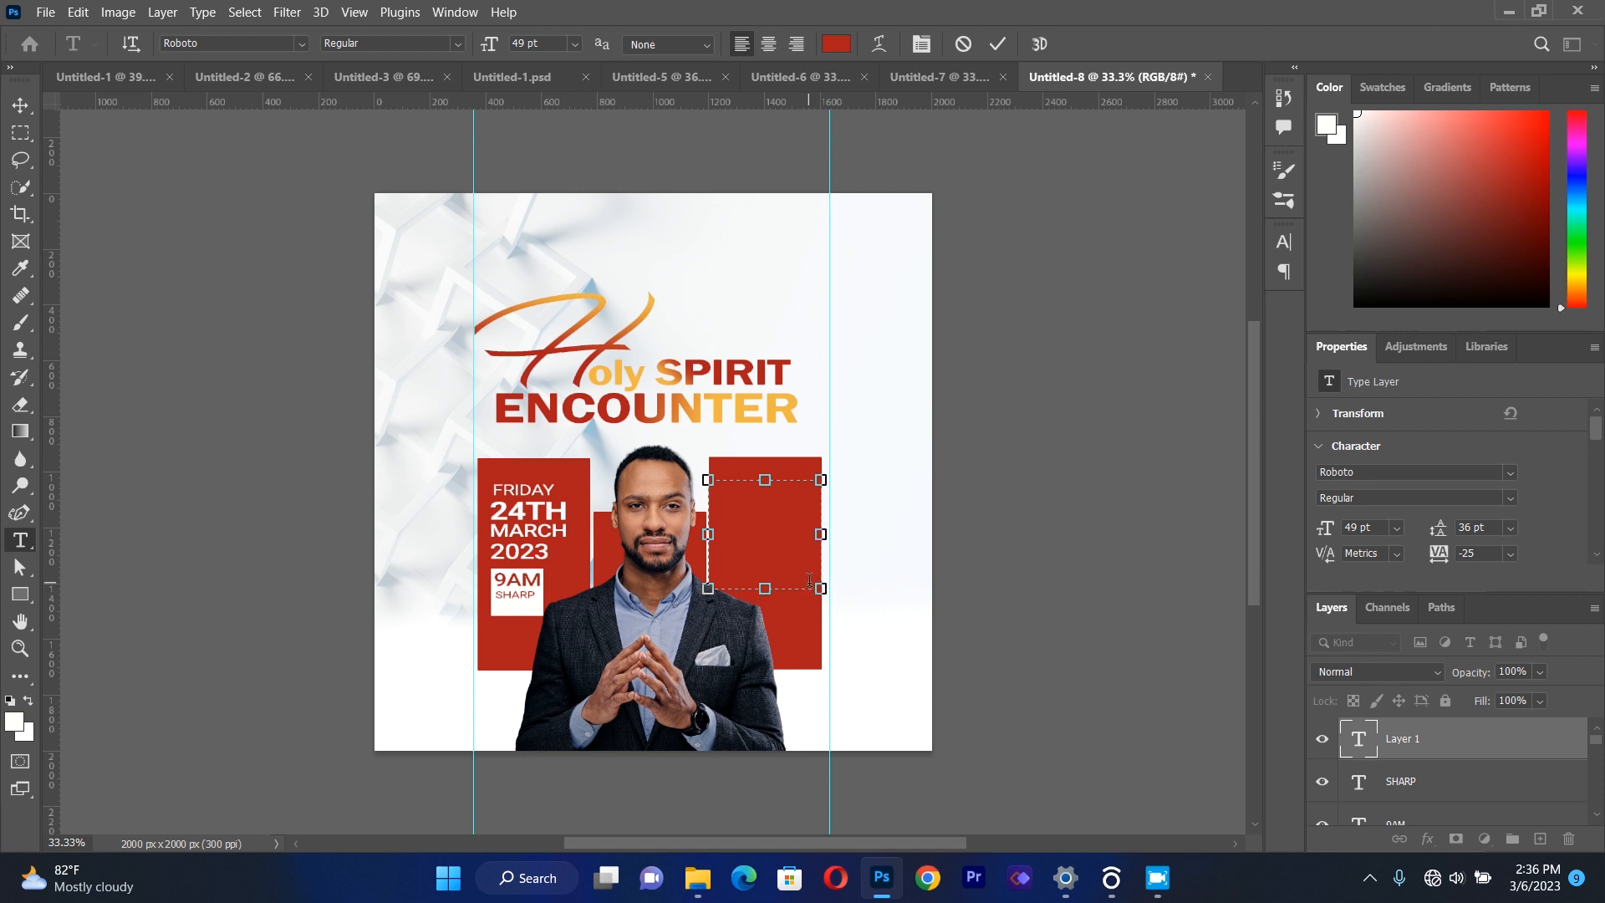
{"action": "left_click", "coordinate": [835, 44]}
{"action": "left_click", "coordinate": [781, 276]}
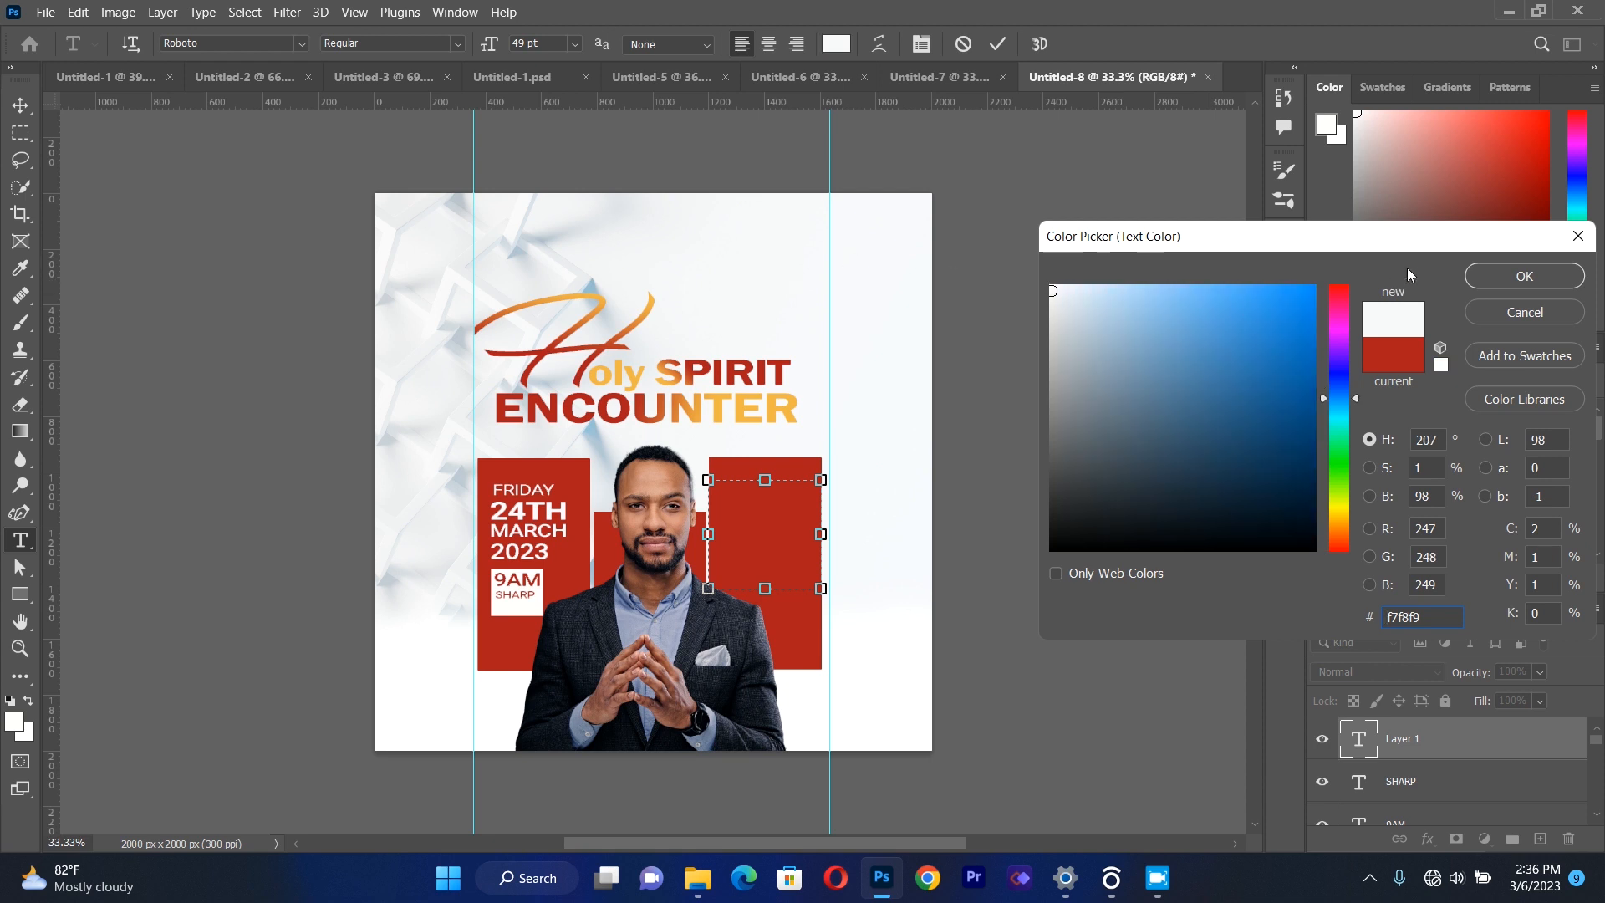
{"action": "left_click", "coordinate": [1510, 278]}
{"action": "type", "text": "r"}
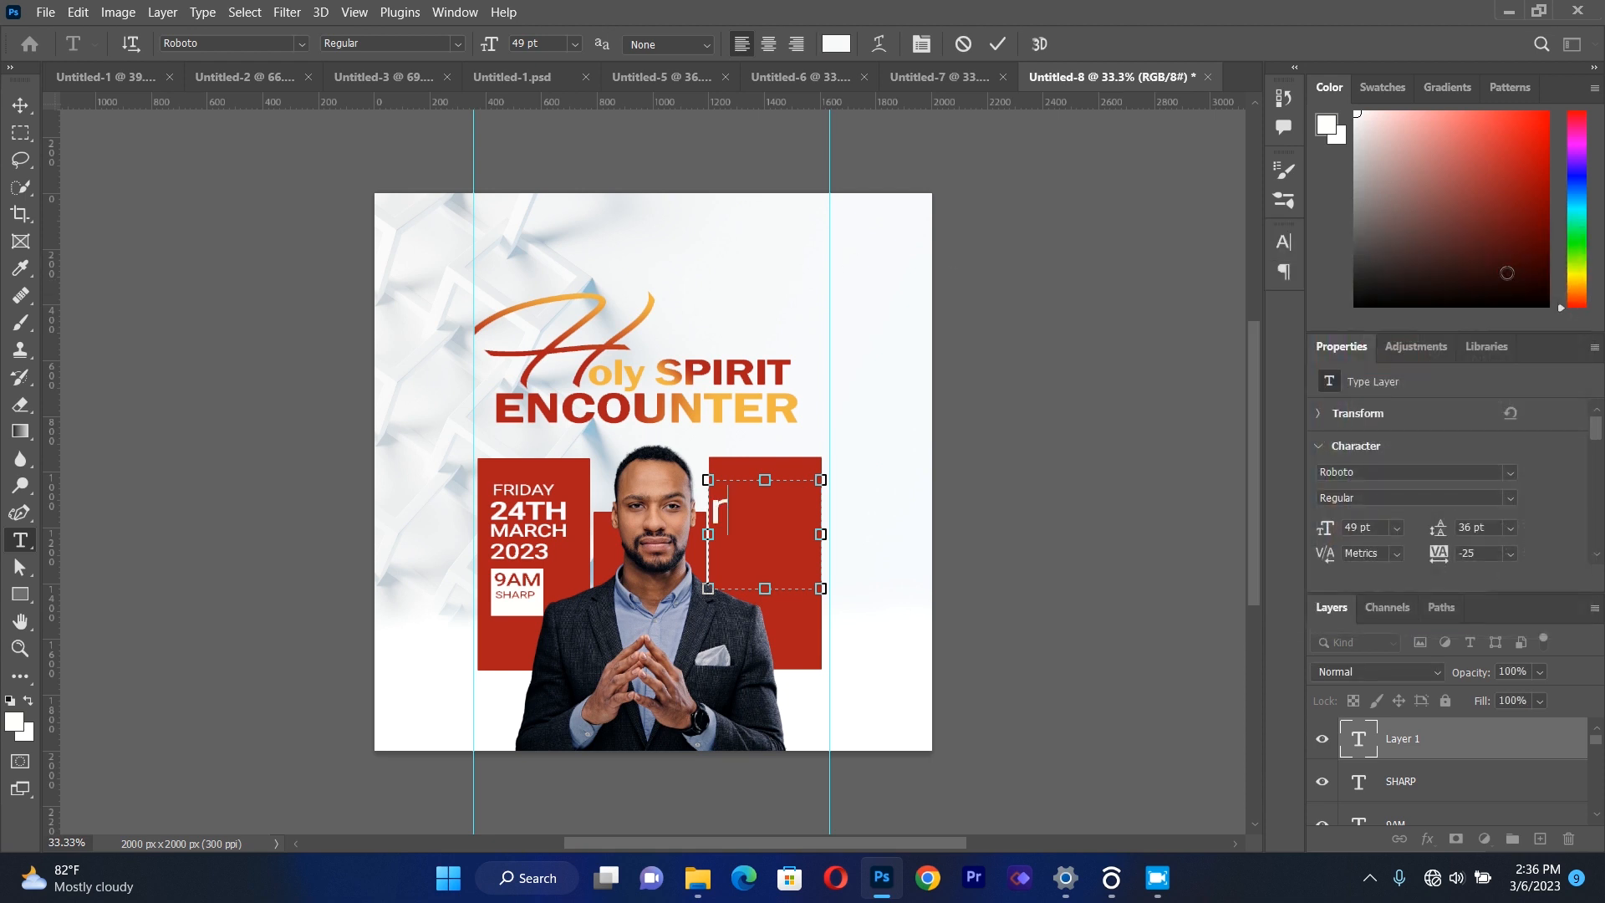
{"action": "type", "text": "Rev."}
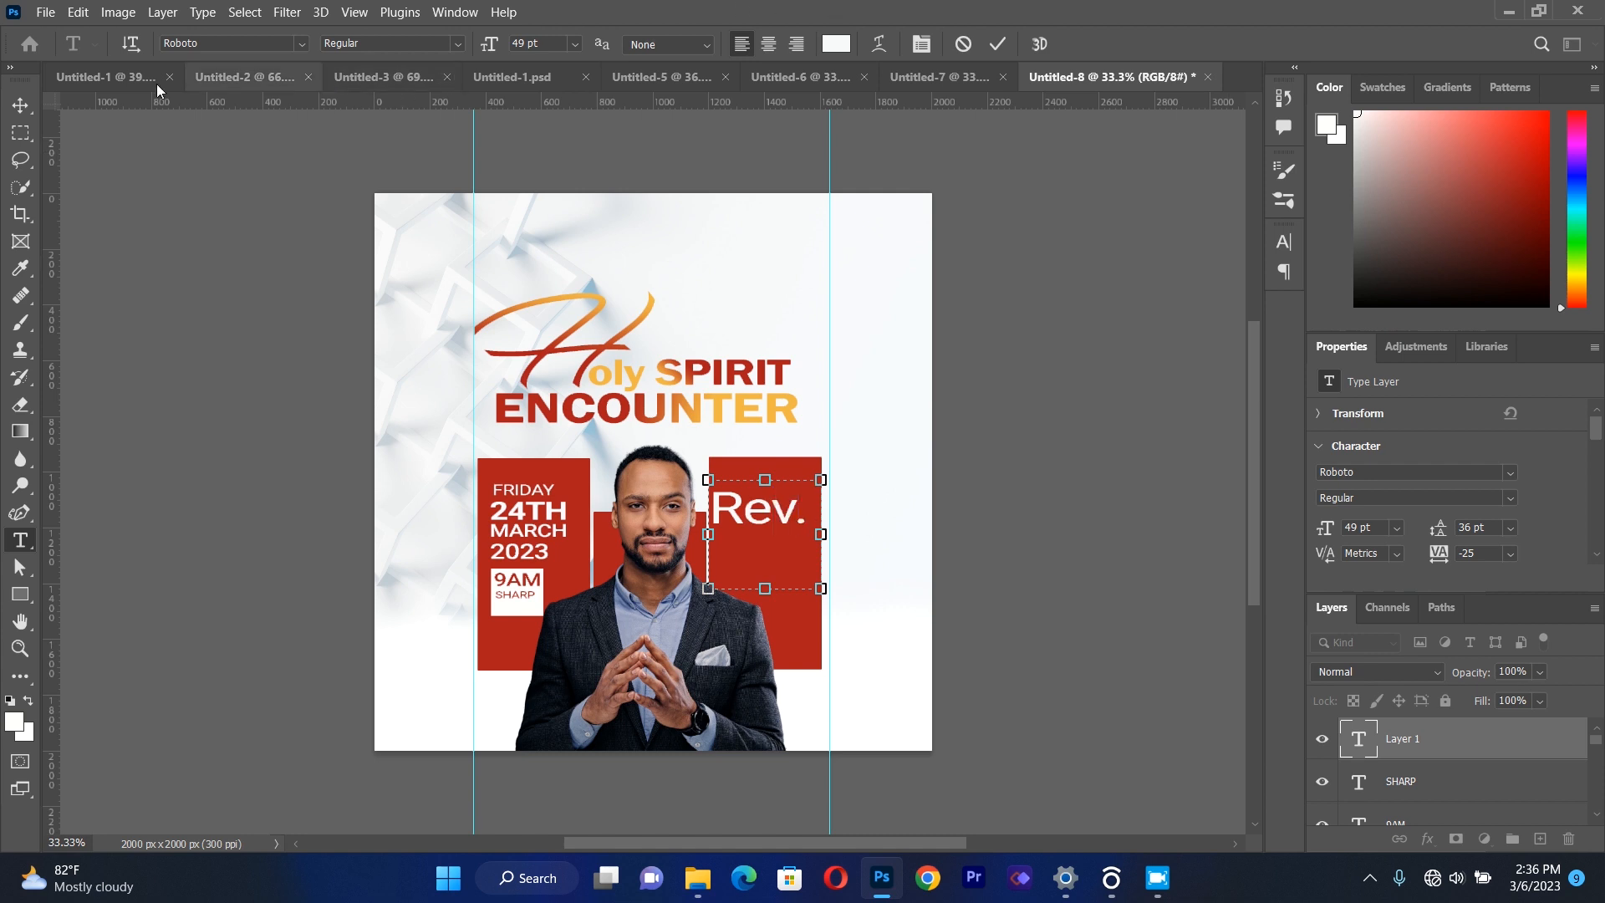
Scale the "Rev." text to about 44% and nudge it slightly right and down inside the third red rectangle.
{"action": "left_click", "coordinate": [20, 104]}
{"action": "left_click_drag", "start_coordinate": [823, 589], "coordinate": [750, 544]}
{"action": "key", "text": "Right"}
{"action": "key", "text": "Right"}
{"action": "key", "text": "Right"}
{"action": "key", "text": "Right"}
{"action": "key", "text": "Right"}
{"action": "key", "text": "Right"}
{"action": "key", "text": "Right"}
{"action": "key", "text": "Right"}
{"action": "key", "text": "Right"}
{"action": "key", "text": "Right"}
{"action": "key", "text": "Right"}
{"action": "key", "text": "Right"}
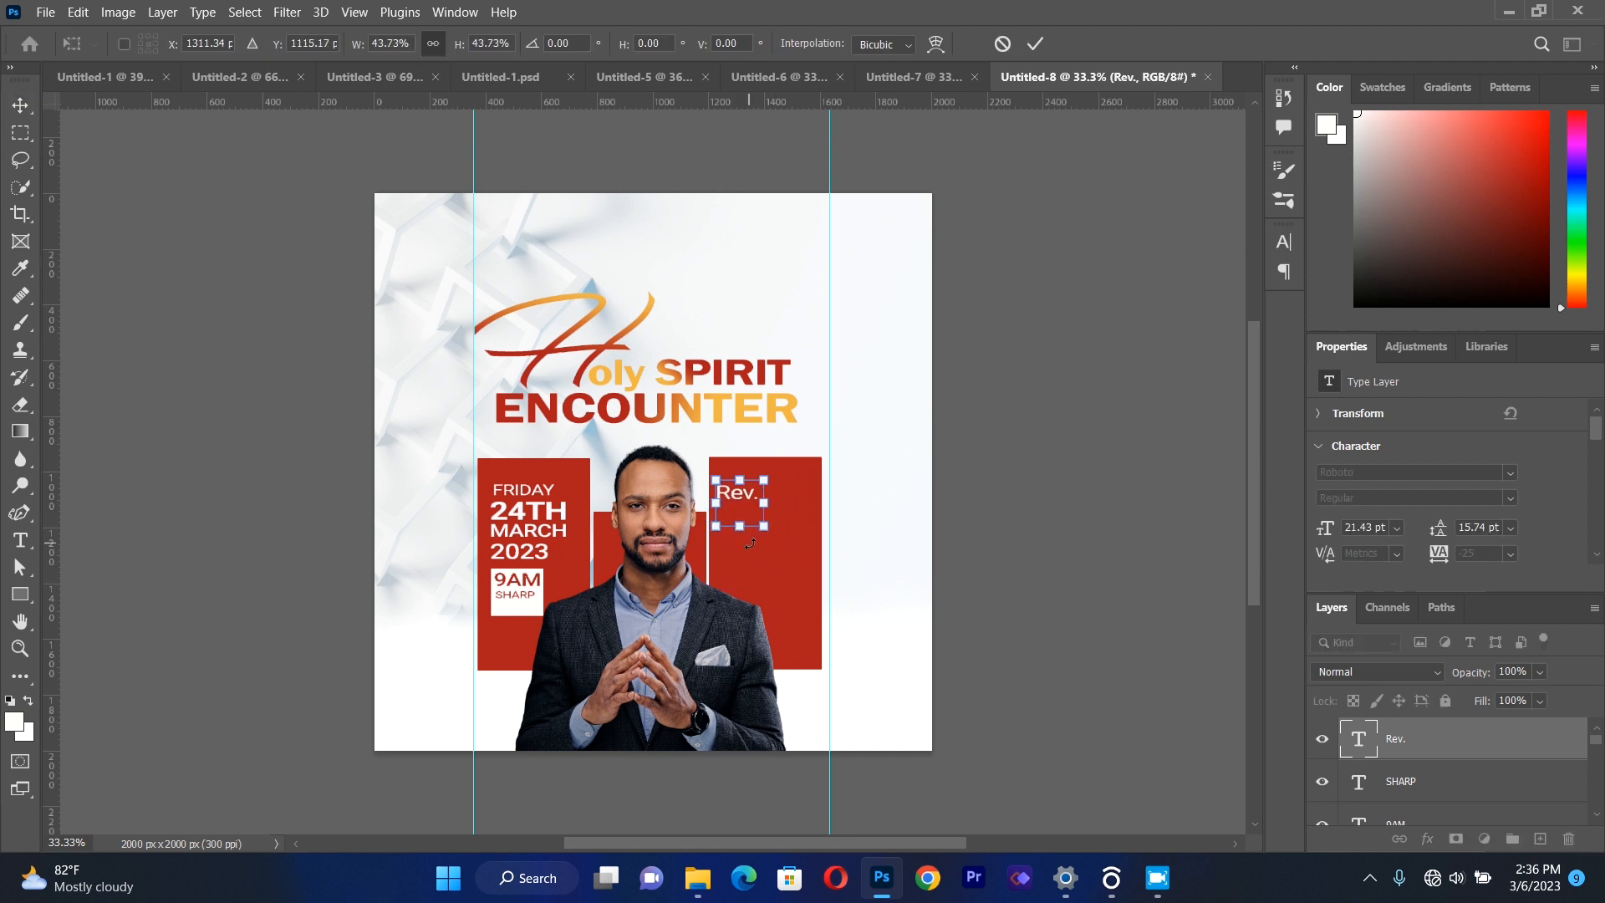
{"action": "key", "text": "Down"}
{"action": "key", "text": "Down"}
{"action": "key", "text": "Down"}
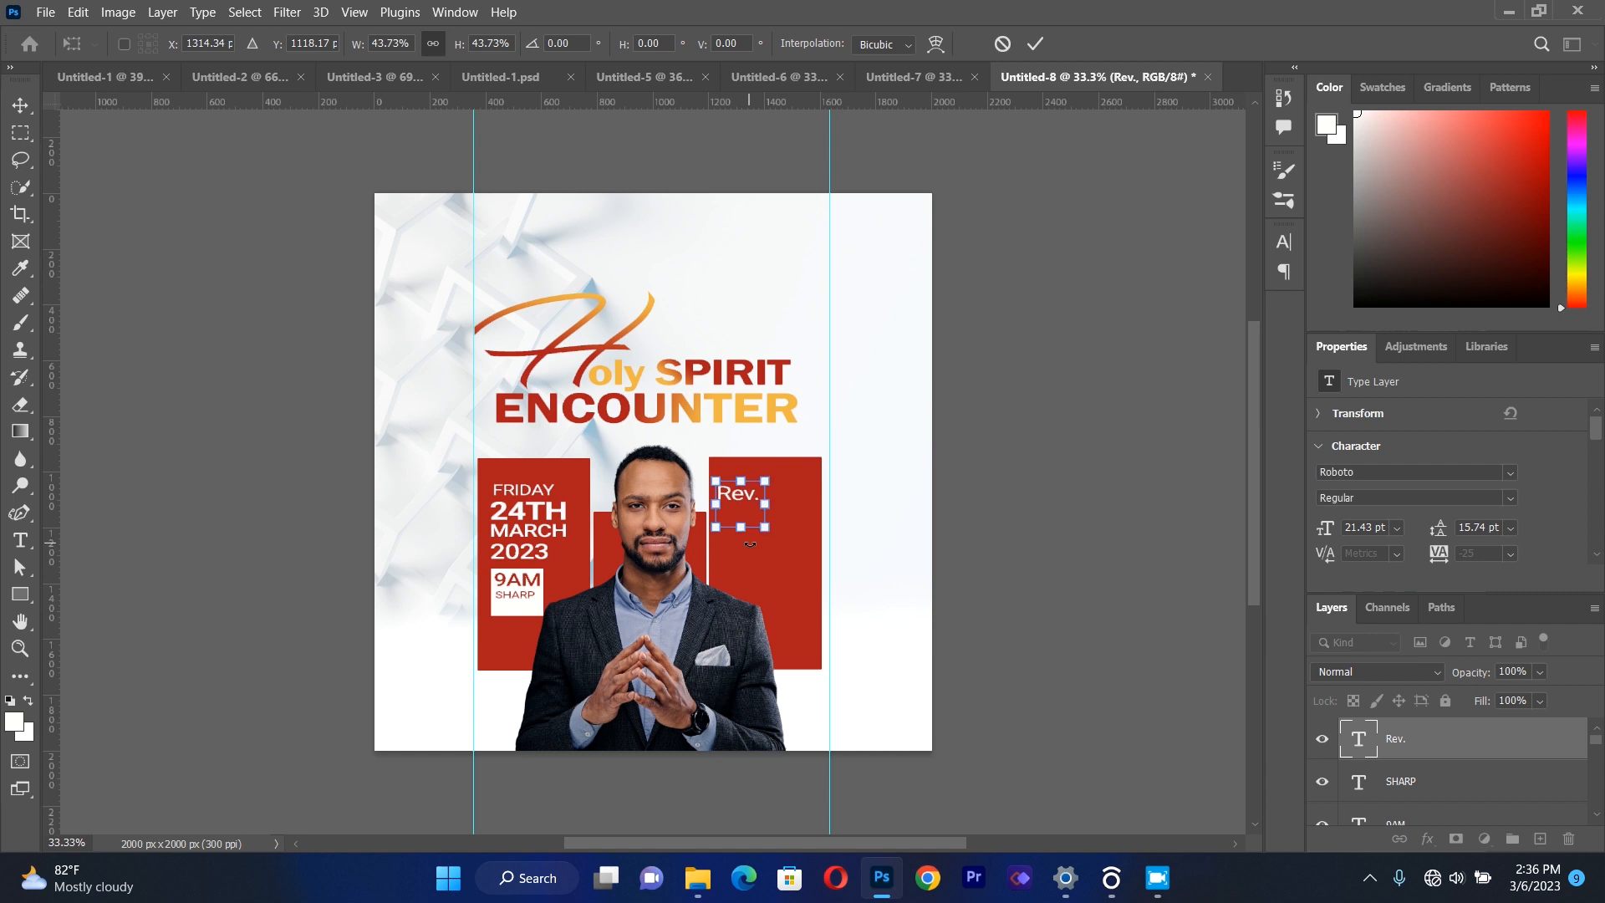
Place a horizontal guide level with the top of the "FRIDAY" text and nudge "Rev." up toward it.
{"action": "left_click_drag", "start_coordinate": [645, 98], "coordinate": [678, 486]}
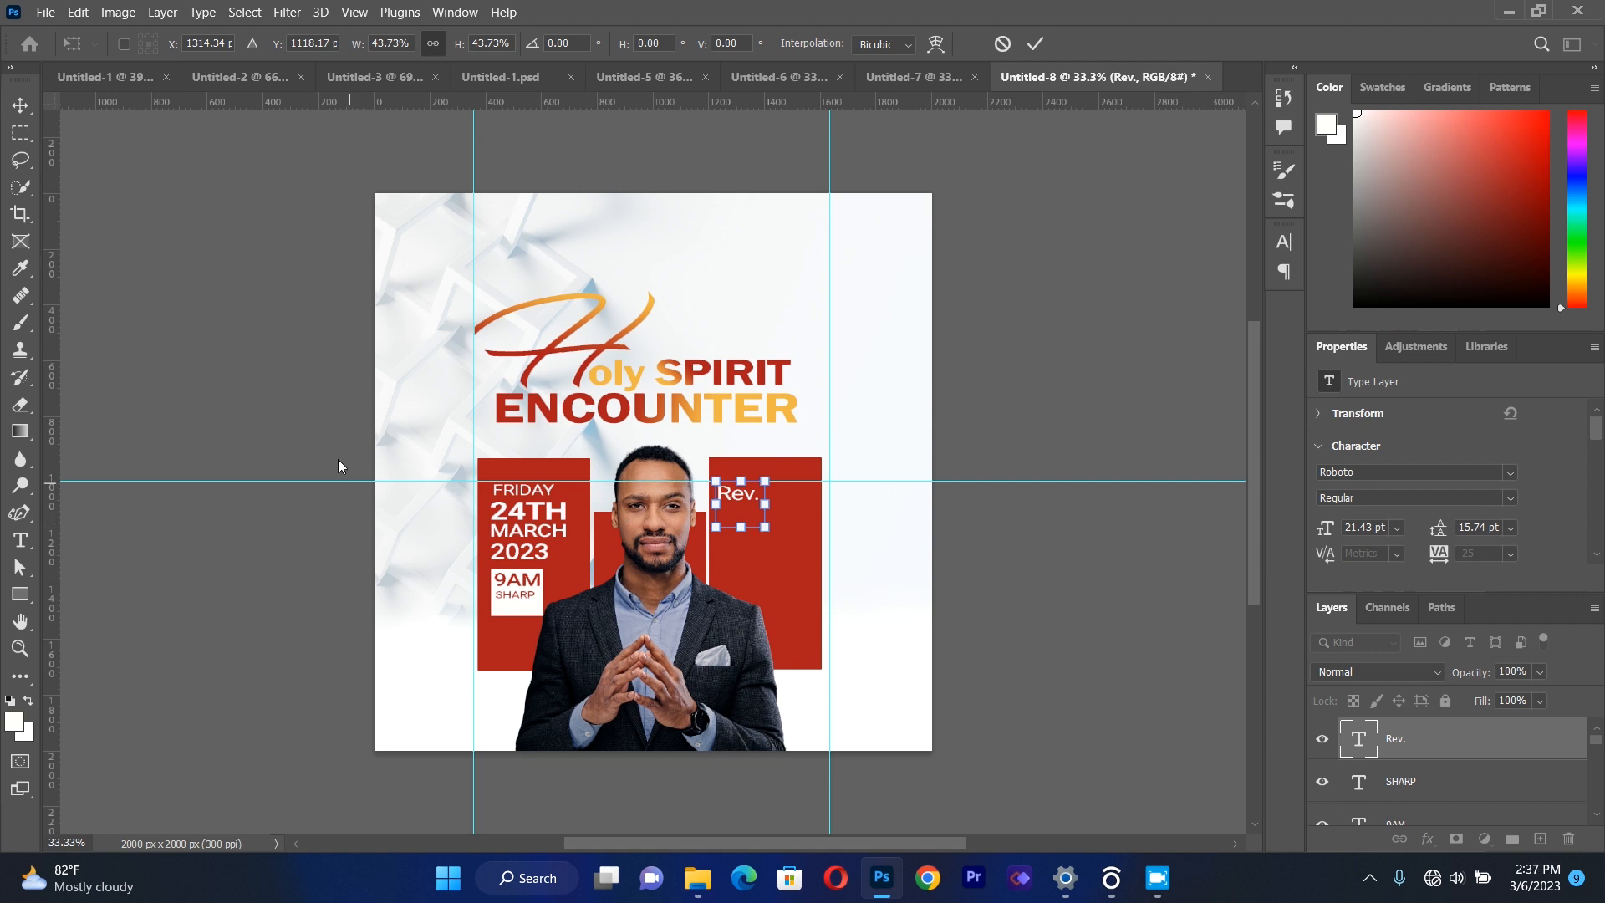
{"action": "key", "text": "Return"}
{"action": "left_click", "coordinate": [1027, 529]}
{"action": "left_click", "coordinate": [747, 504]}
{"action": "key", "text": "Up"}
{"action": "key", "text": "Up"}
{"action": "key", "text": "Up"}
{"action": "key", "text": "Up"}
{"action": "key", "text": "Up"}
{"action": "key", "text": "Up"}
{"action": "key", "text": "Up"}
{"action": "key", "text": "Up"}
{"action": "key", "text": "Up"}
{"action": "key", "text": "Up"}
{"action": "key", "text": "Up"}
{"action": "key", "text": "Up"}
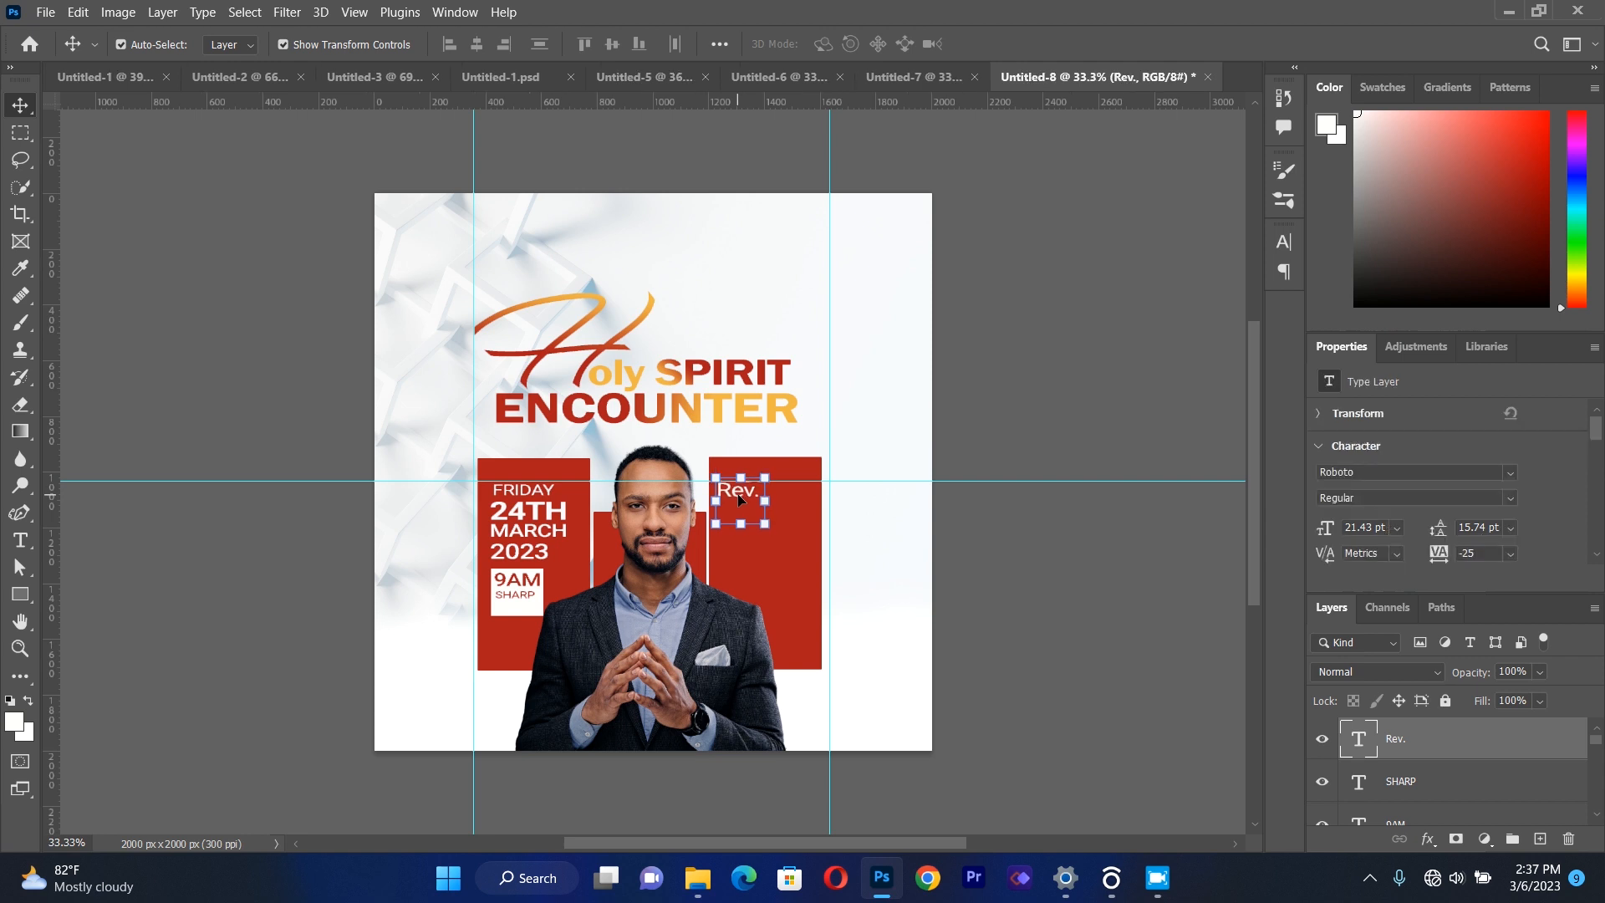
{"action": "left_click", "coordinate": [1031, 590]}
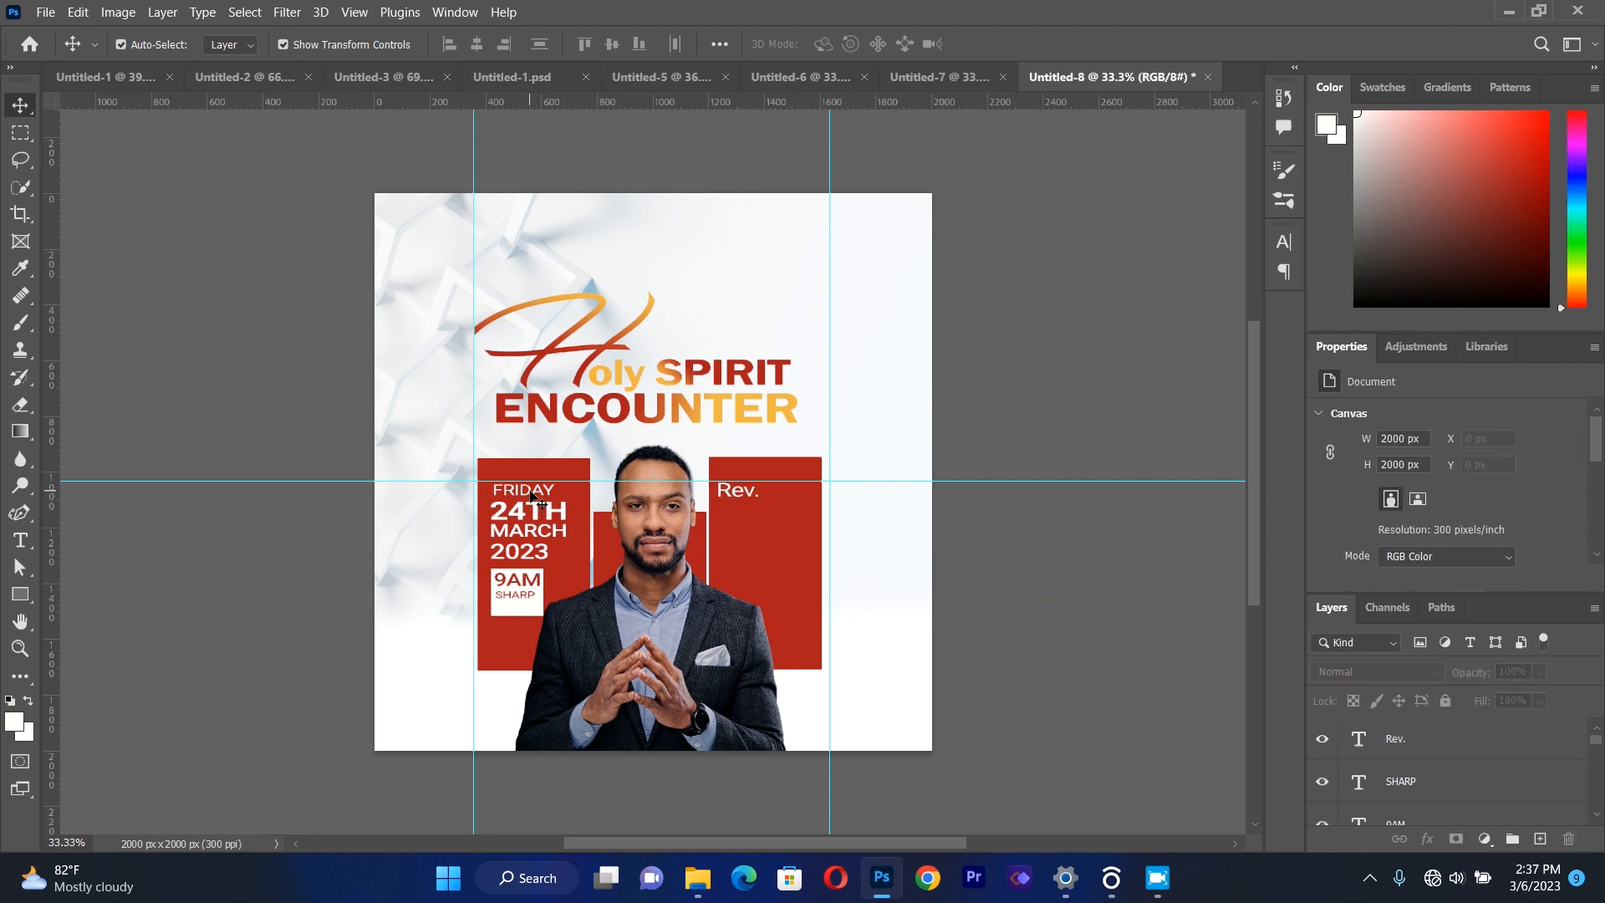
Nudge the "FRIDAY" line and the "24TH" line slightly up toward the horizontal guide.
{"action": "left_click", "coordinate": [534, 498]}
{"action": "key", "text": "Up"}
{"action": "key", "text": "Up"}
{"action": "key", "text": "Up"}
{"action": "key", "text": "Up"}
{"action": "key", "text": "Up"}
{"action": "key", "text": "Up"}
{"action": "key", "text": "Up"}
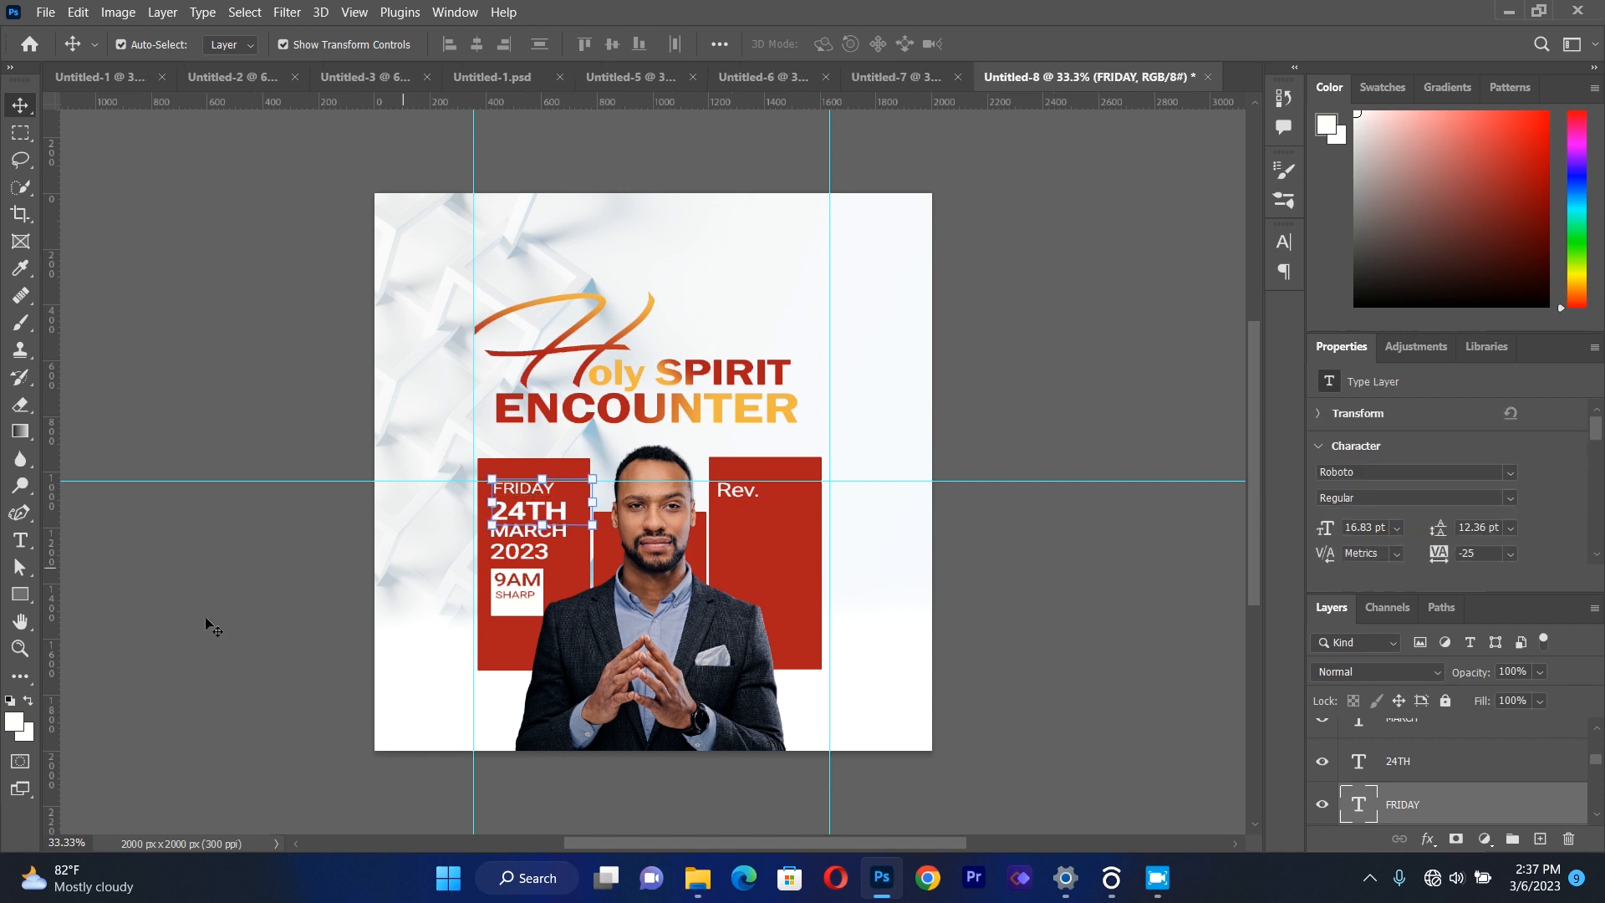
{"action": "left_click", "coordinate": [245, 597]}
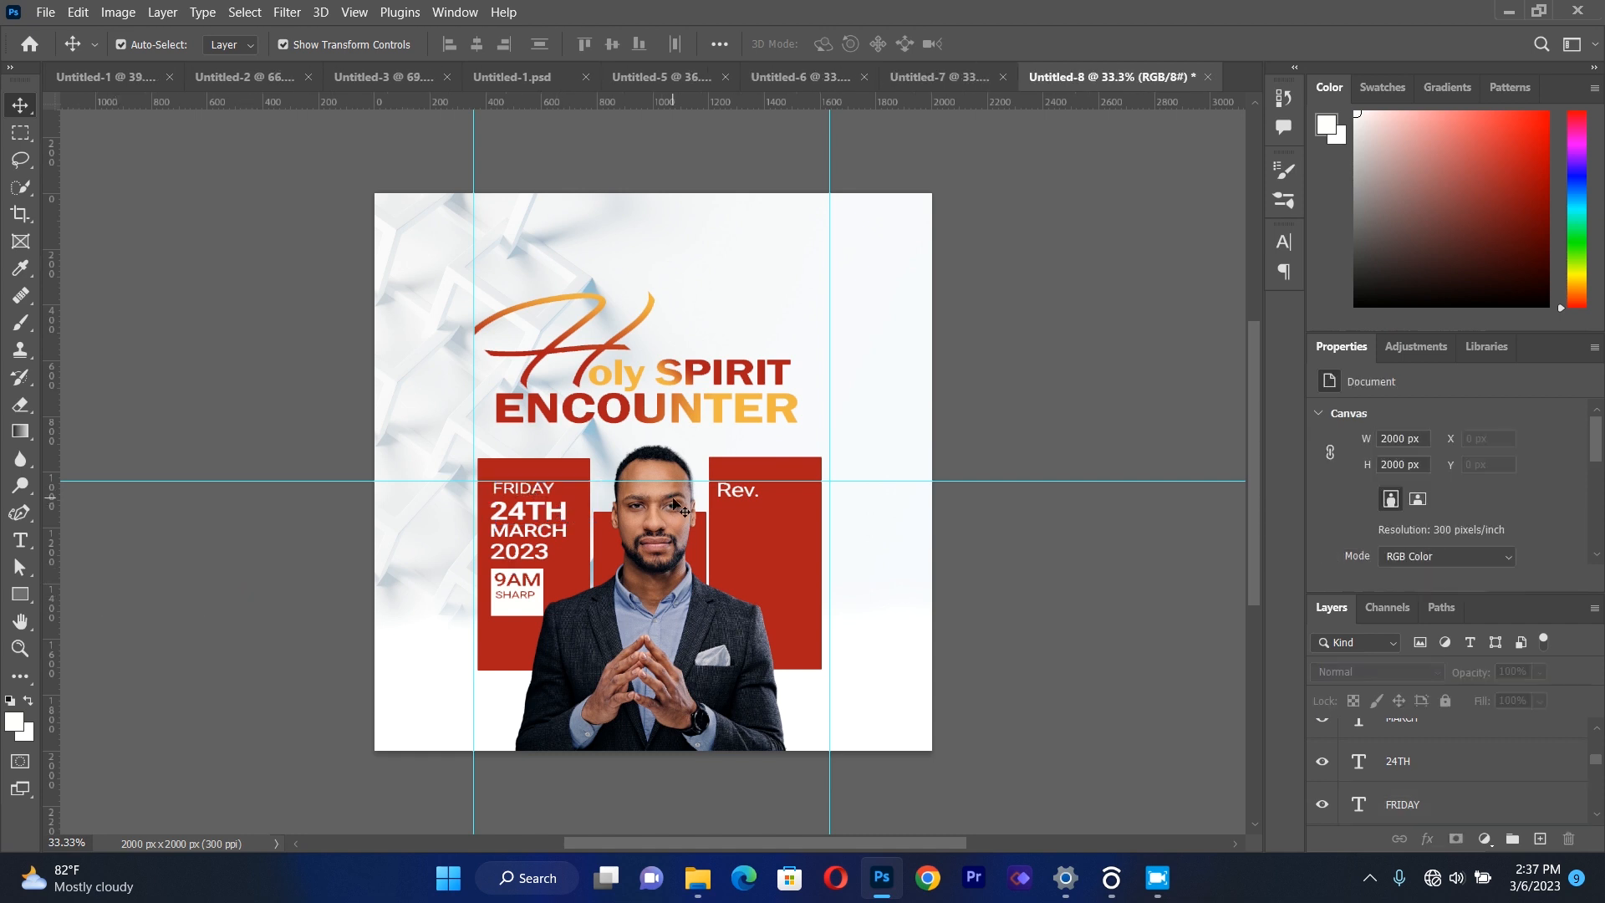
{"action": "left_click", "coordinate": [533, 520]}
{"action": "key", "text": "Up"}
{"action": "key", "text": "Up"}
{"action": "key", "text": "Up"}
{"action": "key", "text": "Up"}
{"action": "key", "text": "Up"}
{"action": "left_click", "coordinate": [289, 565]}
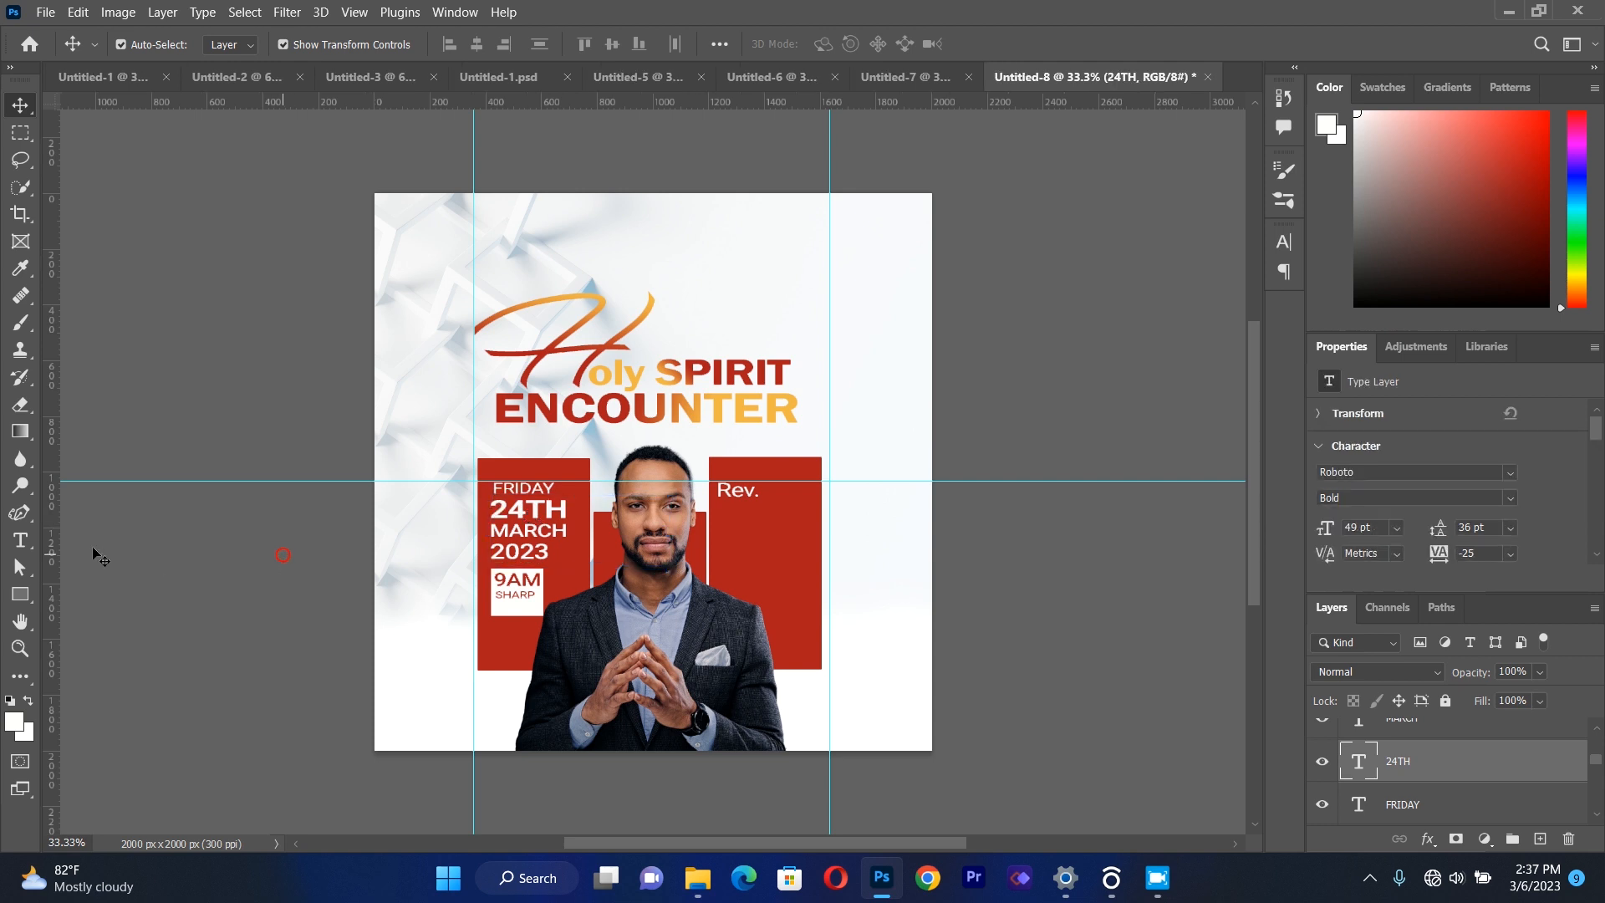
Add a text box with the minister's first name below "Rev." in the third red rectangle, set in Roboto Medium.
{"action": "left_click", "coordinate": [20, 540]}
{"action": "left_click_drag", "start_coordinate": [717, 530], "coordinate": [947, 606]}
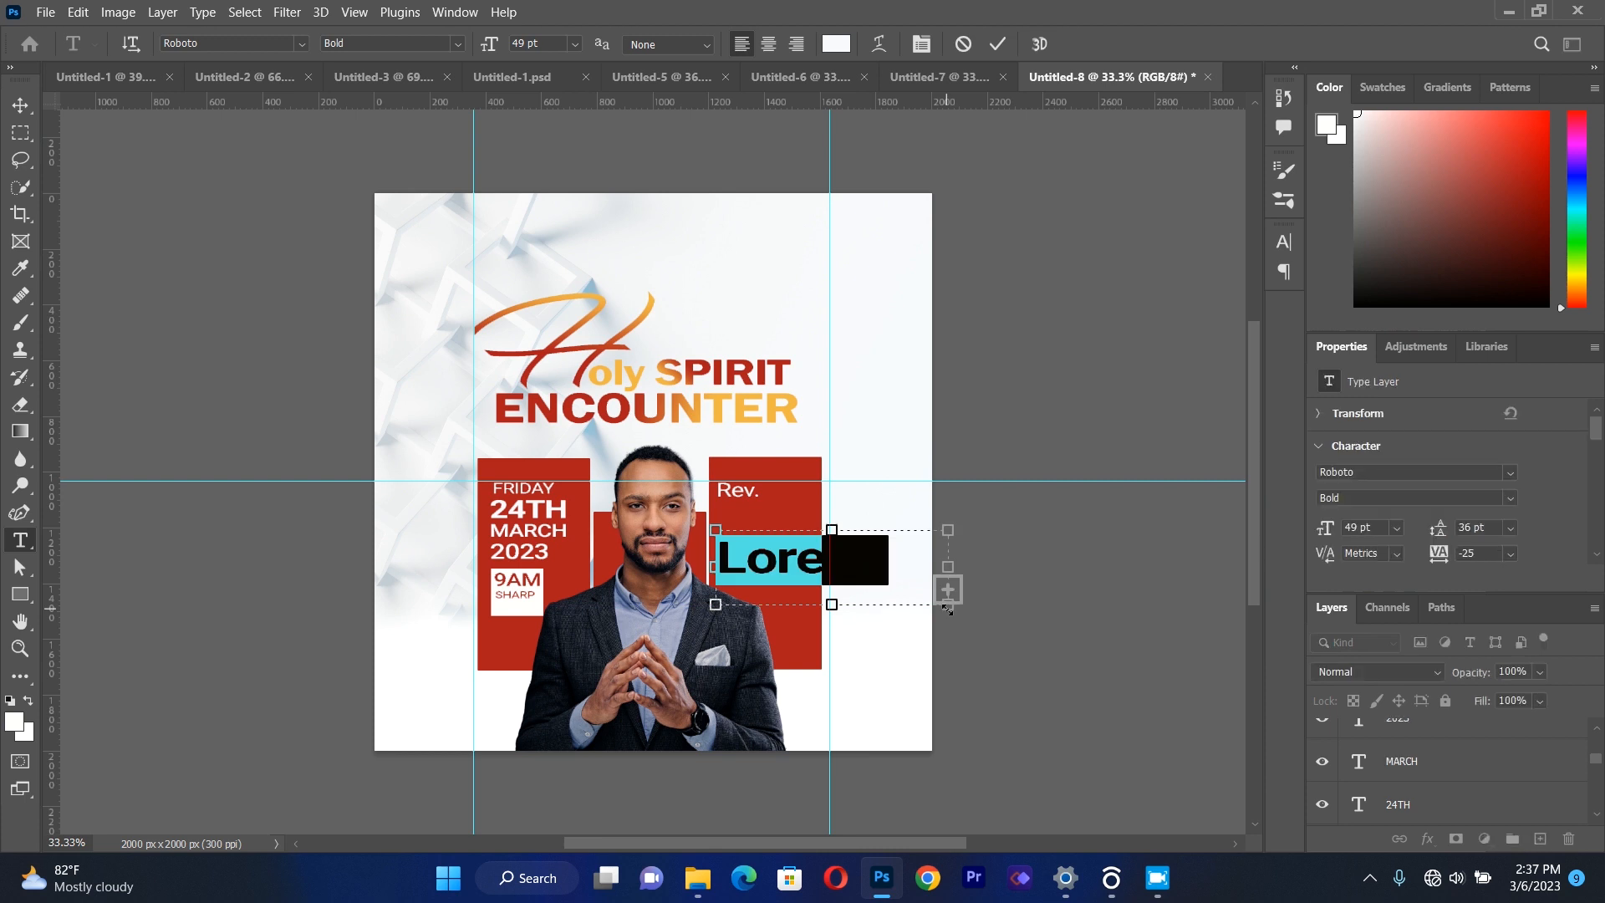
{"action": "key", "text": "BackSpace"}
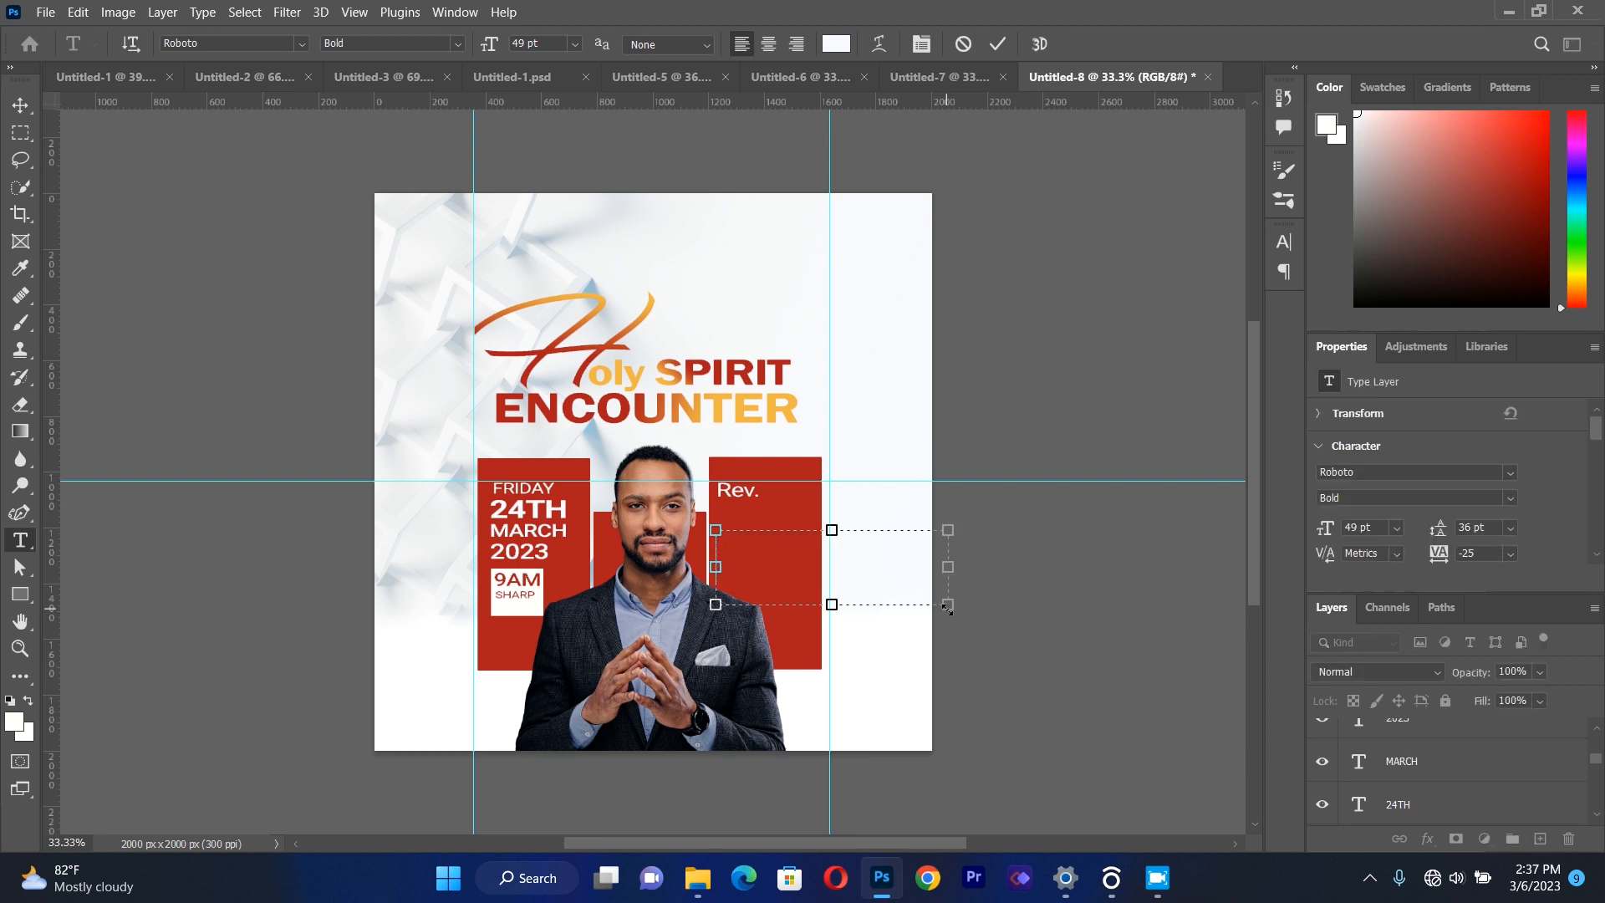
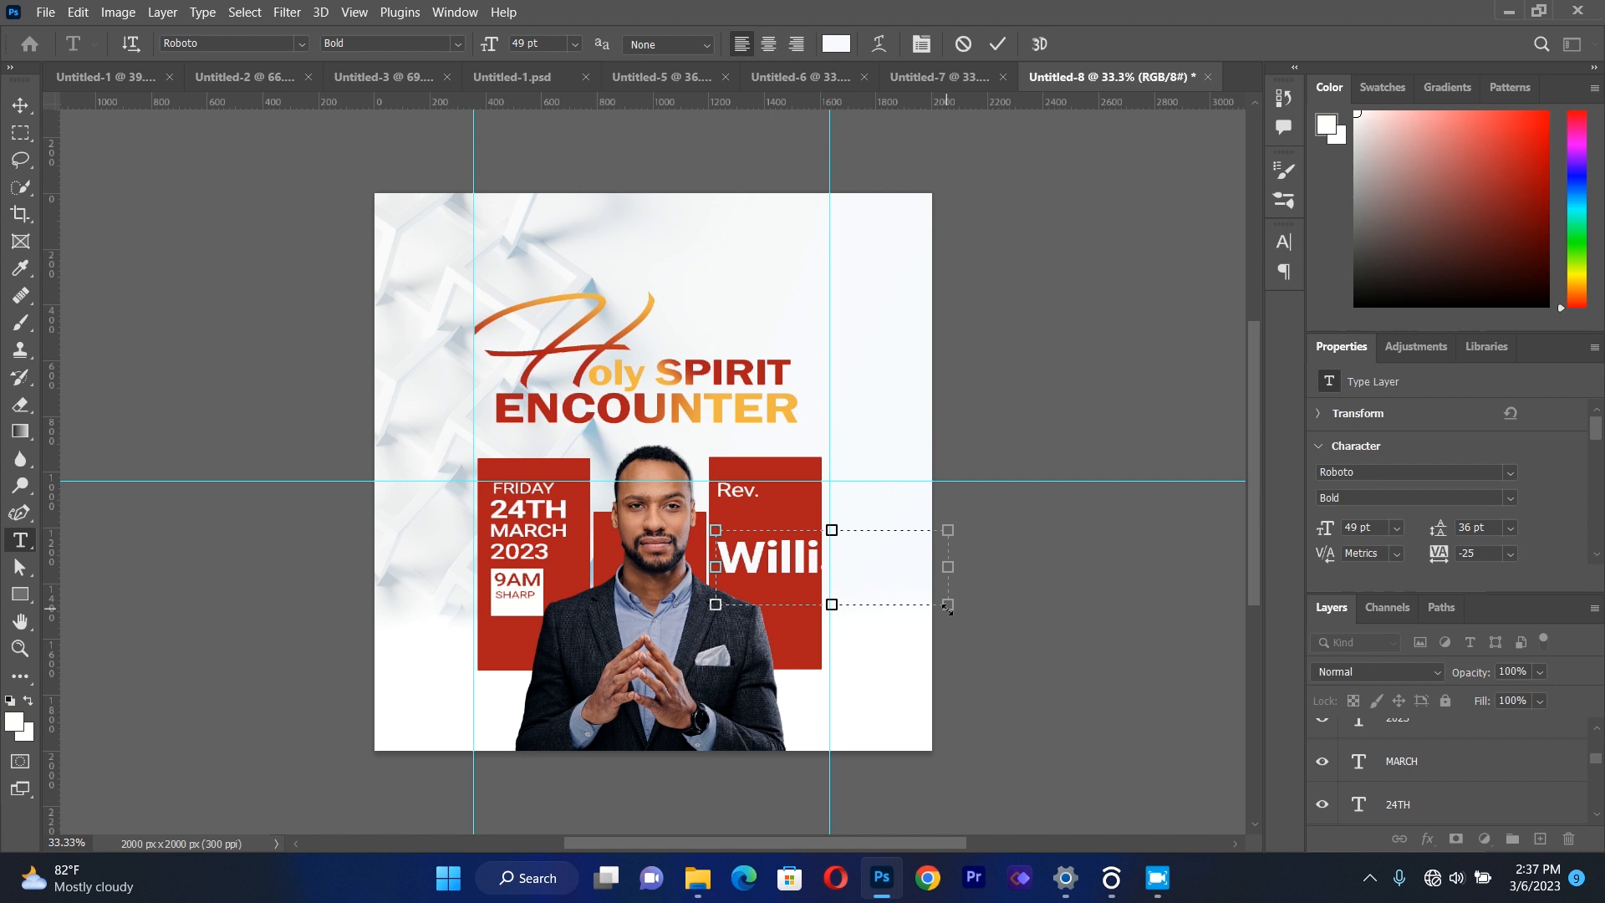
{"action": "key", "text": "ctrl+a"}
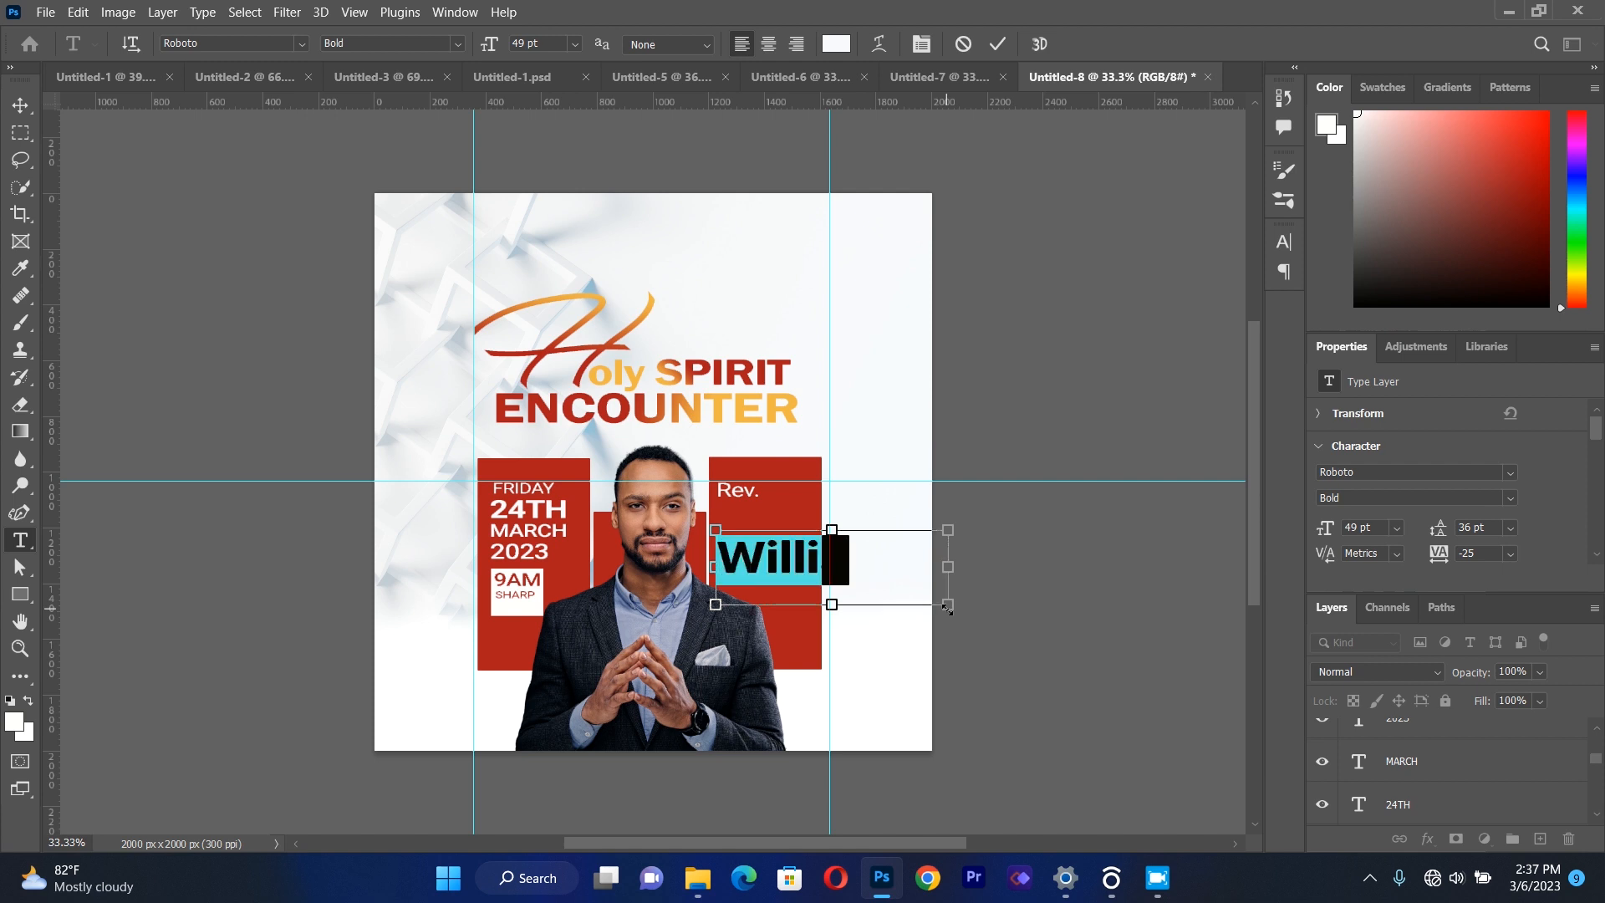
{"action": "left_click", "coordinate": [458, 43]}
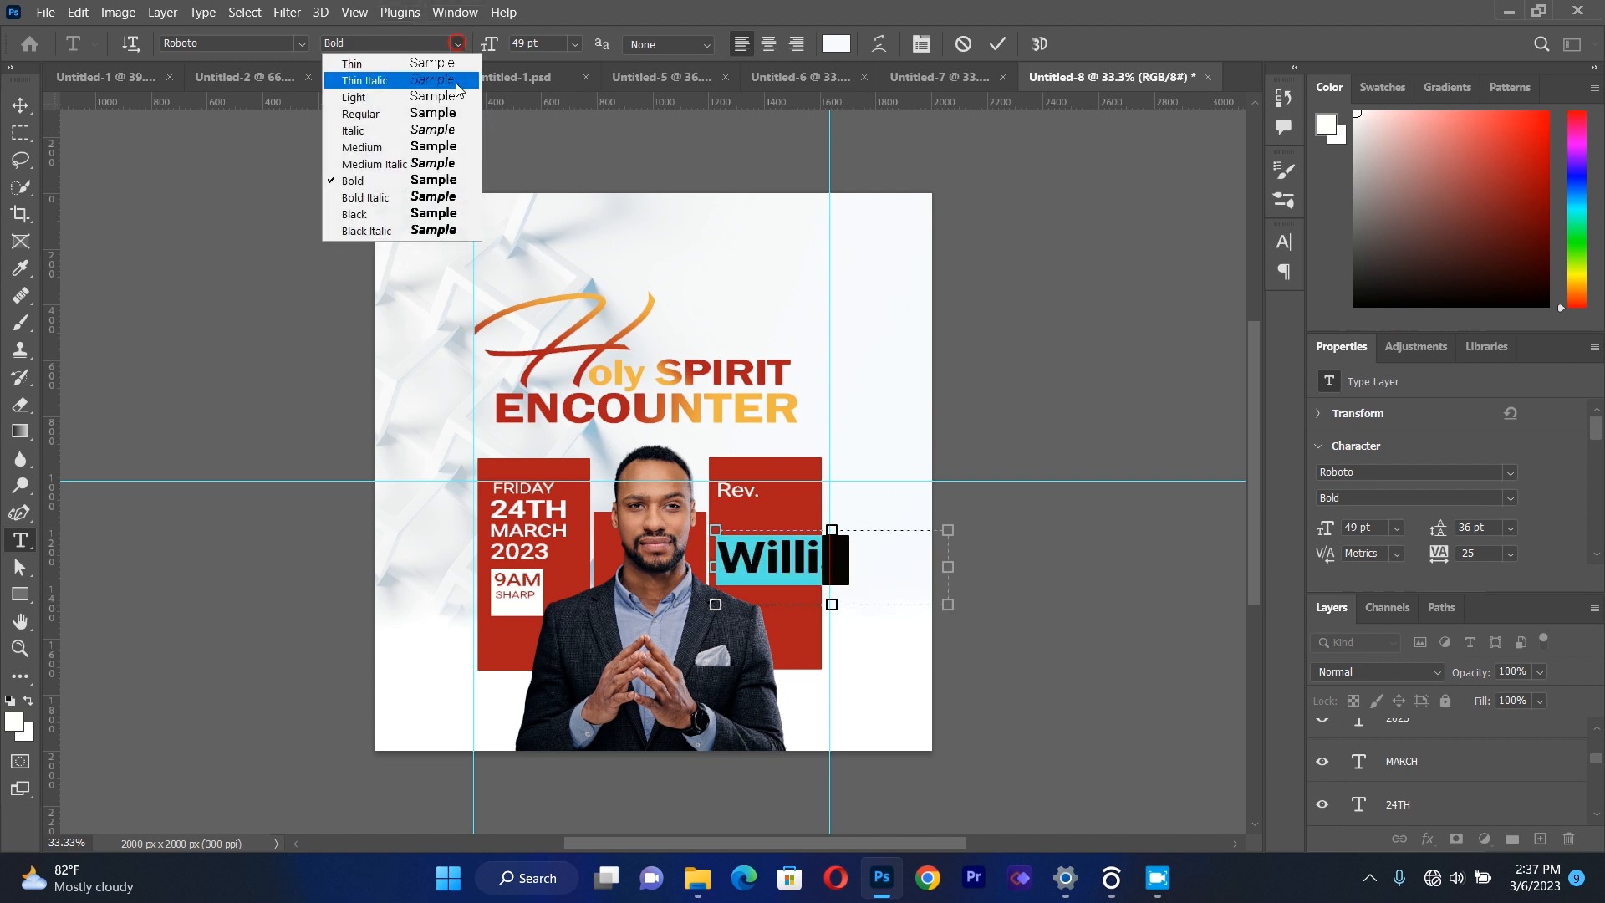
{"action": "left_click", "coordinate": [449, 148]}
{"action": "left_click", "coordinate": [16, 106]}
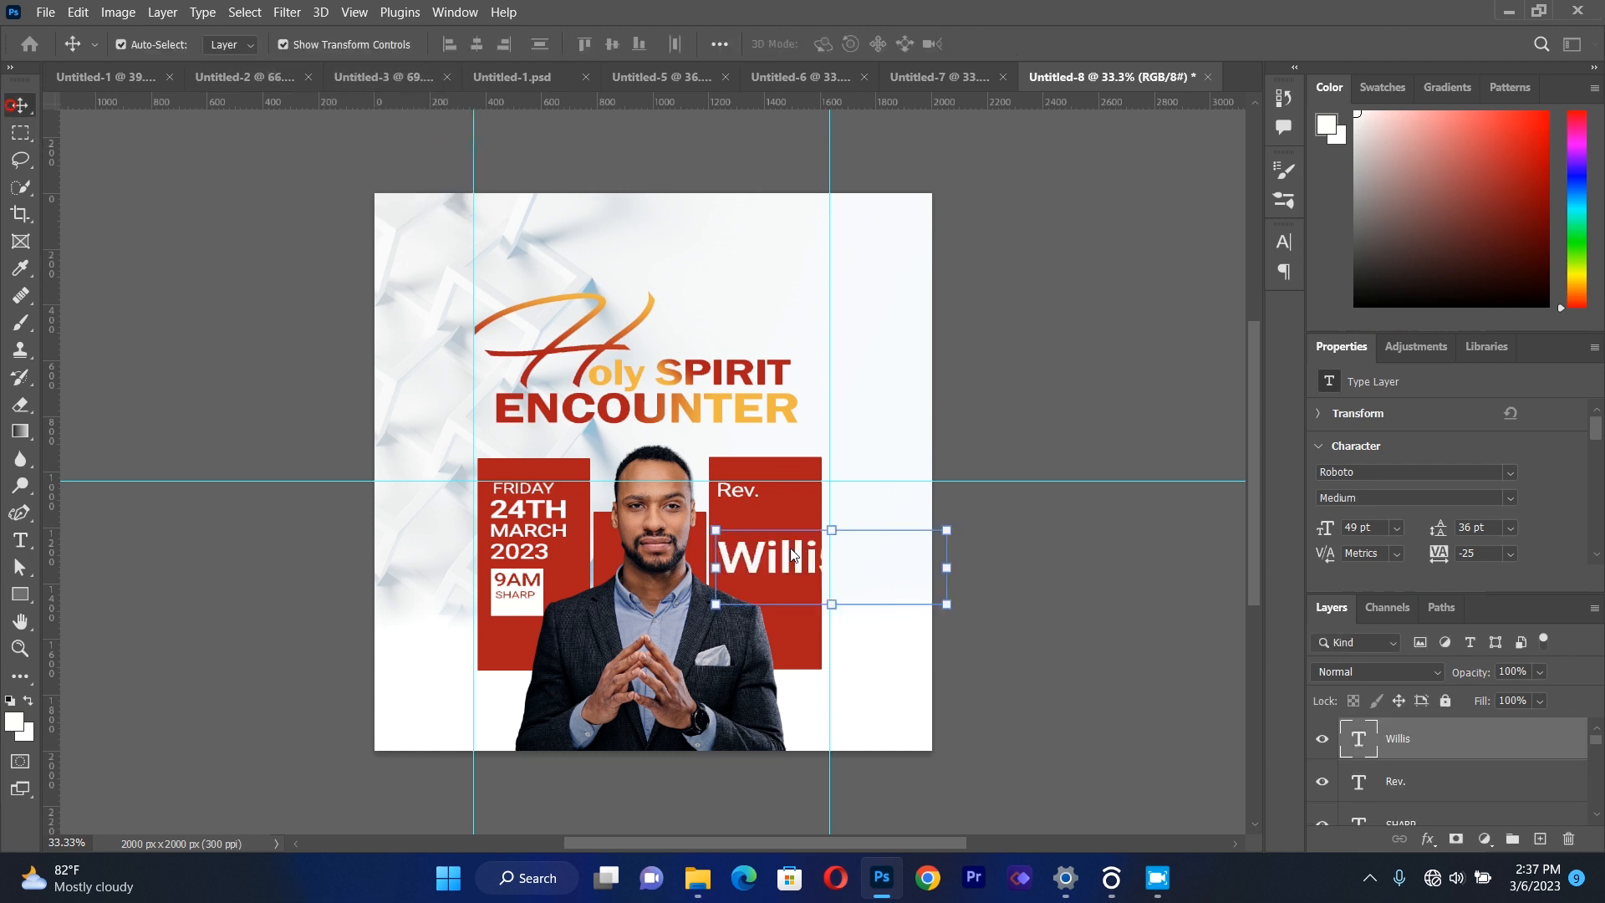
Scale the minister's first name to about 44% and place it directly beneath "Rev.".
{"action": "left_click_drag", "start_coordinate": [940, 604], "coordinate": [752, 517]}
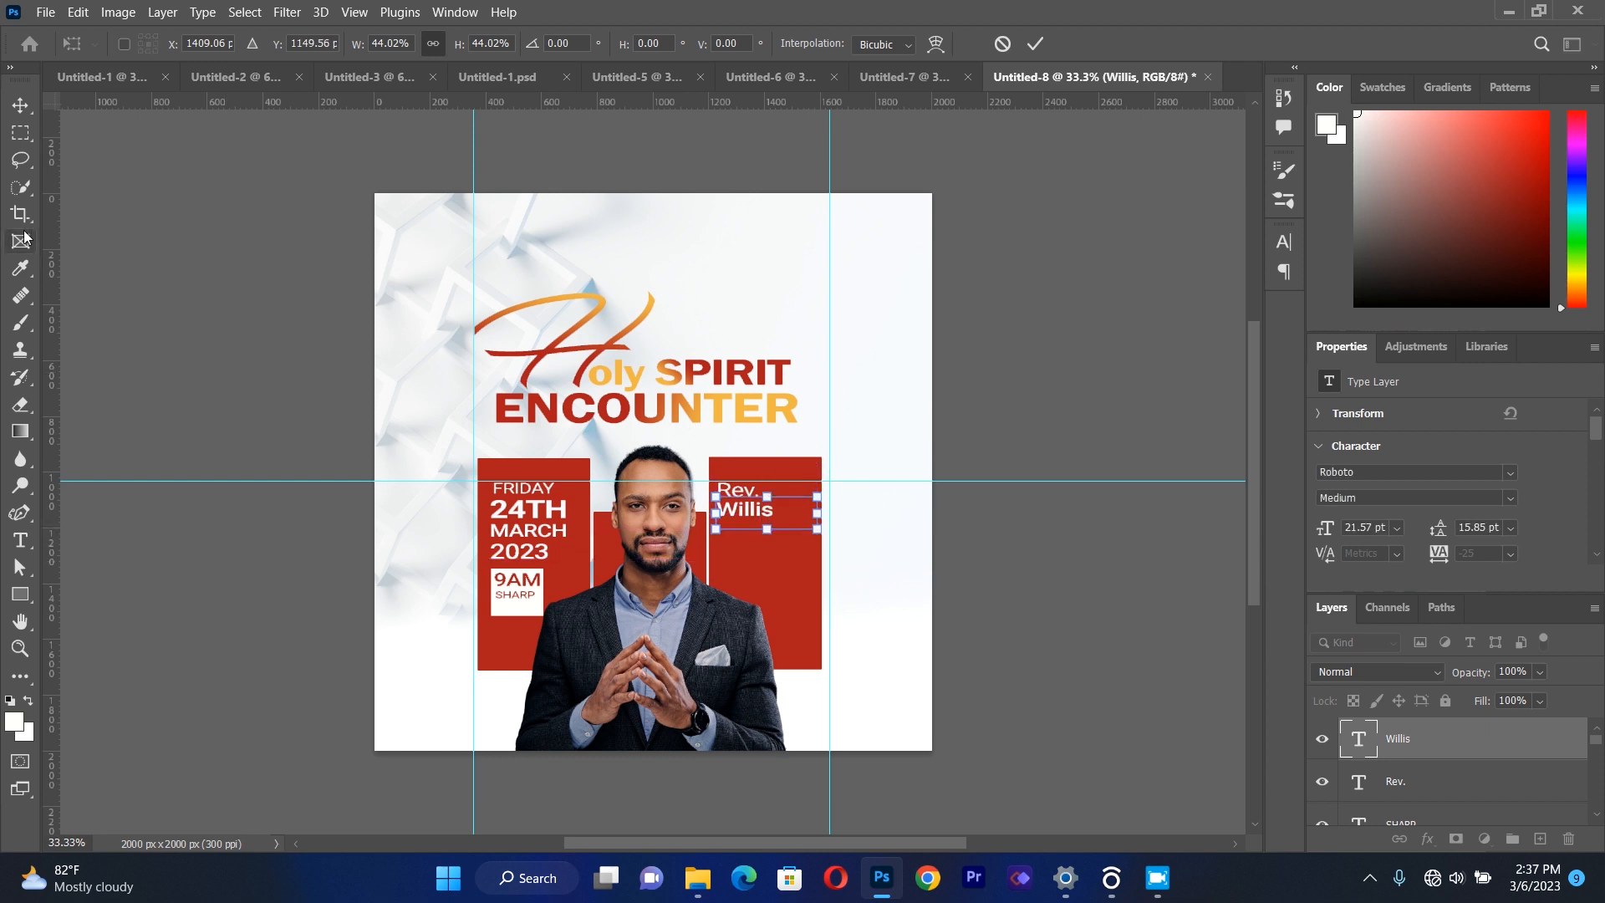
{"action": "left_click", "coordinate": [25, 113]}
{"action": "left_click", "coordinate": [197, 391]}
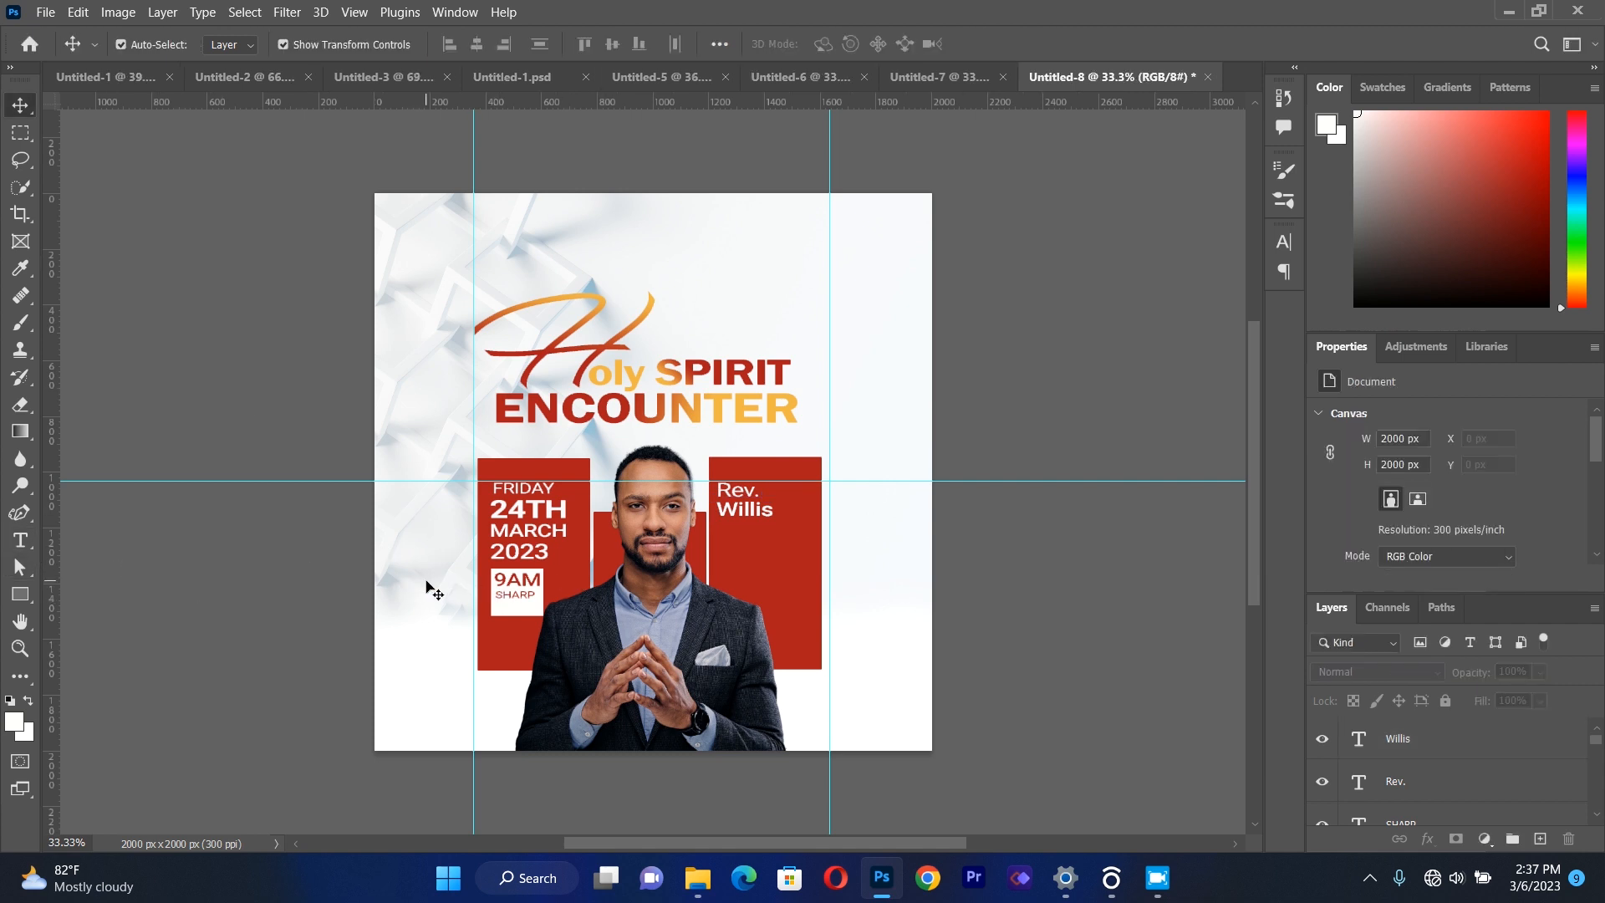
Add a separate text box with the minister's surname below the first name in the third red rectangle.
{"action": "left_click", "coordinate": [20, 540]}
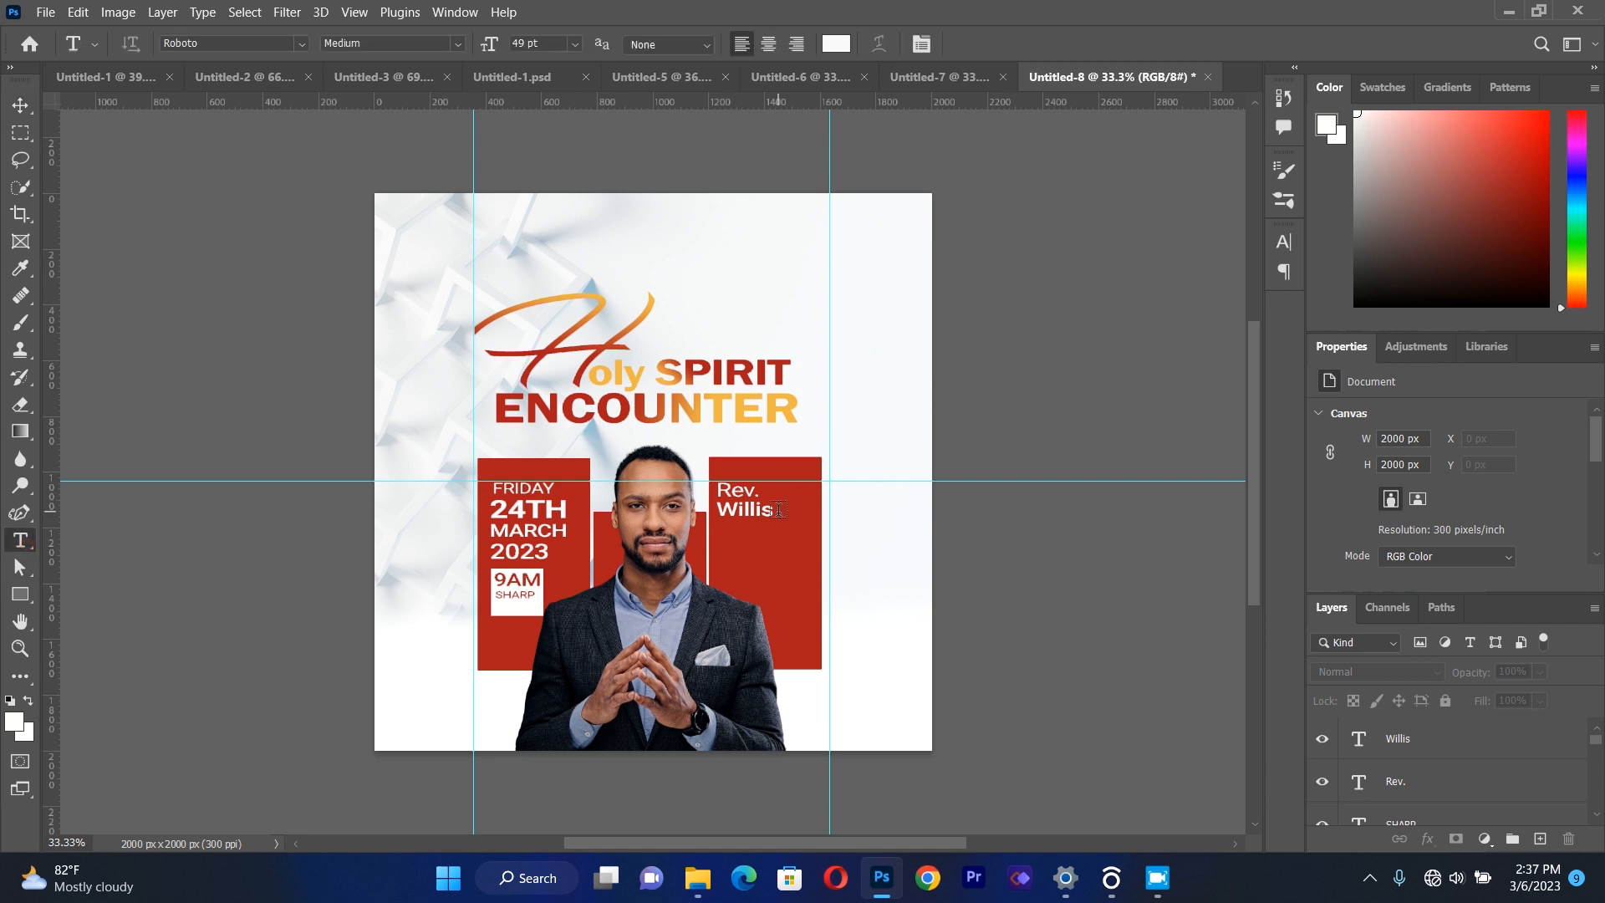
{"action": "left_click_drag", "start_coordinate": [717, 541], "coordinate": [842, 623]}
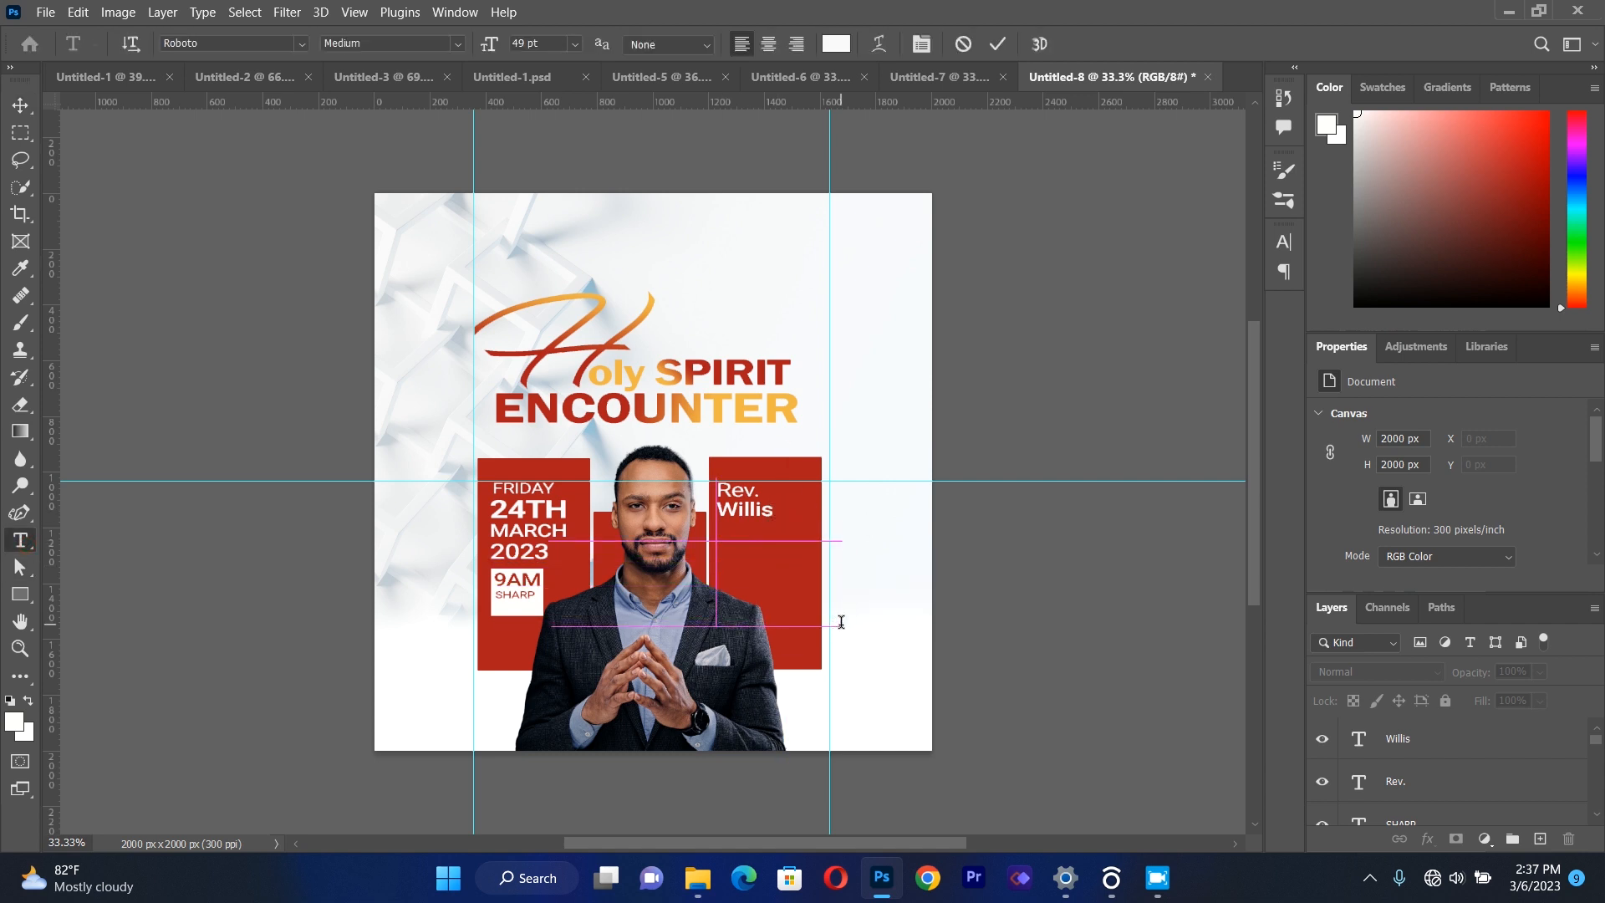
{"action": "key", "text": "BackSpace"}
{"action": "type", "text": "b"}
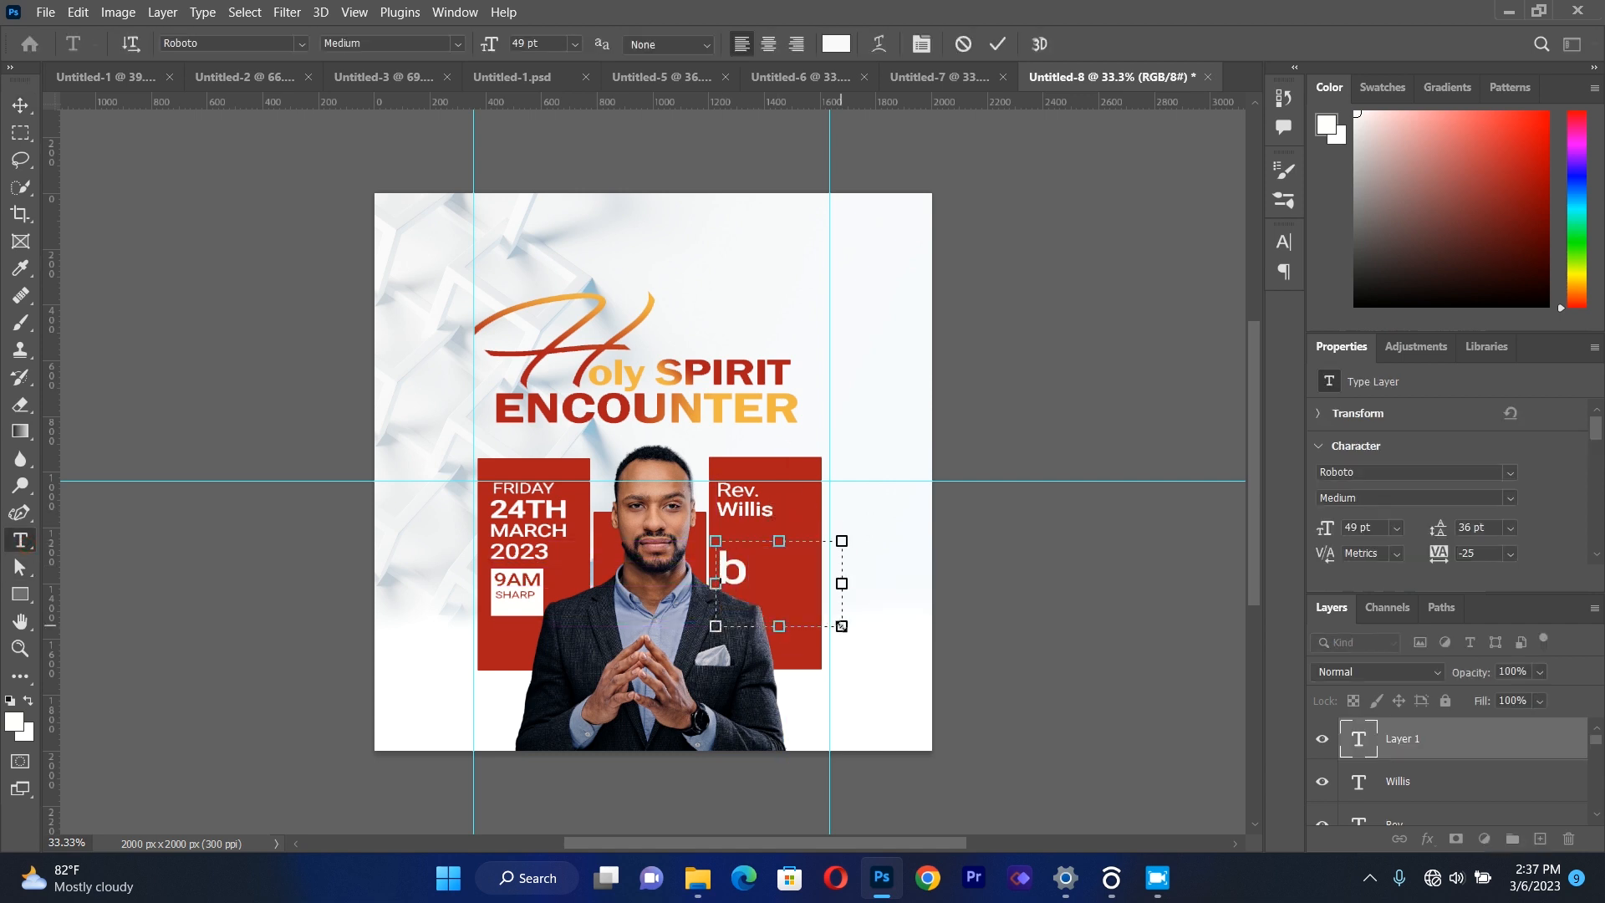
{"action": "key", "text": "BackSpace"}
{"action": "key", "text": "BackSpace"}
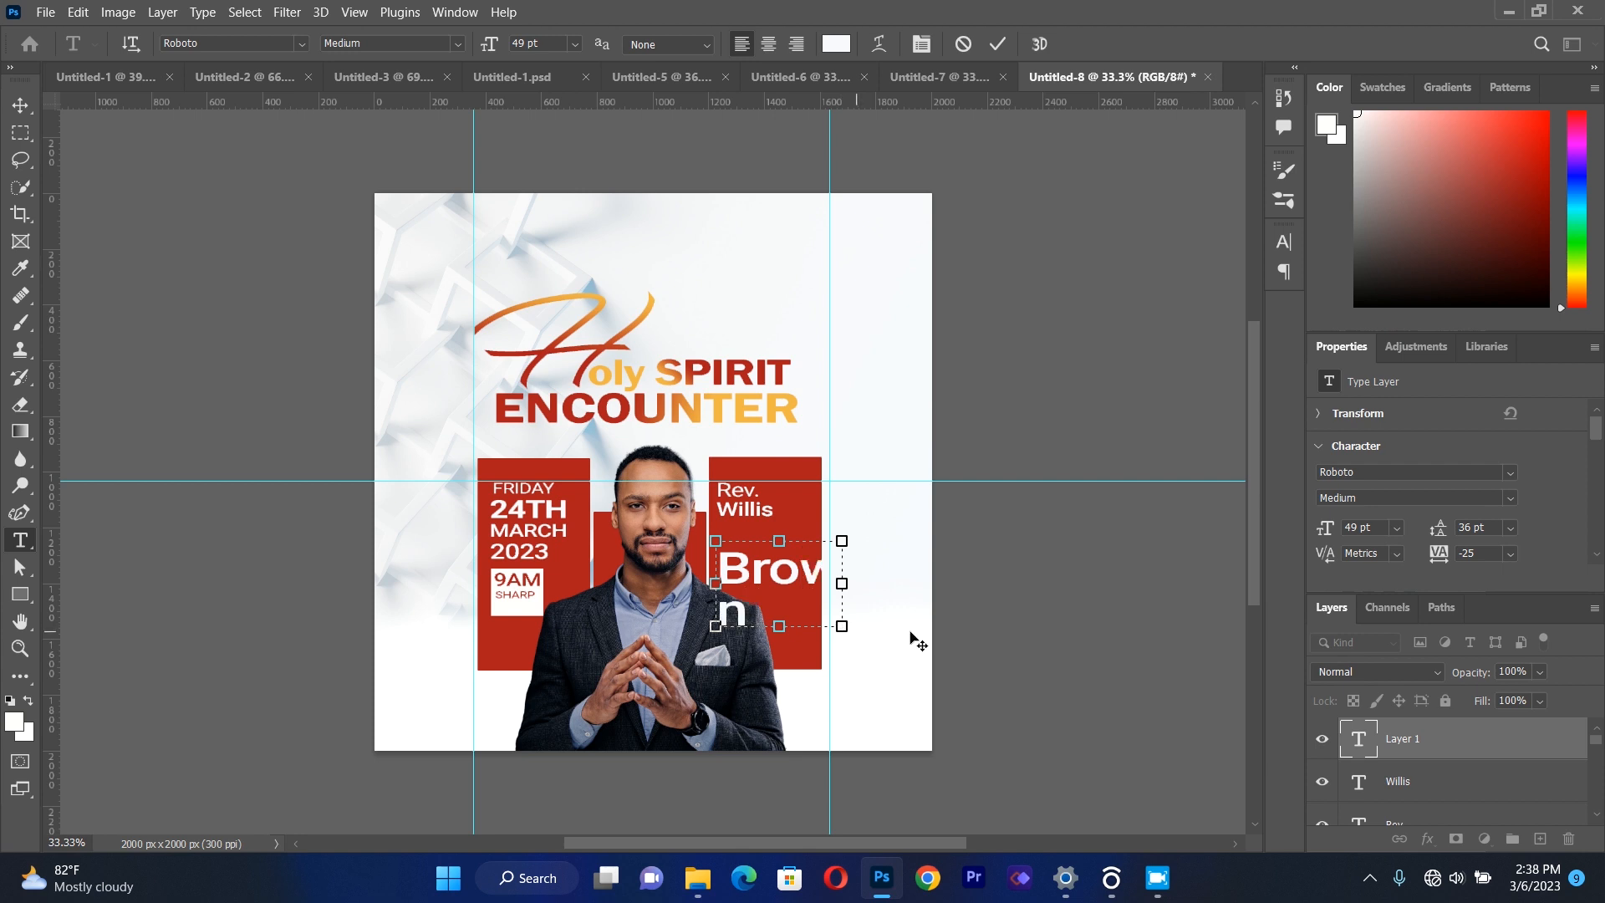
Scale the surname to about 46% and align it directly under the first name.
{"action": "left_click_drag", "start_coordinate": [843, 590], "coordinate": [750, 538]}
{"action": "left_click", "coordinate": [20, 105]}
{"action": "key", "text": "Right"}
{"action": "key", "text": "Right"}
{"action": "key", "text": "Right"}
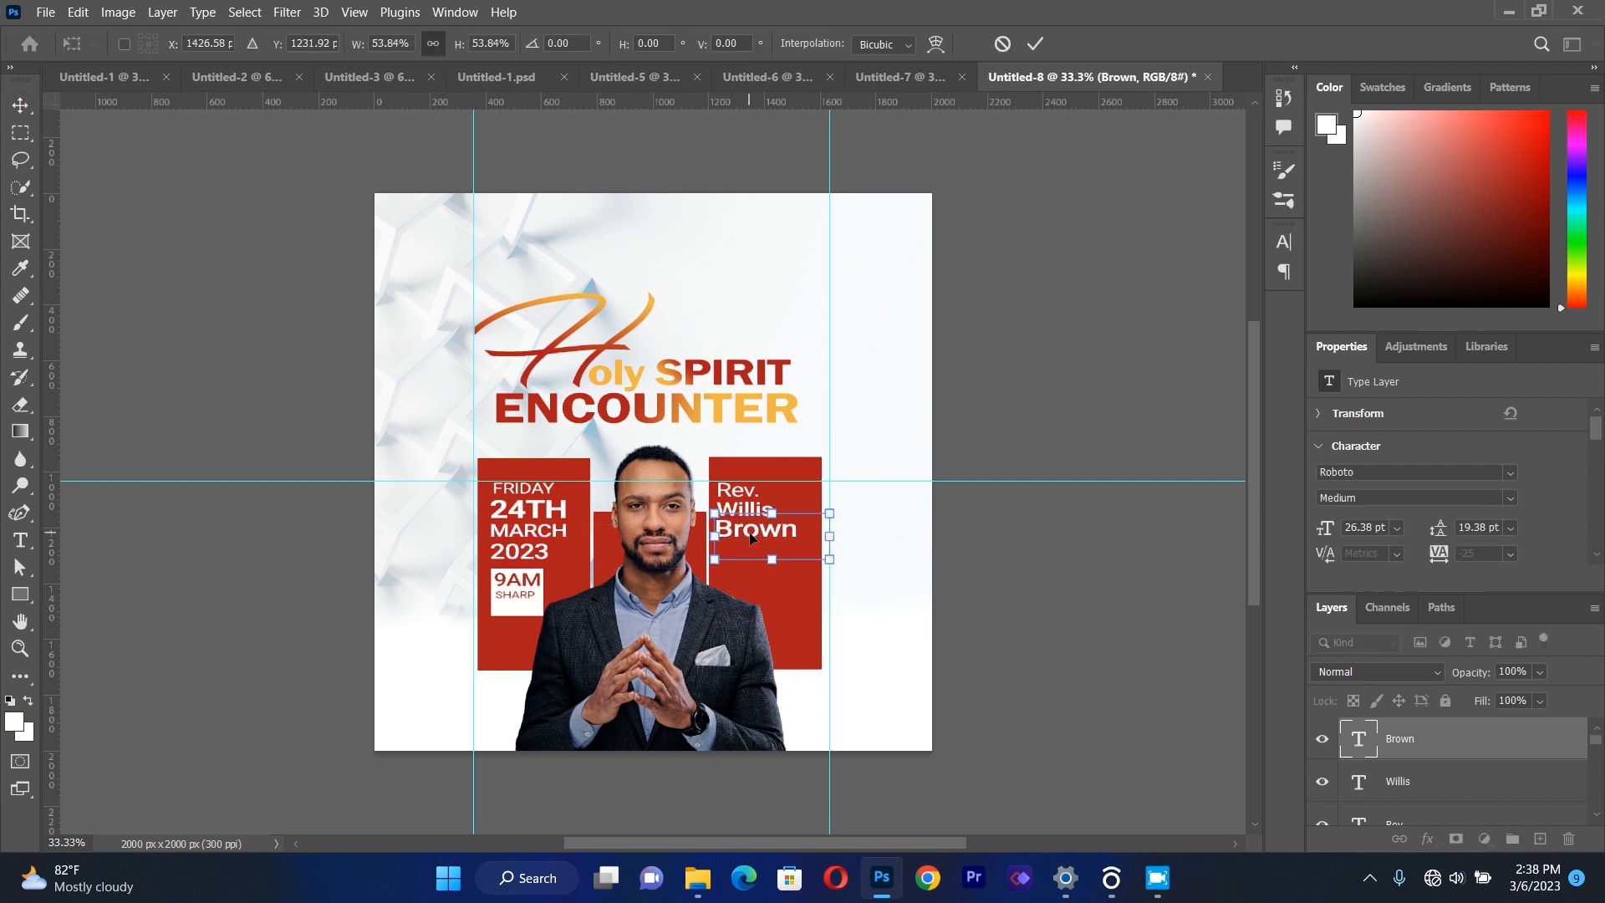
{"action": "key", "text": "Right"}
{"action": "left_click_drag", "start_coordinate": [837, 558], "coordinate": [803, 561]}
{"action": "left_click", "coordinate": [20, 105]}
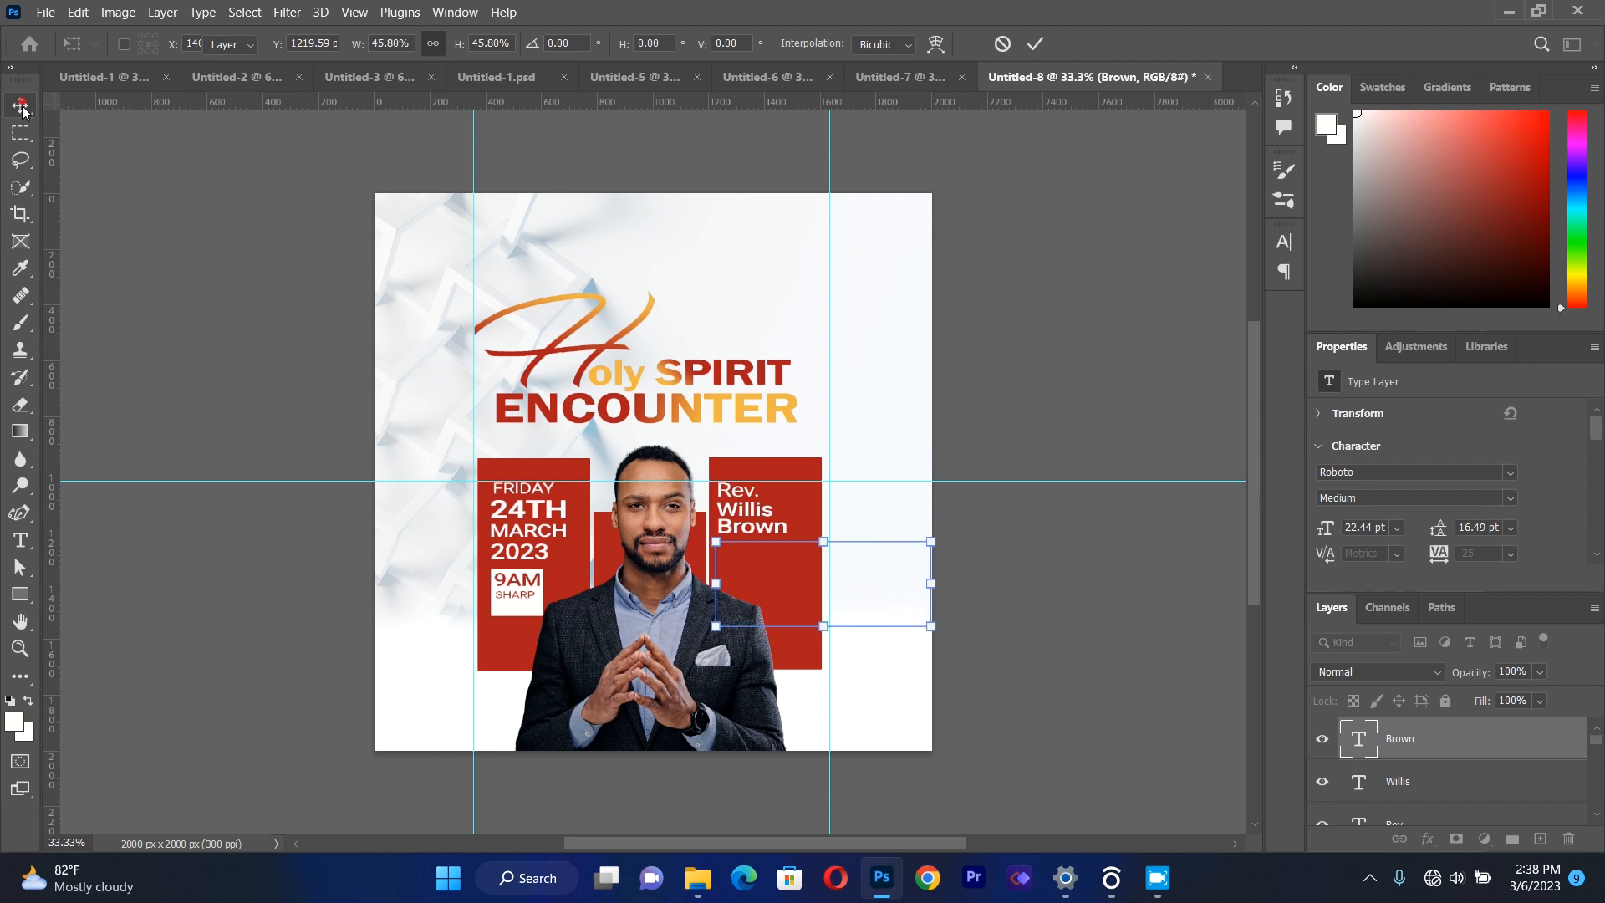
{"action": "left_click", "coordinate": [138, 311]}
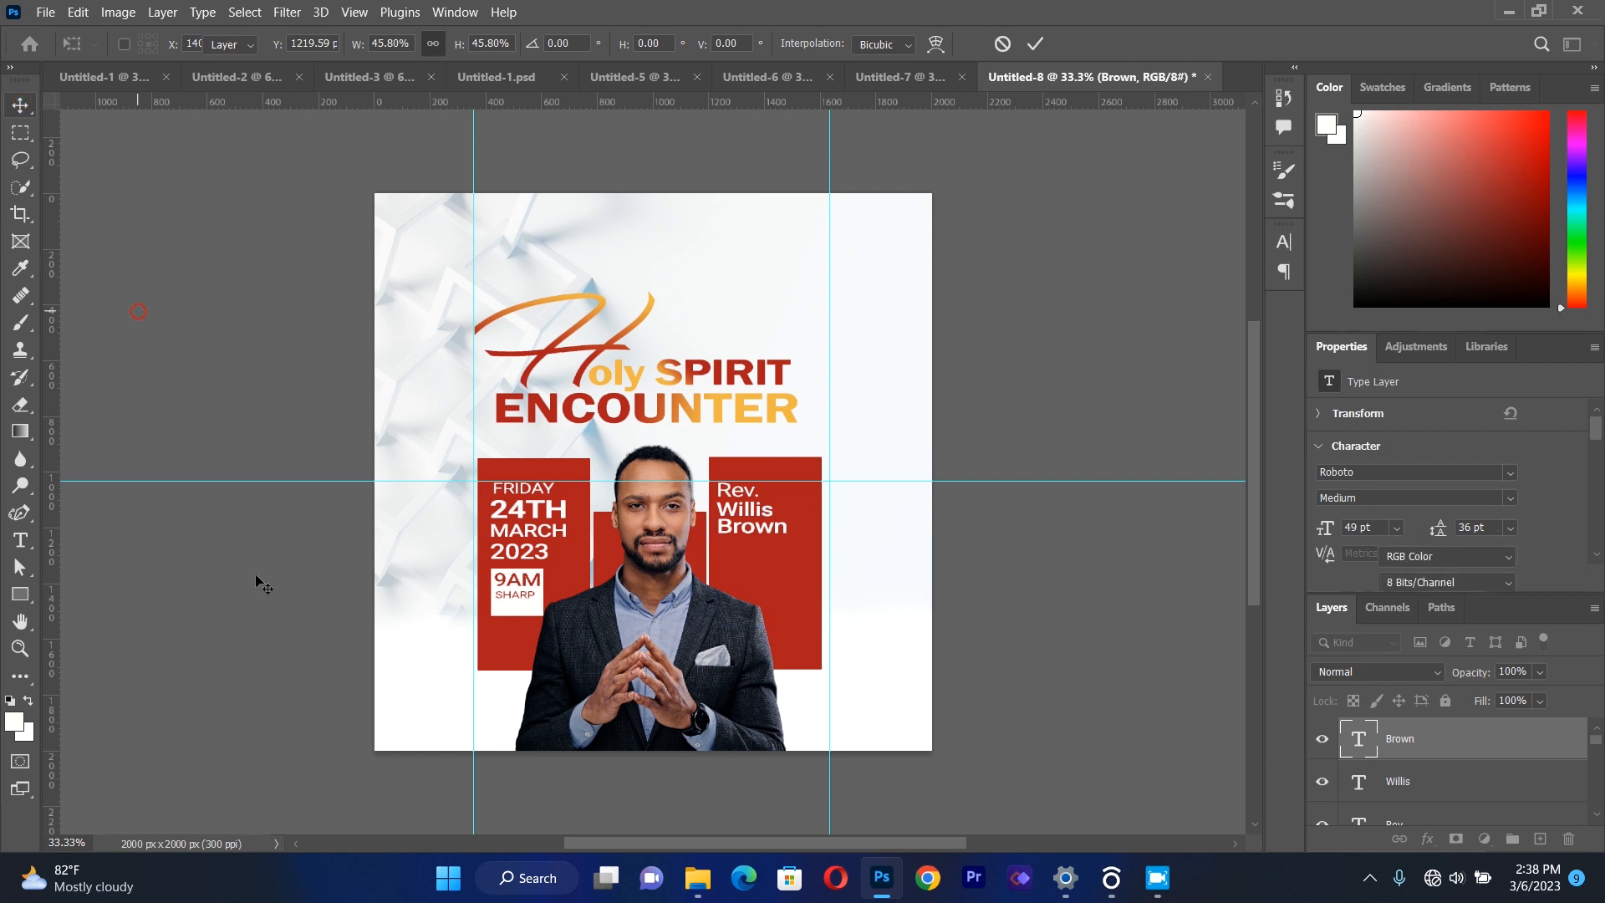
Shift the surname, first name and "Rev." lines down below the horizontal guide, keeping them closely stacked.
{"action": "left_click", "coordinate": [747, 533]}
{"action": "left_click_drag", "start_coordinate": [747, 533], "coordinate": [742, 530]}
{"action": "left_click", "coordinate": [980, 535]}
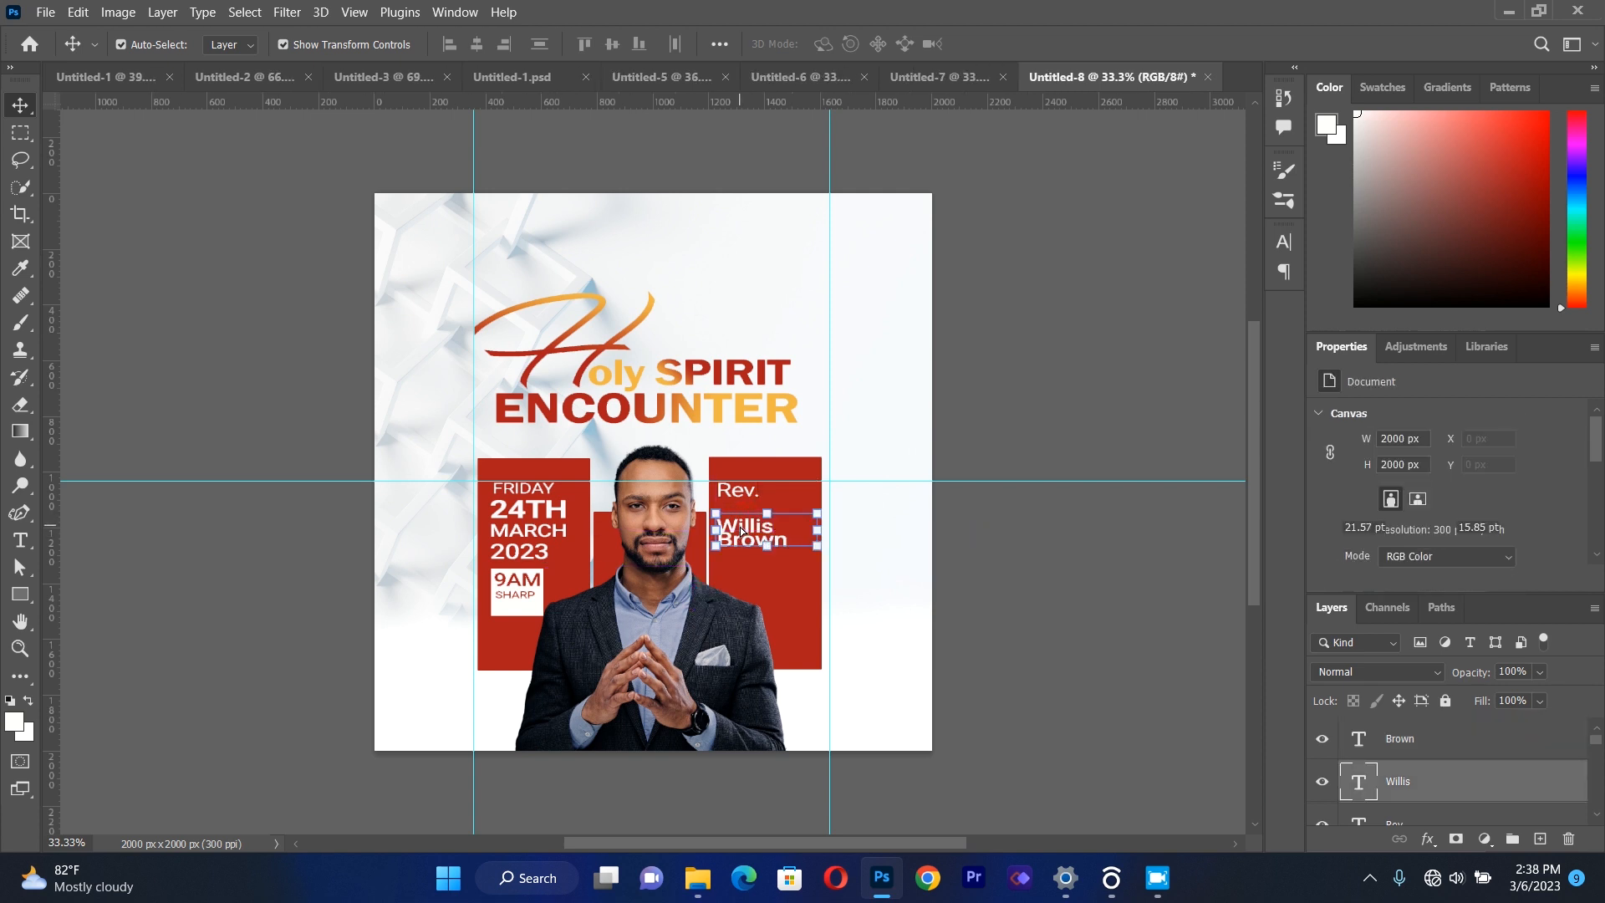
{"action": "key", "text": "Up"}
{"action": "key", "text": "Up"}
{"action": "key", "text": "Up"}
{"action": "key", "text": "Up"}
{"action": "key", "text": "Up"}
{"action": "key", "text": "Up"}
{"action": "key", "text": "Up"}
{"action": "key", "text": "Up"}
{"action": "key", "text": "Up"}
{"action": "key", "text": "Up"}
{"action": "left_click", "coordinate": [1022, 492]}
{"action": "left_click_drag", "start_coordinate": [737, 495], "coordinate": [736, 510]}
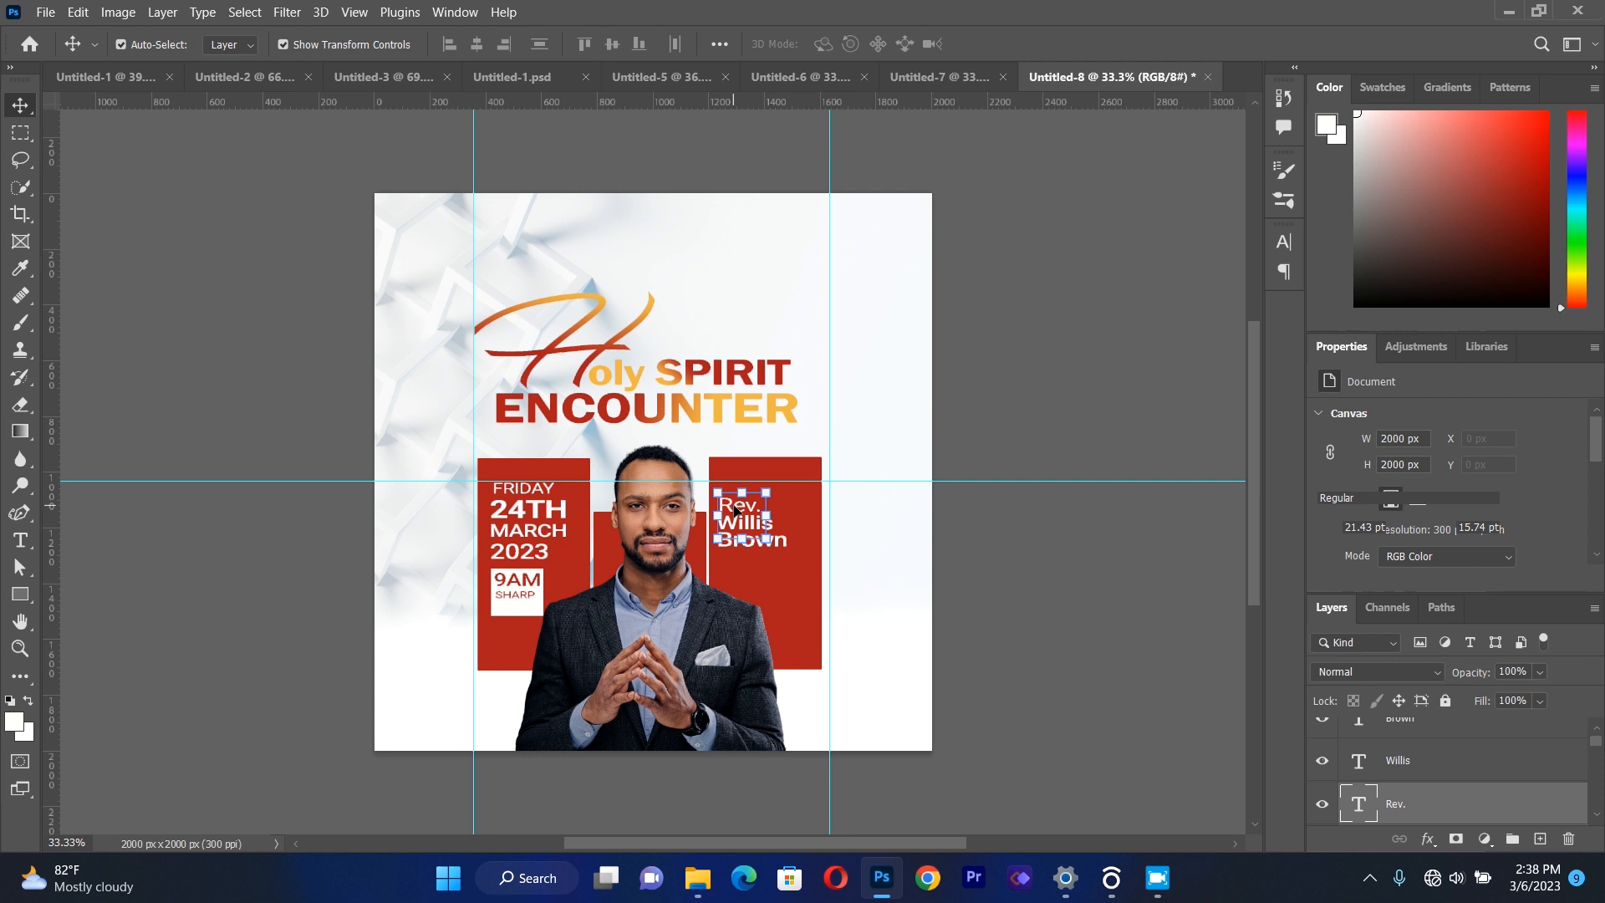
{"action": "left_click", "coordinate": [1020, 577]}
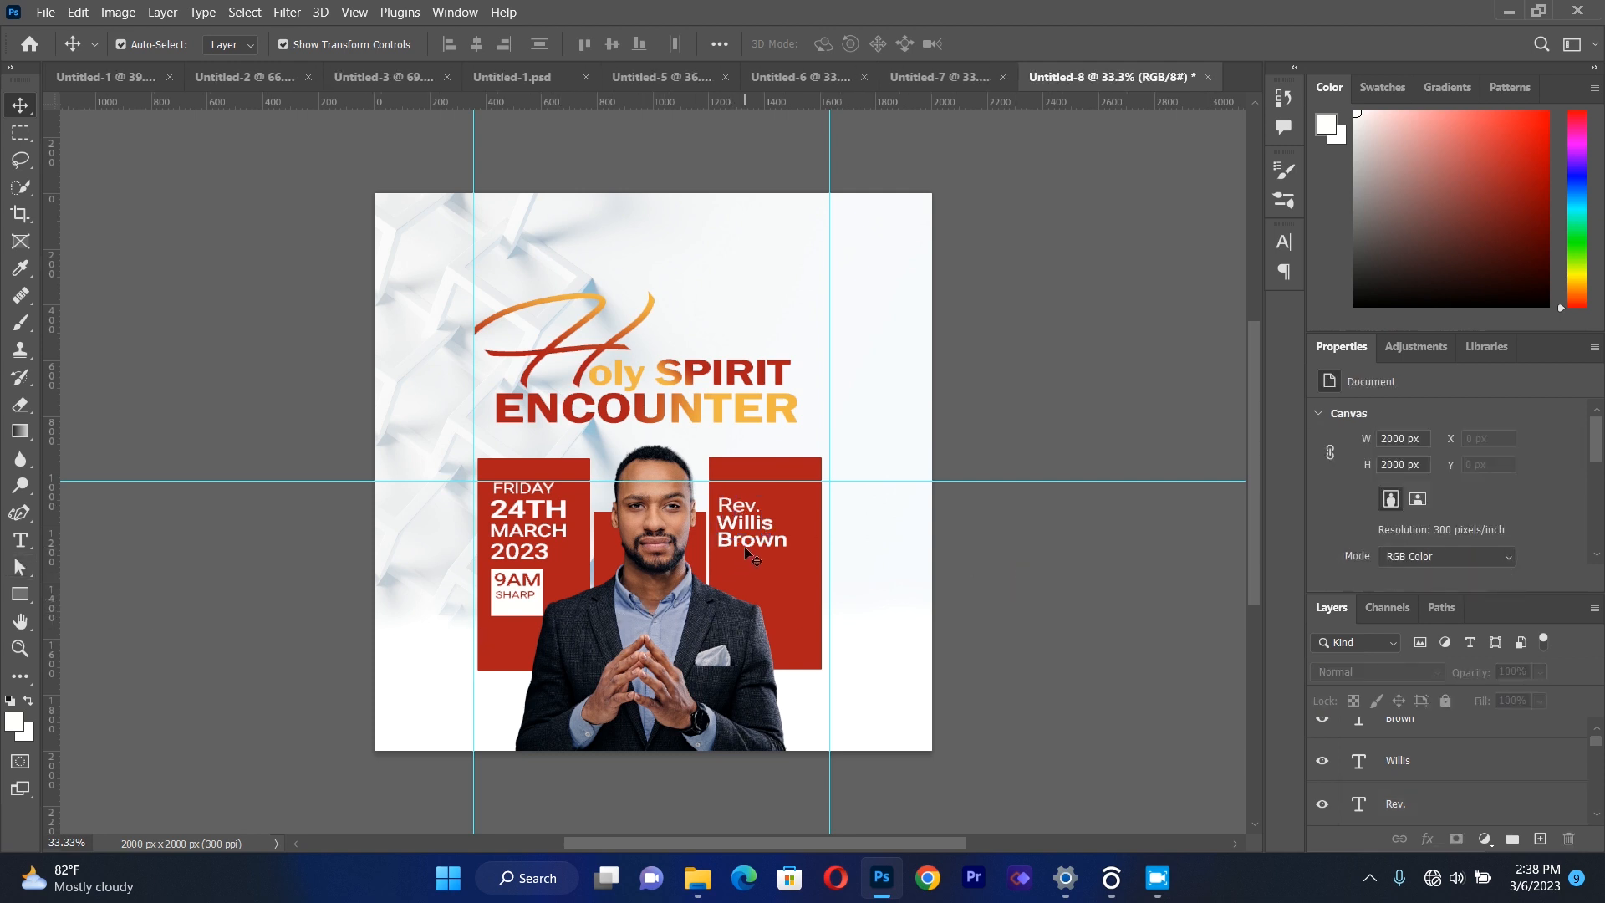
Lower the three minister lines a little further to leave room above "Rev." for another line.
{"action": "left_click_drag", "start_coordinate": [747, 548], "coordinate": [745, 560]}
{"action": "left_click", "coordinate": [925, 522]}
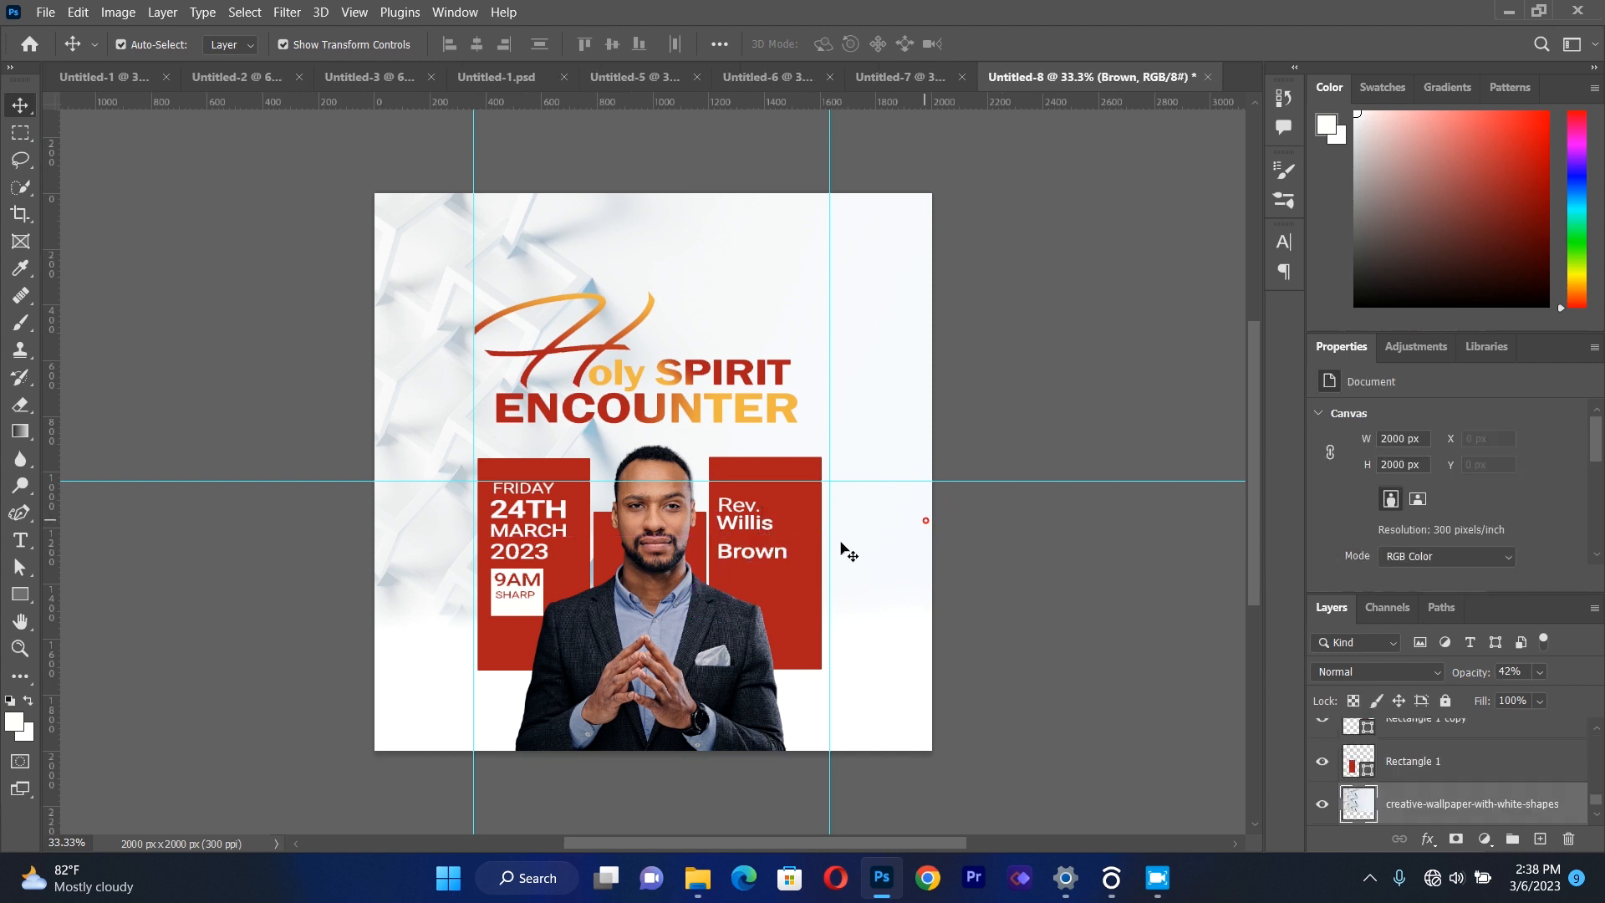
{"action": "left_click_drag", "start_coordinate": [750, 524], "coordinate": [730, 518]}
{"action": "left_click", "coordinate": [1003, 572]}
{"action": "left_click", "coordinate": [900, 544]}
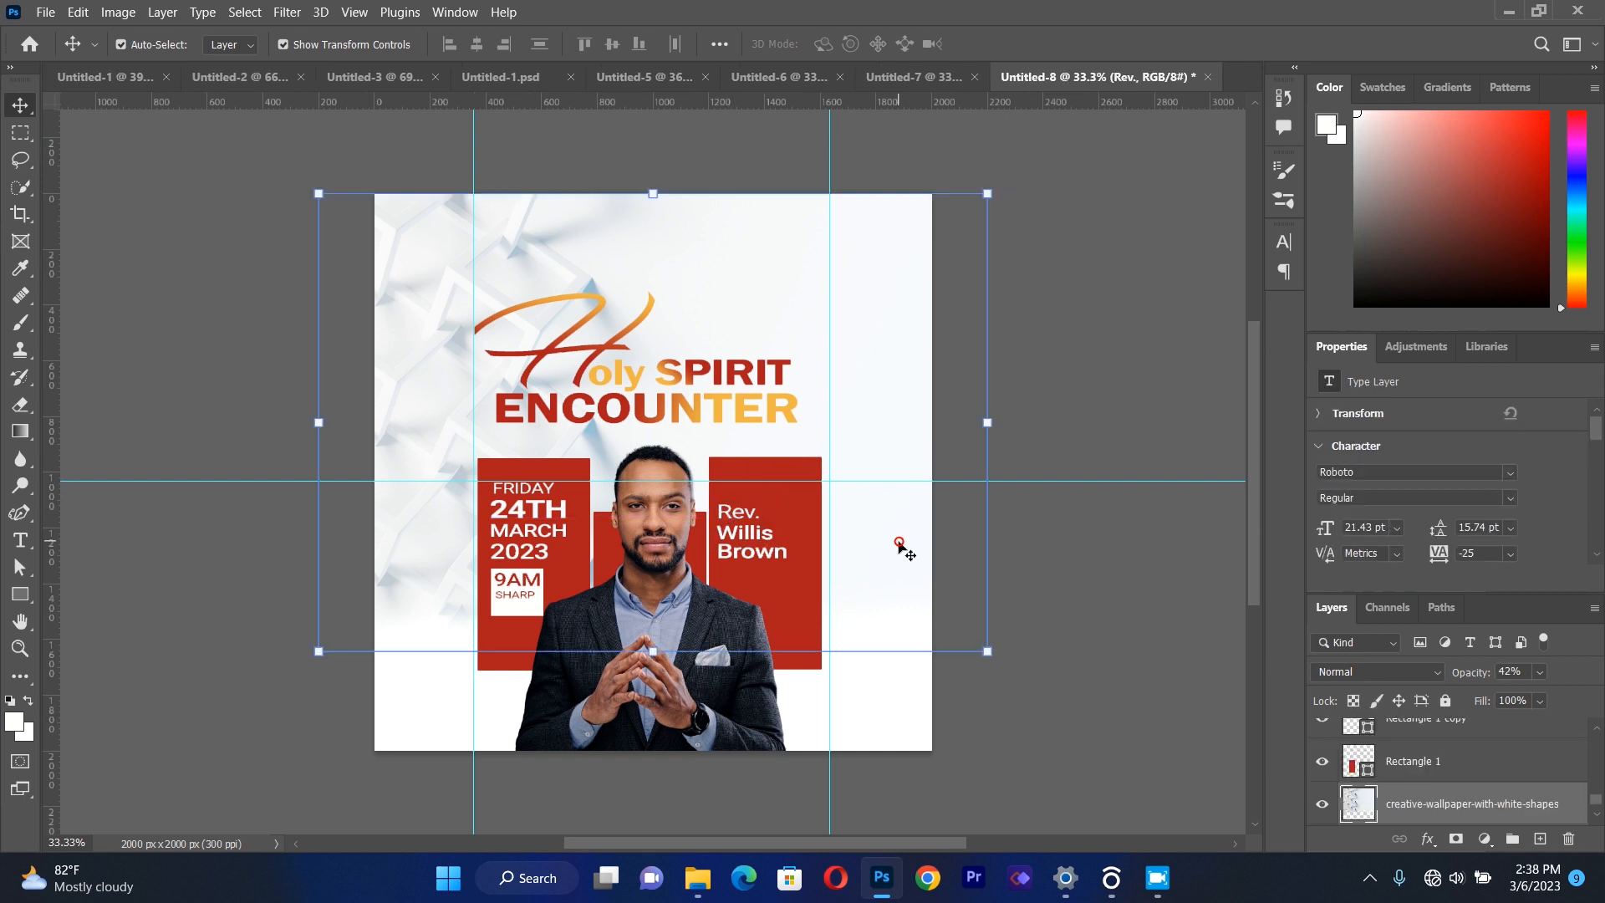
{"action": "left_click", "coordinate": [1040, 556]}
Add a text box containing "with" above the title, set in the Great Day Bold Personal Use font.
{"action": "left_click", "coordinate": [20, 540]}
{"action": "left_click_drag", "start_coordinate": [514, 239], "coordinate": [807, 385]}
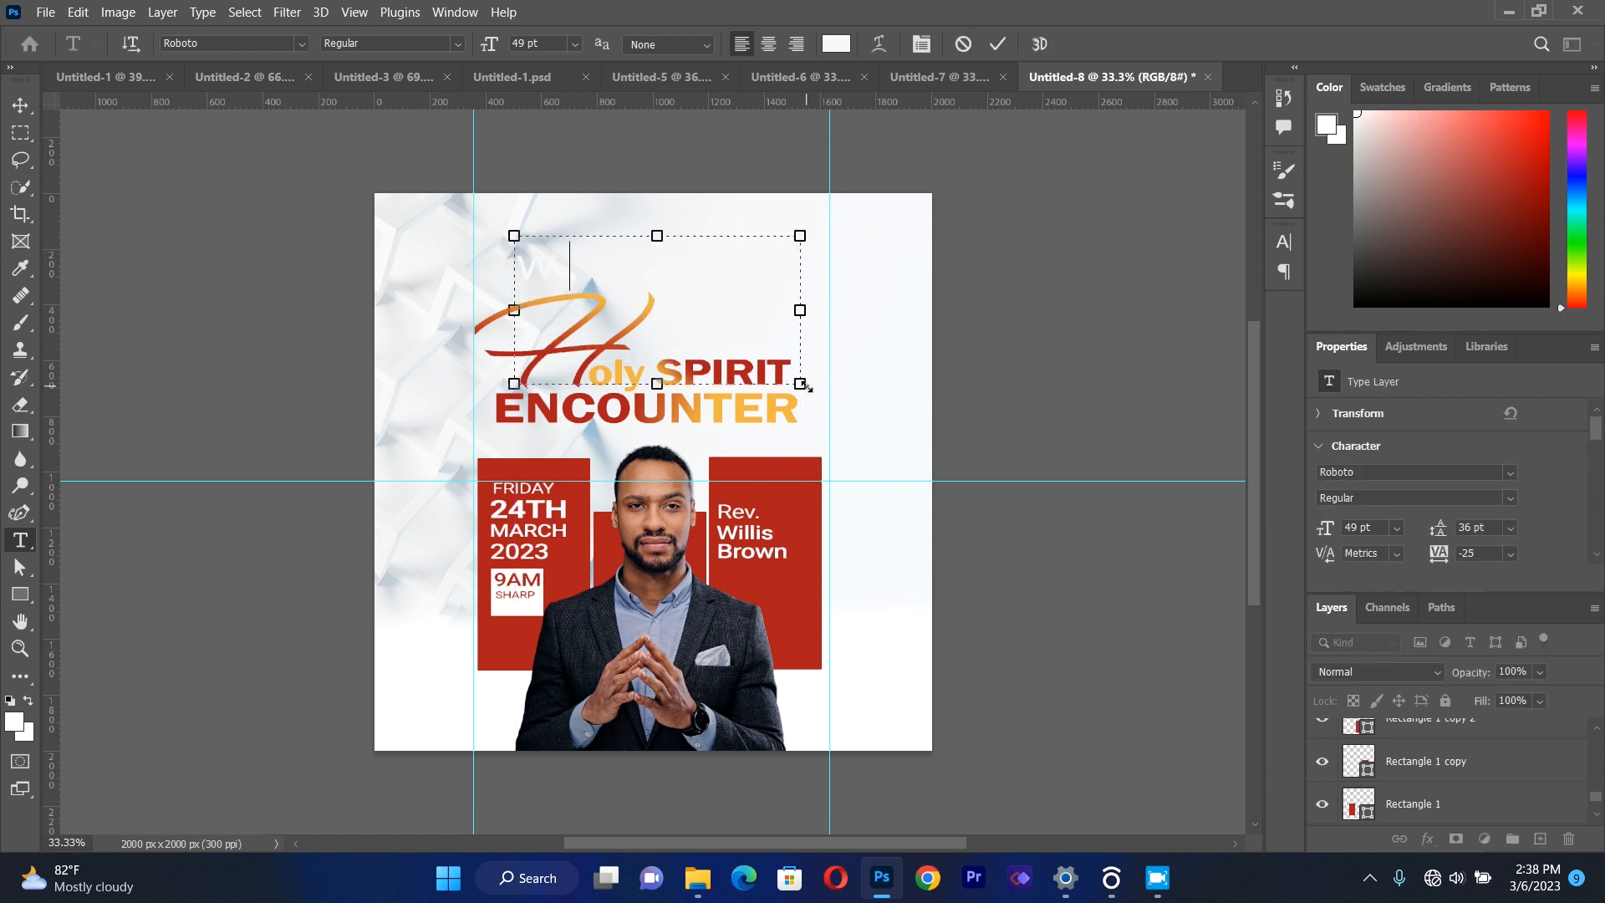
{"action": "type", "text": "with"}
{"action": "key", "text": "ctrl+a"}
{"action": "left_click", "coordinate": [302, 44]}
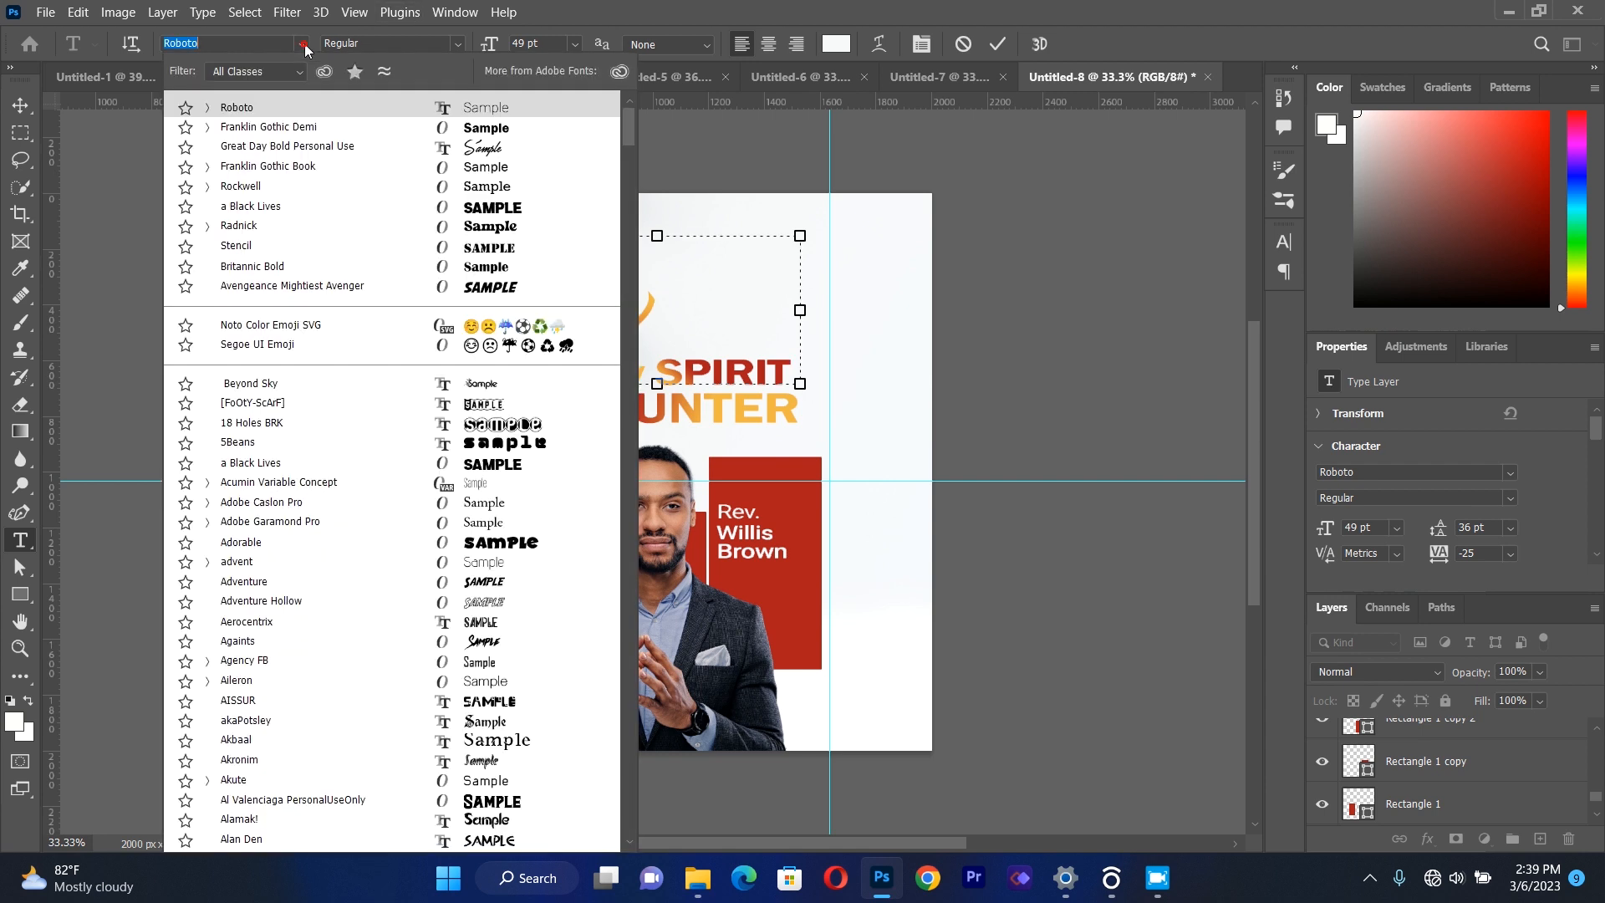
{"action": "left_click", "coordinate": [400, 149]}
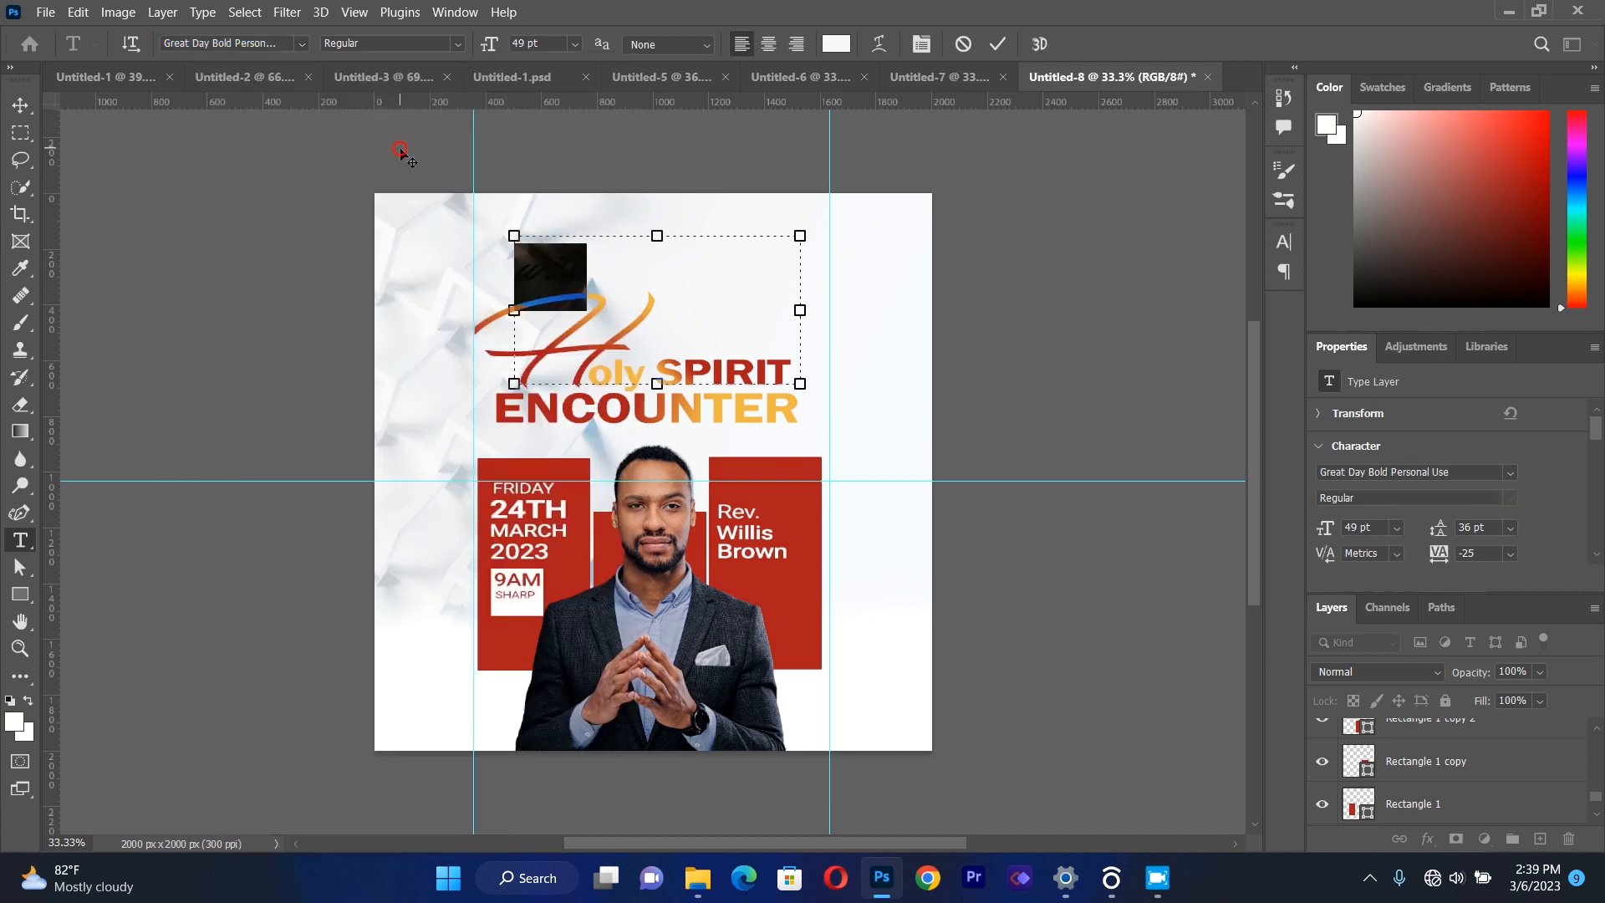
{"action": "left_click", "coordinate": [21, 106]}
Move "with" into the third red rectangle, scale it to about 56% and position it just above "Rev.".
{"action": "left_click_drag", "start_coordinate": [563, 261], "coordinate": [781, 489]}
{"action": "left_click_drag", "start_coordinate": [1003, 599], "coordinate": [867, 556]}
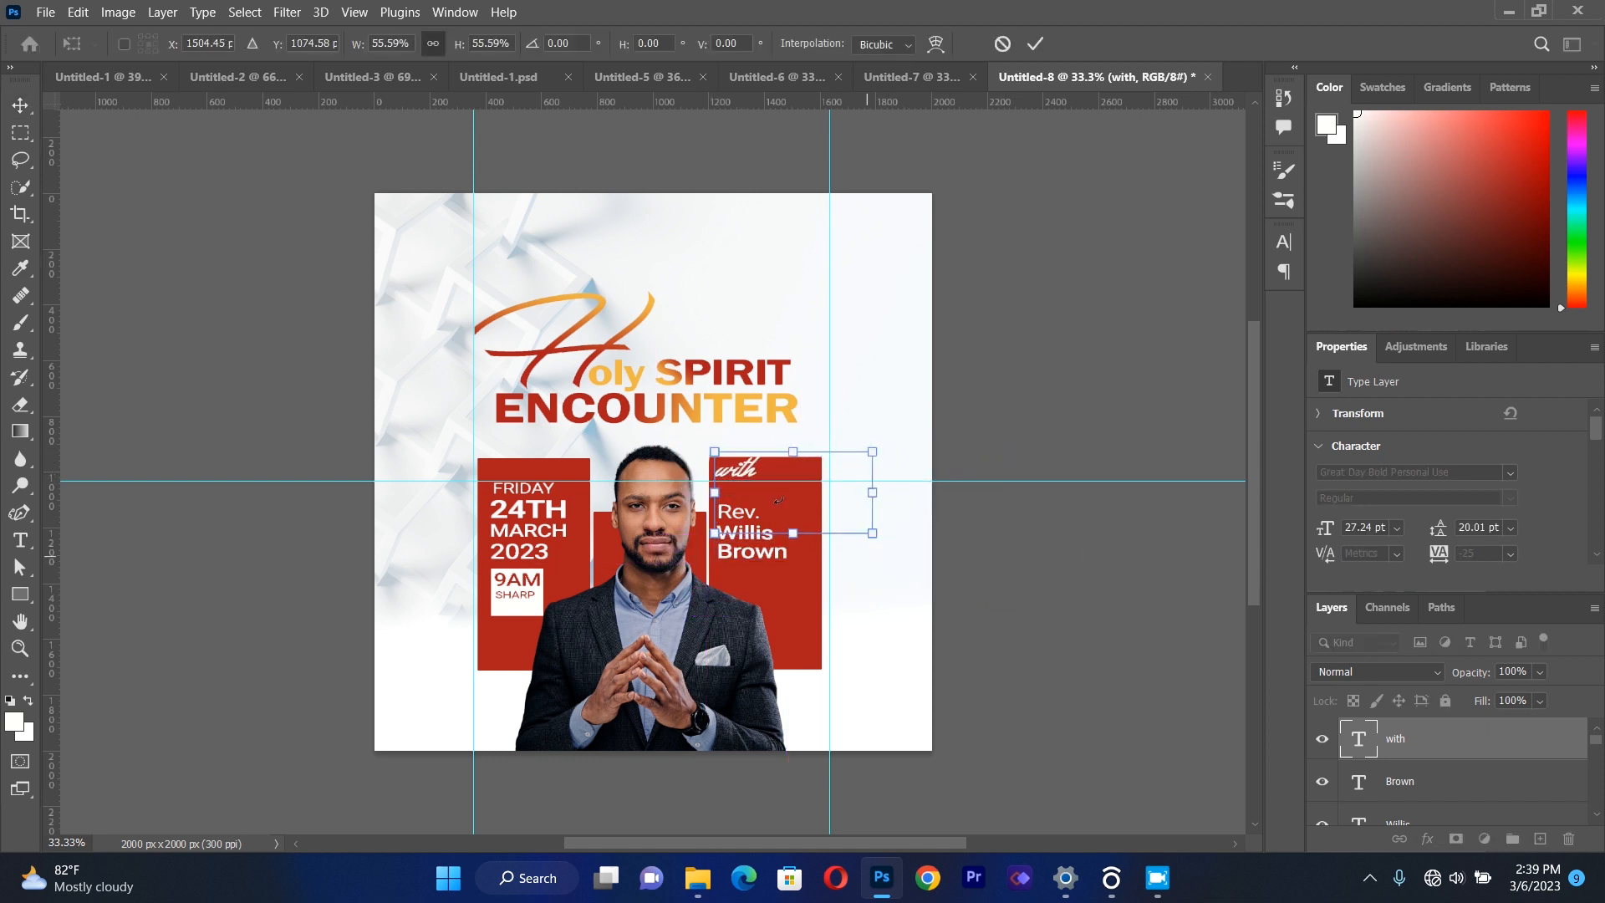
{"action": "left_click_drag", "start_coordinate": [753, 467], "coordinate": [752, 491]}
{"action": "key", "text": "Up"}
{"action": "key", "text": "Up"}
{"action": "key", "text": "Up"}
{"action": "key", "text": "Up"}
{"action": "key", "text": "Up"}
{"action": "key", "text": "Up"}
{"action": "key", "text": "Right"}
{"action": "key", "text": "Right"}
{"action": "key", "text": "Up"}
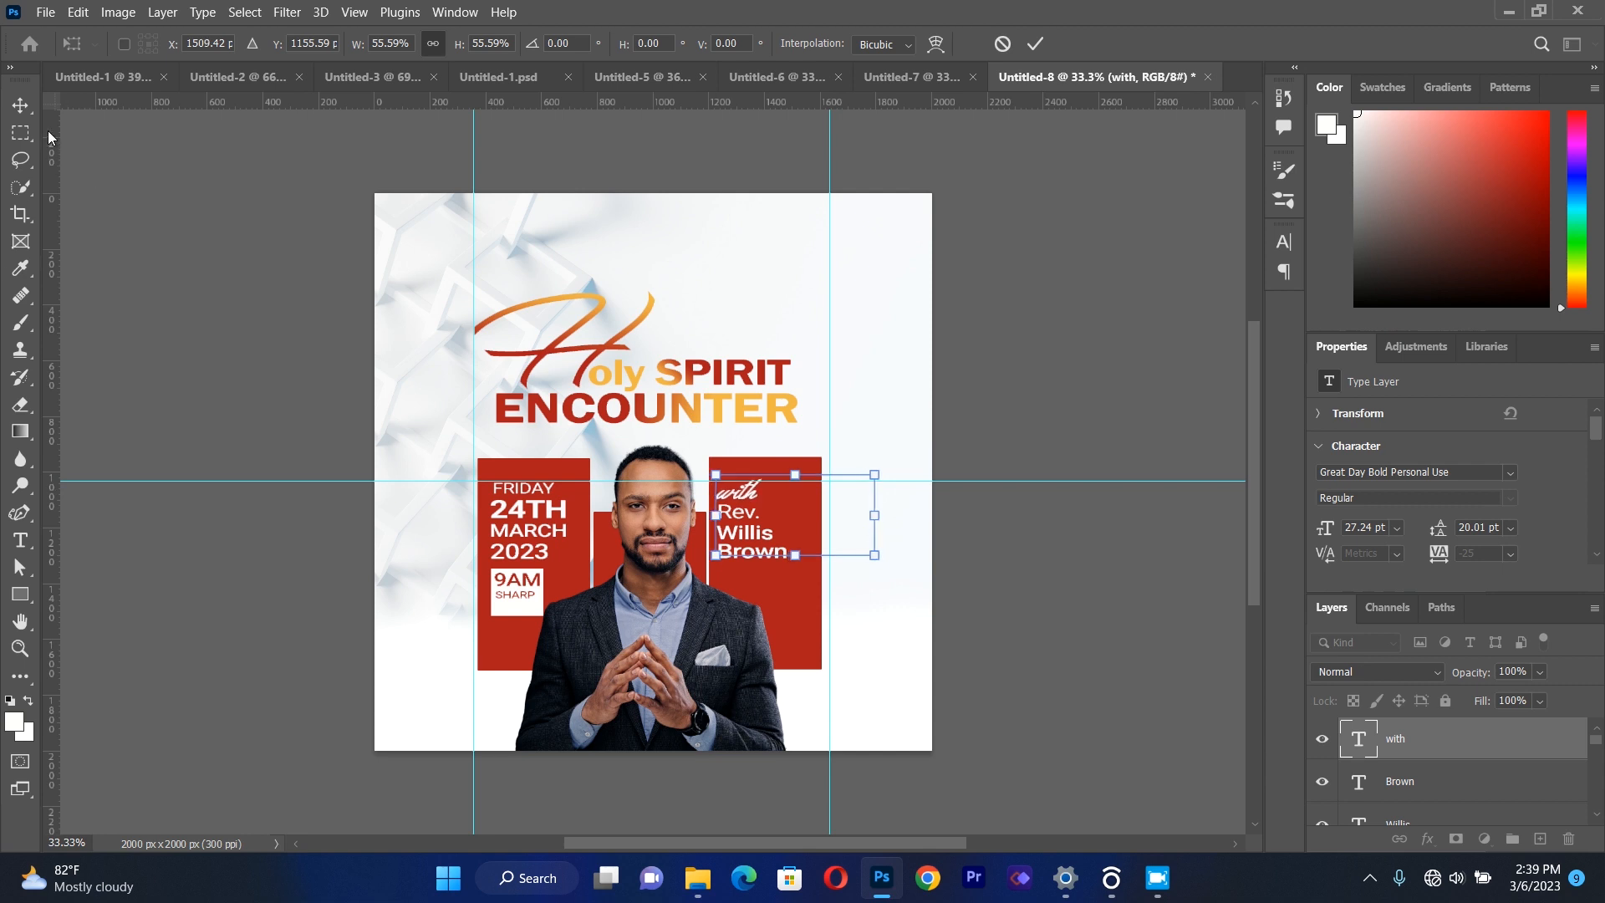
{"action": "key", "text": "Return"}
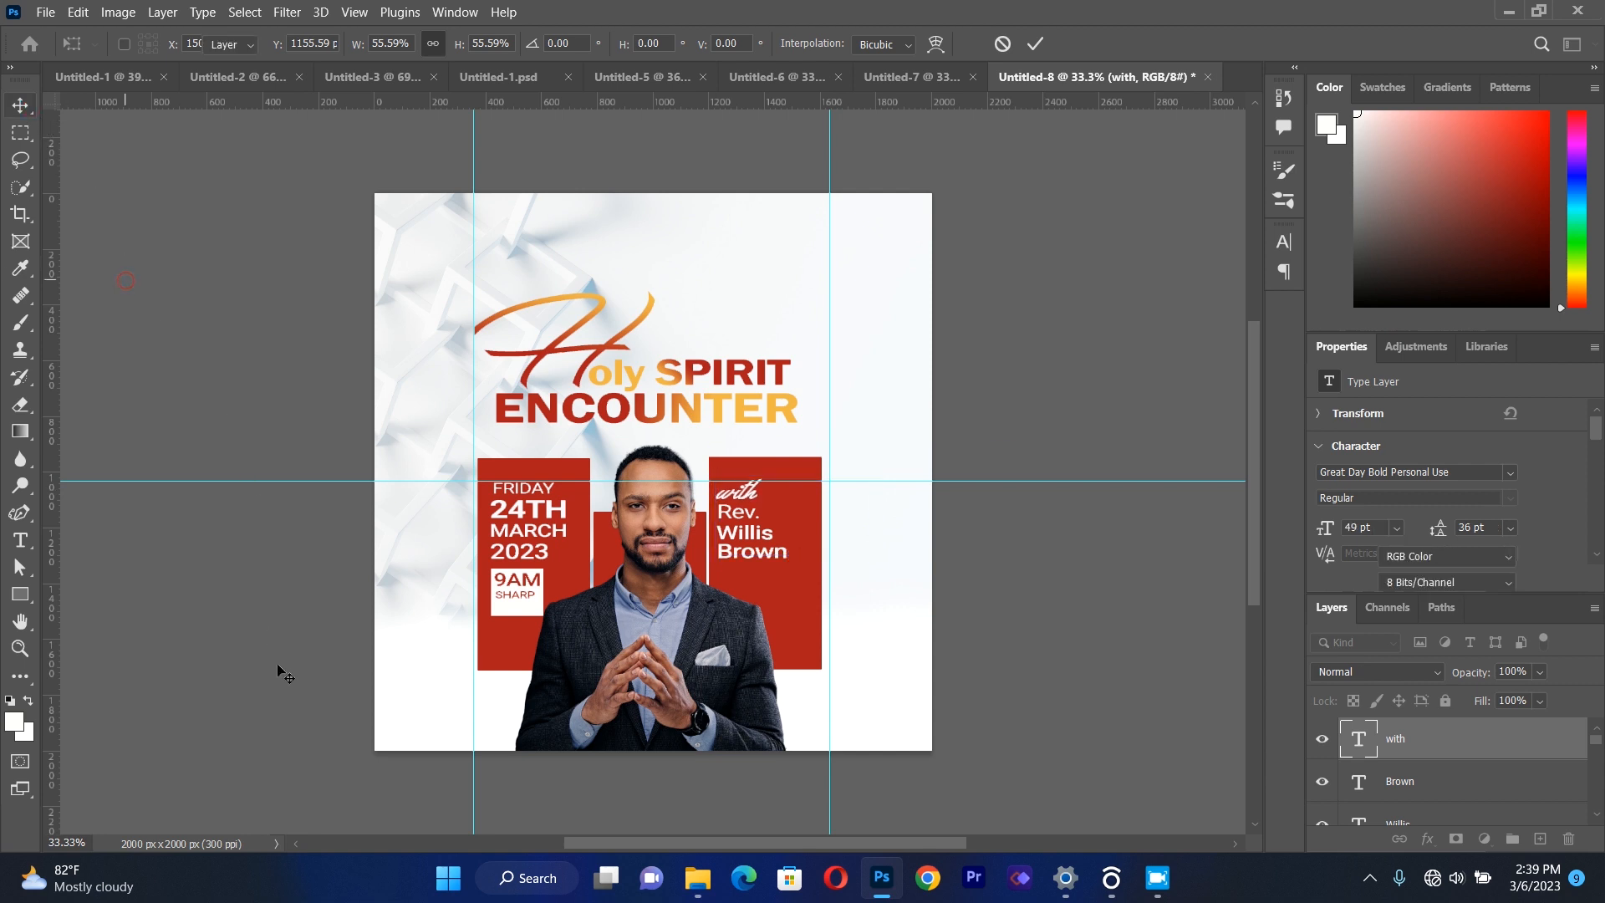
{"action": "left_click", "coordinate": [283, 671]}
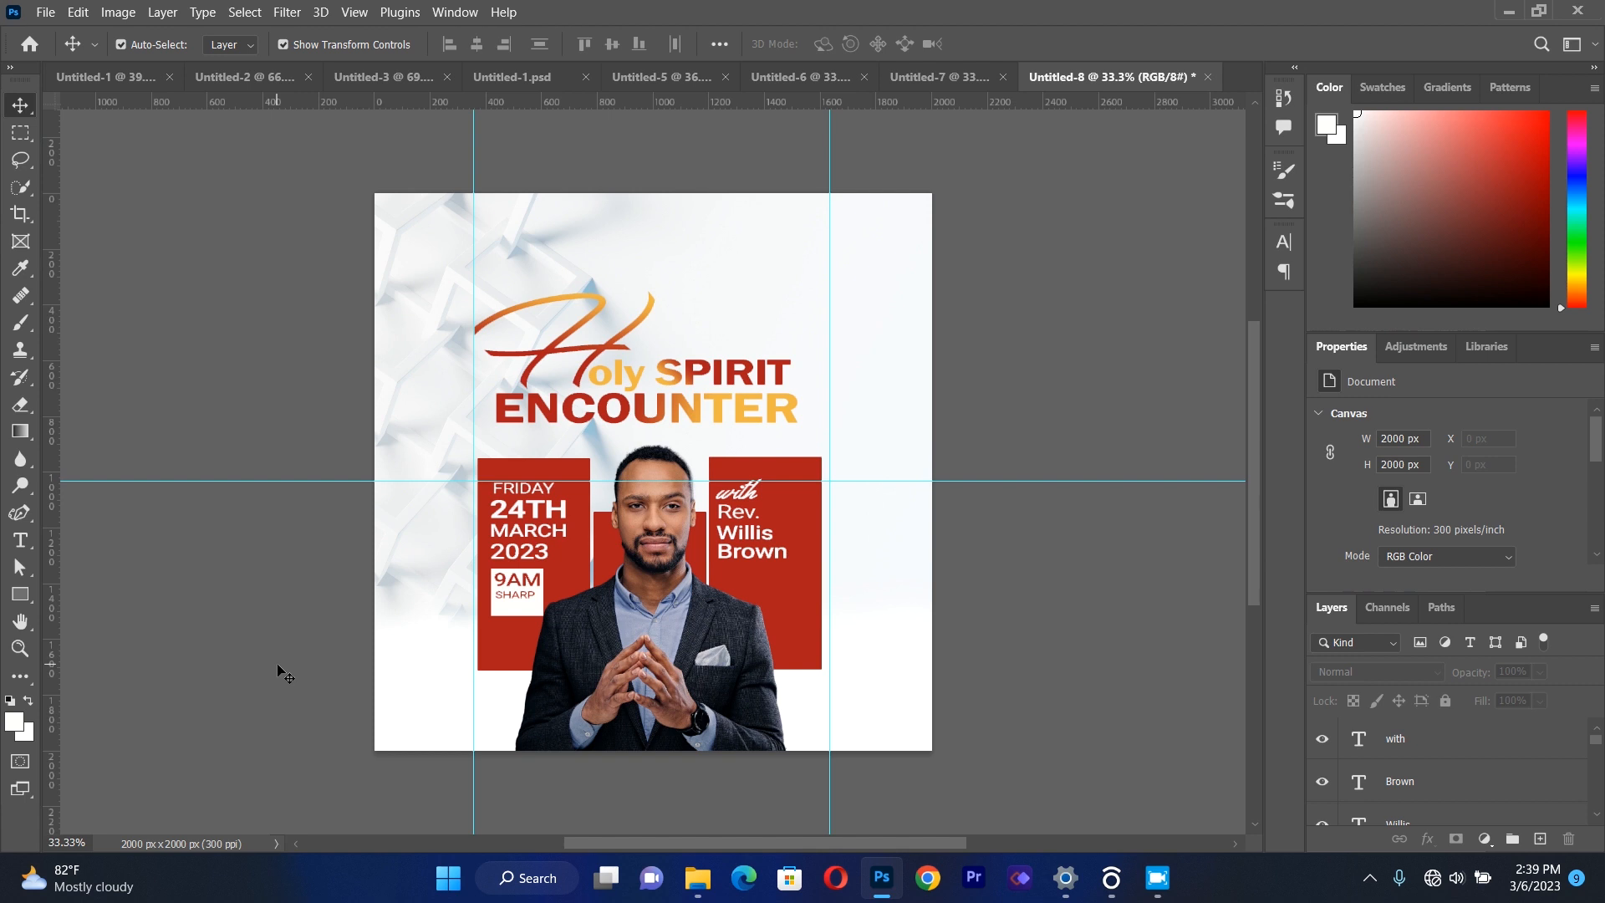
Scale the minister's first name line down to about 83%.
{"action": "left_click", "coordinate": [748, 539]}
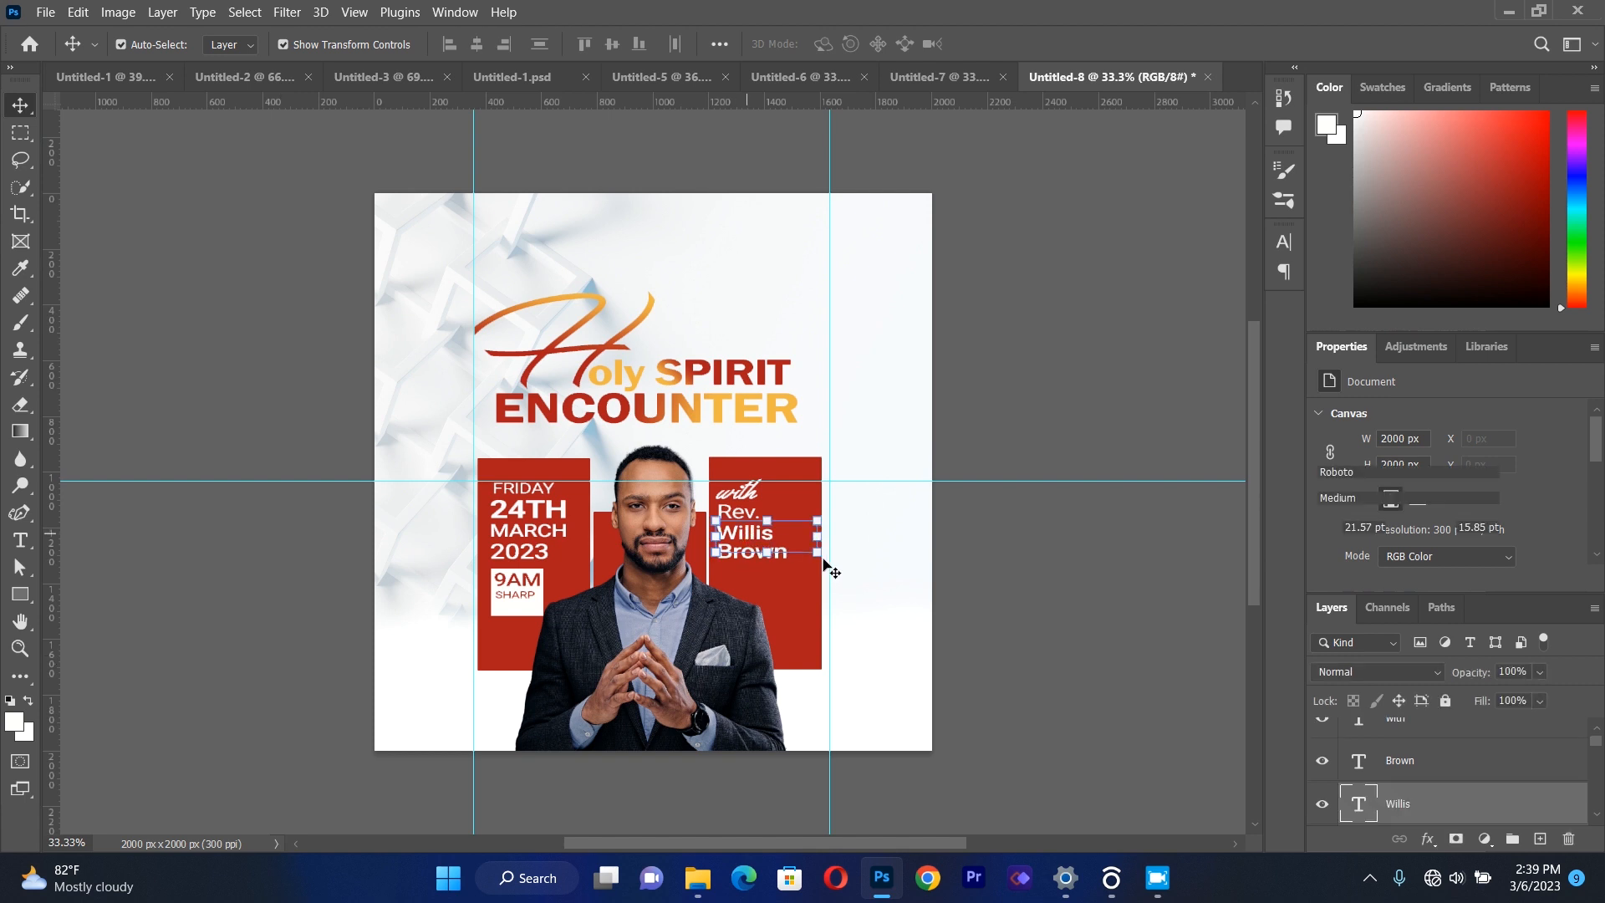
{"action": "left_click_drag", "start_coordinate": [819, 554], "coordinate": [800, 553]}
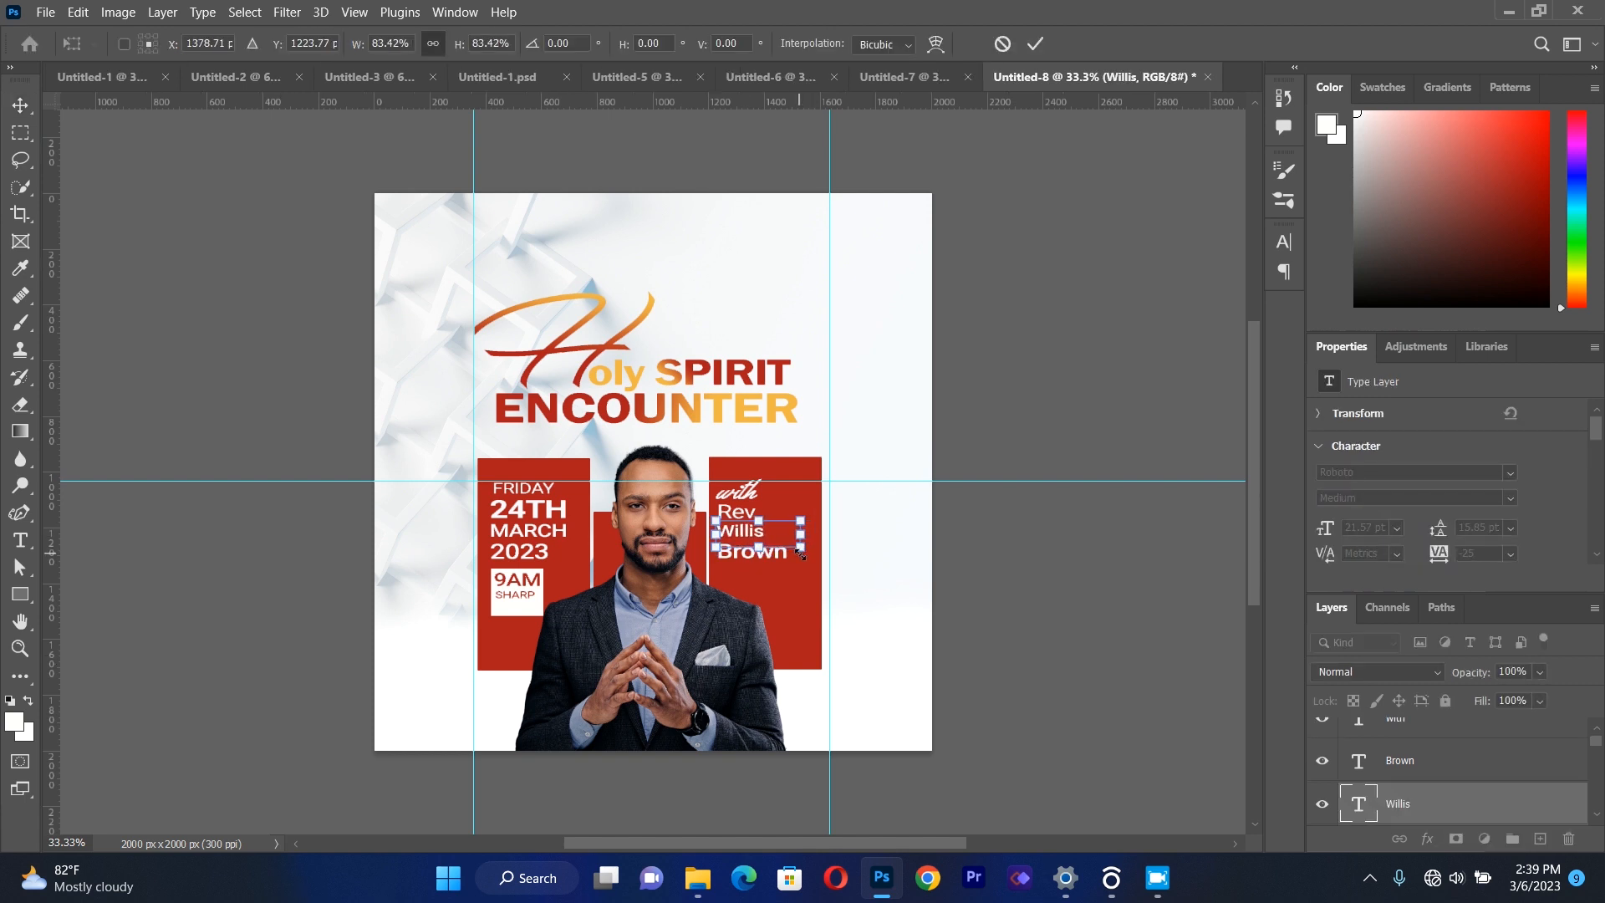
{"action": "left_click", "coordinate": [143, 496]}
Nudge the surname up toward the first name and scale it down to about 86%.
{"action": "left_click", "coordinate": [778, 556]}
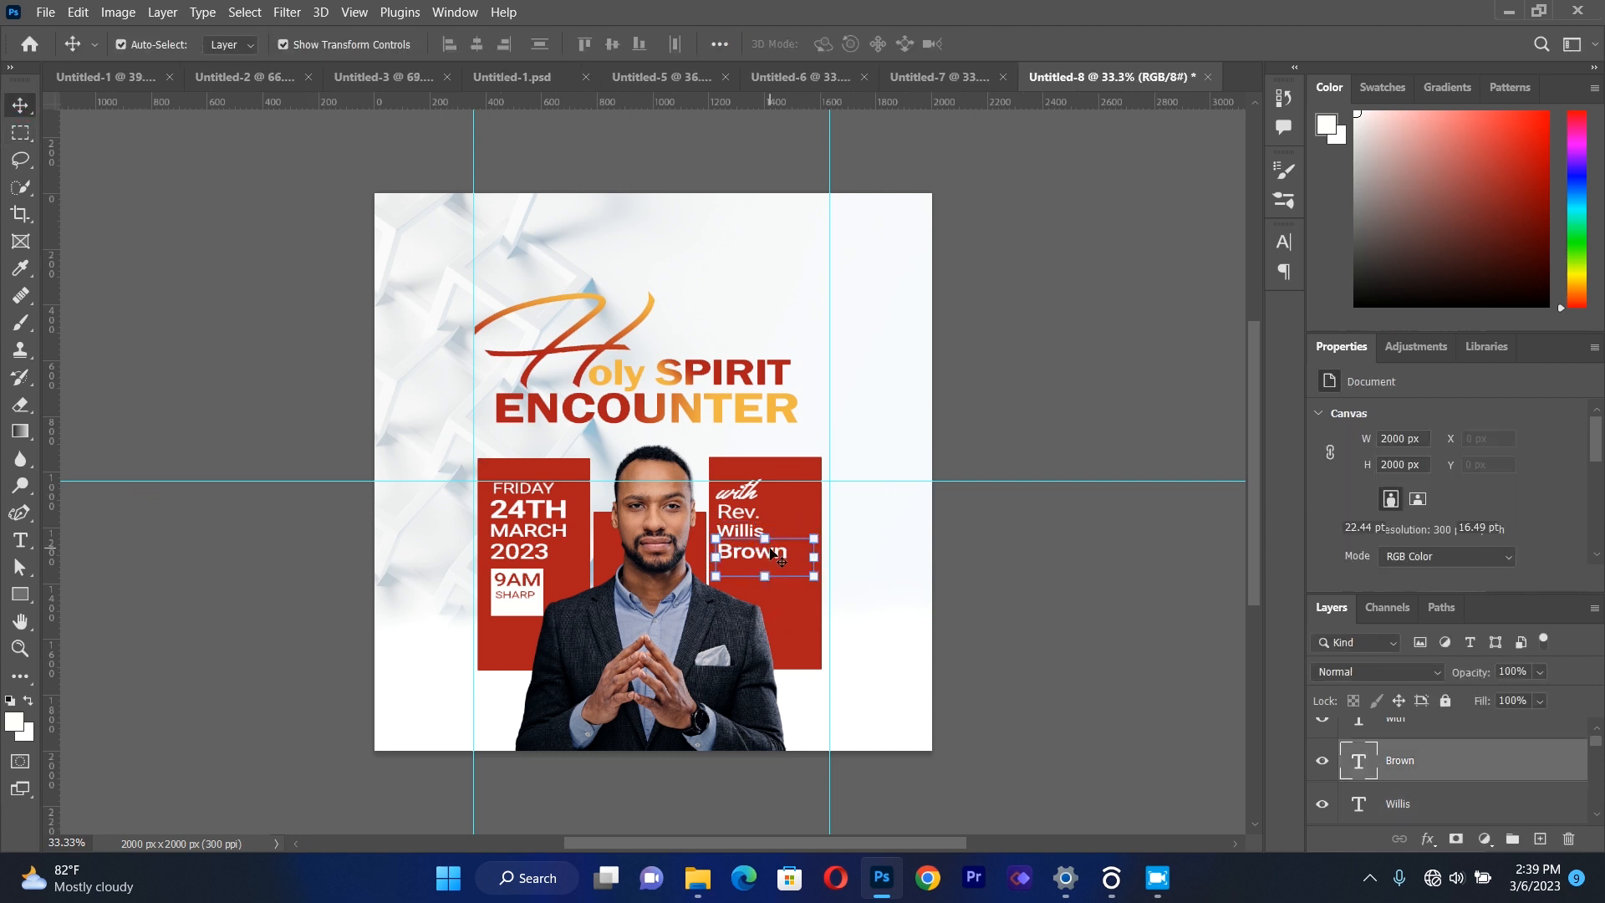
{"action": "key", "text": "Up"}
{"action": "key", "text": "Up"}
{"action": "key", "text": "Up"}
{"action": "key", "text": "Up"}
{"action": "key", "text": "Up"}
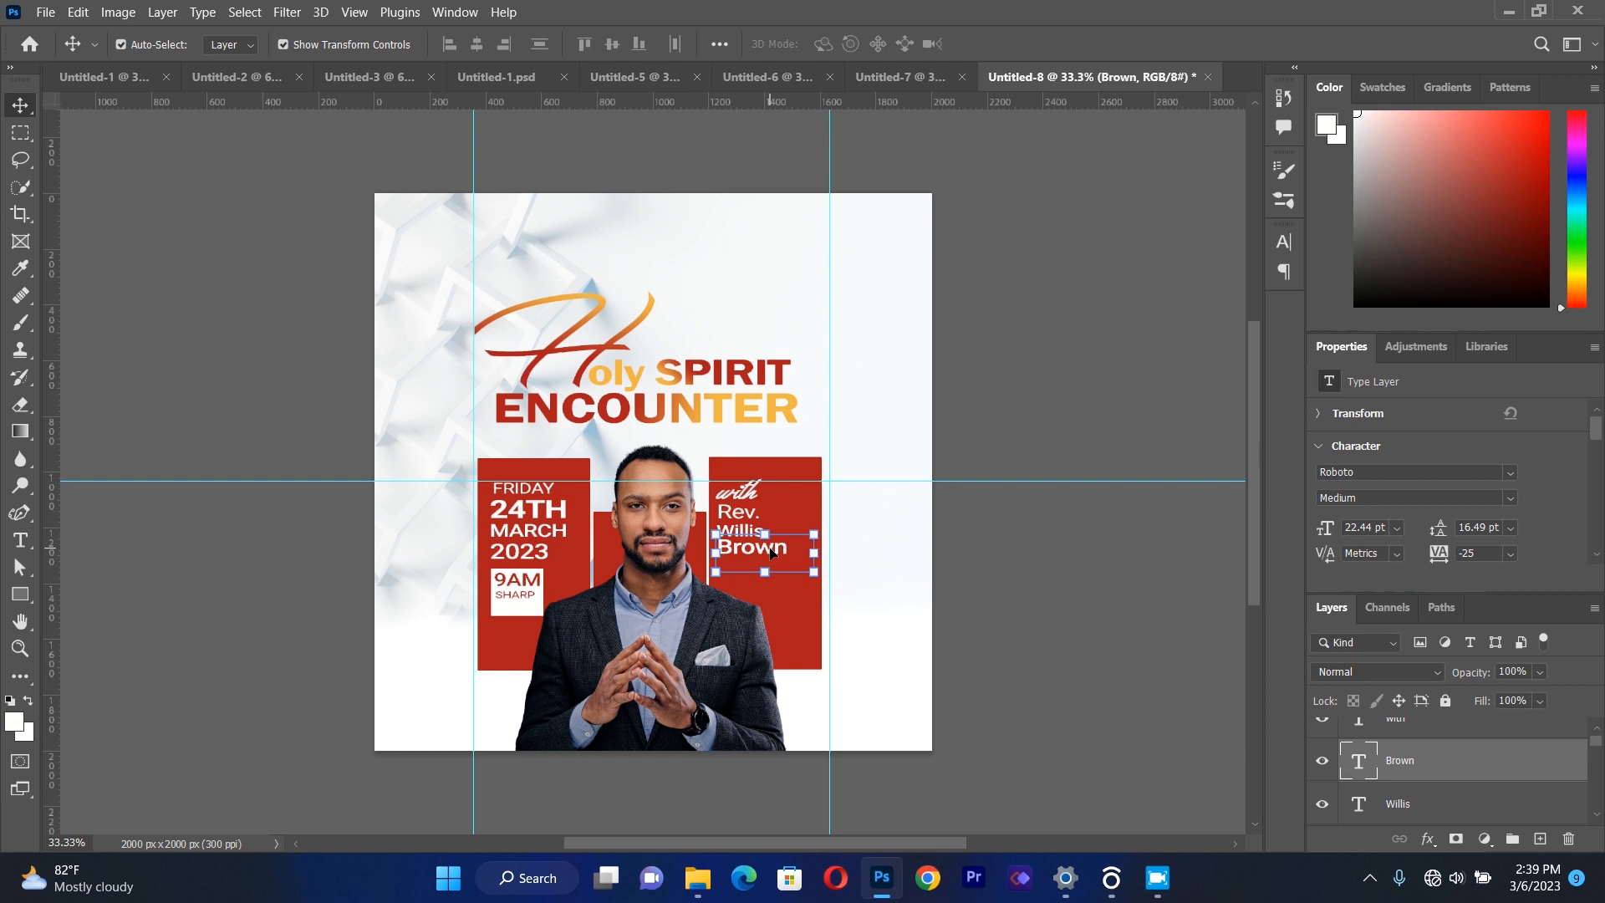
{"action": "left_click_drag", "start_coordinate": [815, 575], "coordinate": [804, 577]}
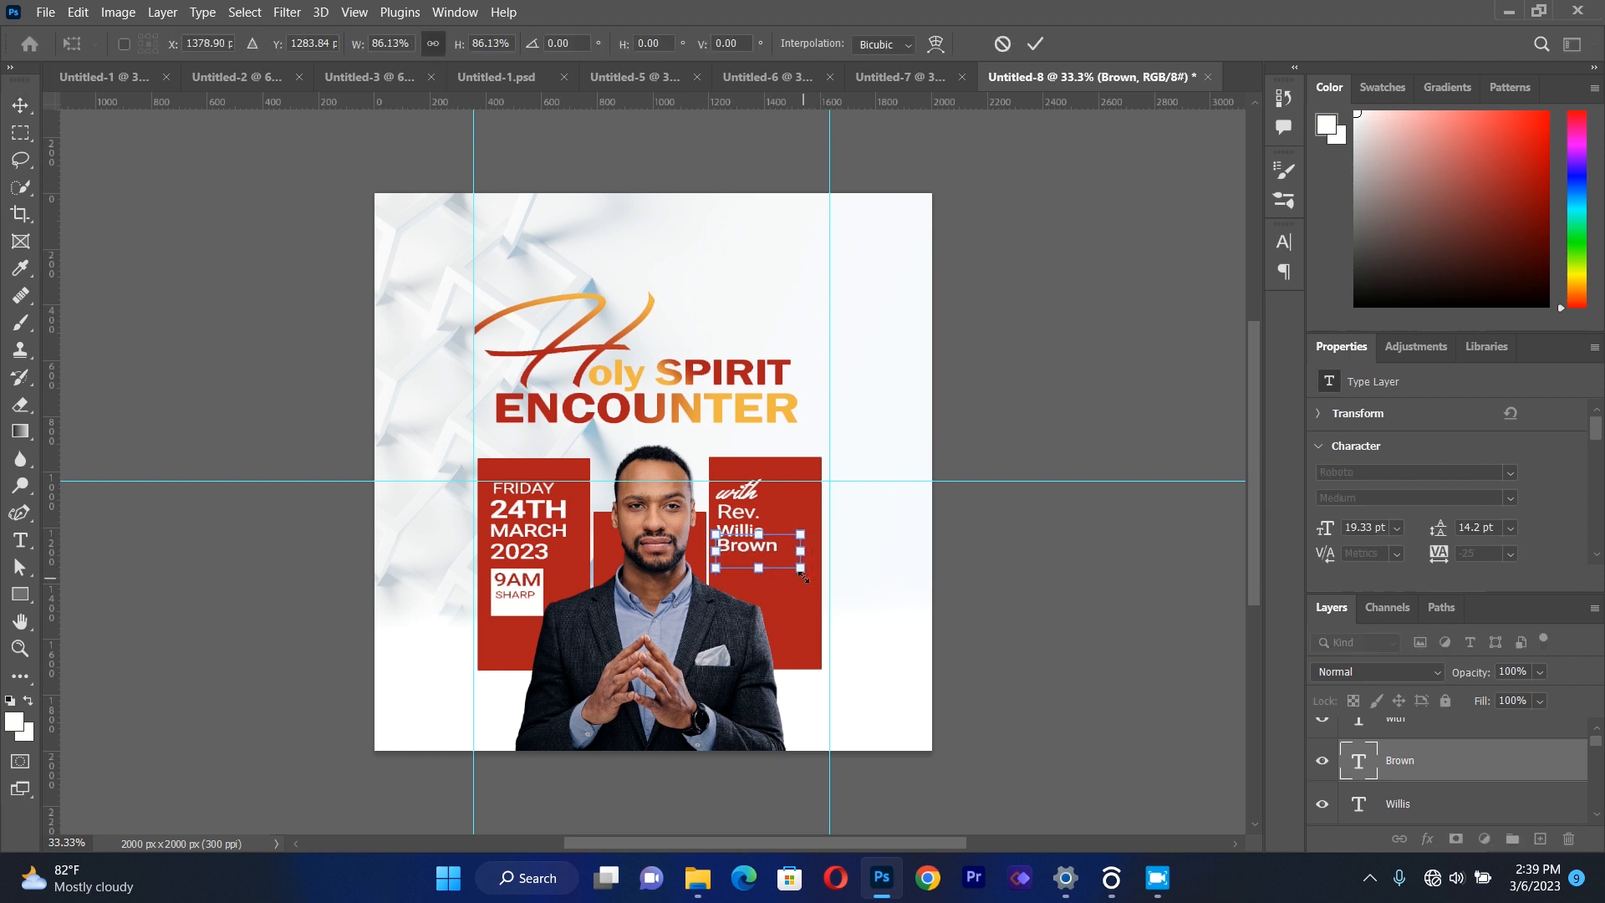
{"action": "left_click", "coordinate": [21, 103]}
{"action": "left_click", "coordinate": [126, 236]}
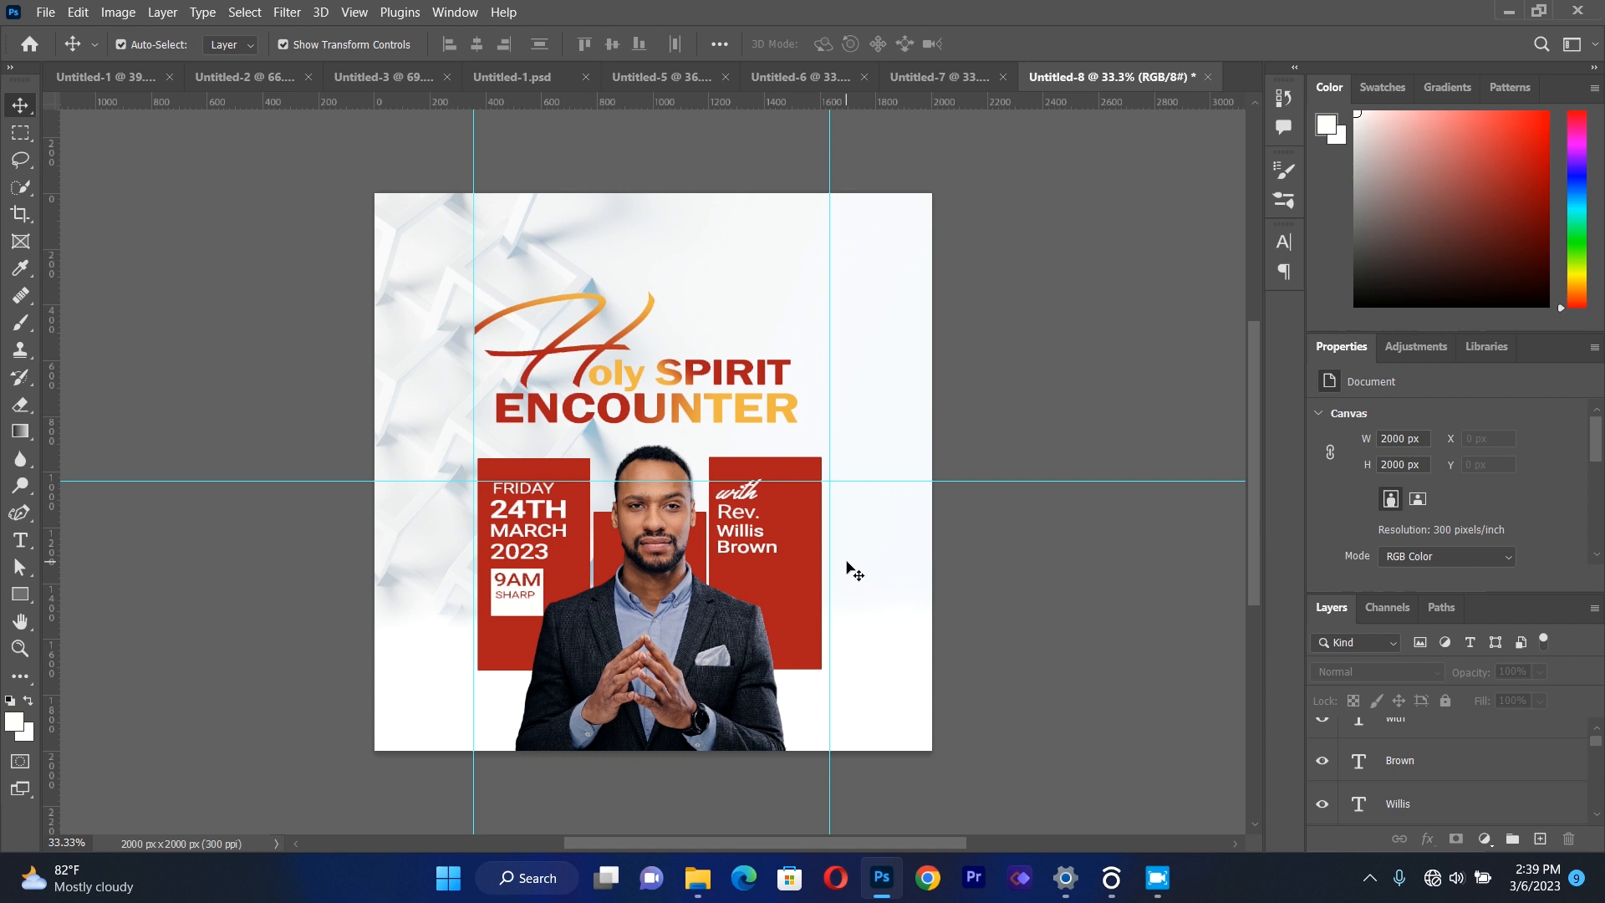
Draw a white rectangle about 2246 x 370 px across the bottom of the canvas, overlapping the pastor photo.
{"action": "left_click", "coordinate": [20, 594]}
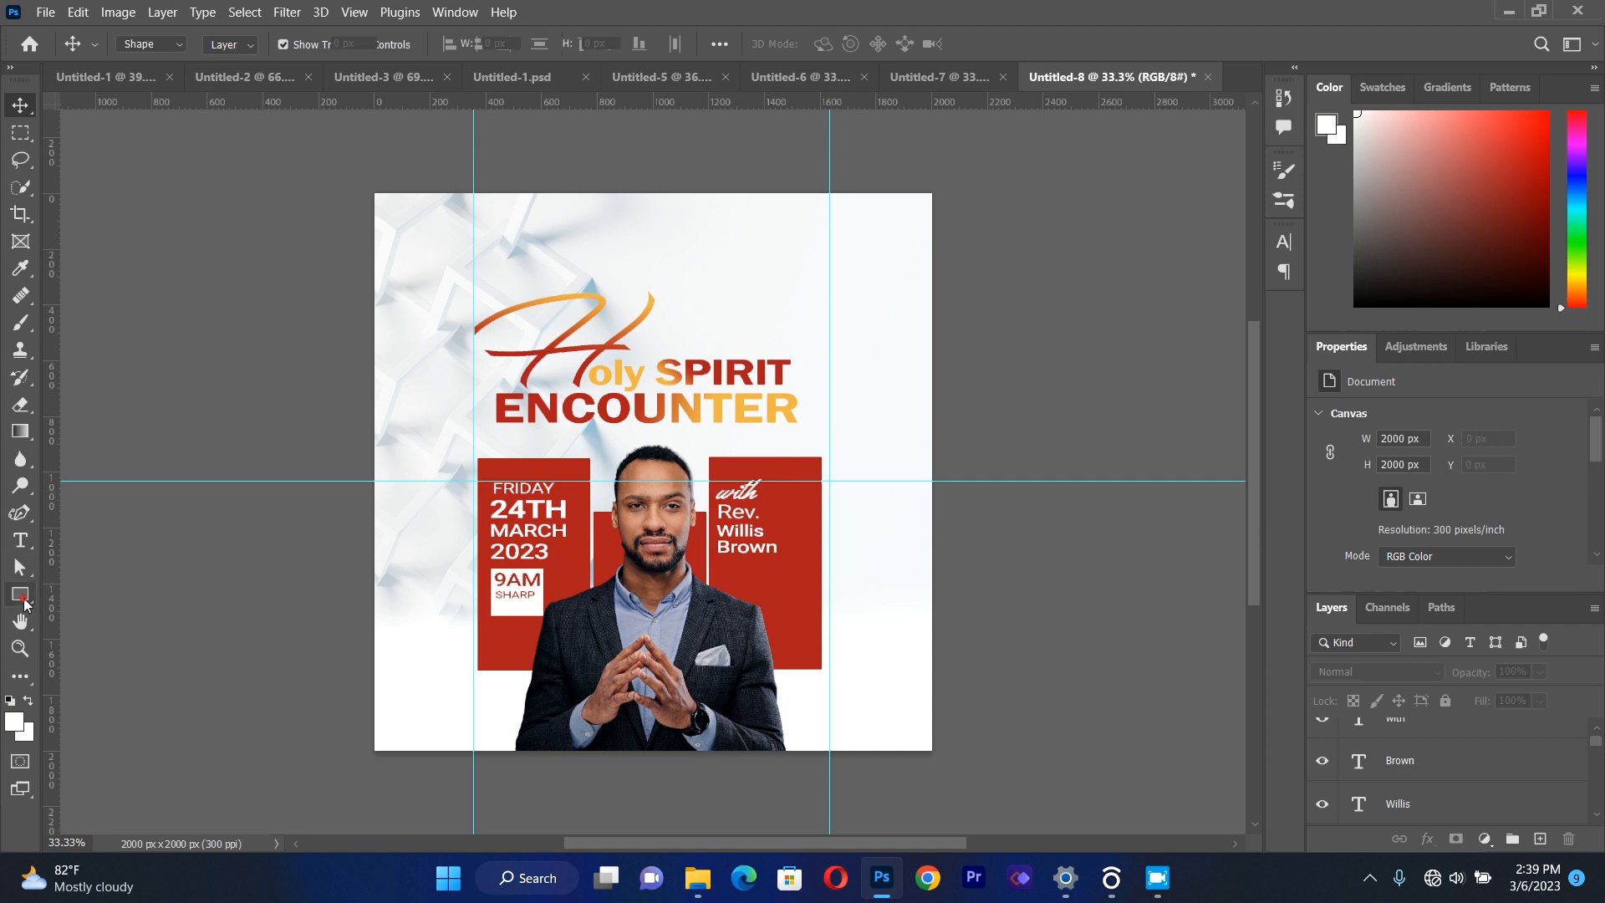
{"action": "left_click_drag", "start_coordinate": [318, 658], "coordinate": [943, 760]}
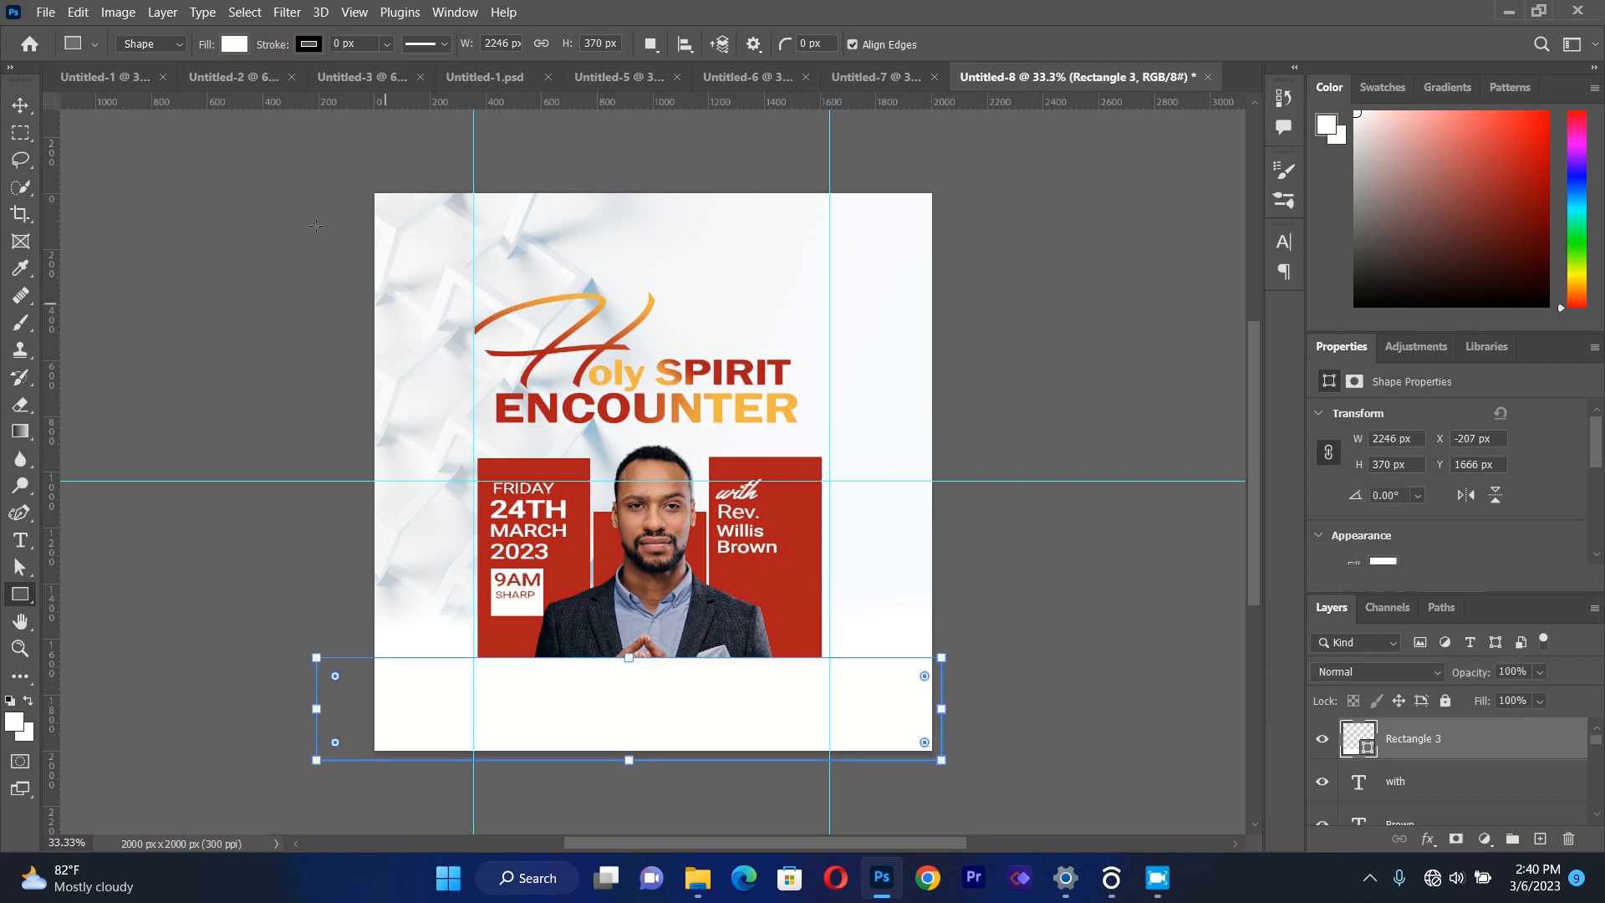
Set the bottom rectangle's fill color to #ecab42.
{"action": "left_click", "coordinate": [235, 44]}
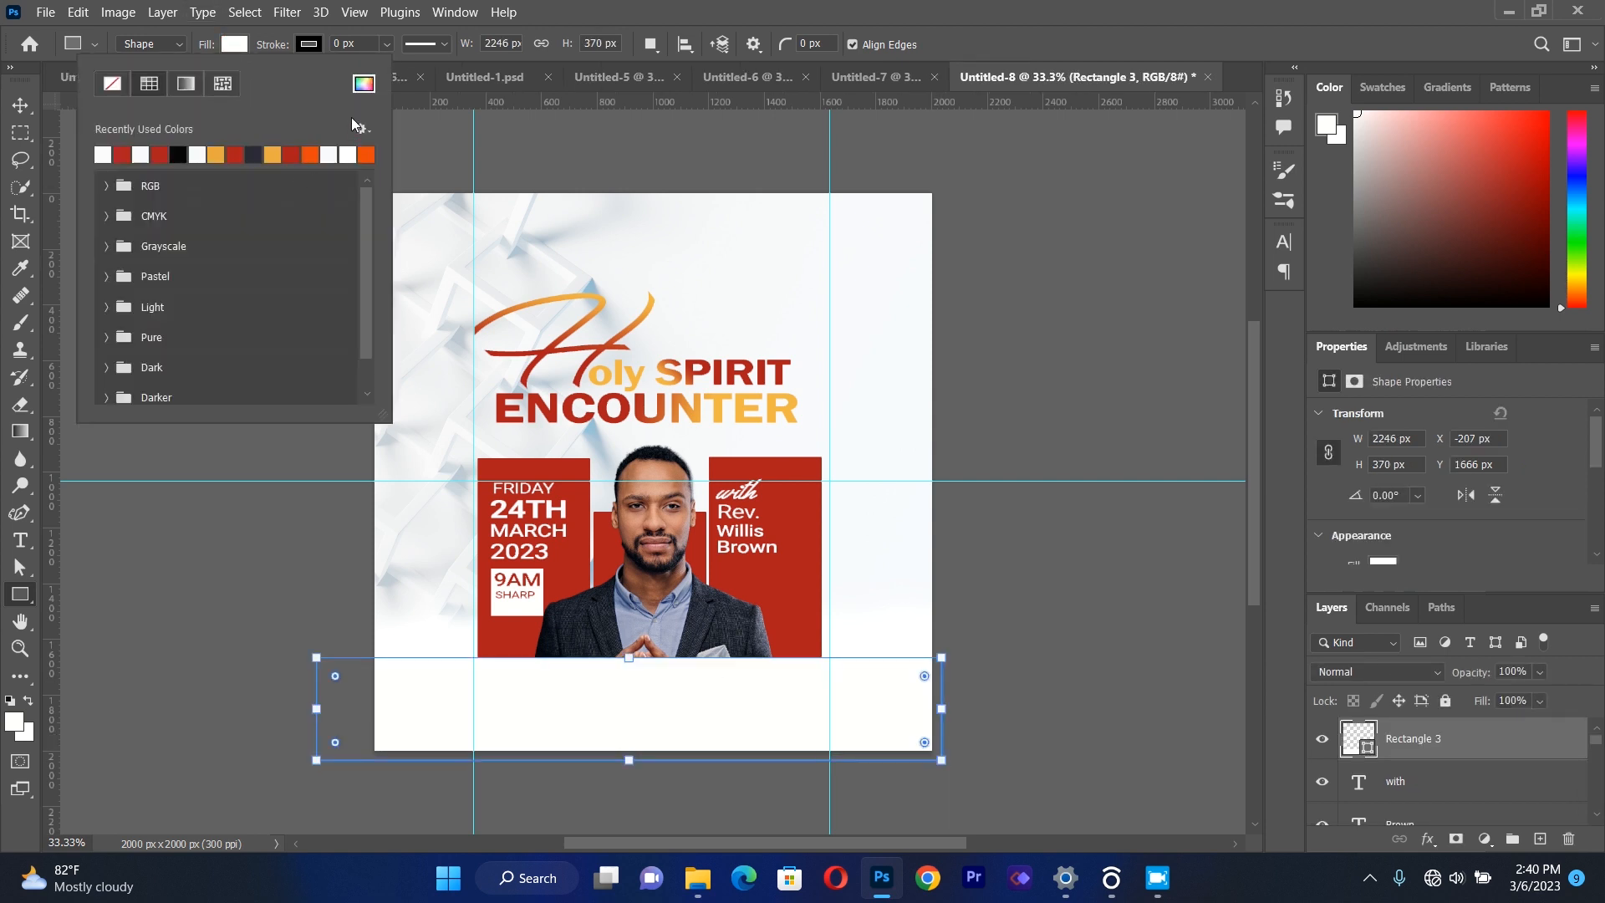
{"action": "left_click", "coordinate": [362, 84]}
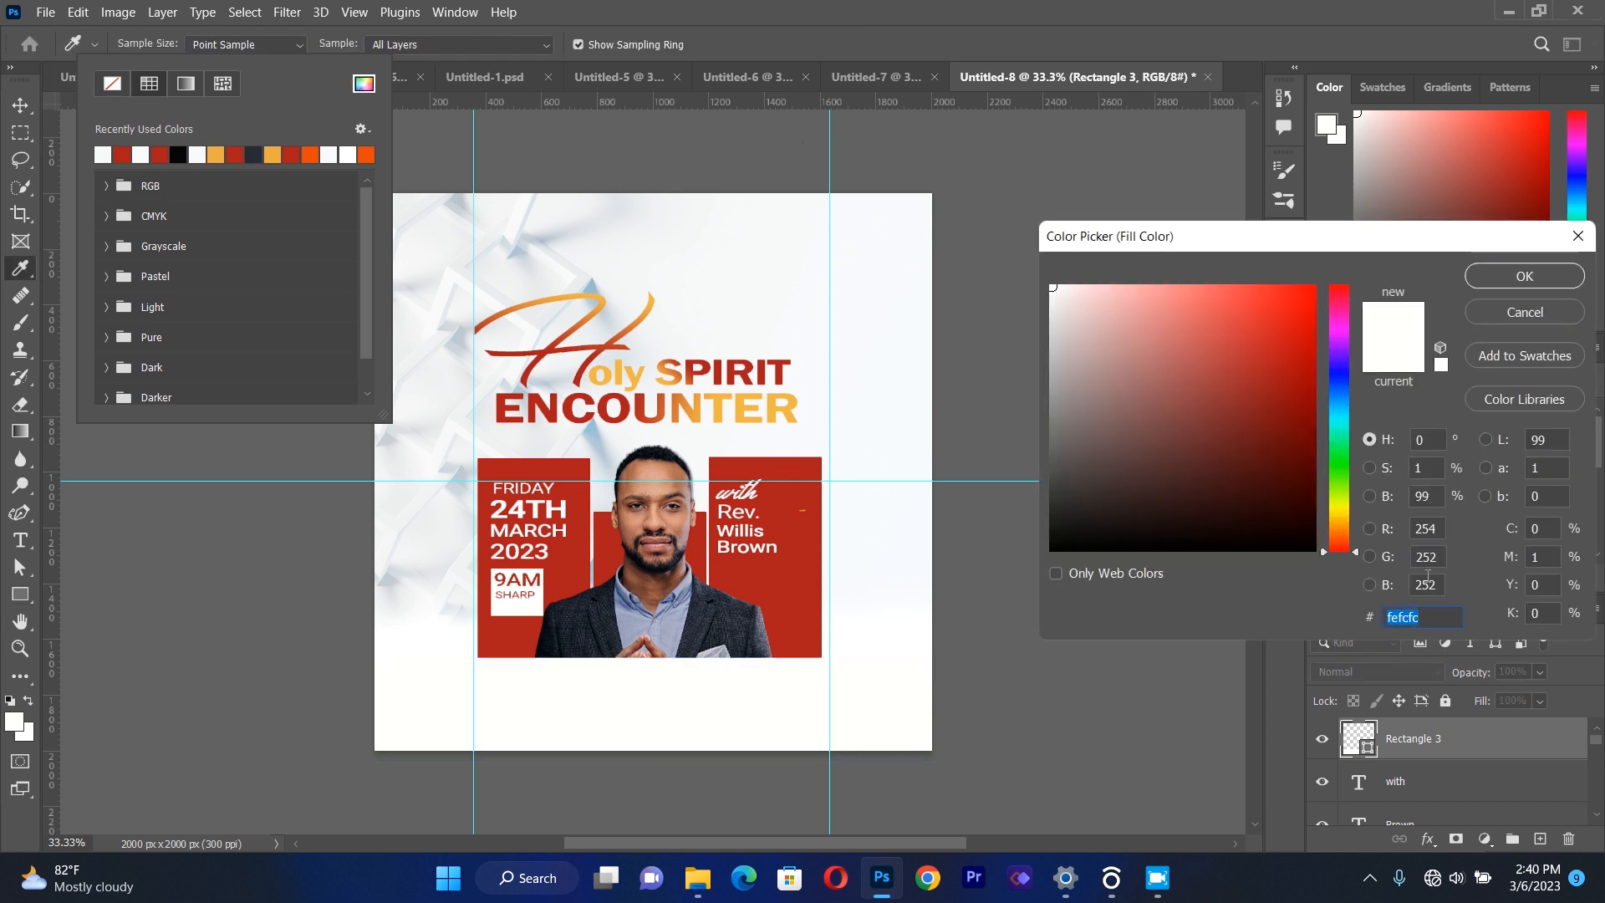
{"action": "key", "text": "BackSpace"}
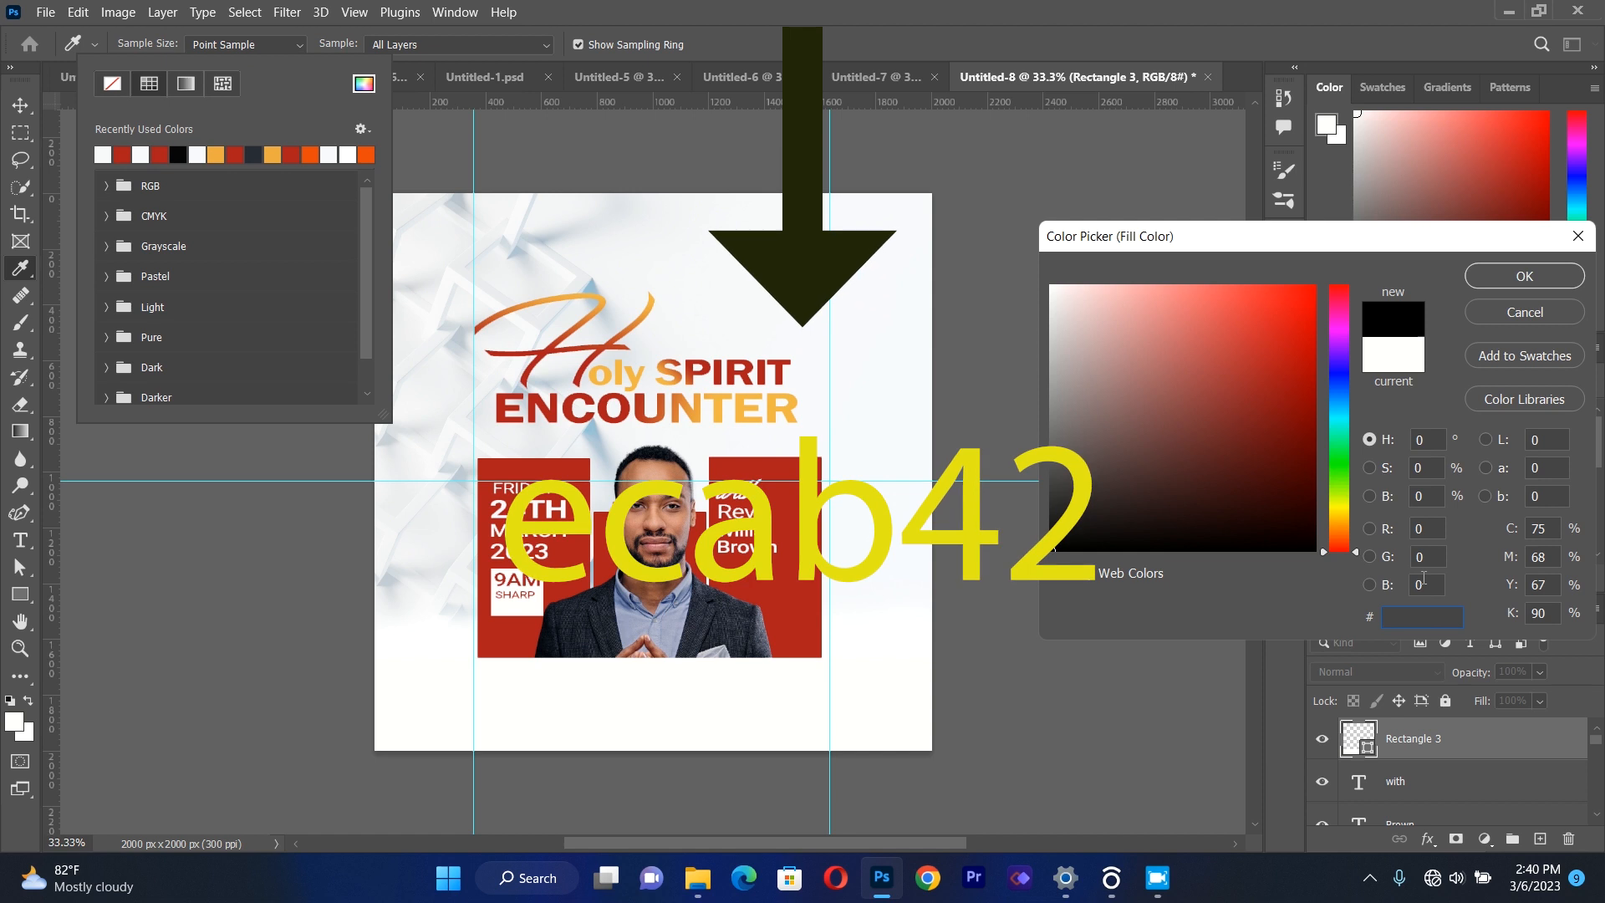
{"action": "type", "text": "e"}
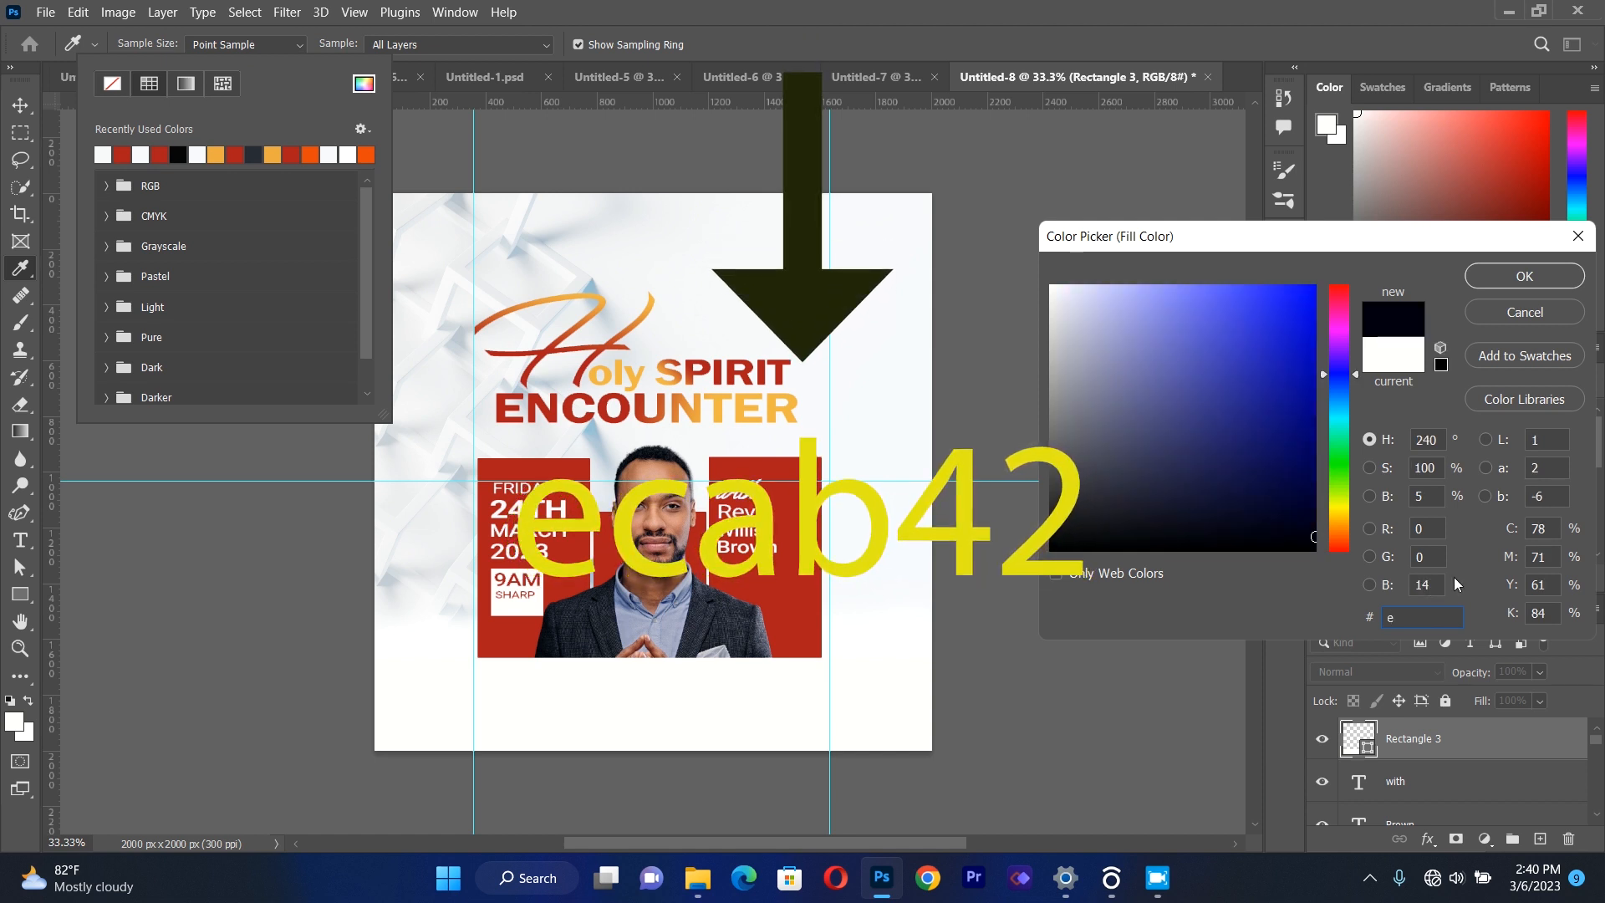
{"action": "type", "text": "ca"}
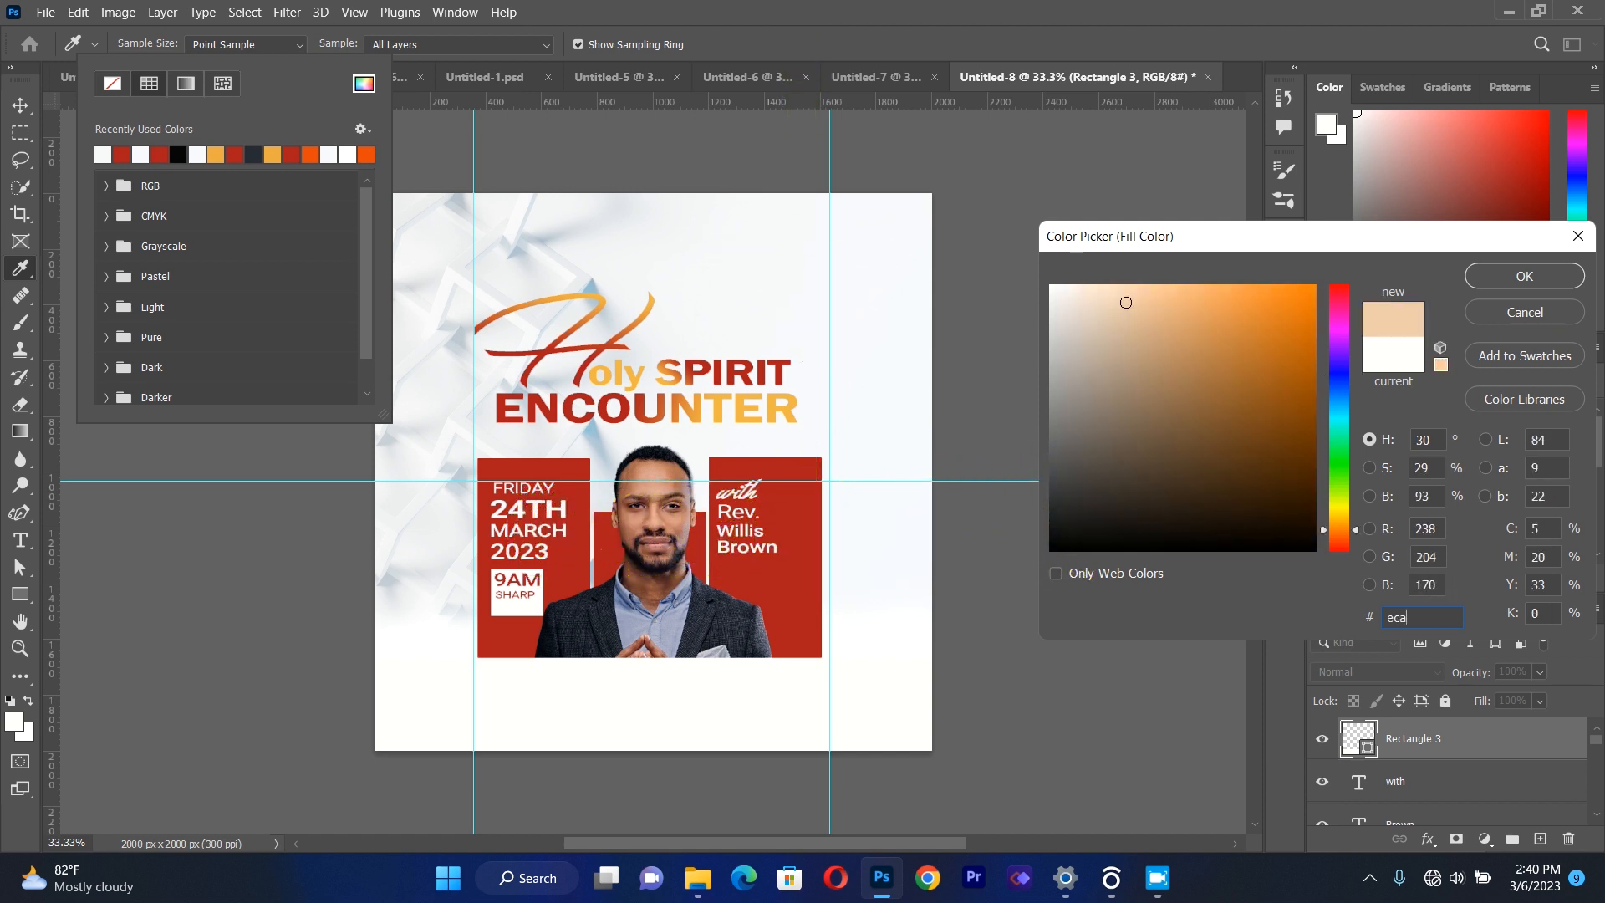
{"action": "type", "text": "b"}
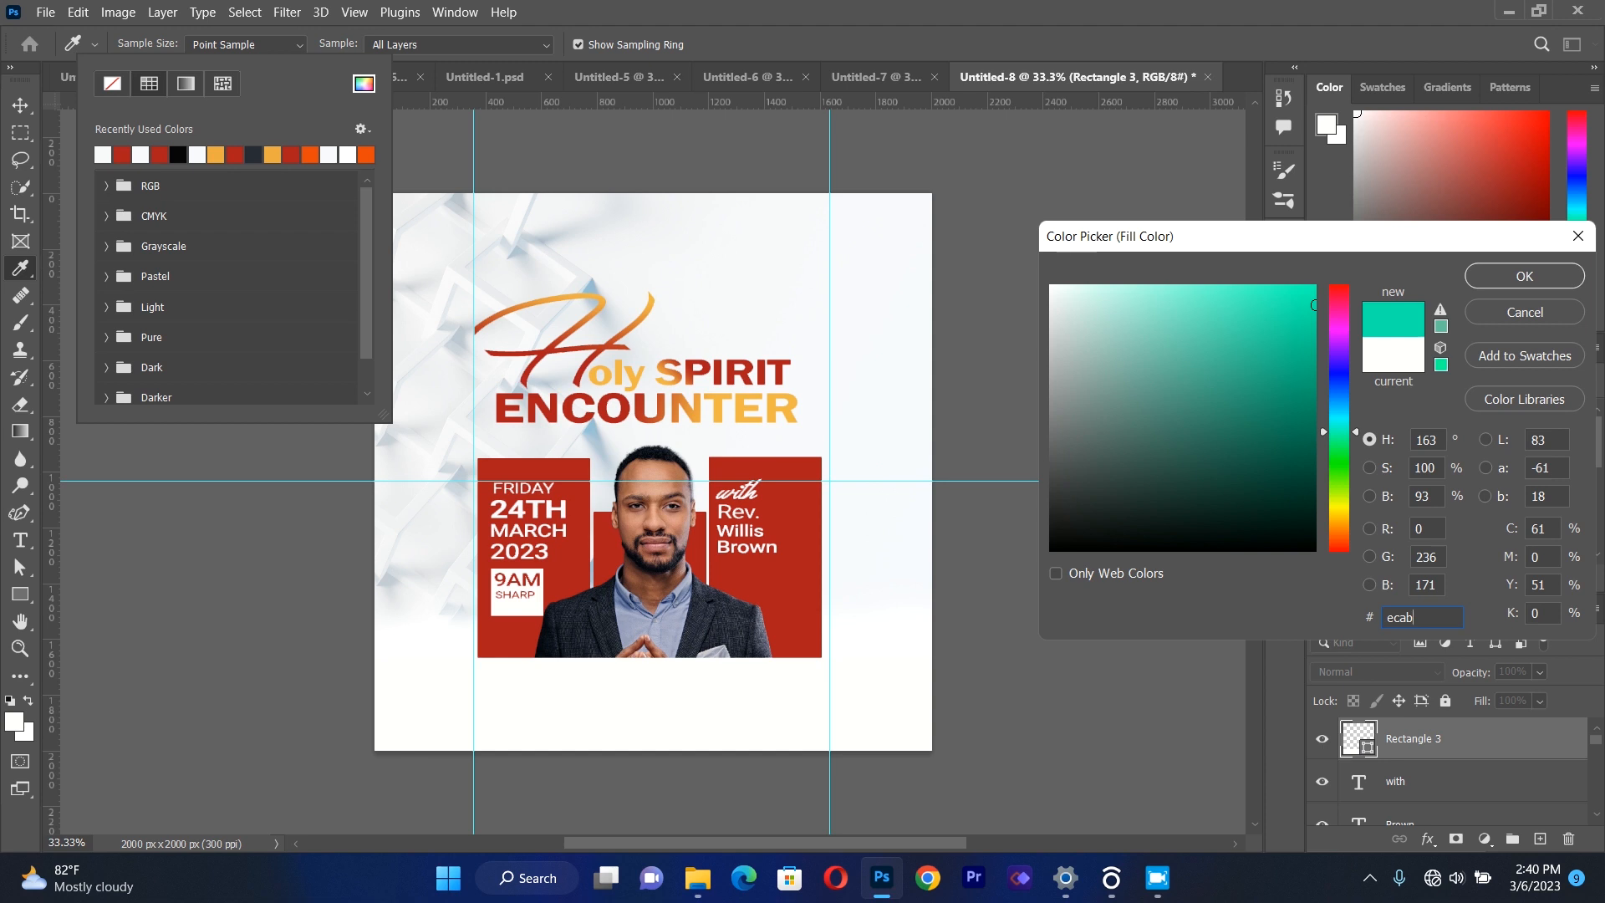
{"action": "type", "text": "4"}
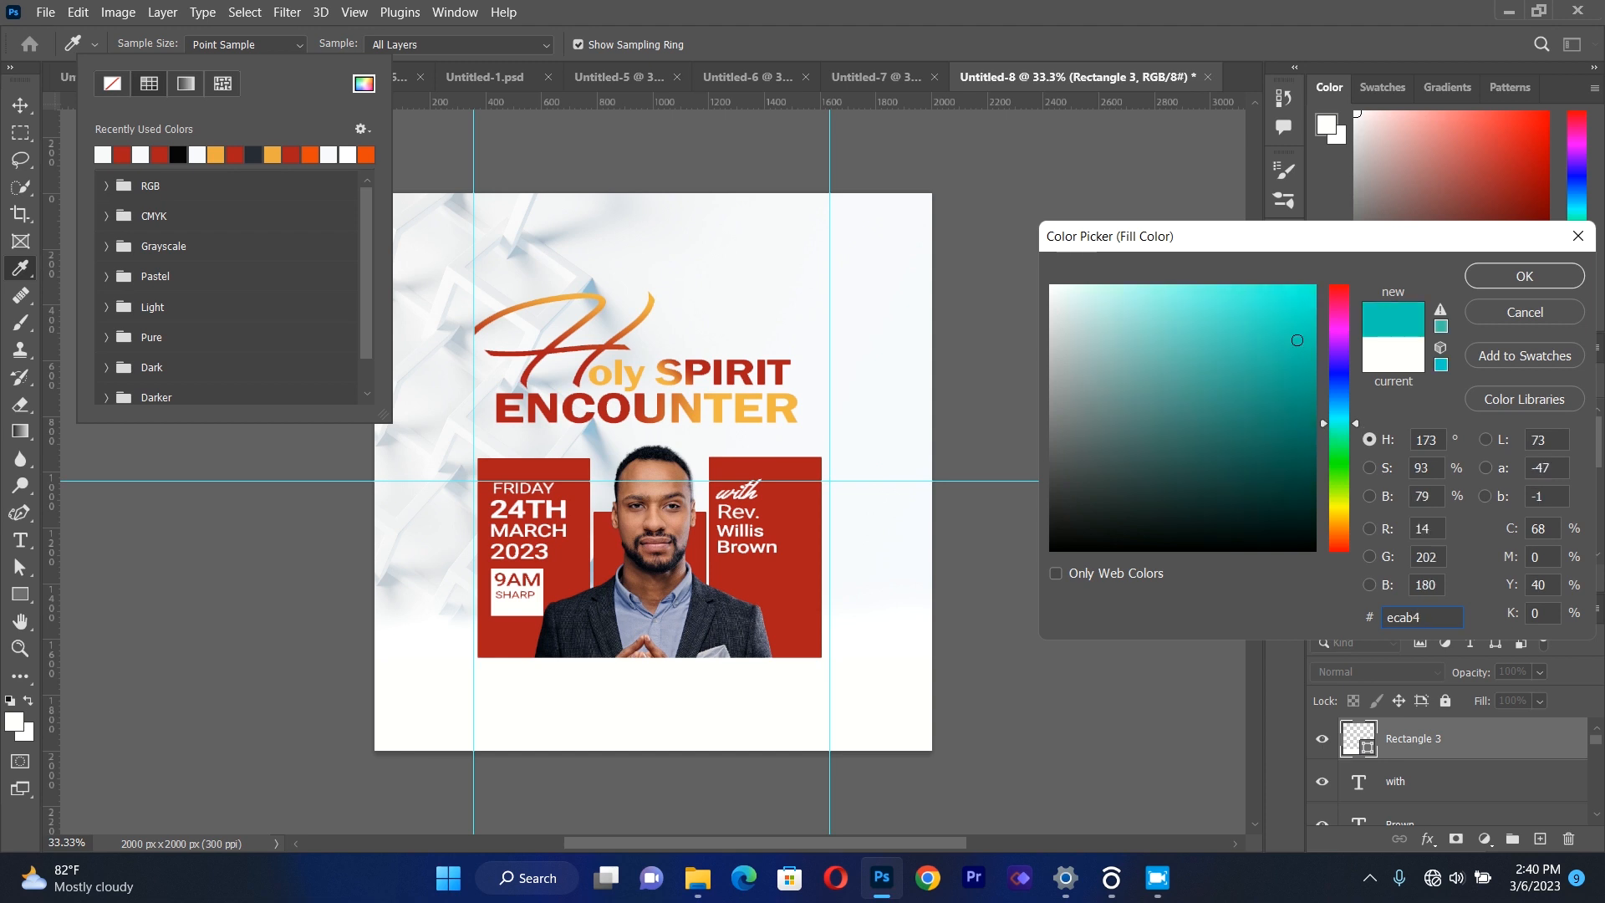
{"action": "type", "text": "2"}
{"action": "left_click", "coordinate": [1525, 279]}
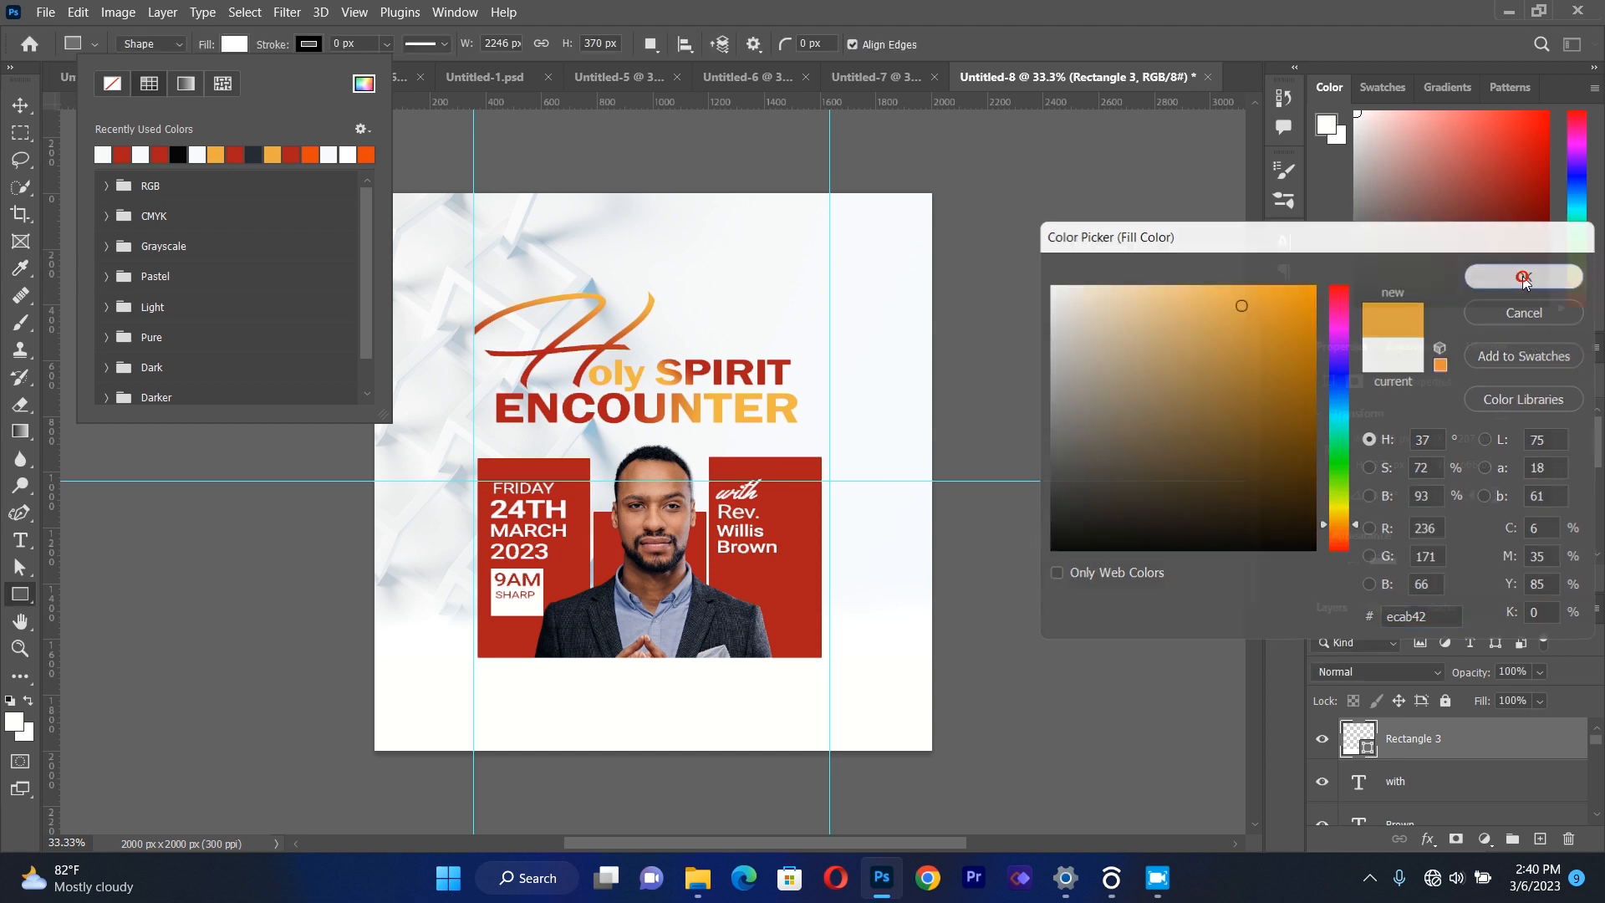
Move the orange rectangle down to about Y 1882 px so only a thin band covers the canvas's bottom edge.
{"action": "left_click", "coordinate": [20, 104]}
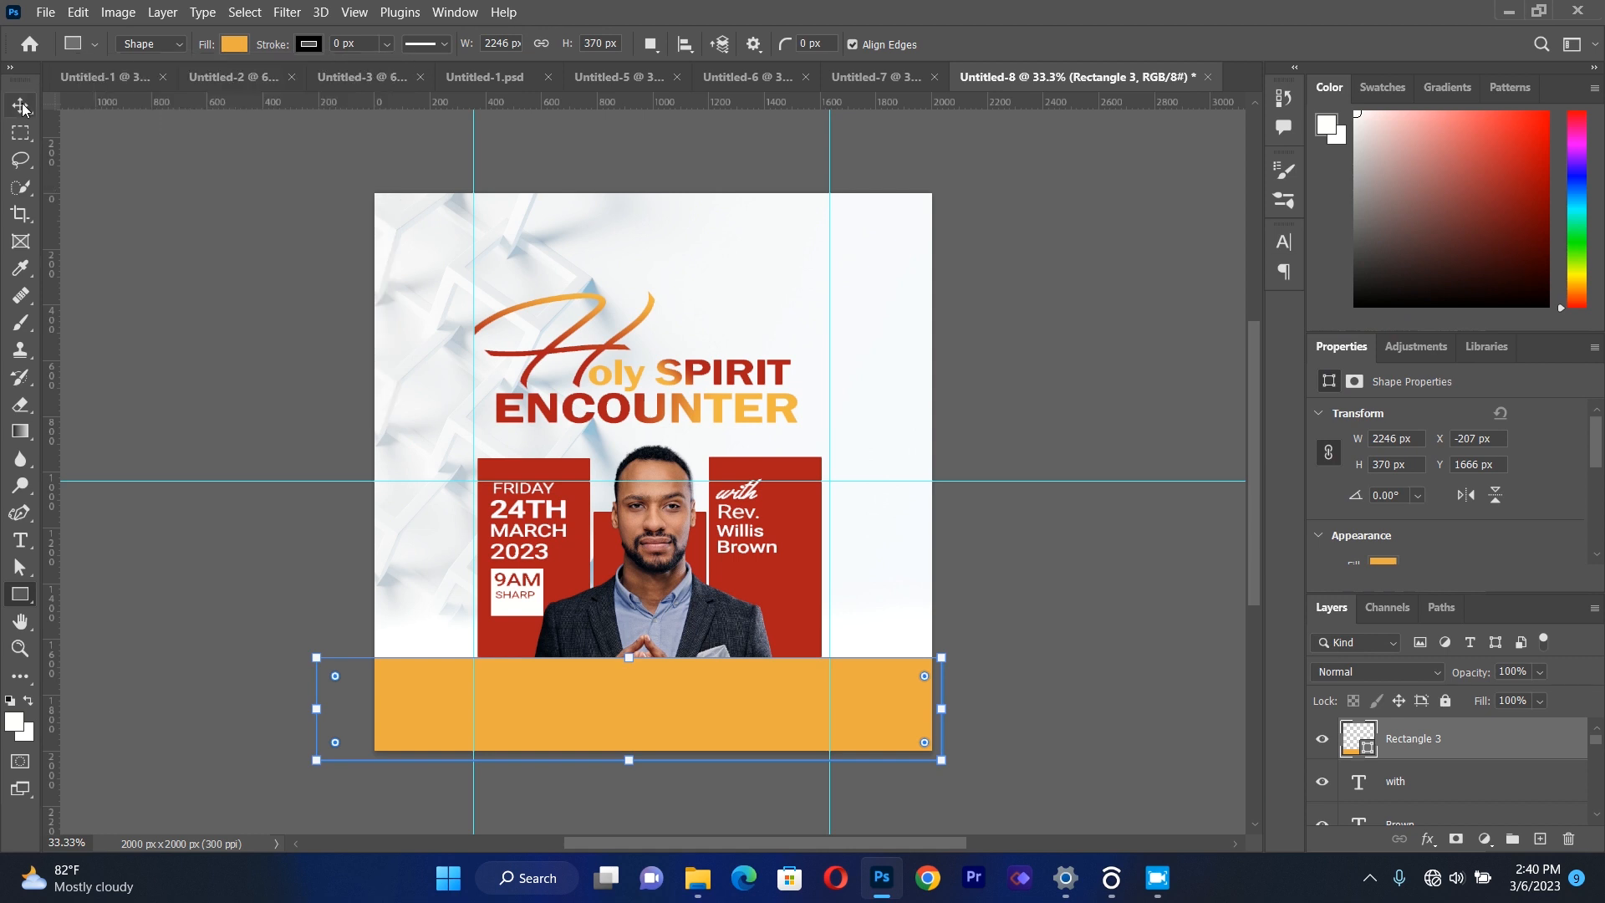
{"action": "left_click_drag", "start_coordinate": [634, 697], "coordinate": [635, 749]}
{"action": "left_click", "coordinate": [1116, 663]}
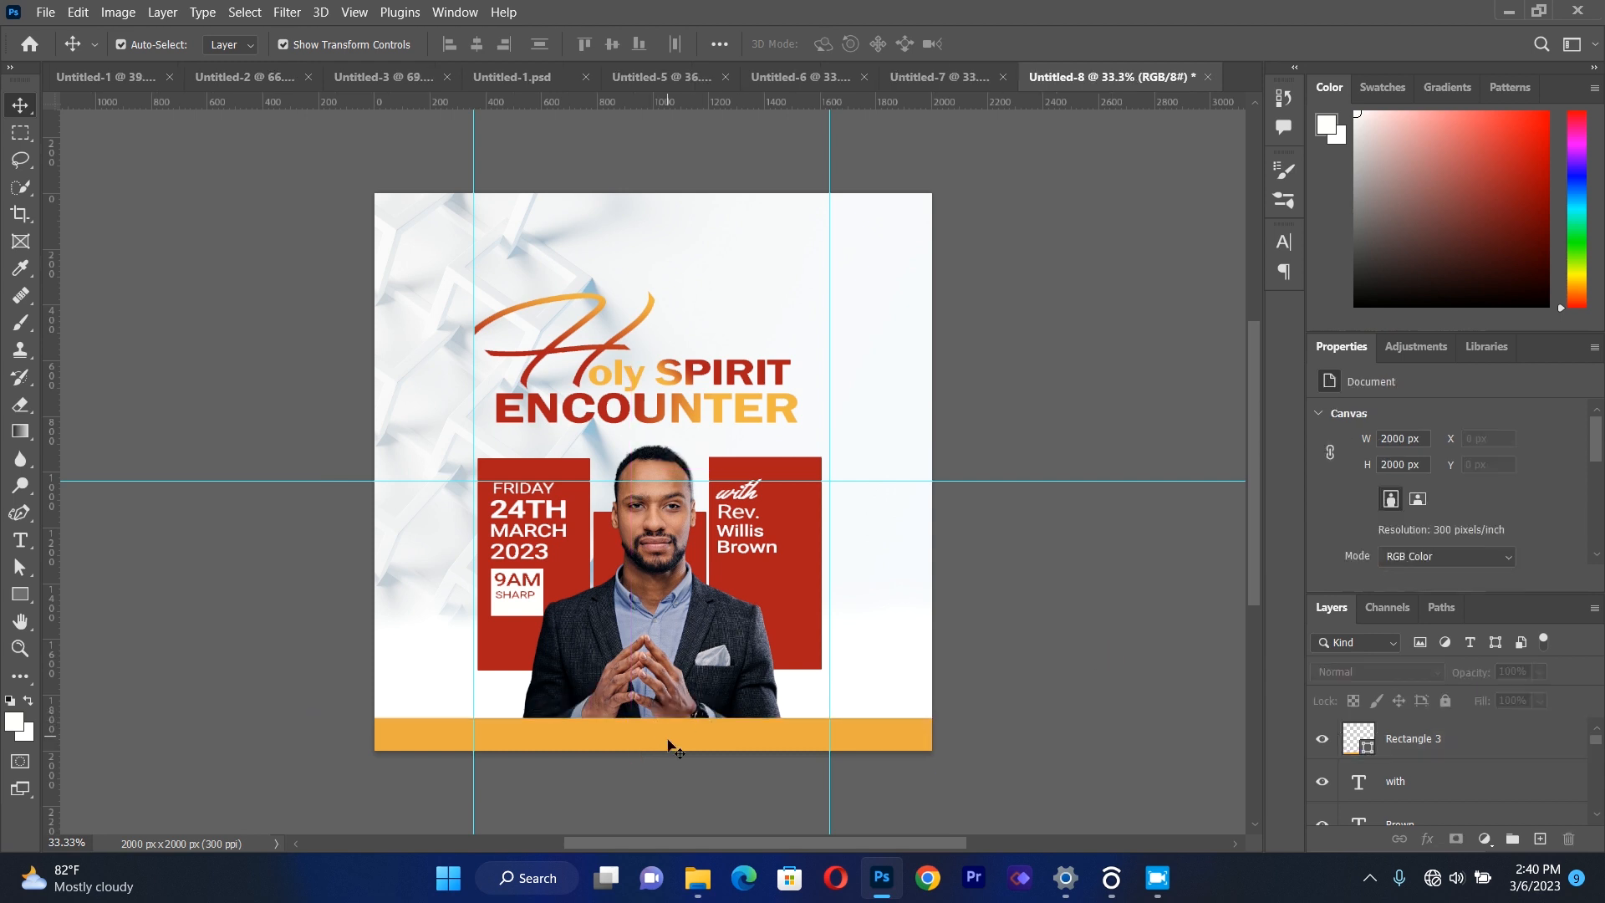
Reorder the orange band's layer to just above Layer 0, behind the pastor photo, and raise the band to about Y 1824 px.
{"action": "left_click", "coordinate": [671, 743]}
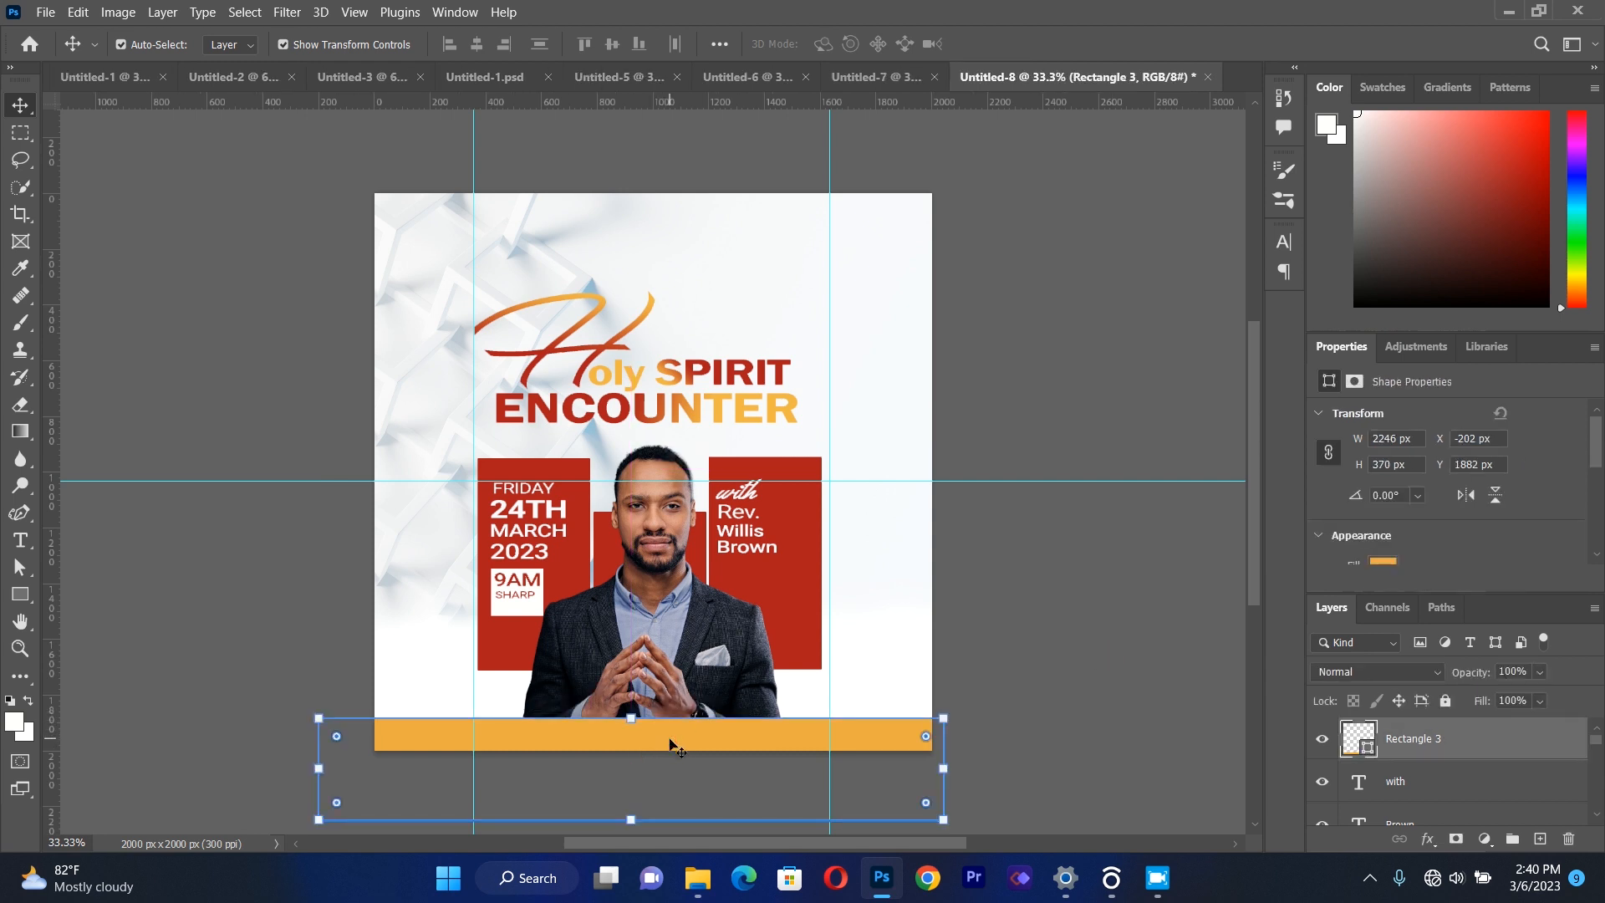
{"action": "left_click_drag", "start_coordinate": [1405, 743], "coordinate": [1388, 787]}
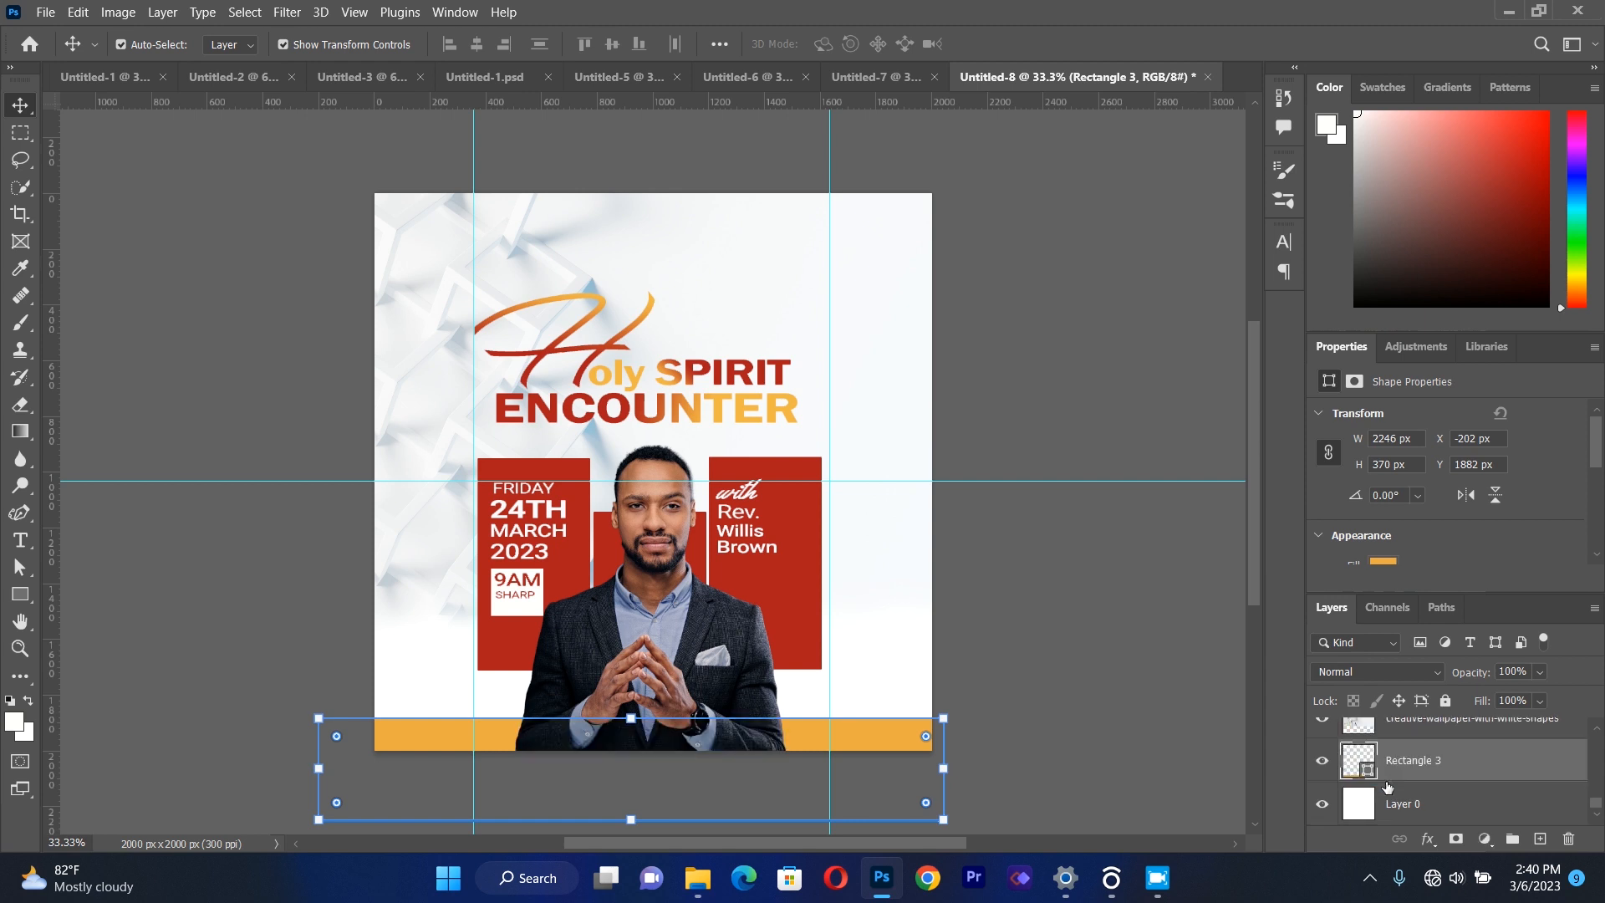
{"action": "left_click", "coordinate": [1130, 683]}
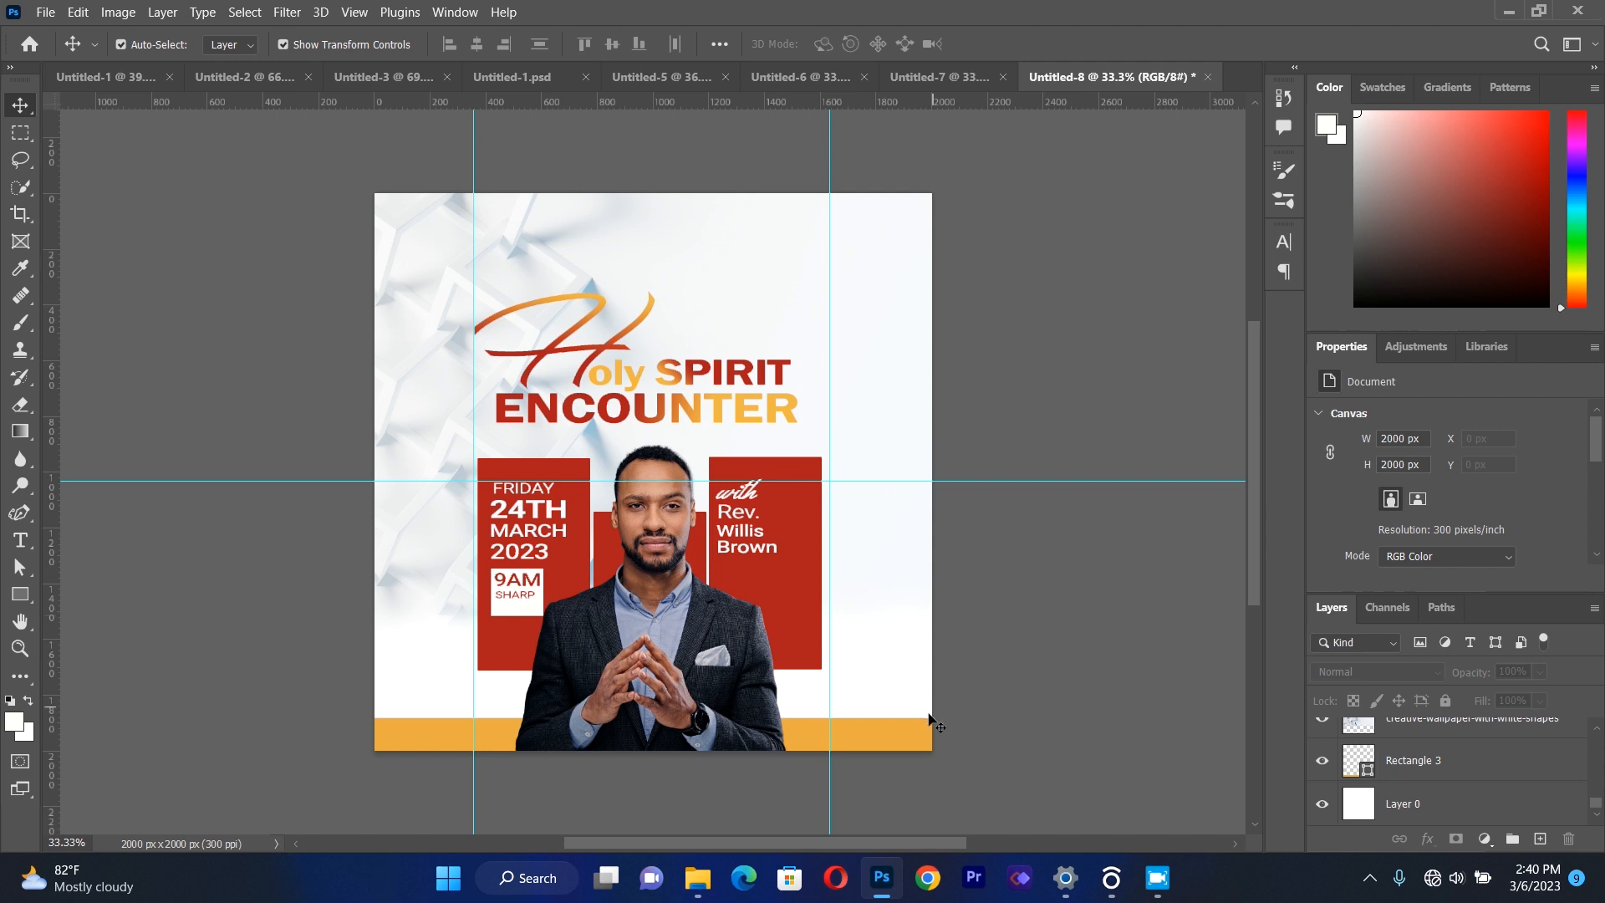
{"action": "left_click_drag", "start_coordinate": [903, 733], "coordinate": [904, 720]}
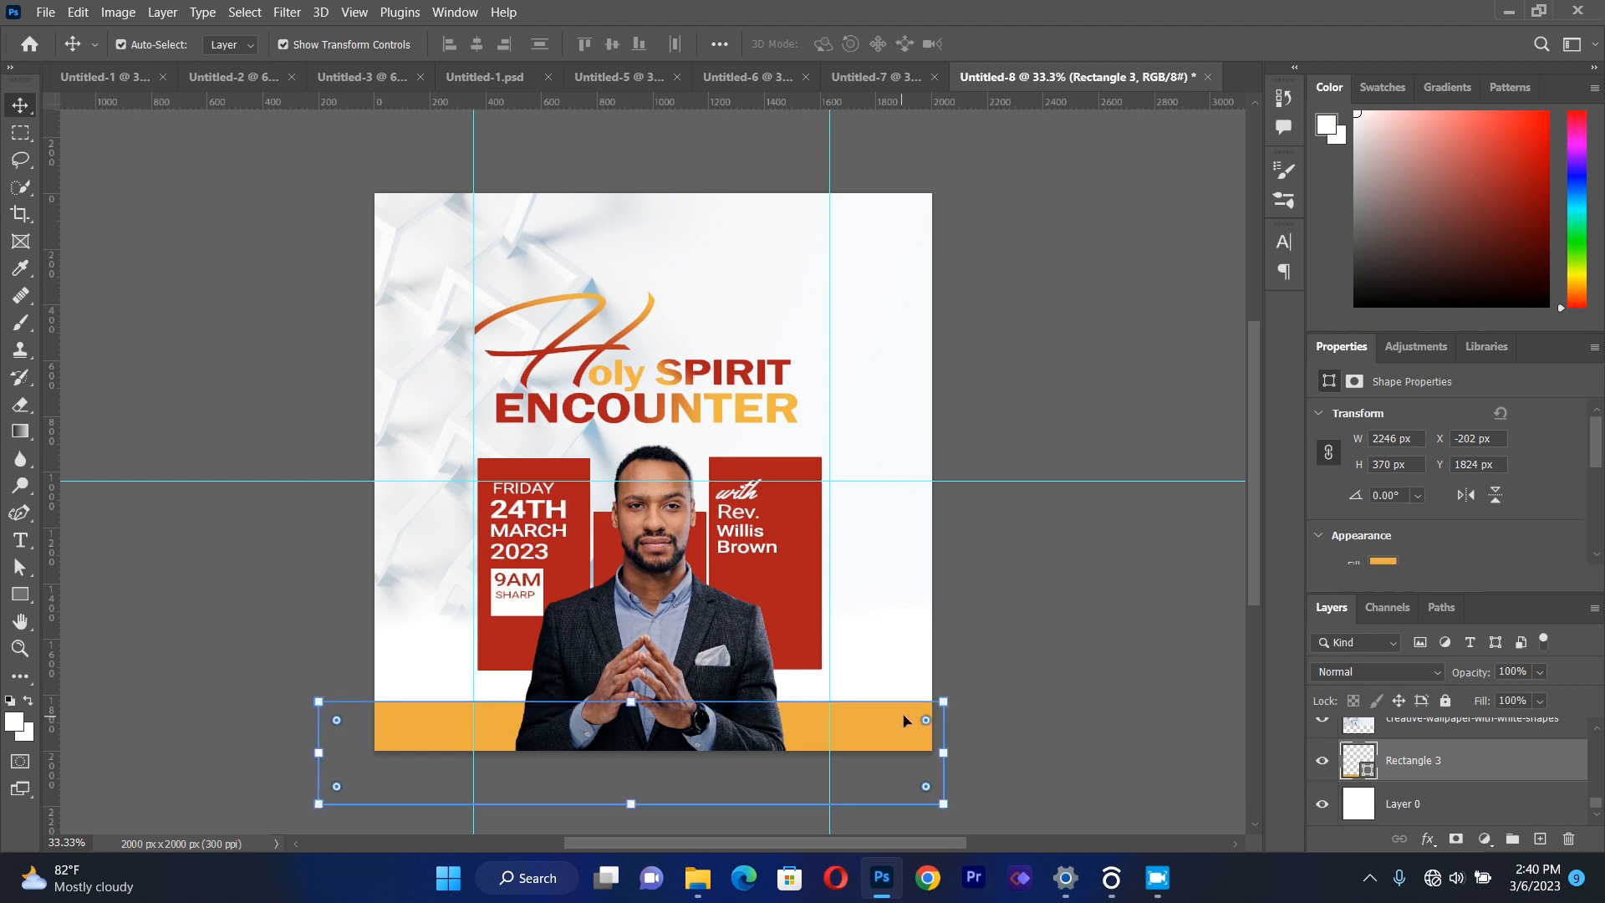
{"action": "left_click", "coordinate": [1033, 686]}
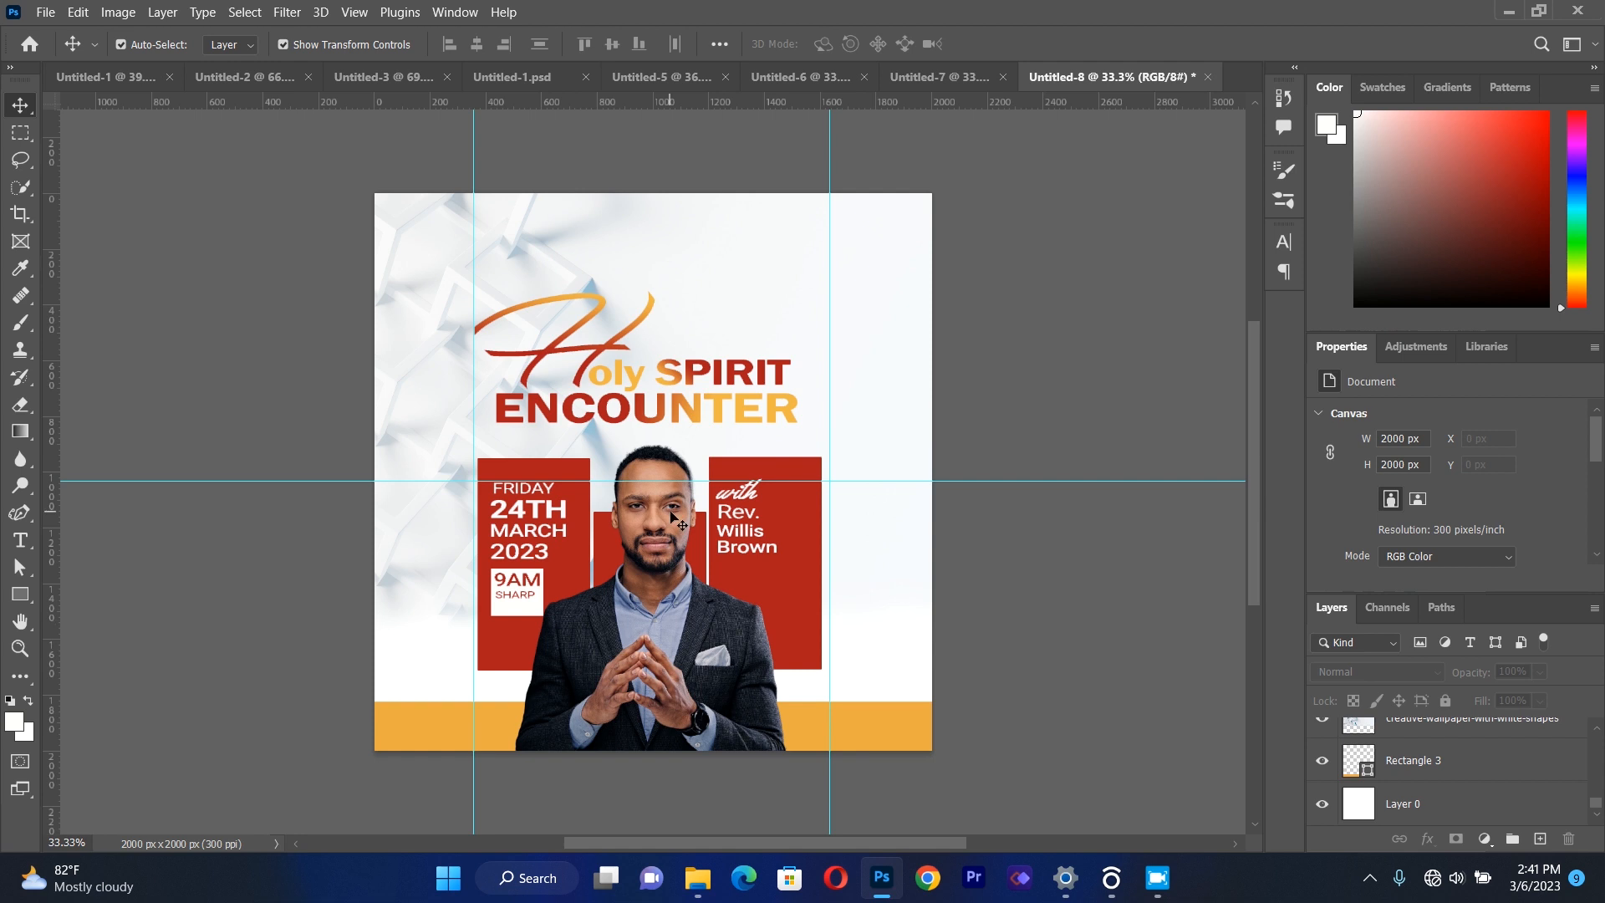
Place the light-burst image 8a4dcc401b56ccd6b80b1df962cd436f.png as a linked file and move it up to the canvas's top edge.
{"action": "left_click", "coordinate": [45, 12]}
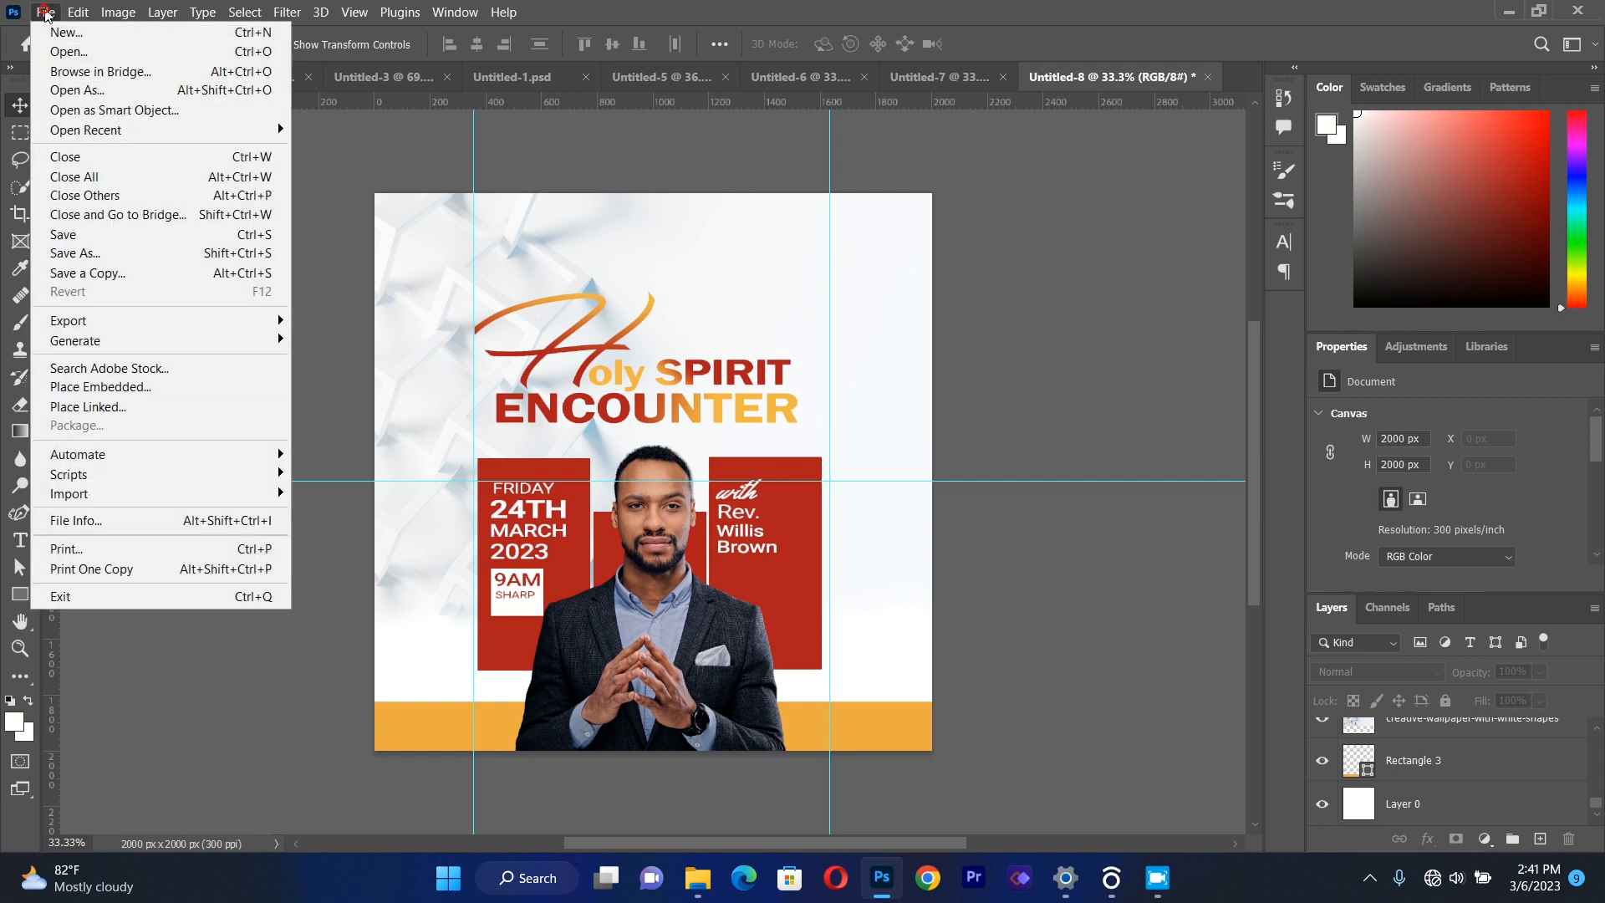
{"action": "left_click", "coordinate": [113, 416]}
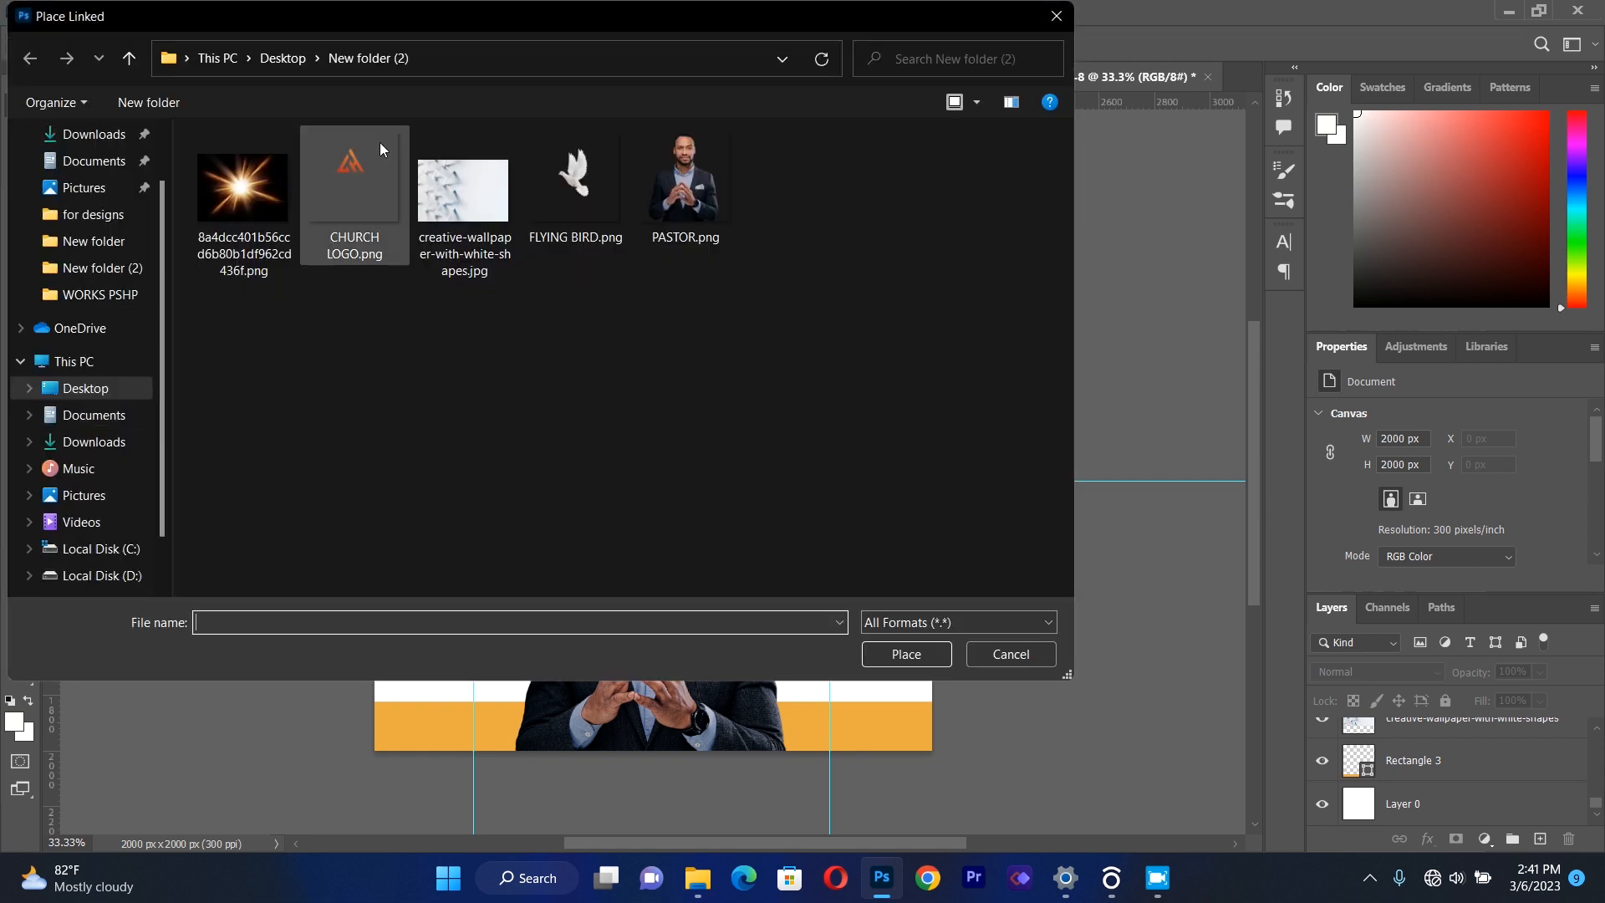
{"action": "double_click", "coordinate": [249, 188]}
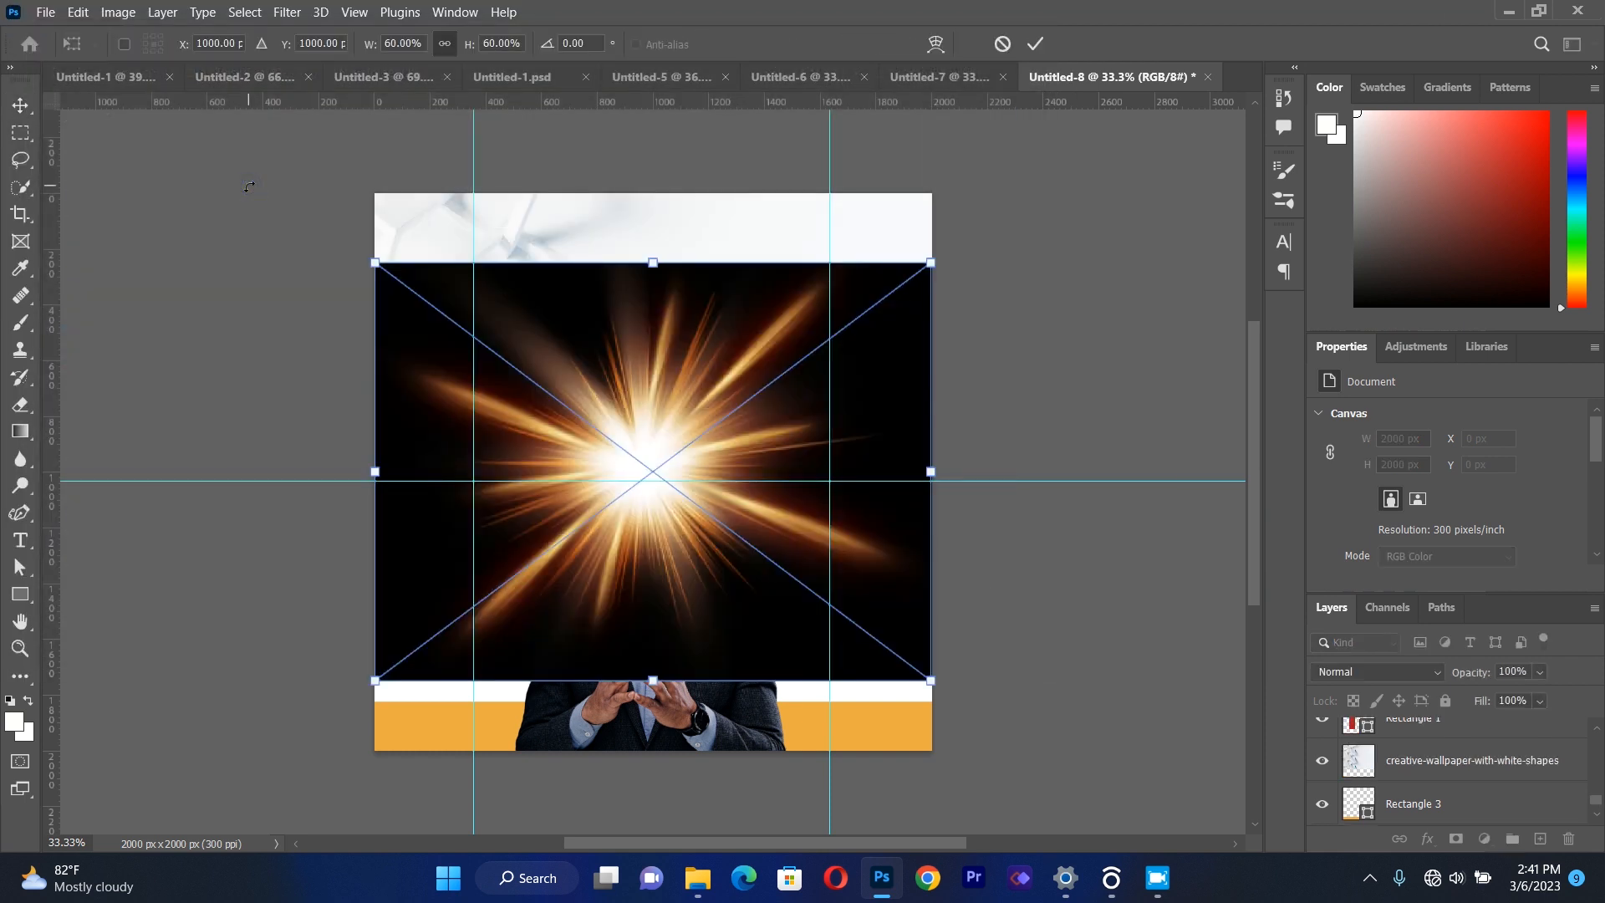
{"action": "left_click_drag", "start_coordinate": [662, 475], "coordinate": [663, 394]}
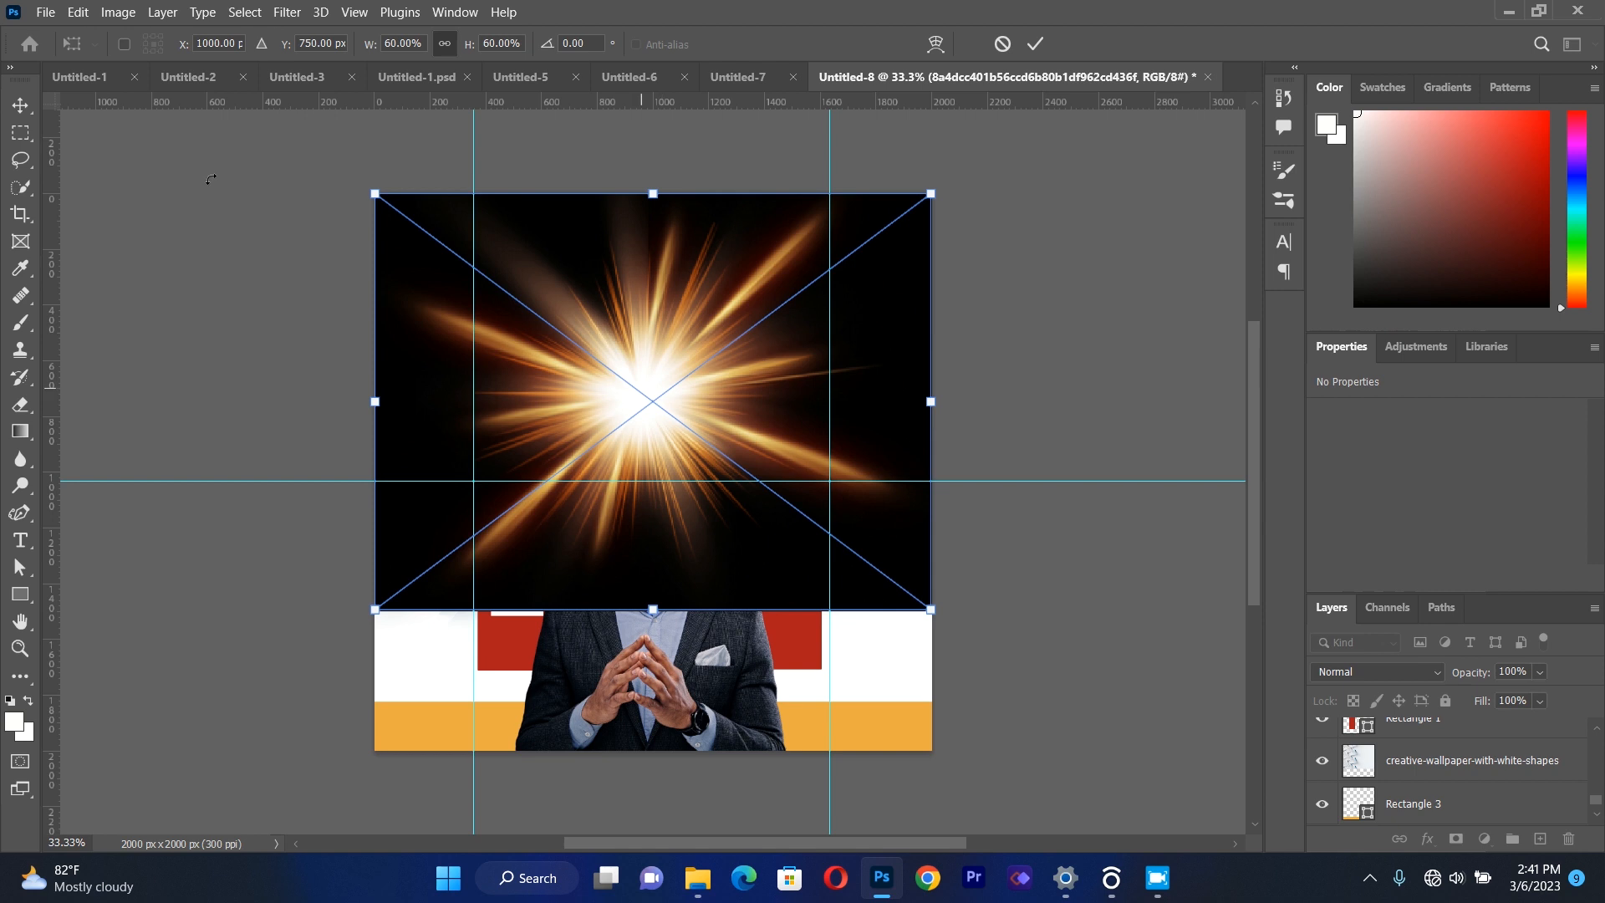
{"action": "left_click", "coordinate": [21, 105]}
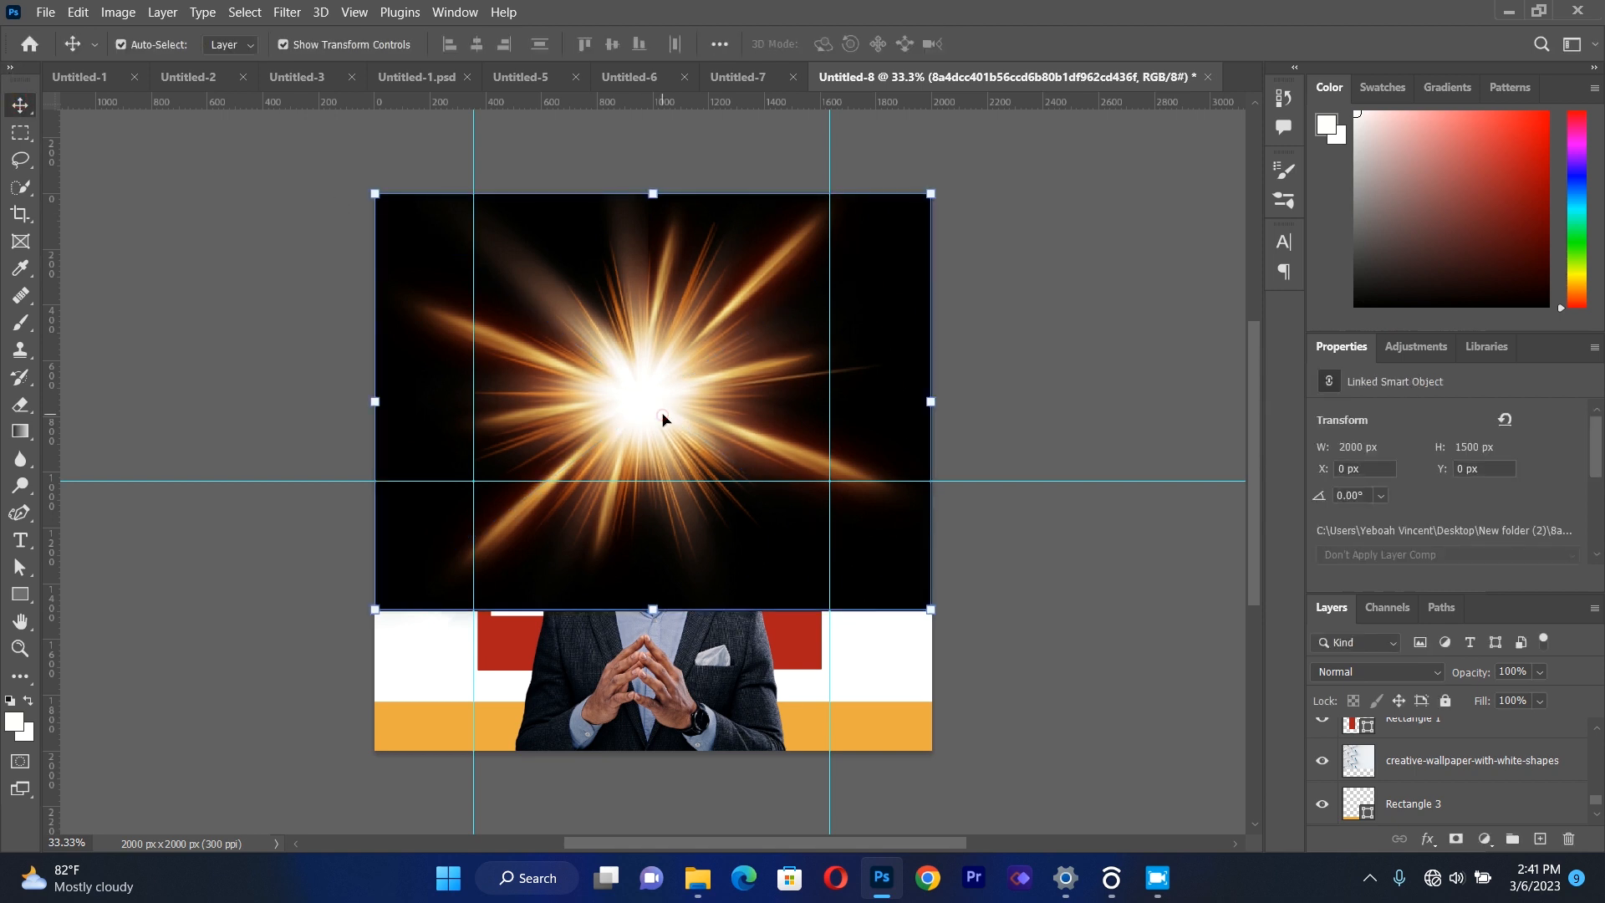
Set the light-burst layer's blend mode to Overlay.
{"action": "left_click_drag", "start_coordinate": [1596, 805], "coordinate": [1595, 737]}
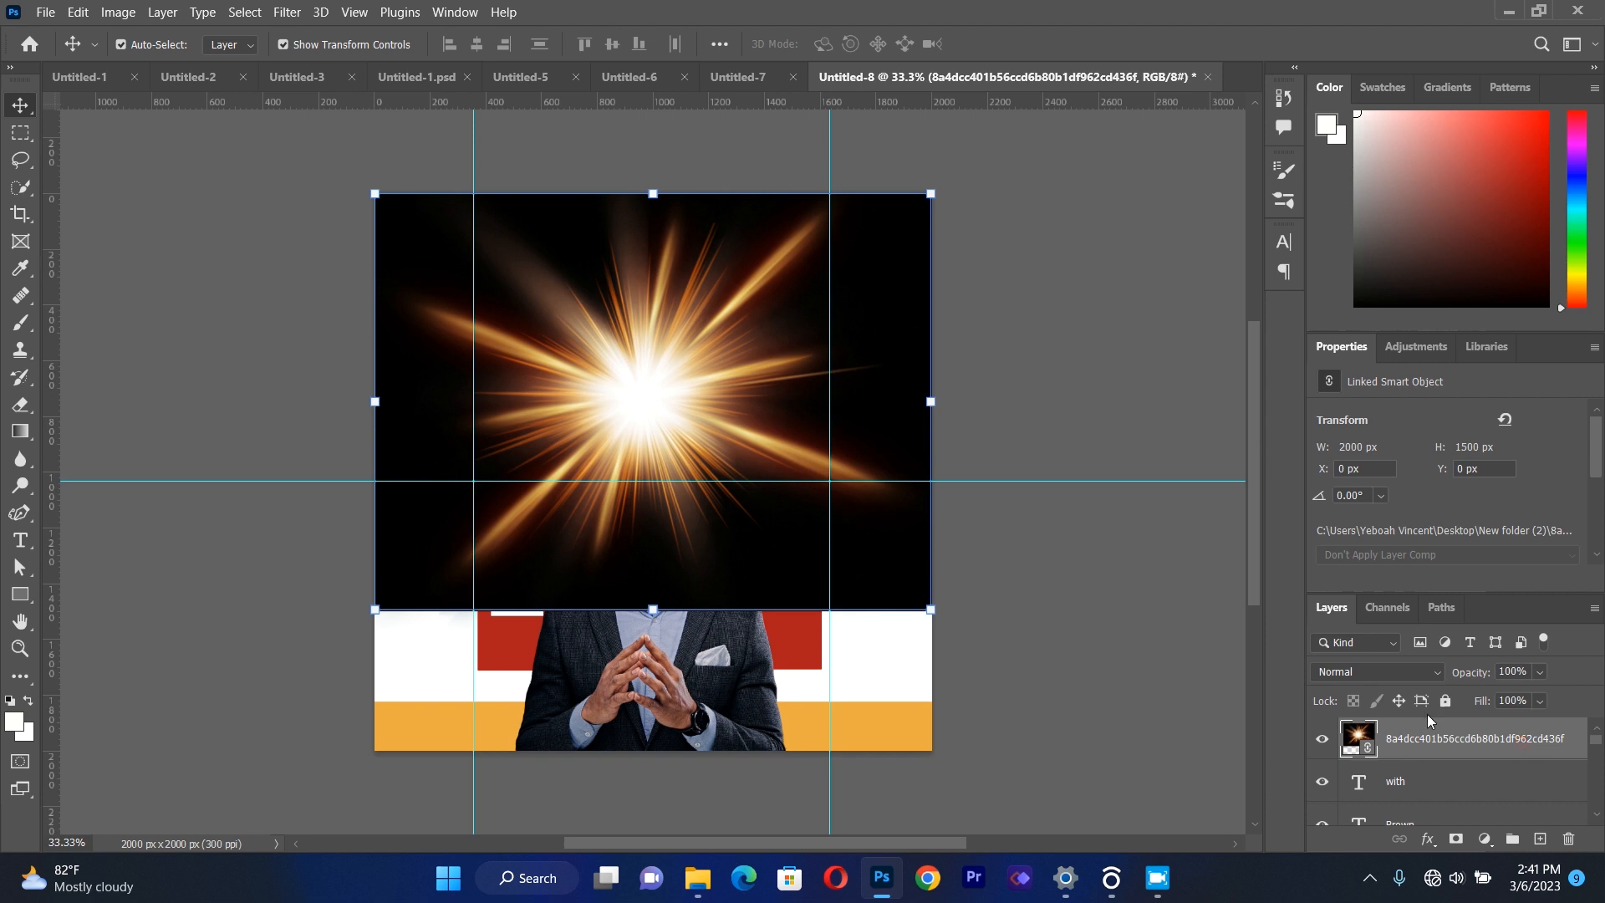
{"action": "left_click", "coordinate": [1349, 673]}
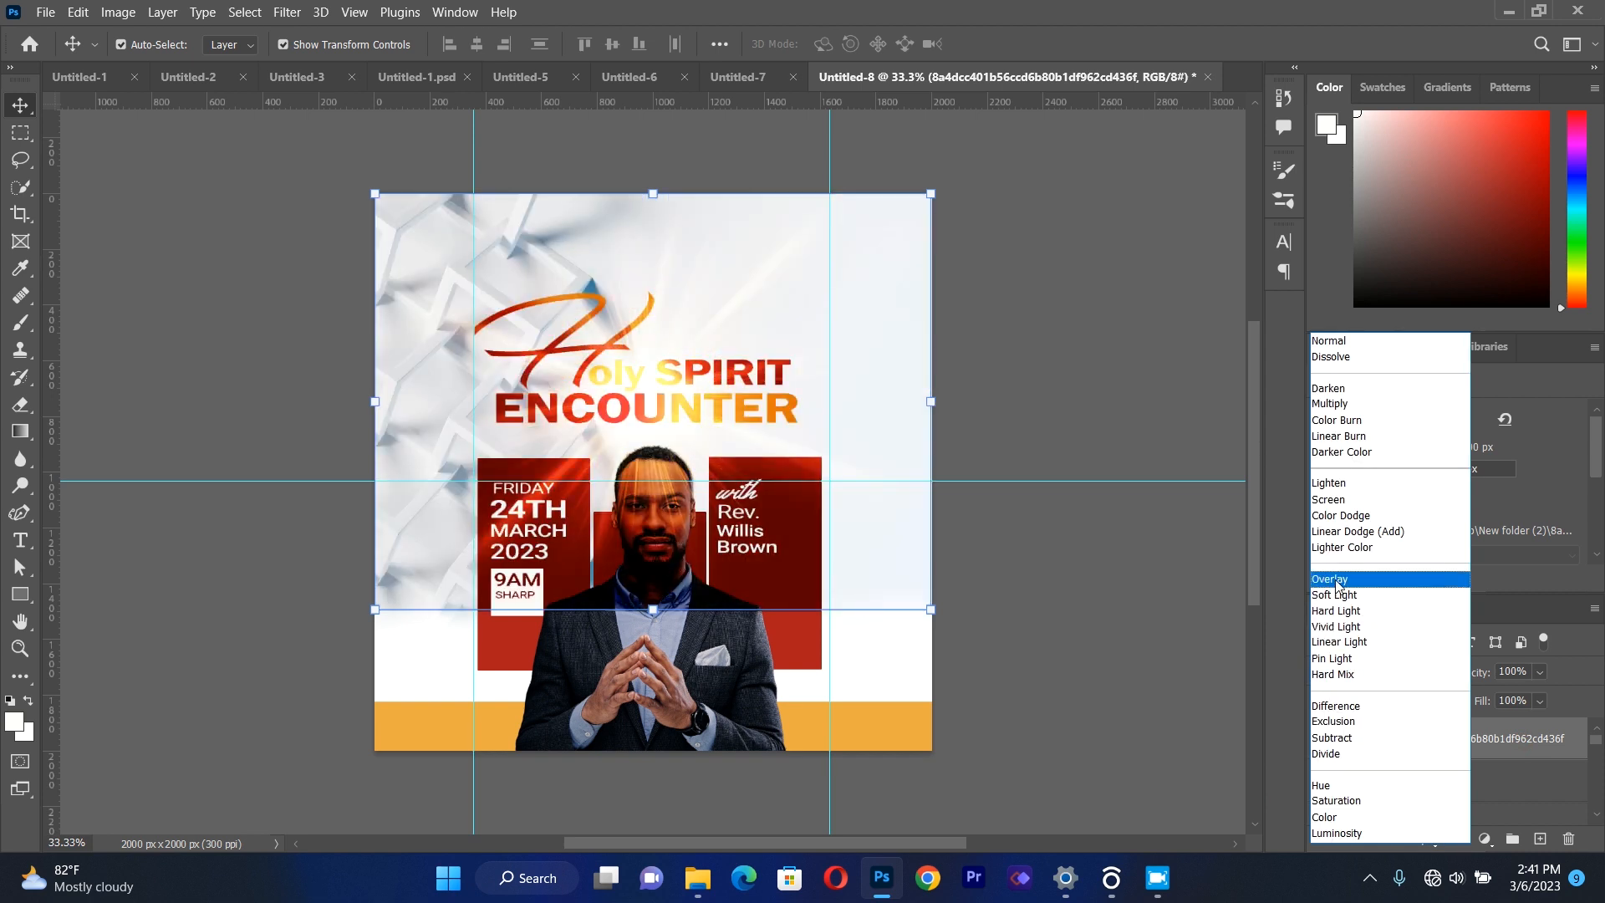
{"action": "left_click", "coordinate": [1336, 580]}
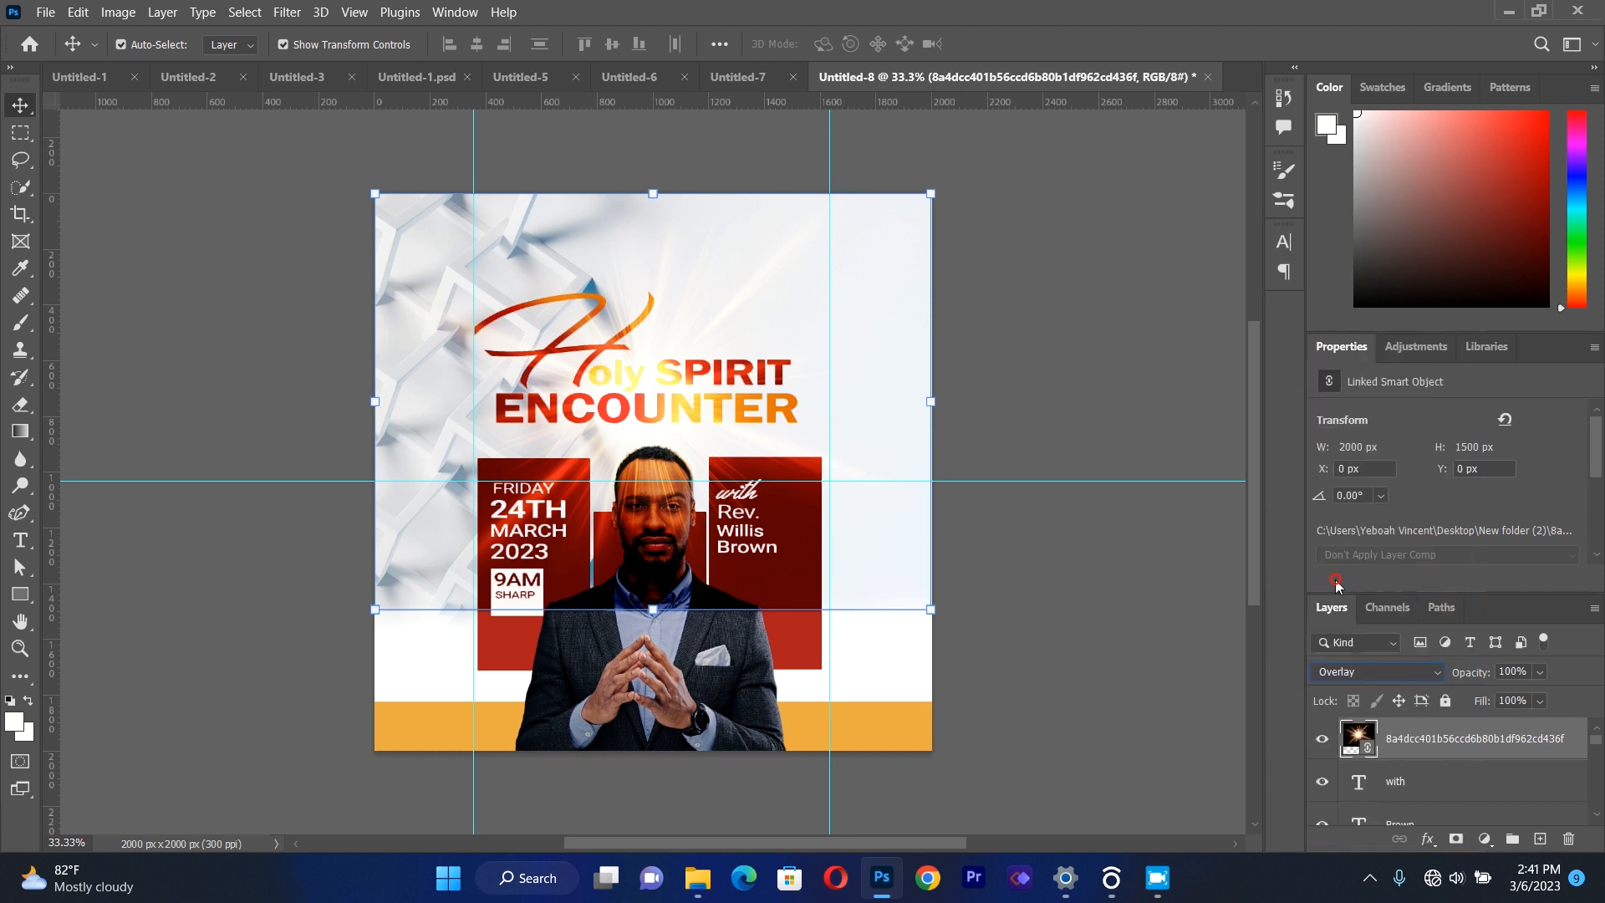
Scale the light burst down to about 840 x 630 px and position it over the title at about X 600, Y 270 px.
{"action": "left_click_drag", "start_coordinate": [930, 607], "coordinate": [726, 477]}
{"action": "left_click_drag", "start_coordinate": [590, 362], "coordinate": [661, 389]}
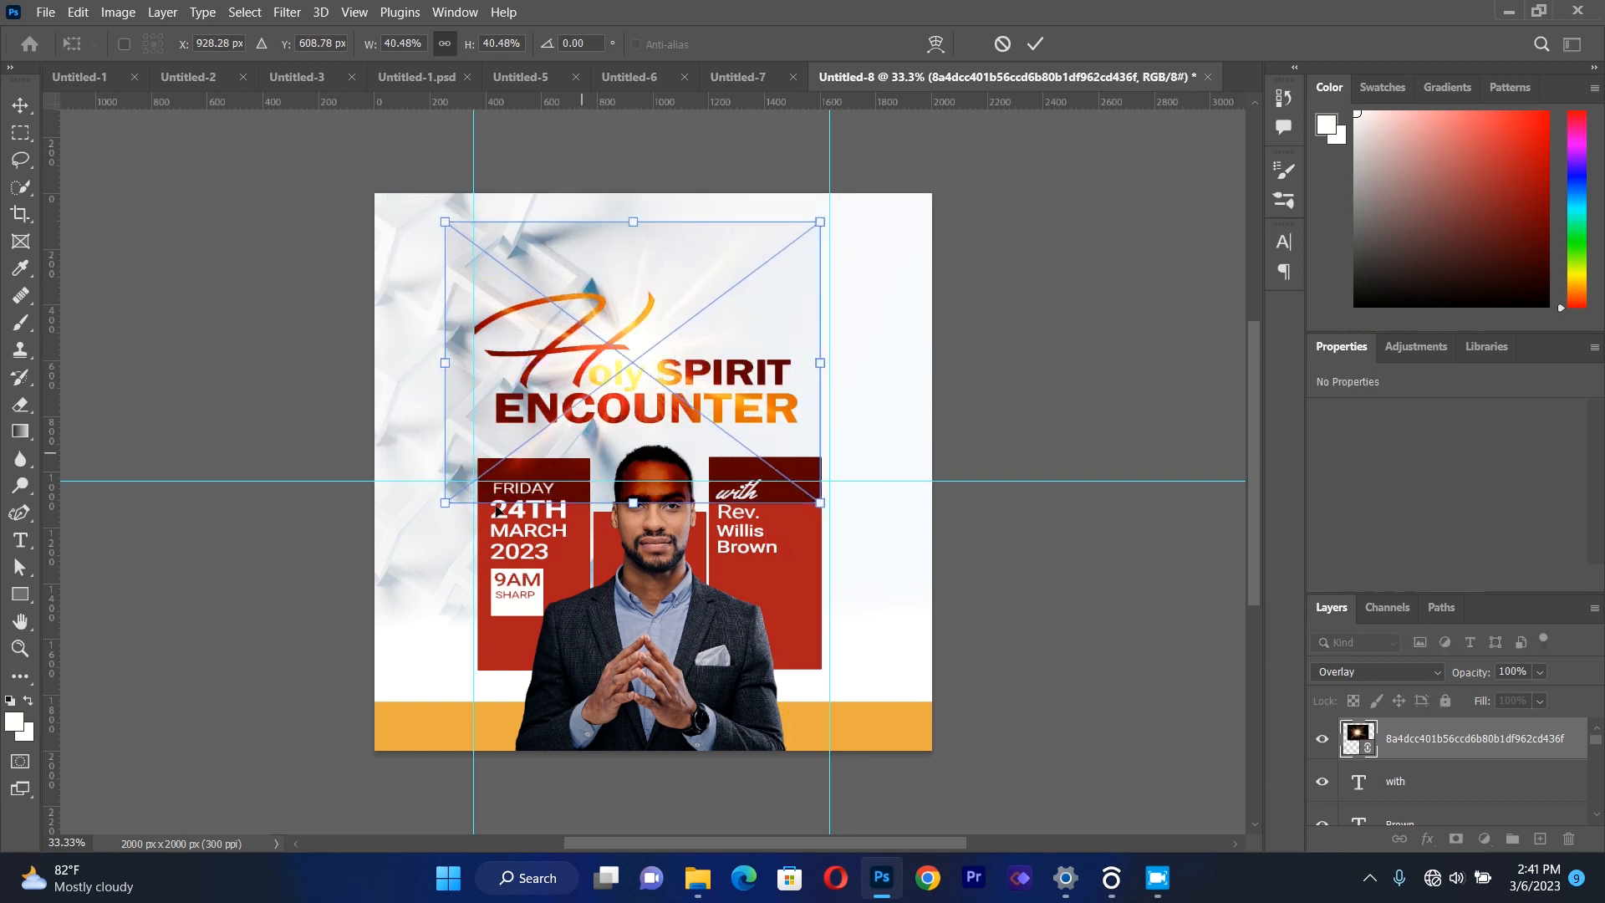
{"action": "left_click_drag", "start_coordinate": [446, 502], "coordinate": [533, 465]}
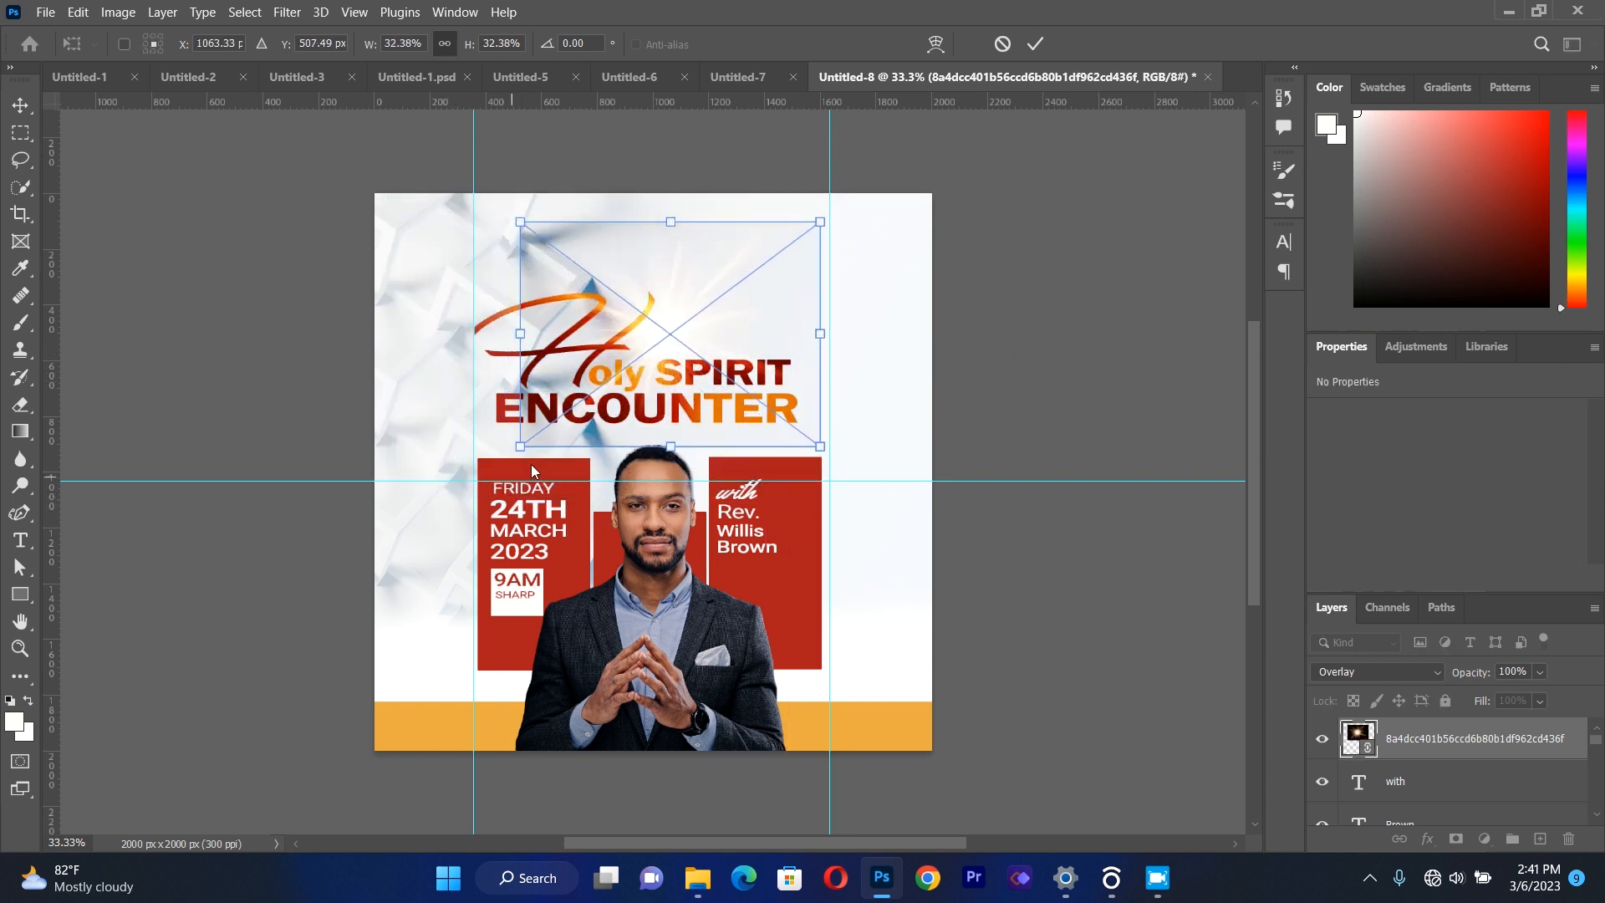
{"action": "left_click_drag", "start_coordinate": [638, 332], "coordinate": [633, 360]}
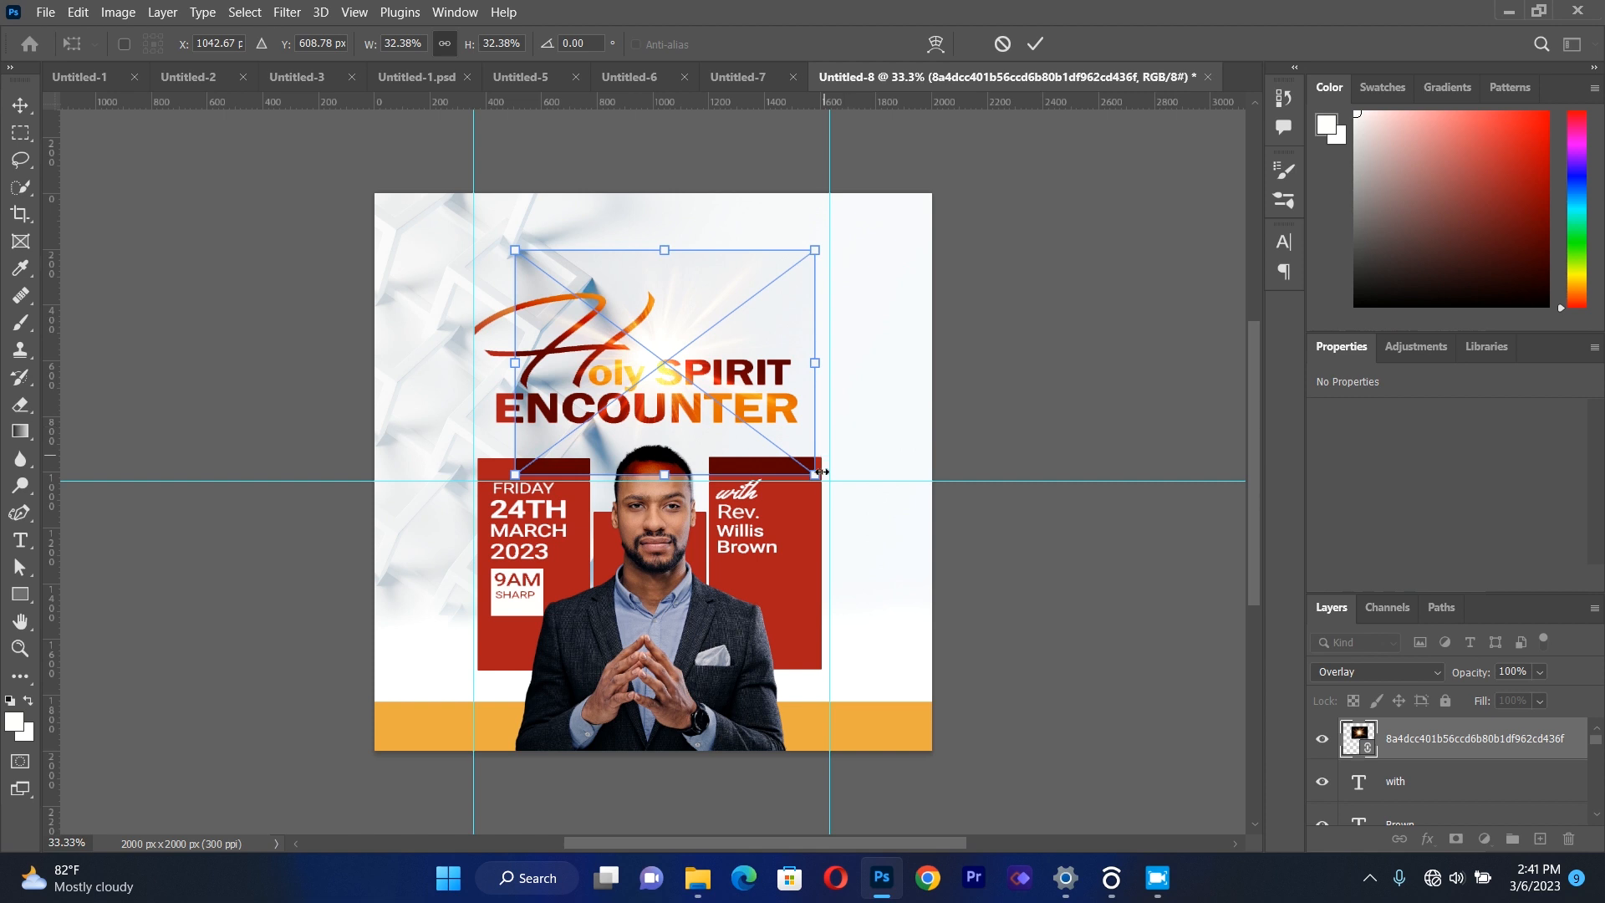
{"action": "left_click_drag", "start_coordinate": [817, 478], "coordinate": [750, 428]}
{"action": "left_click_drag", "start_coordinate": [613, 364], "coordinate": [626, 395]}
{"action": "left_click", "coordinate": [20, 105]}
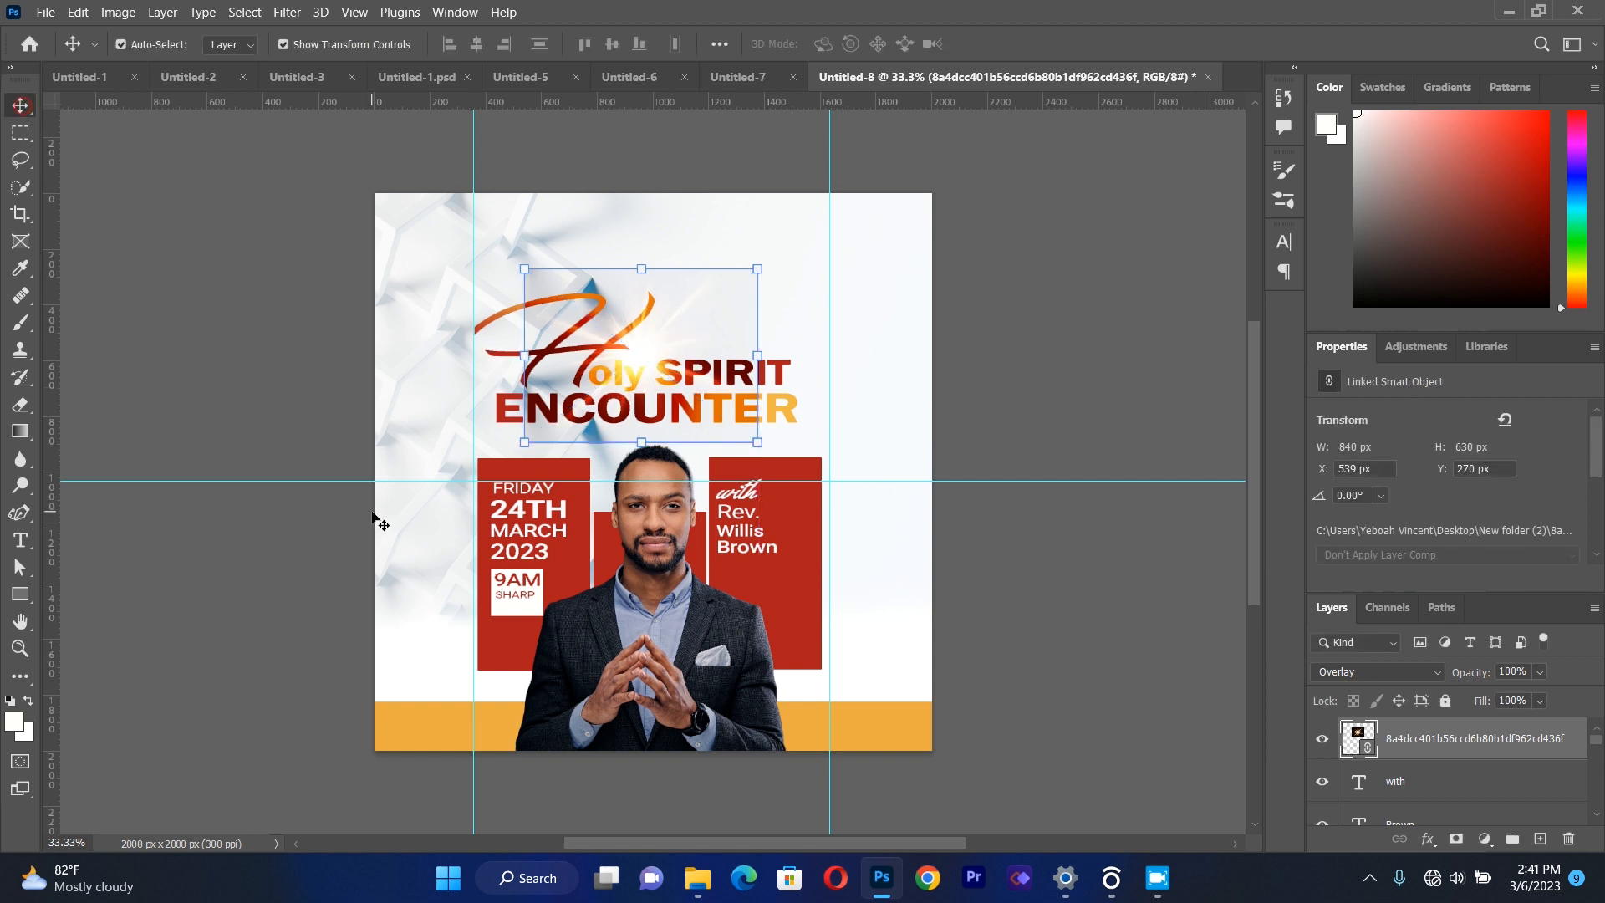
{"action": "left_click_drag", "start_coordinate": [648, 378], "coordinate": [649, 364]}
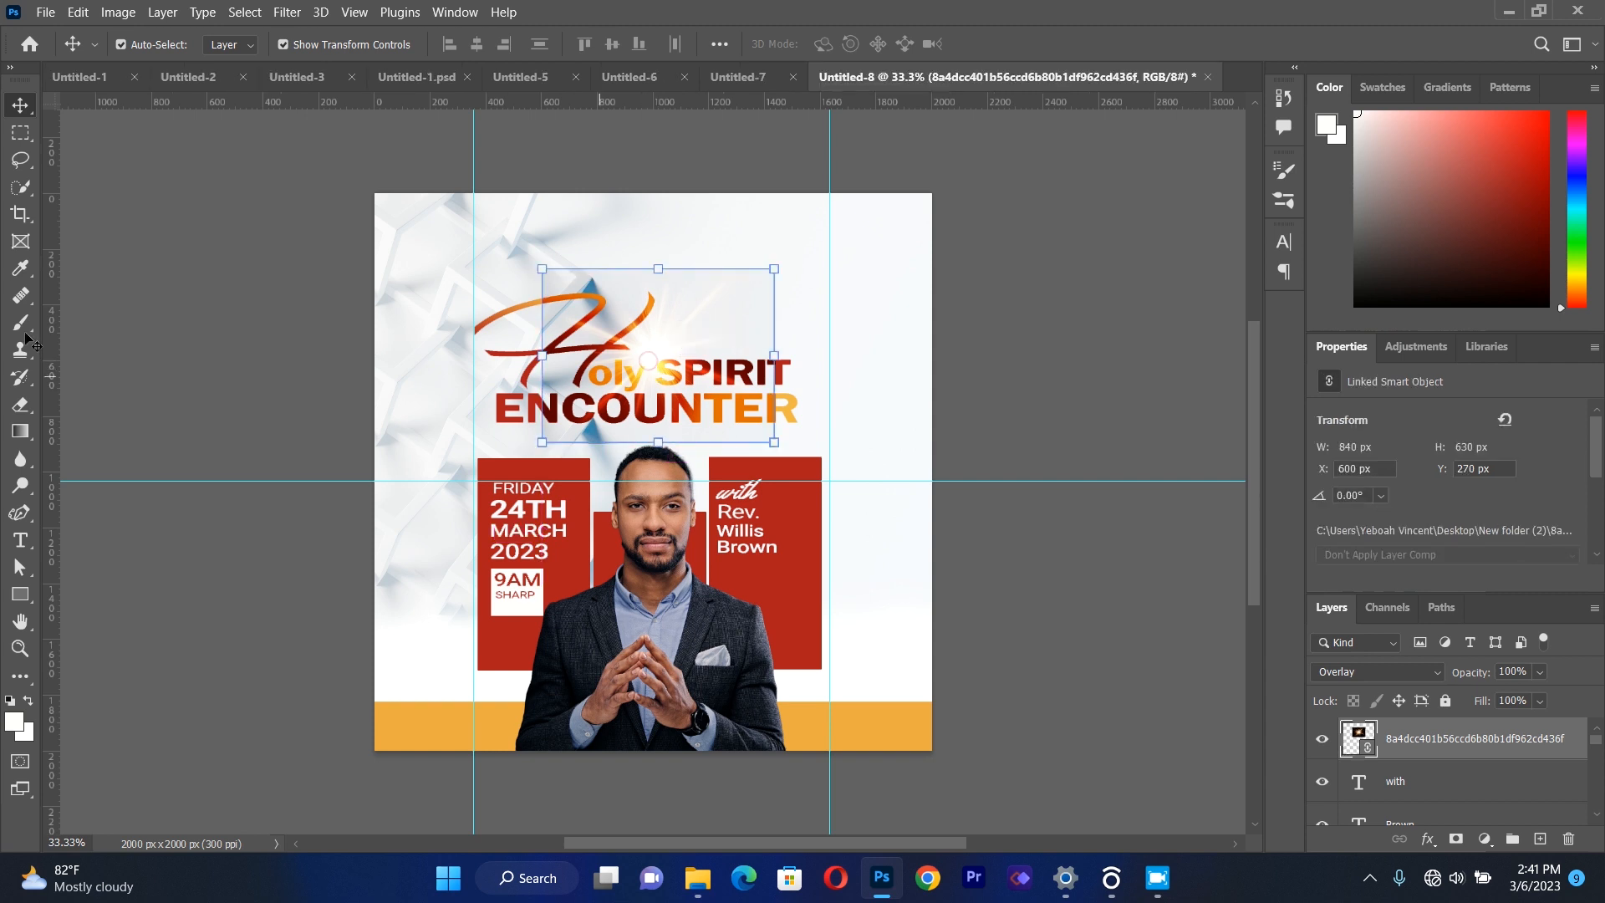
Rasterize the light-burst layer and erase its visible rectangular edges with a 338 px eraser.
{"action": "left_click", "coordinate": [20, 405]}
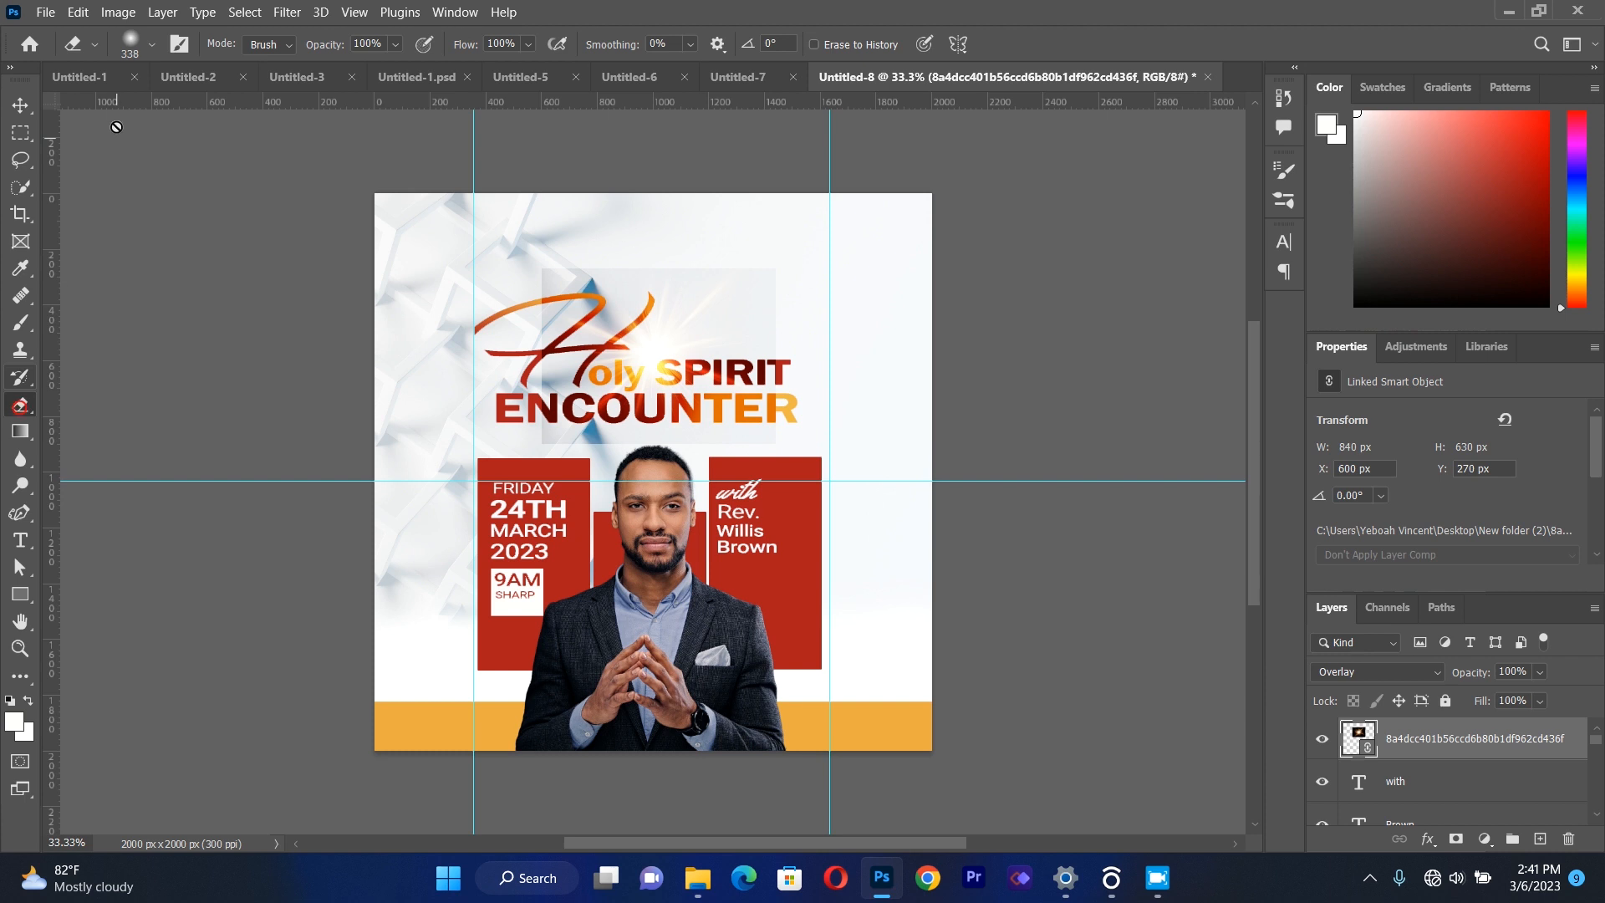
{"action": "left_click", "coordinate": [148, 46]}
{"action": "left_click", "coordinate": [150, 597]}
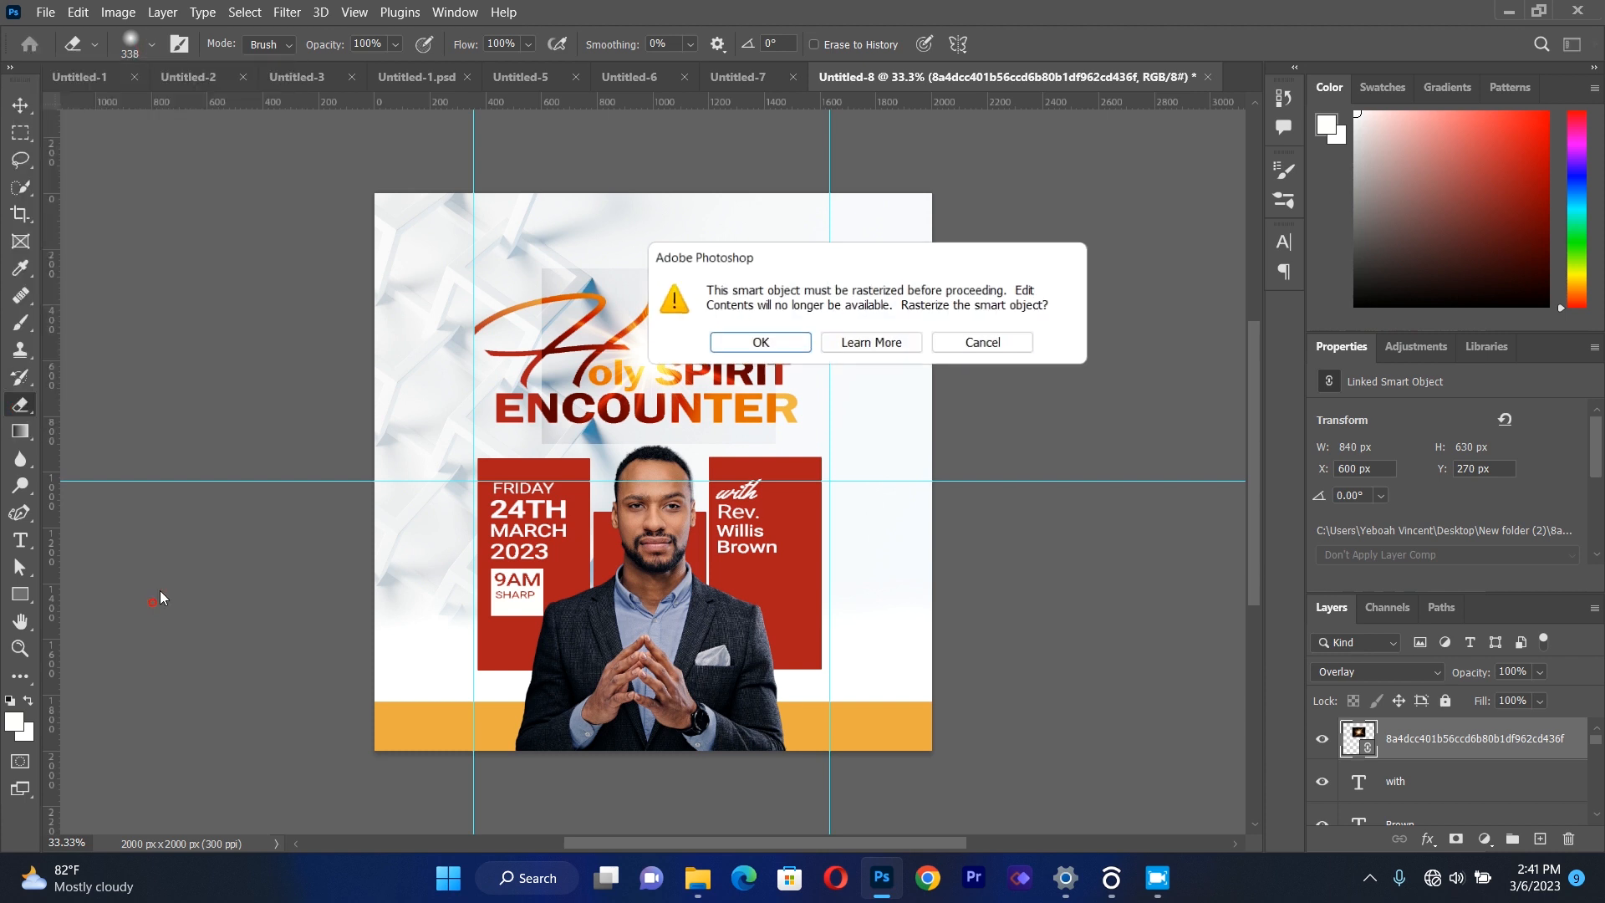
{"action": "left_click", "coordinate": [764, 343]}
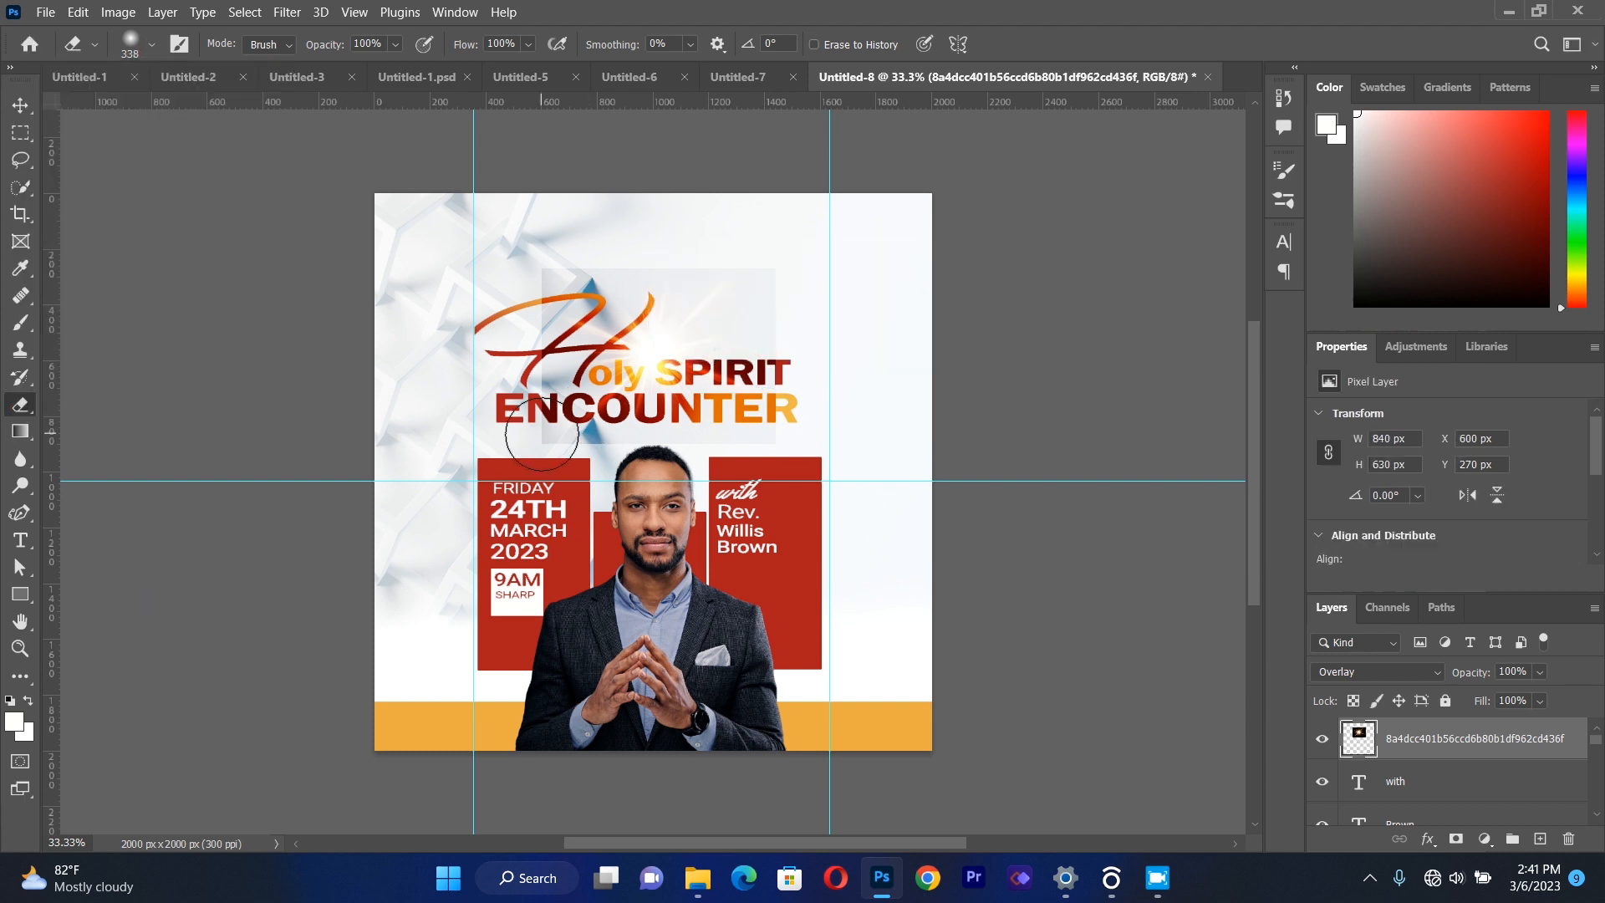
{"action": "left_click", "coordinate": [536, 435]}
{"action": "left_click", "coordinate": [526, 384]}
{"action": "left_click", "coordinate": [538, 290]}
{"action": "left_click", "coordinate": [570, 254]}
{"action": "left_click", "coordinate": [636, 249]}
{"action": "left_click", "coordinate": [766, 265]}
{"action": "left_click", "coordinate": [775, 365]}
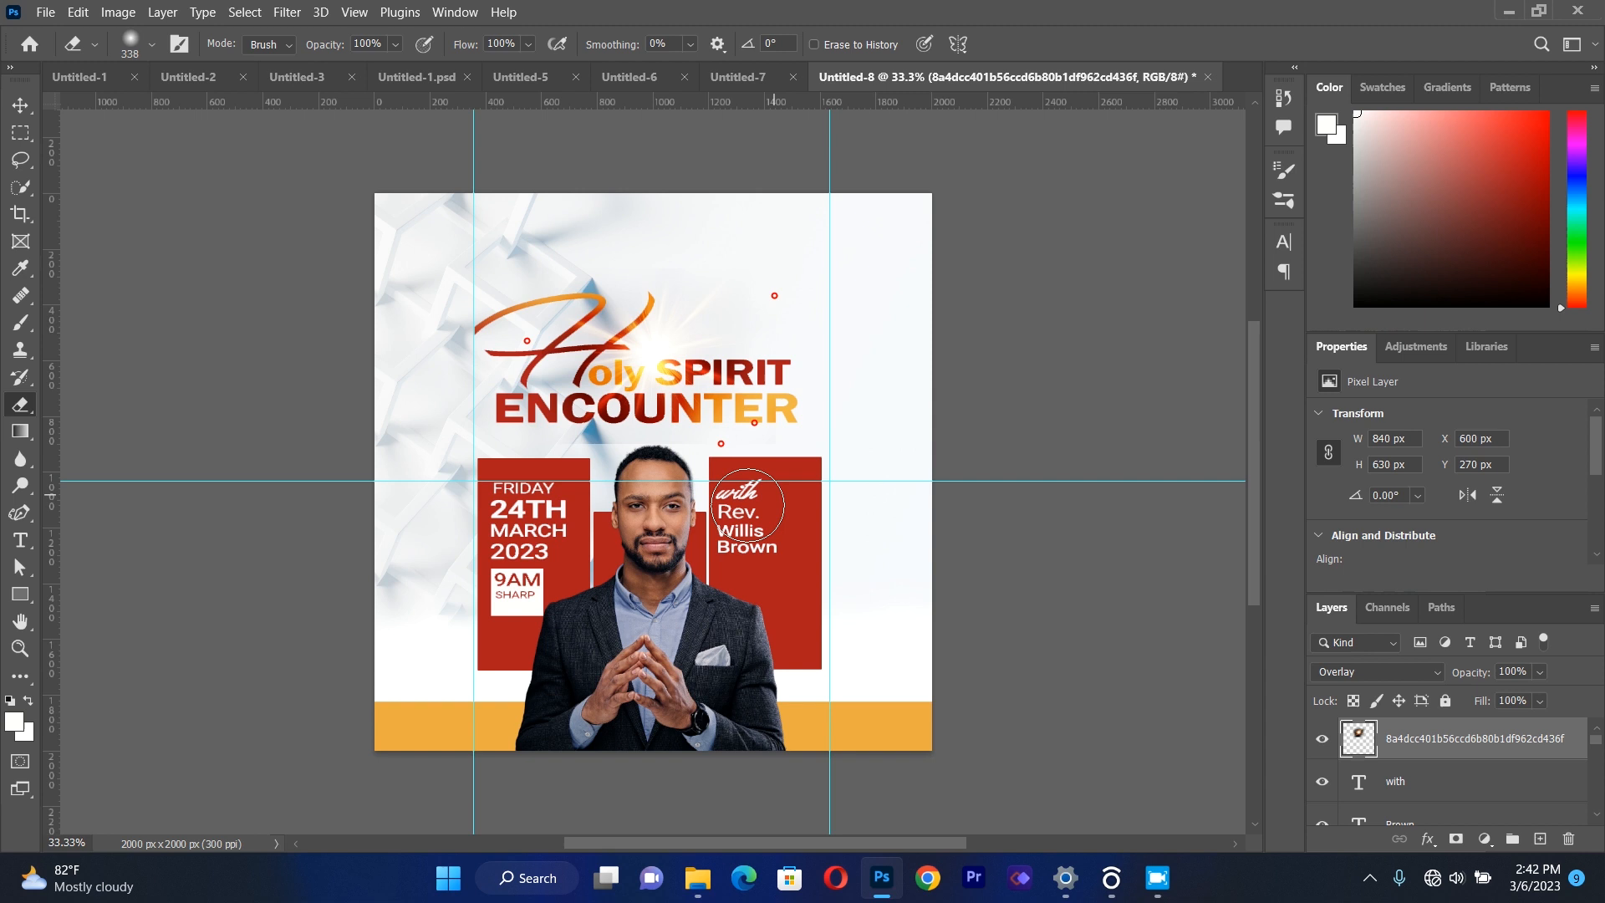
Enlarge the light burst to about 119% and recentre it behind the title at about X 1012, Y 570 px.
{"action": "left_click", "coordinate": [16, 108]}
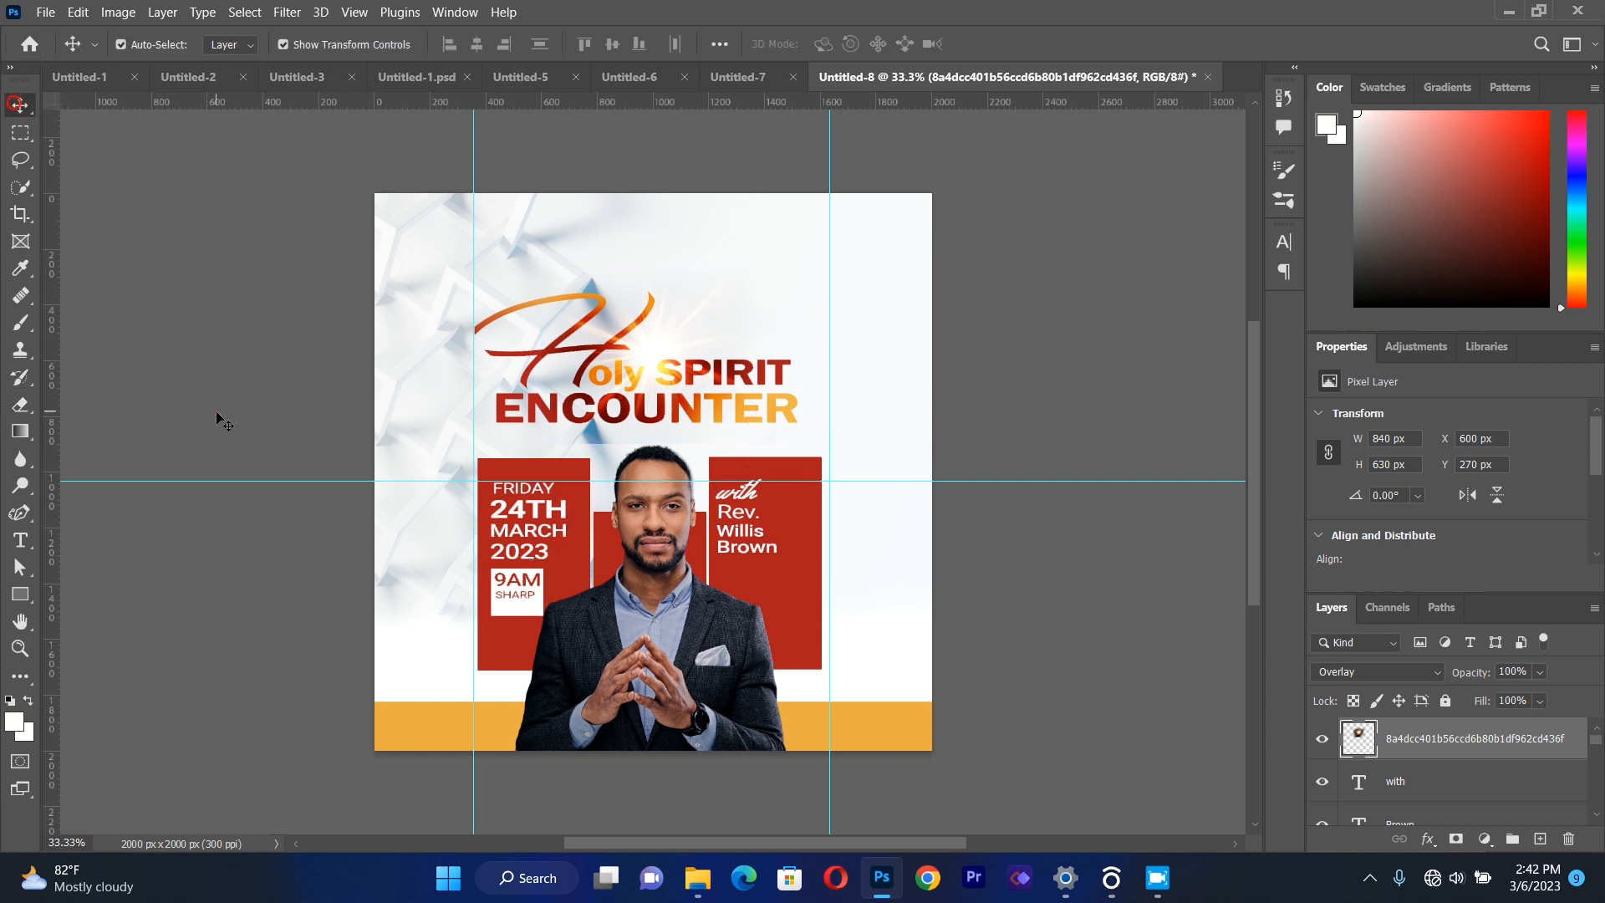
{"action": "left_click_drag", "start_coordinate": [780, 357], "coordinate": [824, 358]}
{"action": "mouse_move", "coordinate": [675, 359]}
{"action": "left_mouse_down"}
{"action": "mouse_move", "coordinate": [659, 345]}
{"action": "mouse_move", "coordinate": [653, 368]}
{"action": "mouse_move", "coordinate": [668, 354]}
{"action": "mouse_move", "coordinate": [655, 353]}
{"action": "left_mouse_up"}
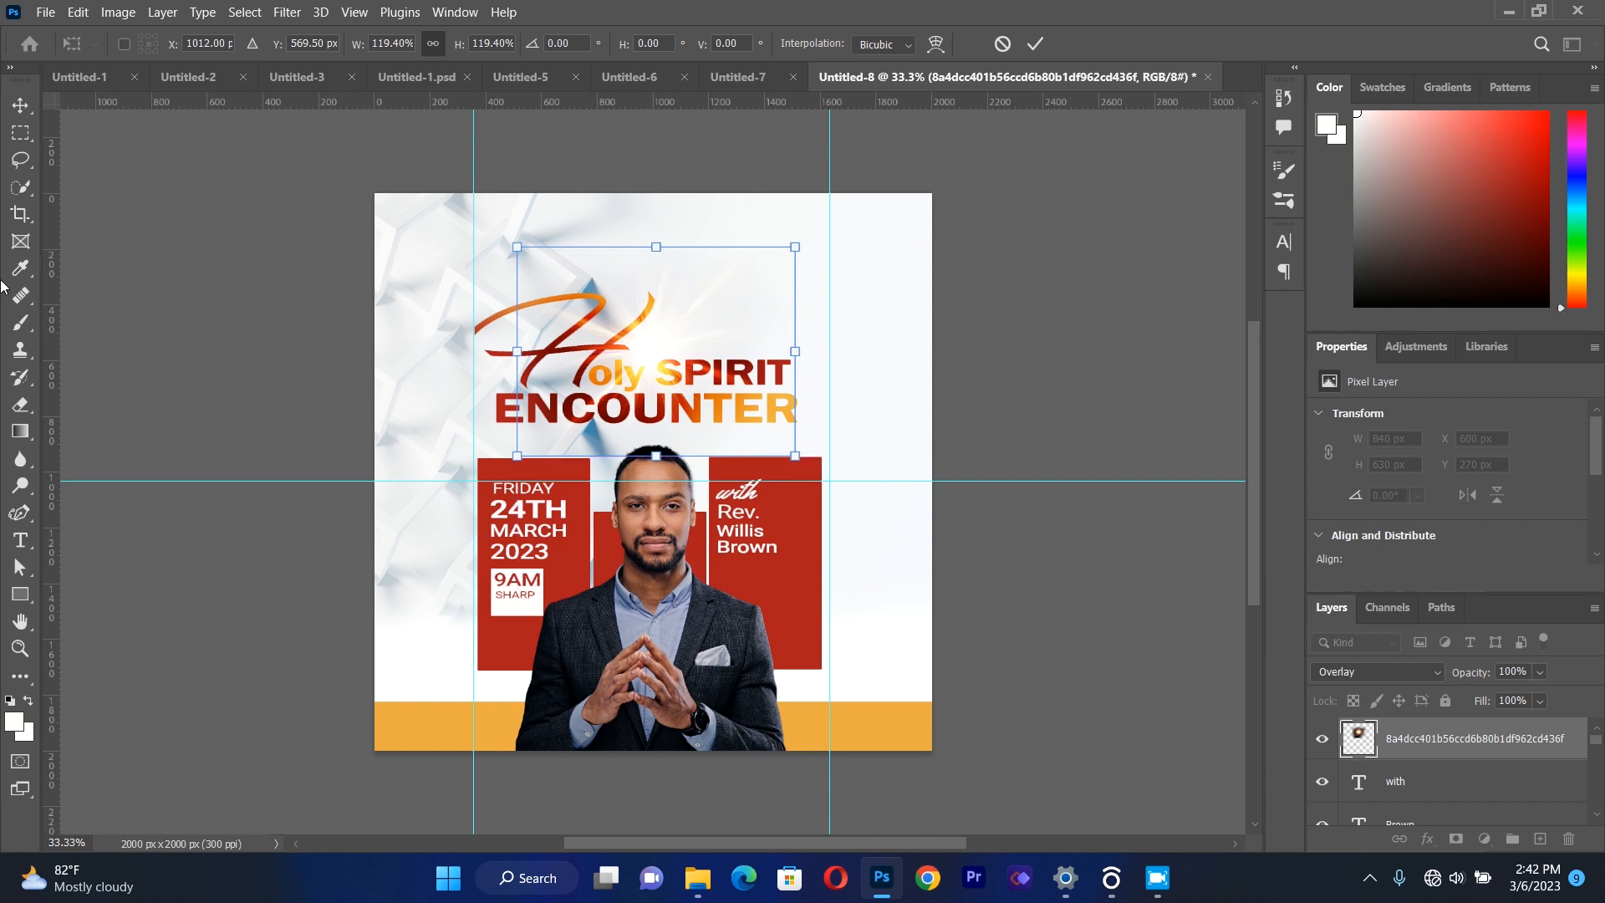
{"action": "key", "text": "Return"}
{"action": "left_click", "coordinate": [203, 358]}
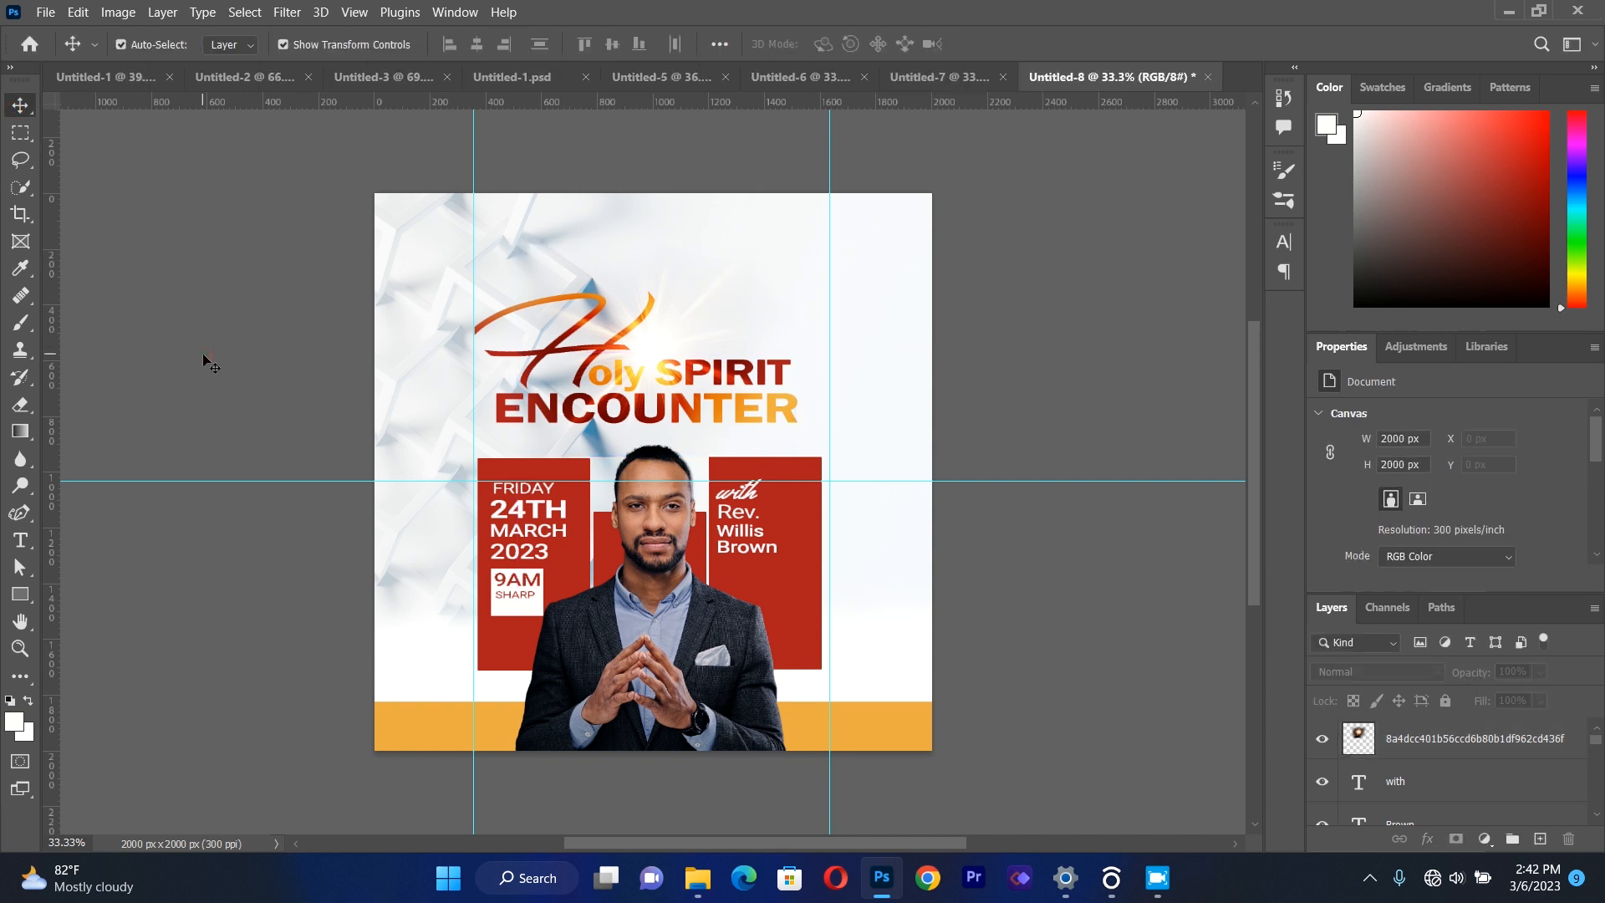
Place FLYING BIRD.png as a linked image, scale it to about 50% and position it above the word SPIRIT.
{"action": "left_click", "coordinate": [45, 12]}
{"action": "left_click", "coordinate": [131, 404]}
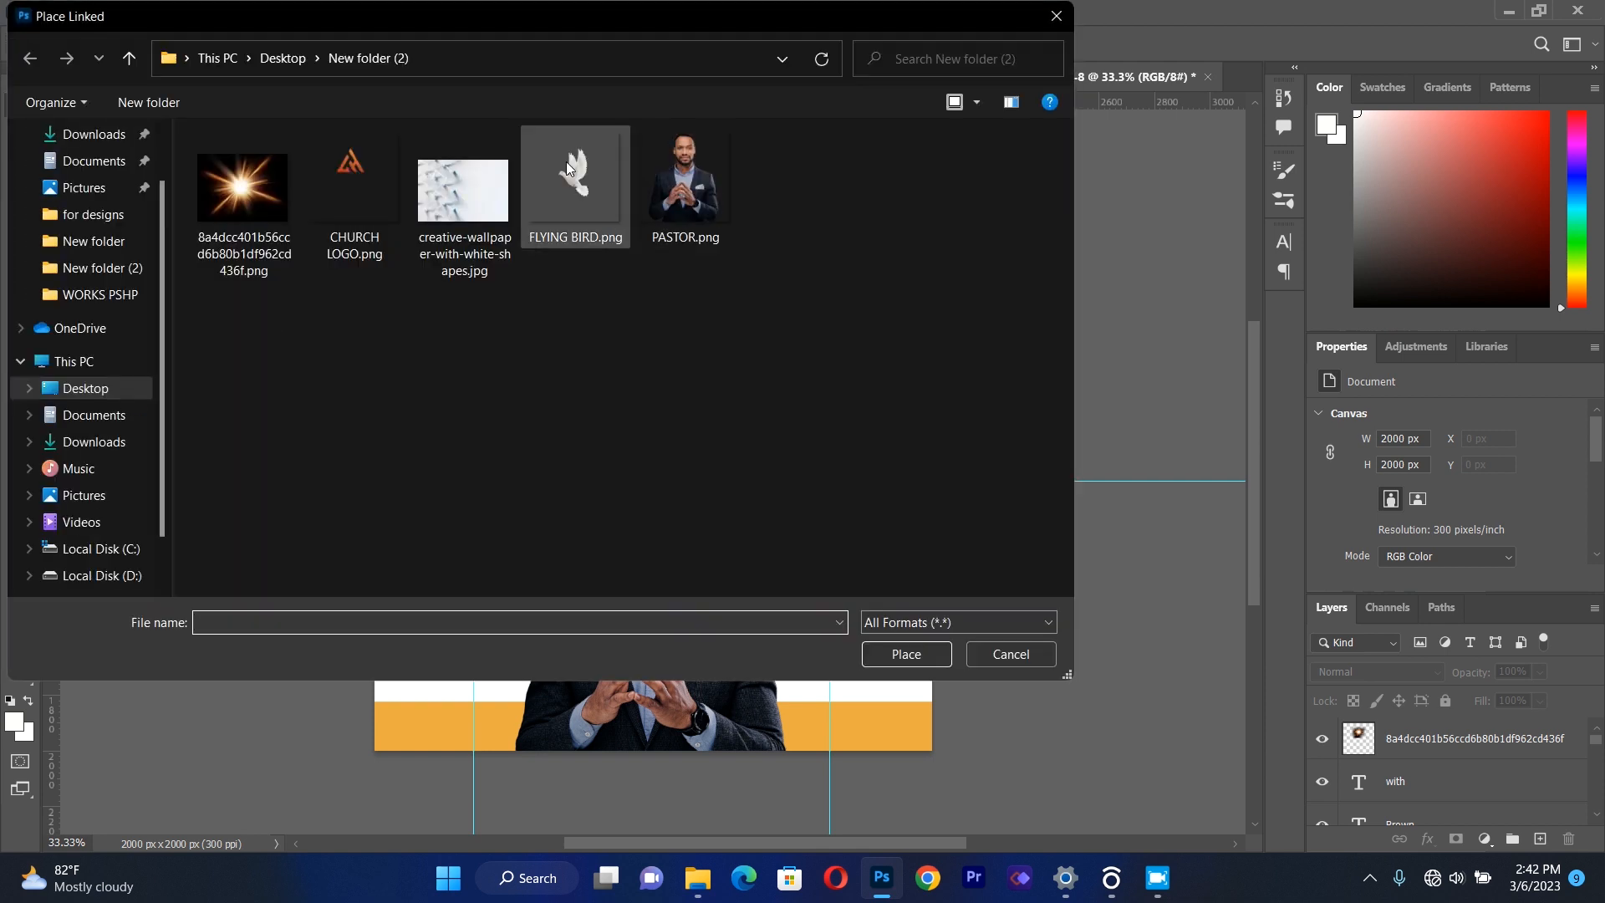
{"action": "double_click", "coordinate": [565, 162]}
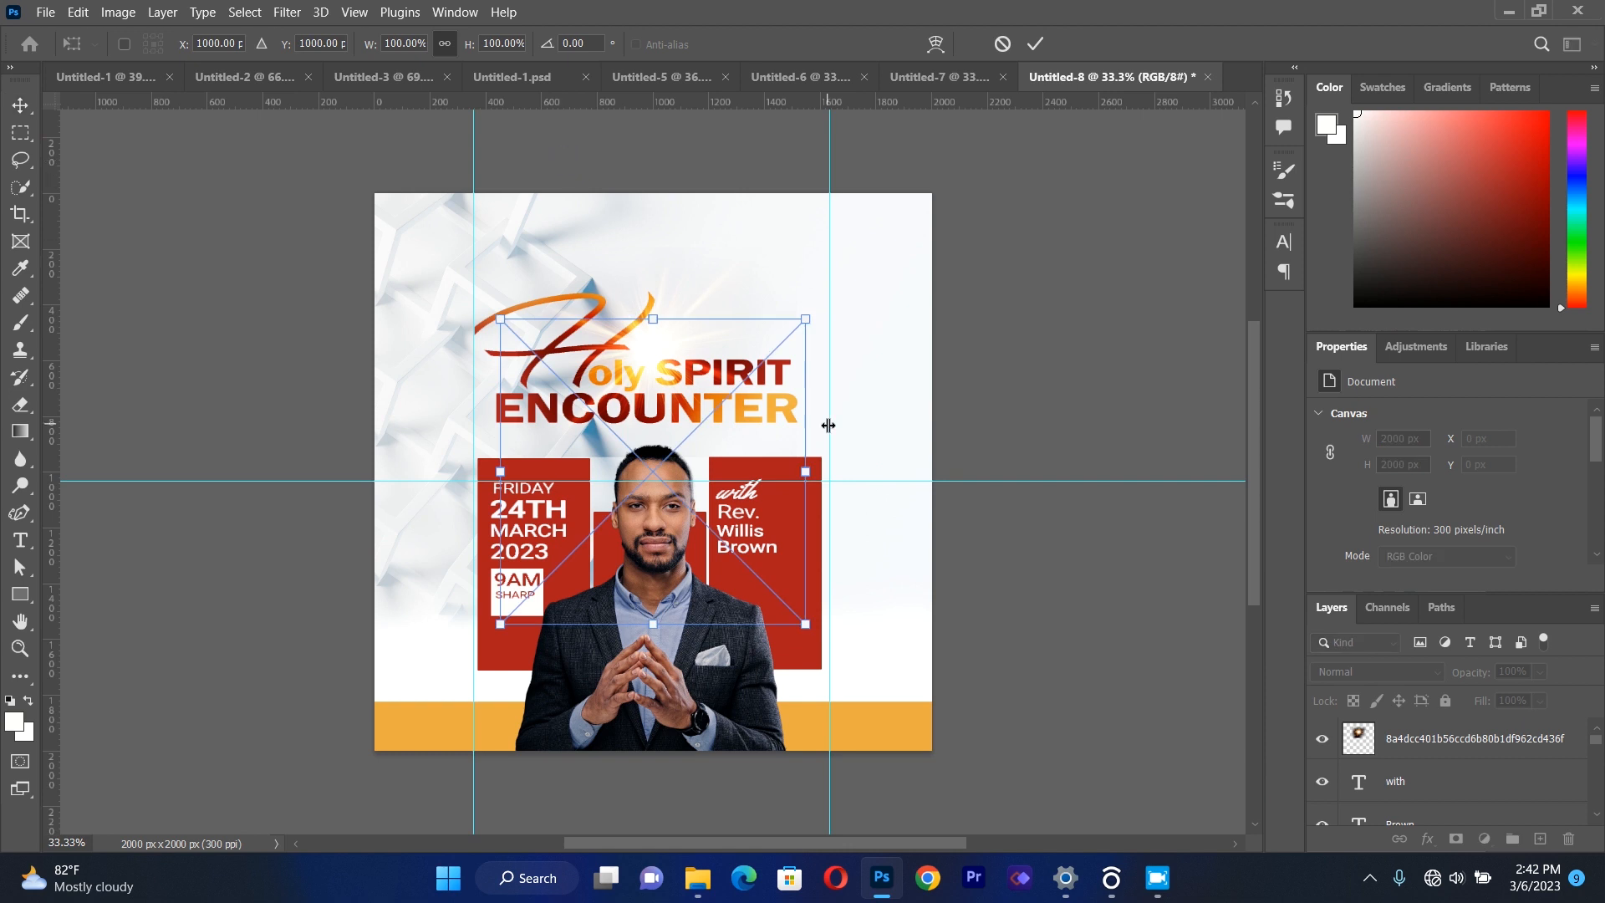
{"action": "left_click_drag", "start_coordinate": [807, 624], "coordinate": [726, 544]}
{"action": "left_click_drag", "start_coordinate": [631, 416], "coordinate": [763, 293]}
{"action": "left_click_drag", "start_coordinate": [857, 196], "coordinate": [838, 256]}
{"action": "left_click_drag", "start_coordinate": [732, 326], "coordinate": [741, 319]}
{"action": "left_click_drag", "start_coordinate": [828, 409], "coordinate": [780, 391]}
{"action": "left_click_drag", "start_coordinate": [730, 305], "coordinate": [740, 319]}
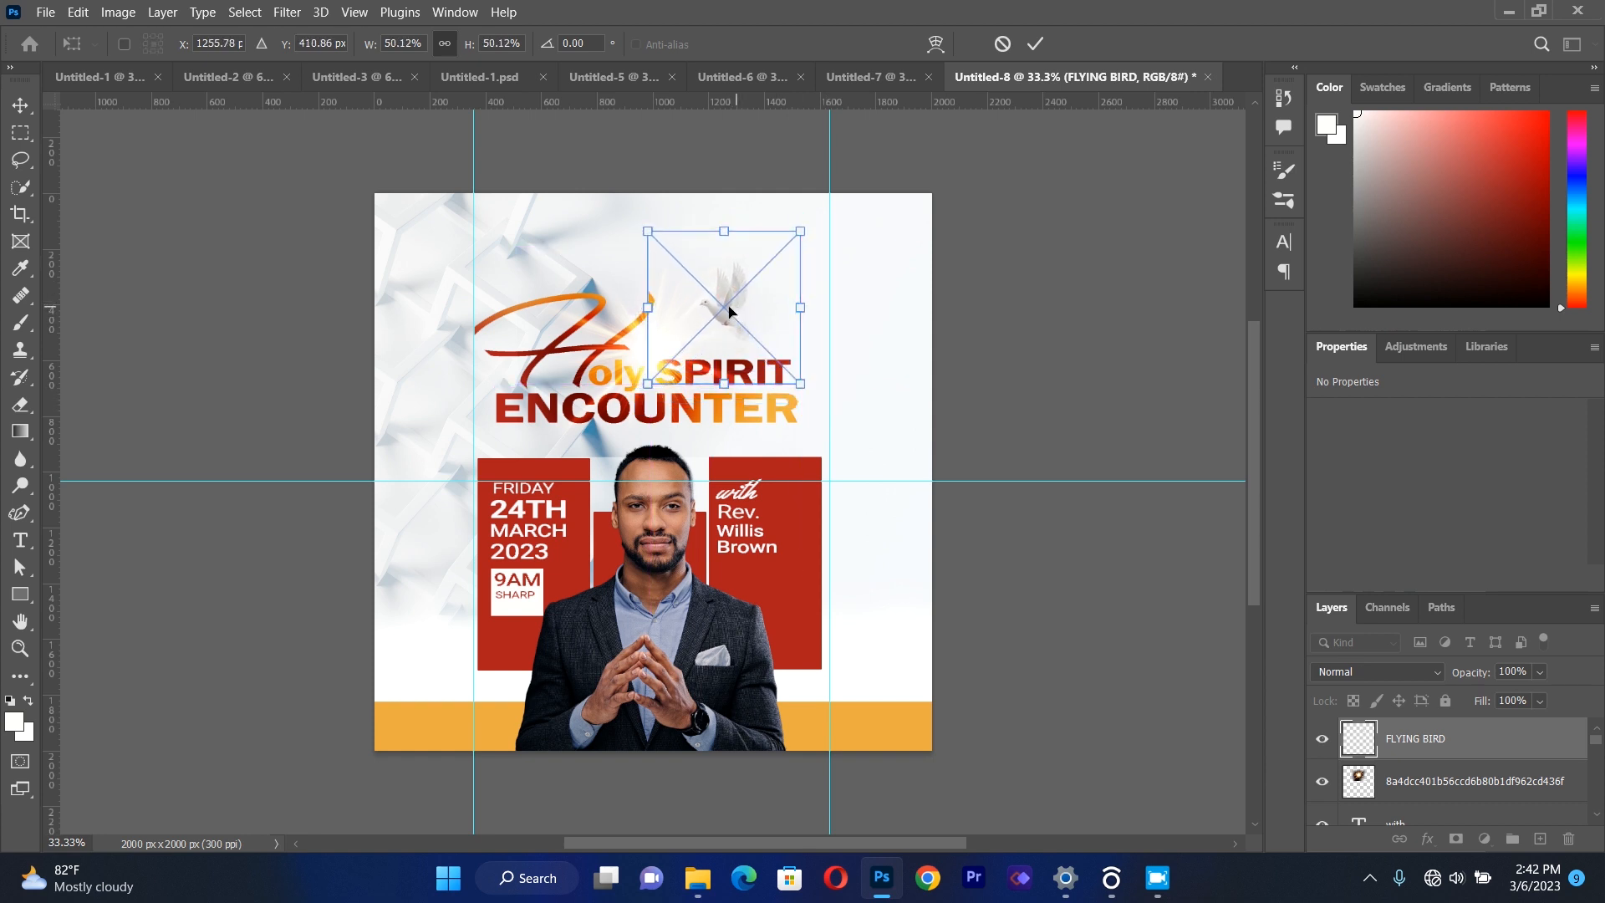
{"action": "left_click", "coordinate": [17, 105]}
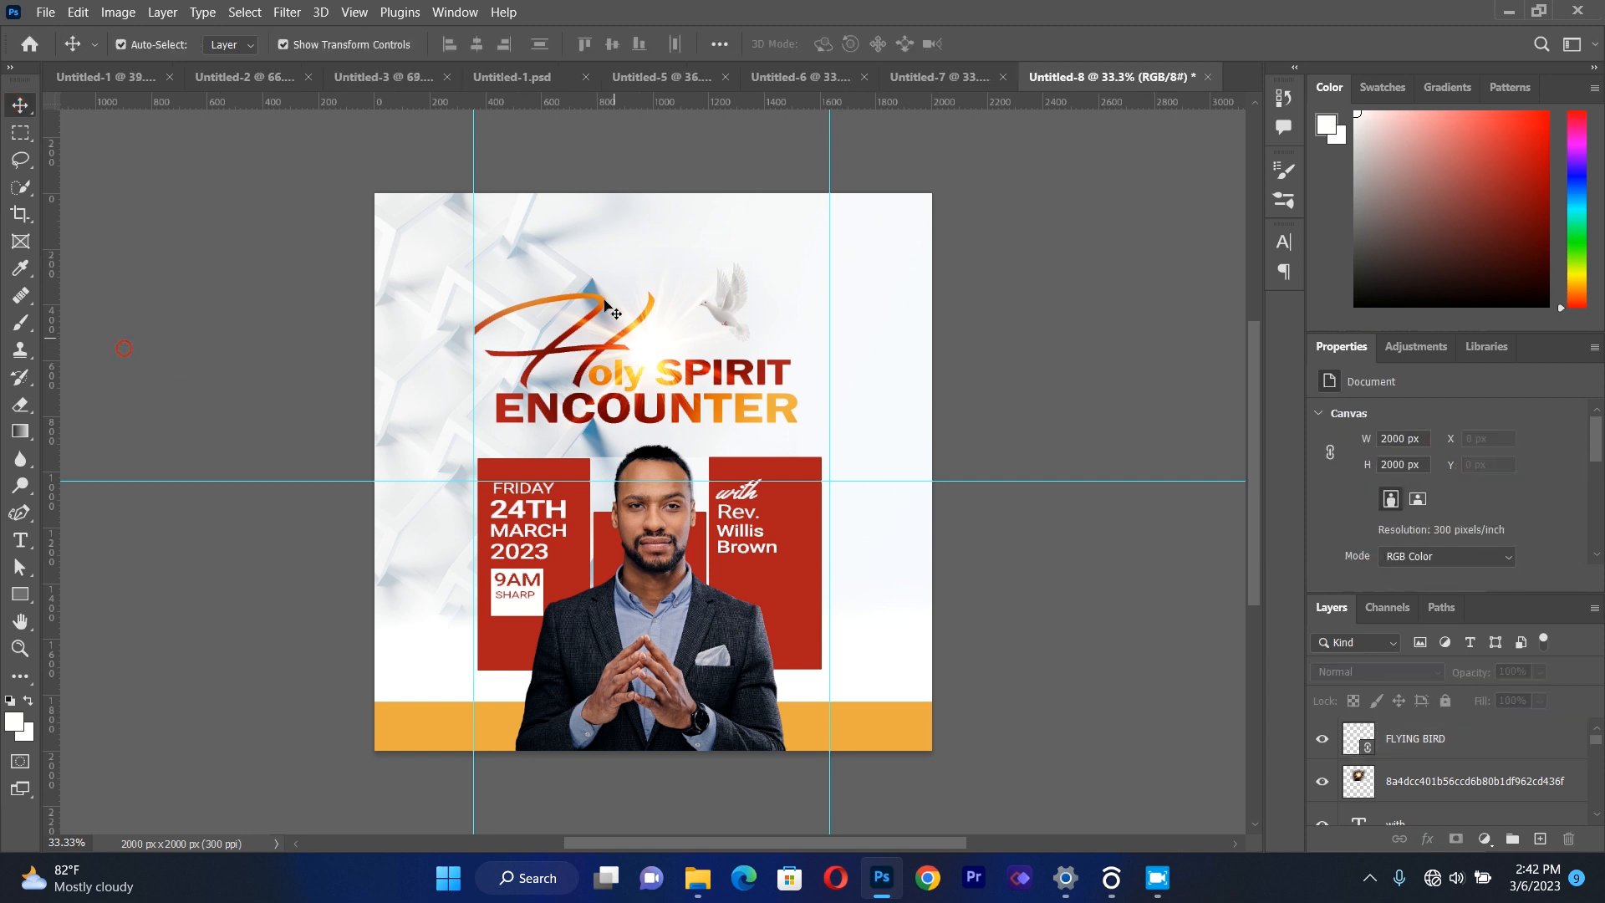
Shift the dove slightly up and to the left, to X 1126, Y 255 px.
{"action": "left_click_drag", "start_coordinate": [726, 322], "coordinate": [716, 319]}
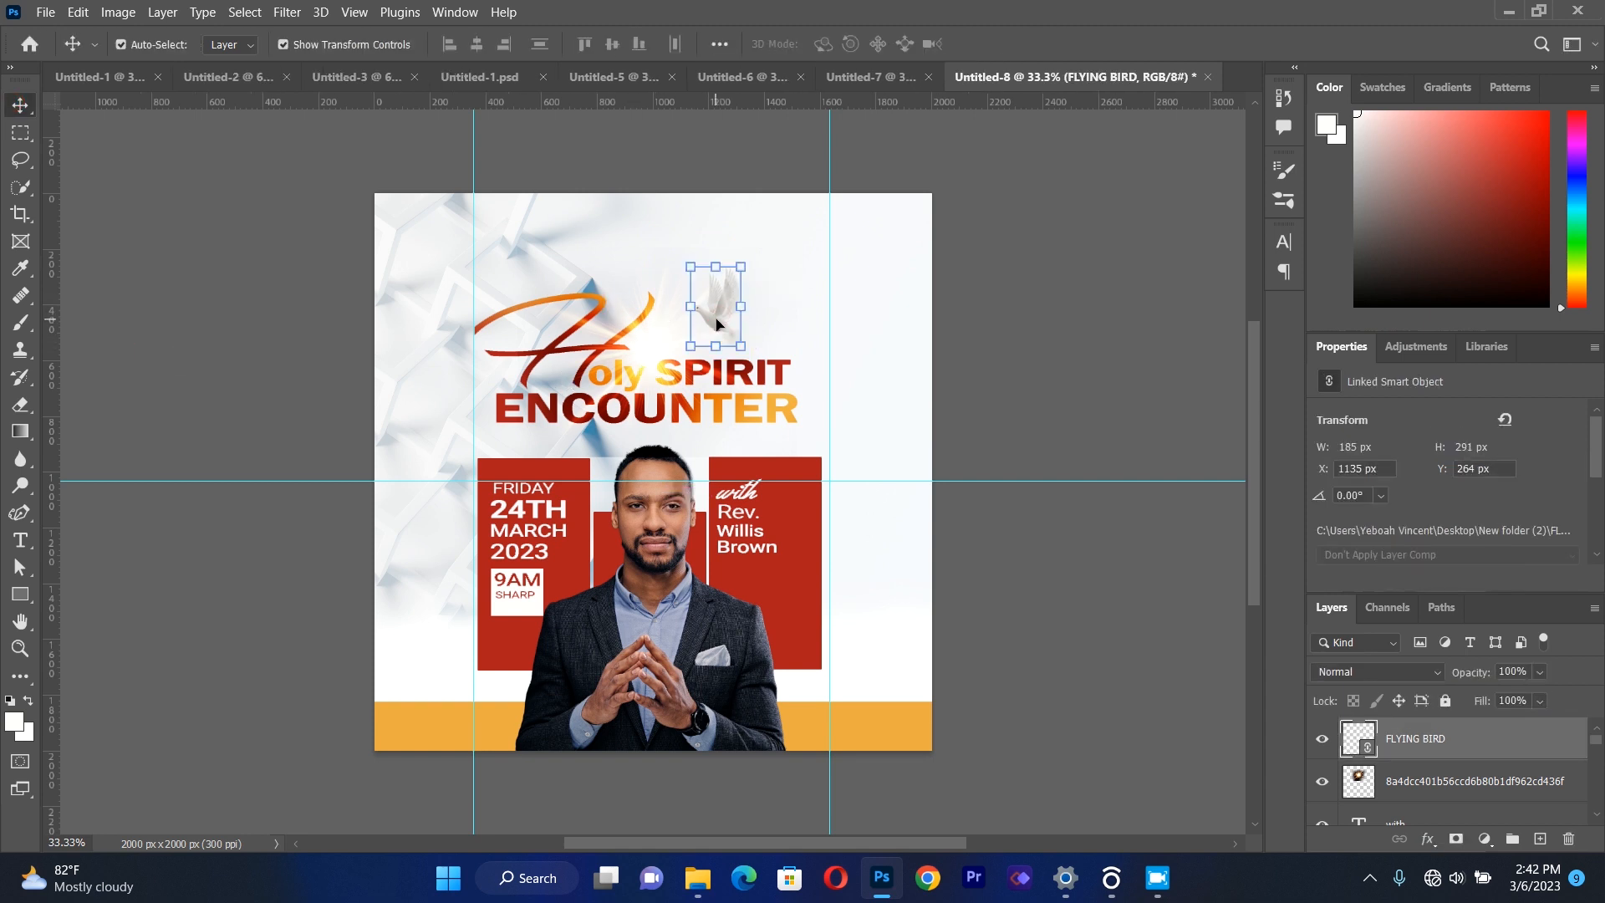
{"action": "key", "text": "Up"}
{"action": "key", "text": "Up"}
{"action": "key", "text": "Up"}
{"action": "key", "text": "Left"}
{"action": "key", "text": "Left"}
{"action": "key", "text": "Left"}
{"action": "key", "text": "Up"}
{"action": "key", "text": "Up"}
{"action": "key", "text": "Up"}
{"action": "key", "text": "Left"}
{"action": "key", "text": "Left"}
{"action": "key", "text": "Left"}
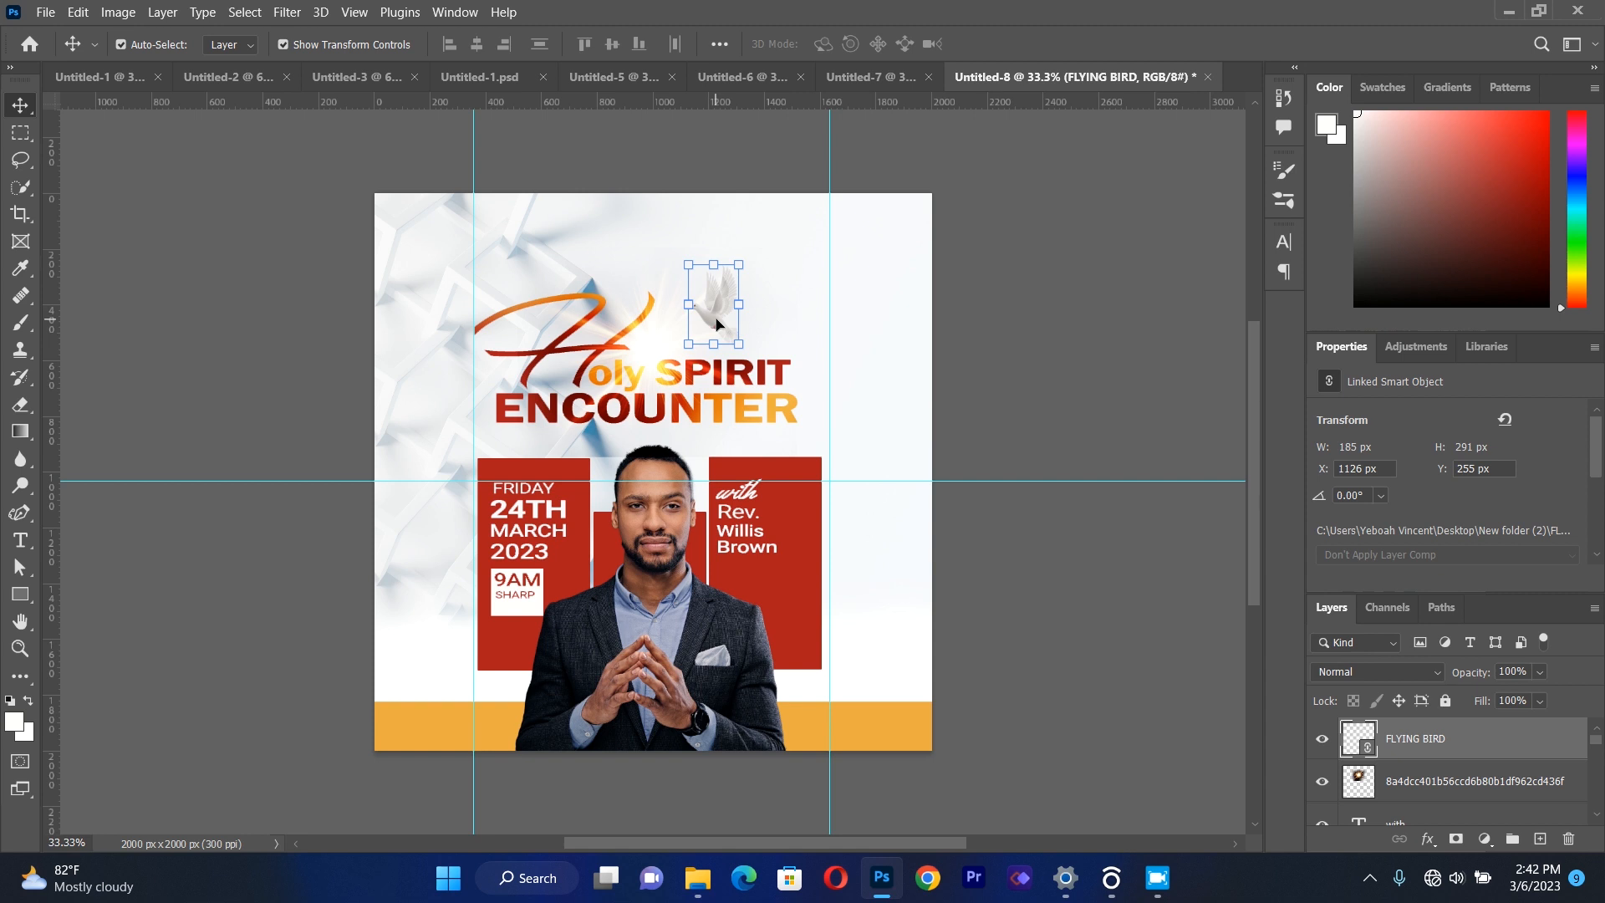
{"action": "left_click", "coordinate": [216, 351]}
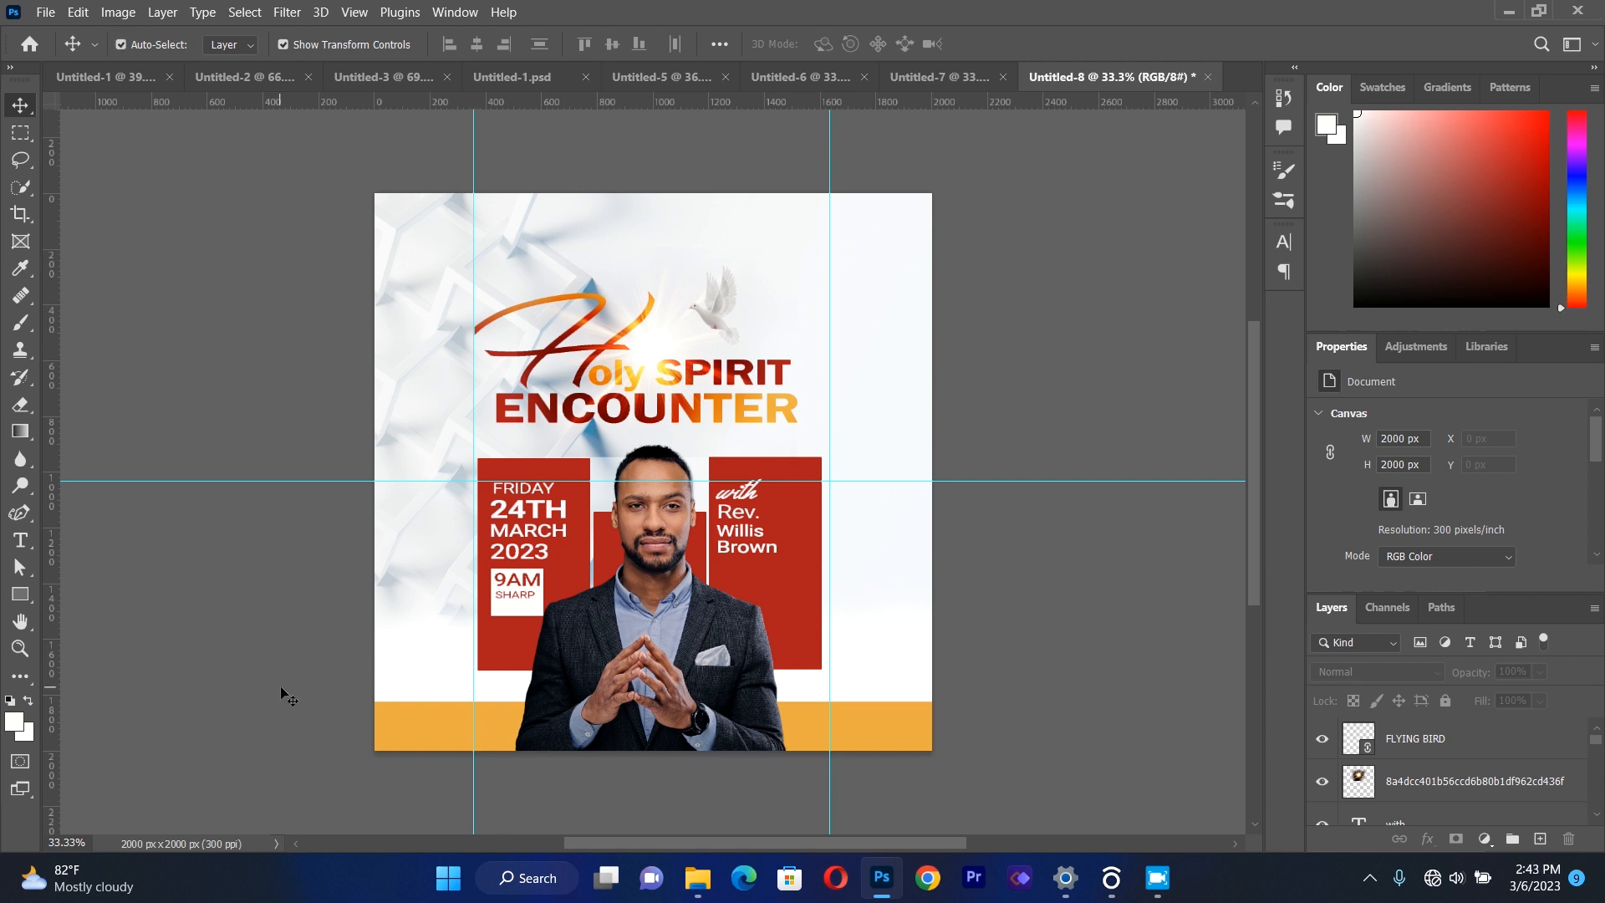
Create an empty paragraph text box across the red rectangles and set its text color to #050505.
{"action": "left_click", "coordinate": [20, 541]}
{"action": "left_click_drag", "start_coordinate": [407, 482], "coordinate": [870, 659]}
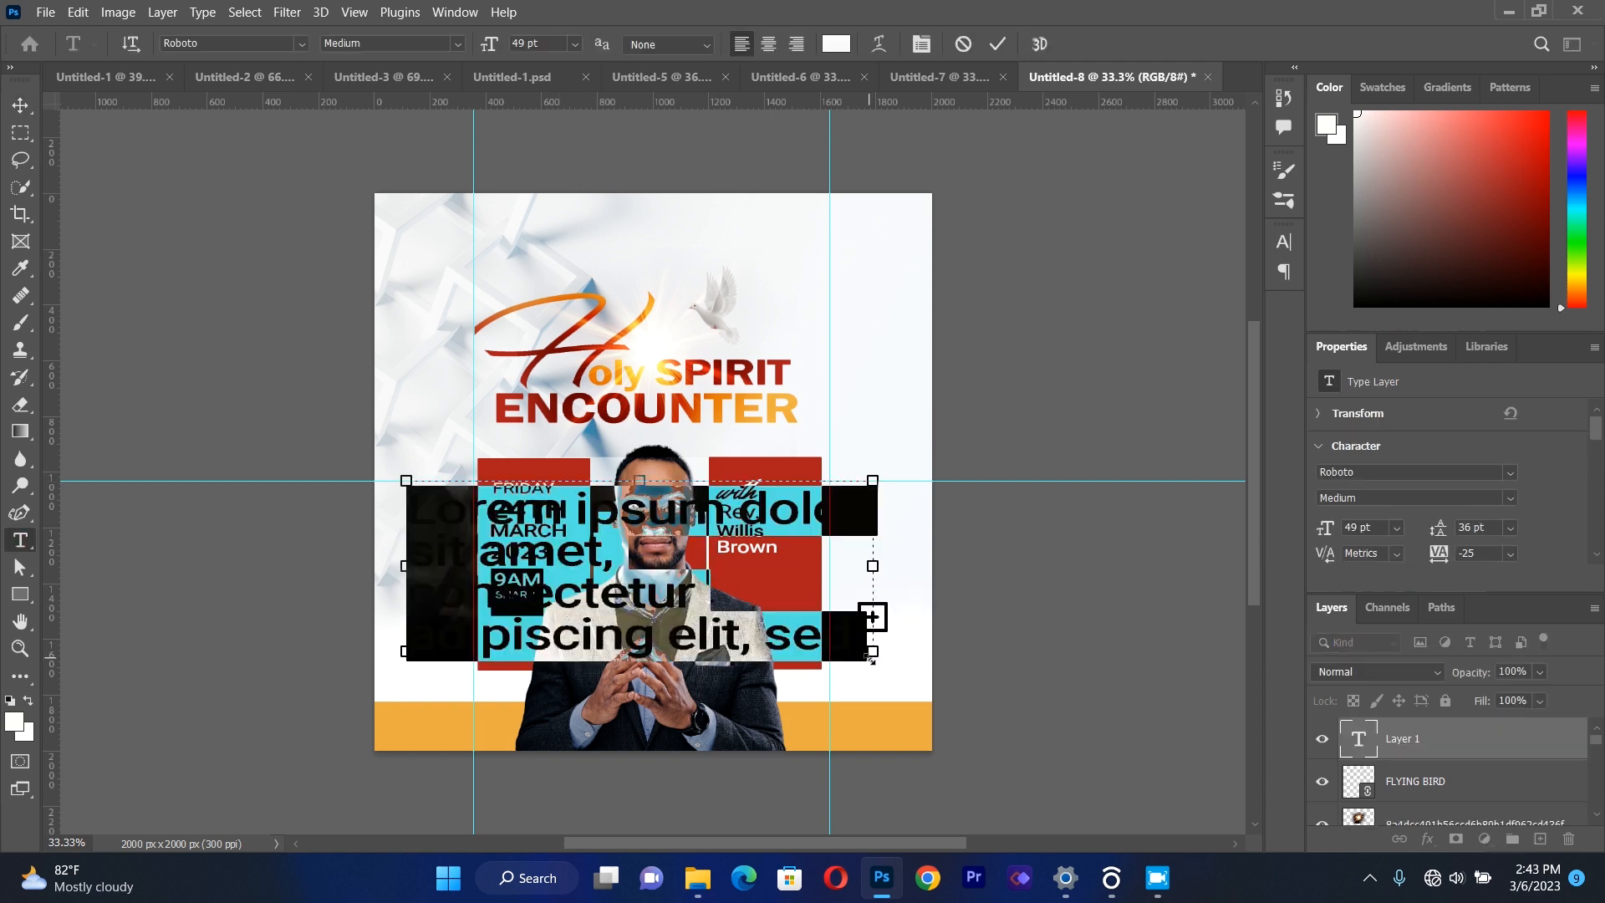
{"action": "key", "text": "Delete"}
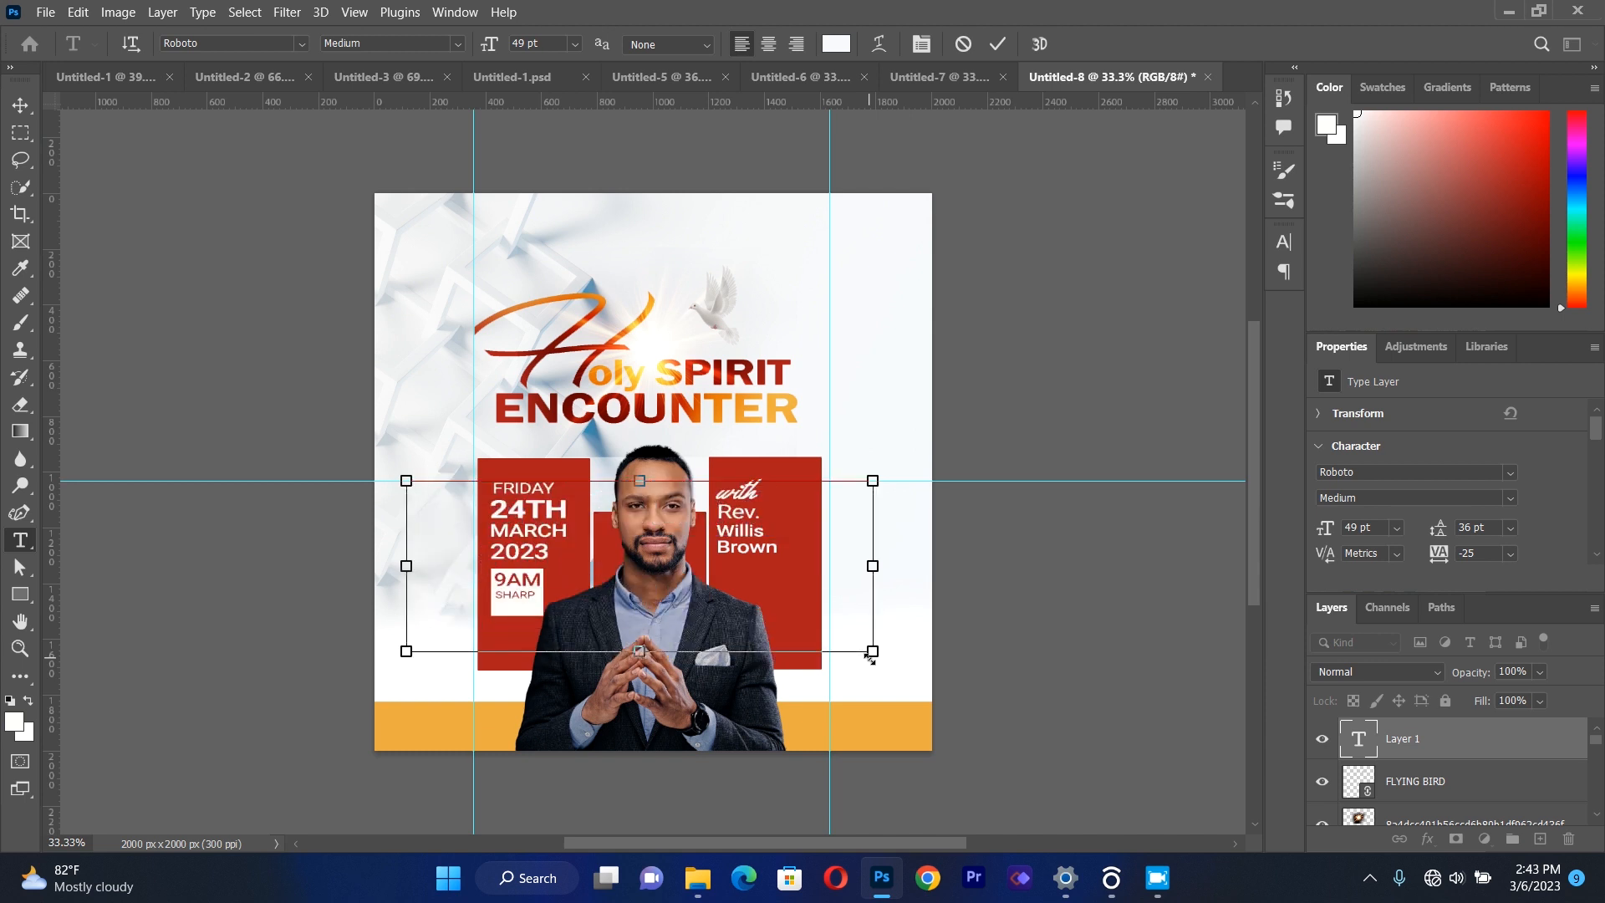
{"action": "left_click", "coordinate": [836, 43]}
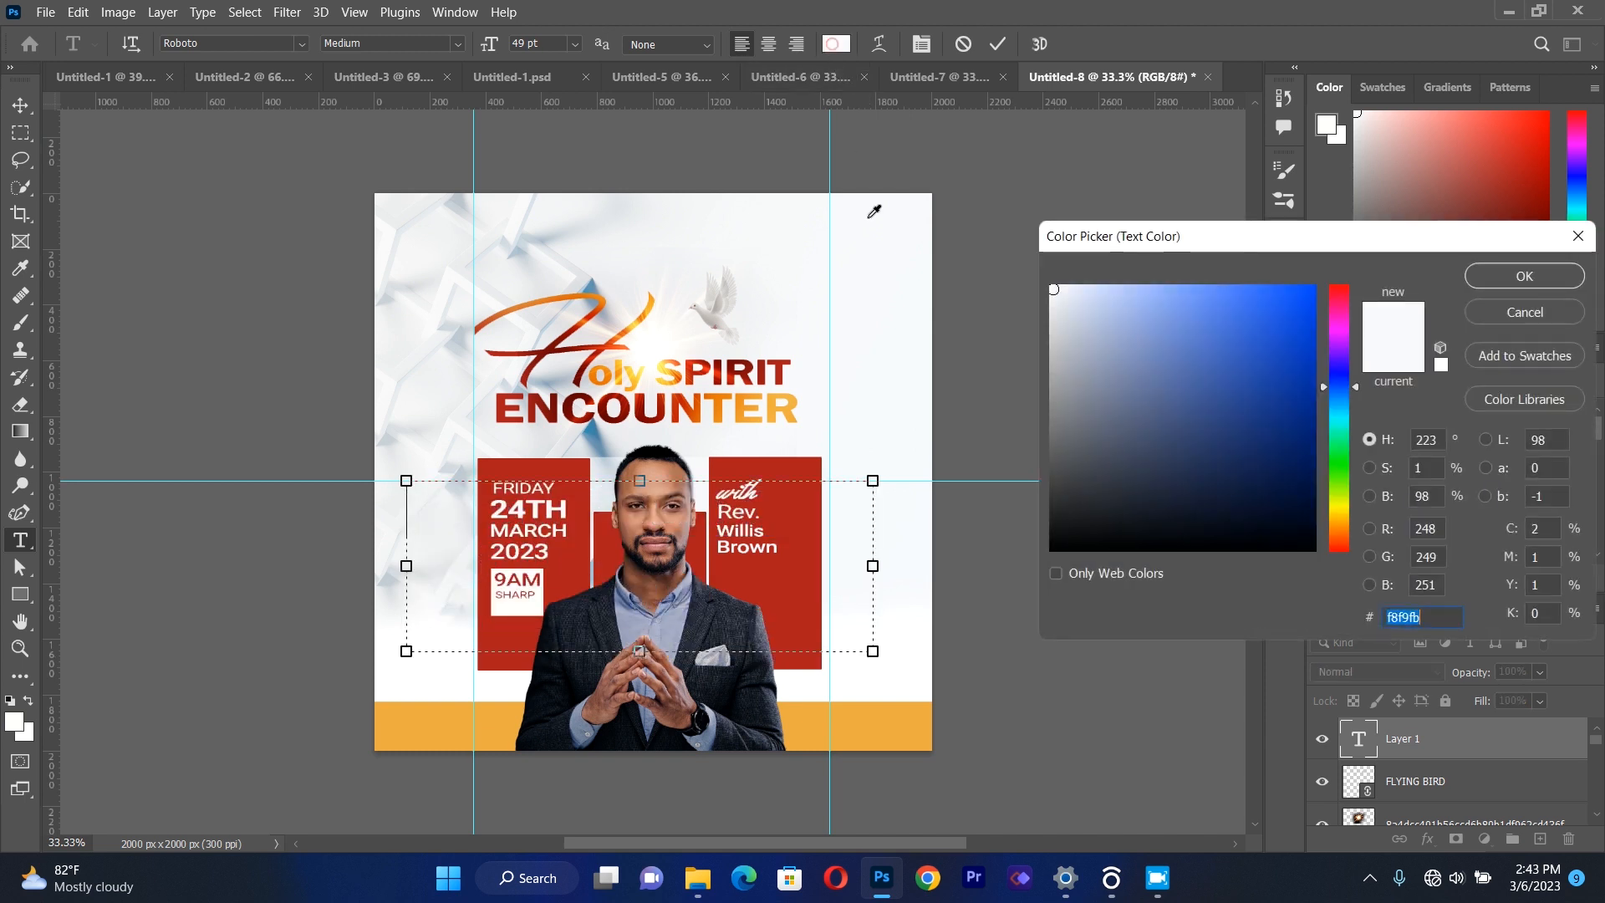
{"action": "left_click", "coordinate": [1061, 545]}
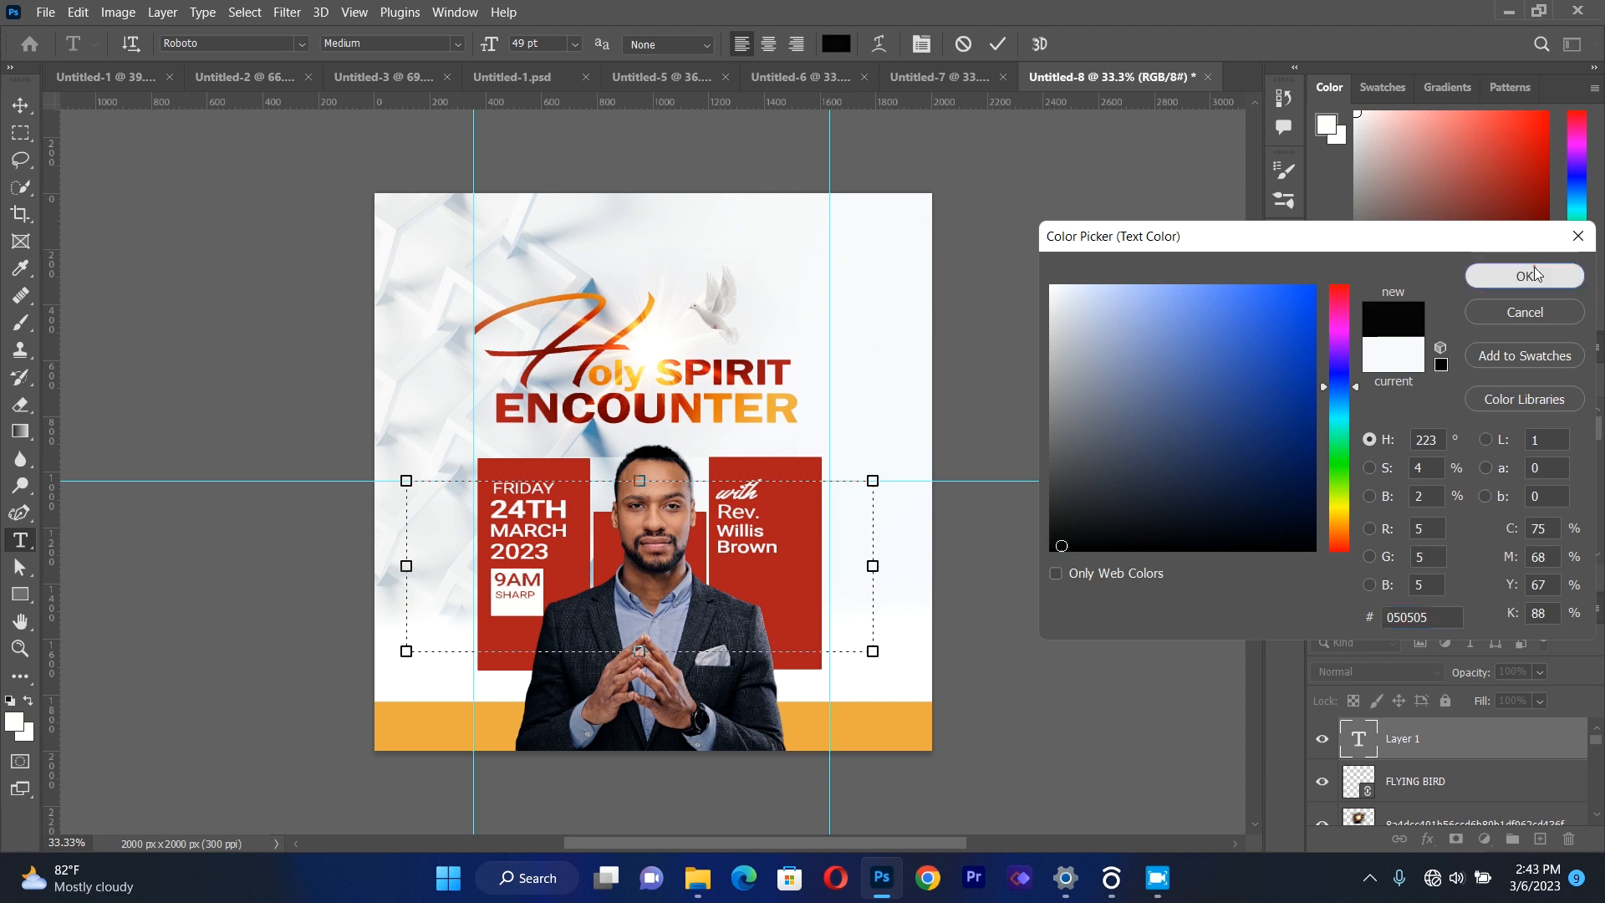
{"action": "left_click", "coordinate": [1534, 275]}
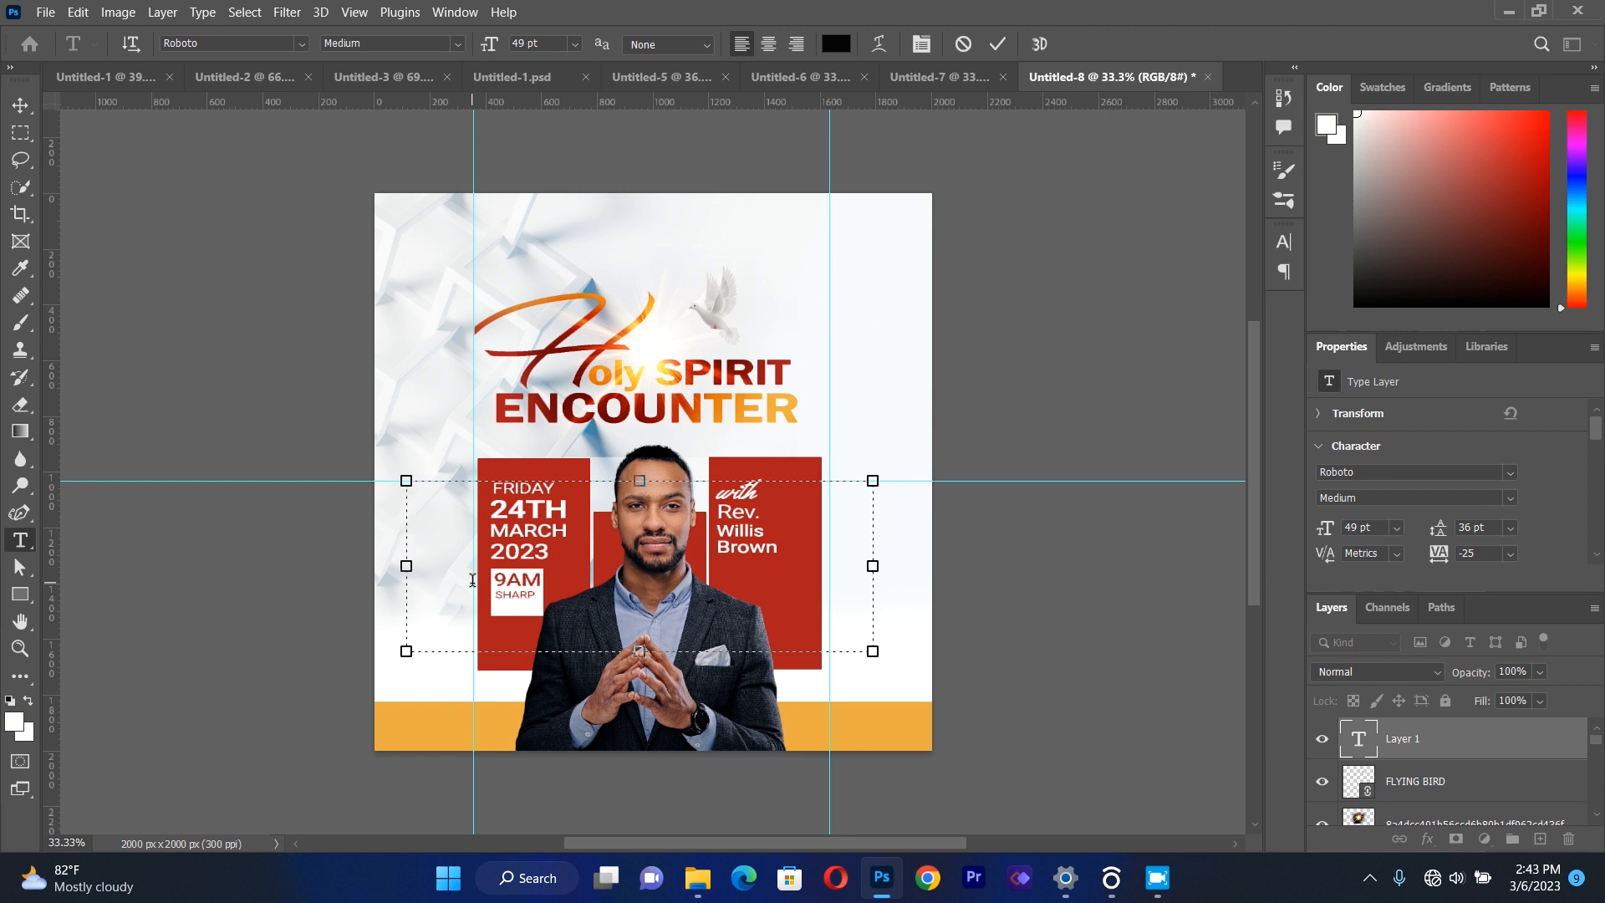
Enter ASH TEMPLE in the text box and select all of its text.
{"action": "type", "text": "a"}
{"action": "key", "text": "BackSpace"}
{"action": "type", "text": "ASH"}
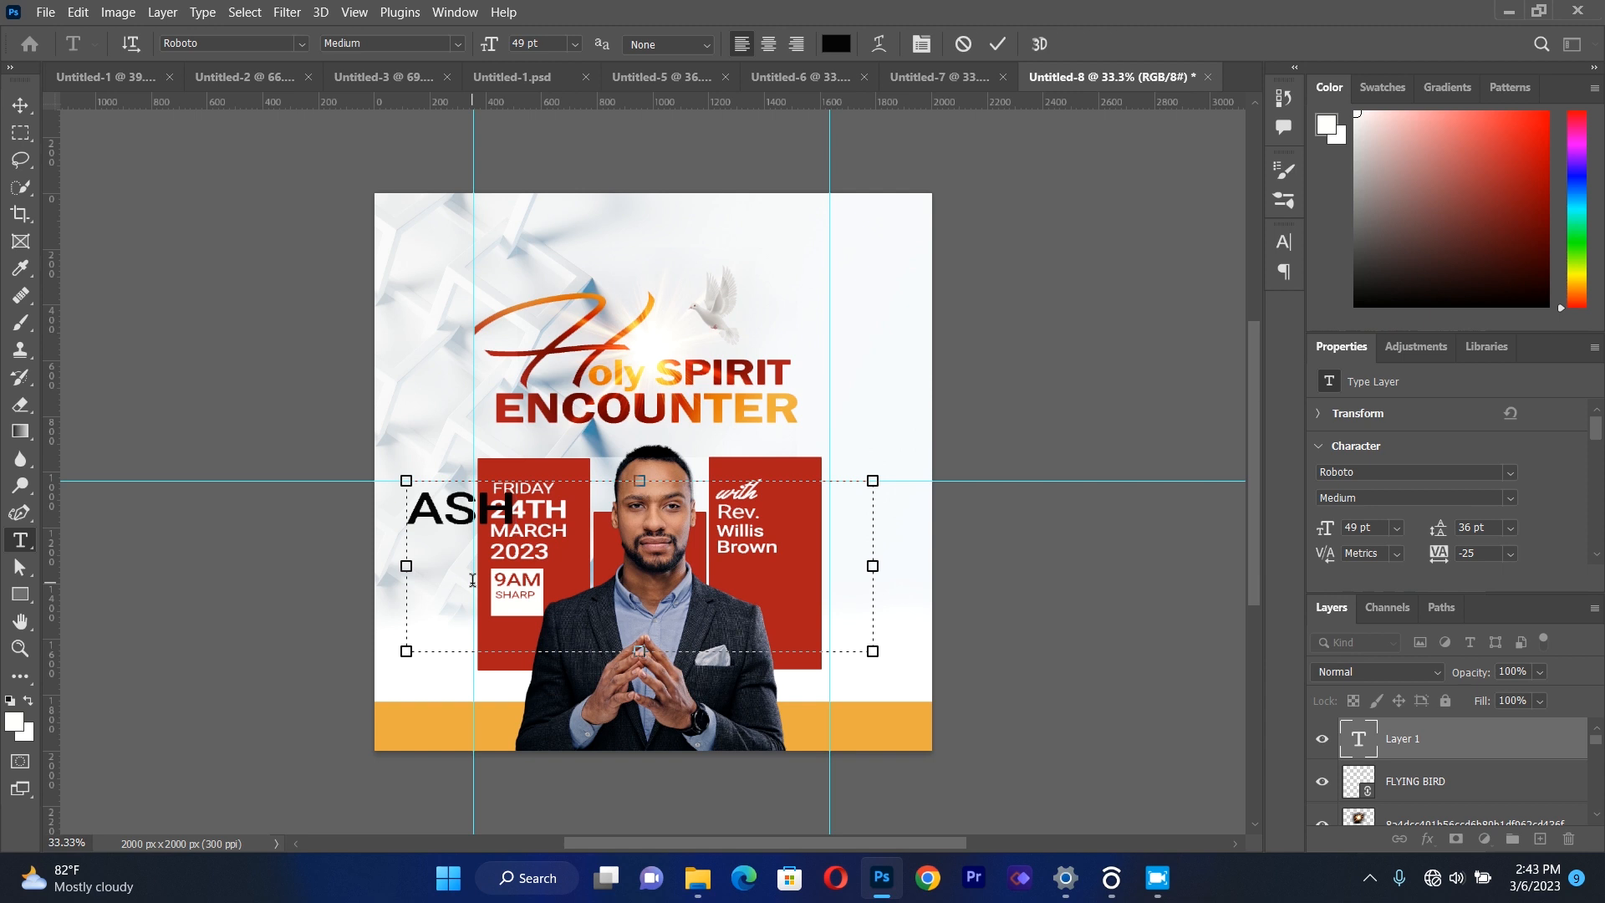
{"action": "type", "text": " A"}
{"action": "key", "text": "BackSpace"}
{"action": "type", "text": "TEMPLE"}
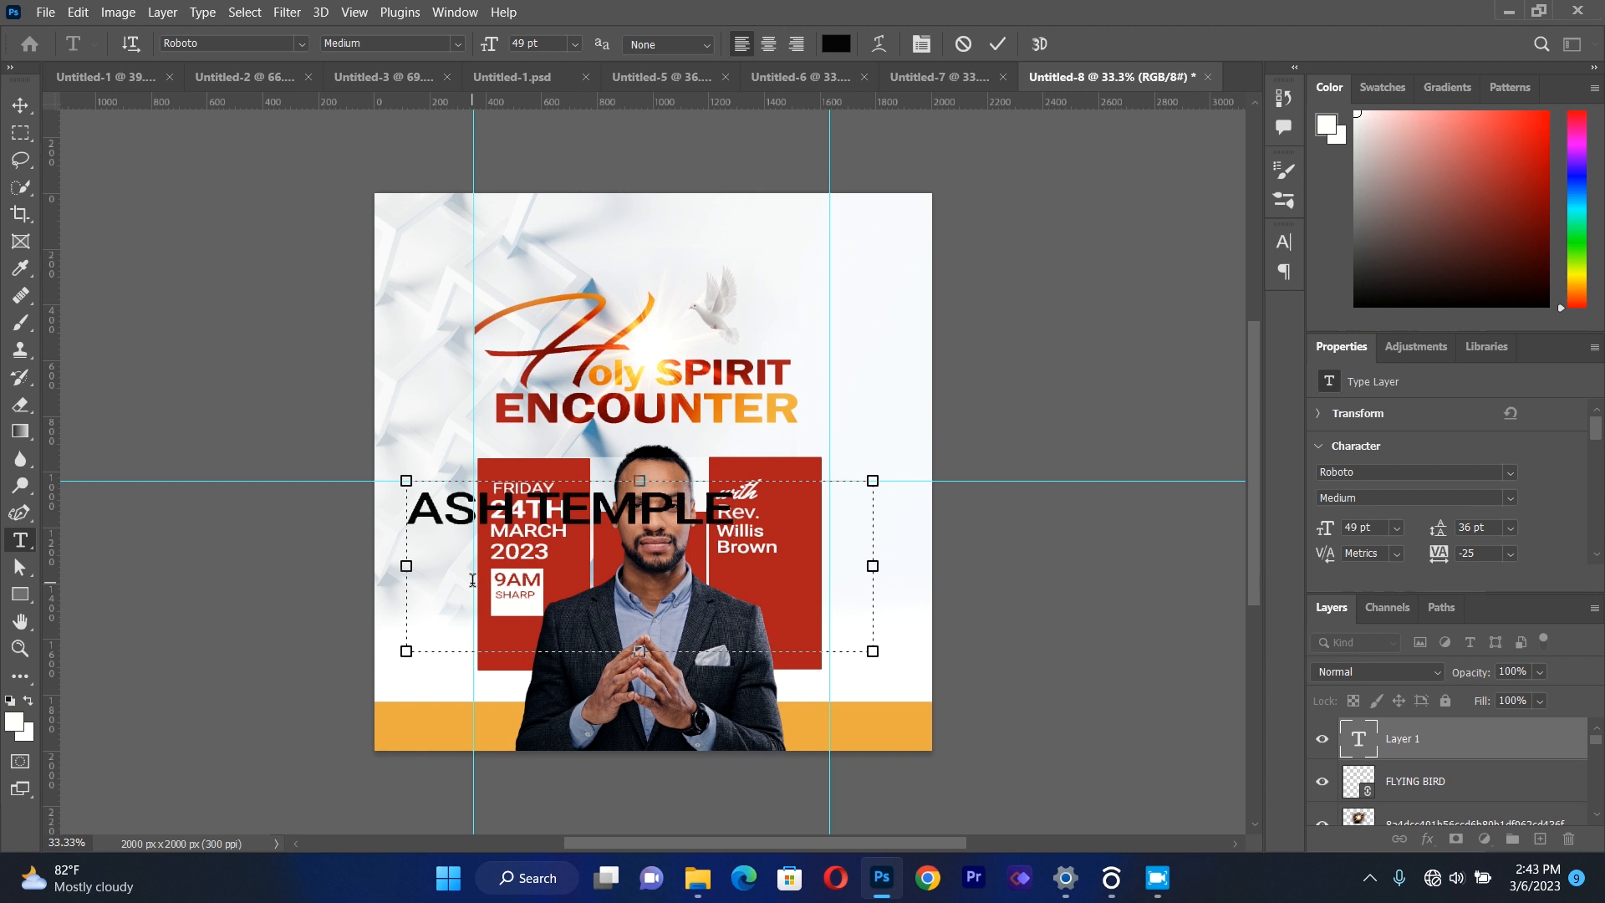
{"action": "key", "text": "ctrl+a"}
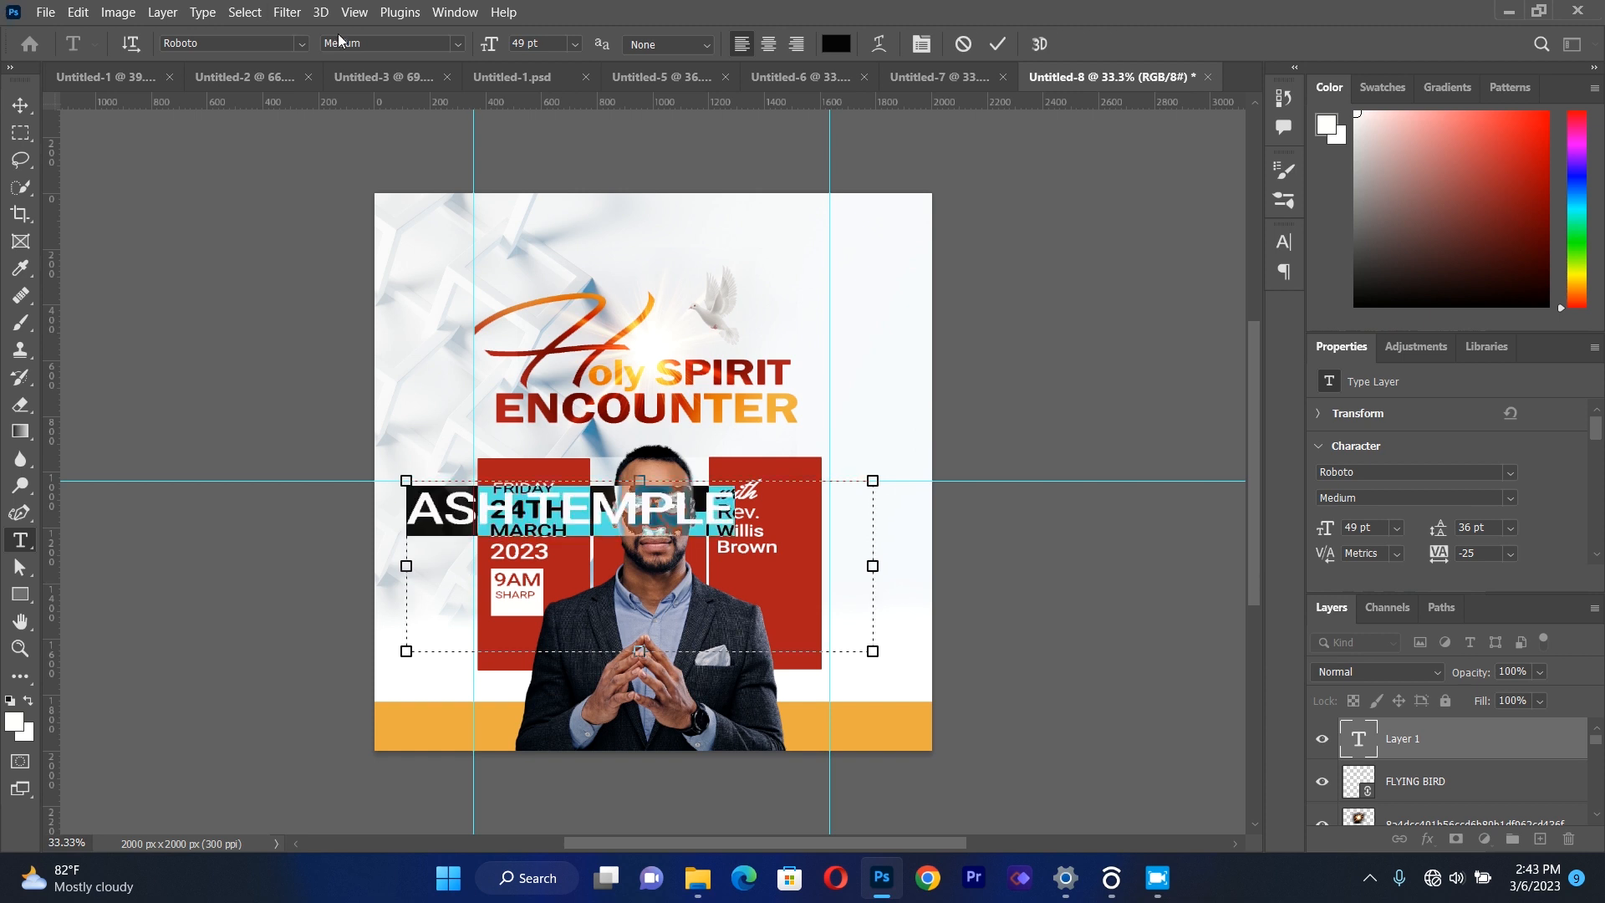
Set the ASH TEMPLE text to Roboto Bold and commit the edit.
{"action": "left_click", "coordinate": [459, 43]}
{"action": "left_click", "coordinate": [421, 197]}
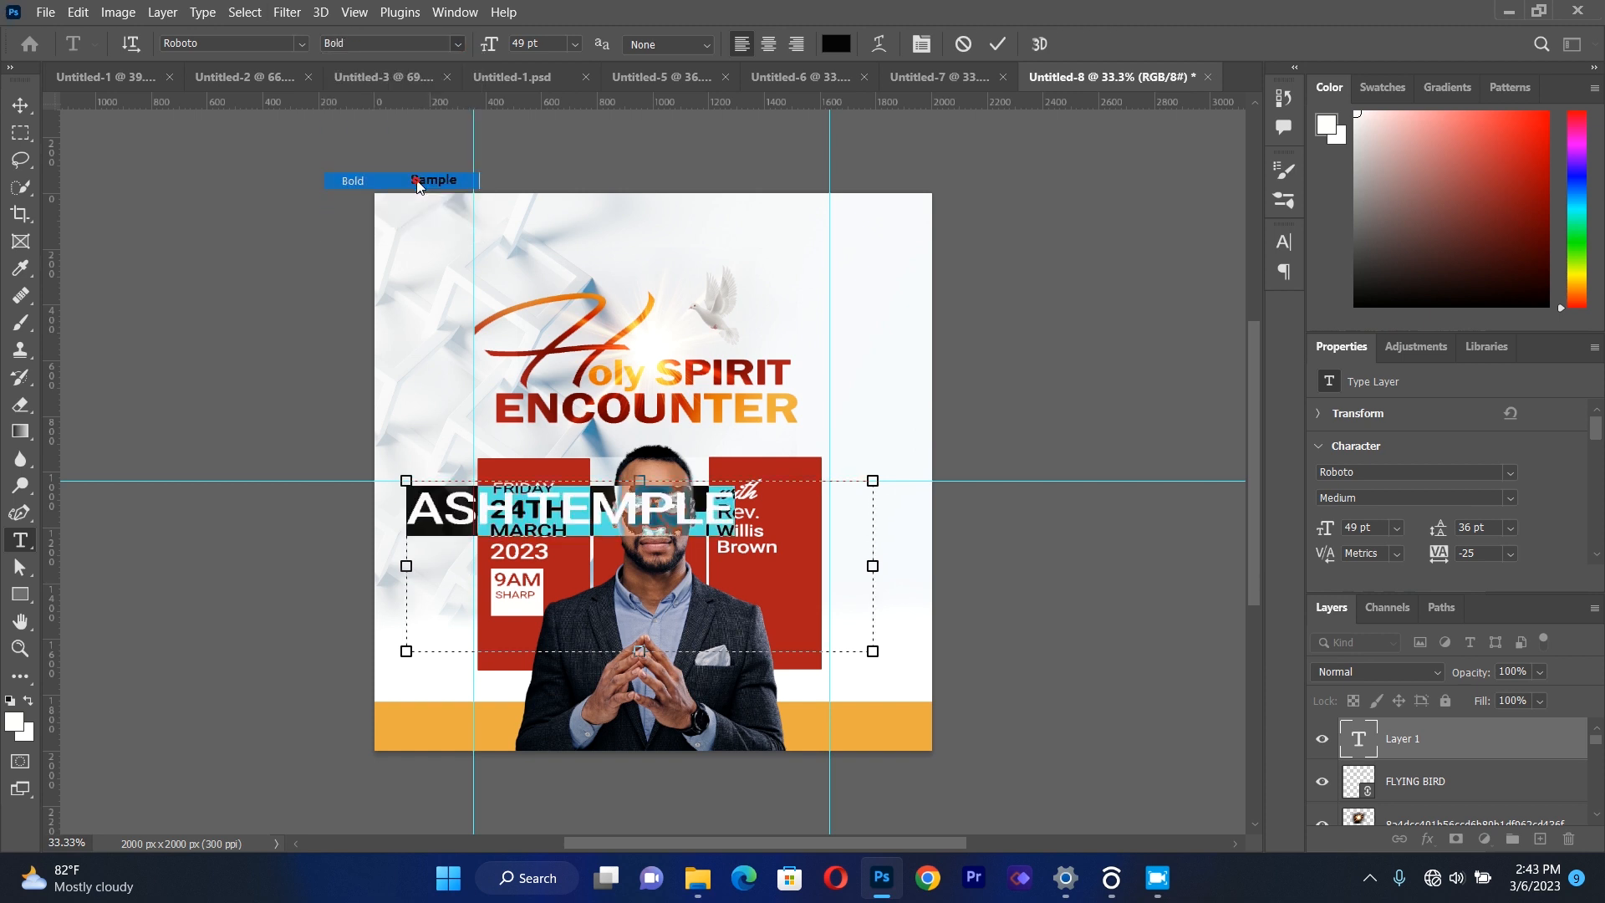
{"action": "left_click", "coordinate": [24, 108]}
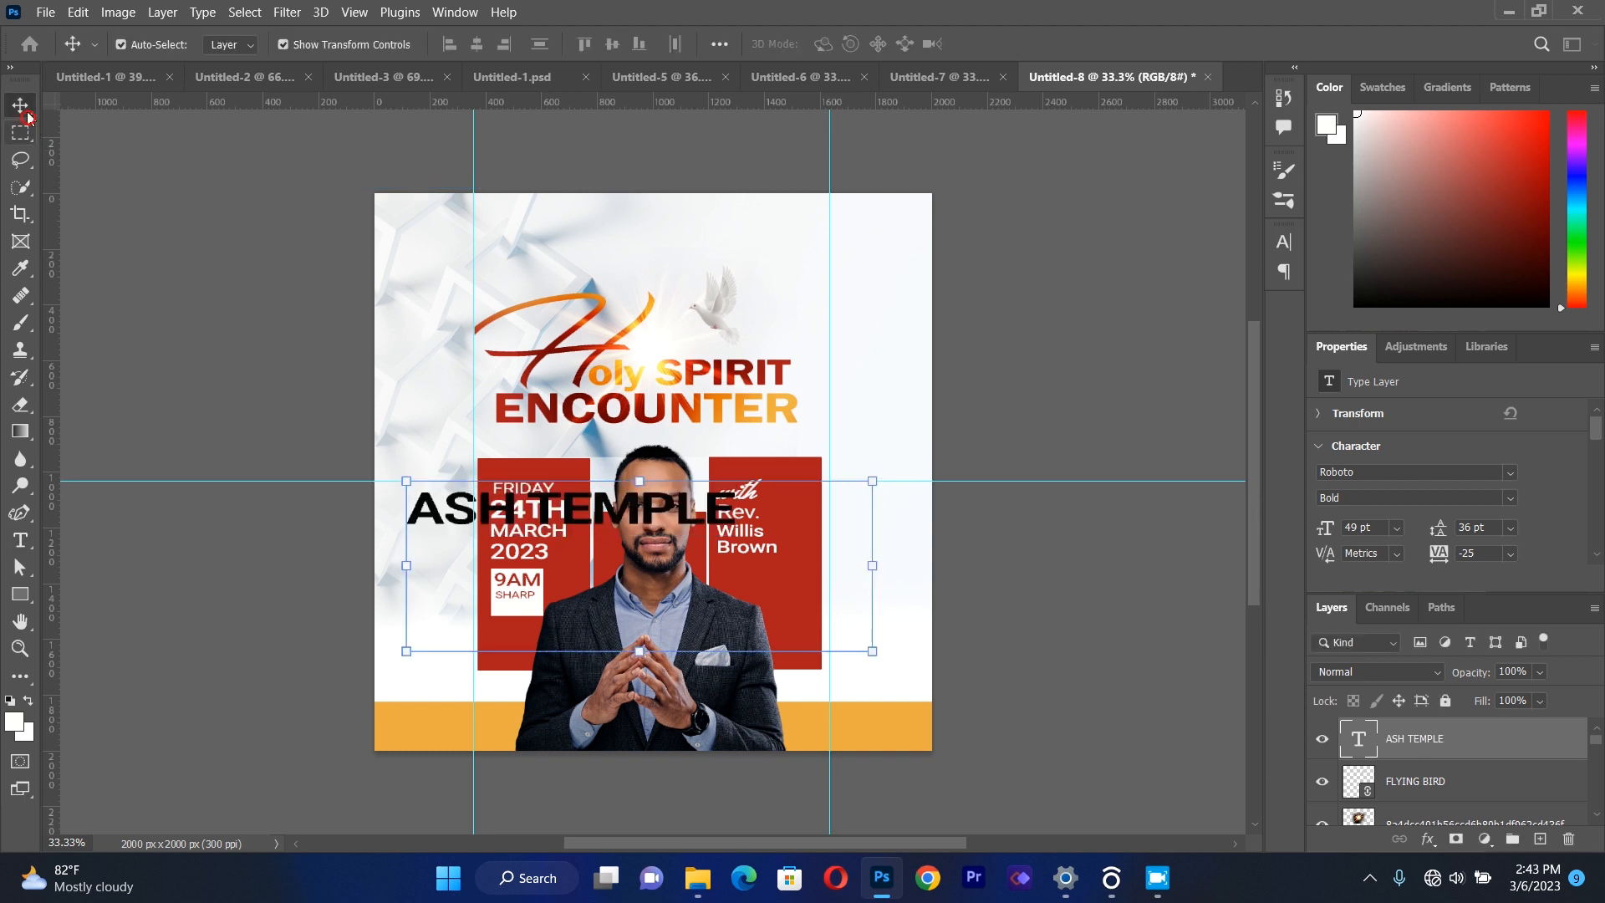
Scale the ASH TEMPLE text to about 26% and place it on the orange band, left of the pastor.
{"action": "left_click_drag", "start_coordinate": [875, 483], "coordinate": [506, 718]}
{"action": "key", "text": "Down"}
{"action": "key", "text": "Down"}
{"action": "key", "text": "Down"}
{"action": "key", "text": "Down"}
{"action": "key", "text": "Down"}
{"action": "key", "text": "Down"}
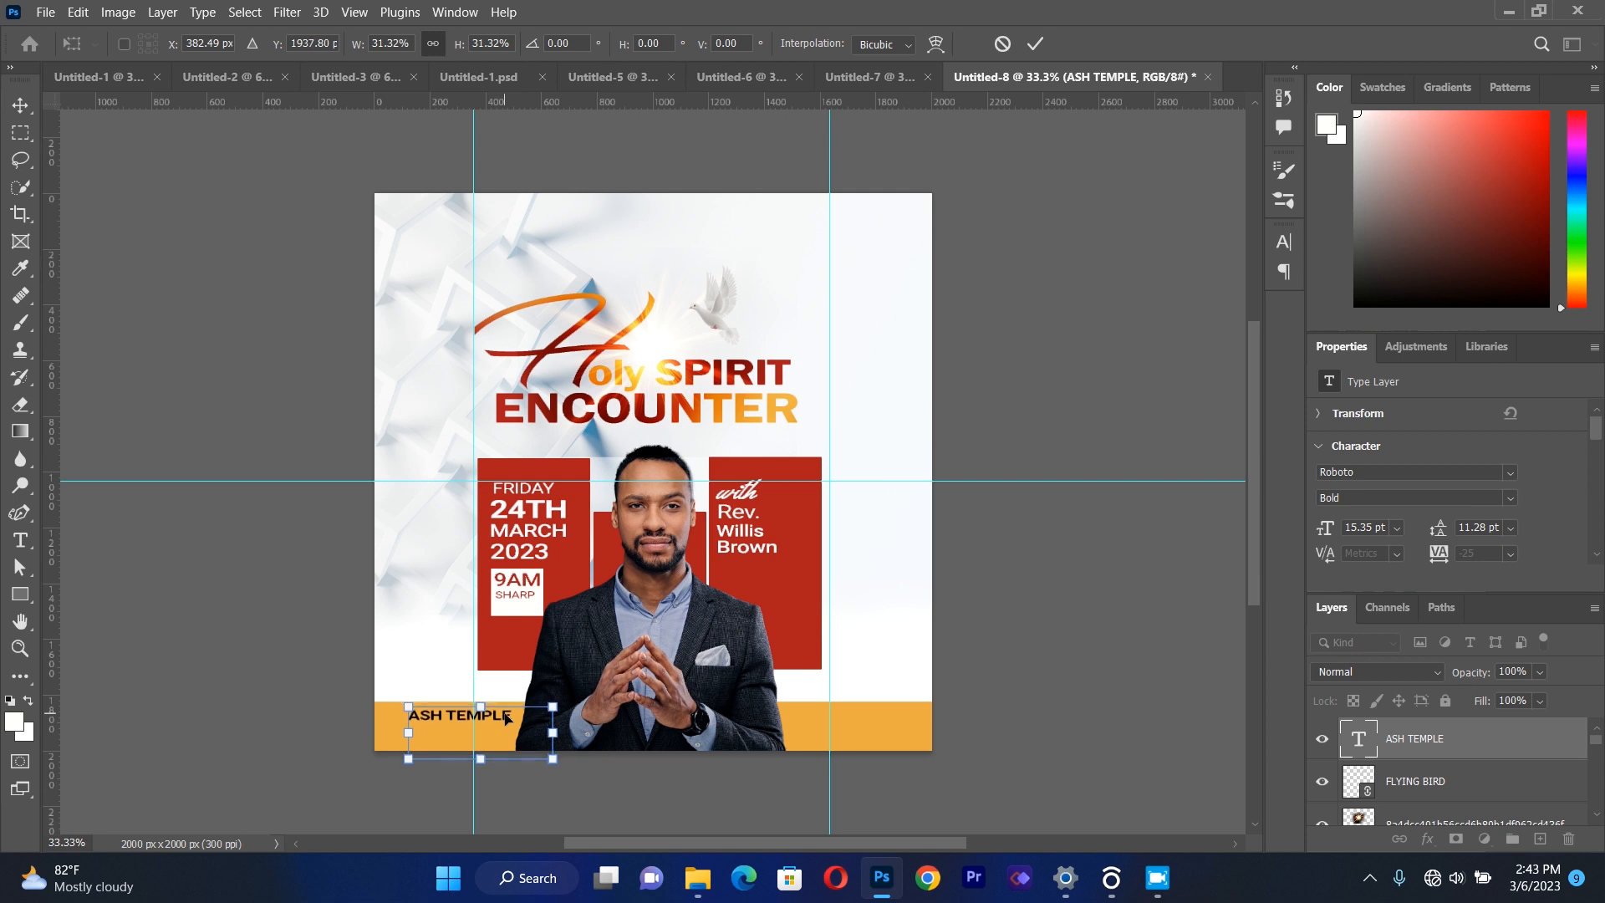
{"action": "left_click_drag", "start_coordinate": [538, 754], "coordinate": [532, 751]}
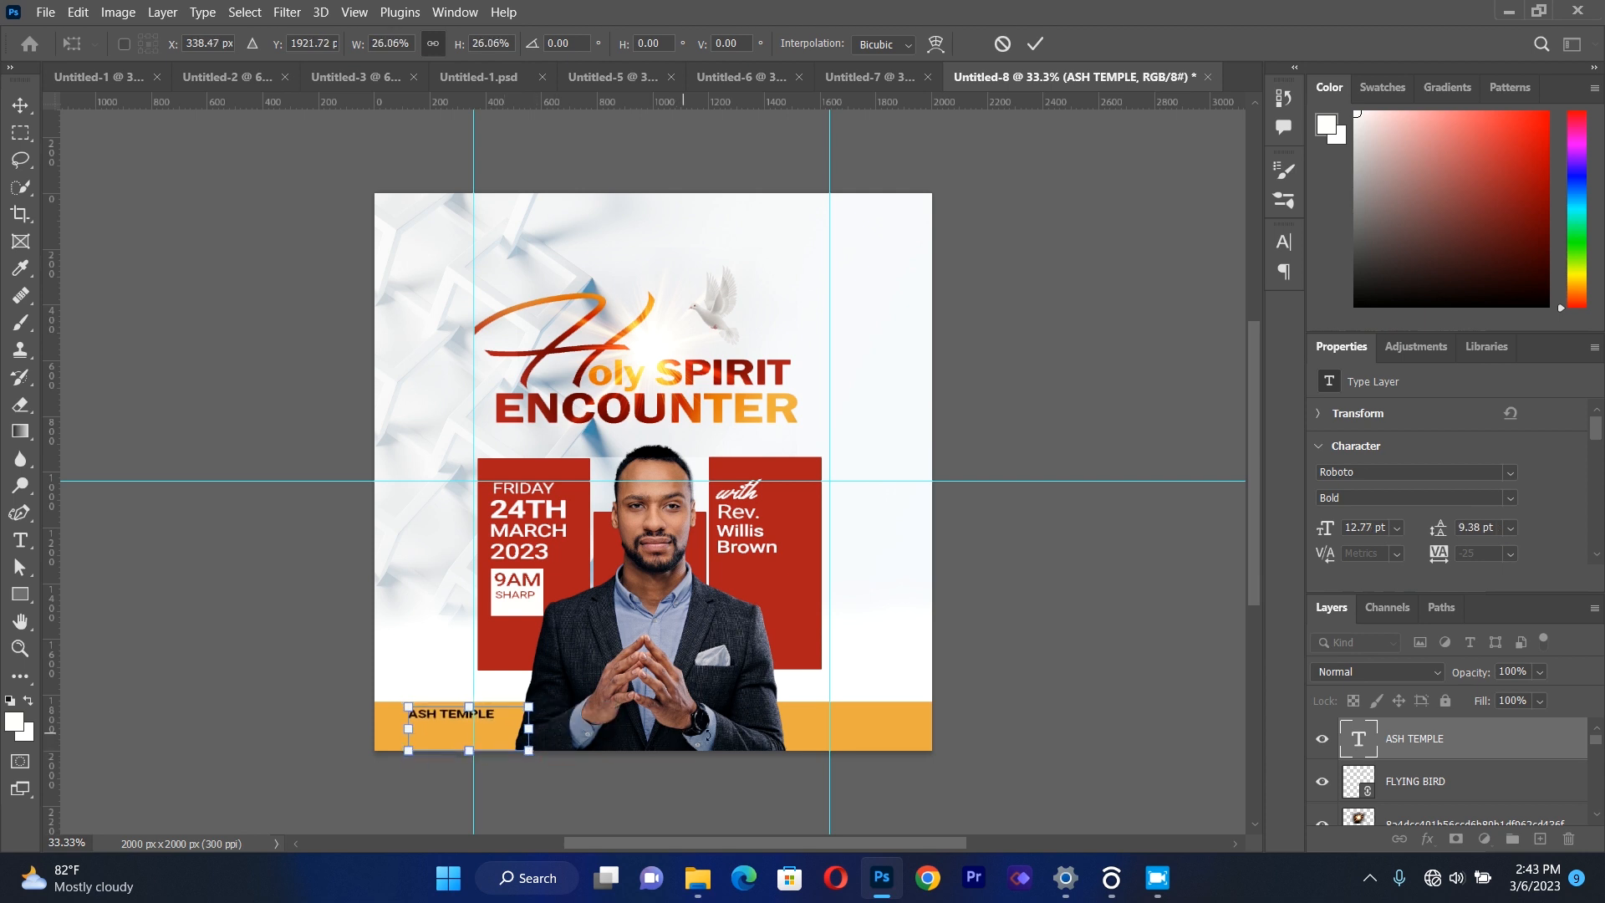
{"action": "left_click", "coordinate": [18, 107]}
{"action": "left_click", "coordinate": [156, 411]}
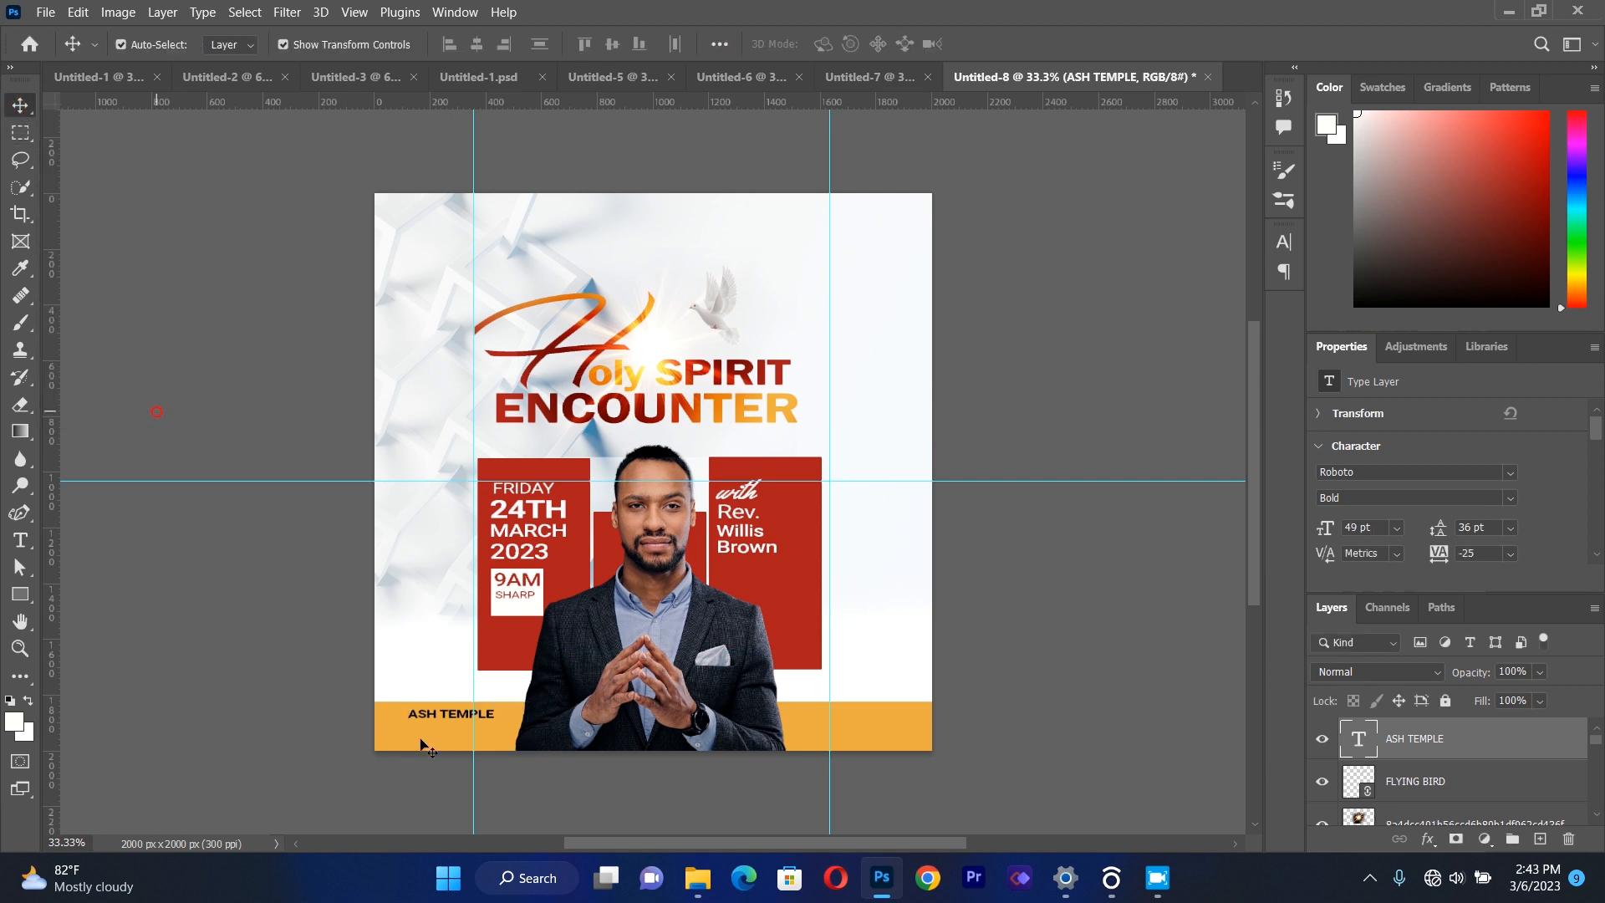
{"action": "left_click_drag", "start_coordinate": [452, 727], "coordinate": [458, 728]}
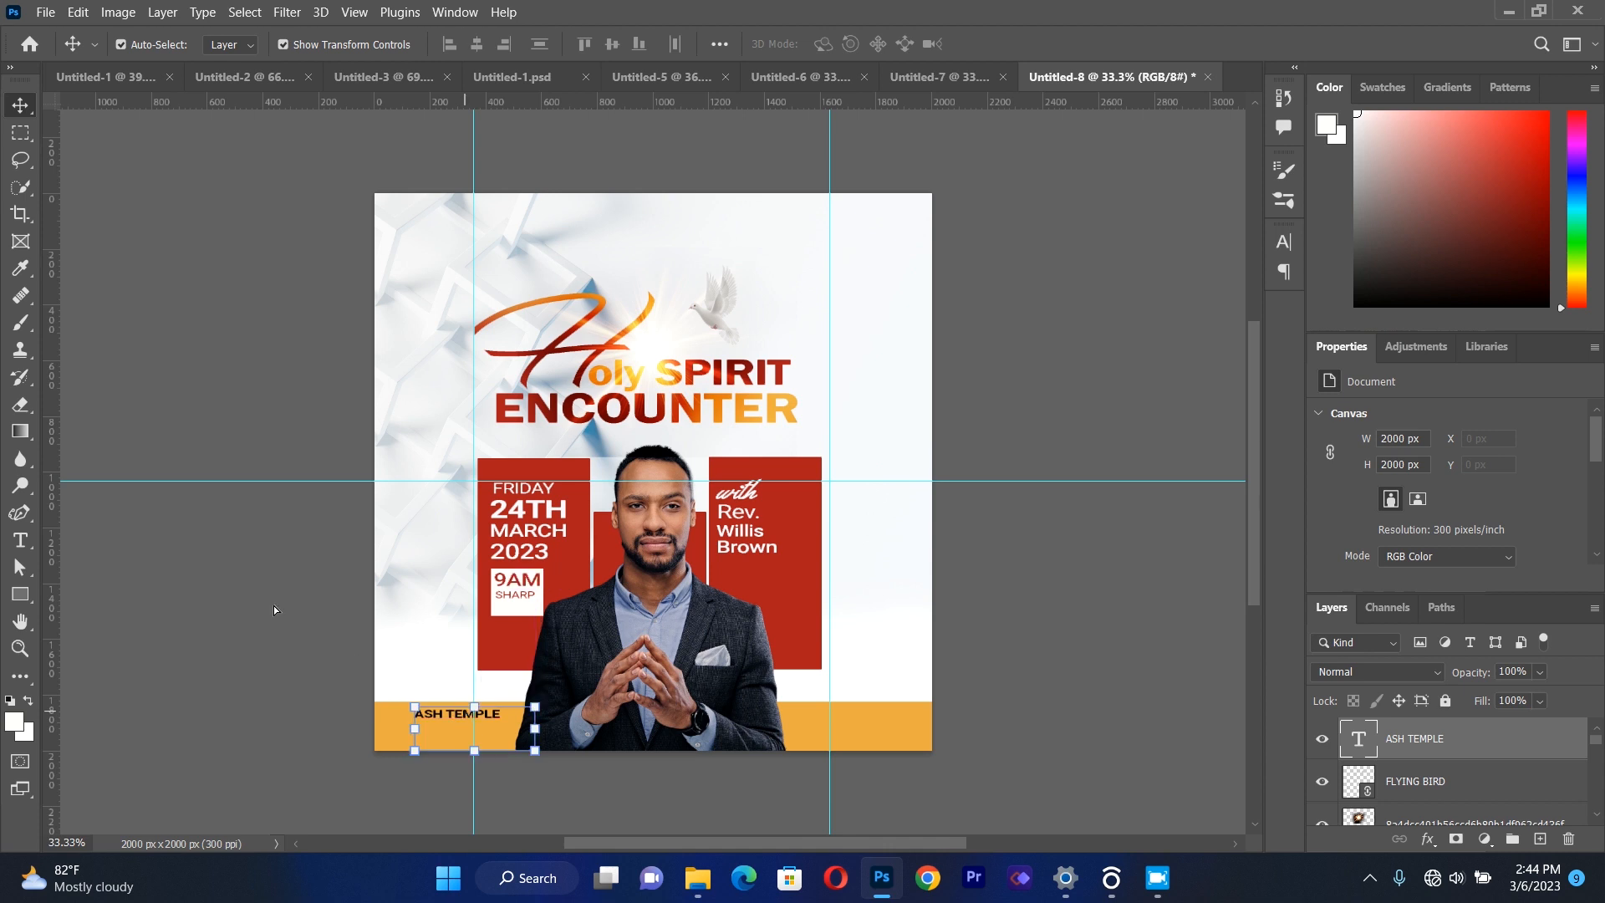
{"action": "left_click", "coordinate": [269, 599]}
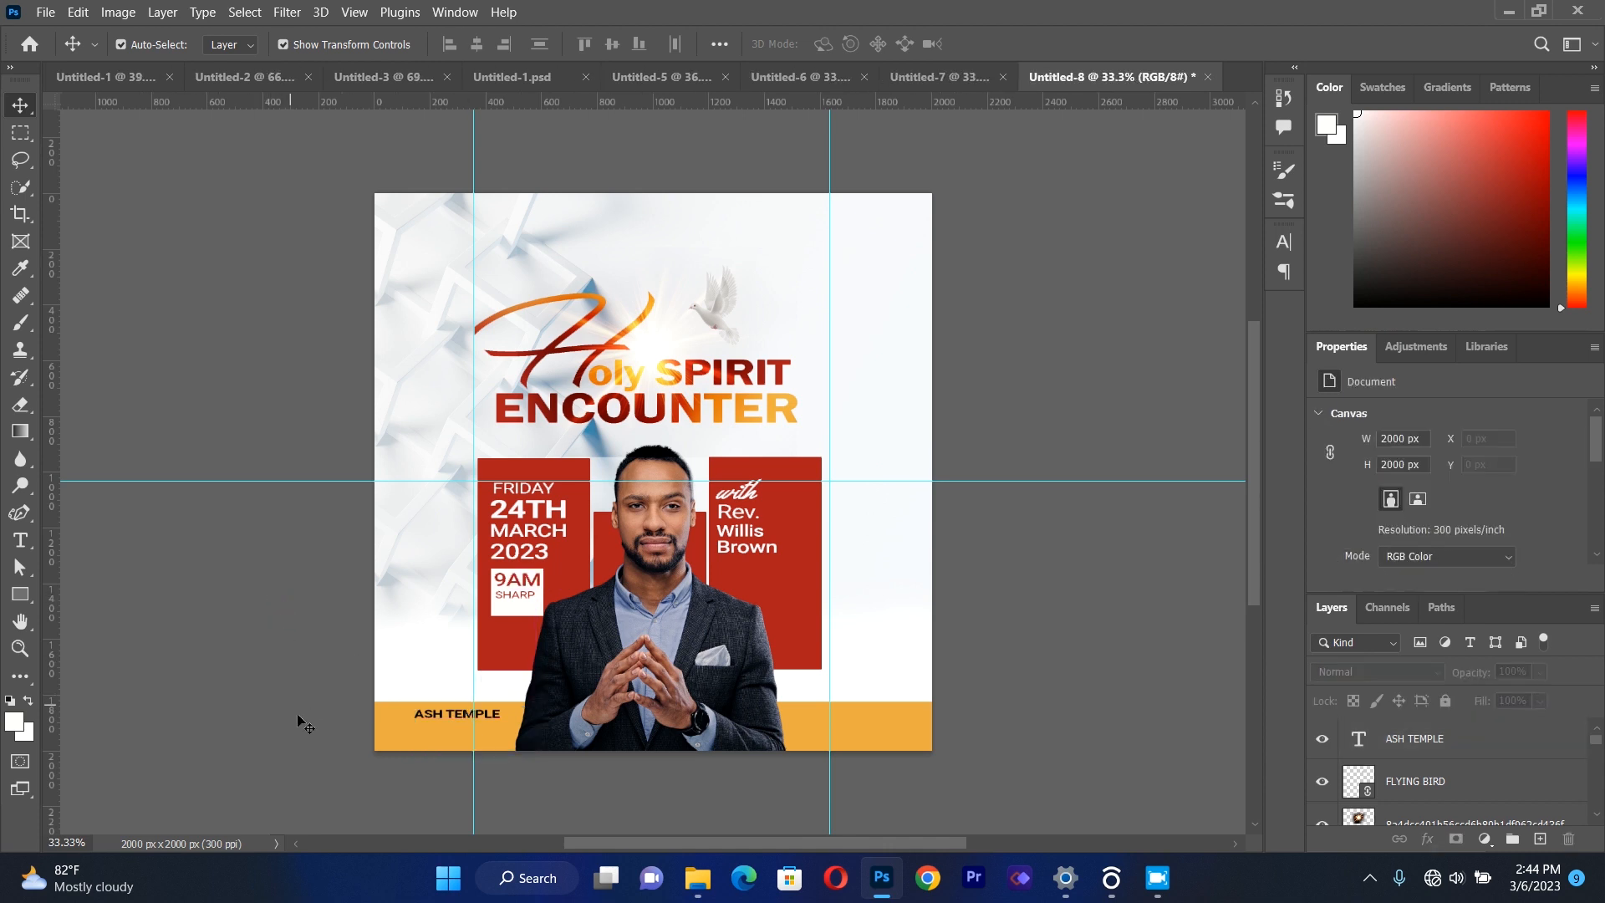
Duplicate the ASH TEMPLE line directly below itself and replace the copy's text with SUNYANI AREA 3.
{"action": "left_click", "coordinate": [456, 719], "text": "ctrl"}
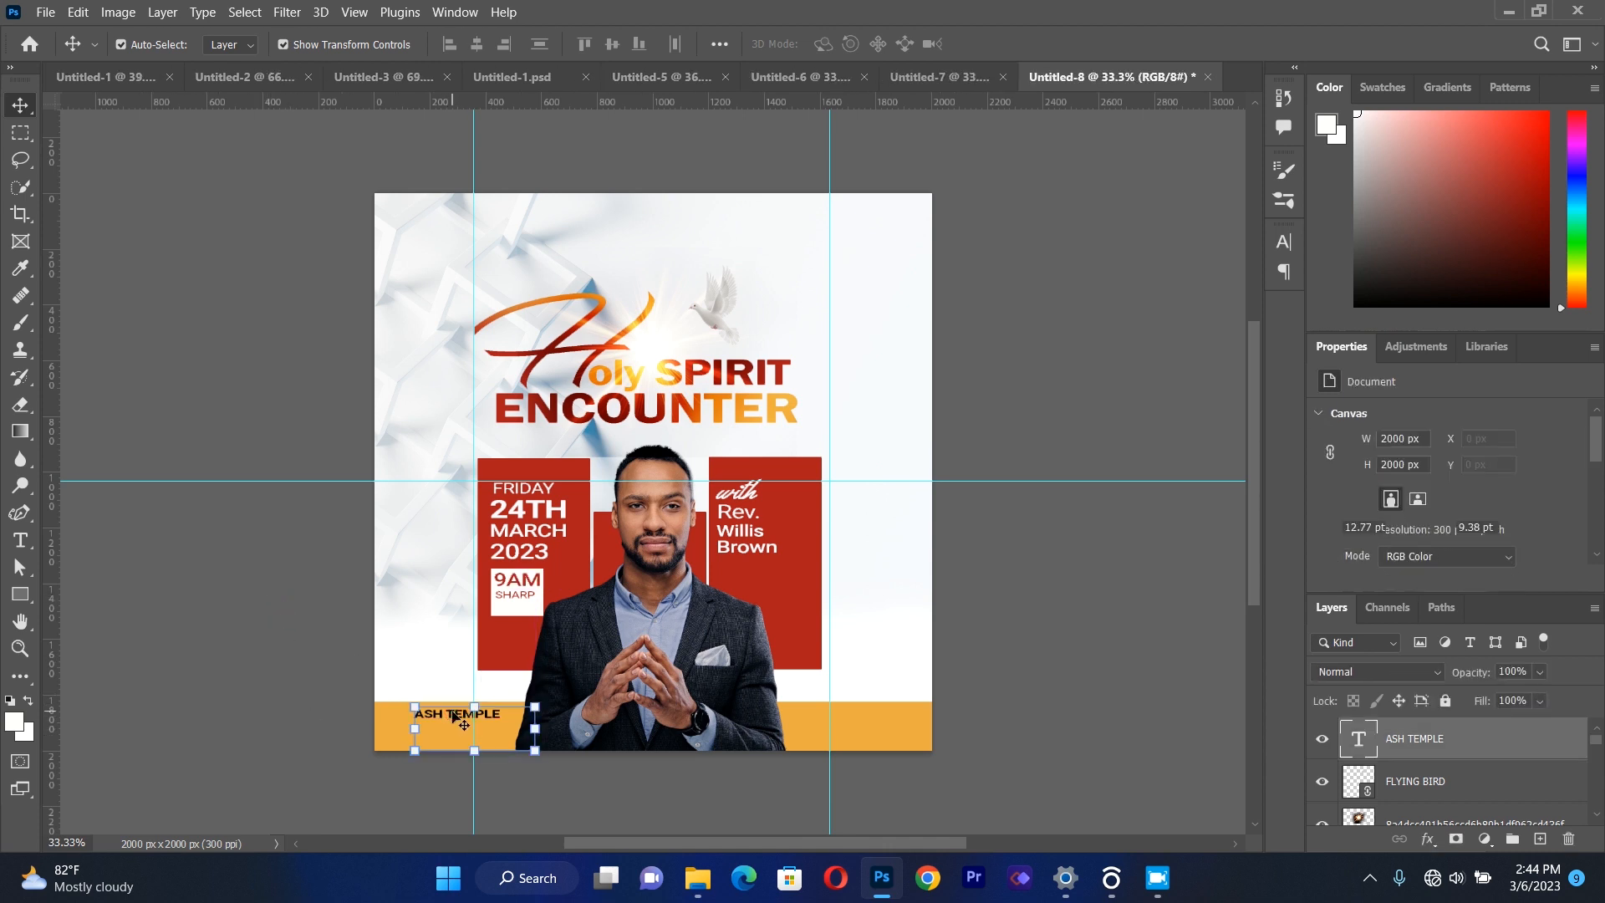
{"action": "mouse_move", "coordinate": [455, 719]}
{"action": "left_mouse_down"}
{"action": "mouse_move", "coordinate": [481, 698]}
{"action": "mouse_move", "coordinate": [452, 727]}
{"action": "left_mouse_up"}
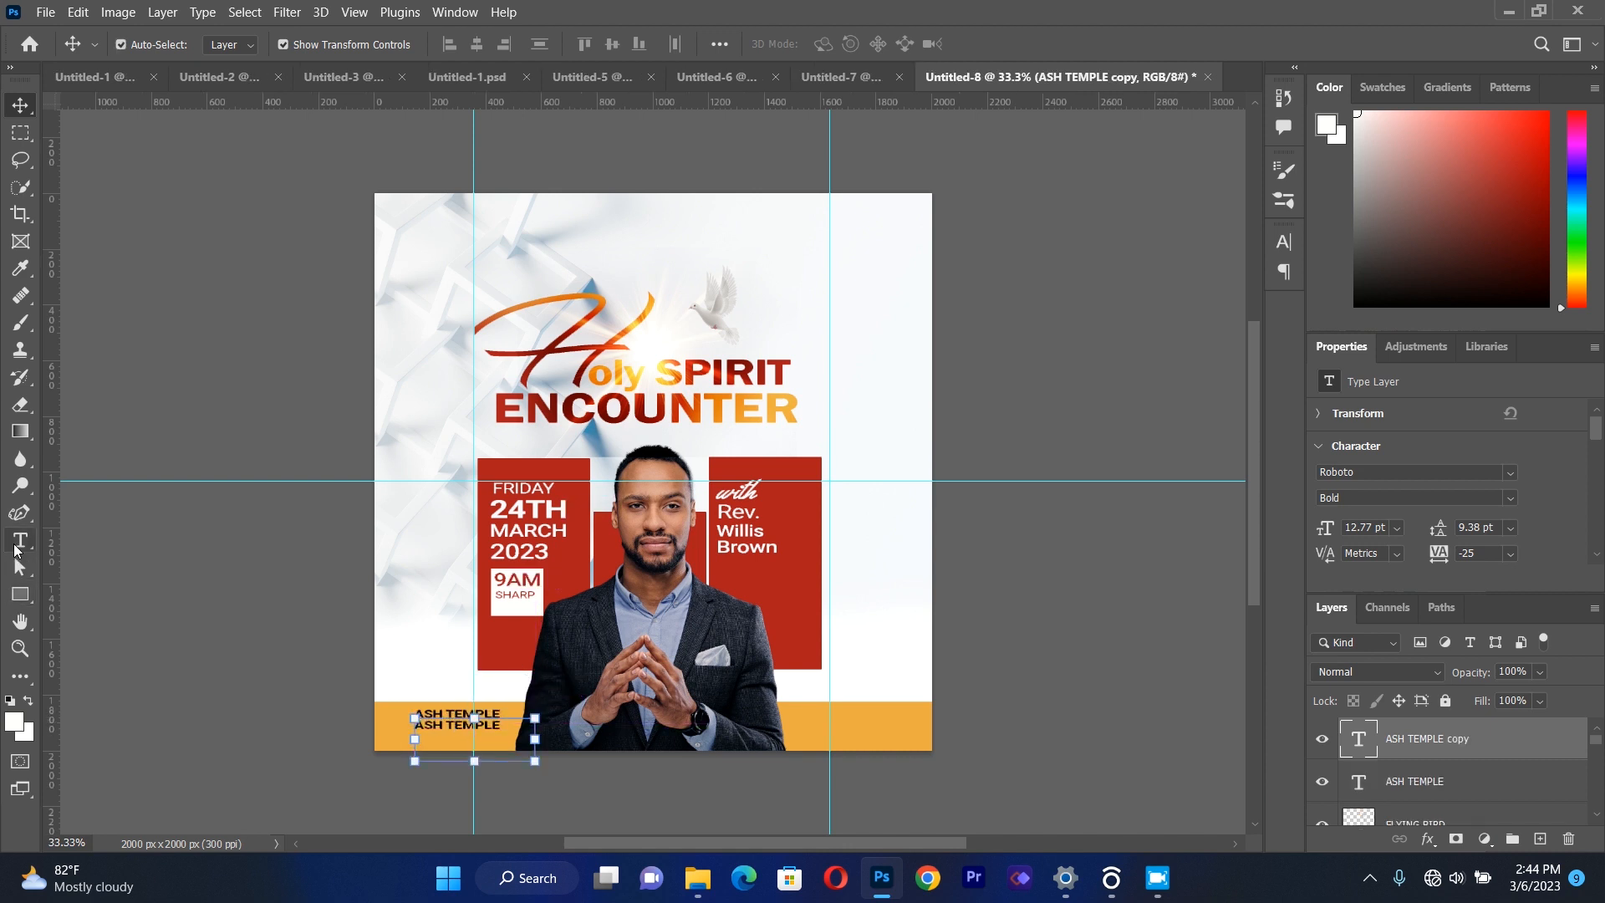
{"action": "left_click", "coordinate": [20, 541]}
{"action": "left_click", "coordinate": [469, 726]}
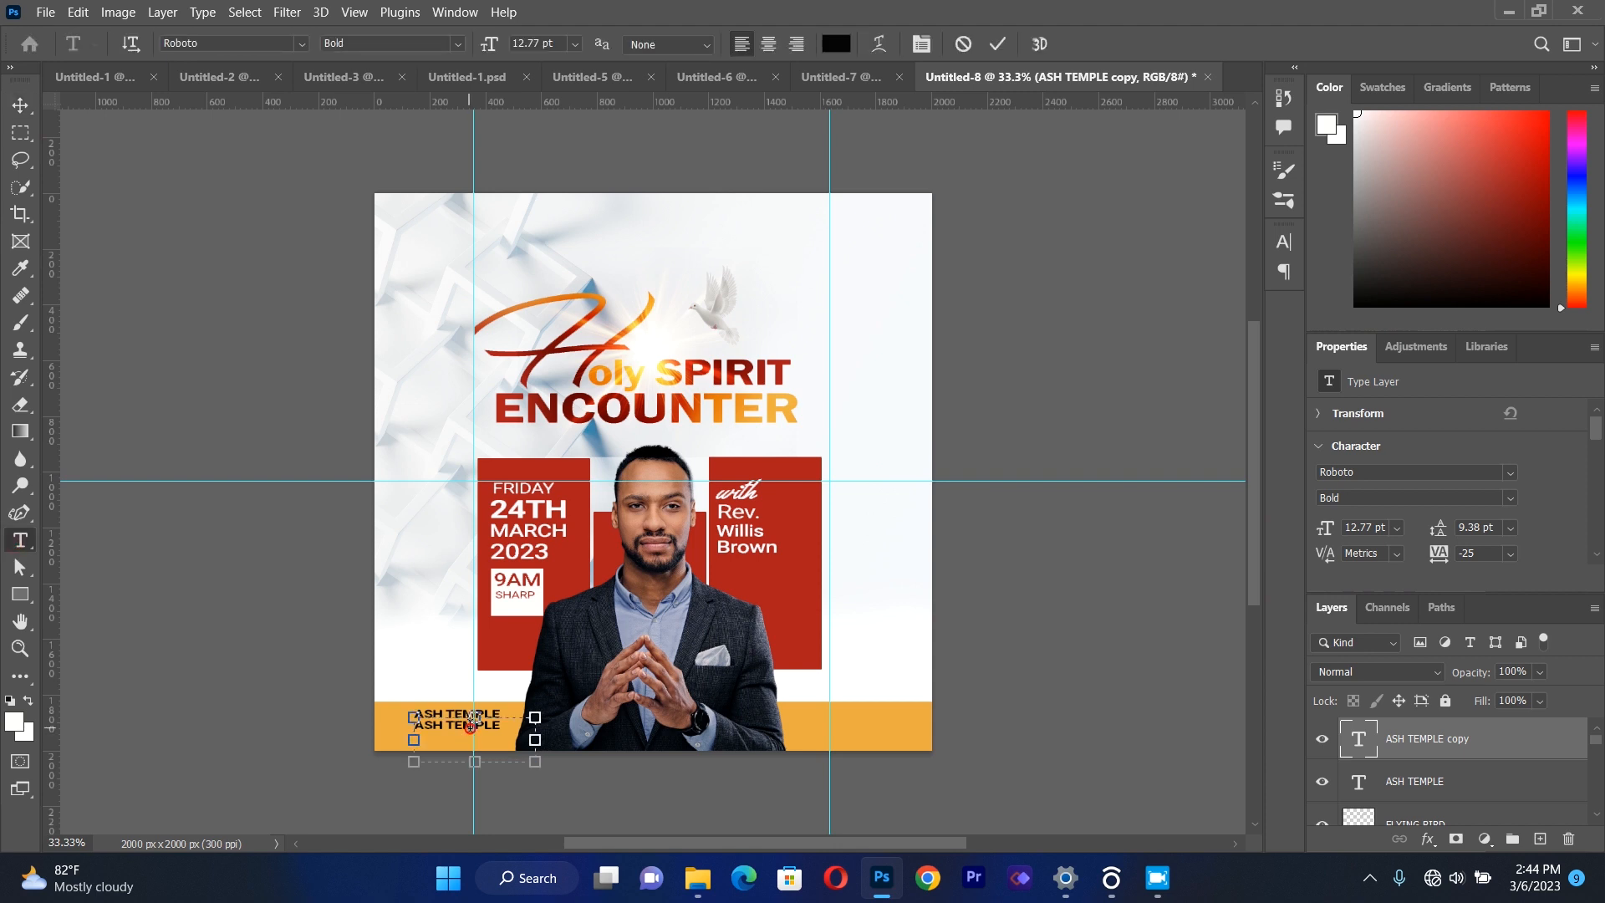
{"action": "key", "text": "ctrl+a"}
{"action": "key", "text": "BackSpace"}
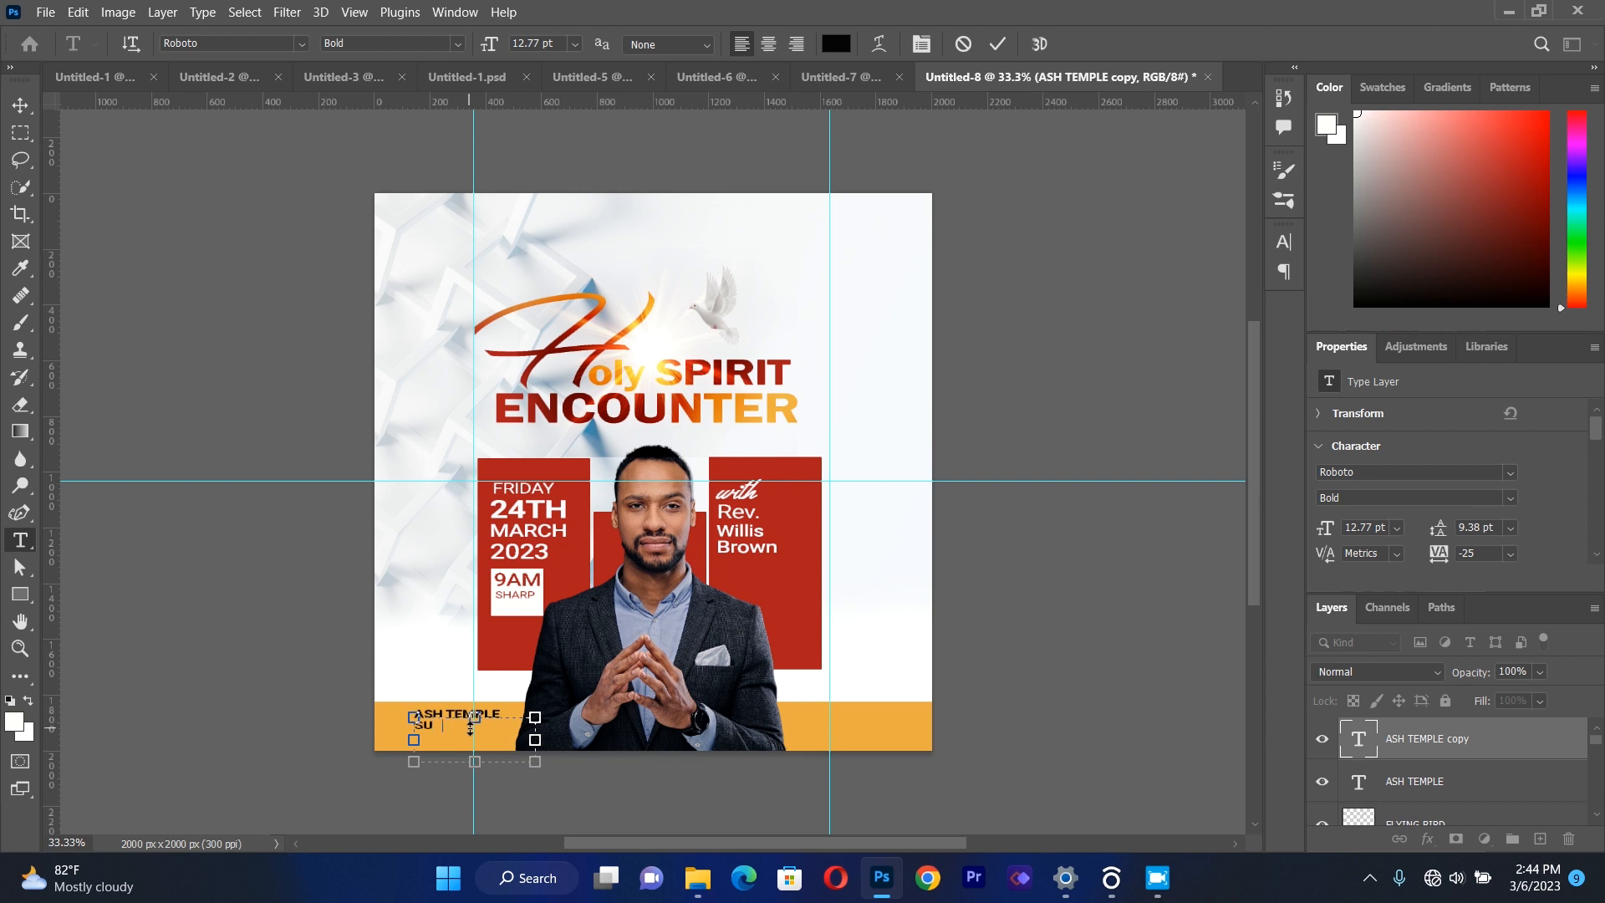
{"action": "type", "text": "SUNYANI AREA 3"}
Change the SUNYANI AREA 3 line to the Regular font style and commit the edit.
{"action": "triple_click", "coordinate": [471, 732]}
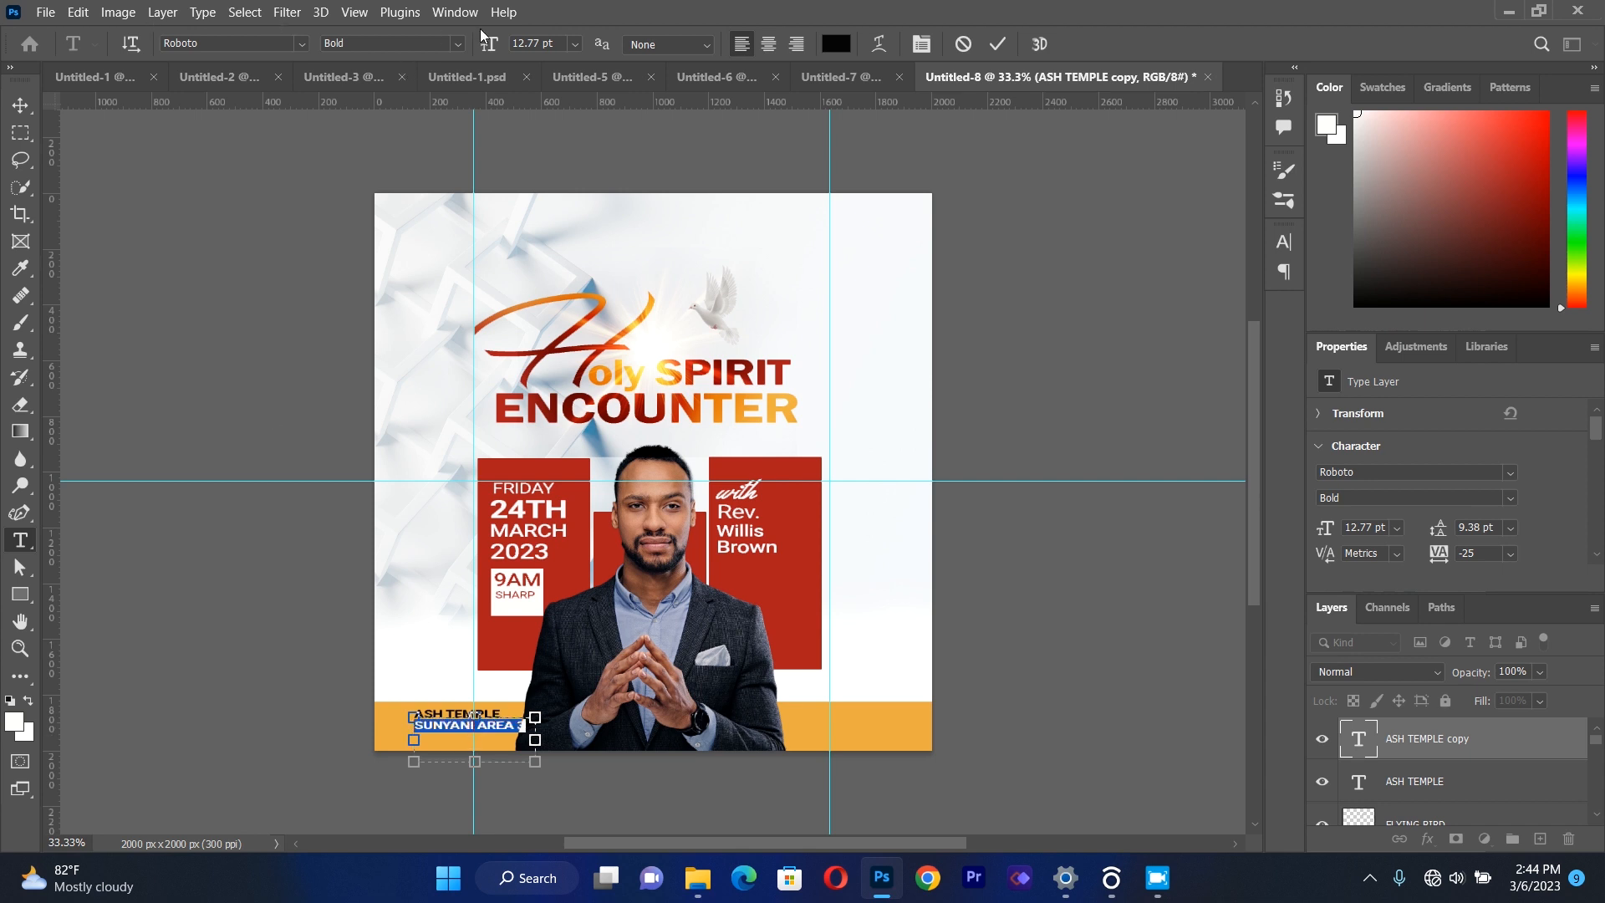
{"action": "left_click", "coordinate": [460, 44]}
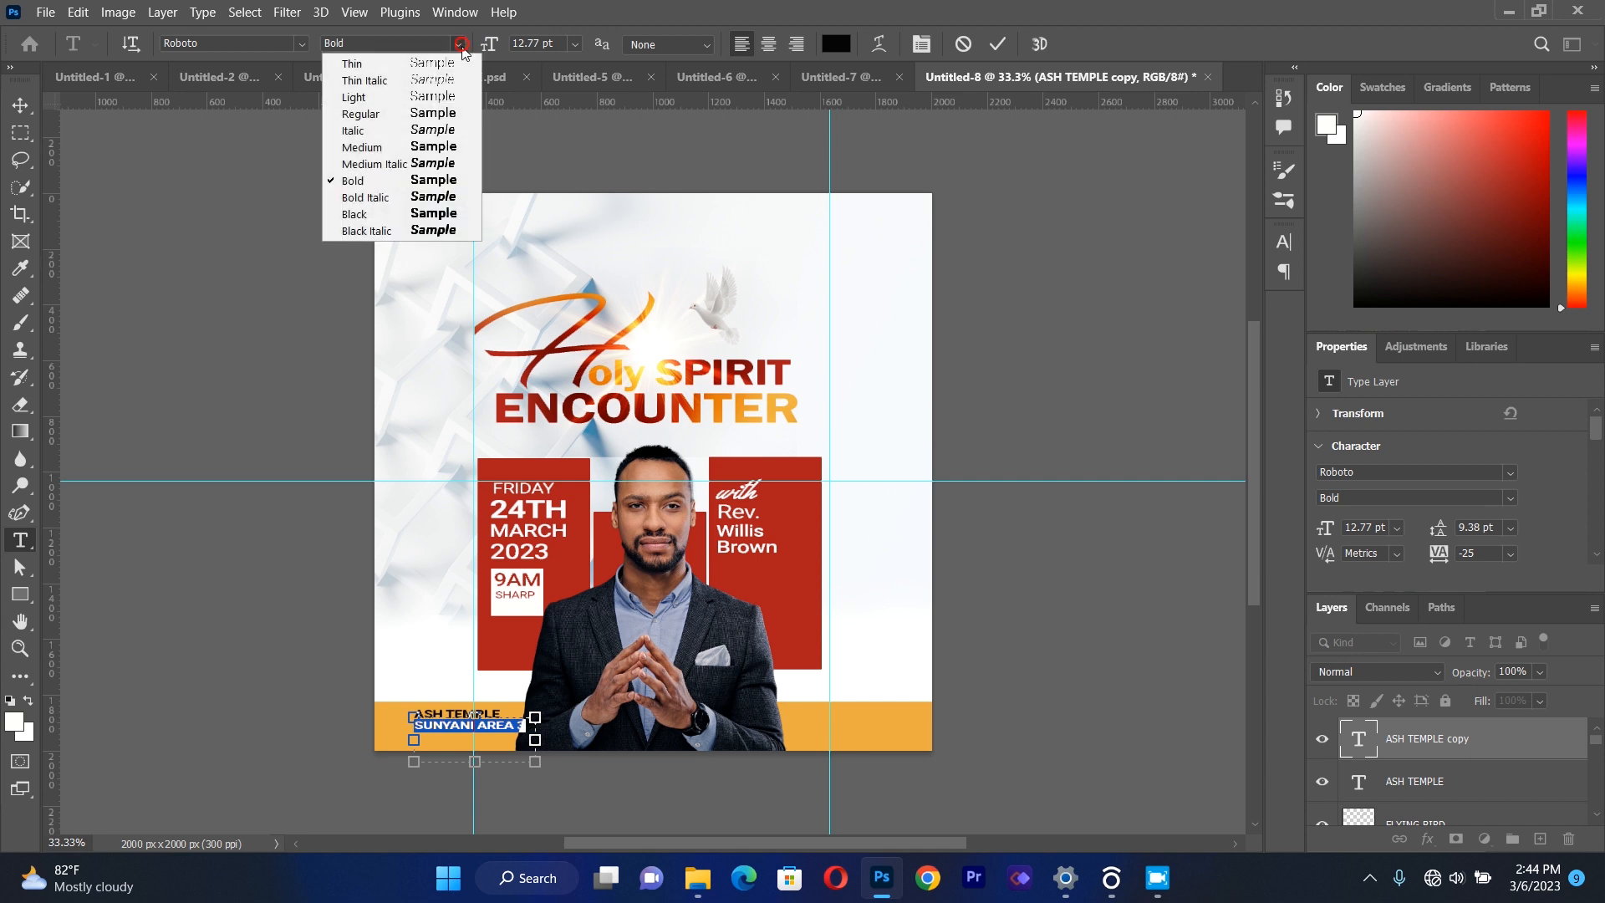
{"action": "left_click", "coordinate": [441, 117]}
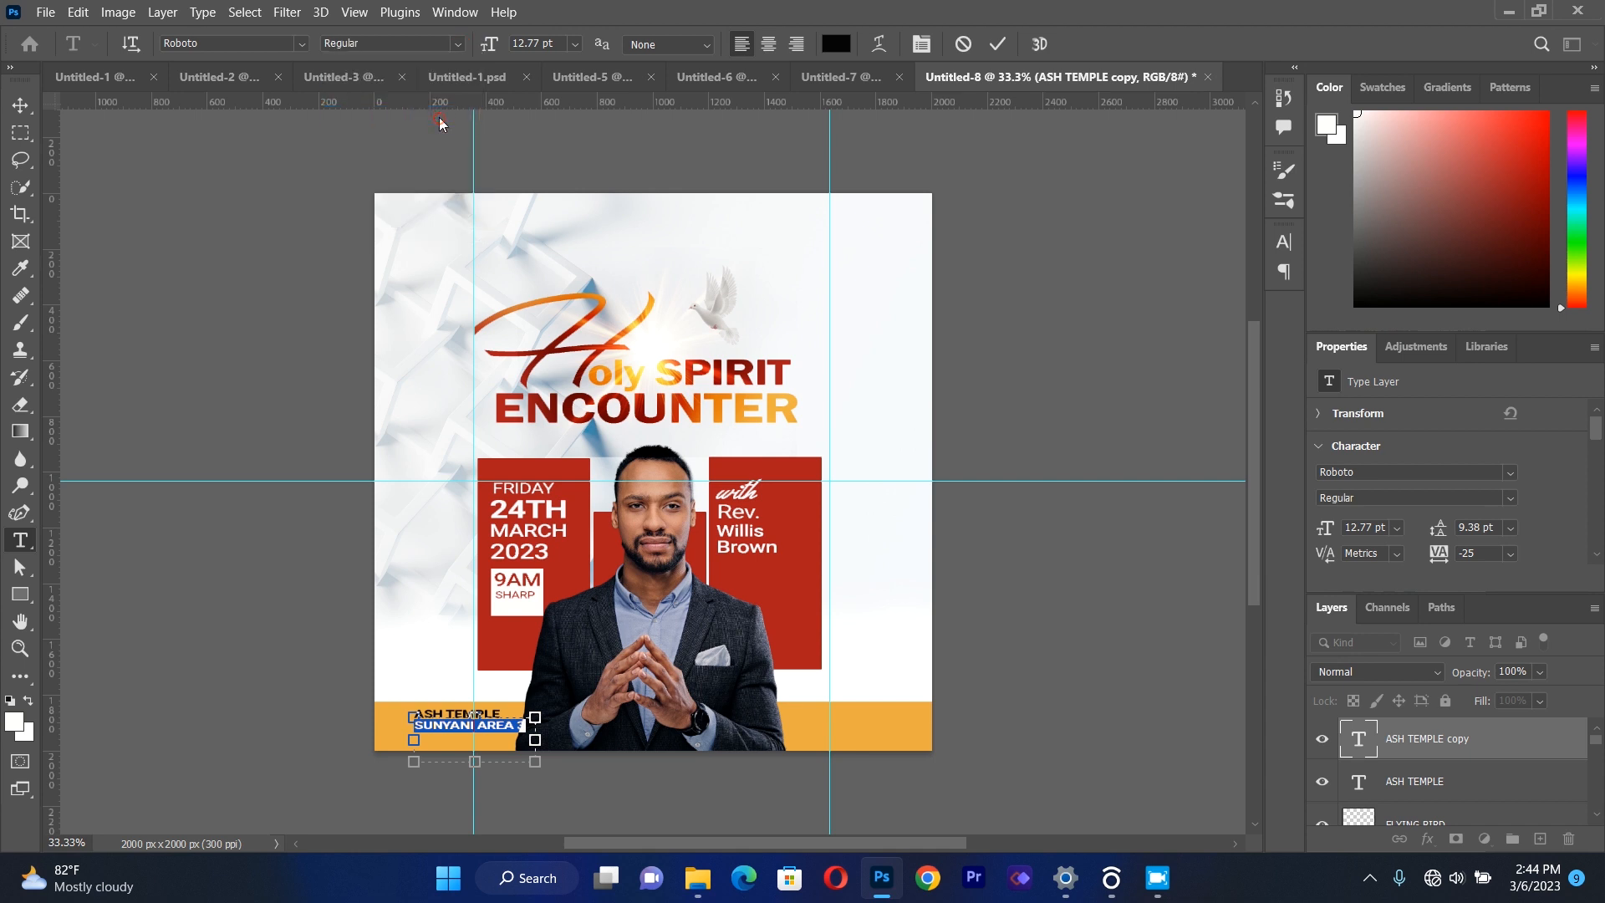
{"action": "left_click", "coordinate": [20, 105]}
Nudge ASH TEMPLE slightly up, then shift it and SUNYANI AREA 3 slightly left so their left edges line up.
{"action": "left_click", "coordinate": [465, 719]}
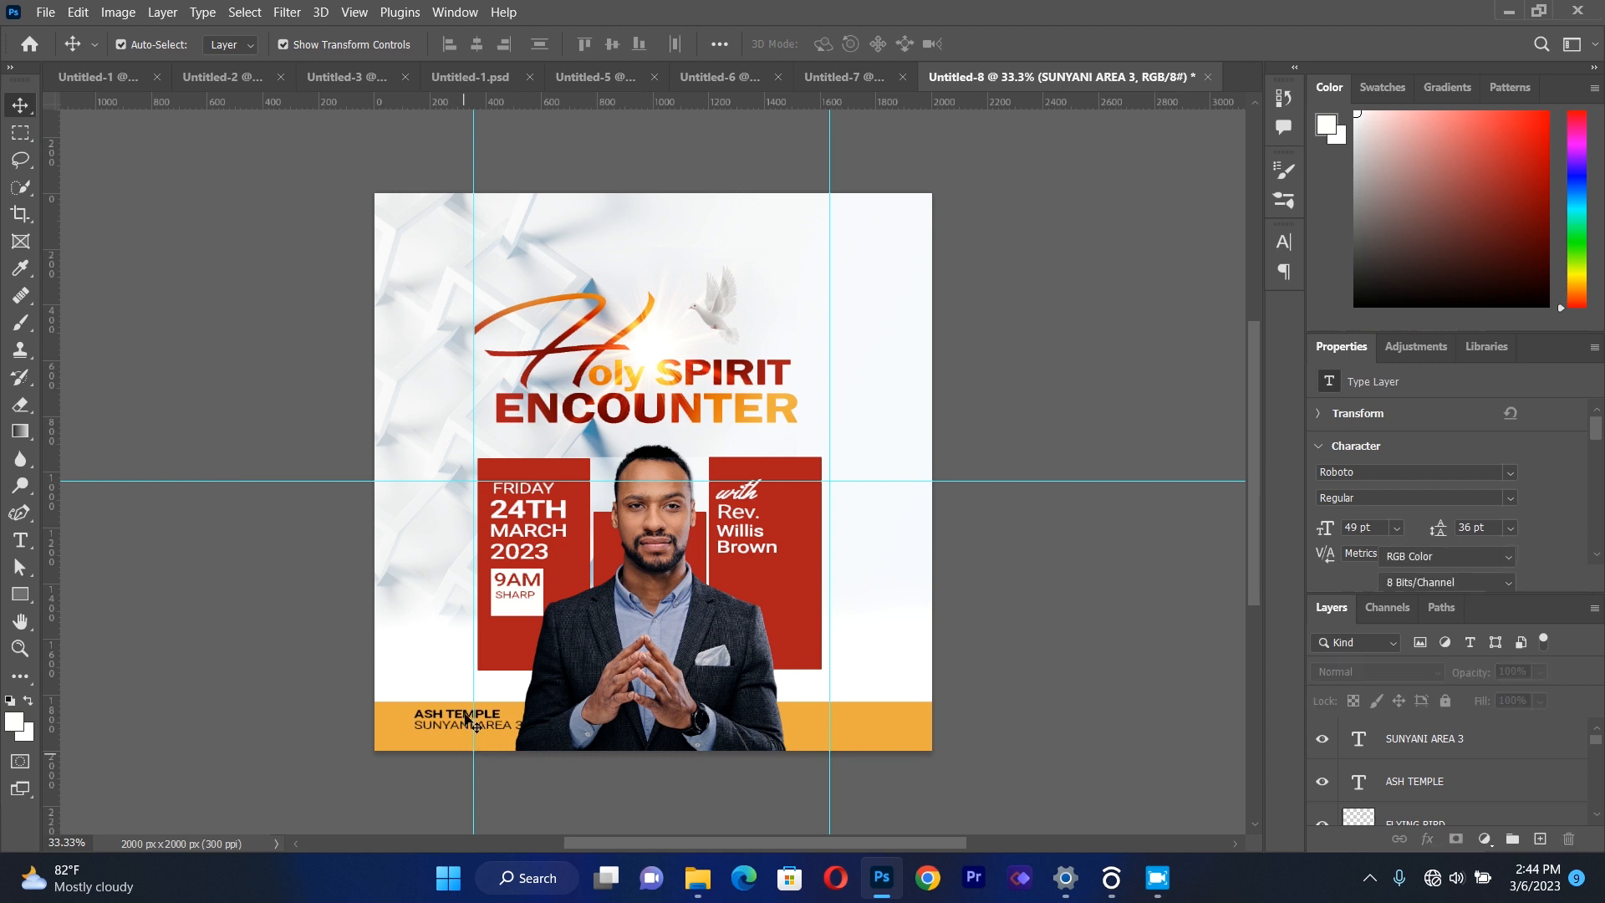
{"action": "left_click", "coordinate": [465, 719]}
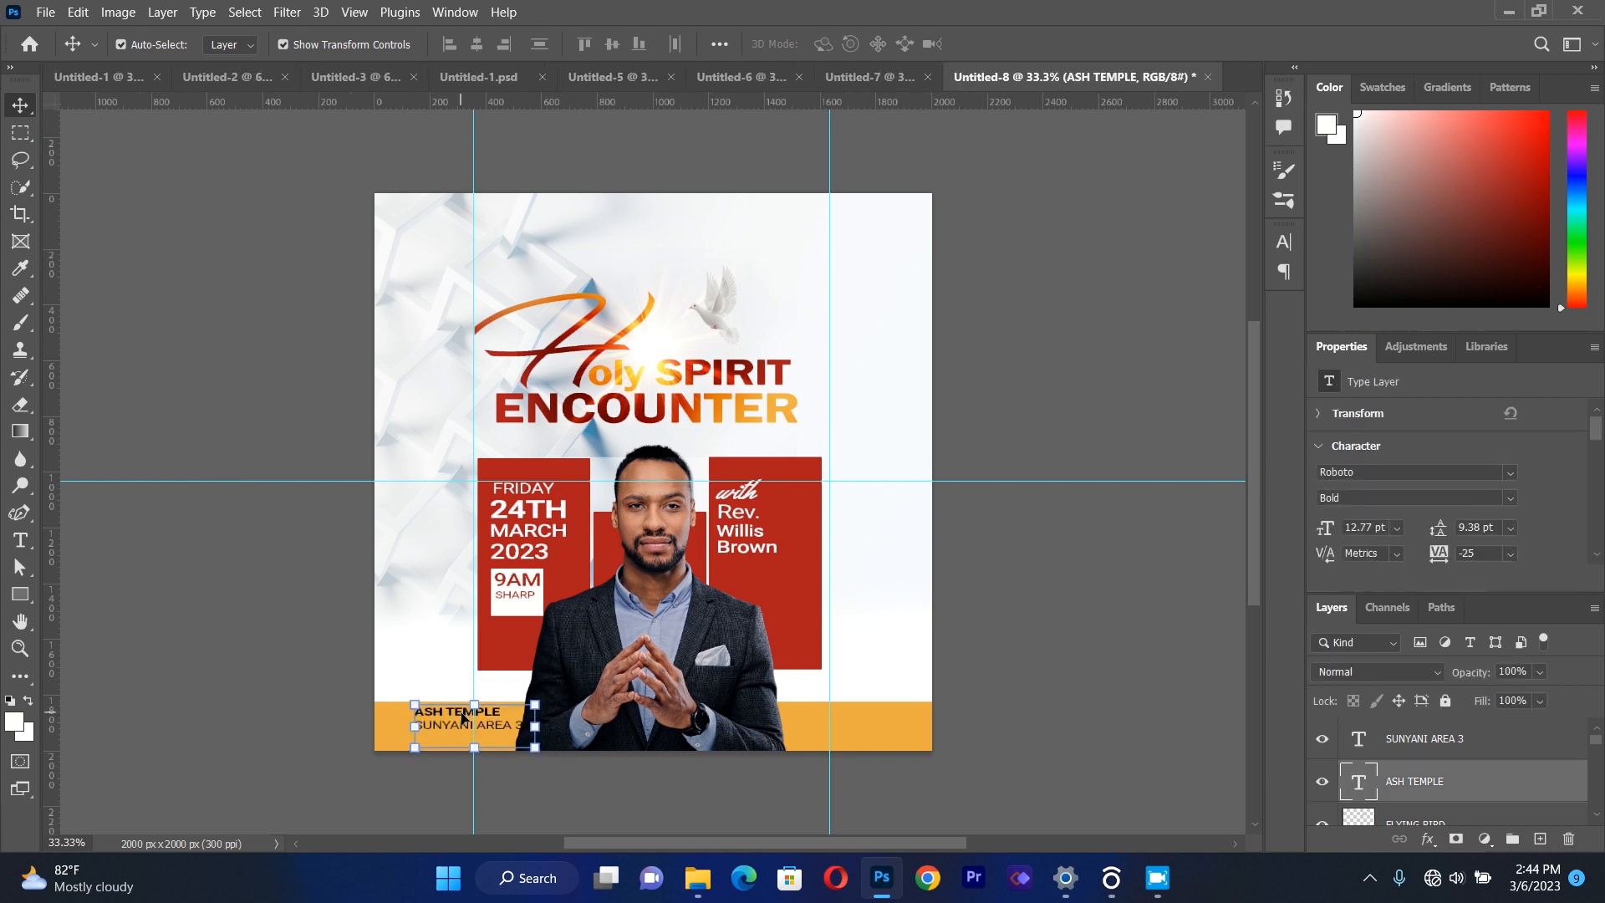
{"action": "left_click", "coordinate": [209, 574]}
{"action": "left_click_drag", "start_coordinate": [440, 725], "coordinate": [435, 724]}
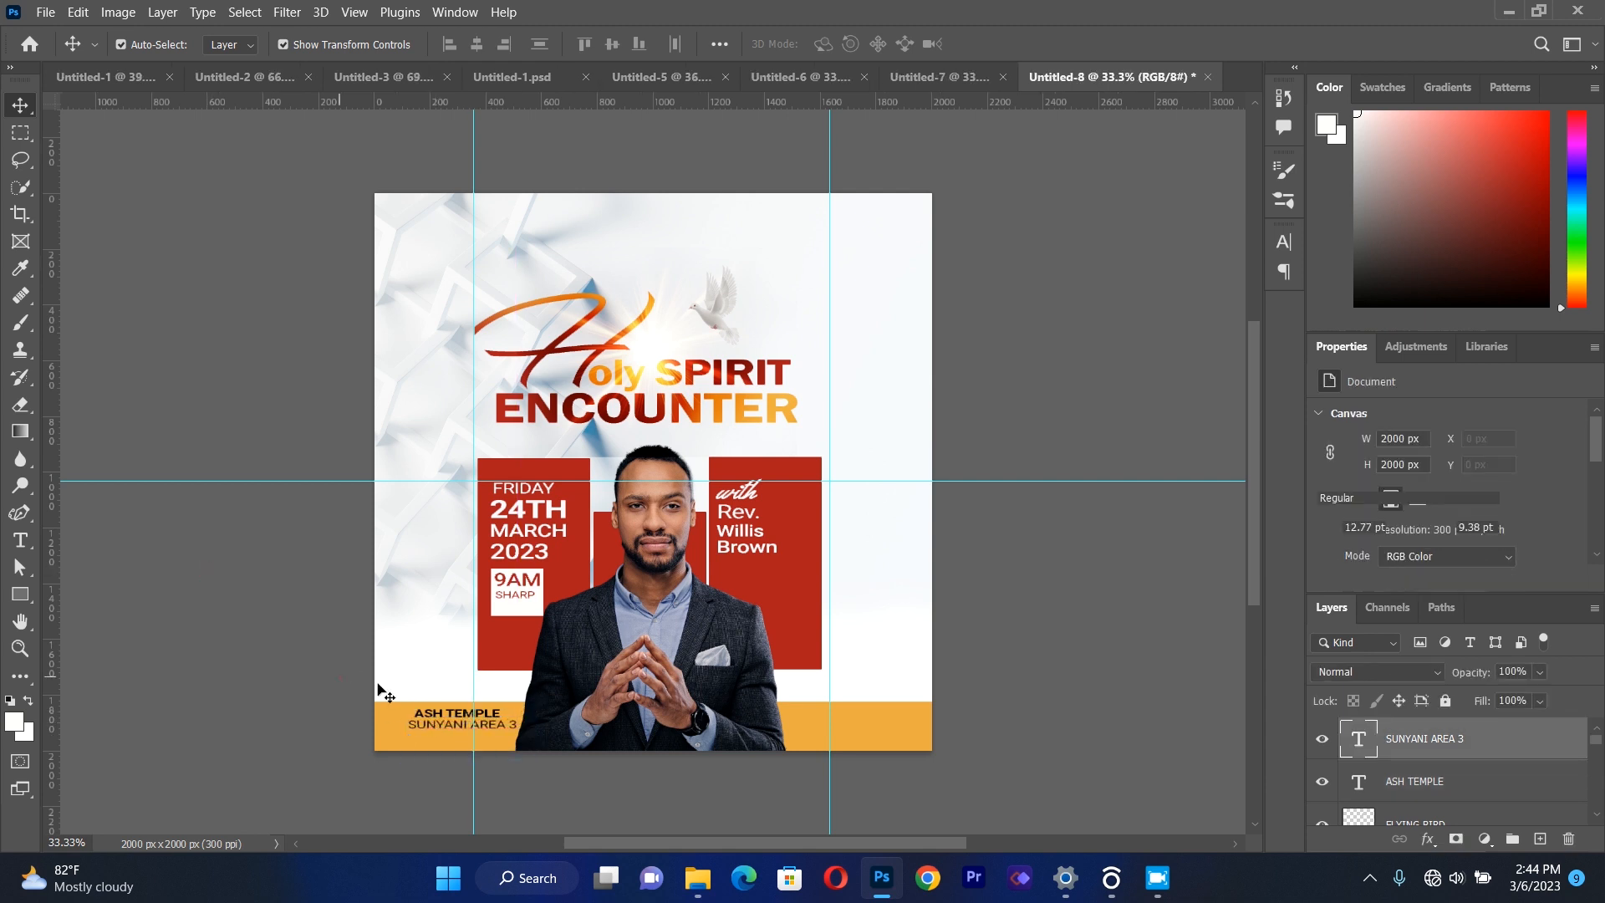
{"action": "left_click", "coordinate": [435, 713]}
{"action": "key", "text": "Left"}
{"action": "key", "text": "Left"}
{"action": "key", "text": "Left"}
{"action": "key", "text": "Left"}
{"action": "key", "text": "Left"}
{"action": "key", "text": "Left"}
{"action": "key", "text": "Left"}
{"action": "key", "text": "Left"}
{"action": "key", "text": "Left"}
{"action": "key", "text": "Left"}
{"action": "key", "text": "Left"}
{"action": "key", "text": "Left"}
{"action": "key", "text": "Left"}
{"action": "key", "text": "Left"}
{"action": "key", "text": "Left"}
{"action": "key", "text": "Left"}
{"action": "key", "text": "Left"}
{"action": "key", "text": "Left"}
{"action": "key", "text": "Left"}
{"action": "key", "text": "Left"}
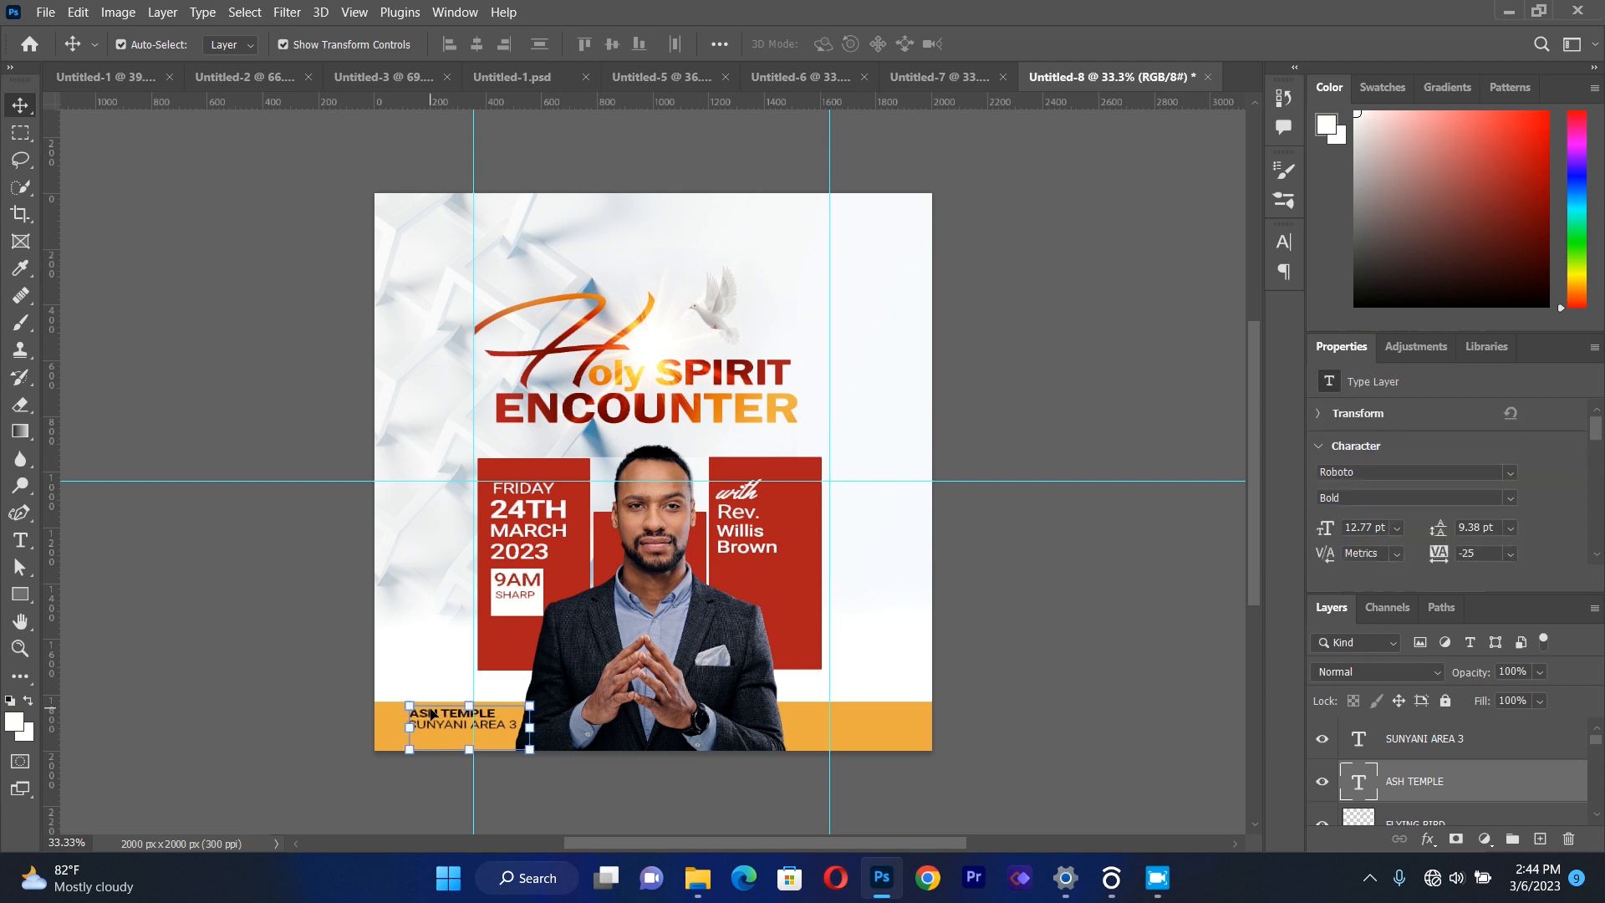
{"action": "left_click", "coordinate": [249, 605]}
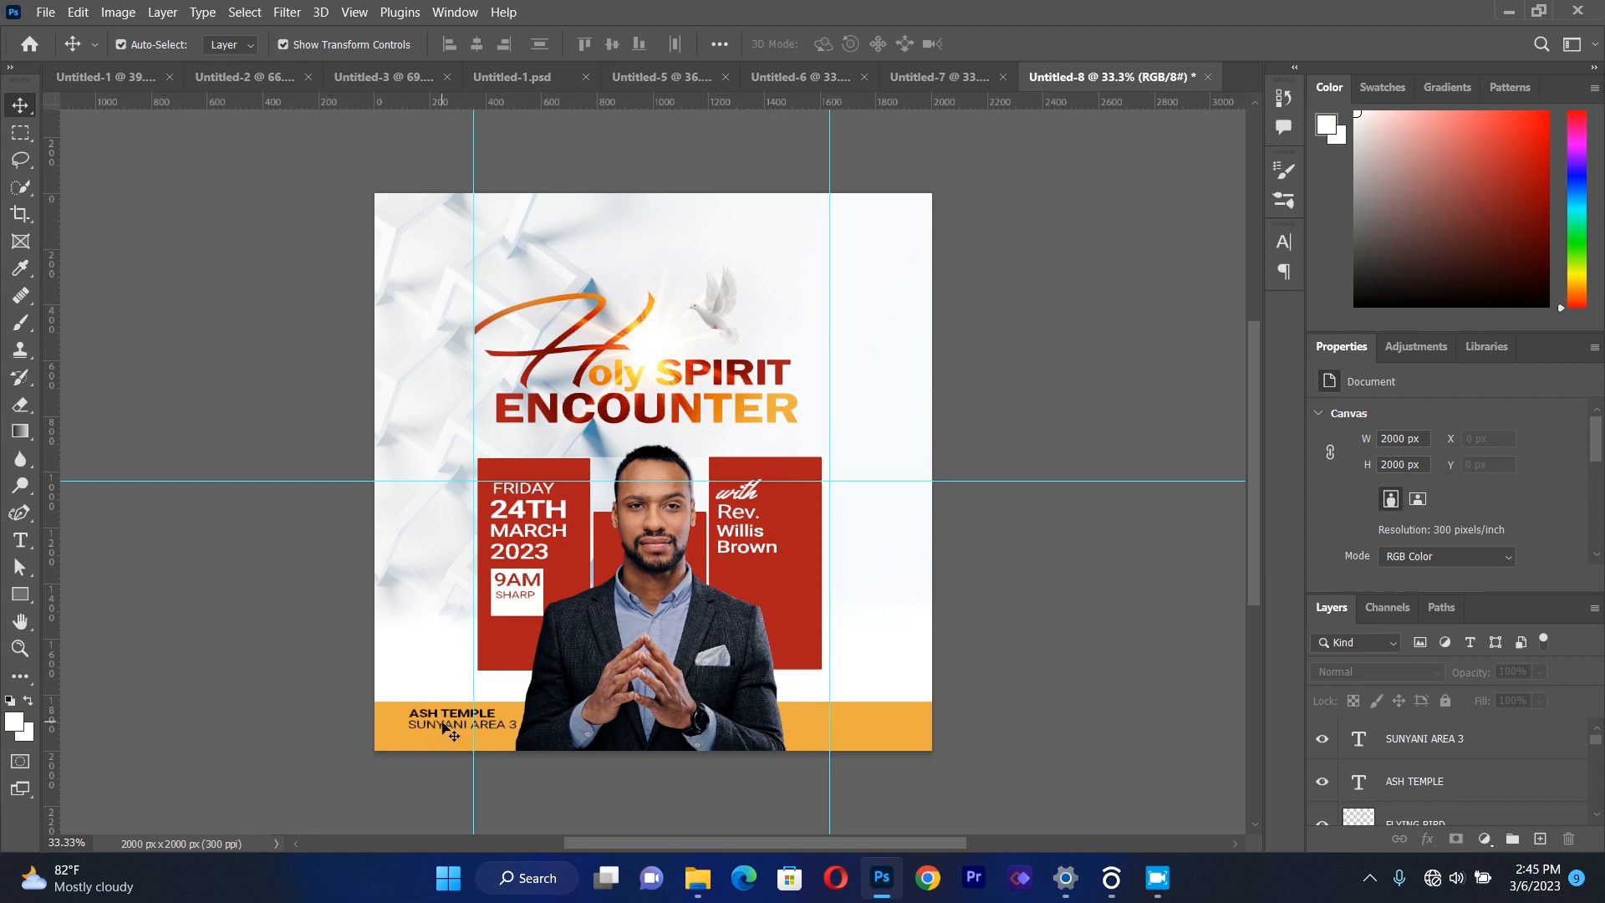
Duplicate the ASH TEMPLE line and move the copy onto the orange band to the right of the pastor.
{"action": "left_click", "coordinate": [436, 716]}
{"action": "key", "text": "ctrl"}
{"action": "key", "text": "ctrl+j"}
{"action": "left_click_drag", "start_coordinate": [436, 716], "coordinate": [810, 714]}
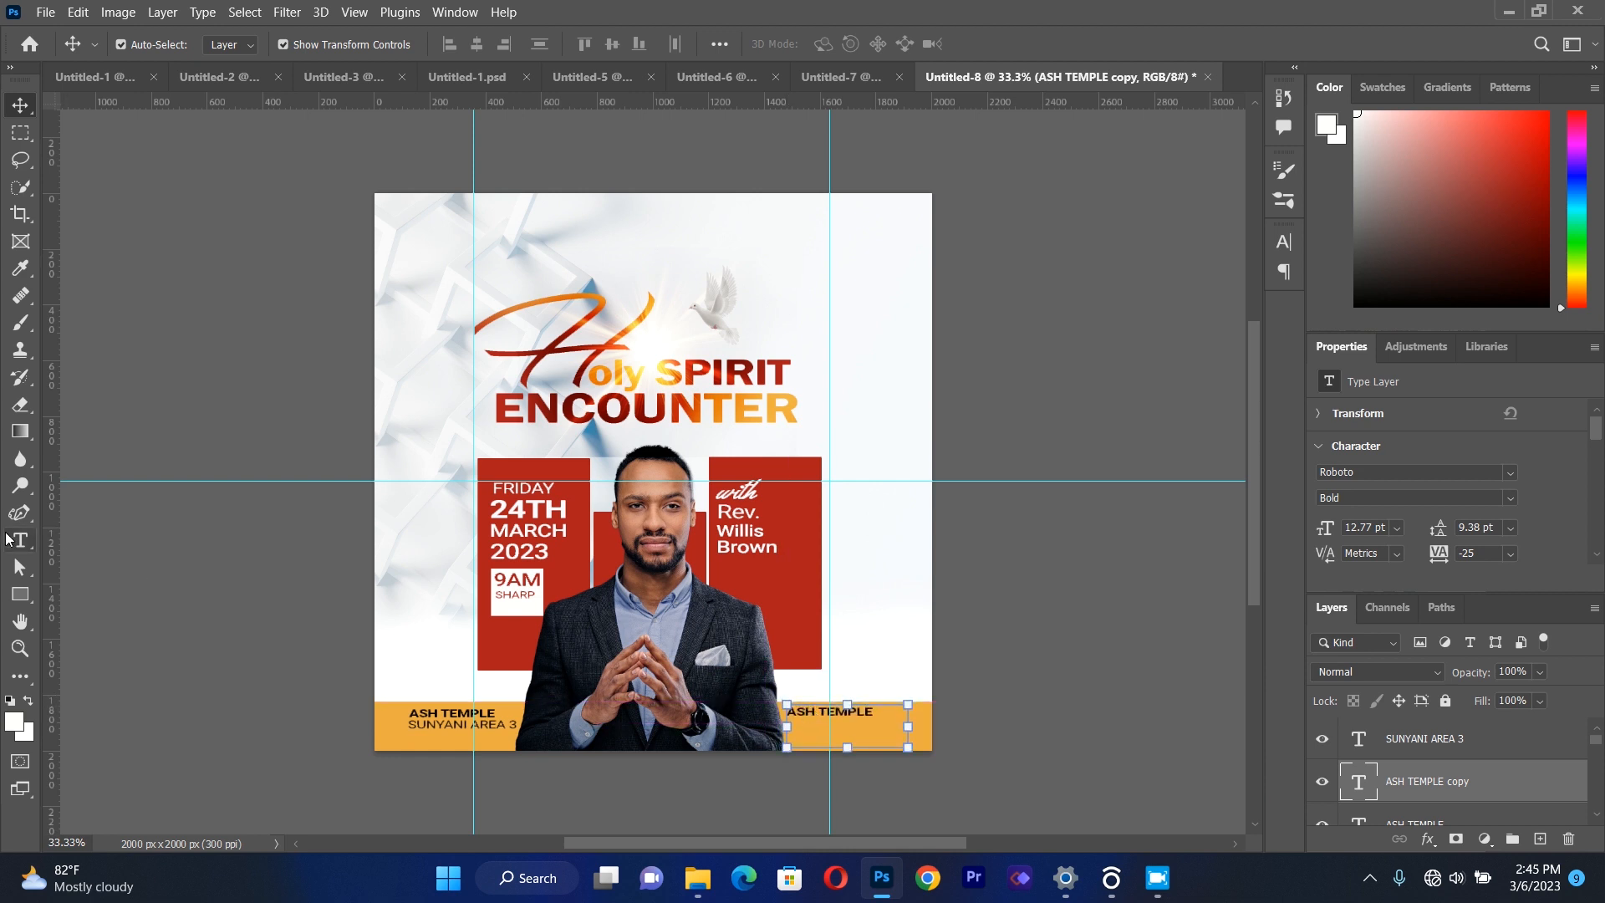
Replace the text of the ASH TEMPLE copy right of the pastor with CONTACT.
{"action": "key", "text": "t"}
{"action": "left_click", "coordinate": [809, 709]}
{"action": "key", "text": "ctrl+a"}
{"action": "key", "text": "BackSpace"}
{"action": "type", "text": "COM"}
{"action": "key", "text": "BackSpace"}
{"action": "type", "text": "N"}
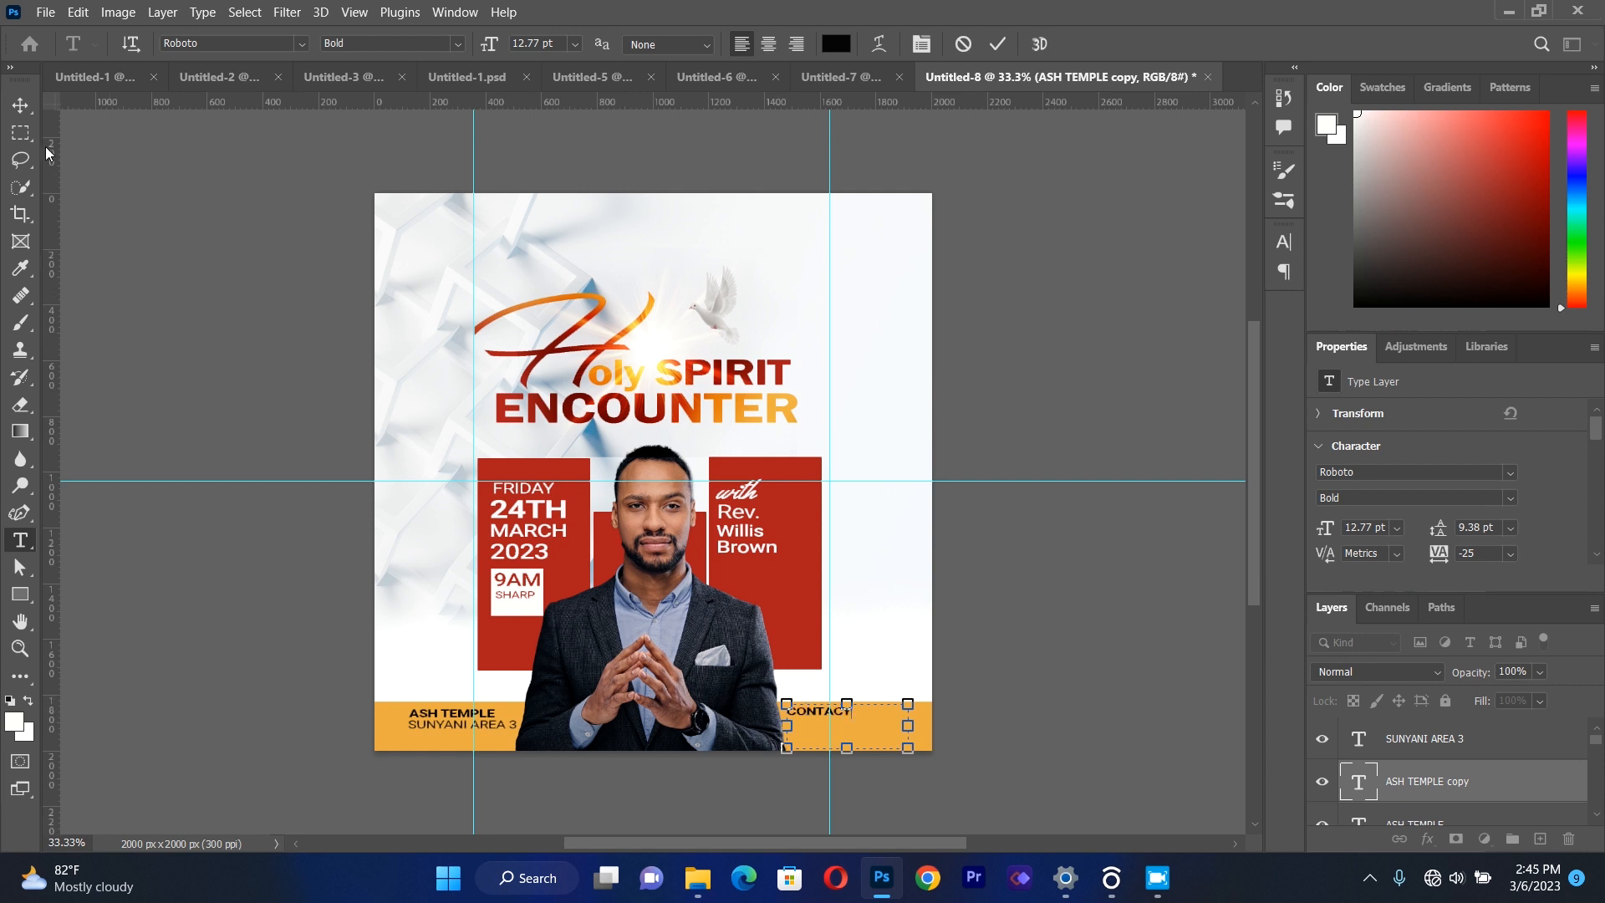
{"action": "type", "text": "TACT"}
{"action": "left_click", "coordinate": [29, 105]}
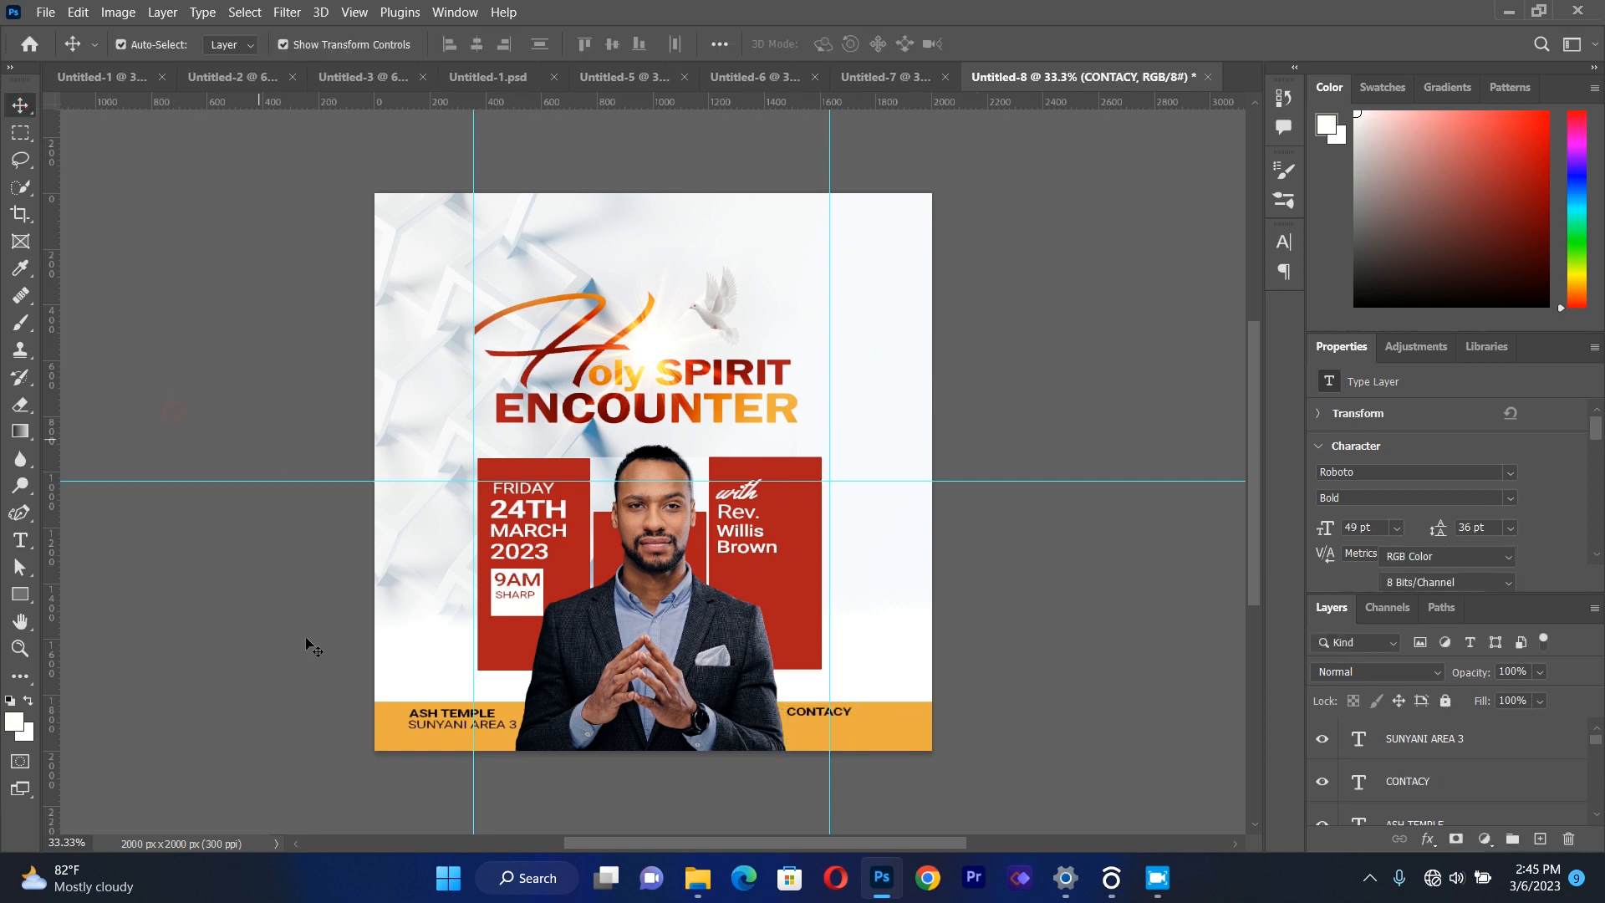
{"action": "left_click", "coordinate": [23, 542]}
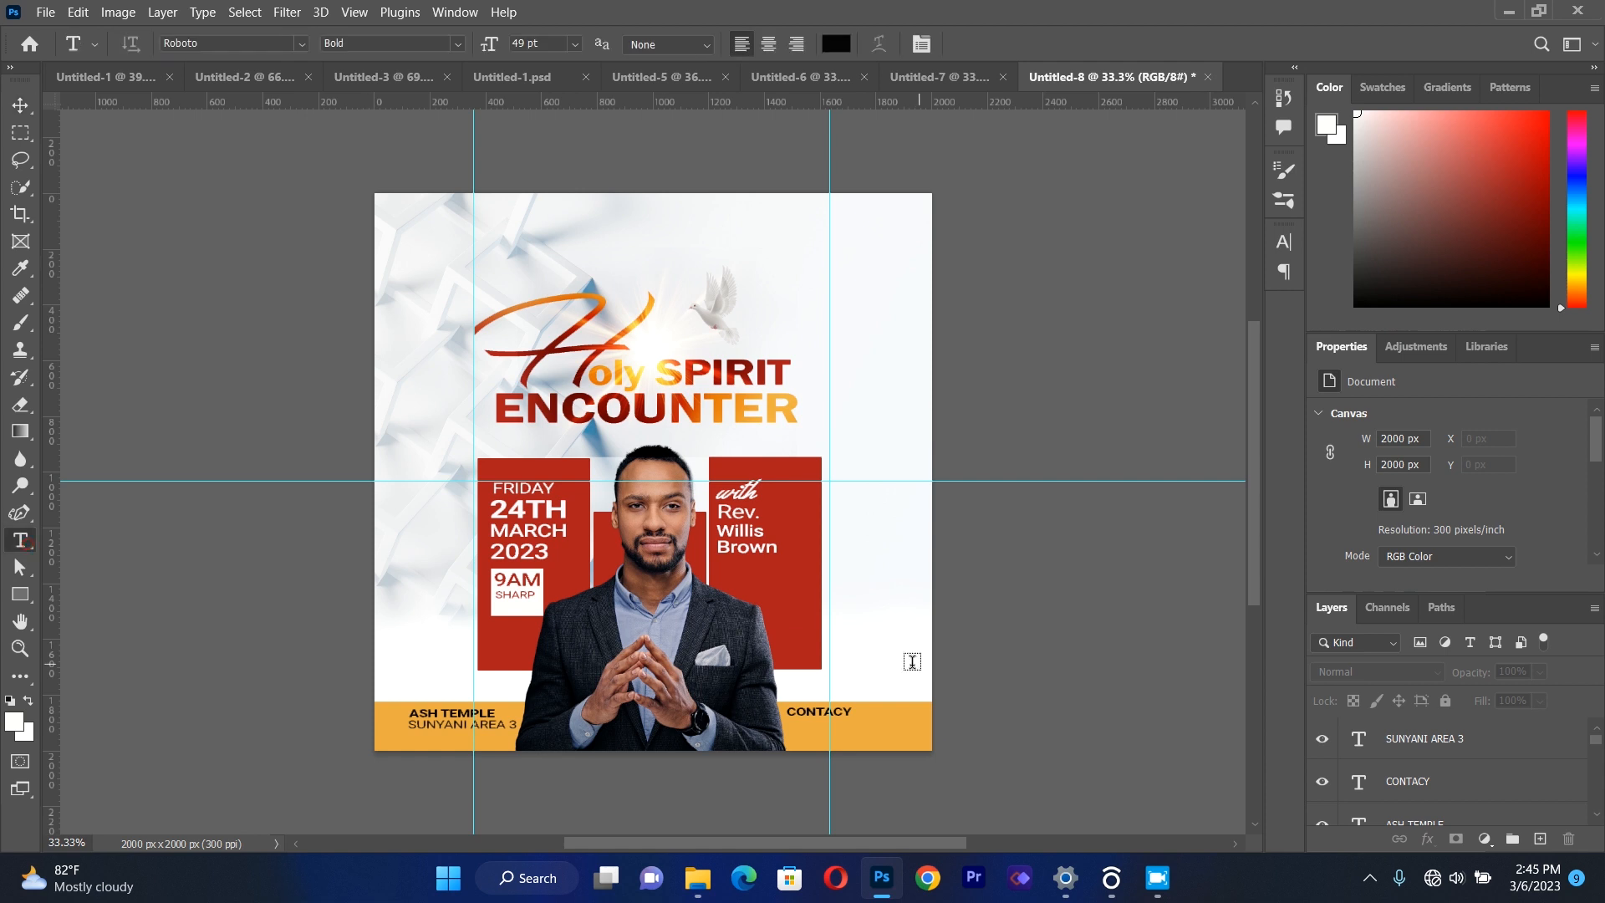
{"action": "left_click", "coordinate": [846, 712]}
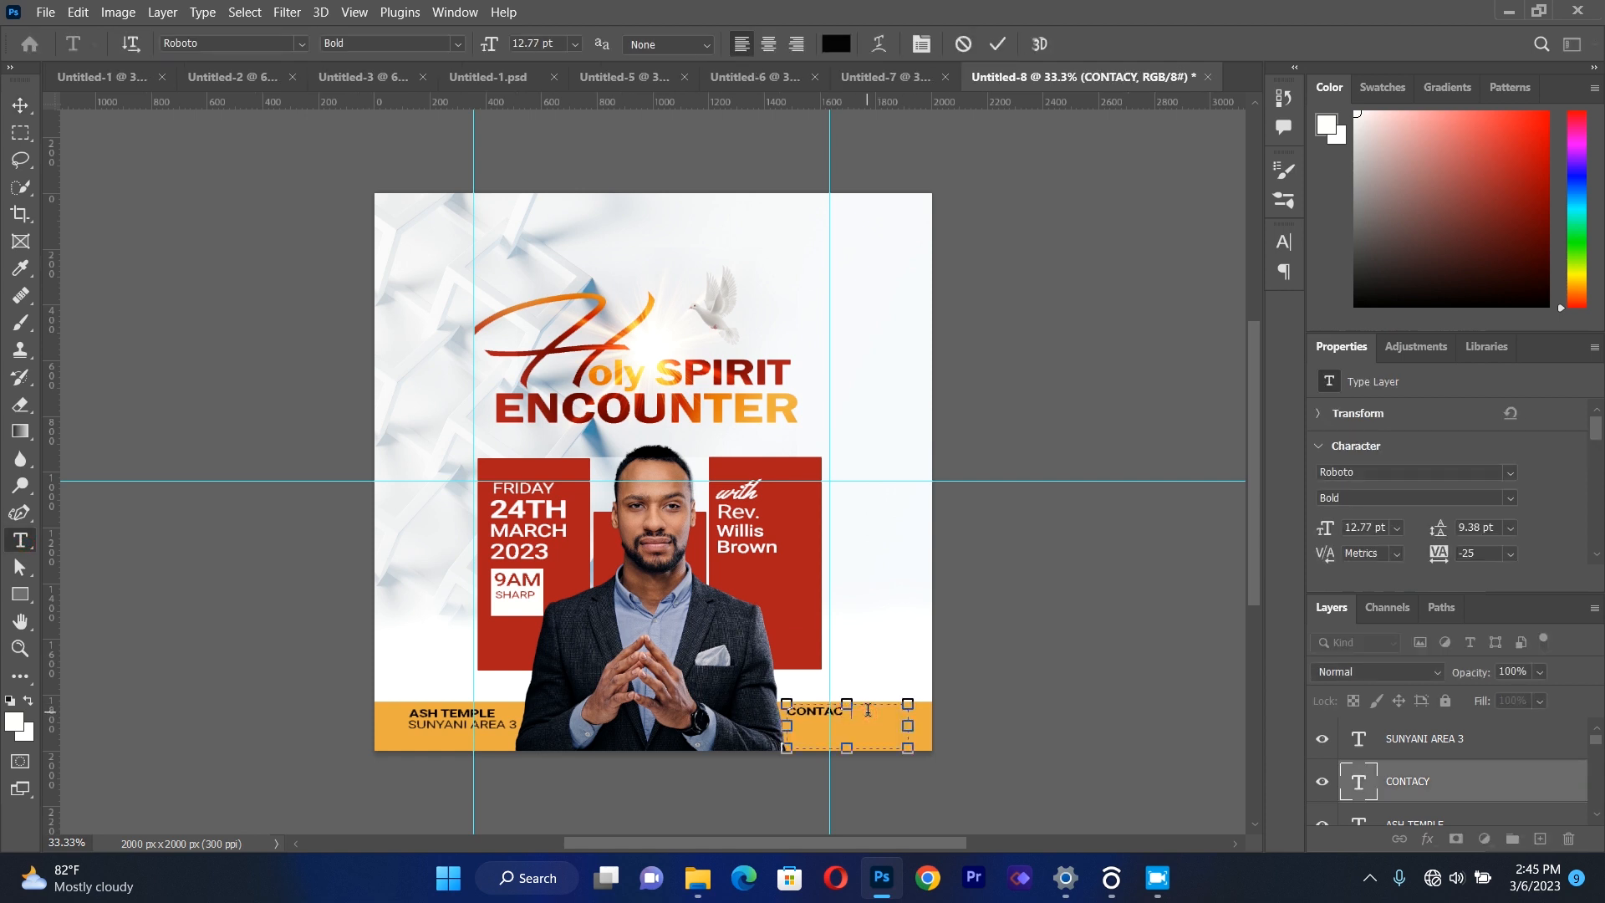
{"action": "left_click", "coordinate": [20, 105]}
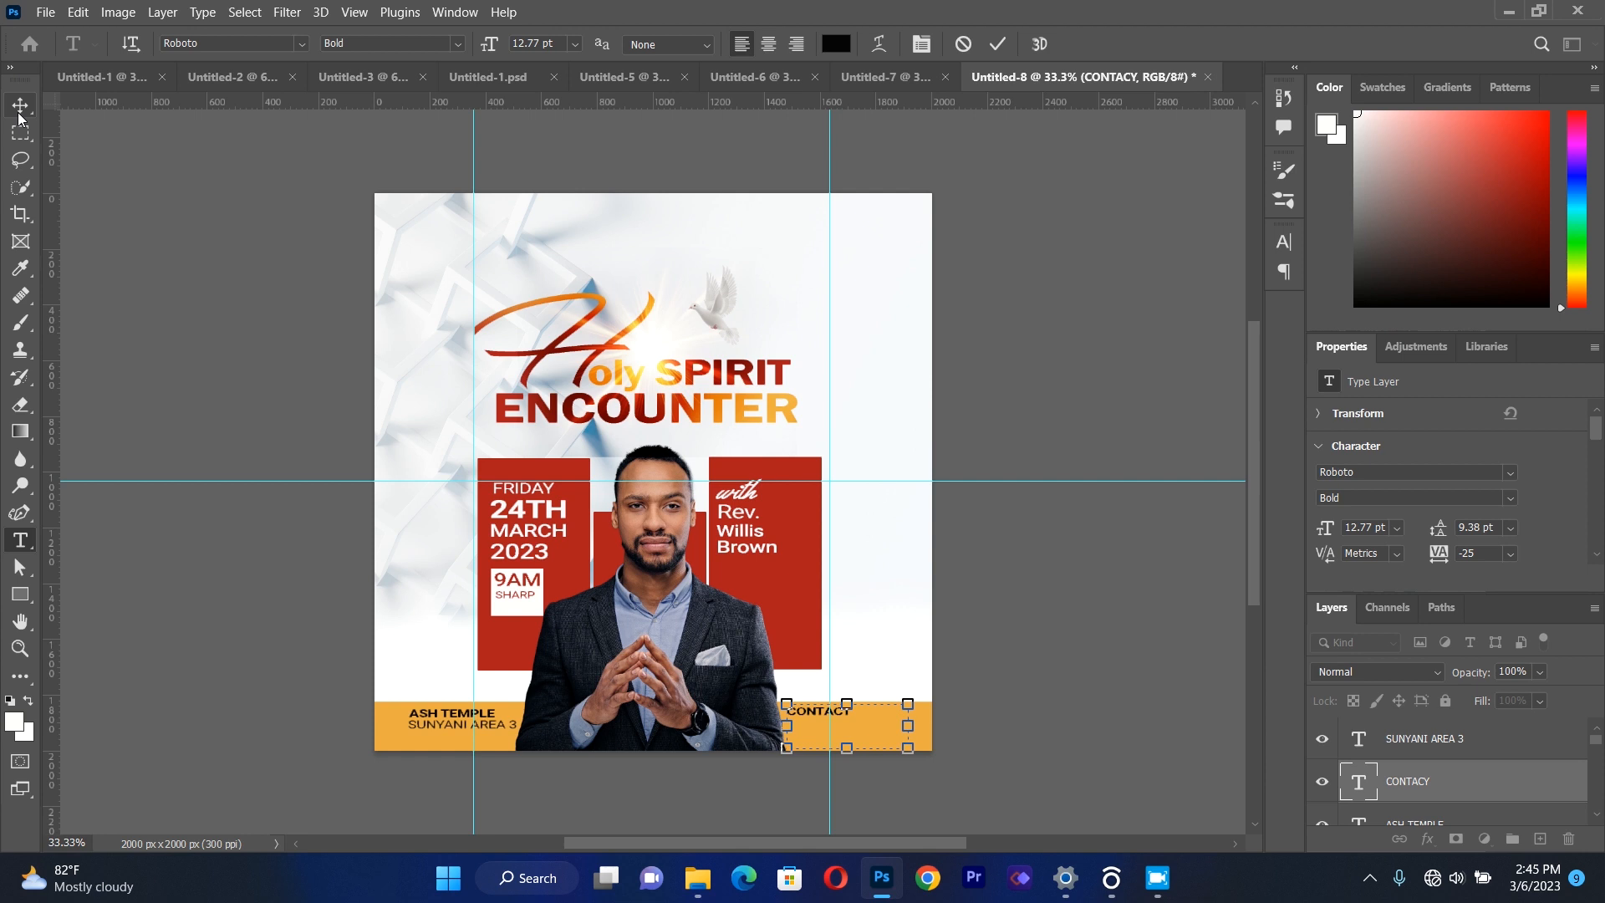
{"action": "left_click", "coordinate": [186, 350]}
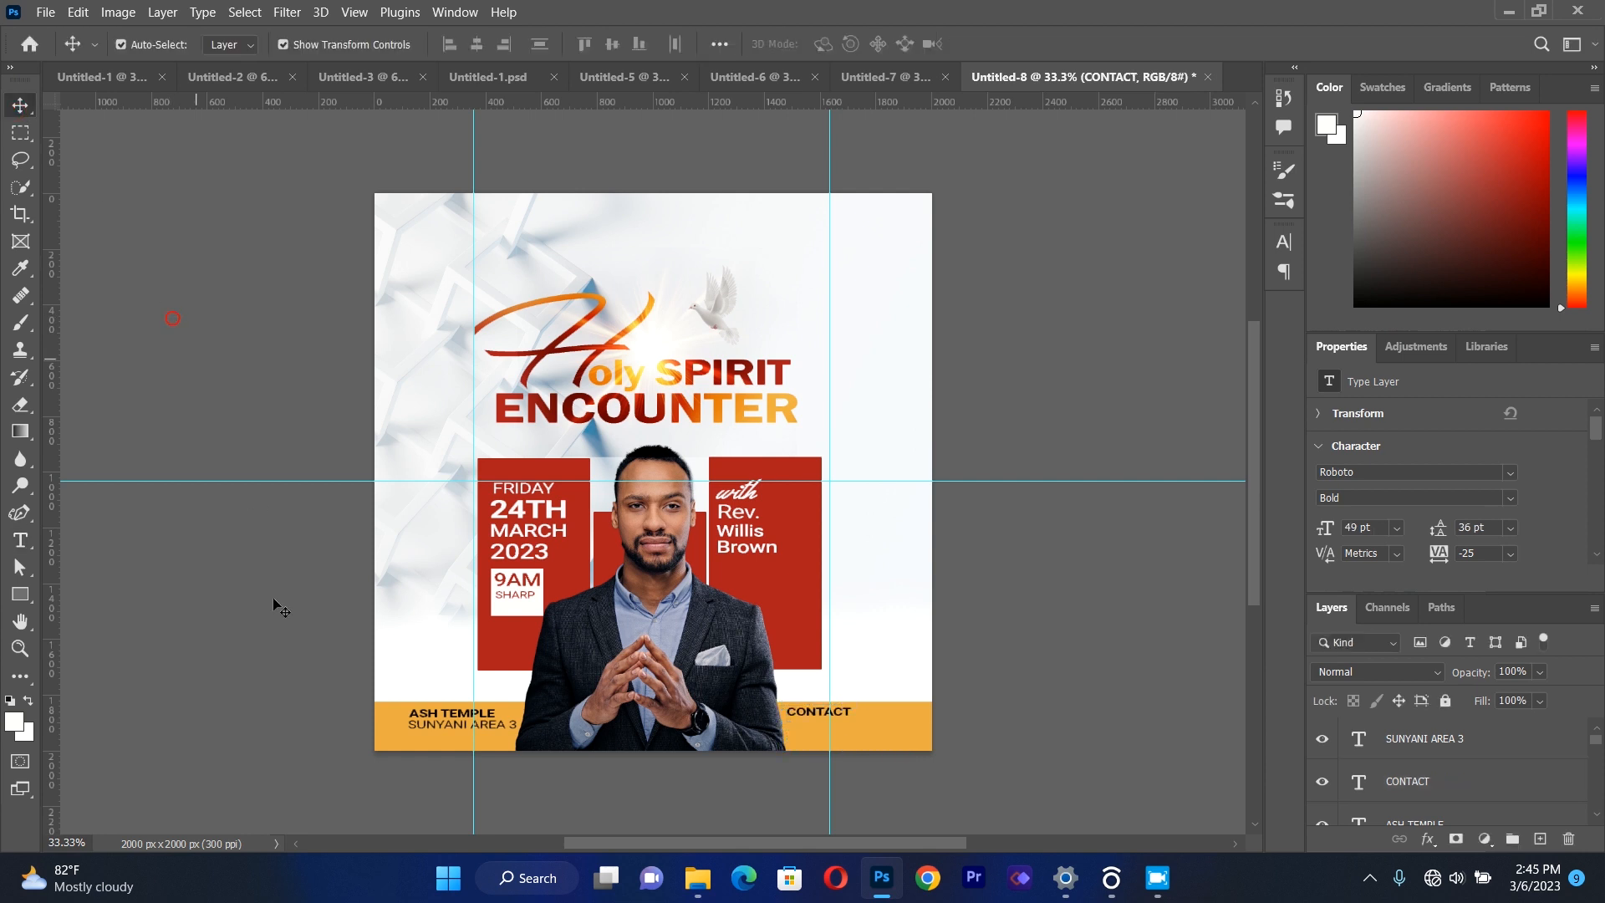
Duplicate the SUNYANI AREA 3 line and place the copy directly under CONTACT.
{"action": "left_click", "coordinate": [458, 726]}
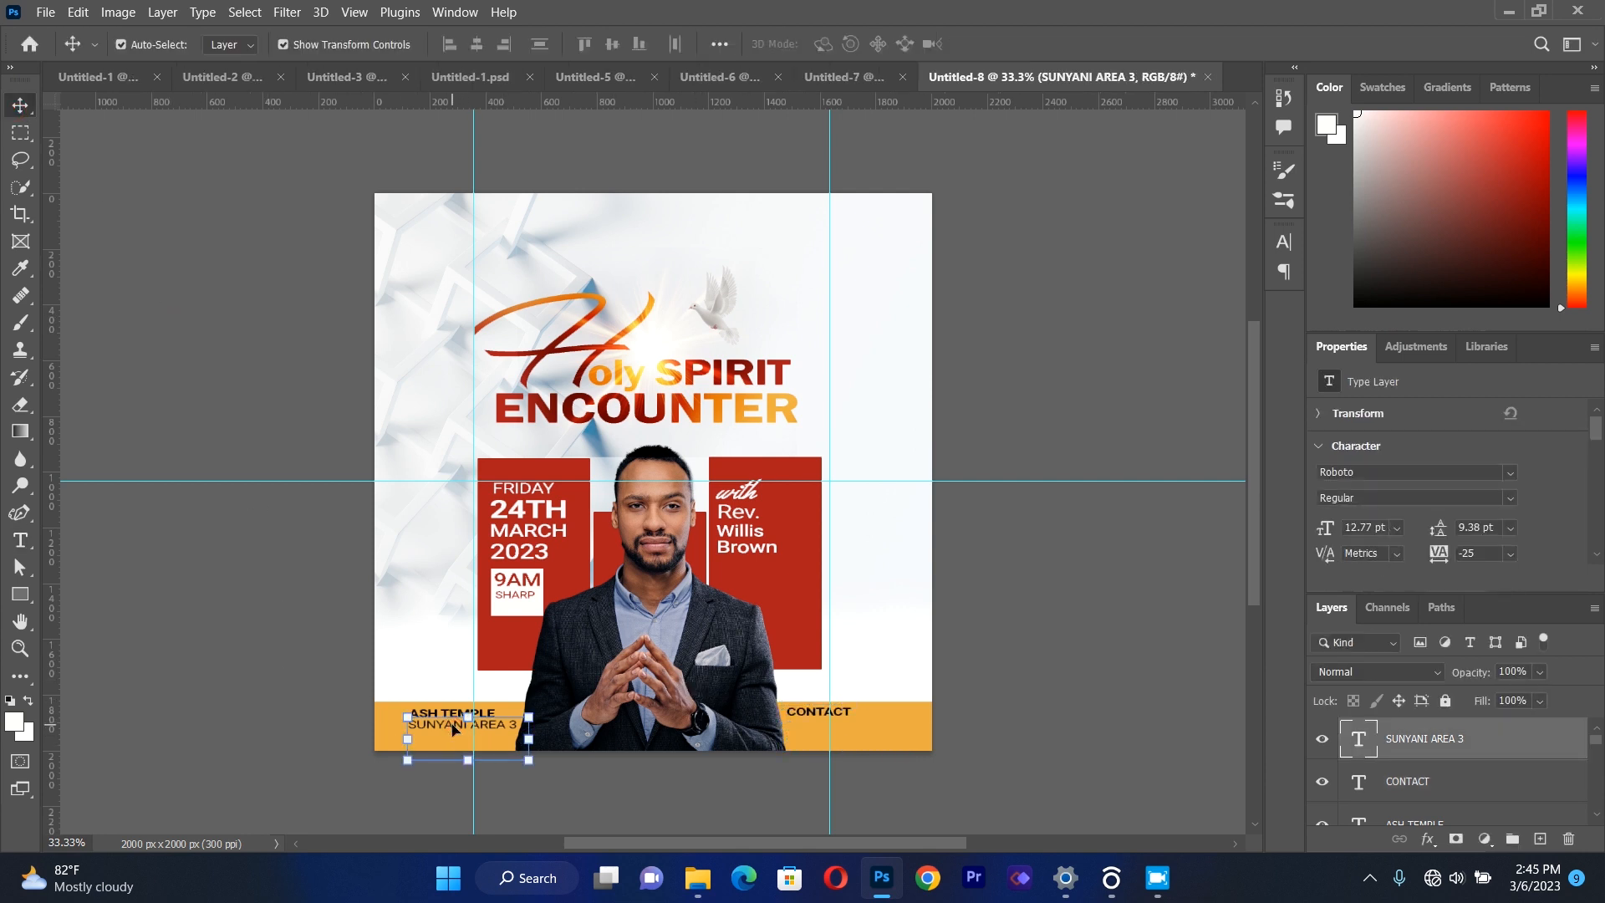
{"action": "key", "text": "ctrl"}
{"action": "left_click_drag", "start_coordinate": [457, 730], "coordinate": [830, 725]}
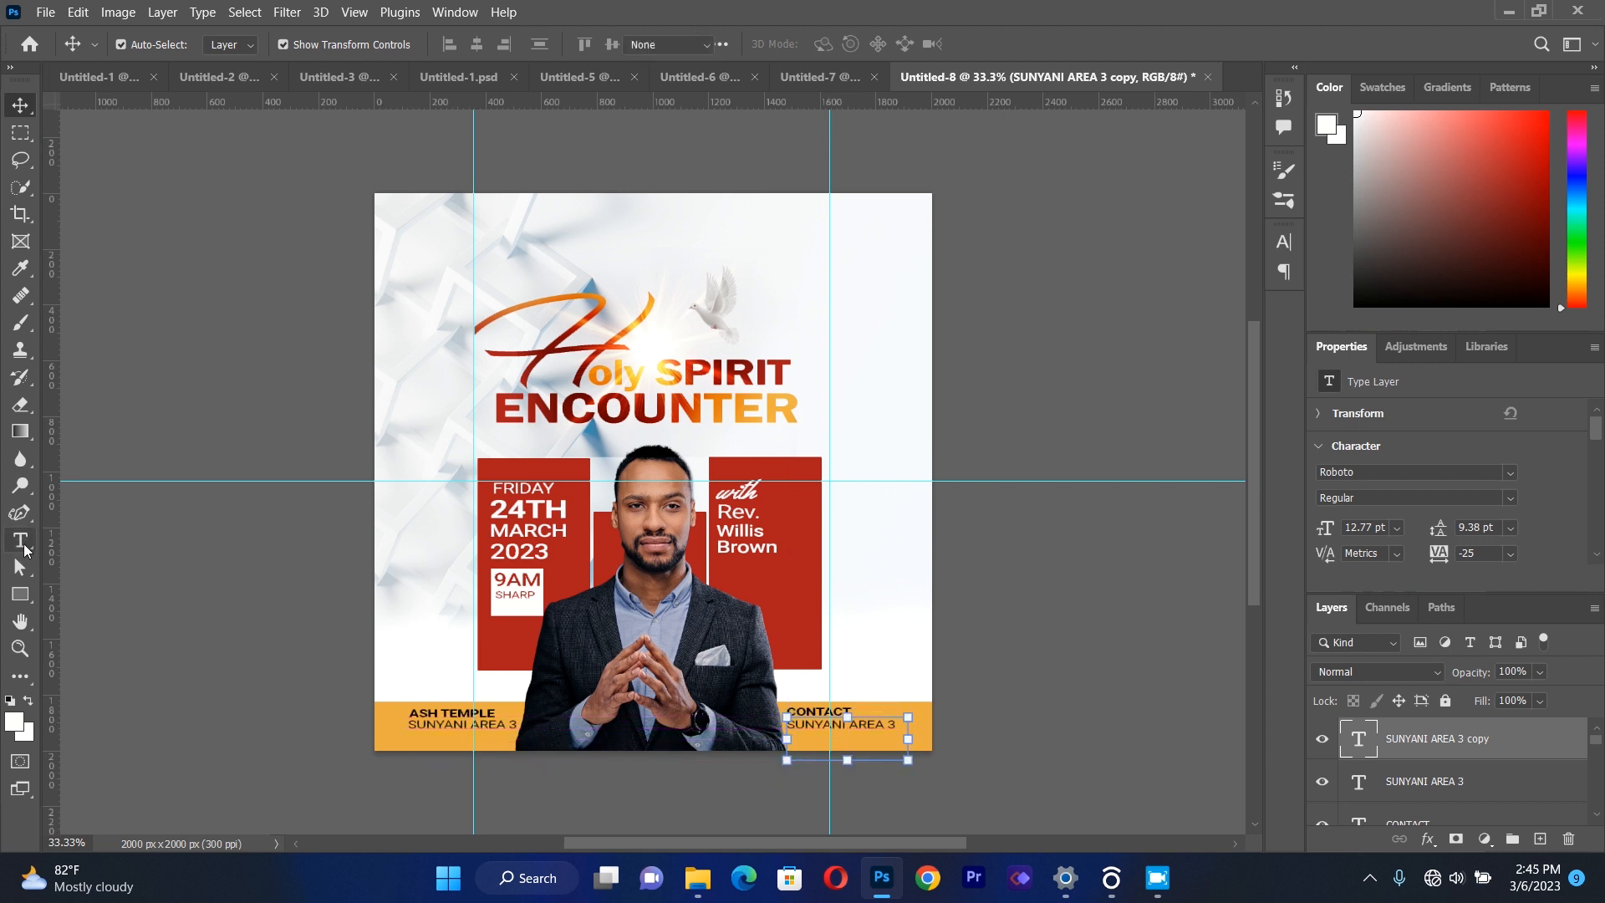
Replace the text of the SUNYANI AREA 3 copy under CONTACT with the contact phone number.
{"action": "left_click", "coordinate": [23, 543]}
{"action": "left_click", "coordinate": [879, 721]}
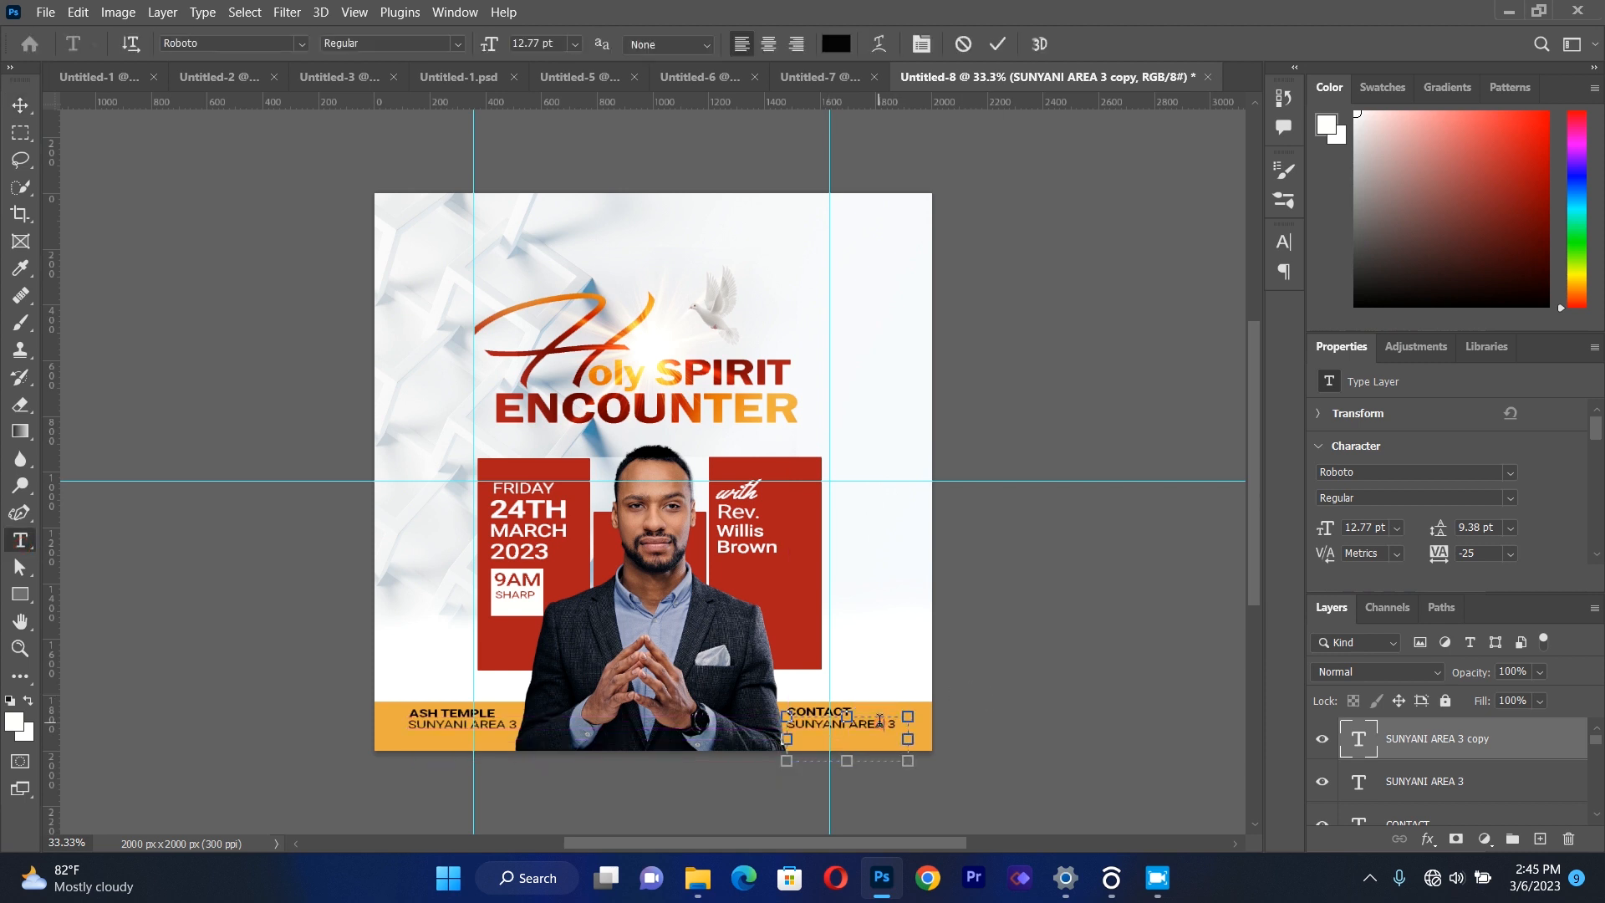
{"action": "key", "text": "ctrl+a"}
{"action": "key", "text": "BackSpace"}
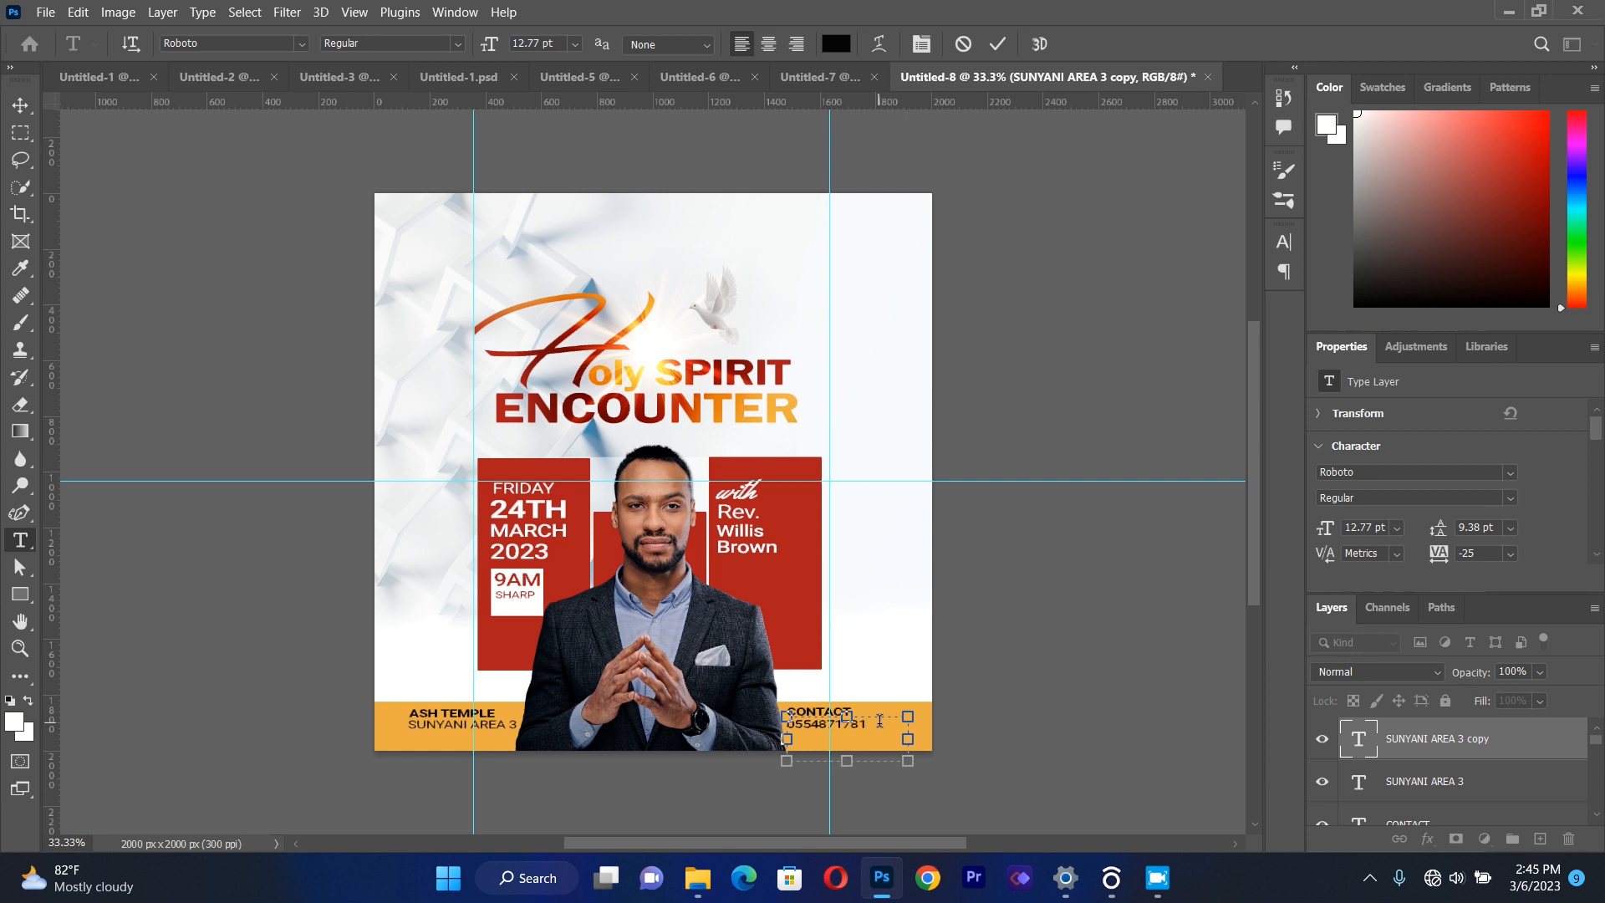
{"action": "left_click", "coordinate": [20, 102]}
{"action": "left_click", "coordinate": [839, 747]}
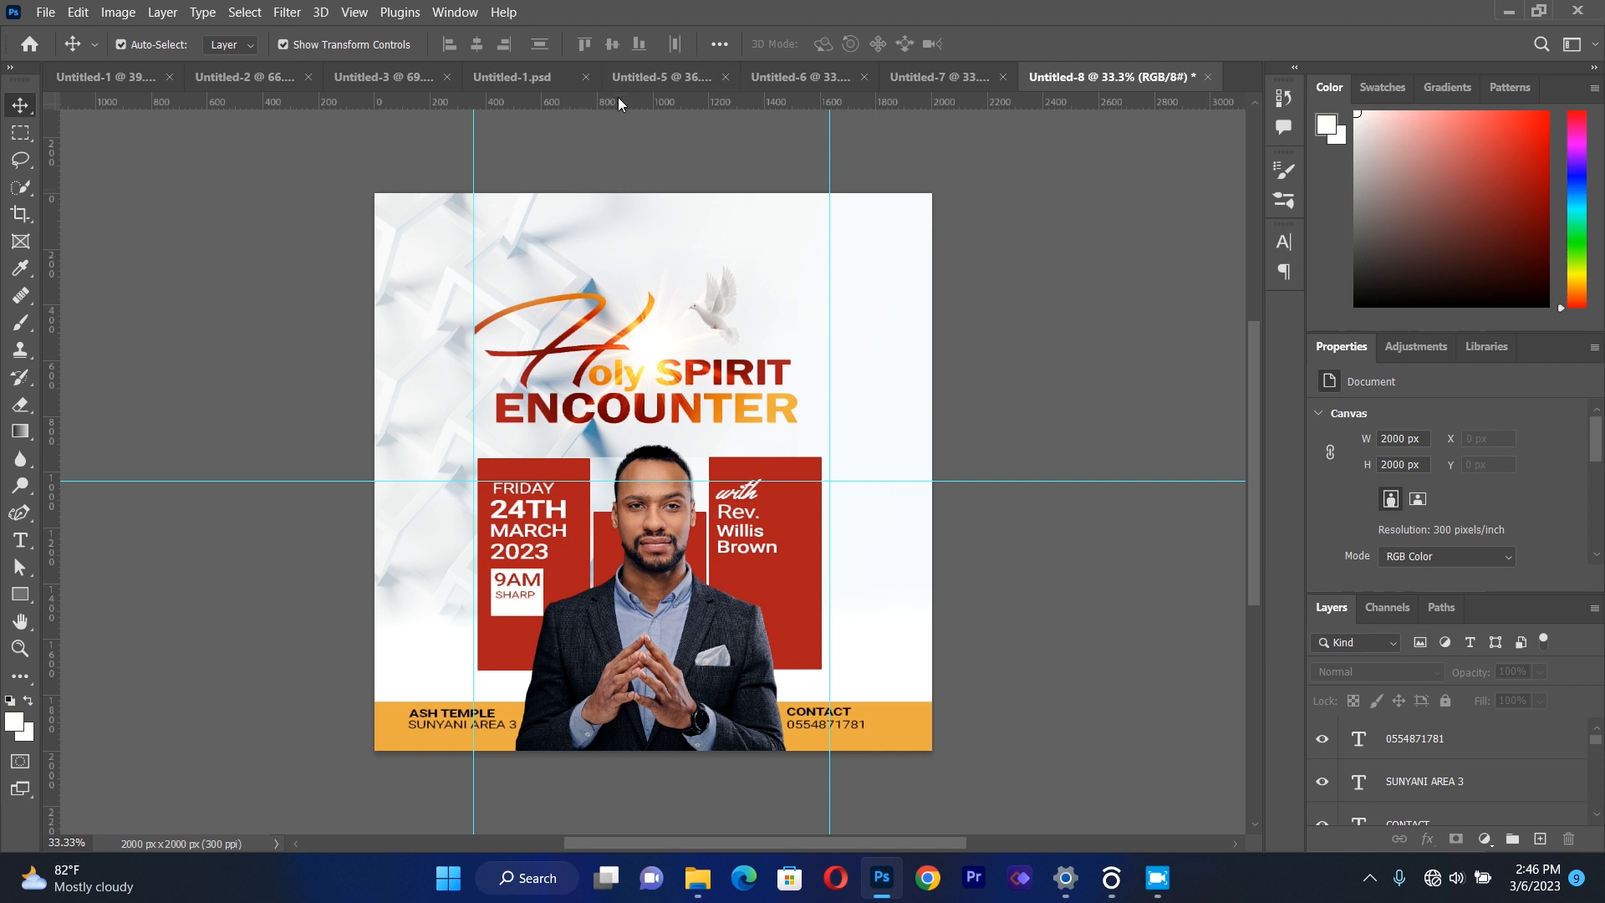
Add a horizontal guide across the upper orange band and shift CONTACT and the phone number slightly down to align with the venue text.
{"action": "left_click_drag", "start_coordinate": [618, 102], "coordinate": [640, 709]}
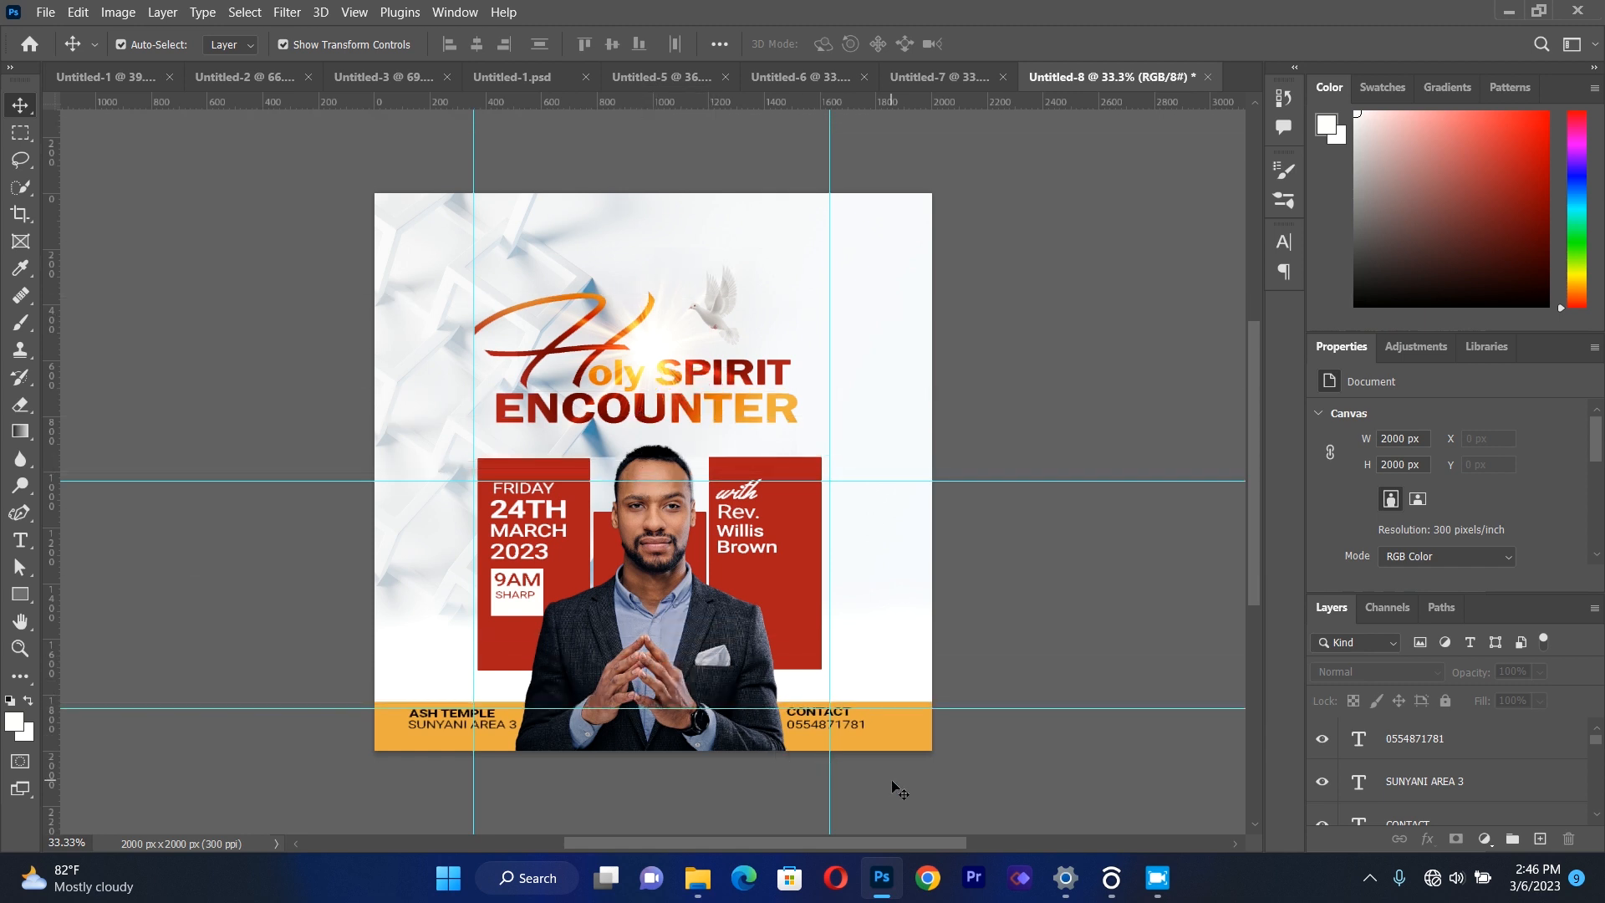
{"action": "left_click", "coordinate": [847, 725]}
{"action": "left_click_drag", "start_coordinate": [847, 727], "coordinate": [848, 731]}
{"action": "left_click", "coordinate": [1001, 734]}
{"action": "left_click", "coordinate": [844, 718]}
{"action": "left_click_drag", "start_coordinate": [844, 716], "coordinate": [845, 719]}
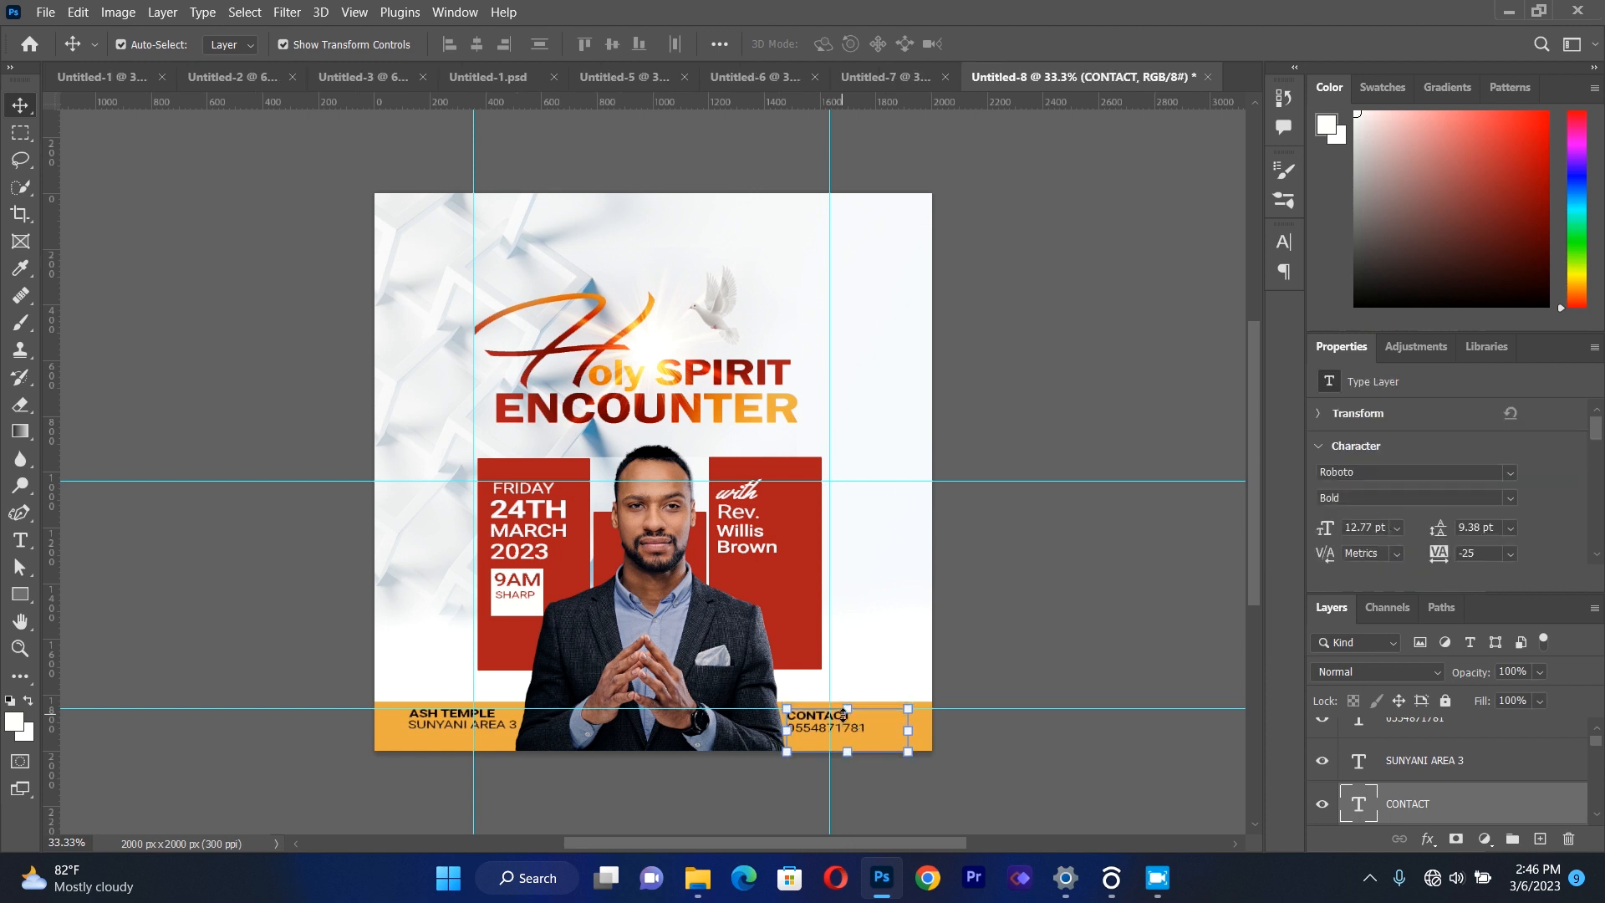
{"action": "left_click", "coordinate": [1032, 759]}
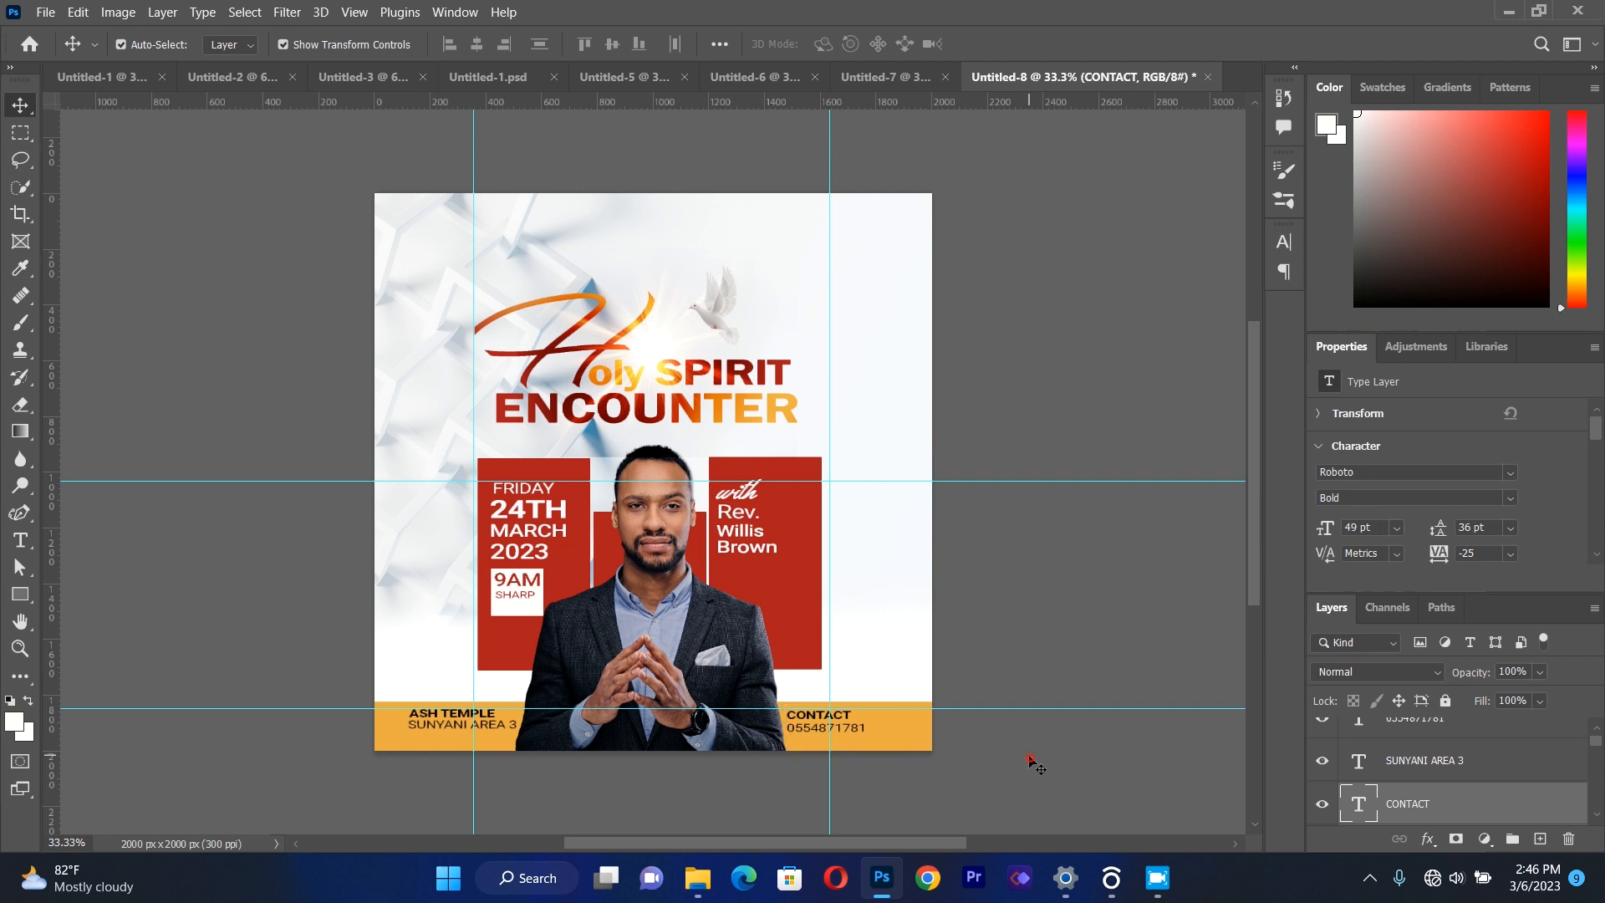
{"action": "left_click", "coordinate": [848, 731]}
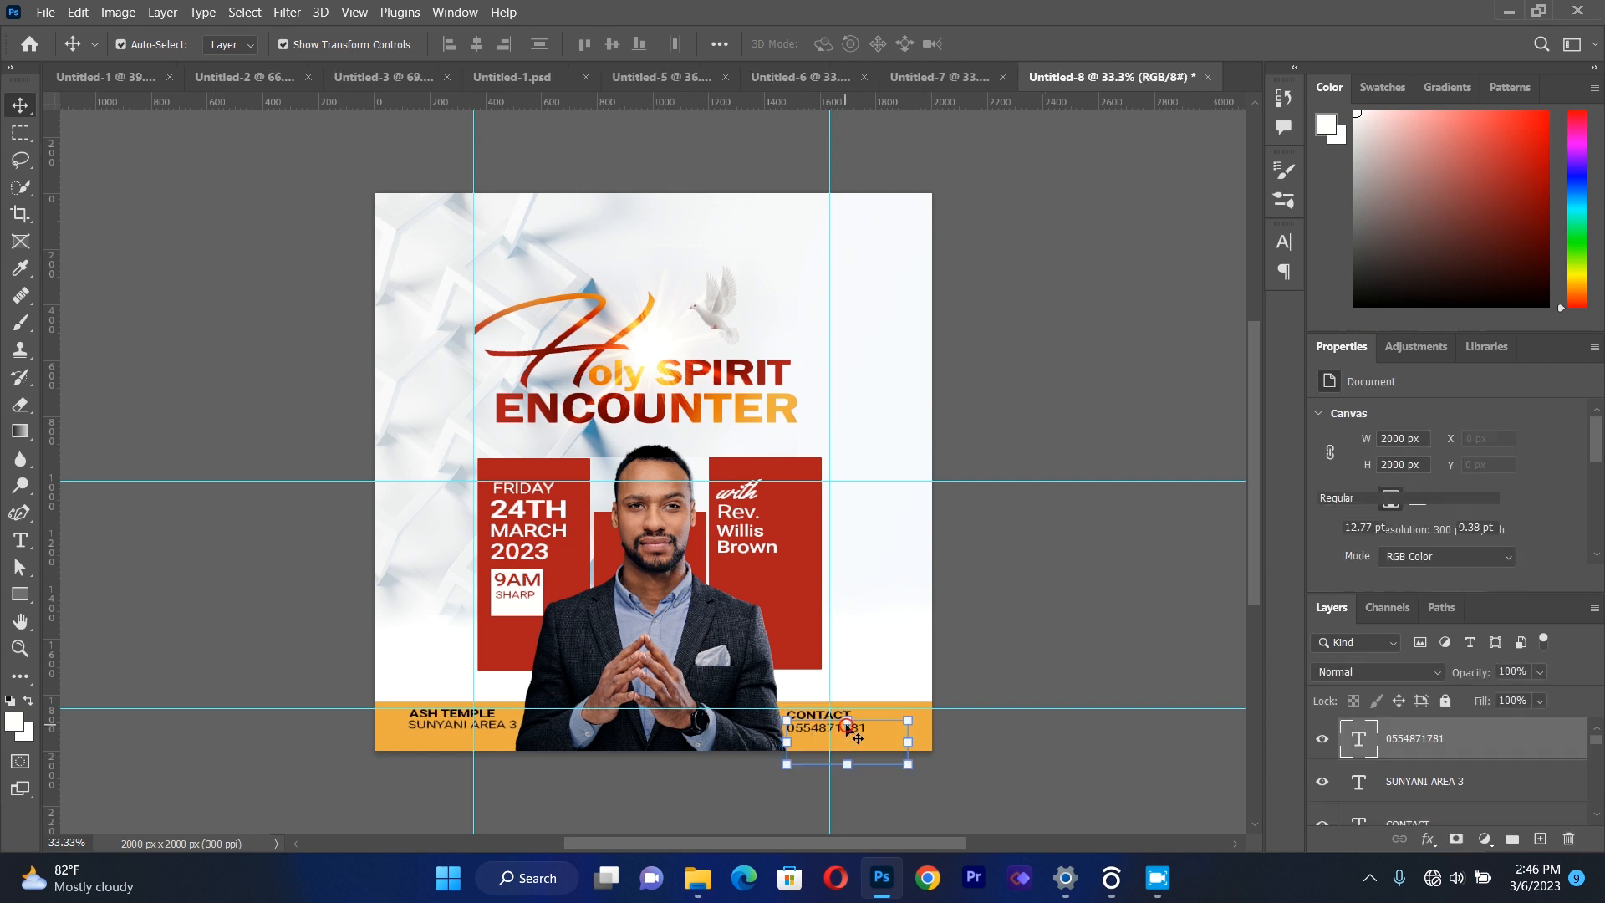
{"action": "left_click_drag", "start_coordinate": [847, 724], "coordinate": [847, 722]}
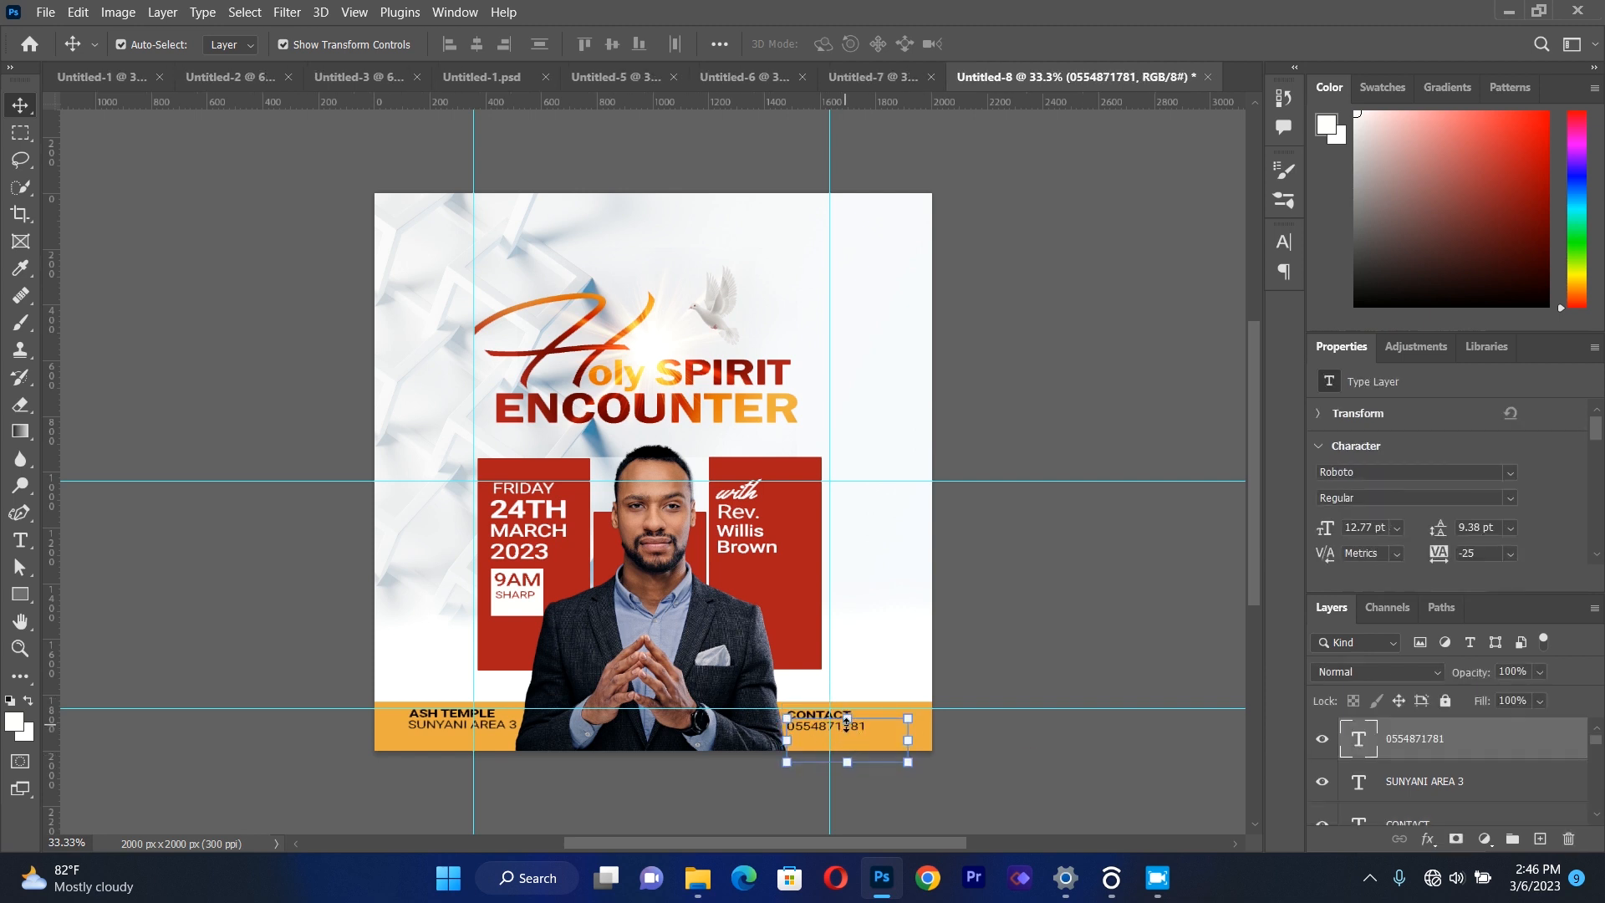
Place CHURCH LOGO.png into the flyer as a linked image.
{"action": "left_click", "coordinate": [1041, 565]}
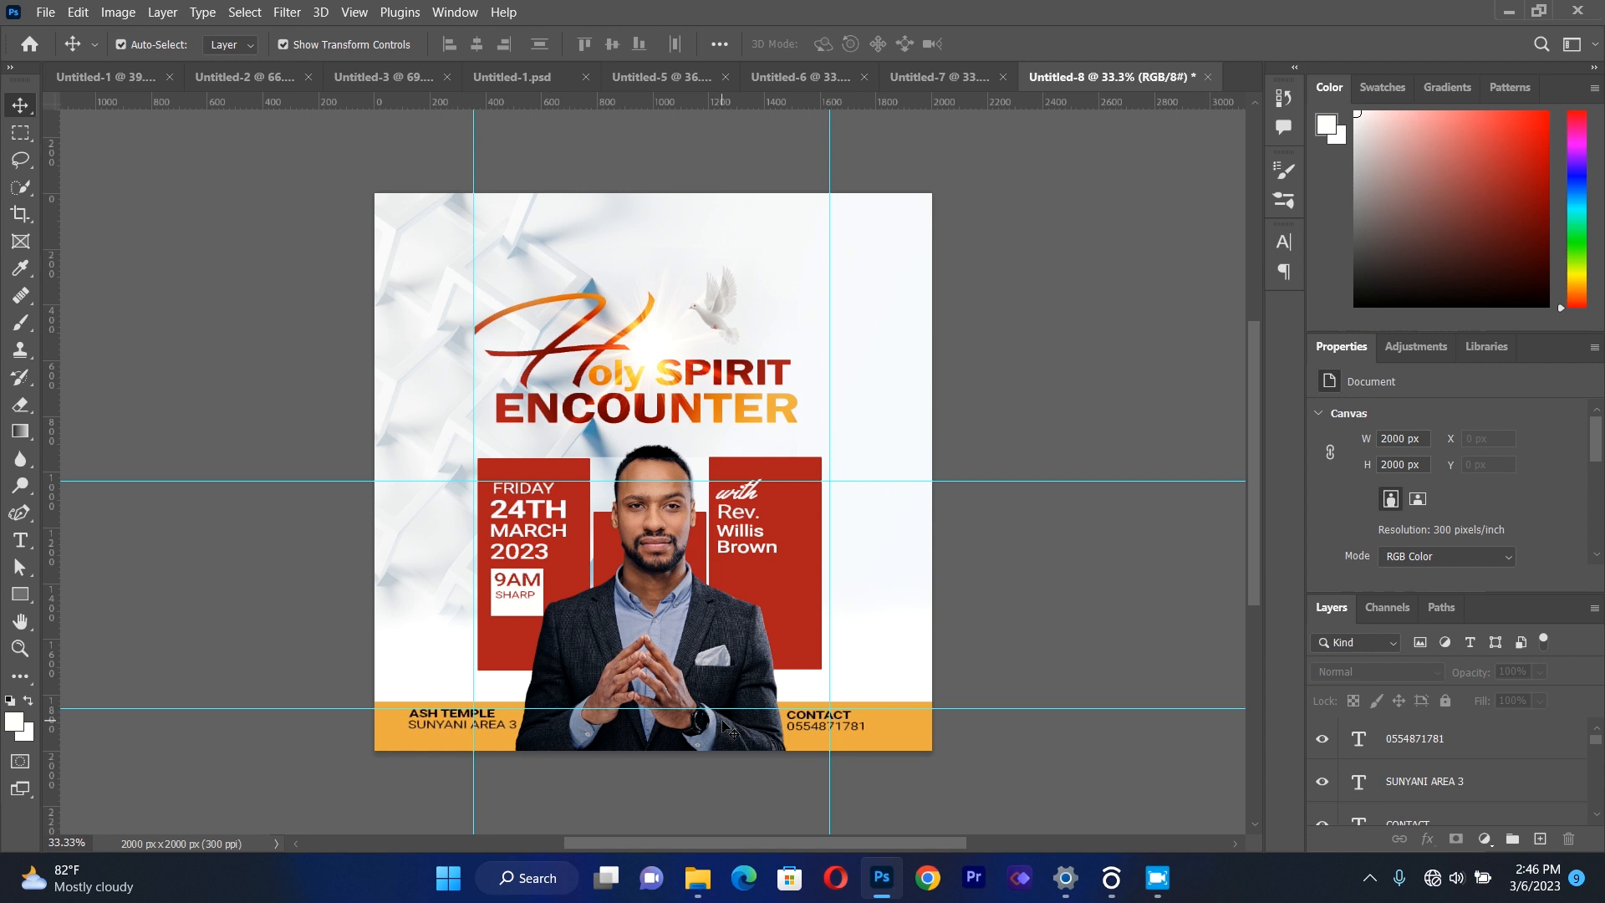
{"action": "left_click", "coordinate": [45, 12]}
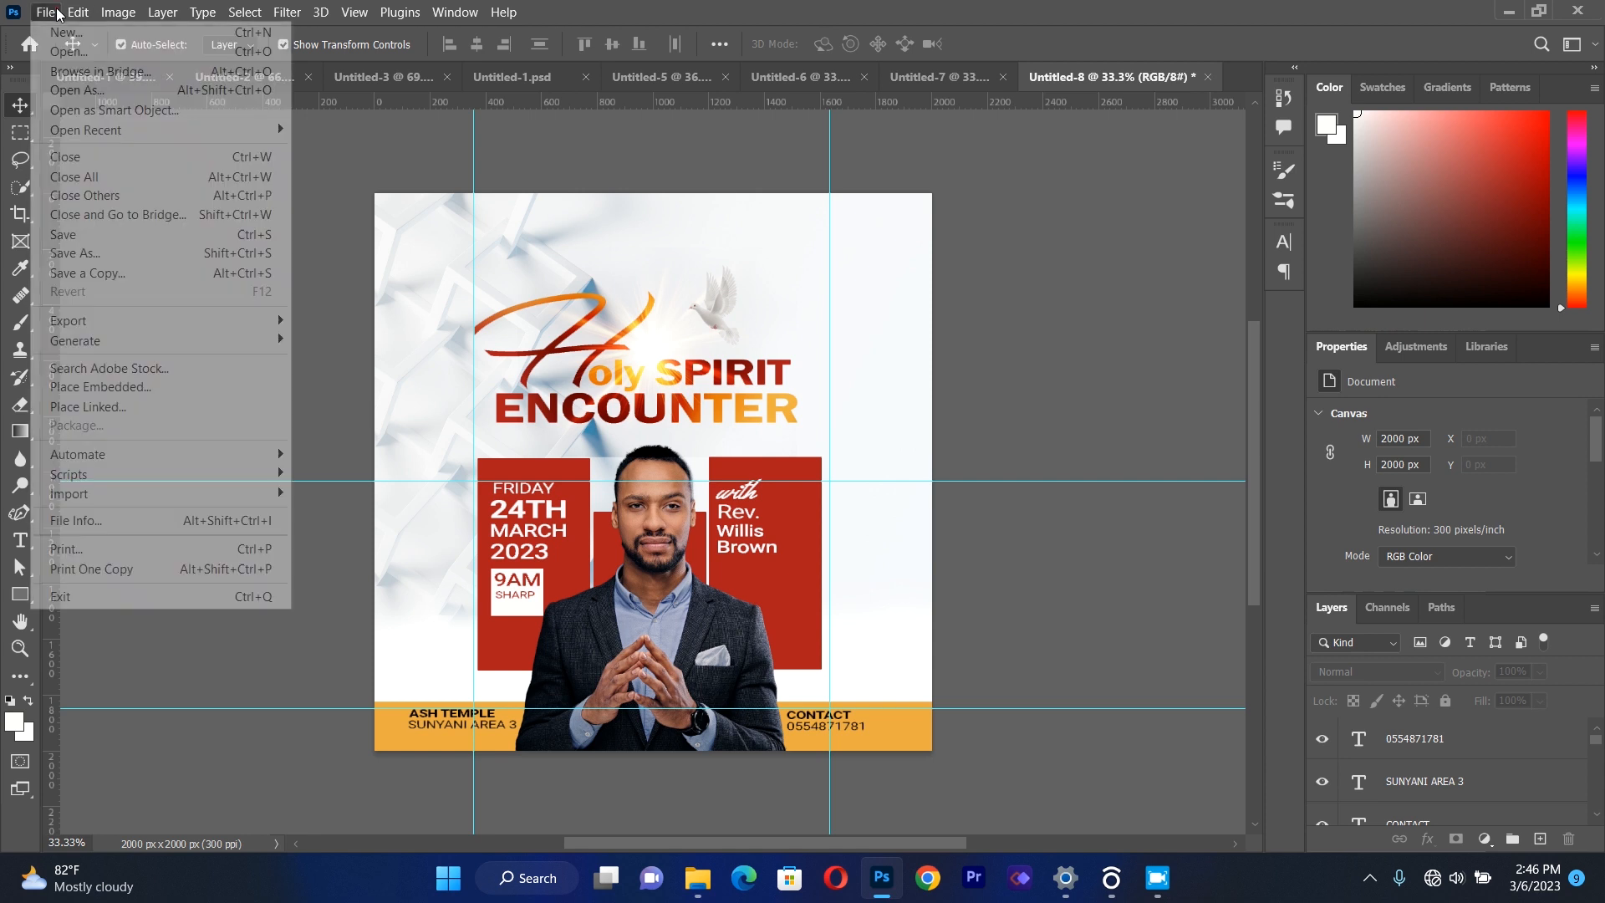
{"action": "left_click", "coordinate": [137, 410]}
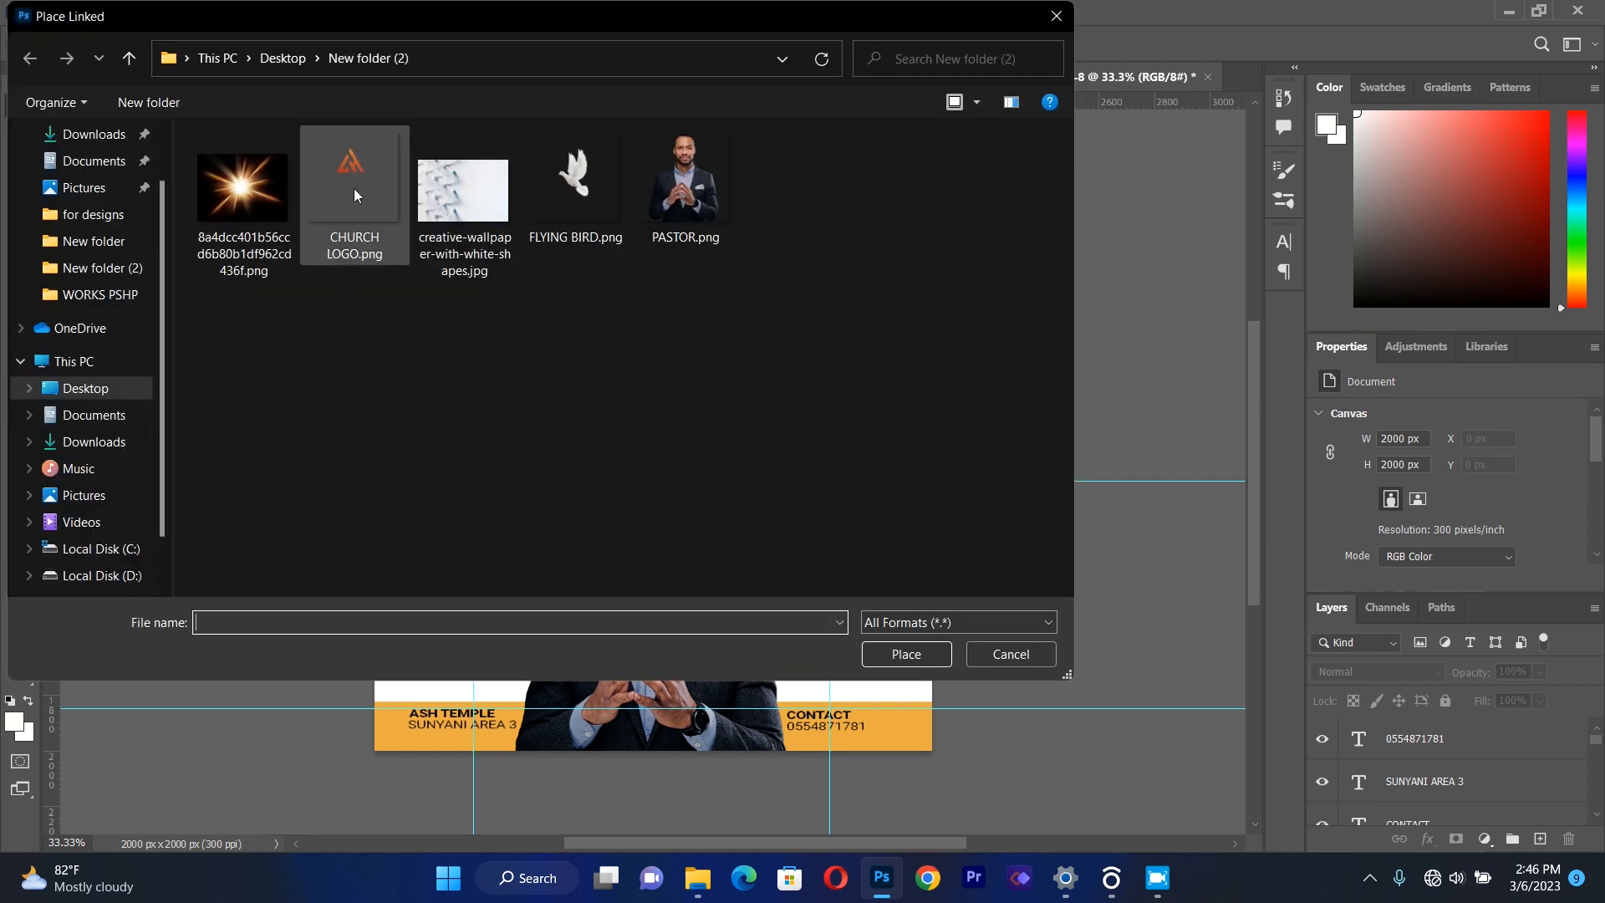
{"action": "left_click", "coordinate": [329, 168]}
{"action": "double_click", "coordinate": [329, 168]}
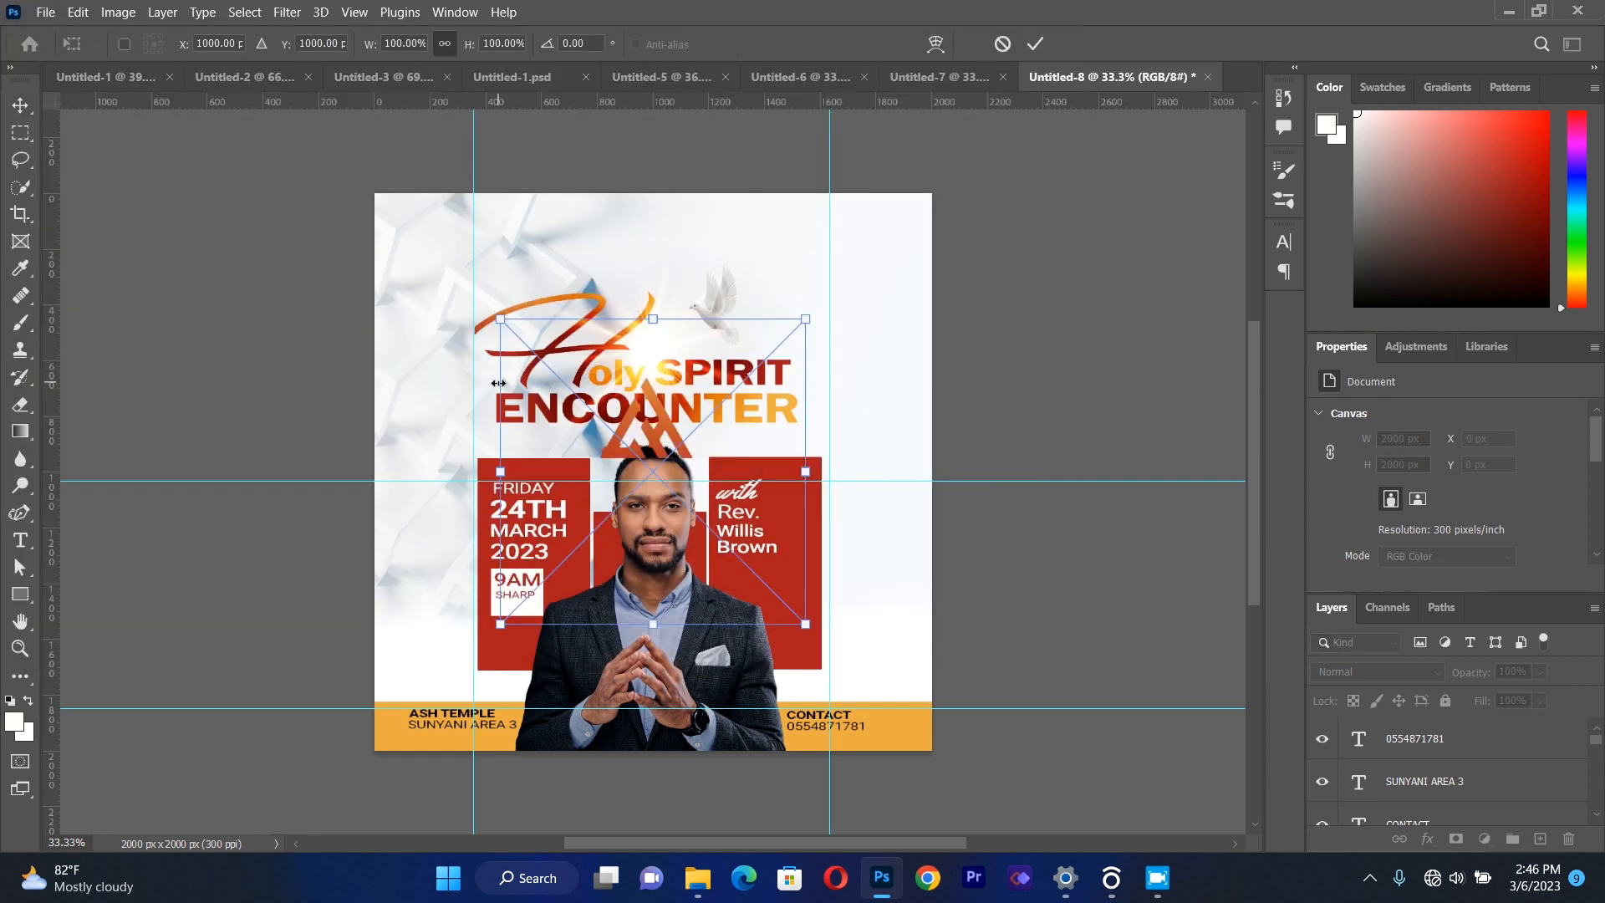
Scale the church logo proportionally to about 38.5% and move it above the title, near the flyer's upper edge.
{"action": "left_click_drag", "start_coordinate": [807, 625], "coordinate": [687, 515]}
{"action": "left_click_drag", "start_coordinate": [589, 386], "coordinate": [631, 244]}
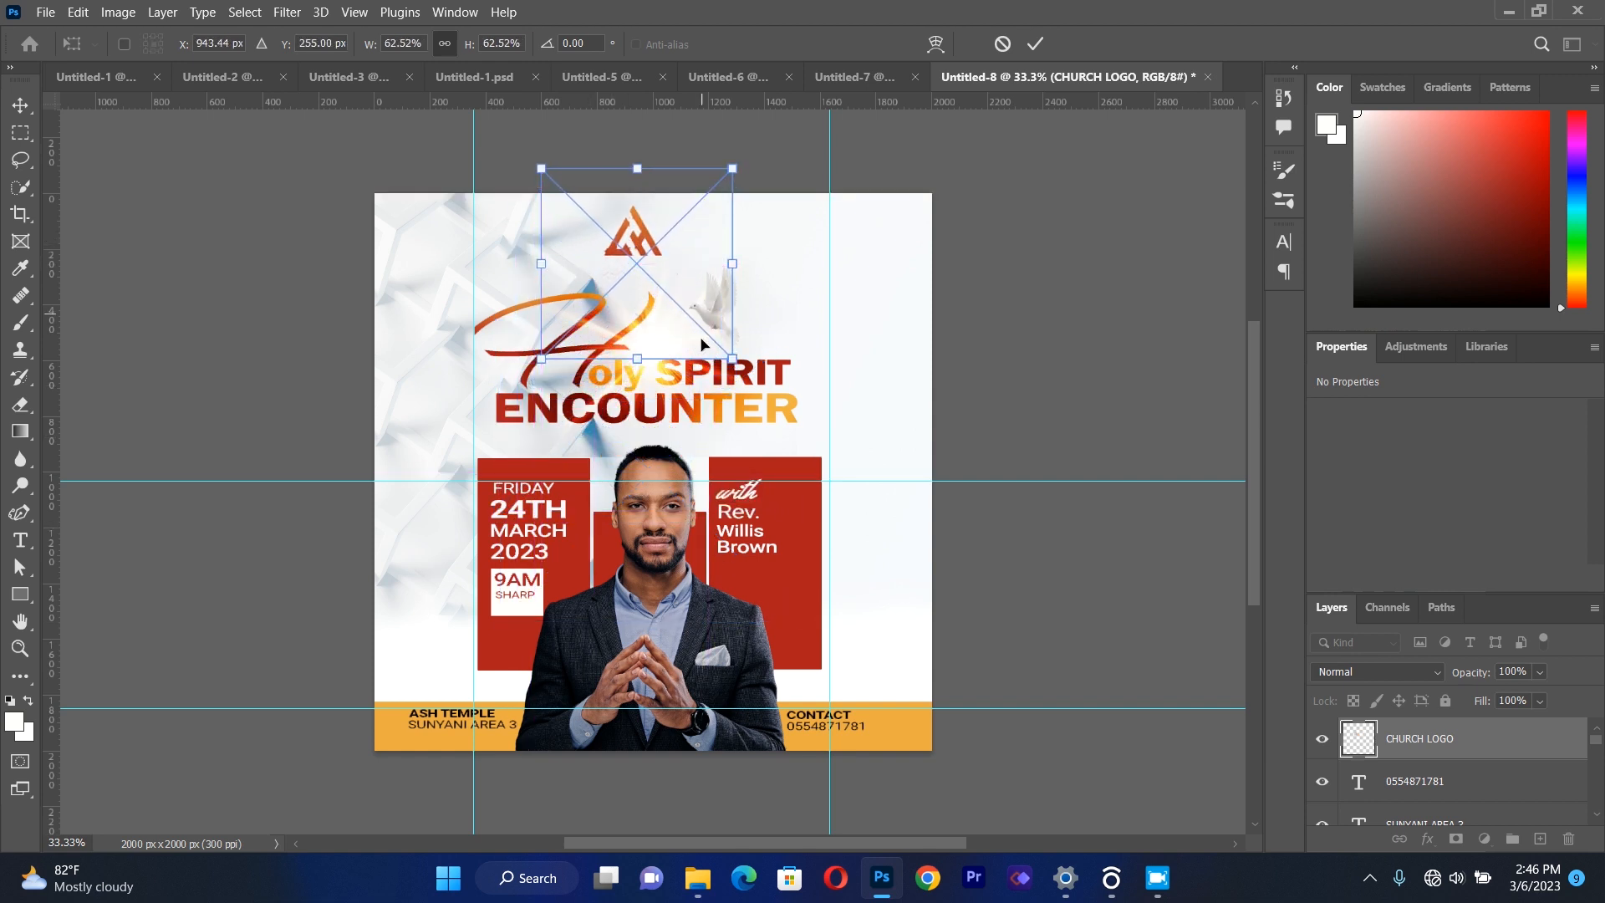
{"action": "left_click_drag", "start_coordinate": [732, 359], "coordinate": [660, 285]}
{"action": "left_click_drag", "start_coordinate": [619, 217], "coordinate": [638, 226]}
Nudge the church logo slightly right and up, closer to the flyer's upper edge.
{"action": "key", "text": "Right"}
{"action": "key", "text": "Right"}
{"action": "key", "text": "Right"}
{"action": "key", "text": "Right"}
{"action": "key", "text": "Right"}
{"action": "key", "text": "Right"}
{"action": "key", "text": "Right"}
{"action": "key", "text": "Right"}
{"action": "key", "text": "Right"}
{"action": "key", "text": "Right"}
{"action": "key", "text": "Right"}
{"action": "key", "text": "Right"}
{"action": "key", "text": "Right"}
{"action": "key", "text": "Right"}
{"action": "key", "text": "Right"}
{"action": "key", "text": "Right"}
{"action": "key", "text": "Right"}
{"action": "key", "text": "Right"}
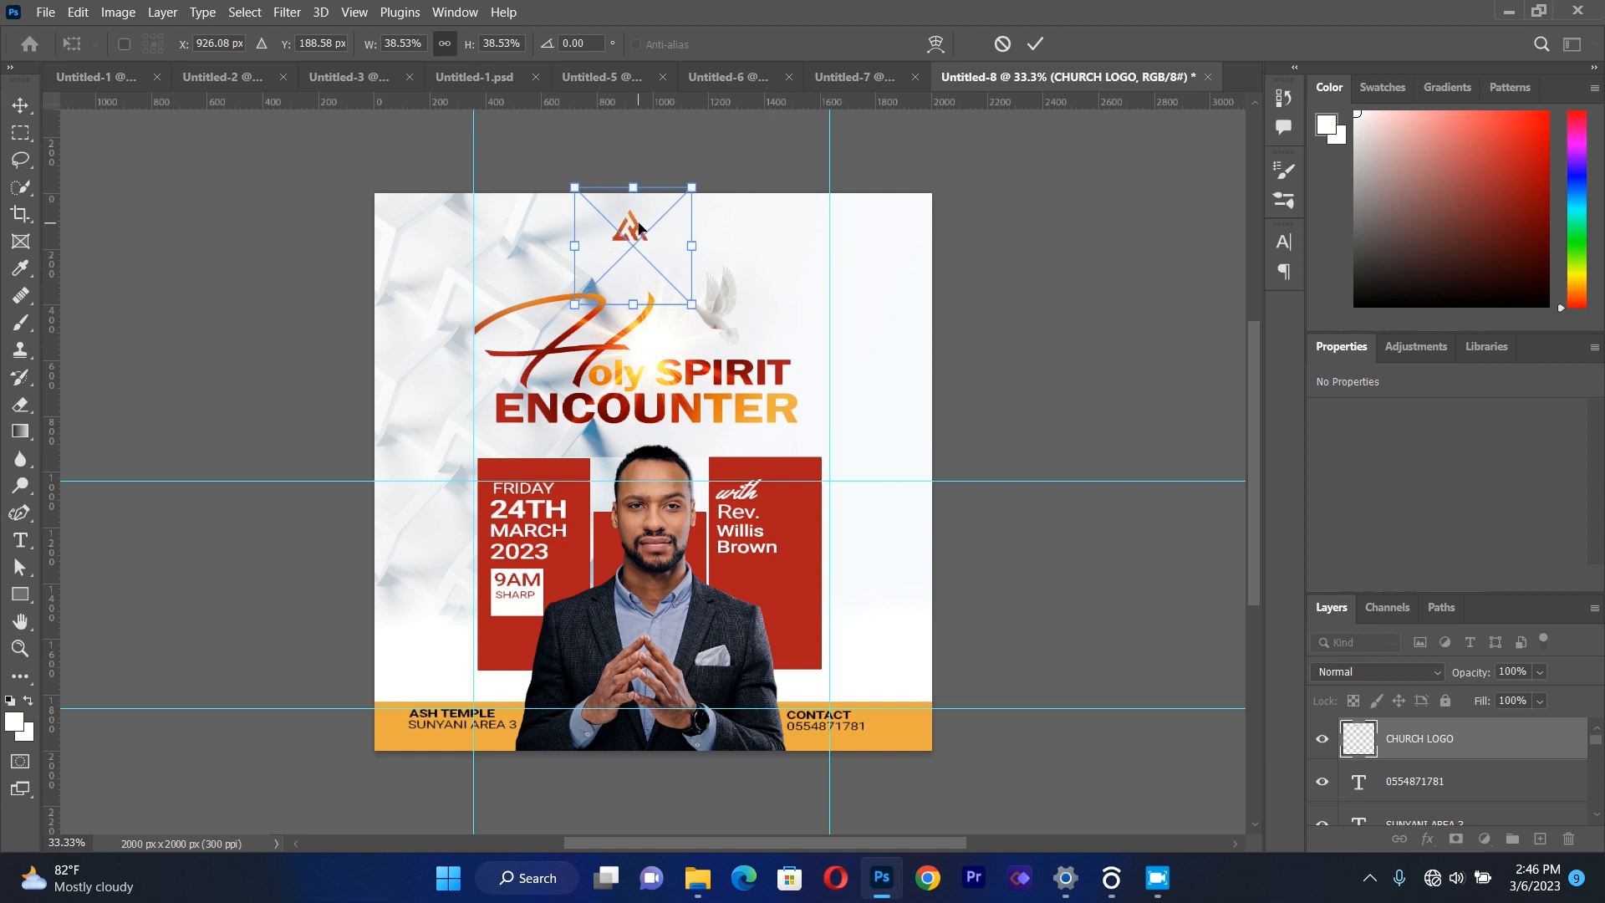
{"action": "key", "text": "Up"}
{"action": "key", "text": "Up"}
{"action": "key", "text": "Up"}
{"action": "key", "text": "Up"}
{"action": "key", "text": "Up"}
{"action": "key", "text": "Up"}
{"action": "key", "text": "Up"}
{"action": "key", "text": "Up"}
{"action": "key", "text": "Up"}
{"action": "key", "text": "Up"}
{"action": "key", "text": "Up"}
{"action": "key", "text": "Up"}
{"action": "key", "text": "Up"}
{"action": "key", "text": "Up"}
{"action": "key", "text": "Up"}
{"action": "key", "text": "Up"}
{"action": "key", "text": "Up"}
{"action": "key", "text": "Up"}
{"action": "key", "text": "Up"}
{"action": "key", "text": "Up"}
{"action": "key", "text": "Up"}
{"action": "key", "text": "Up"}
{"action": "key", "text": "Up"}
{"action": "key", "text": "Up"}
{"action": "key", "text": "Up"}
{"action": "key", "text": "Up"}
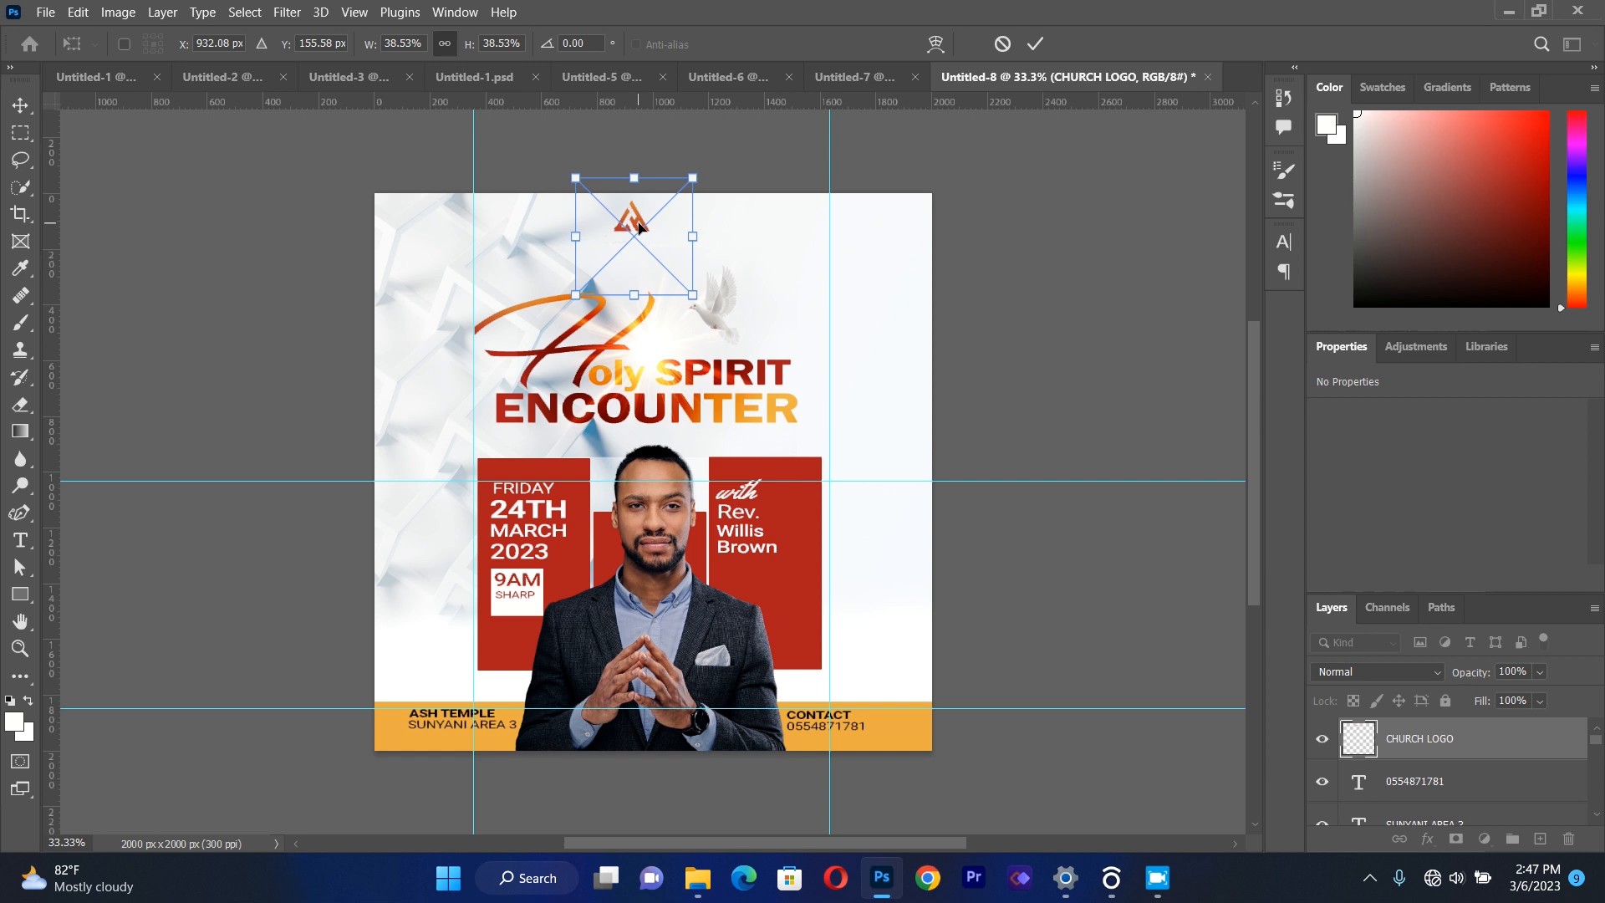
Add a wide text box beneath the church logo with the text HOUSE OF GLORY WORLD WIDE.
{"action": "left_click", "coordinate": [20, 540]}
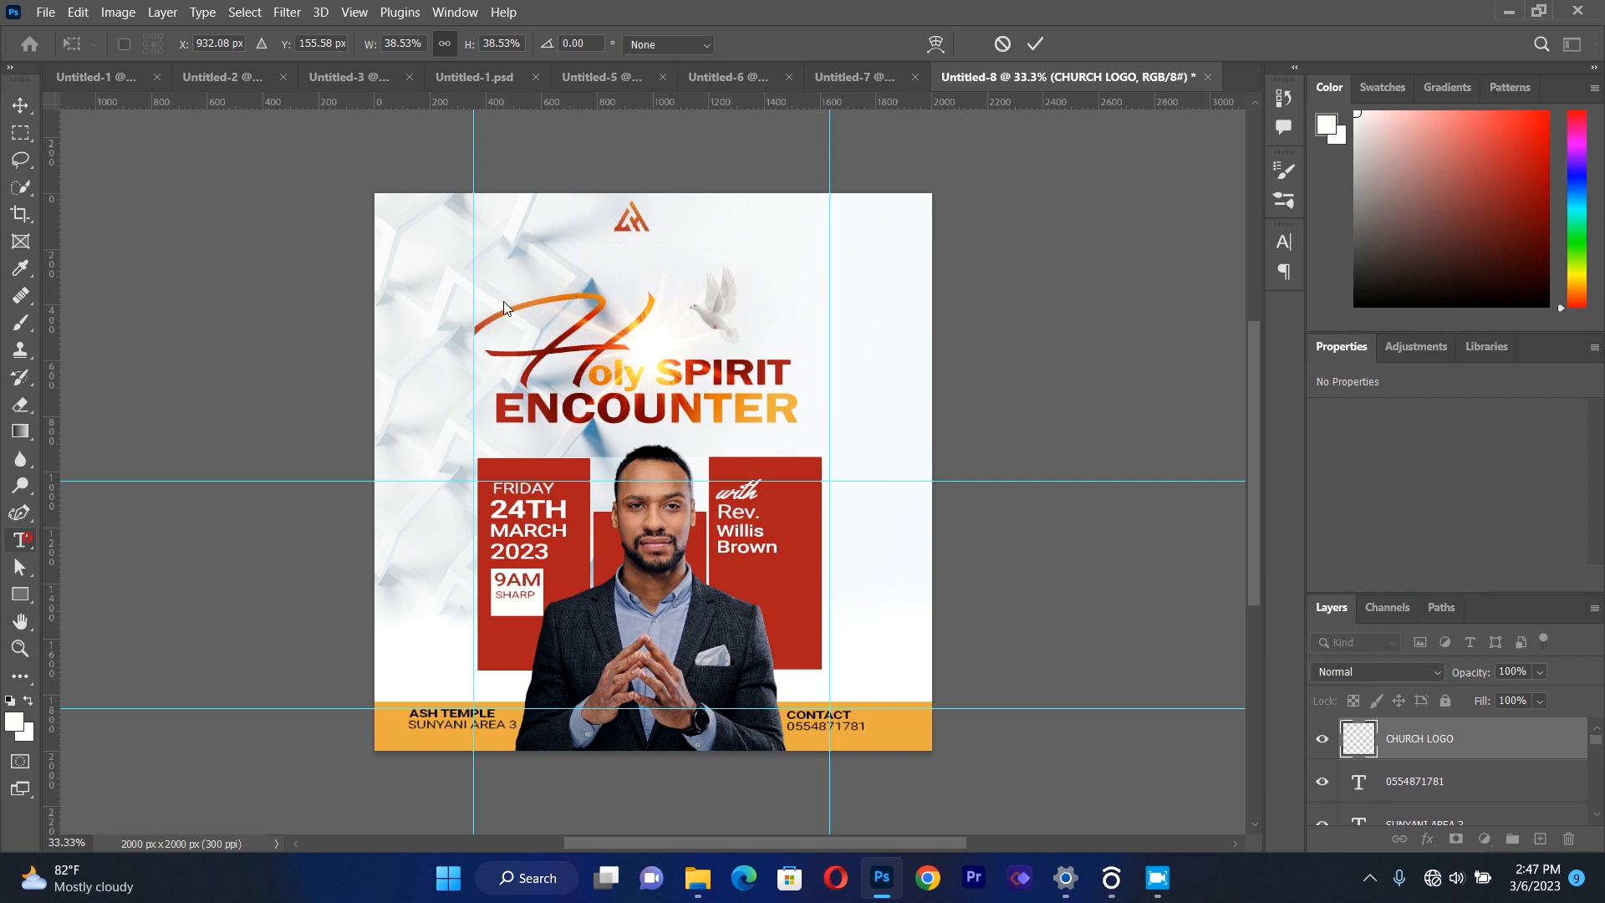
{"action": "left_click_drag", "start_coordinate": [452, 248], "coordinate": [458, 255]}
{"action": "left_click_drag", "start_coordinate": [664, 293], "coordinate": [829, 320]}
{"action": "key", "text": "BackSpace"}
{"action": "type", "text": "HOUSE OF    GLOR"}
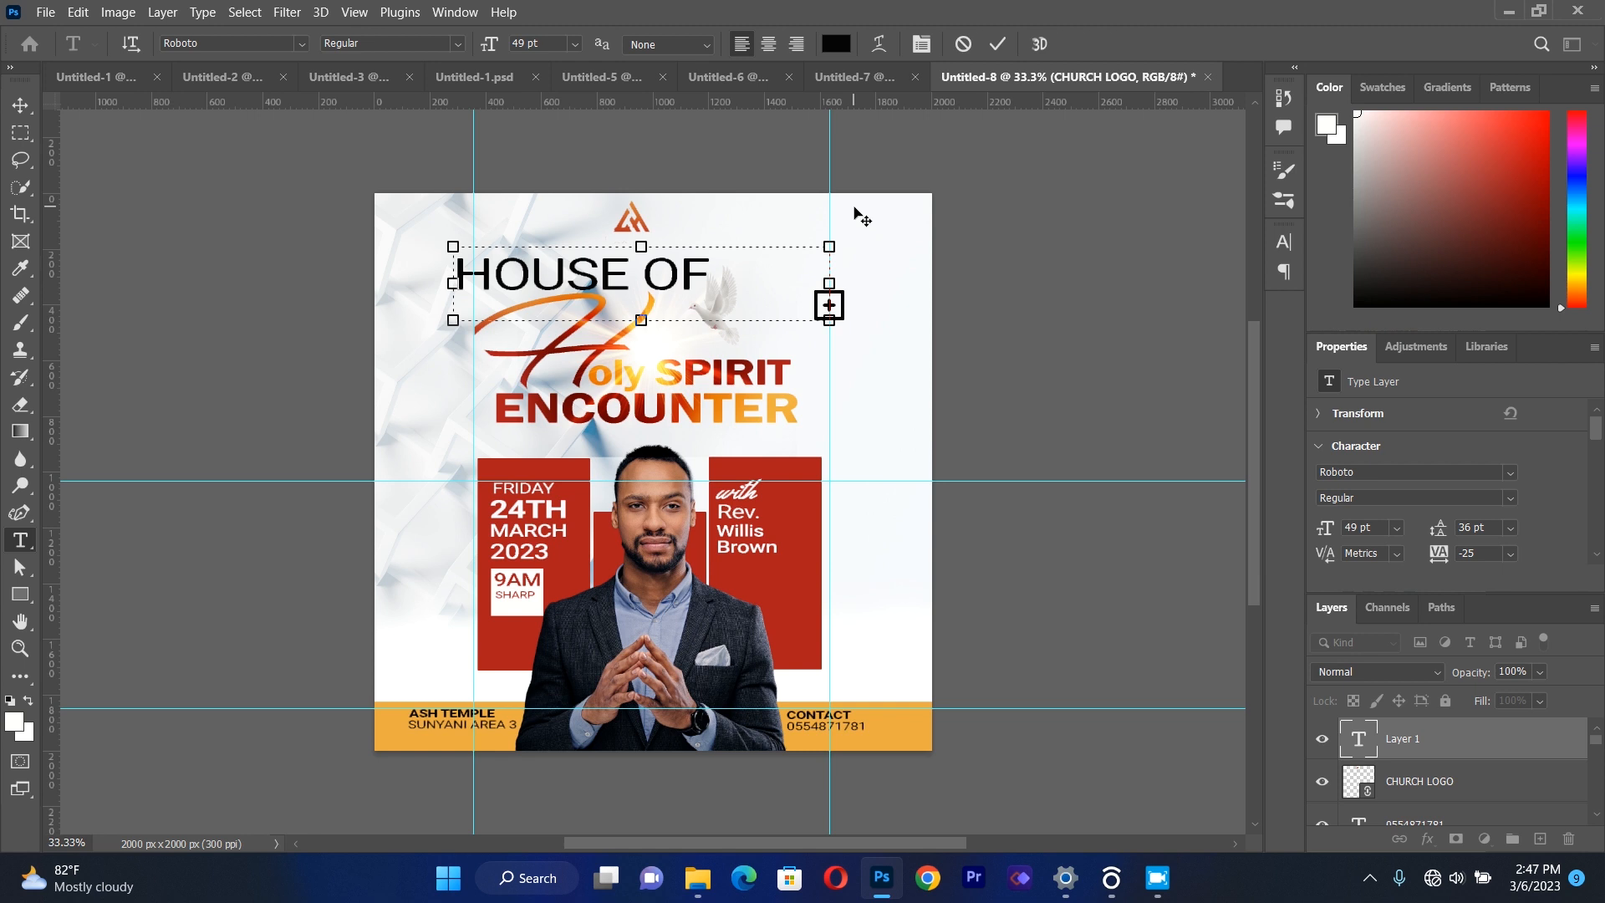
Set the HOUSE OF GLORY WORLD WIDE text to 16 pt and widen its text box to about the flyer's right edge.
{"action": "key", "text": "ctrl+a"}
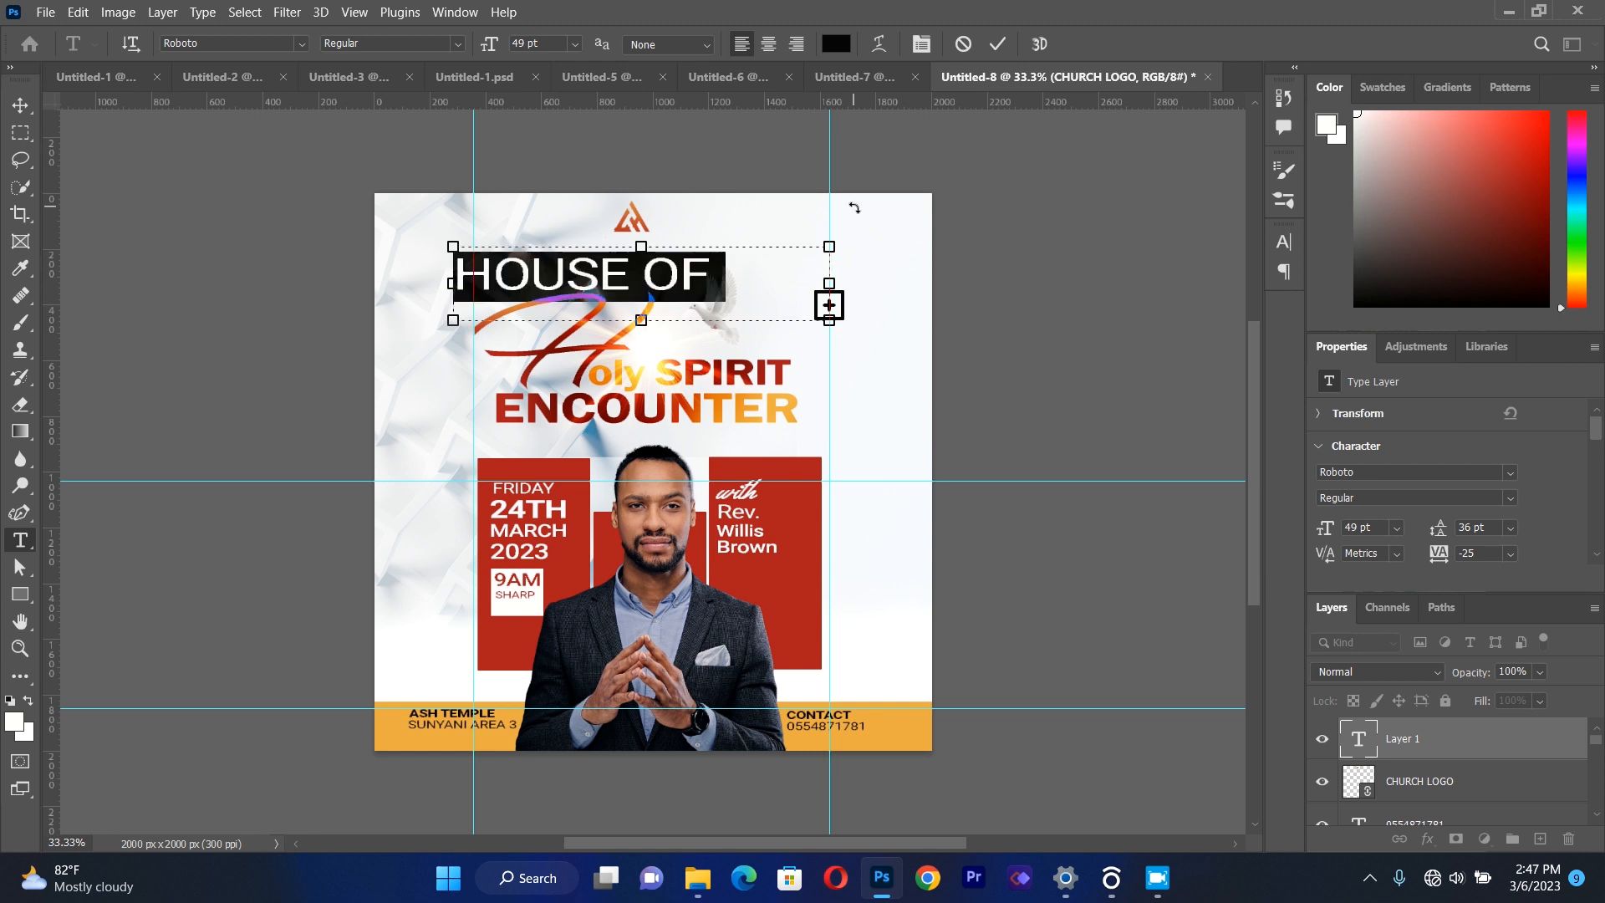
{"action": "left_click", "coordinate": [572, 43]}
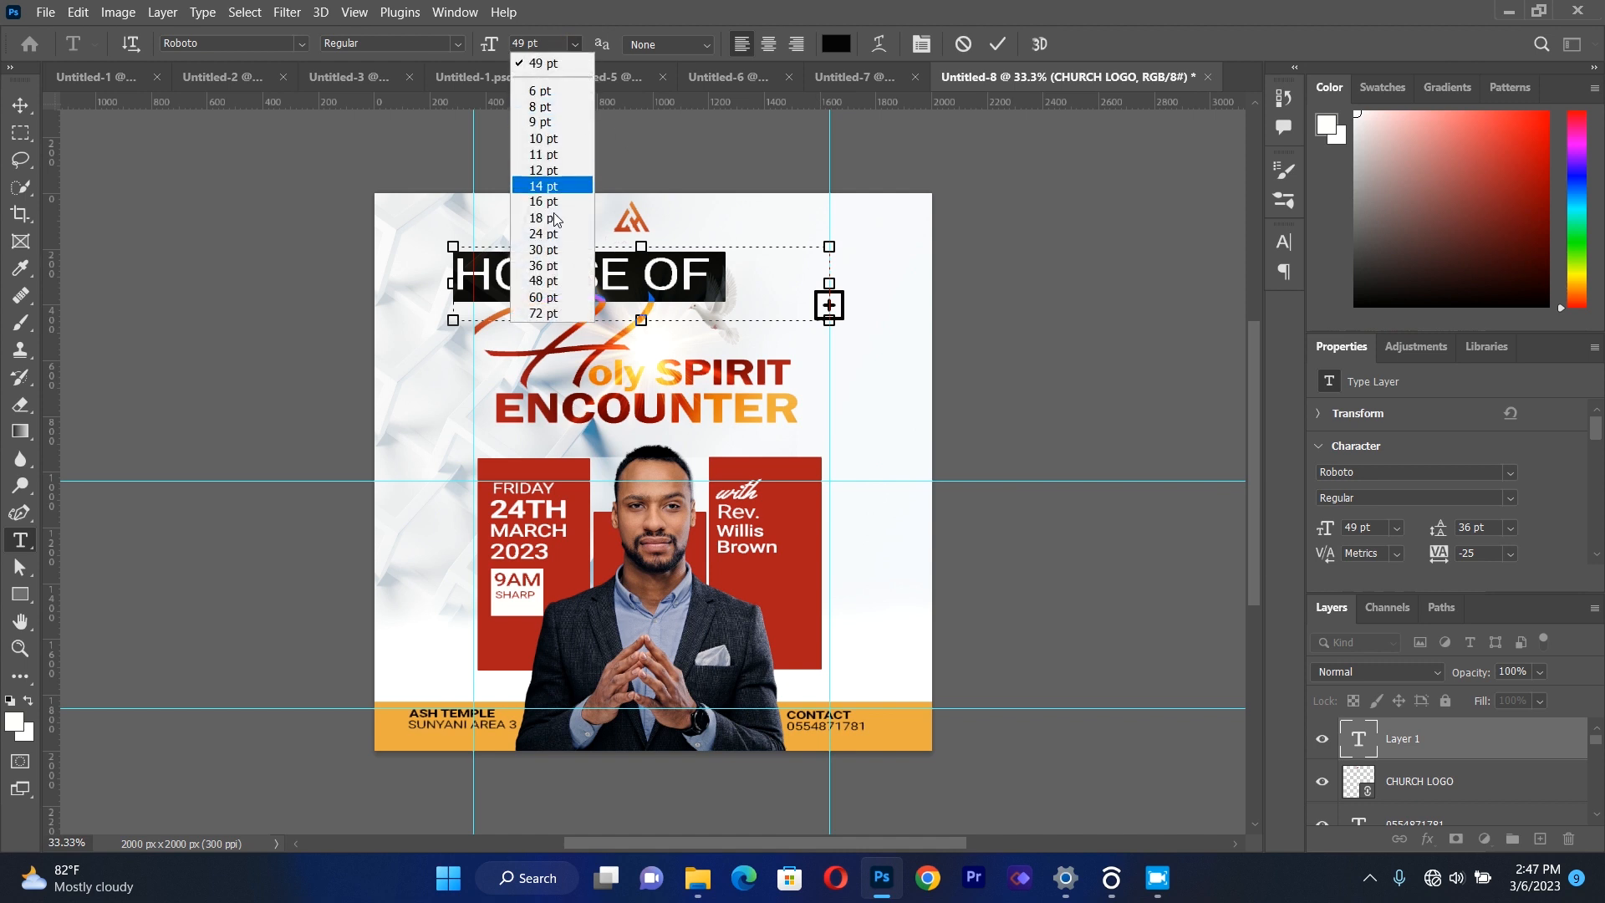
{"action": "left_click", "coordinate": [544, 139]}
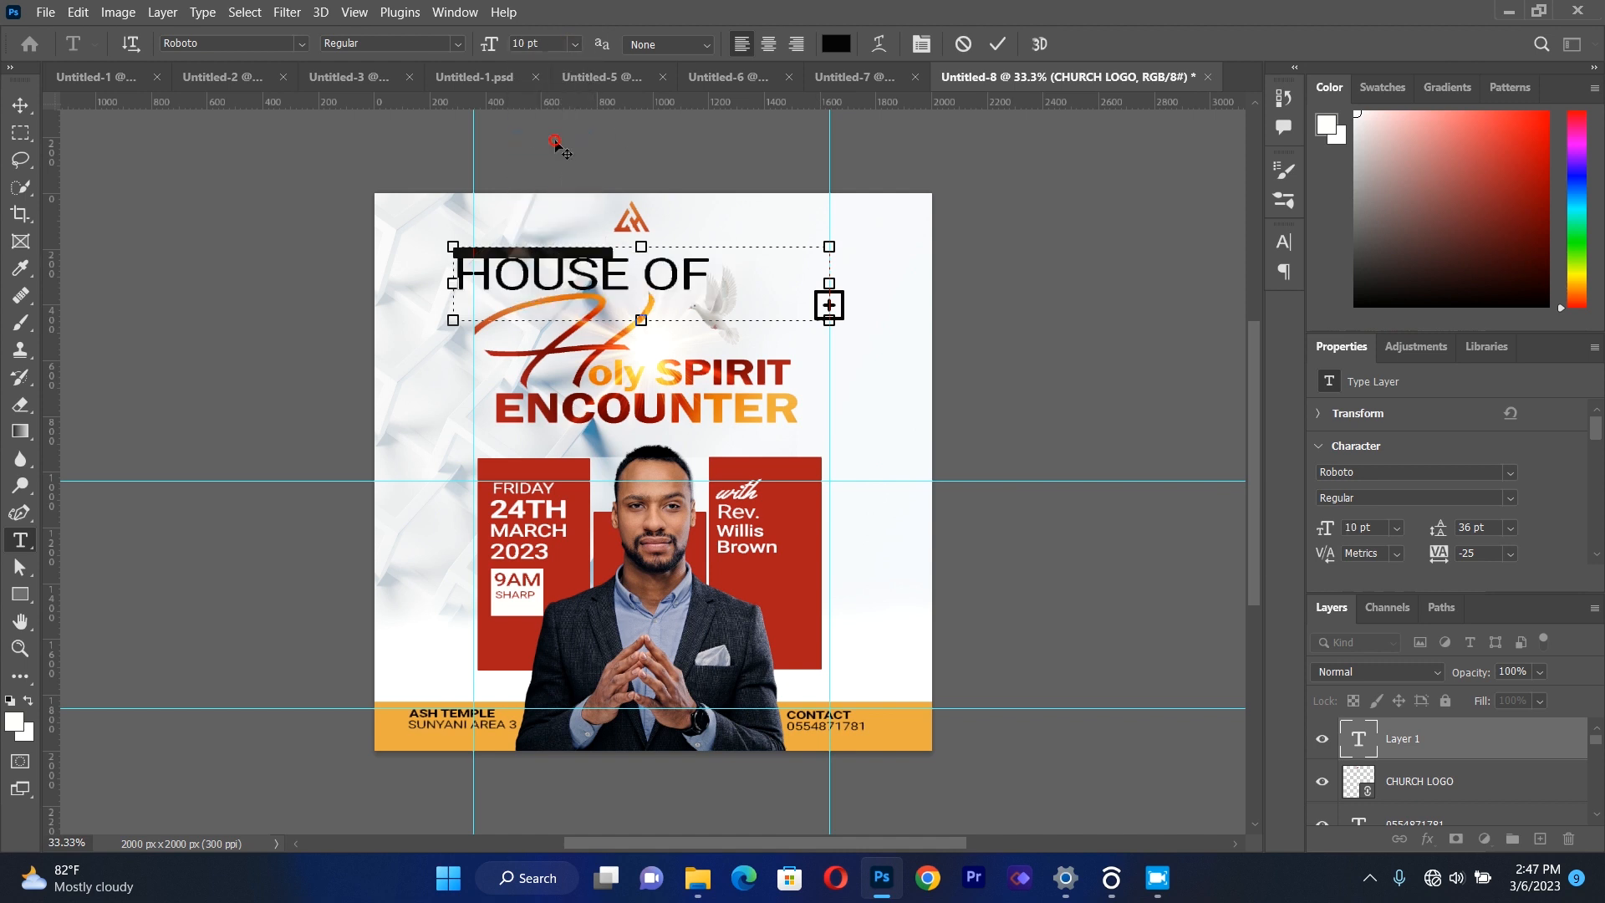
{"action": "left_click", "coordinate": [575, 44]}
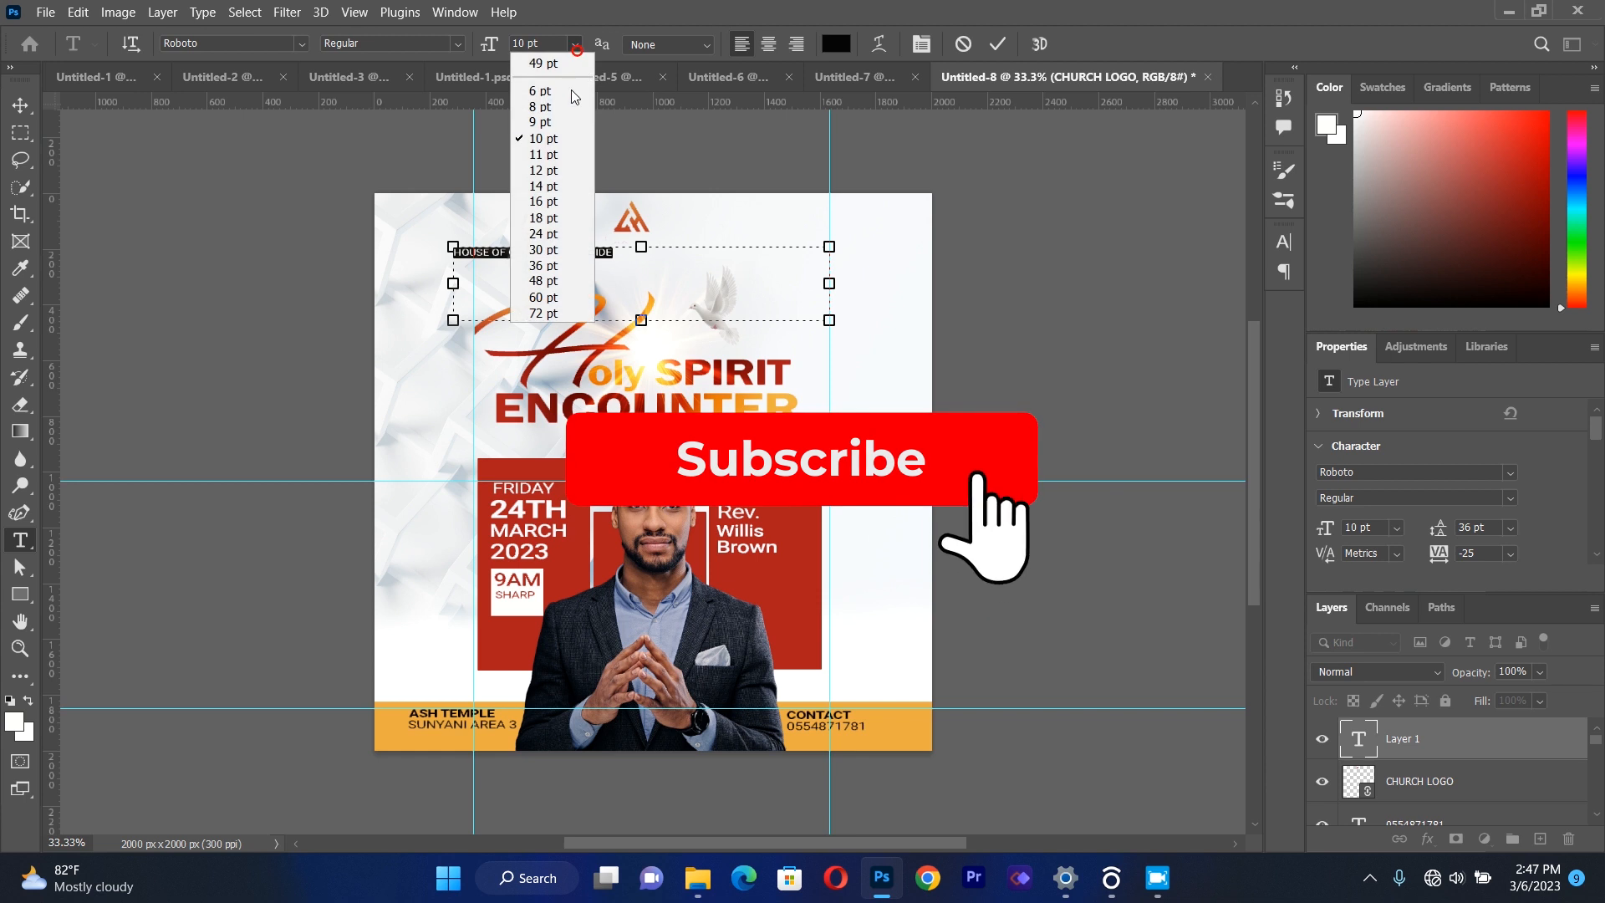
{"action": "left_click", "coordinate": [552, 224]}
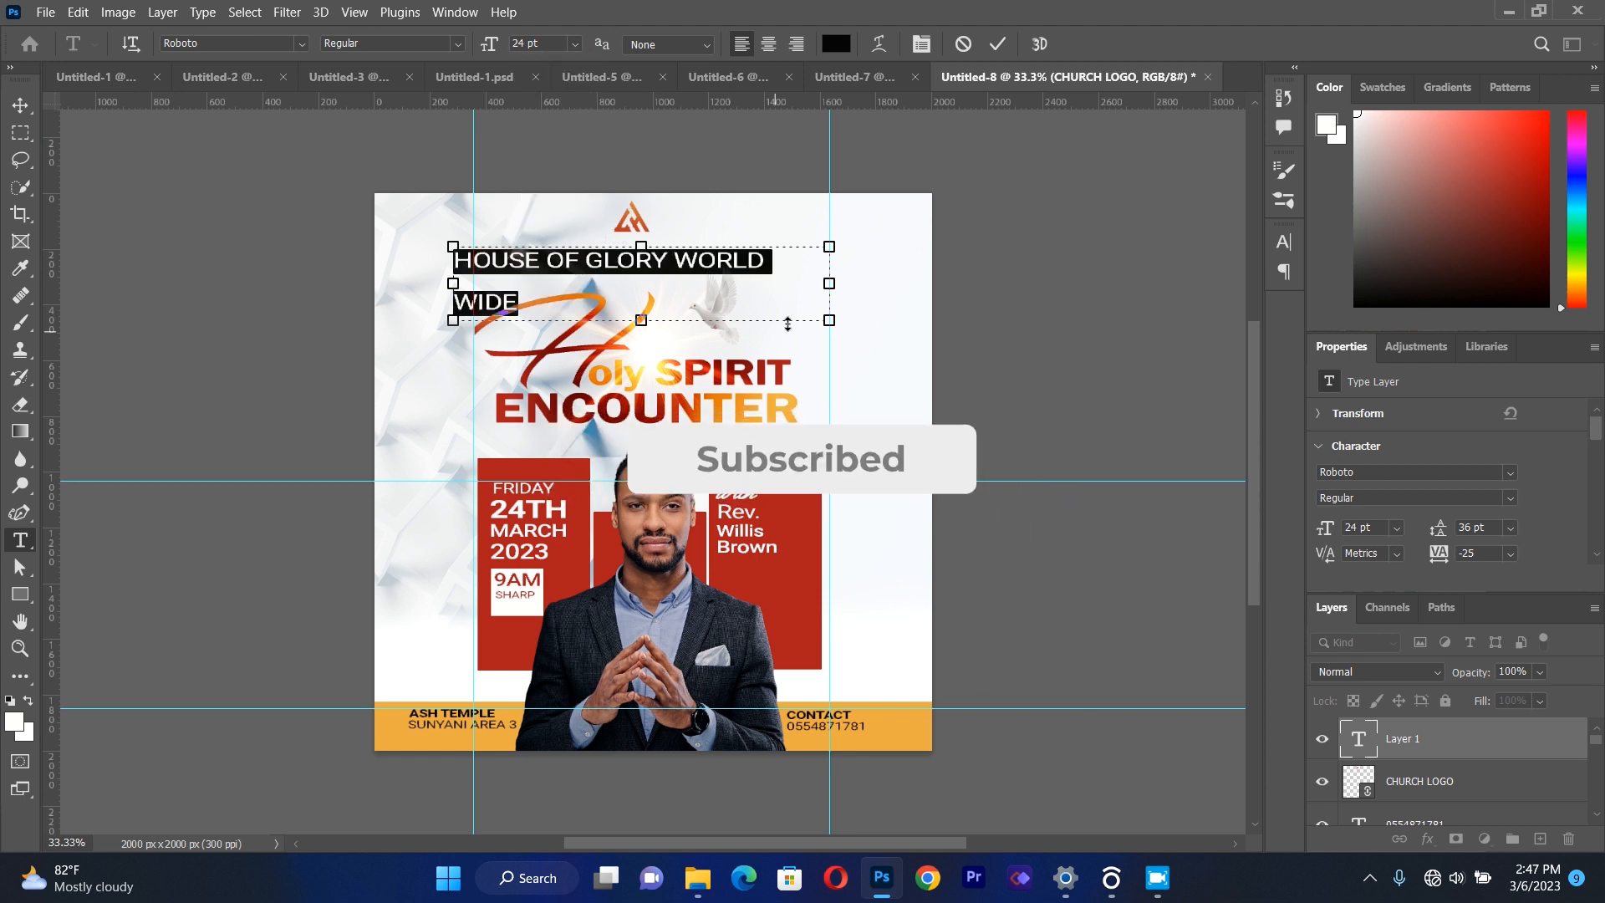
{"action": "left_click_drag", "start_coordinate": [830, 283], "coordinate": [895, 285]}
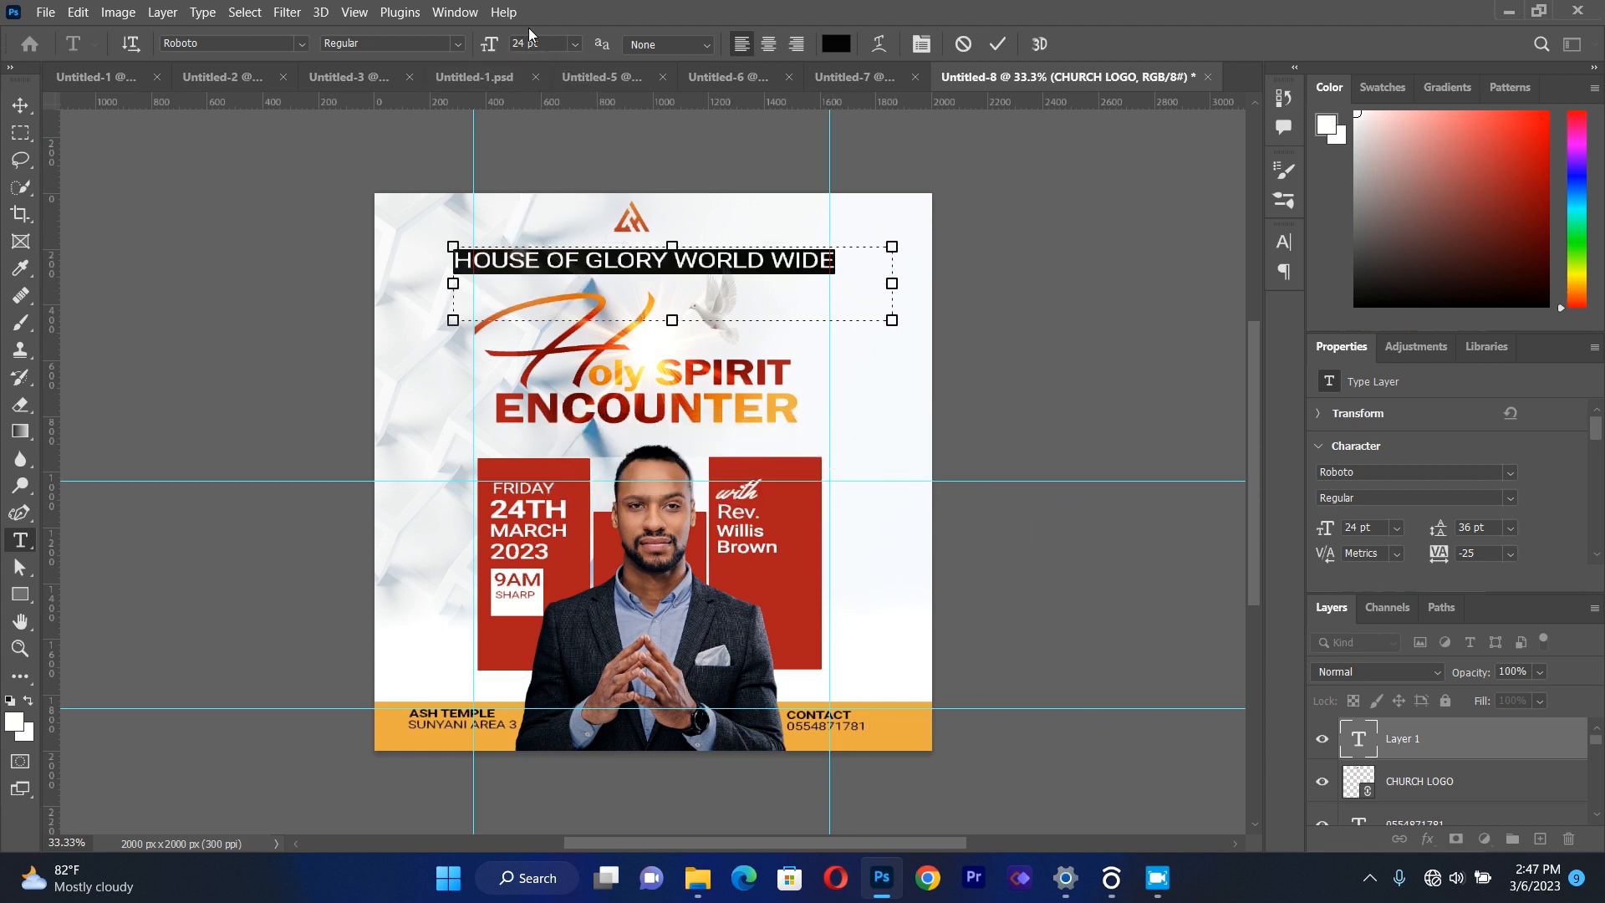
{"action": "left_click", "coordinate": [576, 43]}
{"action": "left_click", "coordinate": [563, 202]}
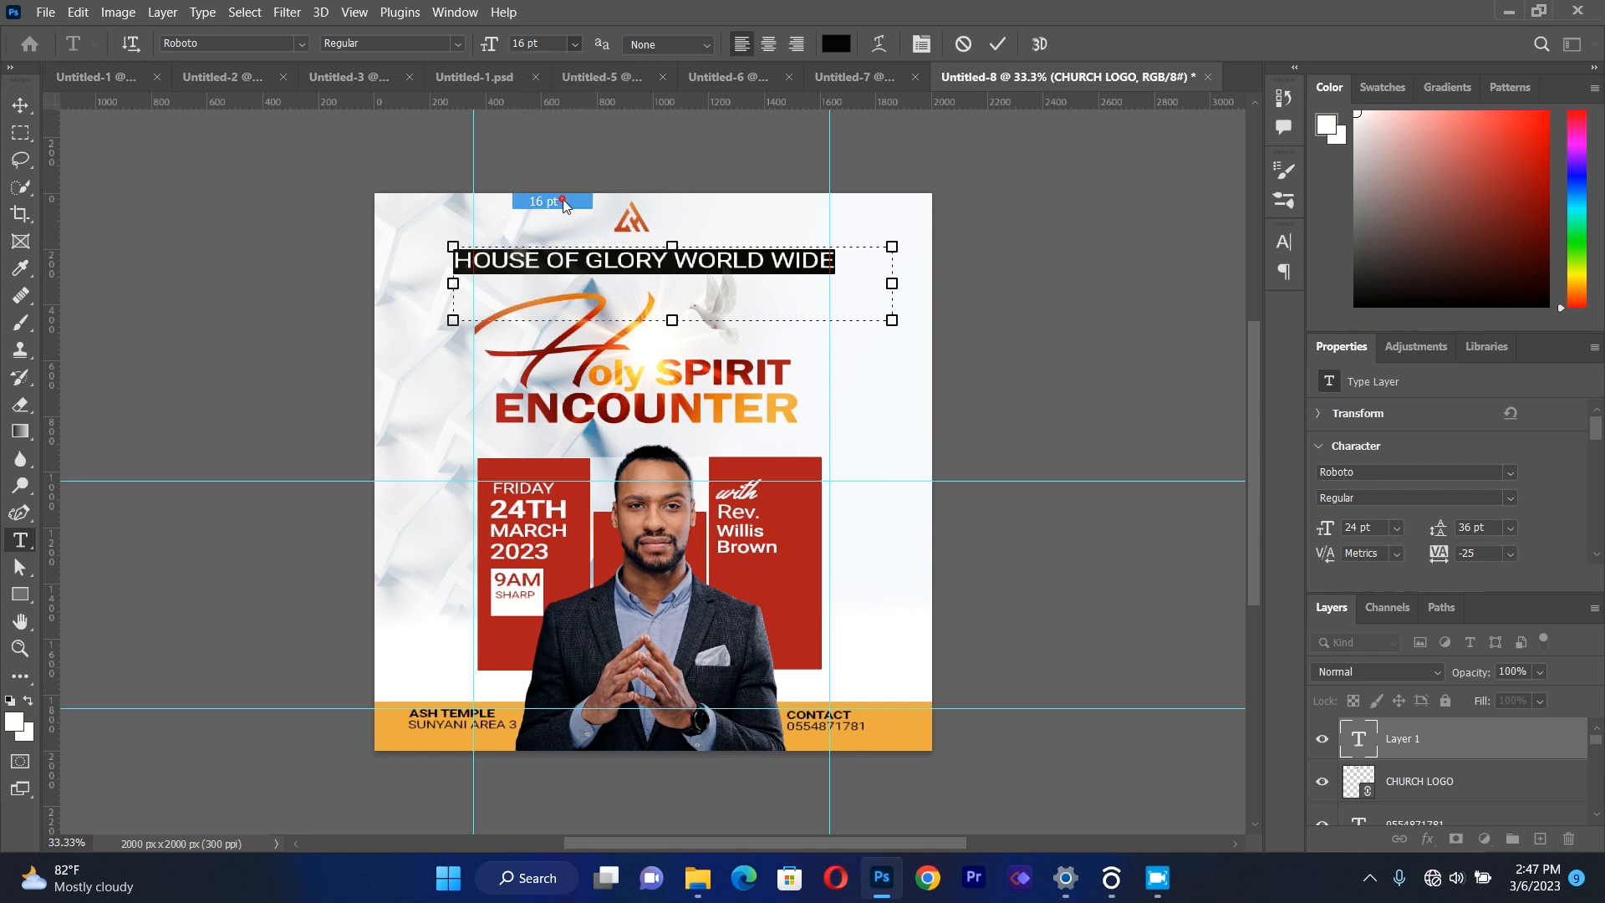
Move HOUSE OF GLORY WORLD WIDE directly under the church logo and nudge it left and up to centre it there.
{"action": "left_click", "coordinate": [30, 114]}
{"action": "left_click", "coordinate": [252, 273]}
{"action": "left_click_drag", "start_coordinate": [579, 260], "coordinate": [642, 253]}
{"action": "key", "text": "Left"}
{"action": "key", "text": "Left"}
{"action": "key", "text": "Left"}
{"action": "key", "text": "Left"}
{"action": "key", "text": "Left"}
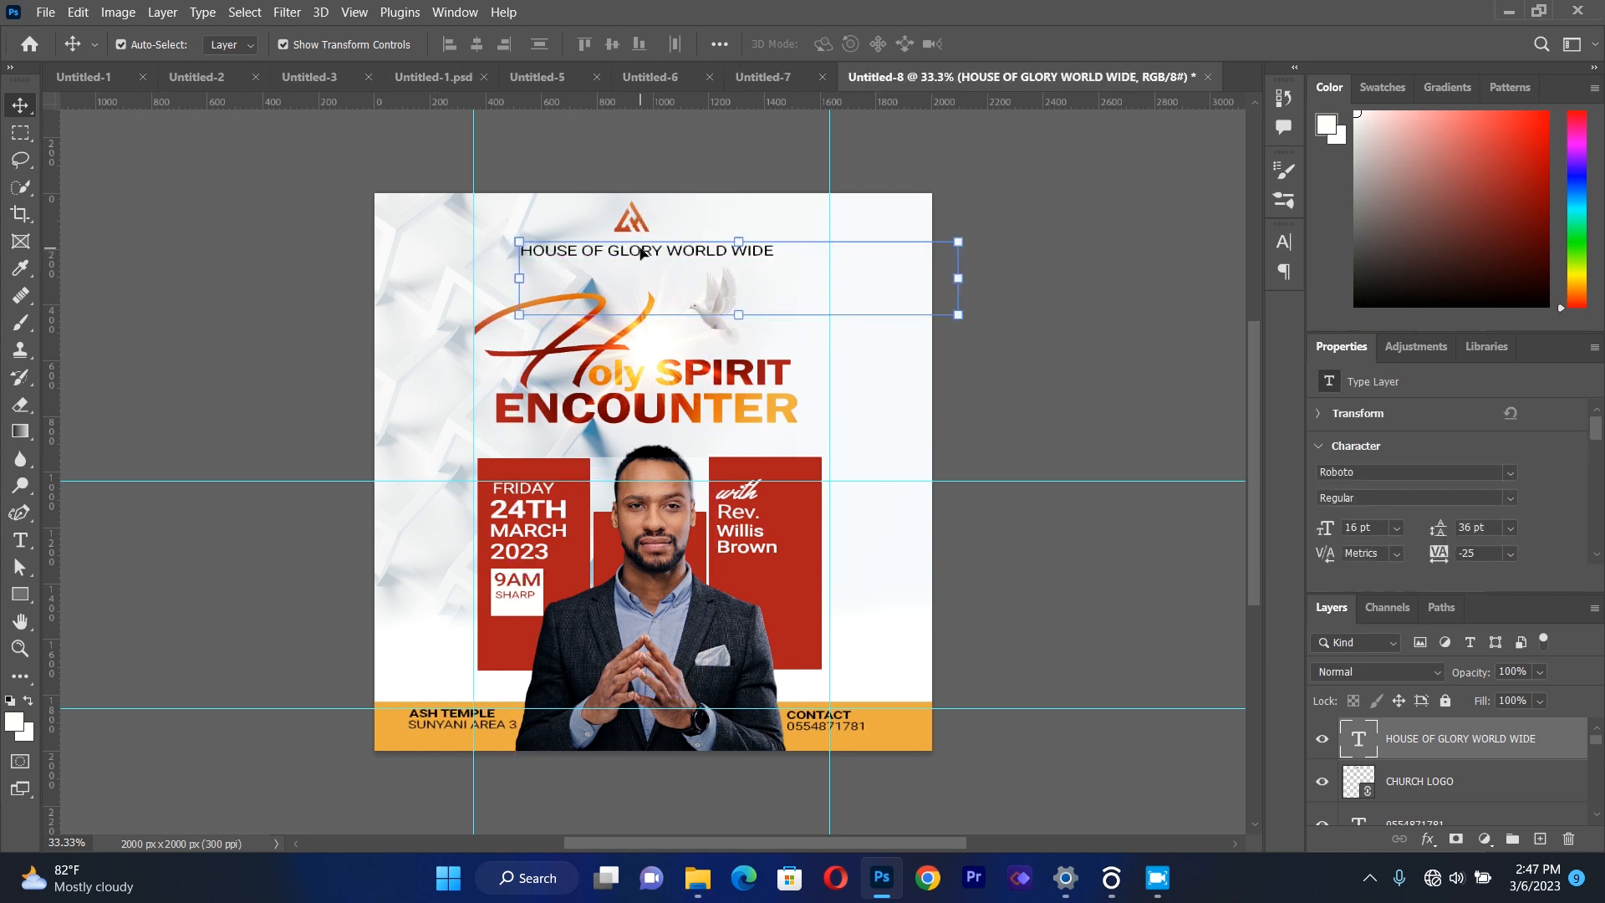
{"action": "key", "text": "Left"}
{"action": "key", "text": "Up"}
{"action": "key", "text": "Up"}
{"action": "key", "text": "Up"}
{"action": "key", "text": "Left"}
{"action": "key", "text": "Left"}
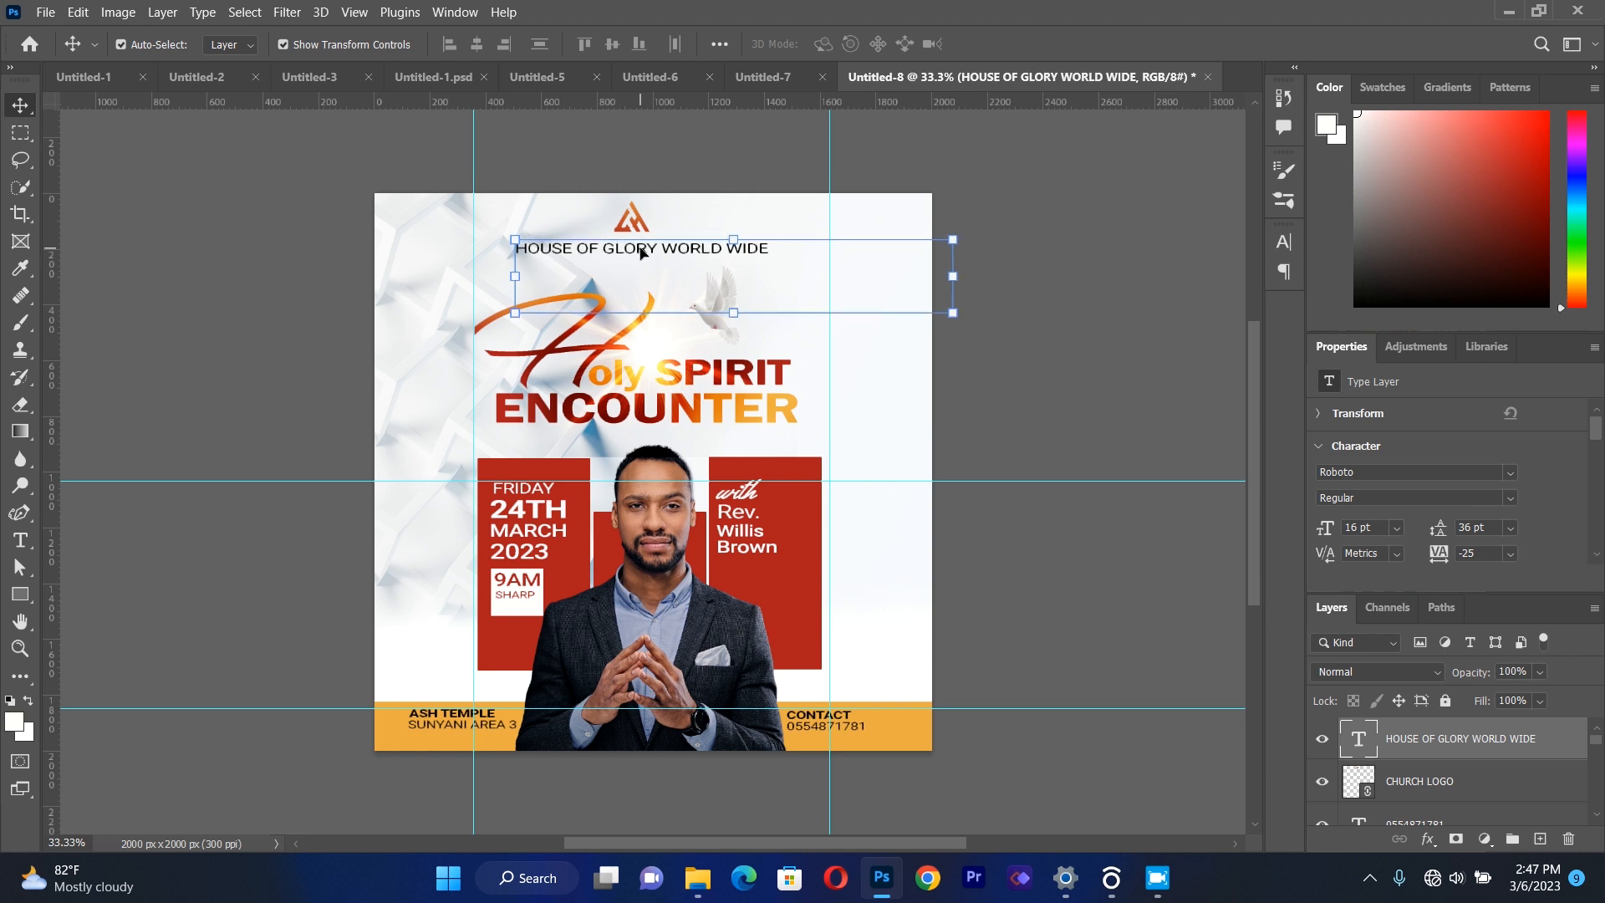
{"action": "left_click", "coordinate": [296, 255]}
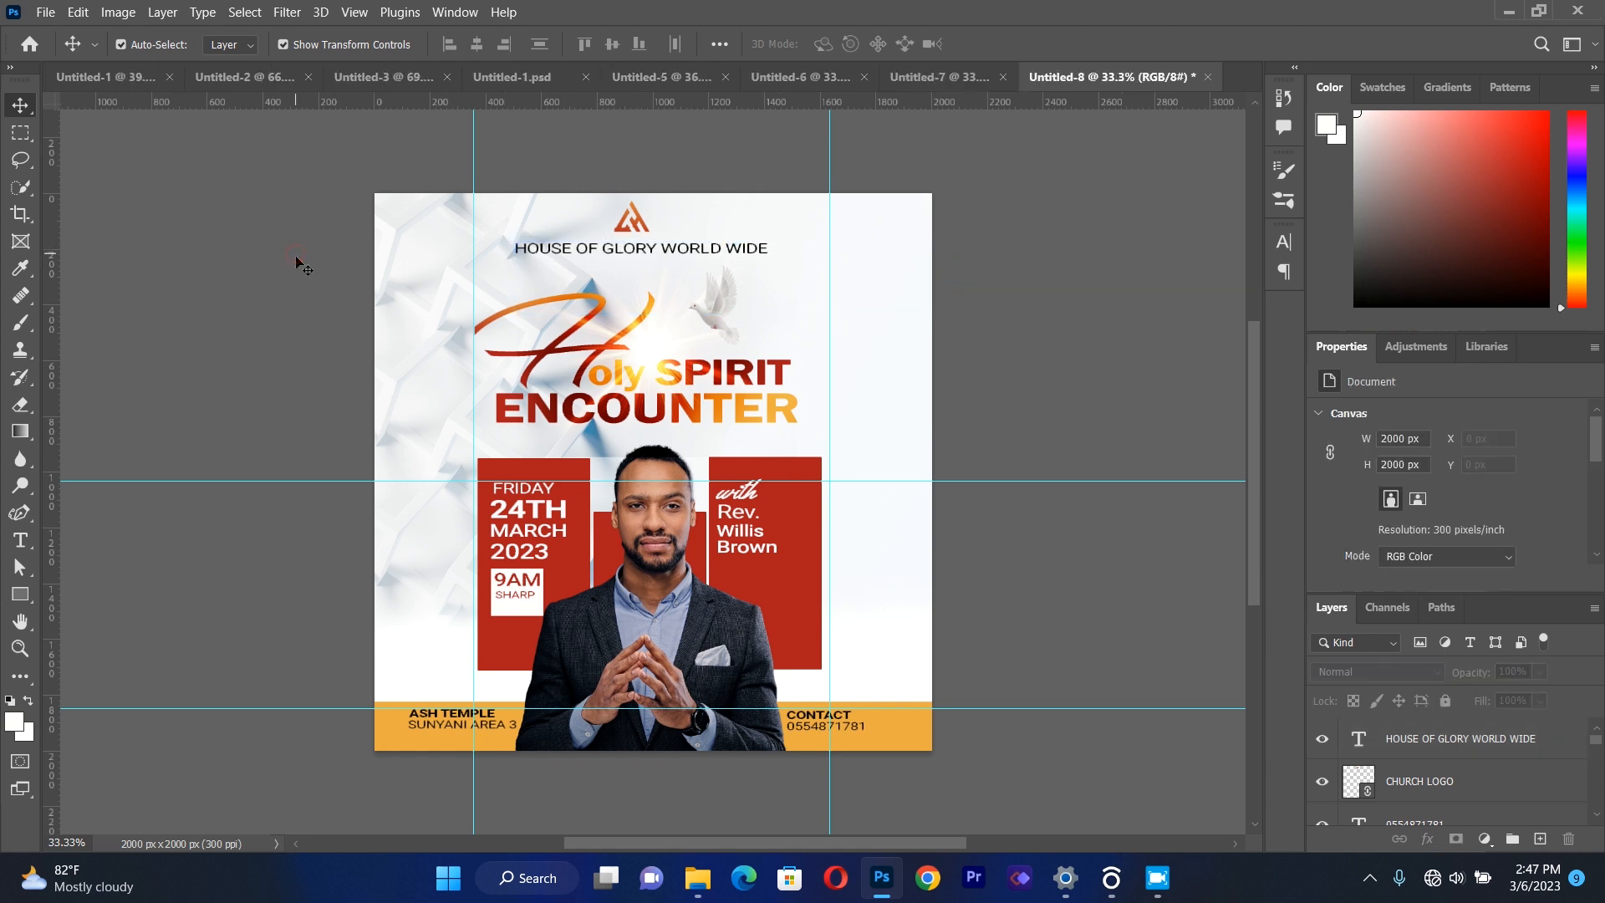
Recolour HOUSE OF GLORY WORLD WIDE with the red sampled from the panel beside the pastor (ac1c1c).
{"action": "left_click", "coordinate": [20, 540]}
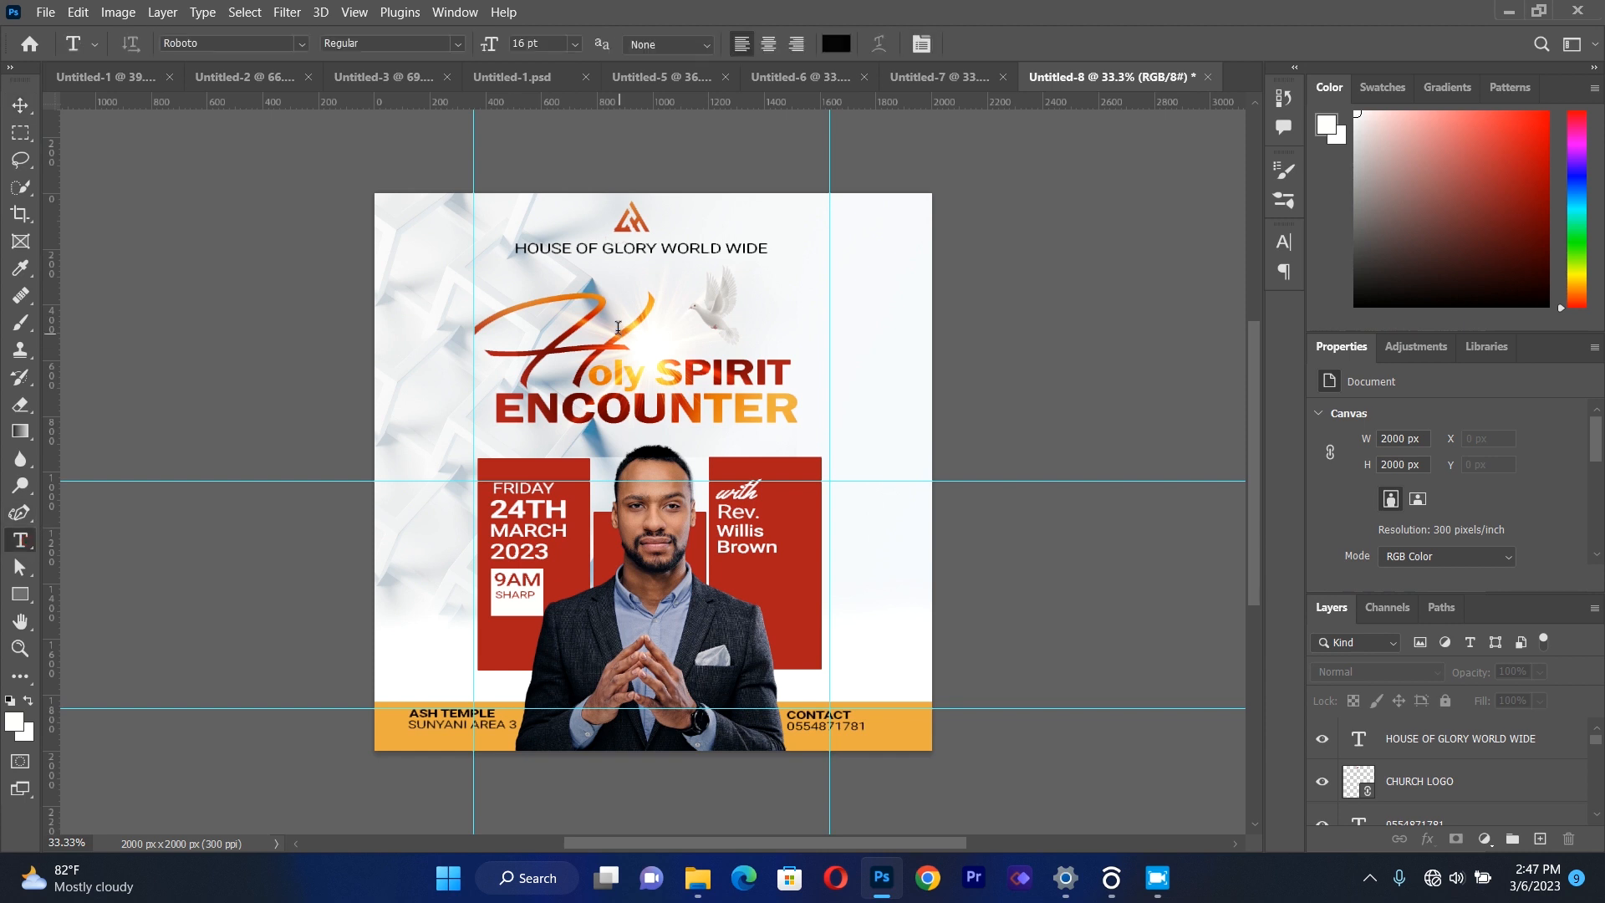
{"action": "left_click_drag", "start_coordinate": [515, 248], "coordinate": [769, 249]}
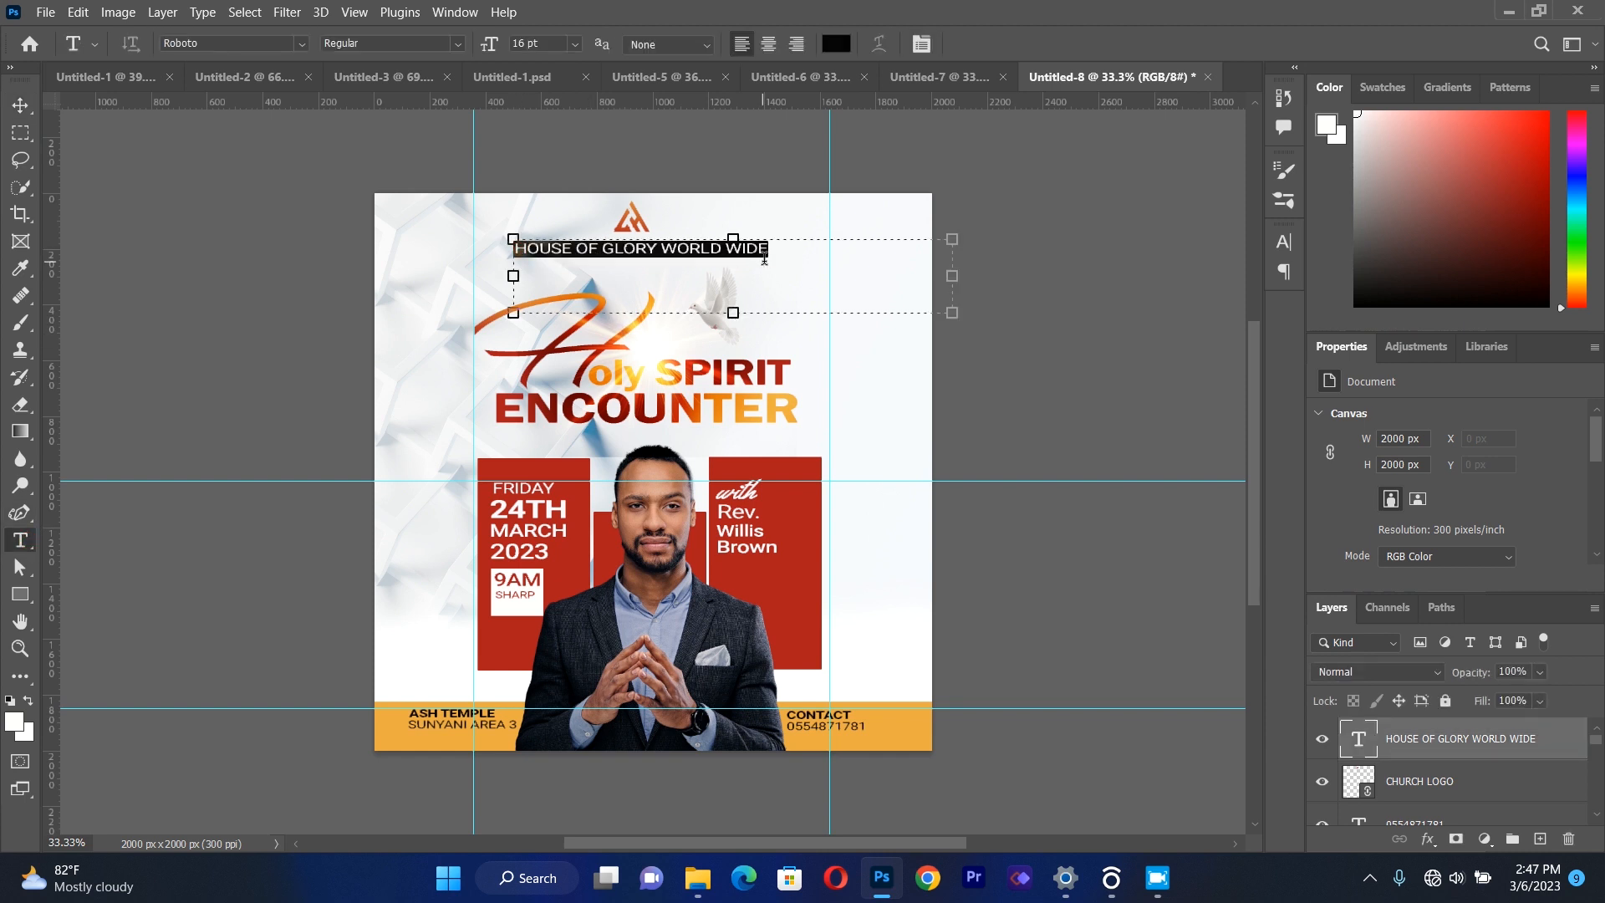
{"action": "left_click", "coordinate": [836, 44]}
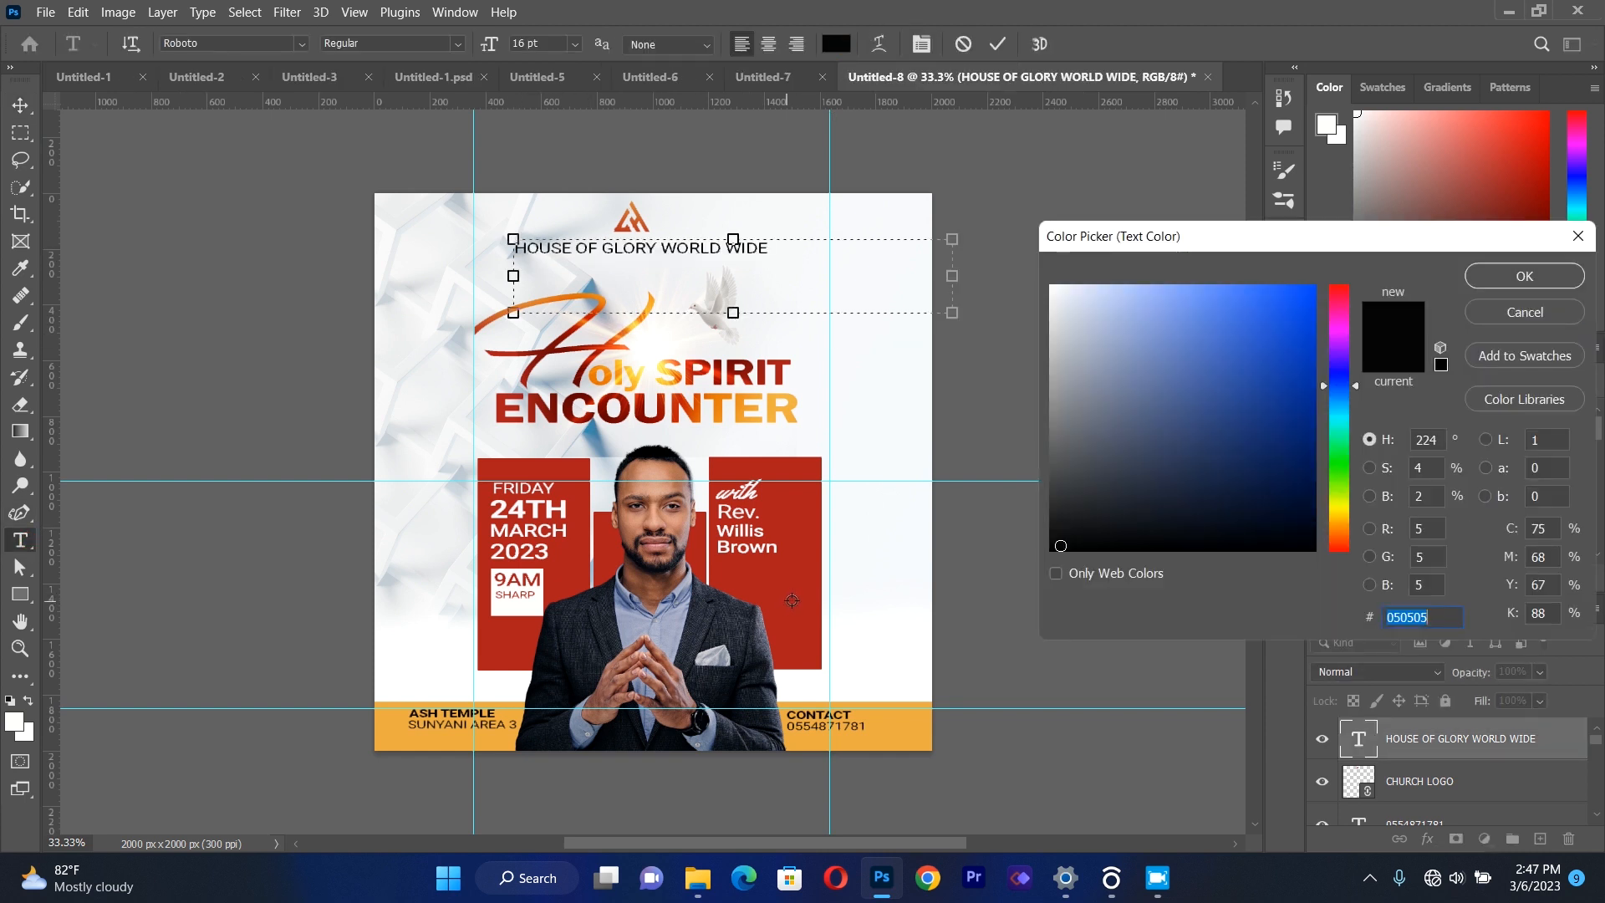
{"action": "left_click", "coordinate": [792, 600]}
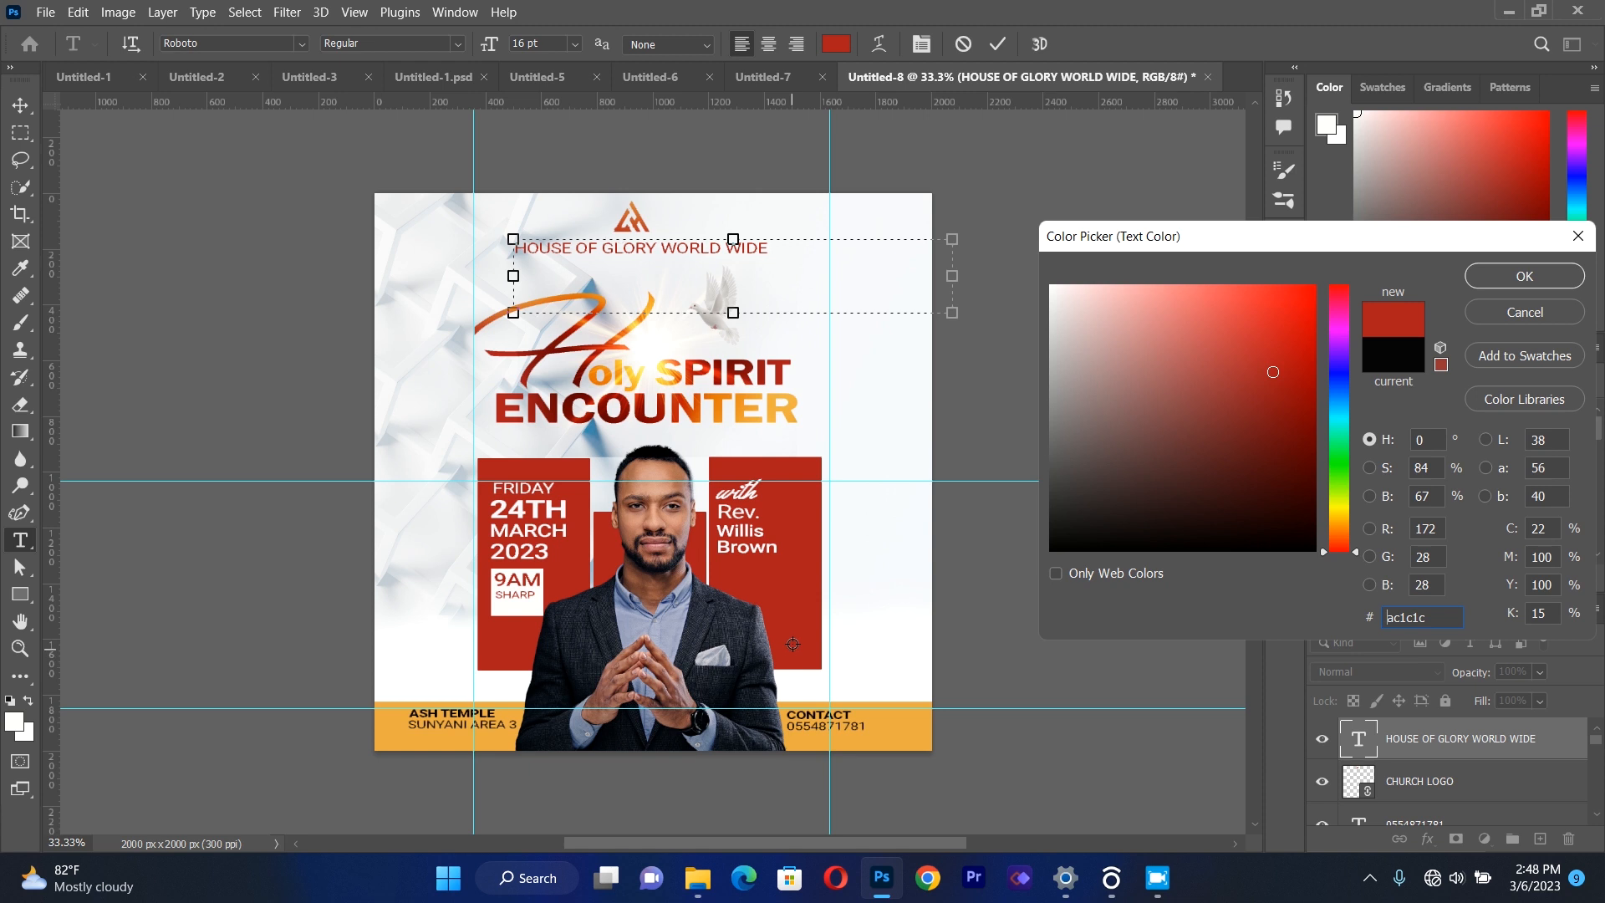
{"action": "left_click", "coordinate": [1126, 535]}
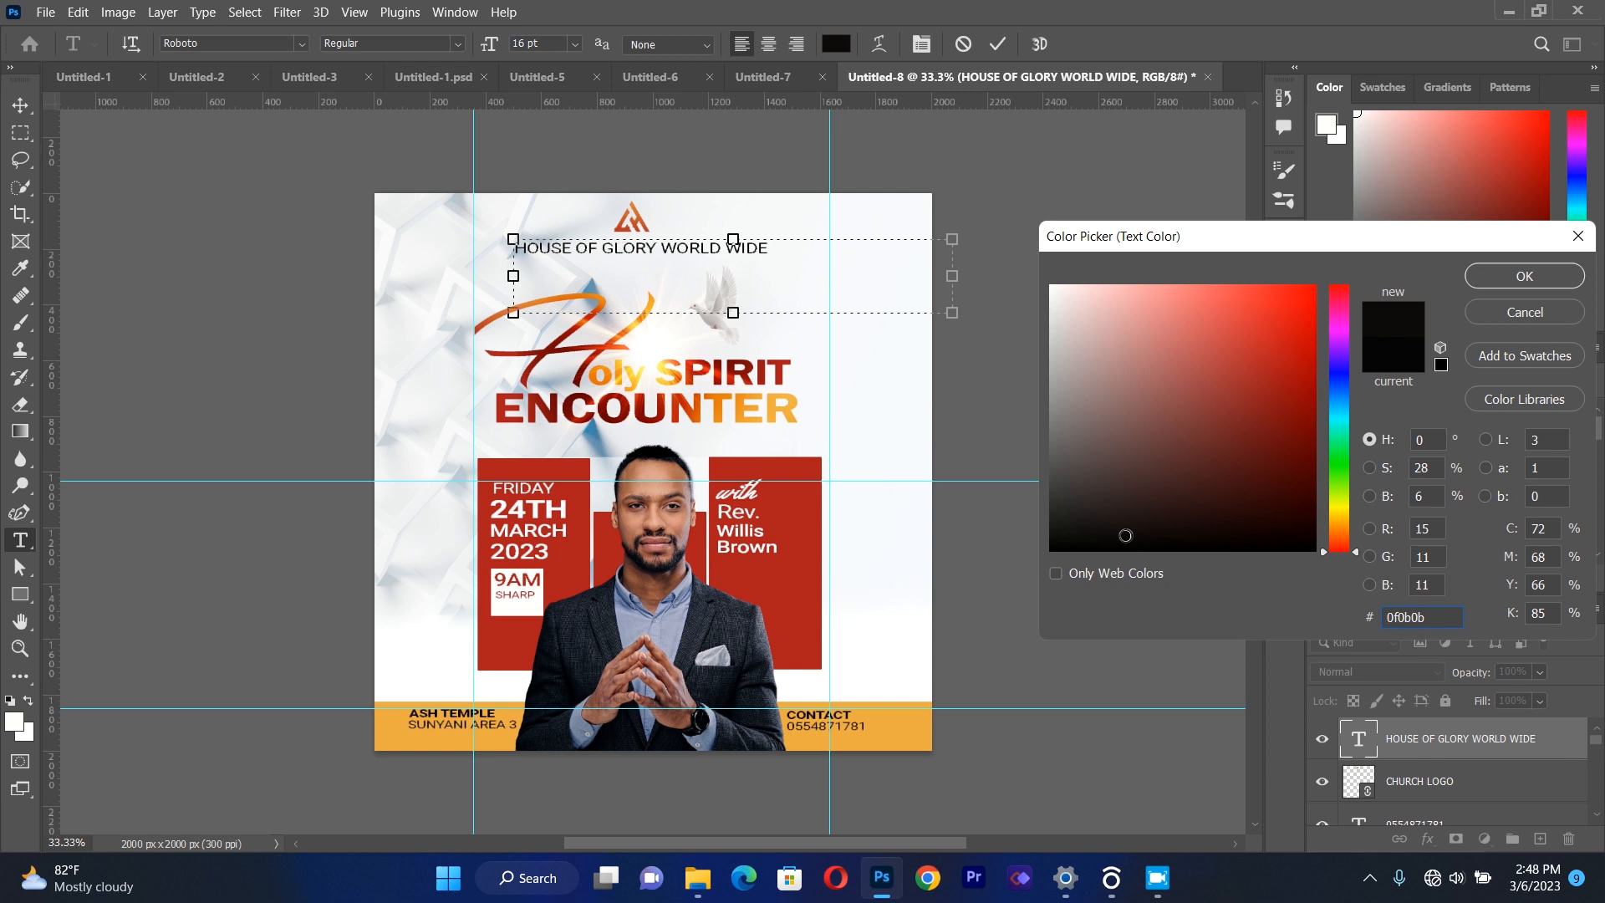
{"action": "left_click", "coordinate": [810, 578]}
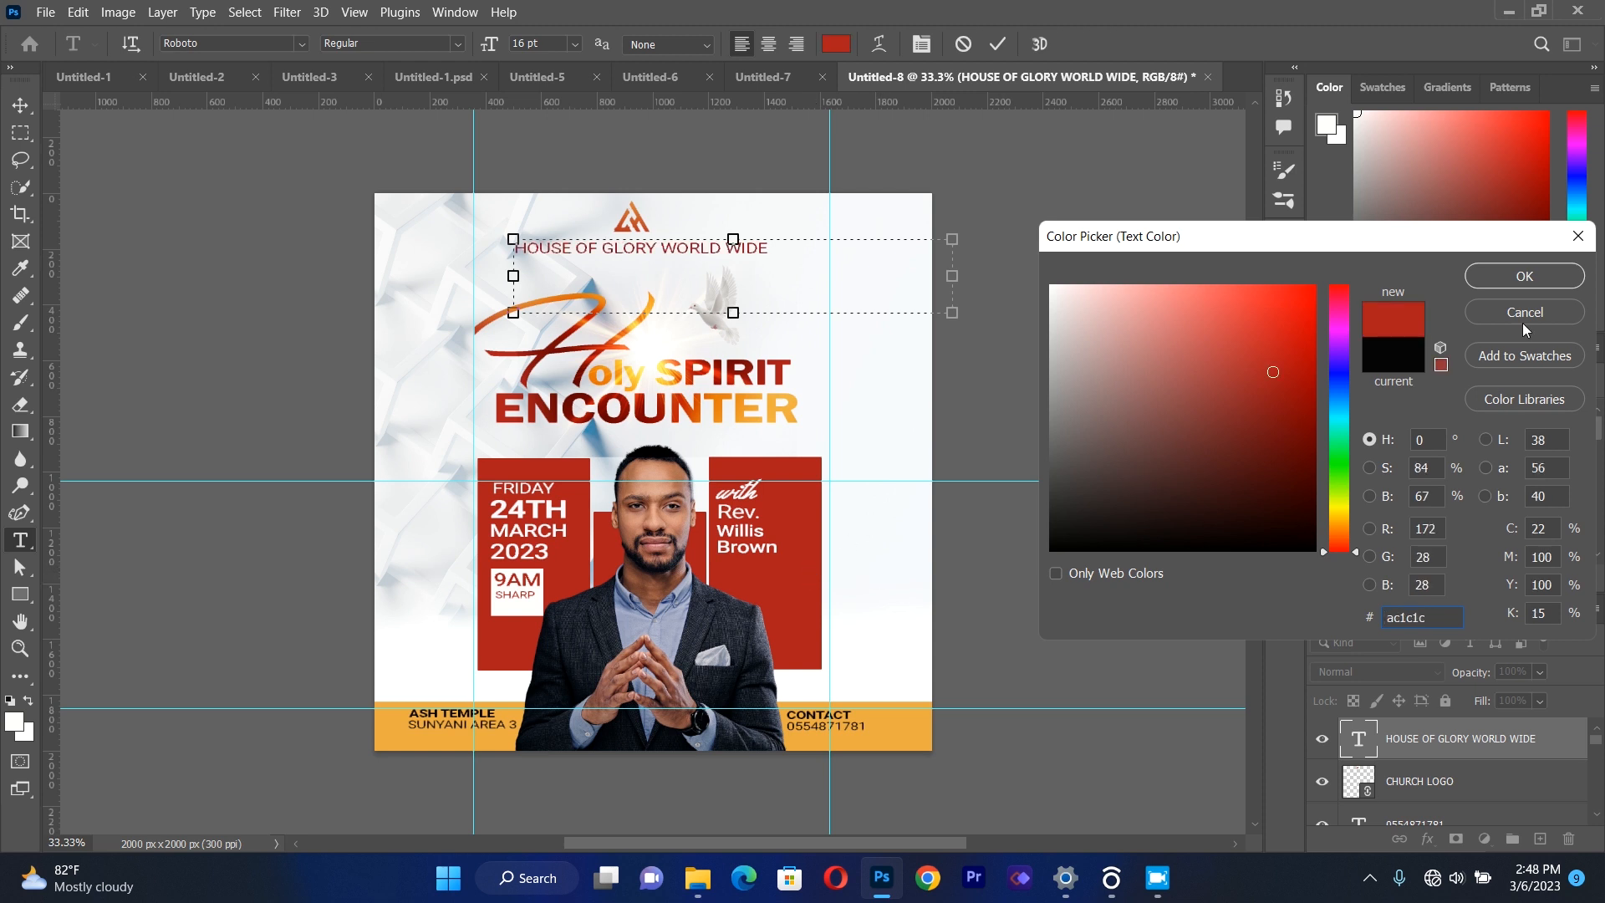
{"action": "left_click", "coordinate": [1525, 276]}
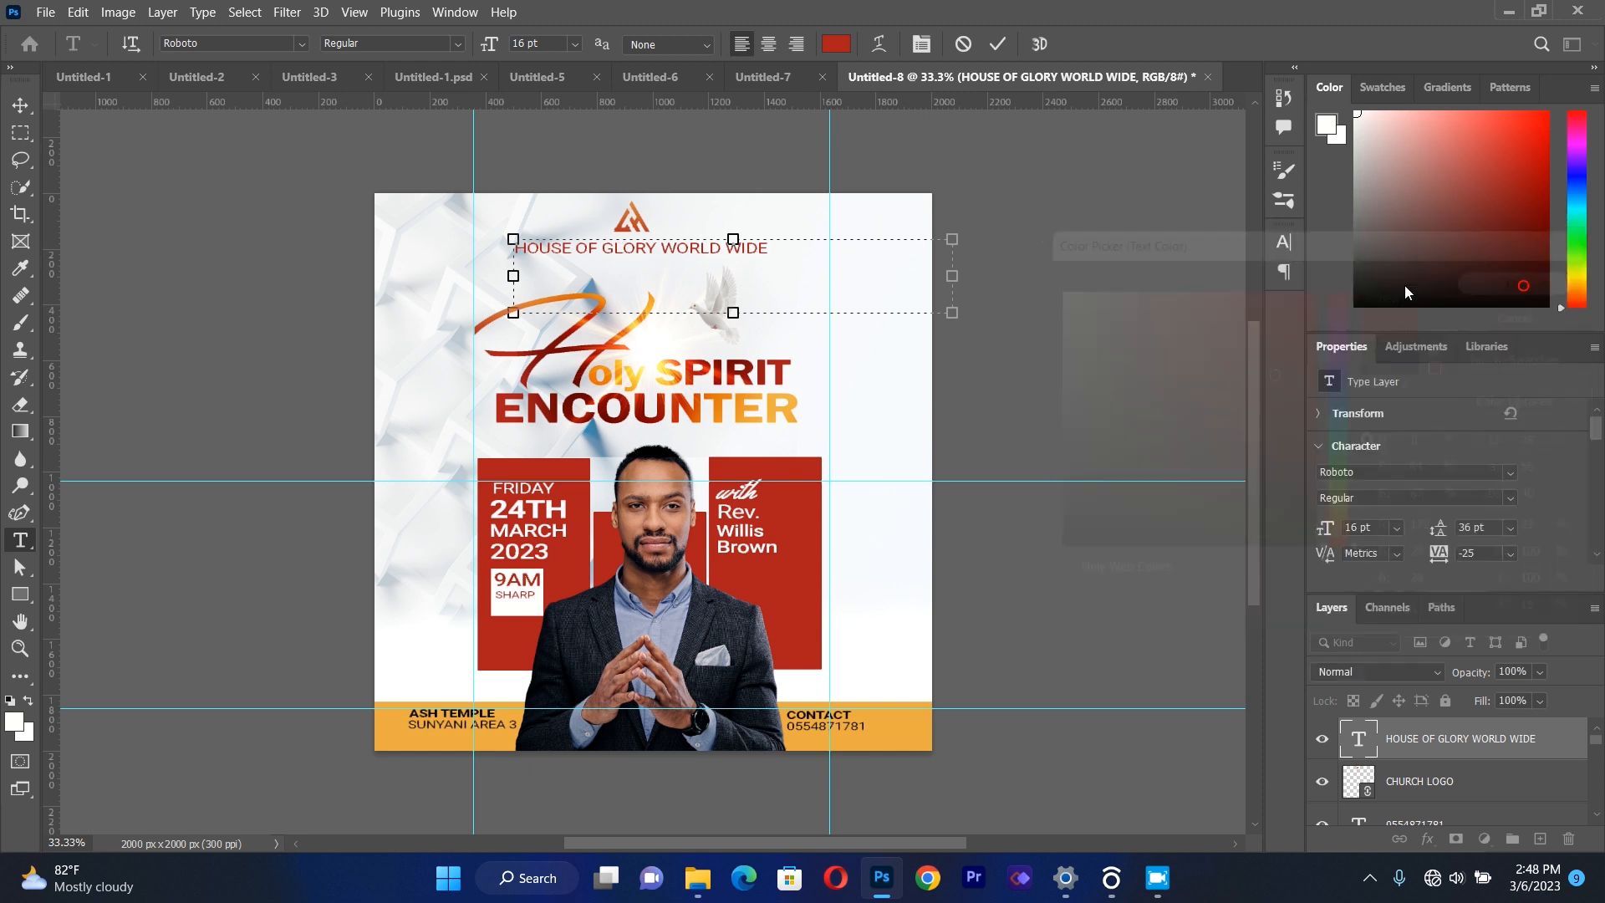
{"action": "left_click", "coordinate": [20, 105]}
{"action": "left_click", "coordinate": [157, 233]}
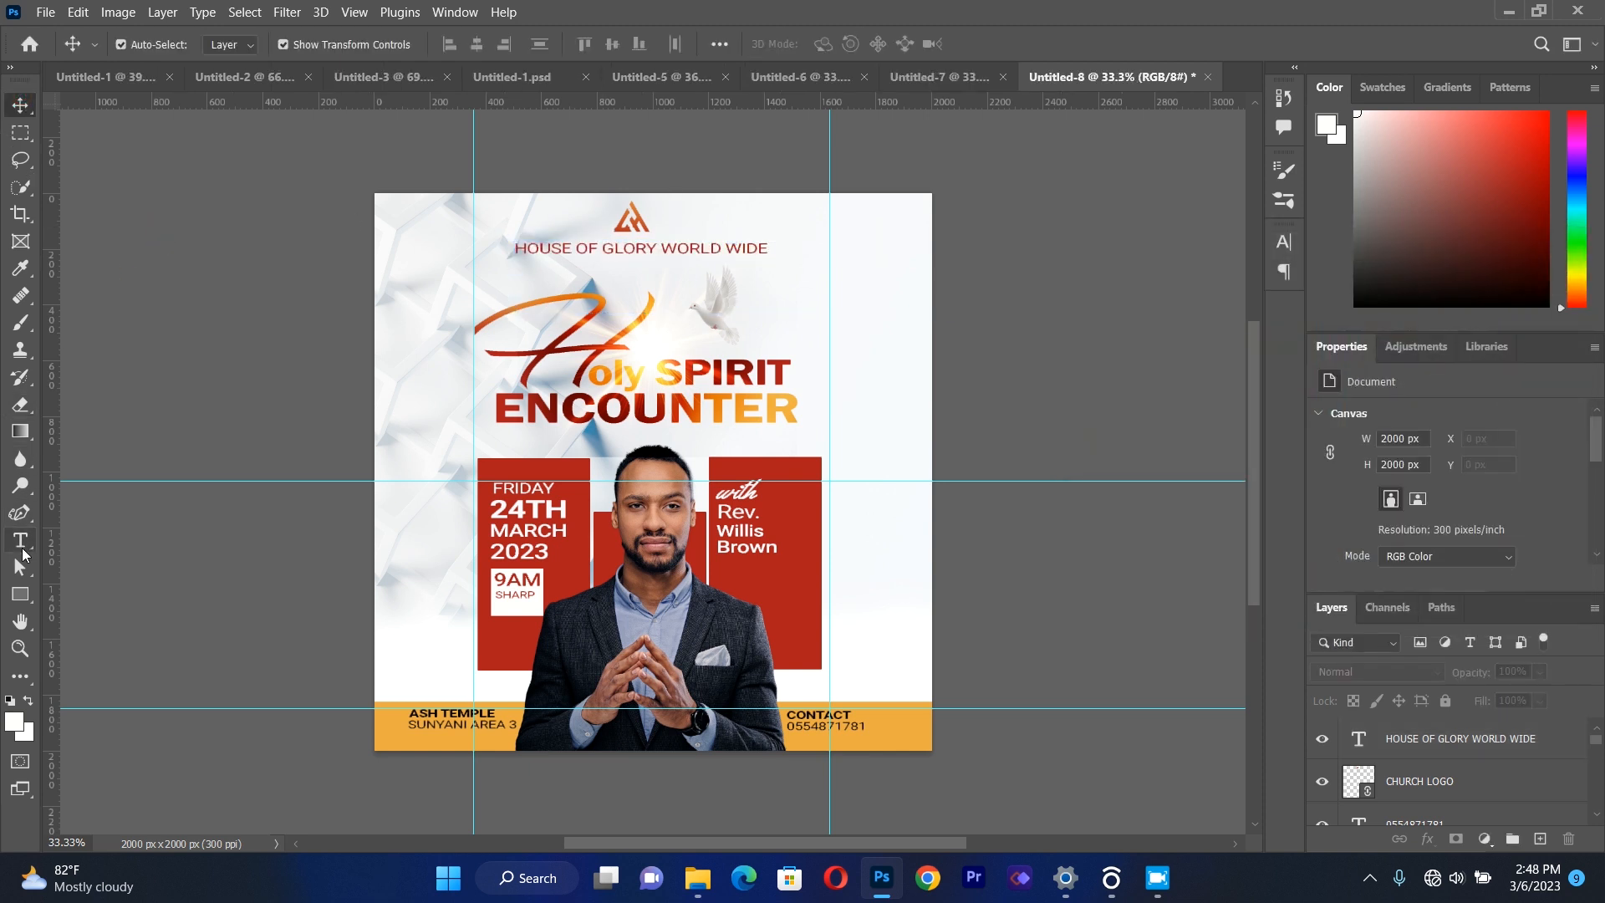
Add a text box under HOUSE OF GLORY WORLD WIDE with the text PRESENTS.
{"action": "left_click", "coordinate": [22, 547]}
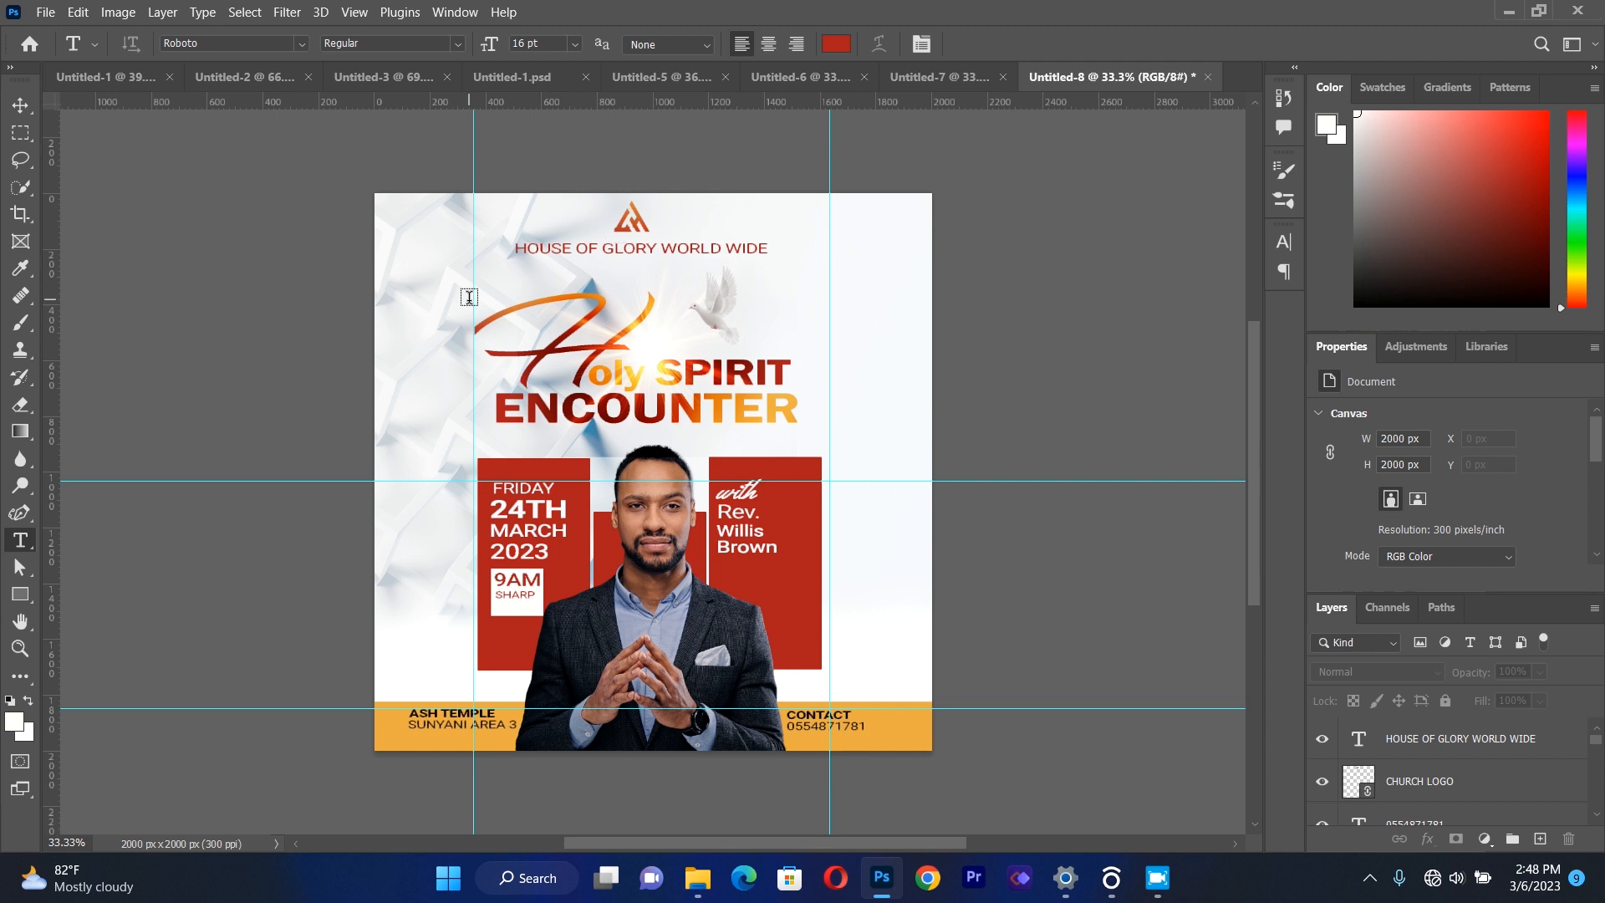
{"action": "left_click_drag", "start_coordinate": [467, 263], "coordinate": [830, 383]}
{"action": "key", "text": "BackSpace"}
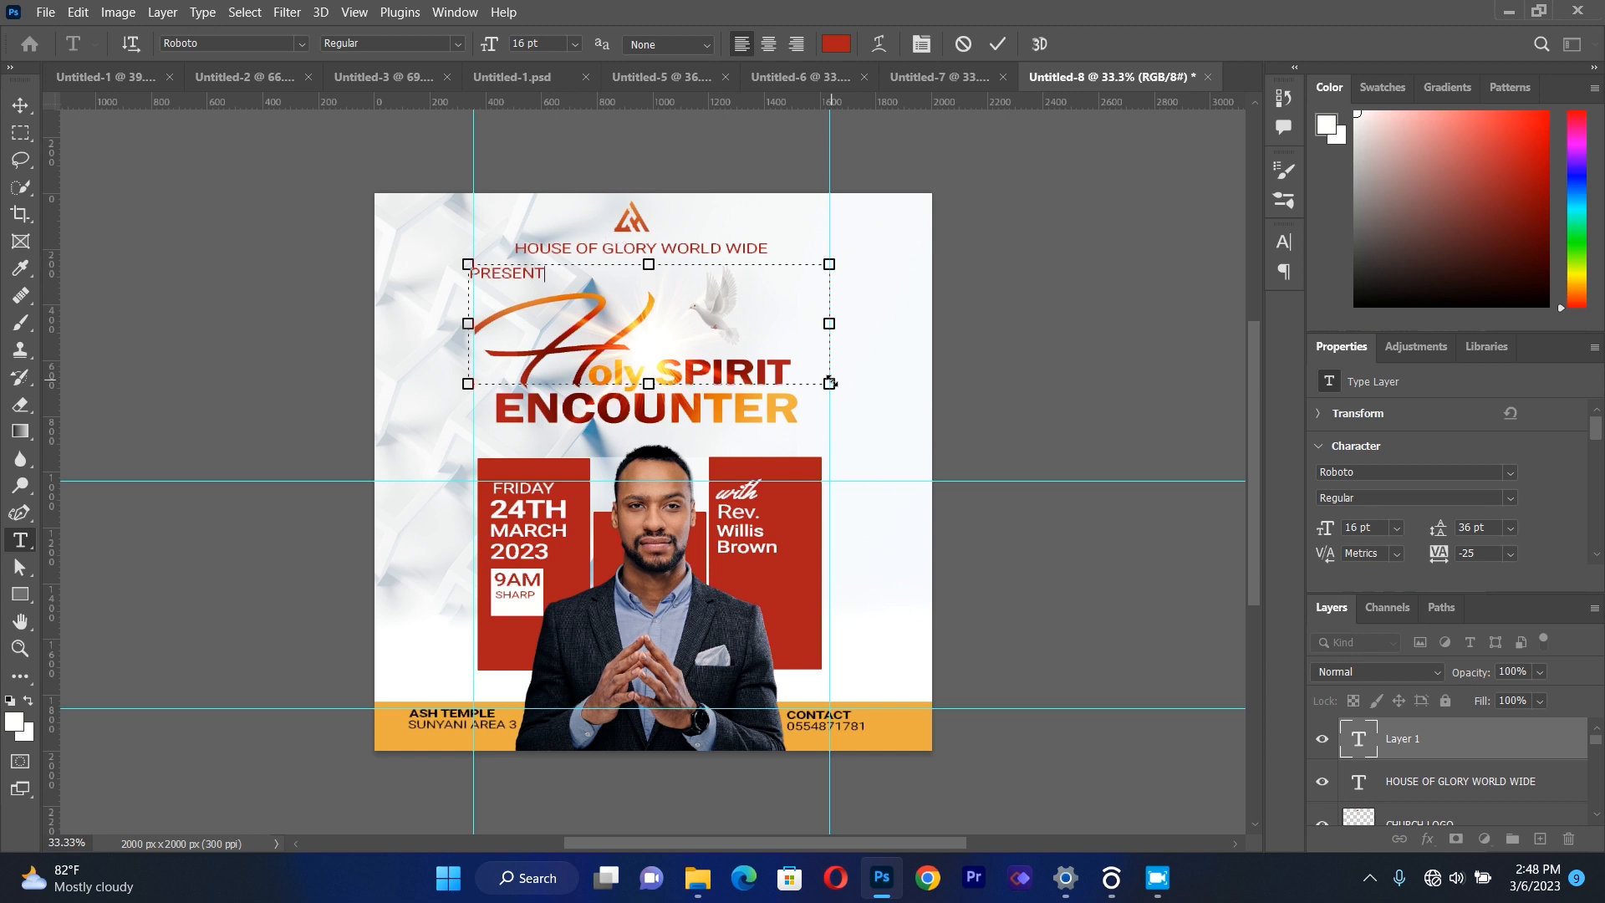
Set the letter tracking of the whole PRESENTS text to 200.
{"action": "key", "text": "ctrl+a"}
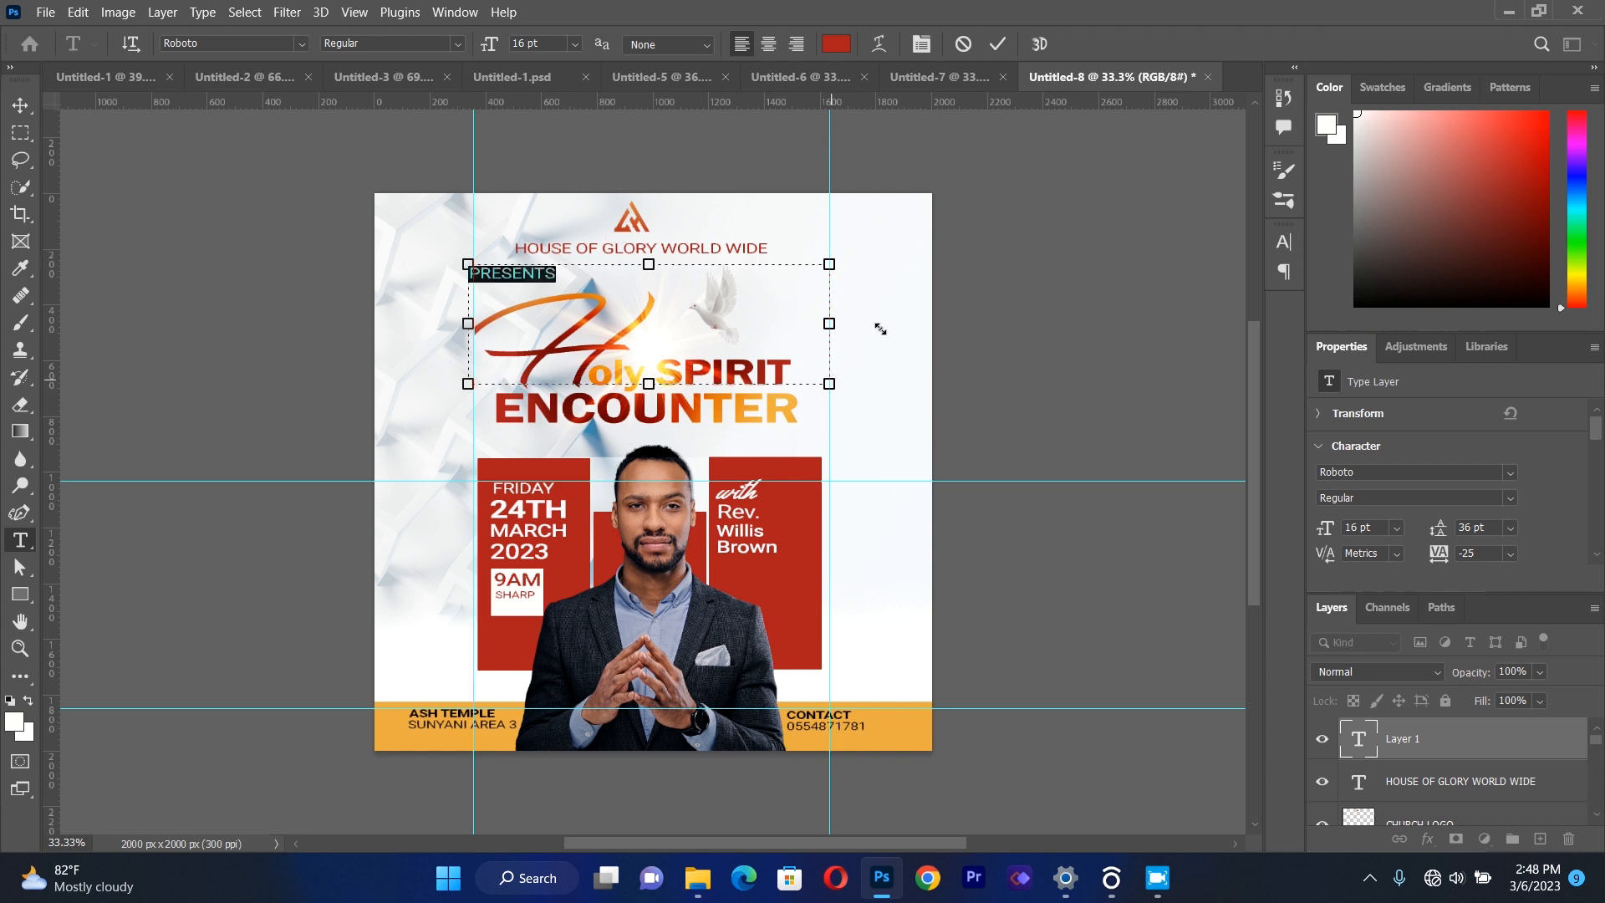
{"action": "left_click", "coordinate": [925, 46]}
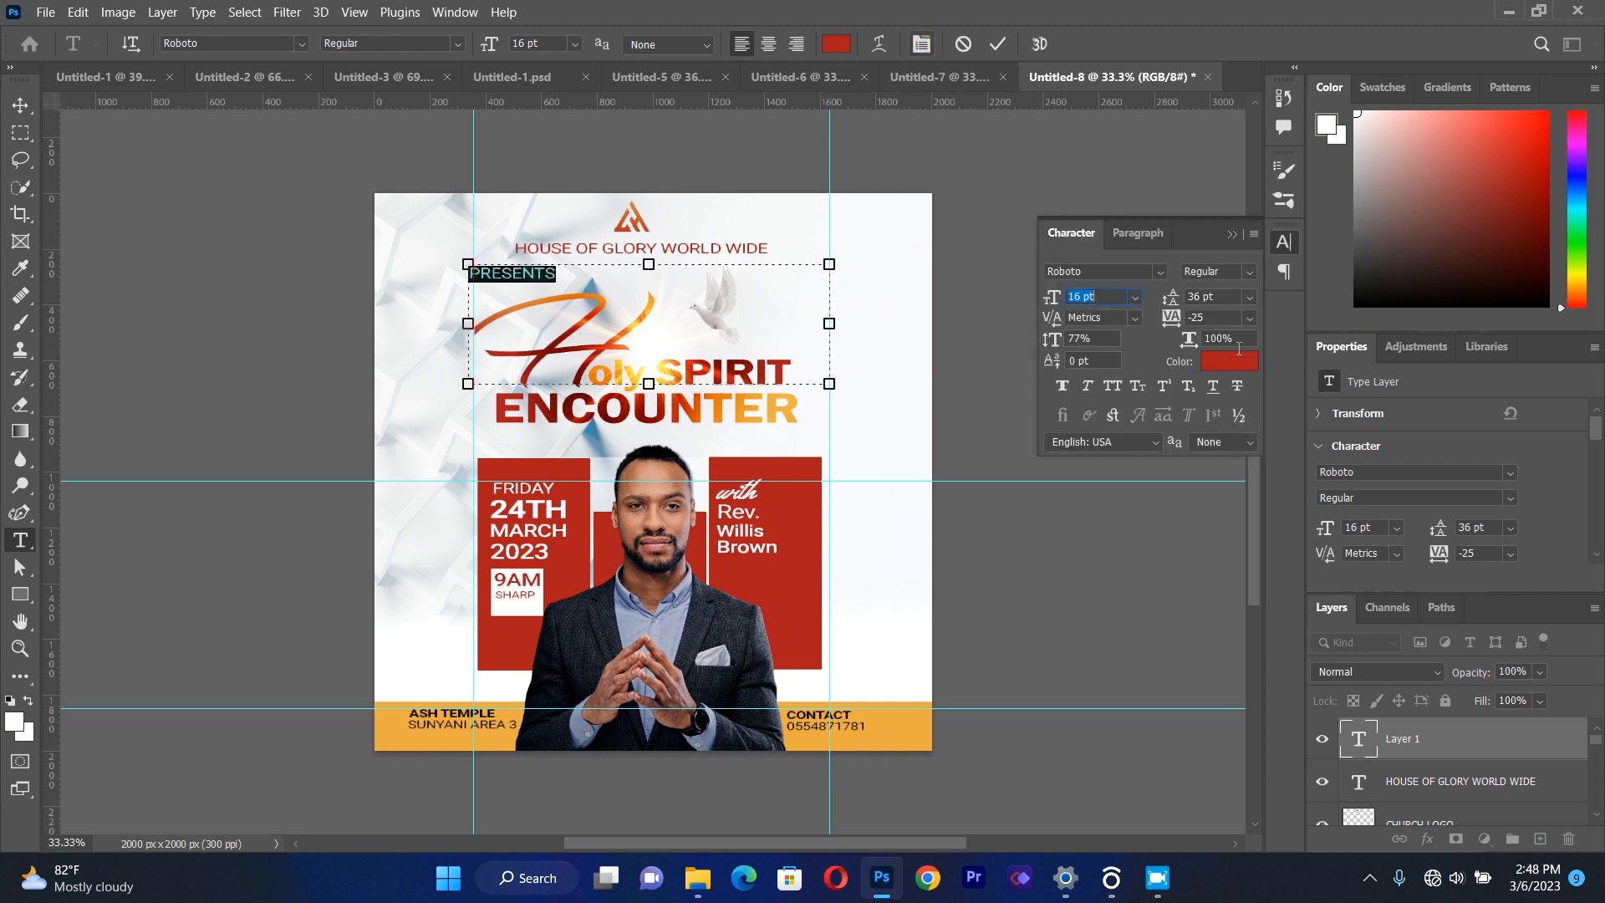
{"action": "left_click", "coordinate": [1248, 319]}
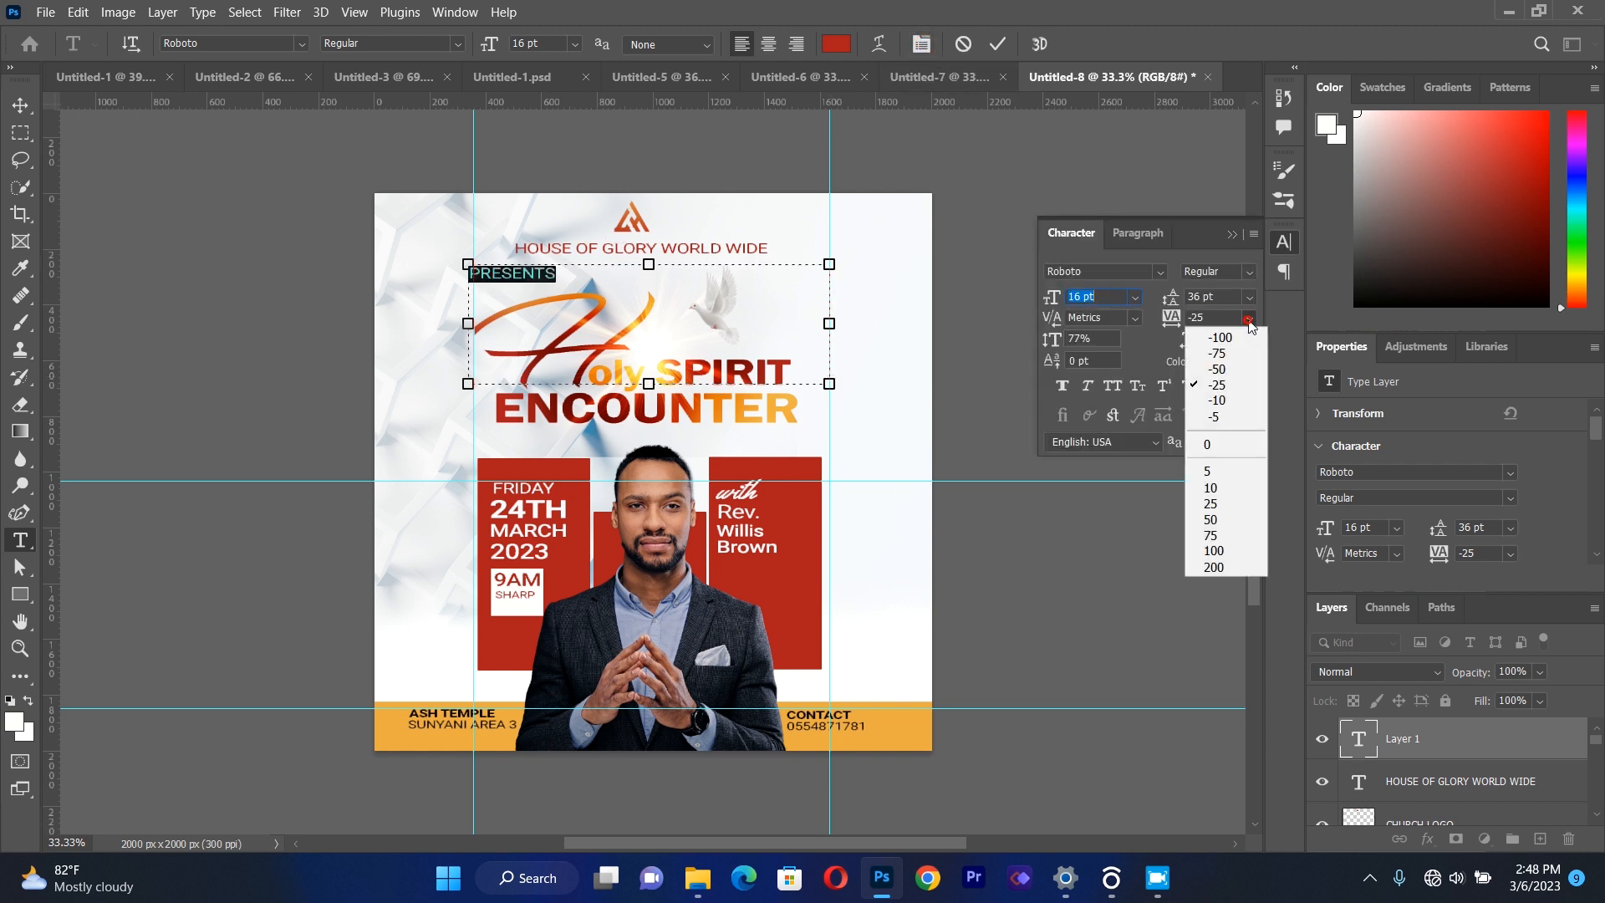
{"action": "left_click", "coordinate": [1219, 567]}
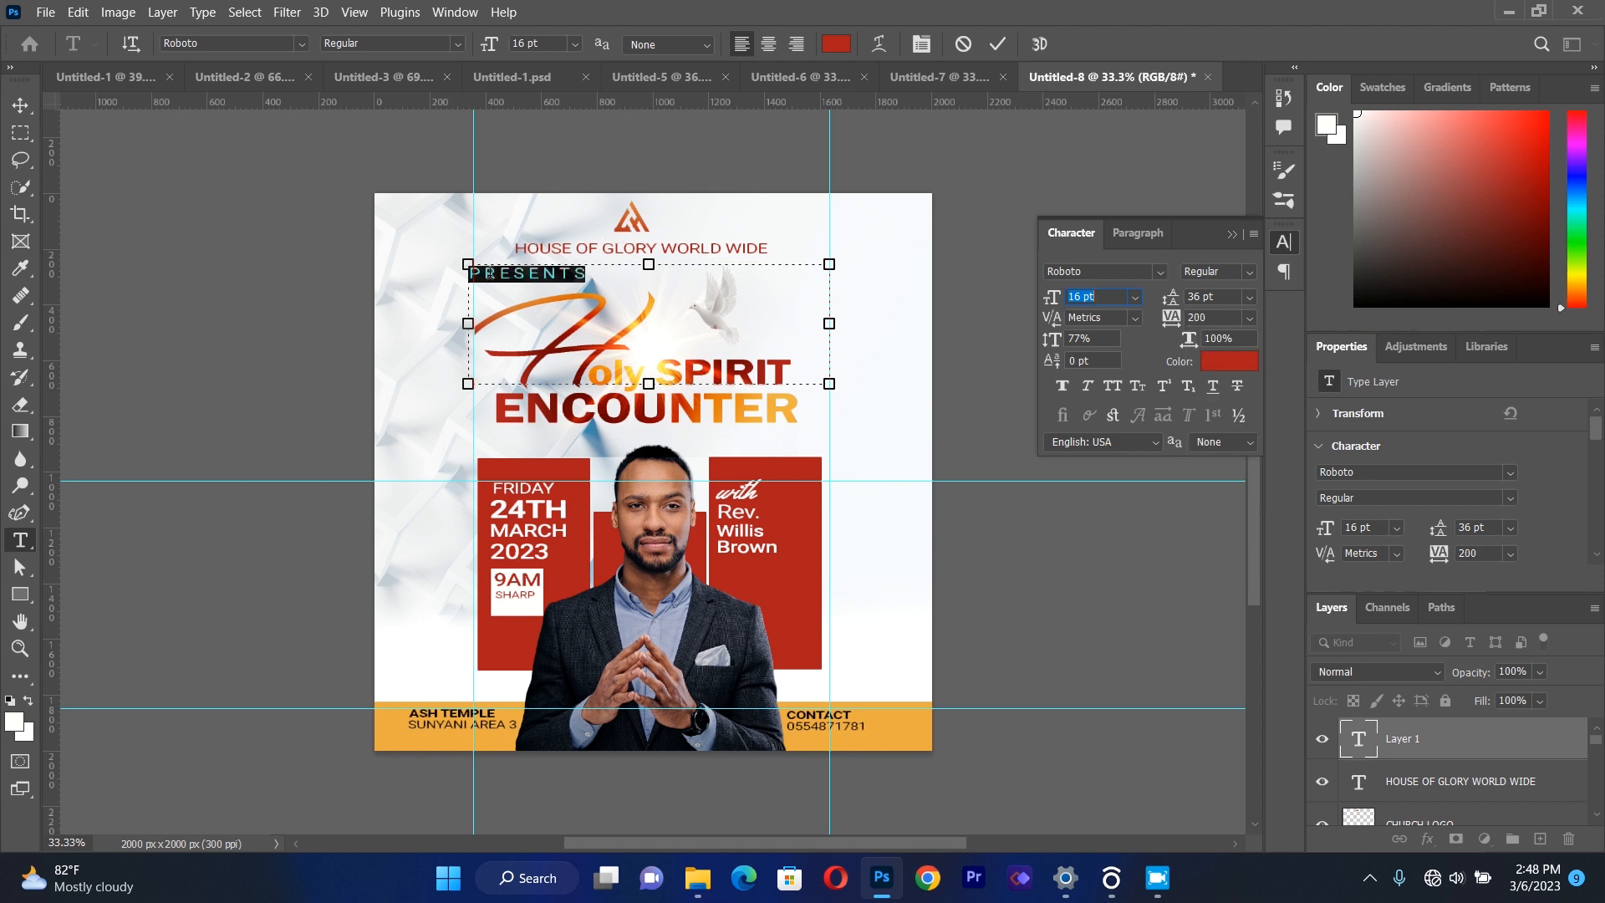
Recolour the PRESENTS text near-black (100d0d).
{"action": "left_click", "coordinate": [837, 43]}
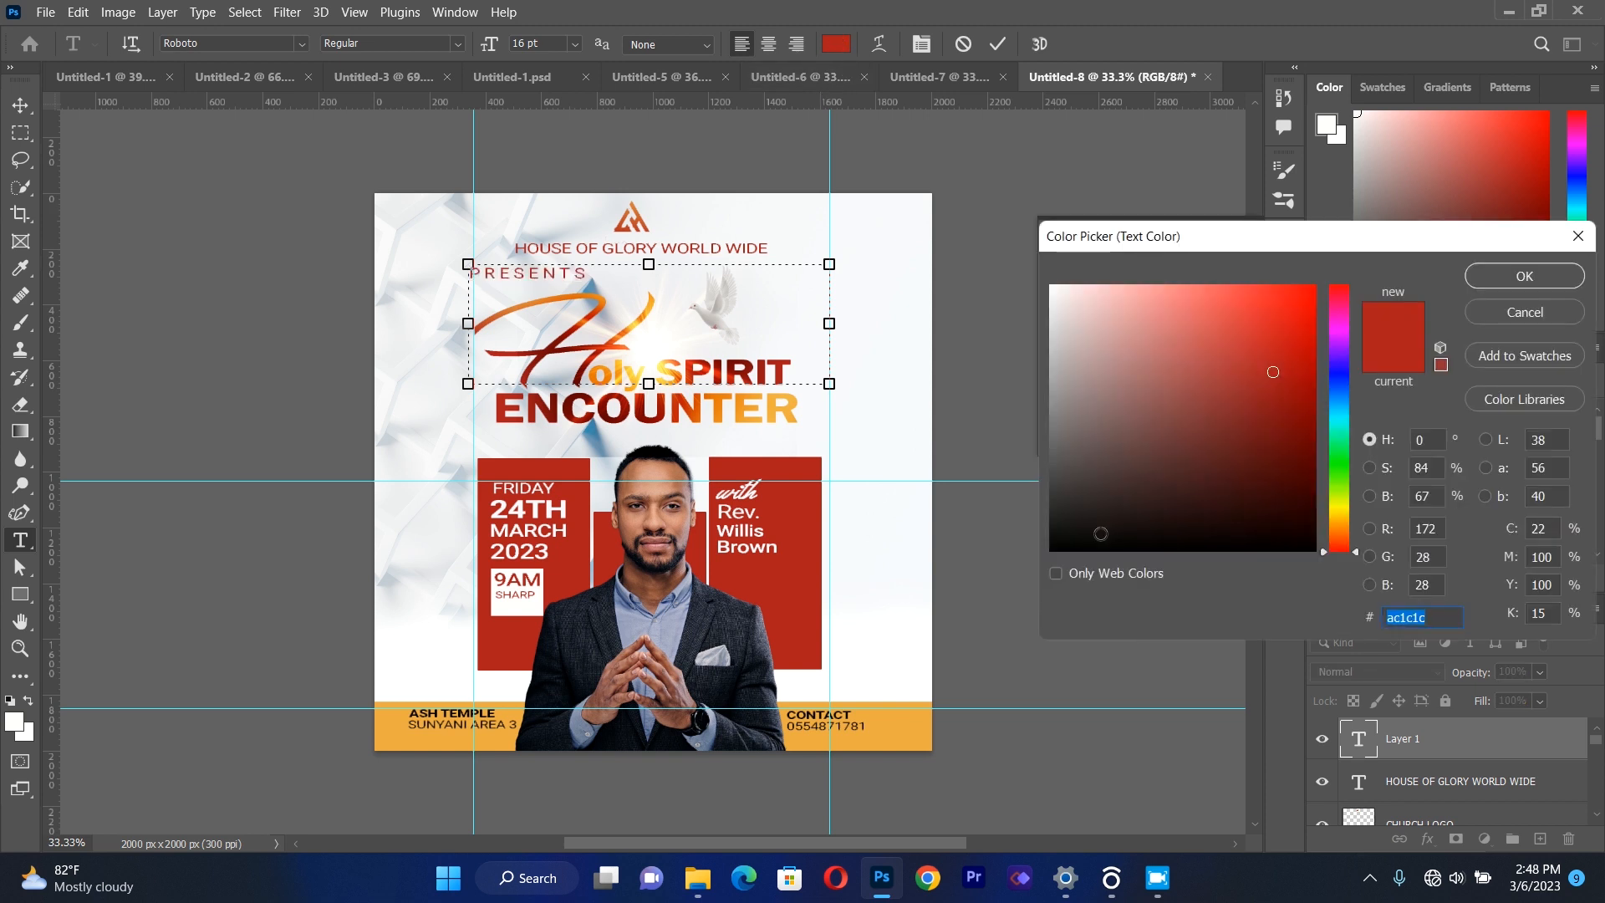
{"action": "left_click", "coordinate": [1101, 534]}
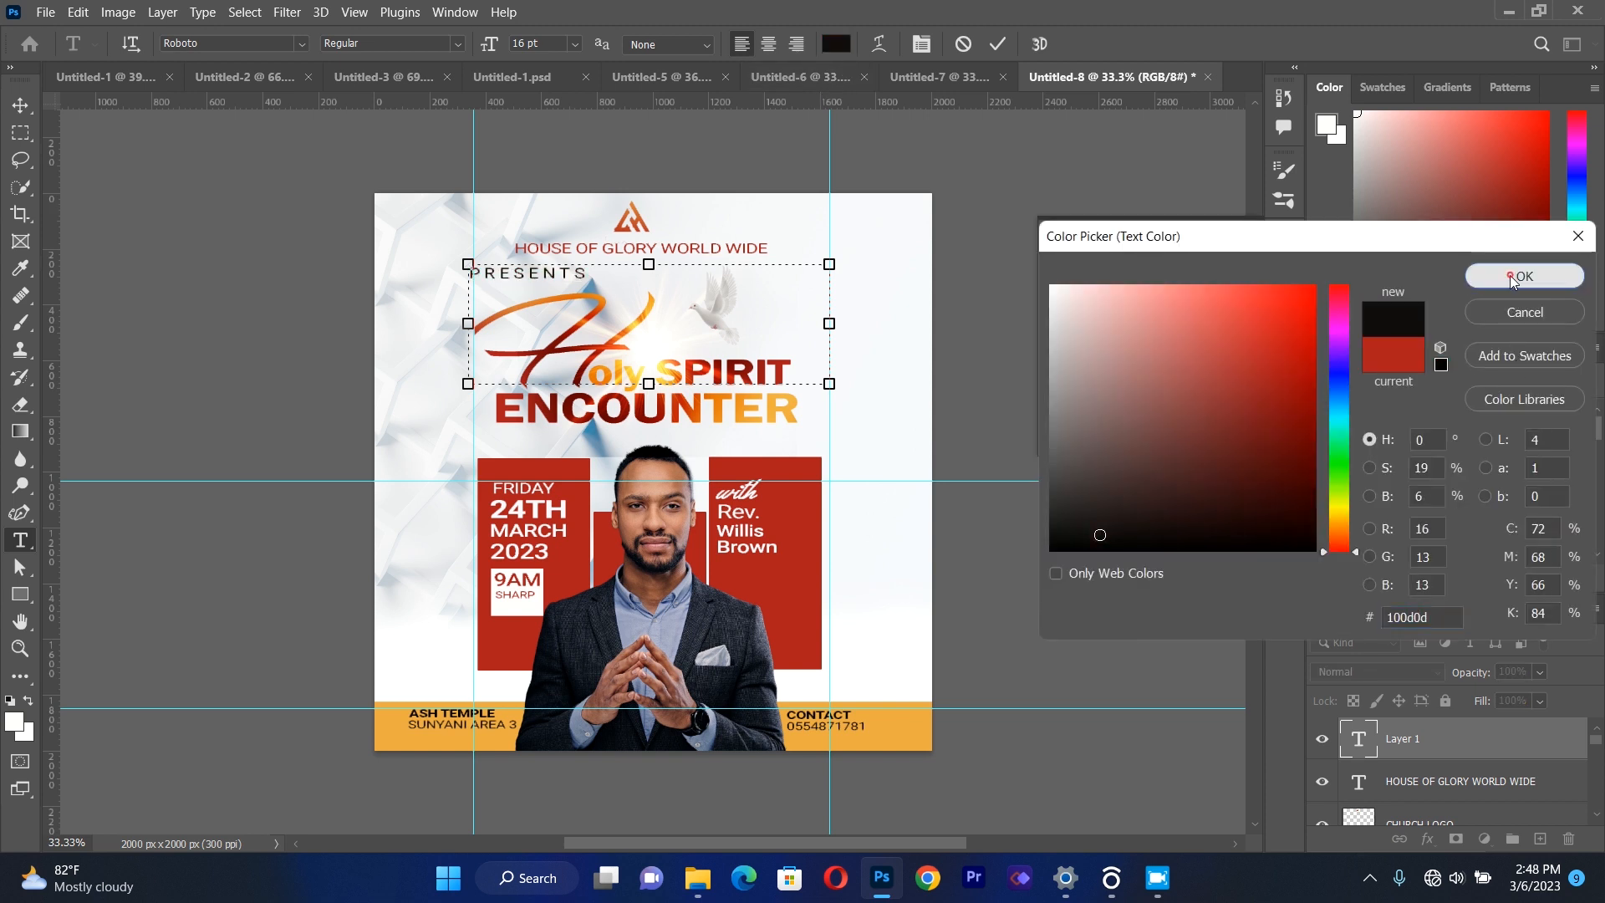
{"action": "left_click", "coordinate": [1510, 274]}
Move PRESENTS right and slightly up so it sits centred under HOUSE OF GLORY WORLD WIDE.
{"action": "left_click", "coordinate": [26, 116]}
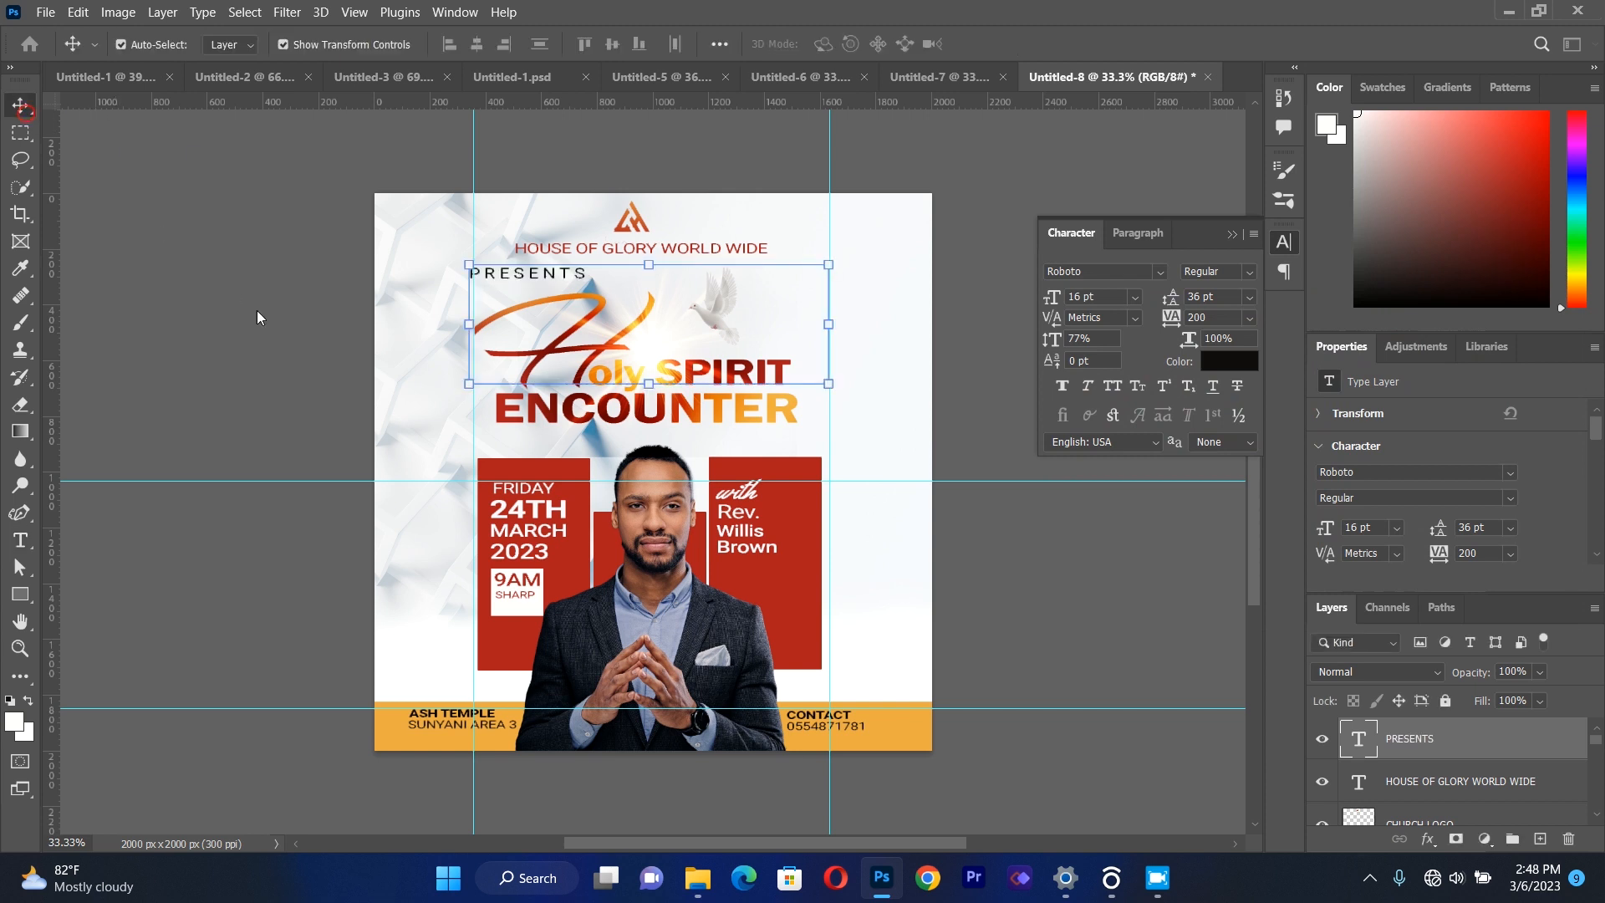
{"action": "left_click_drag", "start_coordinate": [583, 279], "coordinate": [661, 272]}
{"action": "left_click", "coordinate": [602, 275]}
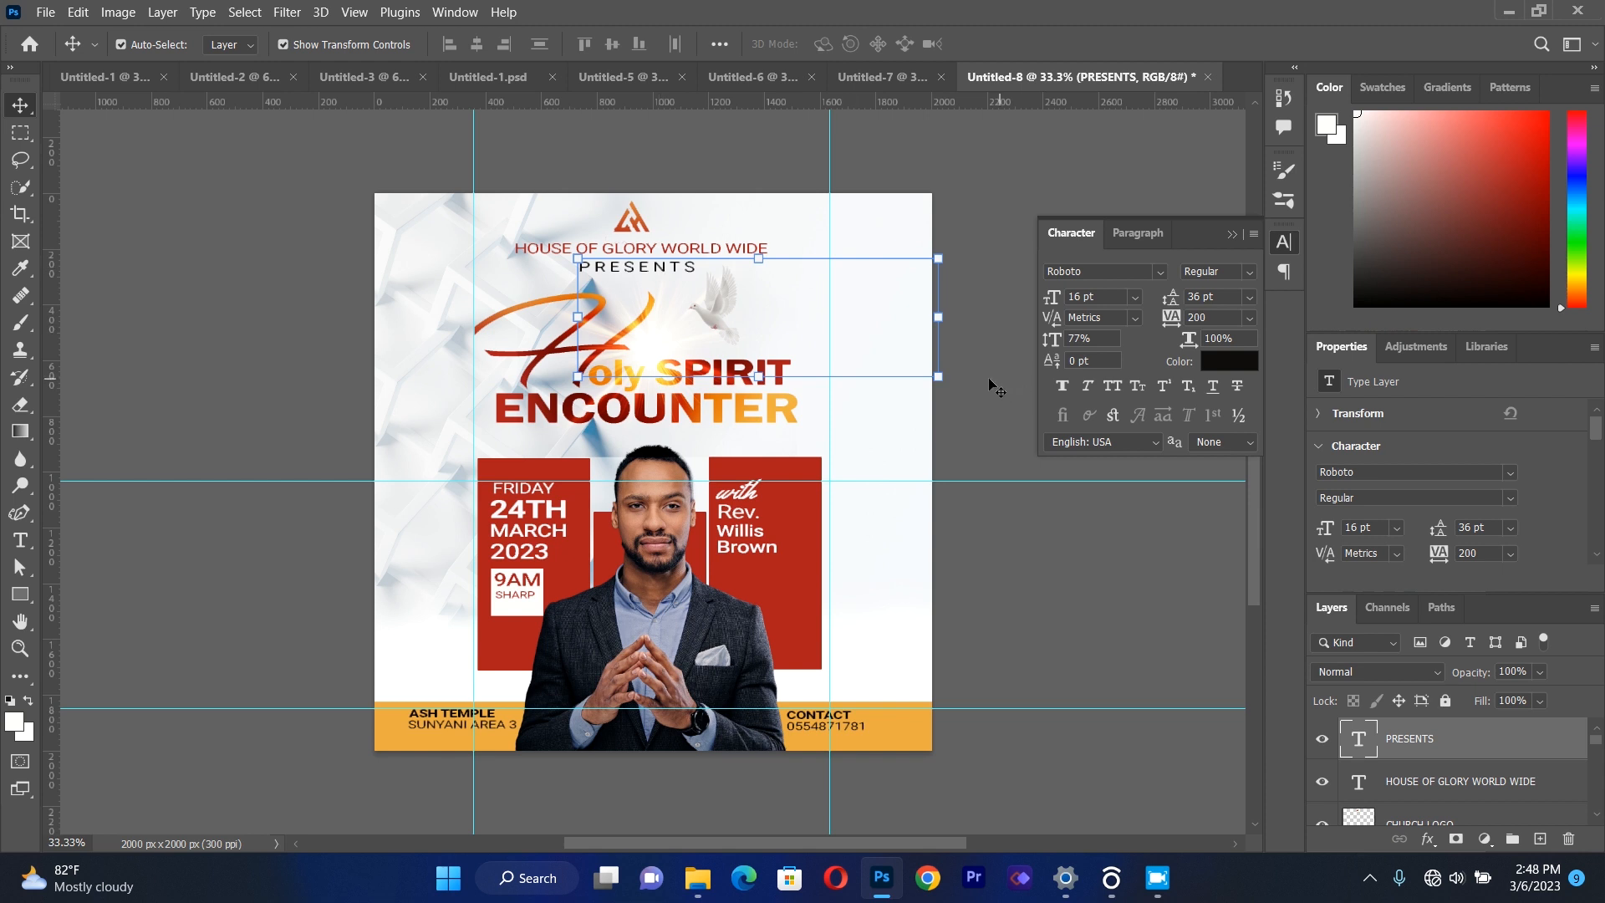
Scale PRESENTS down to about 80% and nudge it slightly right and down to centre it under HOUSE OF GLORY WORLD WIDE.
{"action": "left_click_drag", "start_coordinate": [933, 388], "coordinate": [862, 381]}
{"action": "key", "text": "Down"}
{"action": "key", "text": "Right"}
{"action": "key", "text": "Right"}
{"action": "key", "text": "Right"}
{"action": "key", "text": "Right"}
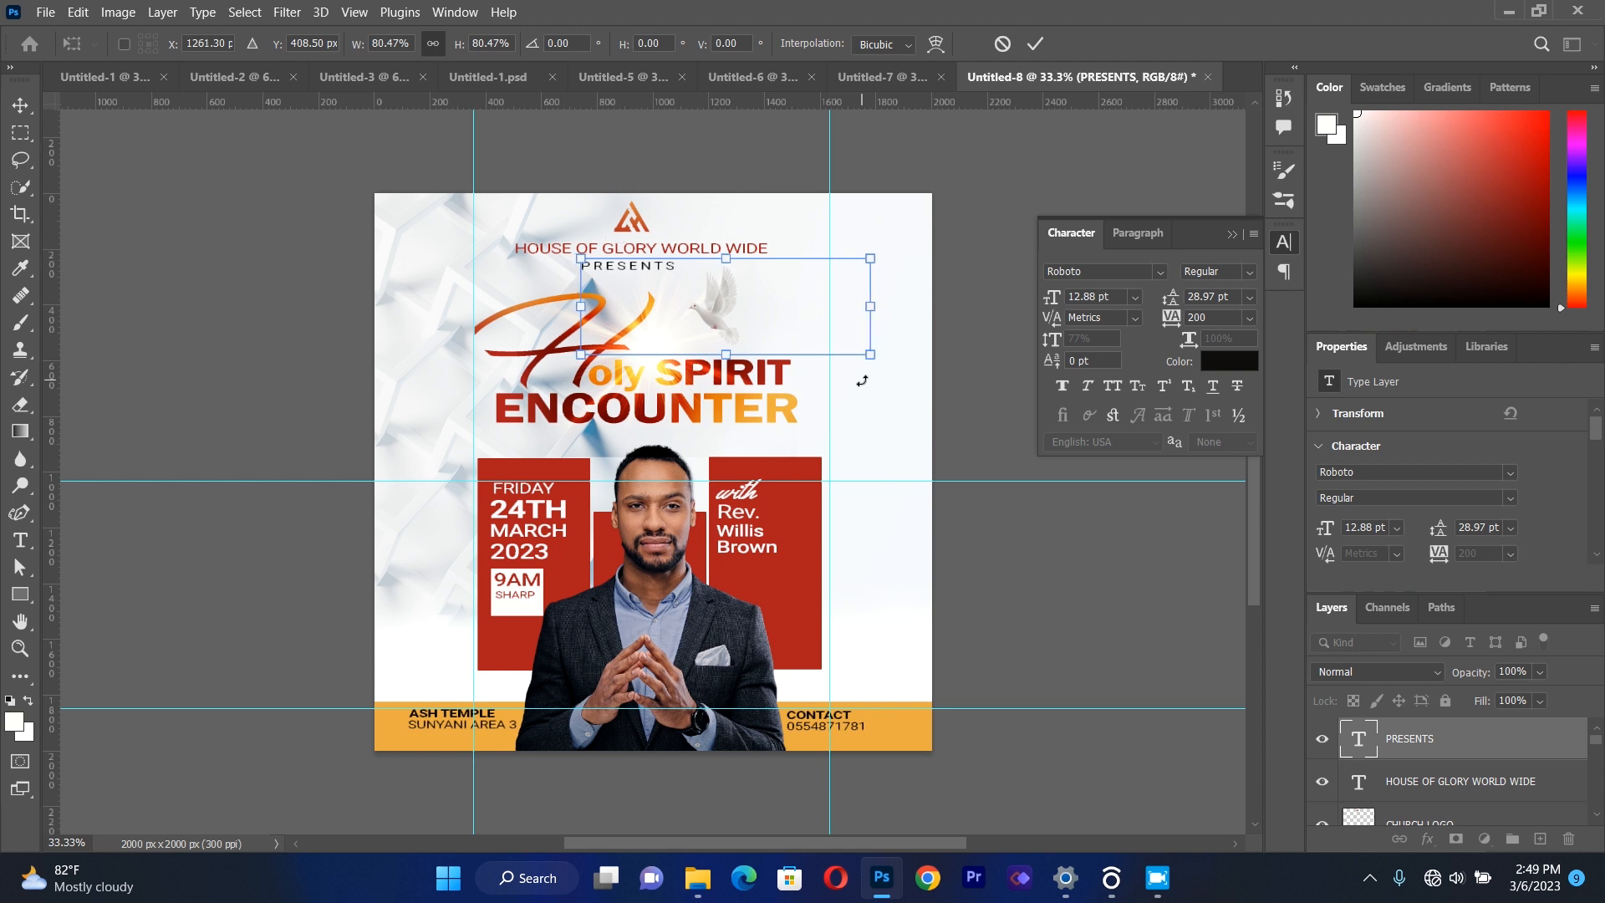
{"action": "key", "text": "Down"}
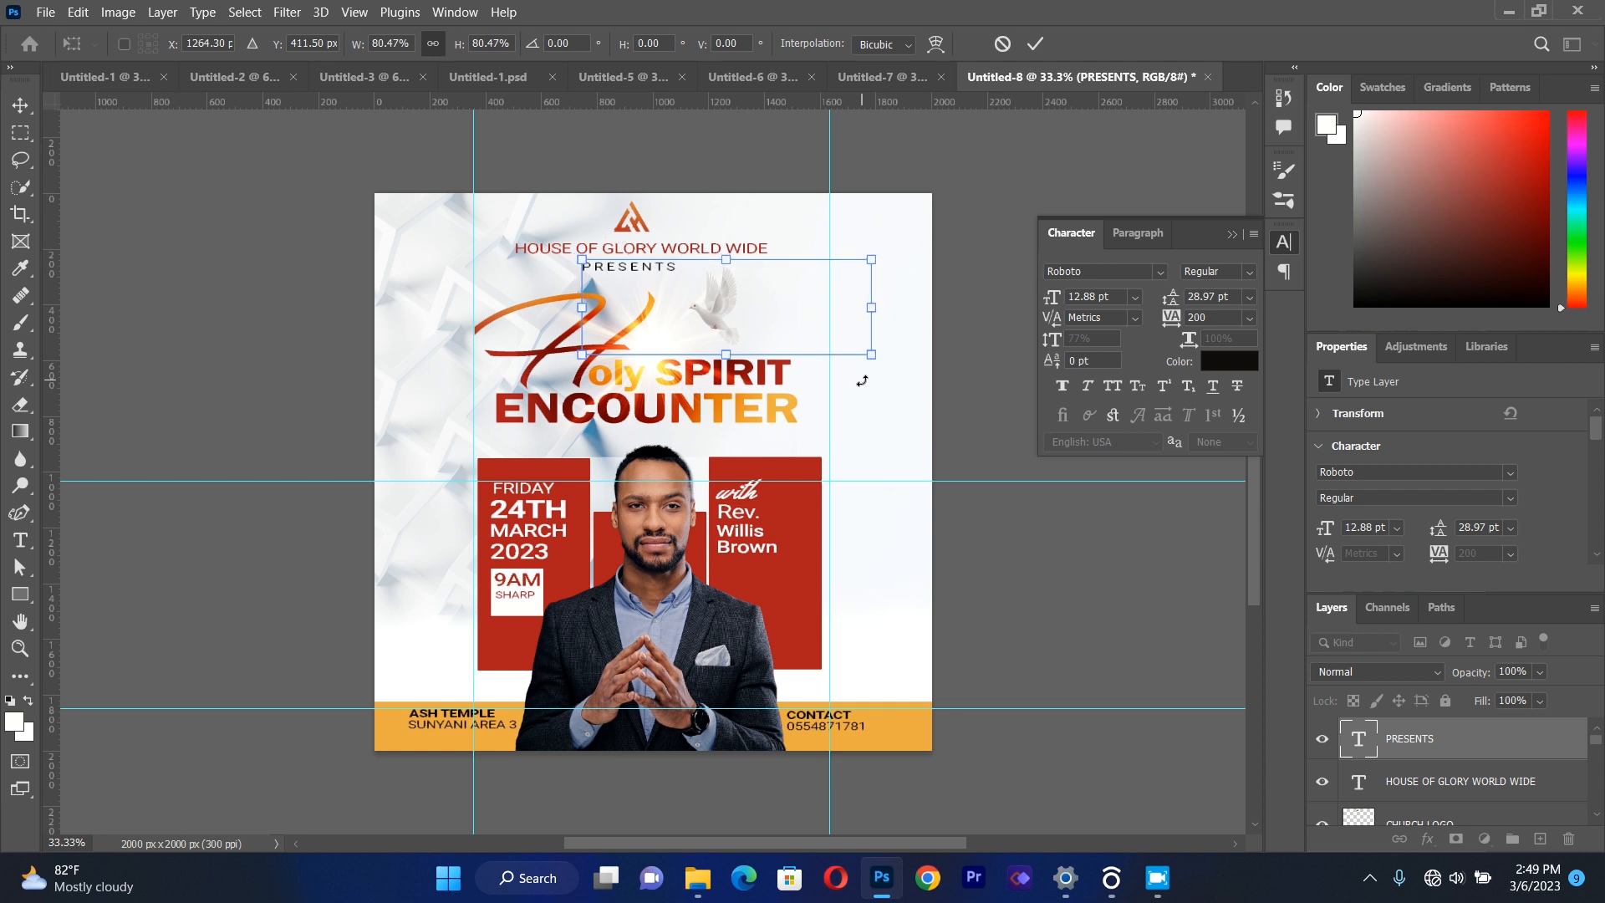
{"action": "left_click", "coordinate": [20, 105]}
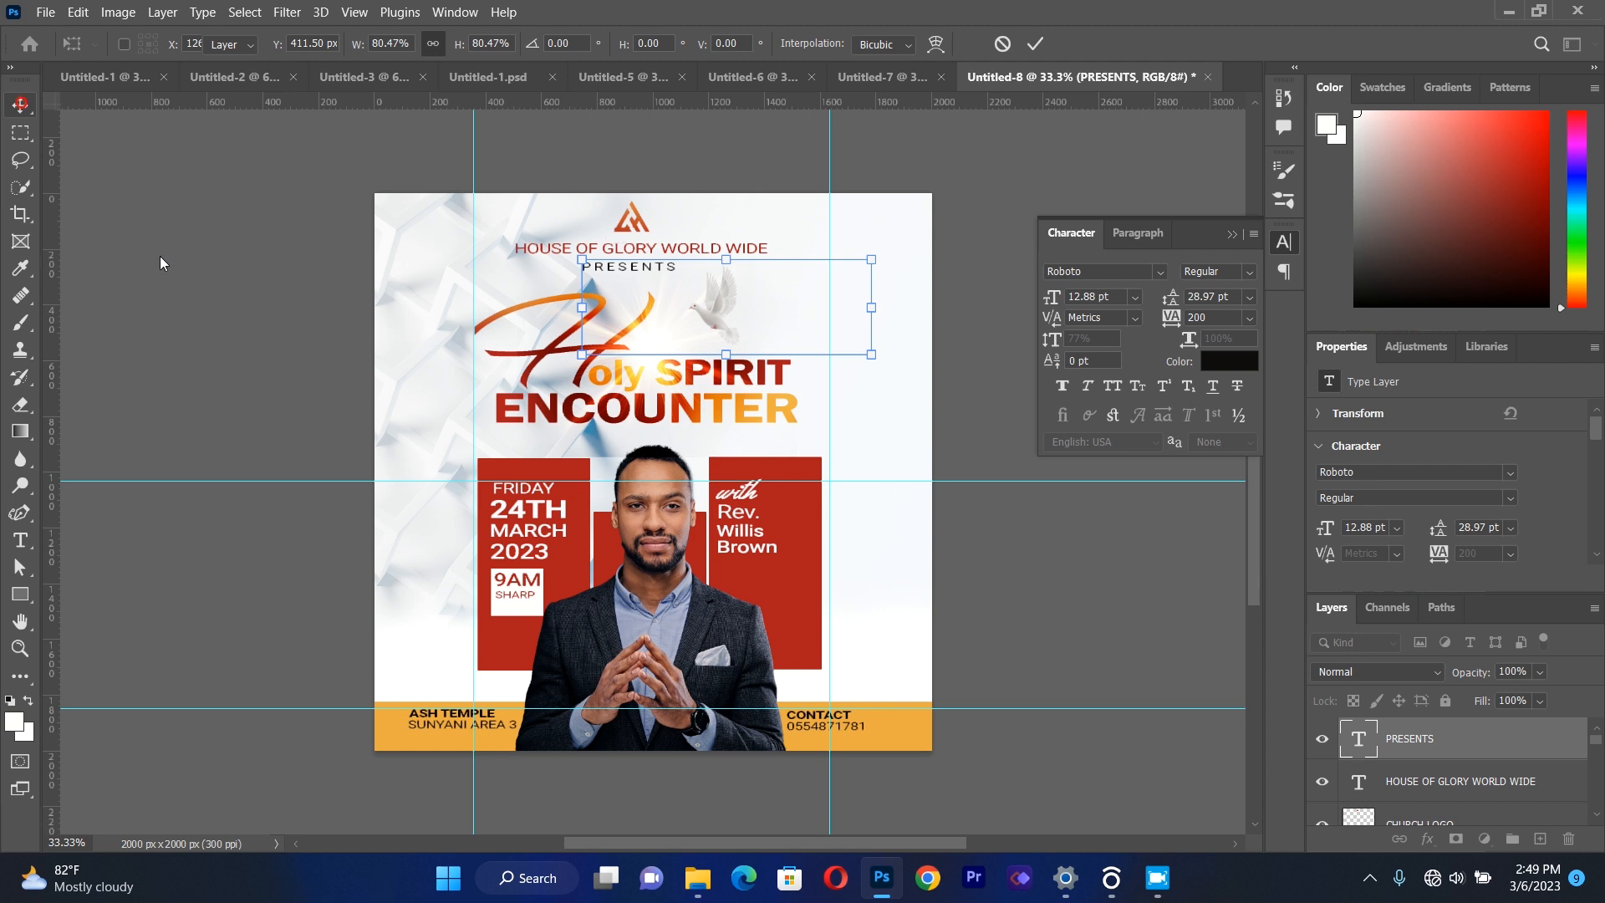
{"action": "left_click", "coordinate": [853, 333]}
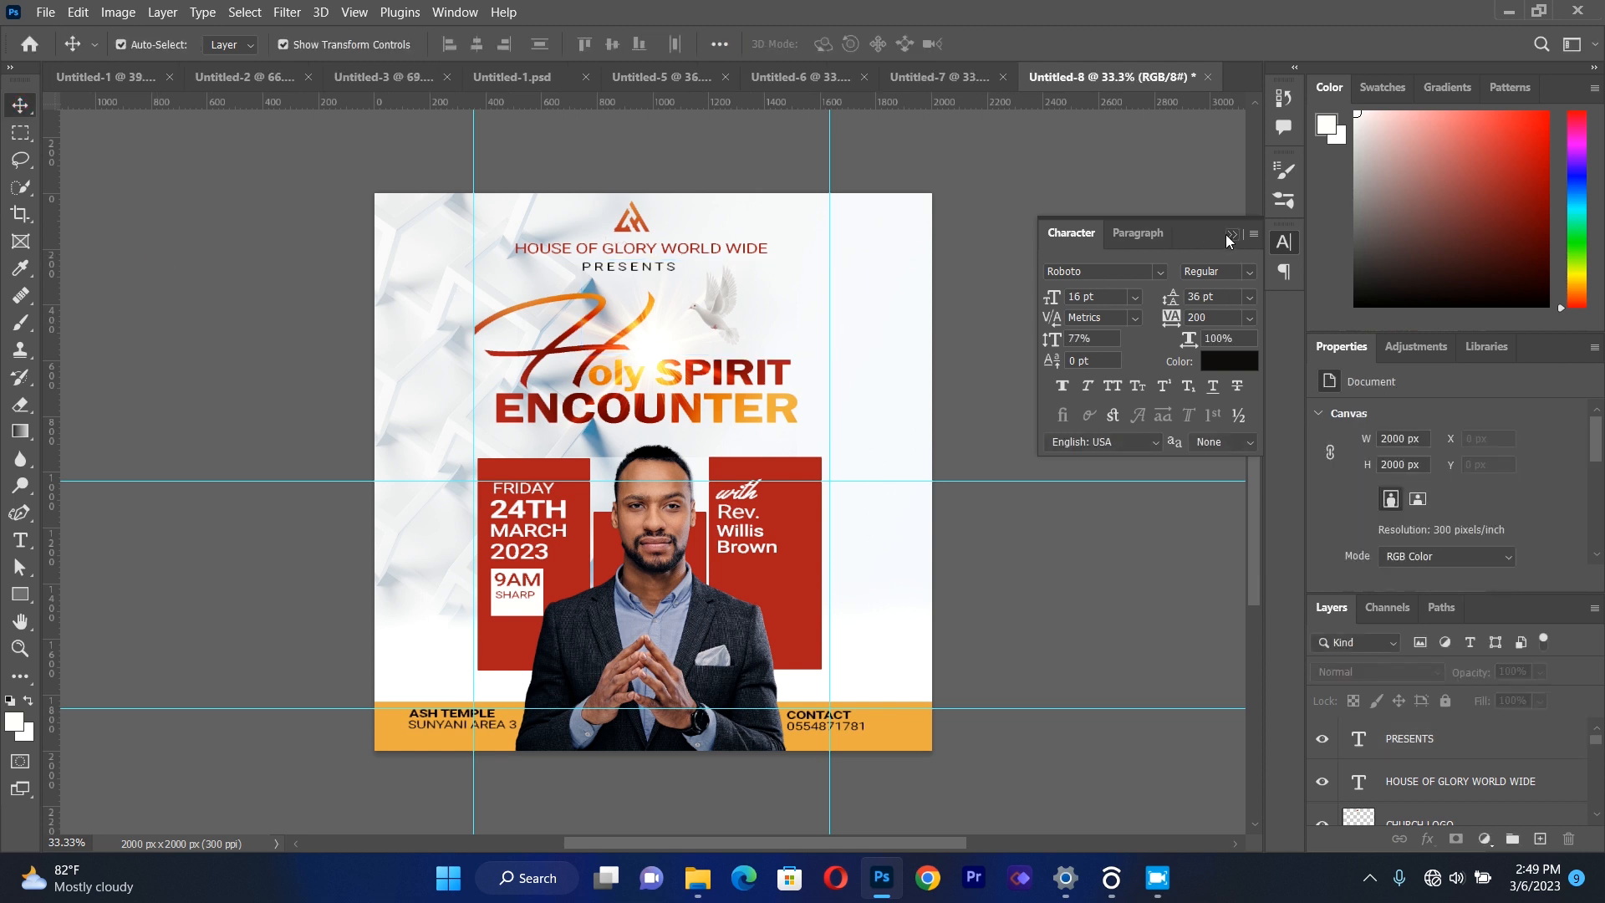
{"action": "left_click", "coordinate": [1230, 234]}
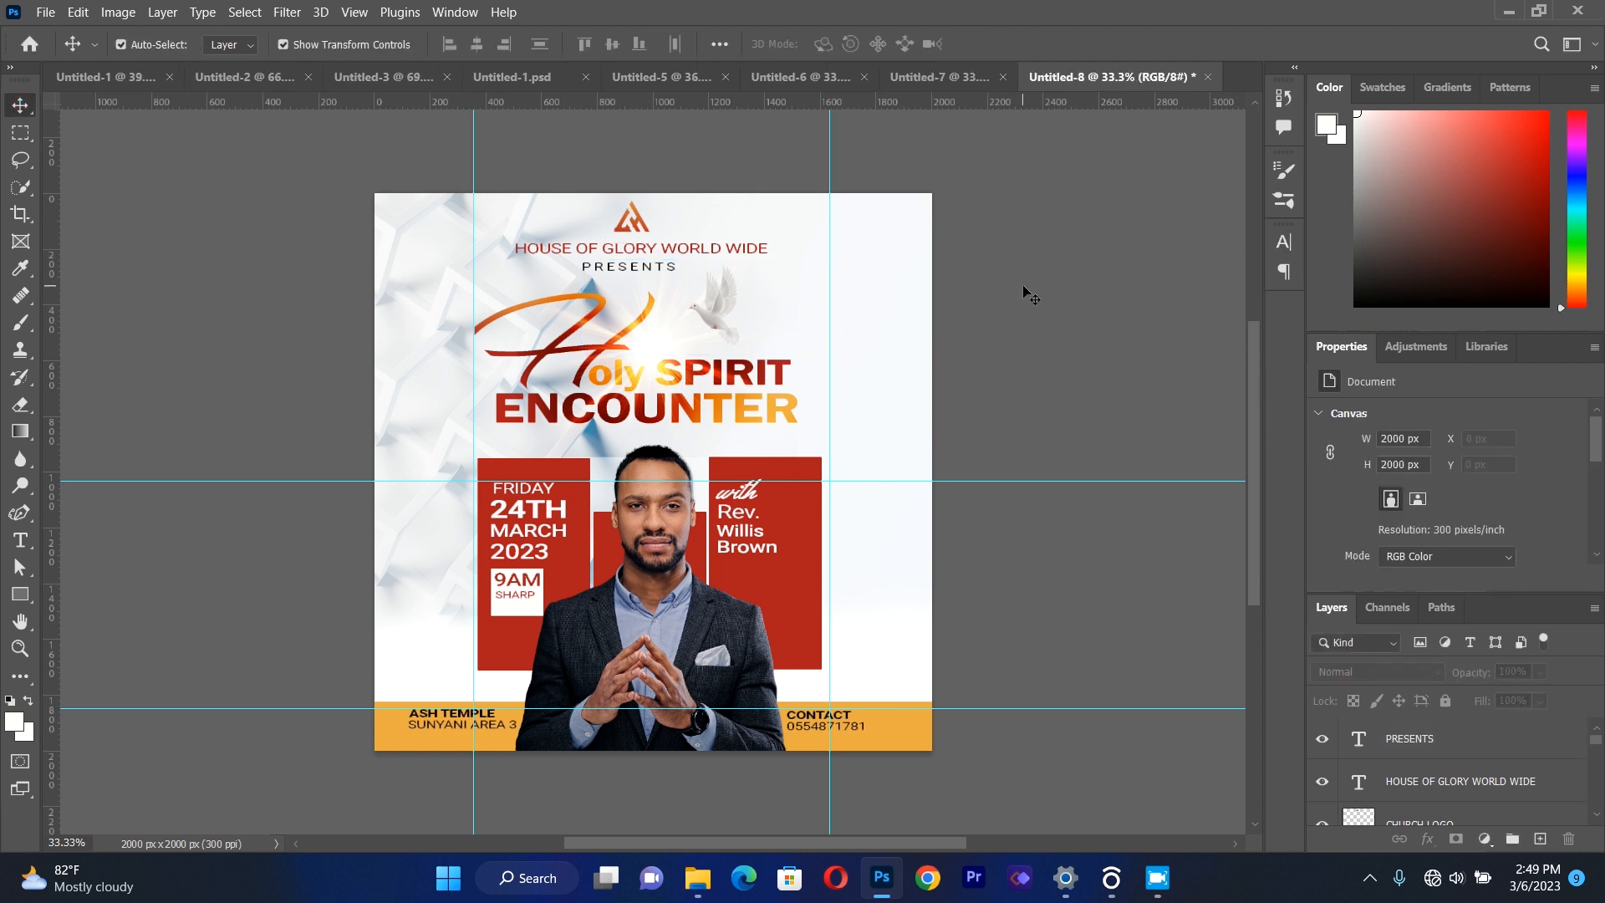